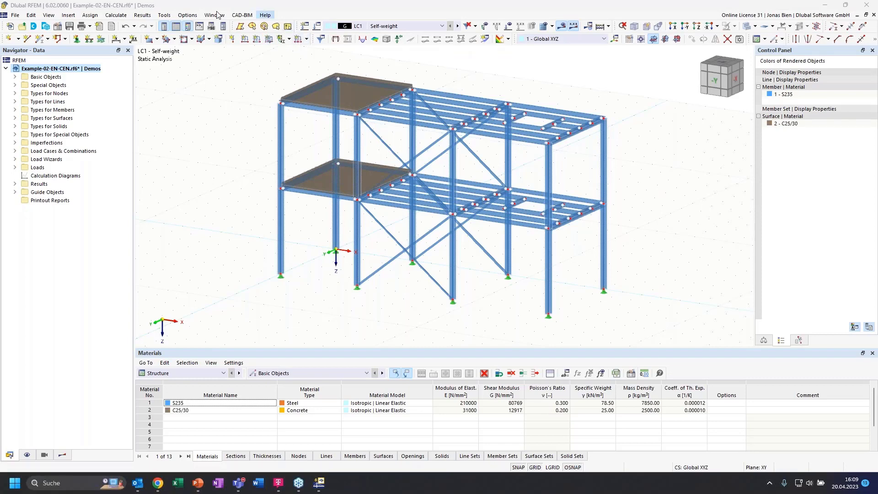
pyautogui.click(16, 16)
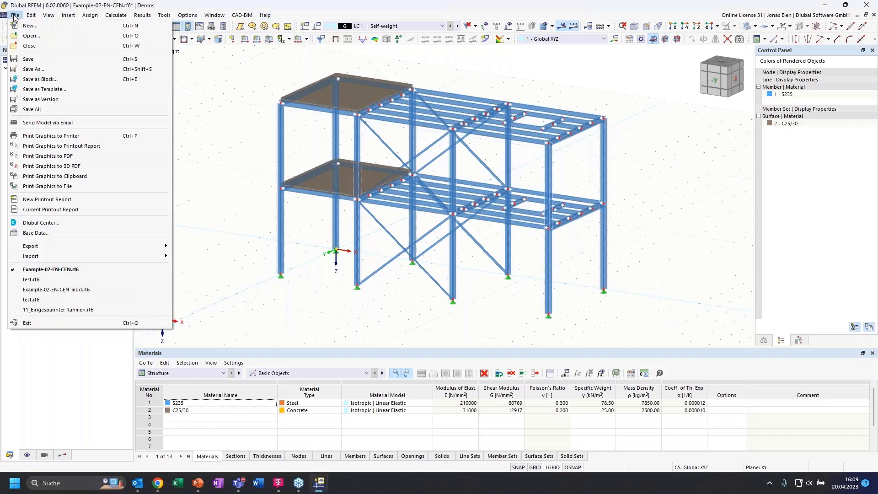
pyautogui.click(31, 17)
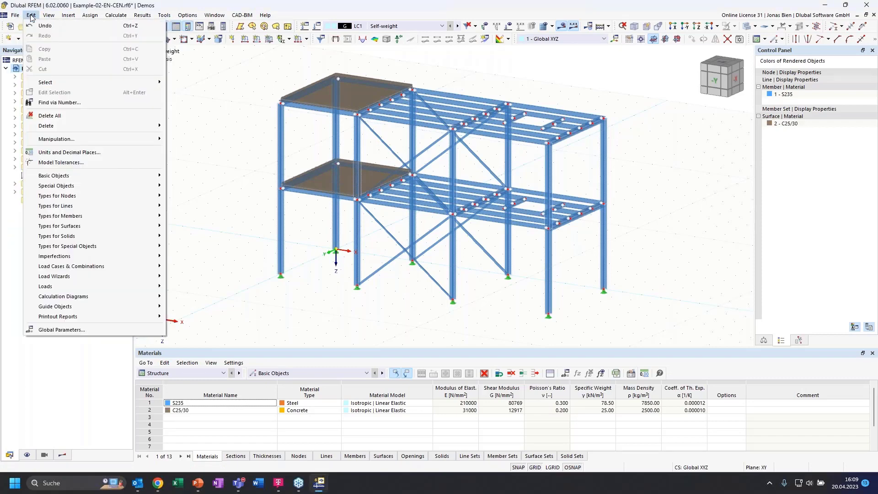
pyautogui.moveTo(61, 18)
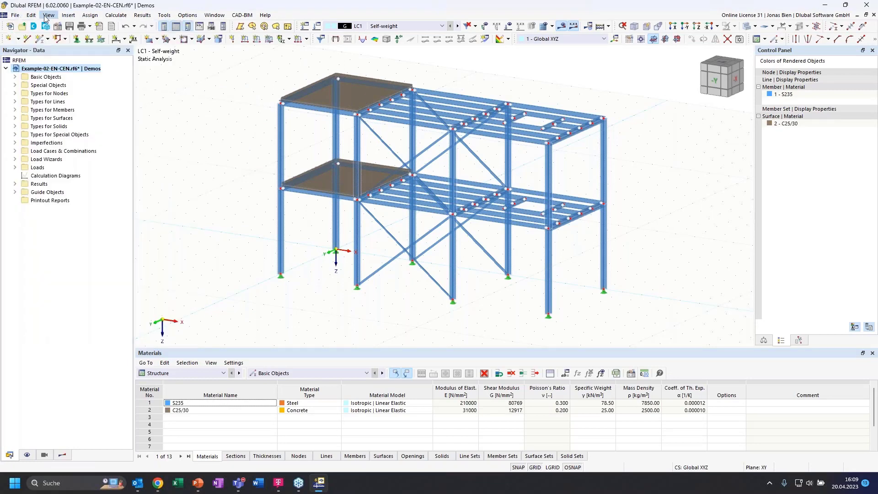
pyautogui.click(48, 17)
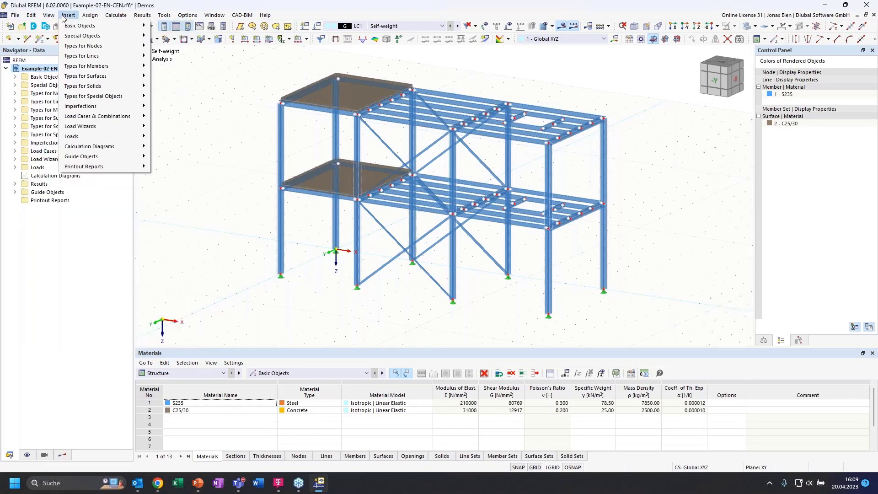
pyautogui.moveTo(87, 18)
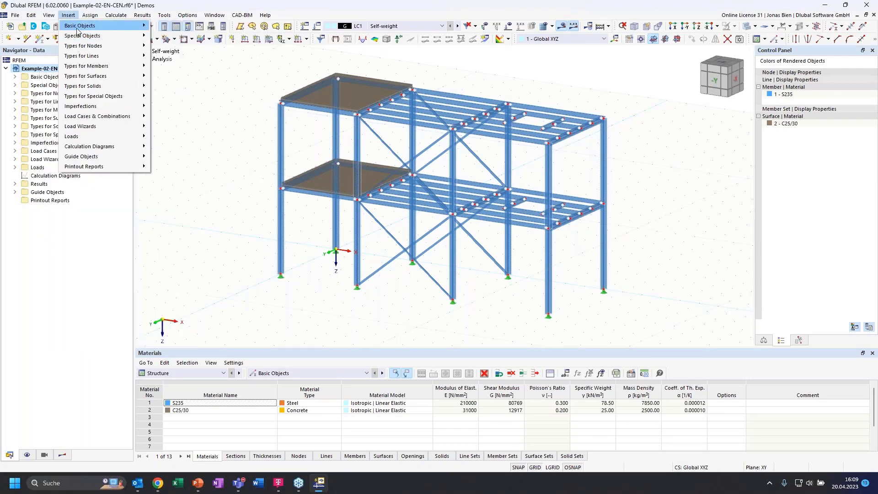
pyautogui.moveTo(133, 26)
pyautogui.moveTo(164, 64)
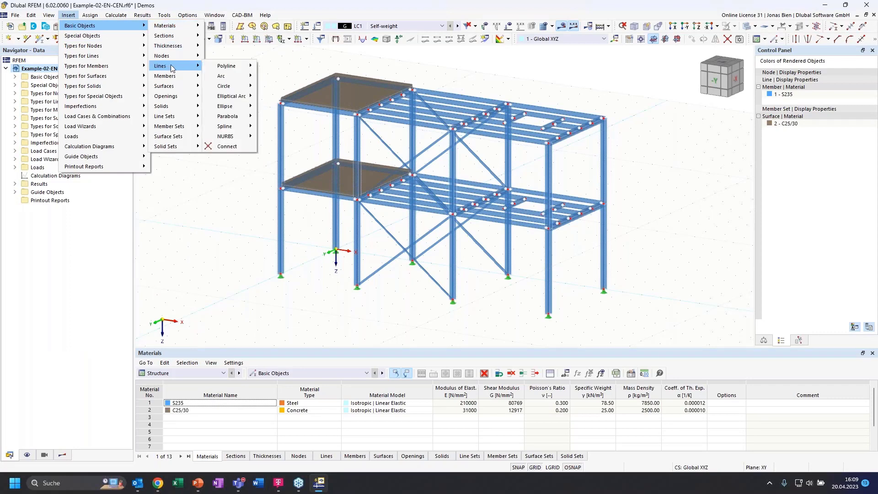
pyautogui.moveTo(241, 89)
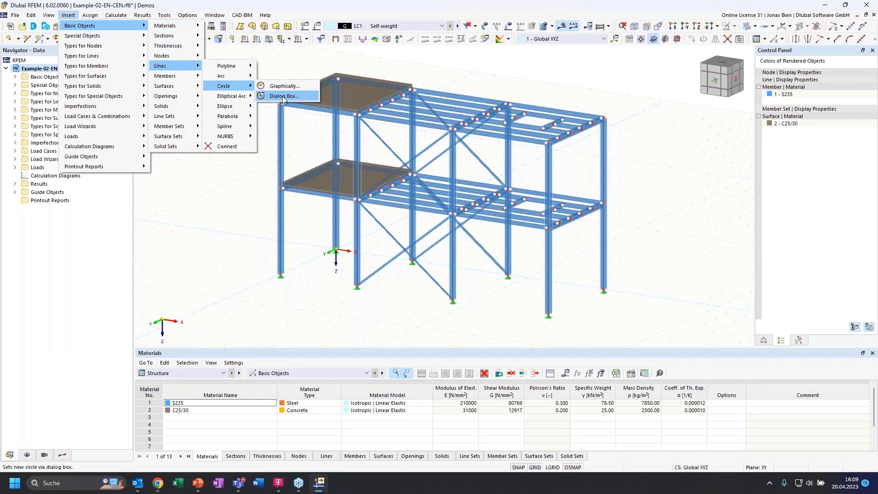
pyautogui.click(212, 213)
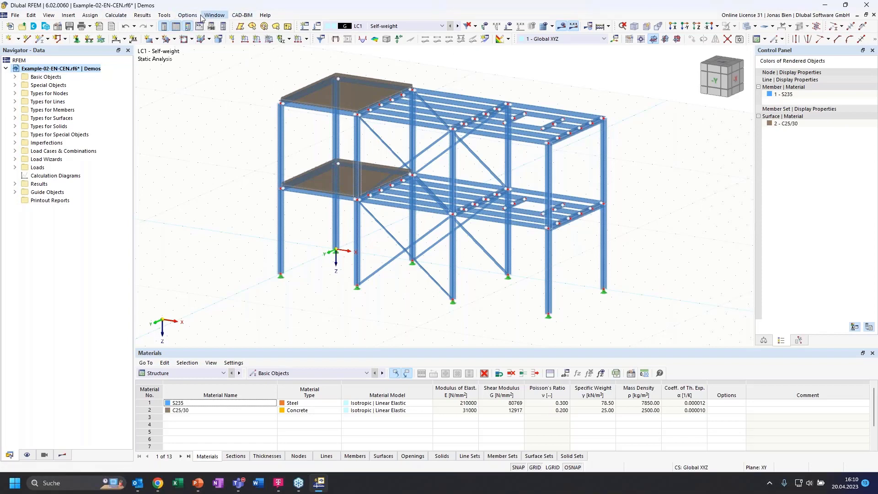
pyautogui.click(182, 17)
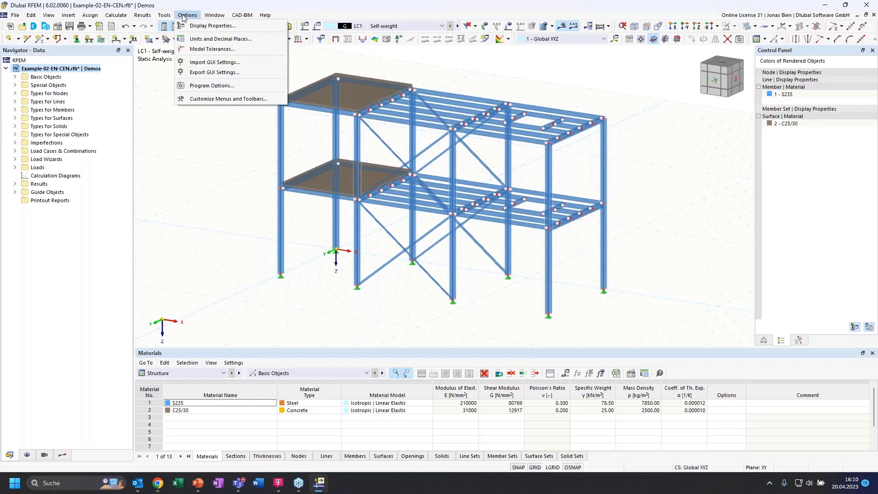
pyautogui.moveTo(165, 16)
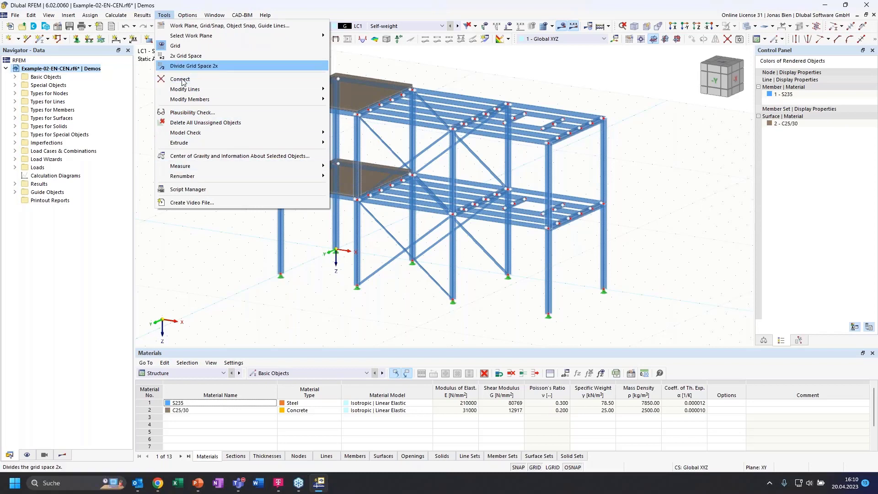
pyautogui.click(170, 15)
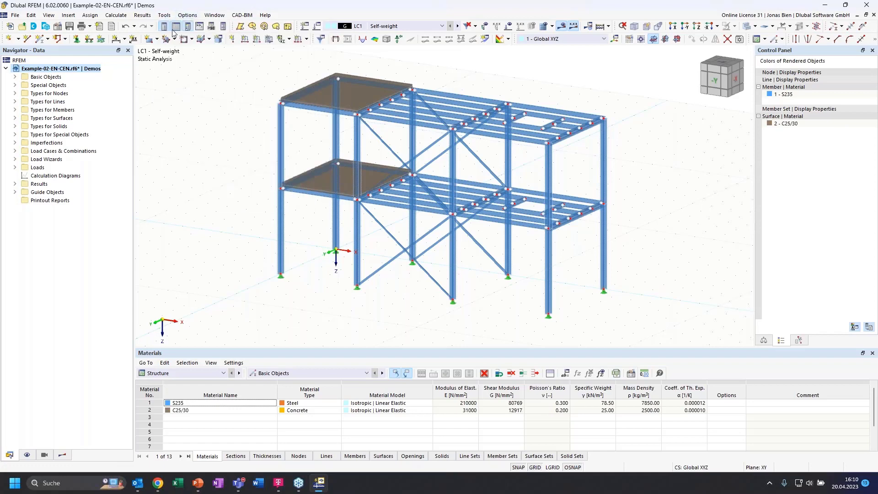
# Review the background and selection colour settings in the display properties, and close them without changes
pyautogui.click(187, 16)
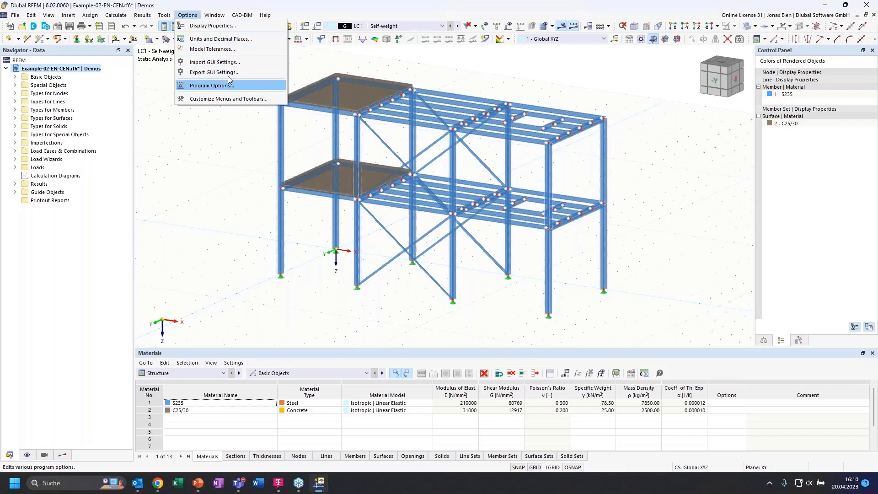
pyautogui.click(221, 26)
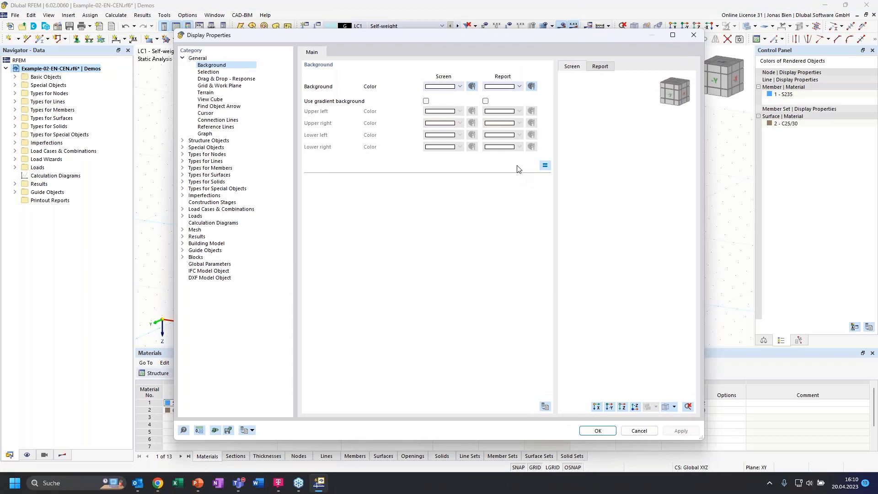
pyautogui.click(208, 72)
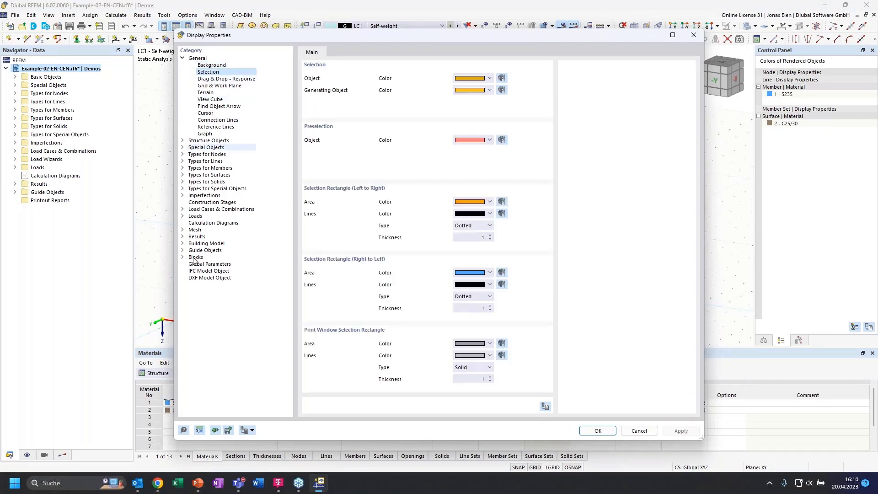
pyautogui.click(692, 38)
# Look up the dark and white background presets offered in the display properties, and cancel without loading one
pyautogui.click(188, 15)
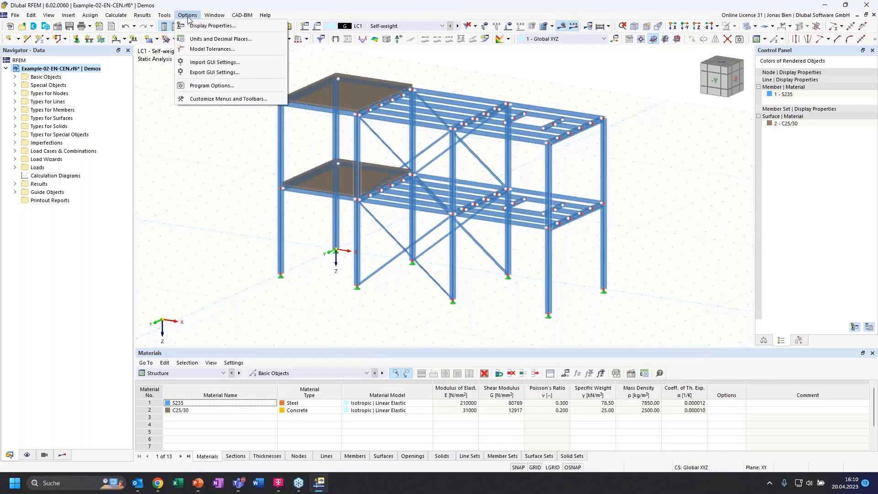
pyautogui.click(199, 229)
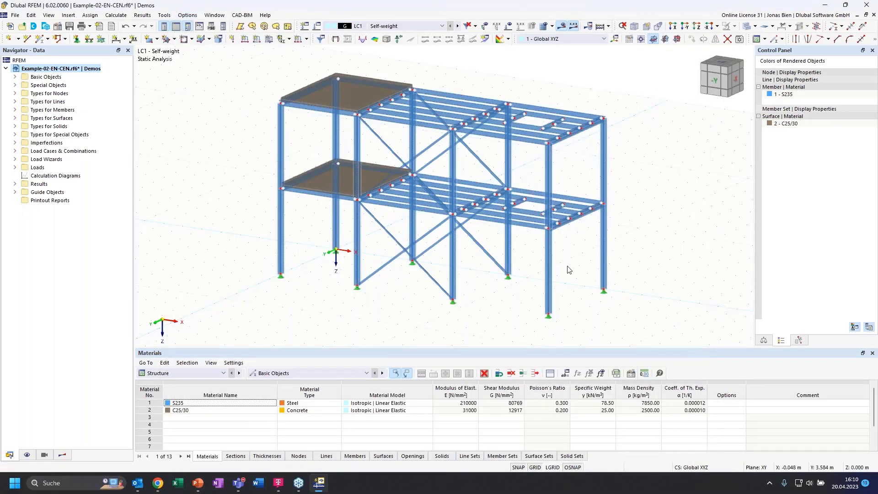
pyautogui.click(187, 15)
pyautogui.click(213, 41)
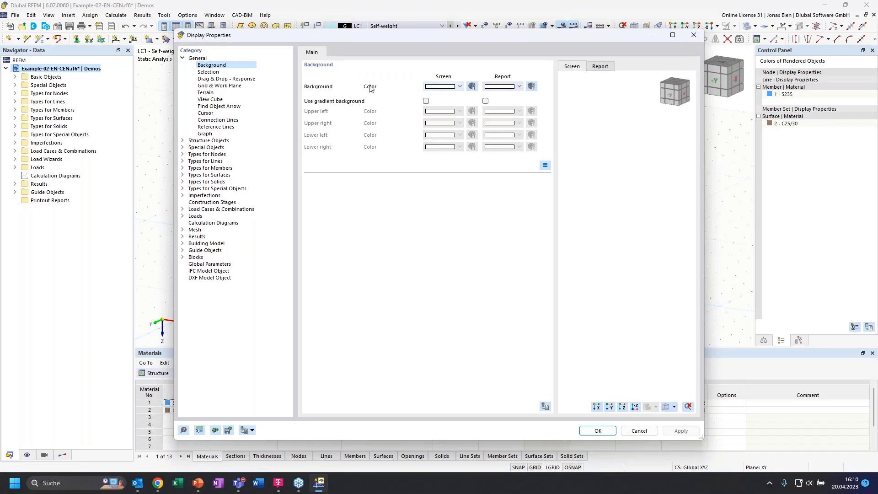
pyautogui.click(252, 431)
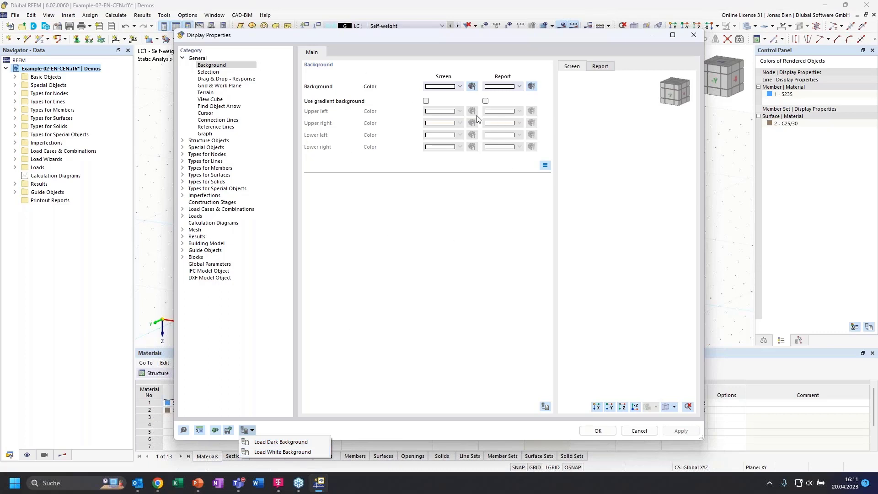
pyautogui.click(422, 247)
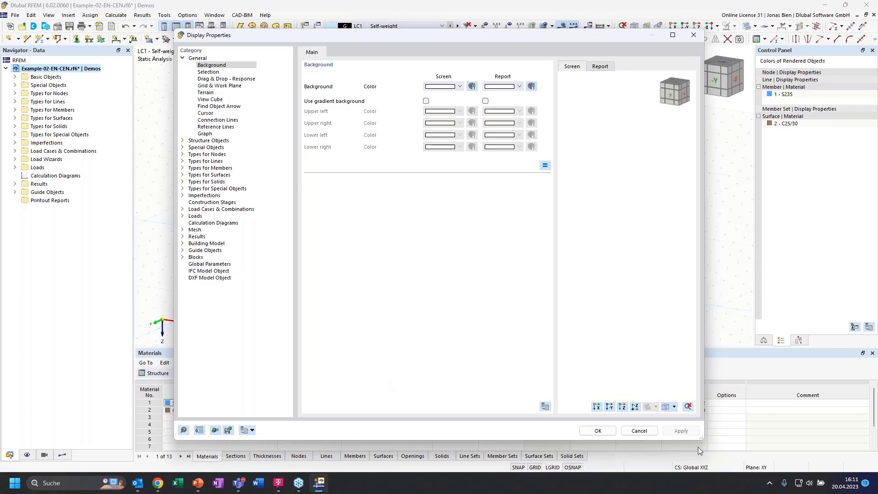
pyautogui.click(639, 430)
# Review the program settings and the available program languages, keeping English, and close the program options
pyautogui.click(187, 15)
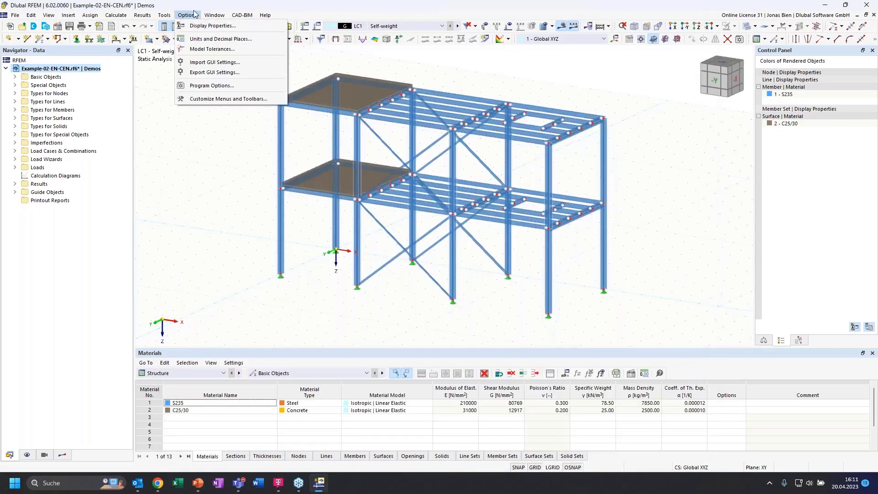
pyautogui.click(211, 86)
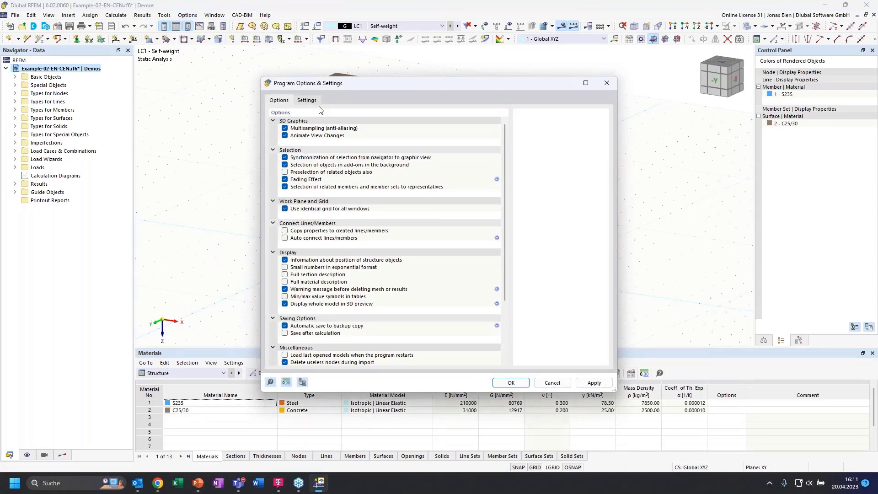
pyautogui.click(306, 100)
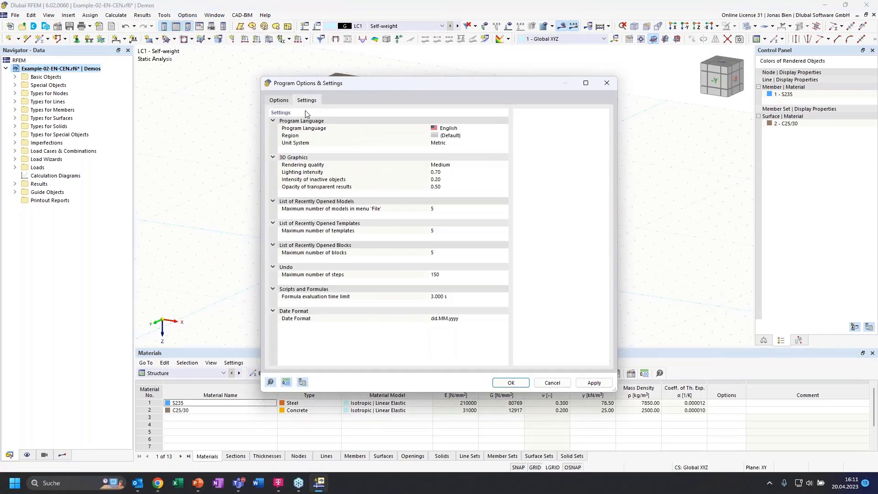
pyautogui.click(472, 129)
pyautogui.click(505, 129)
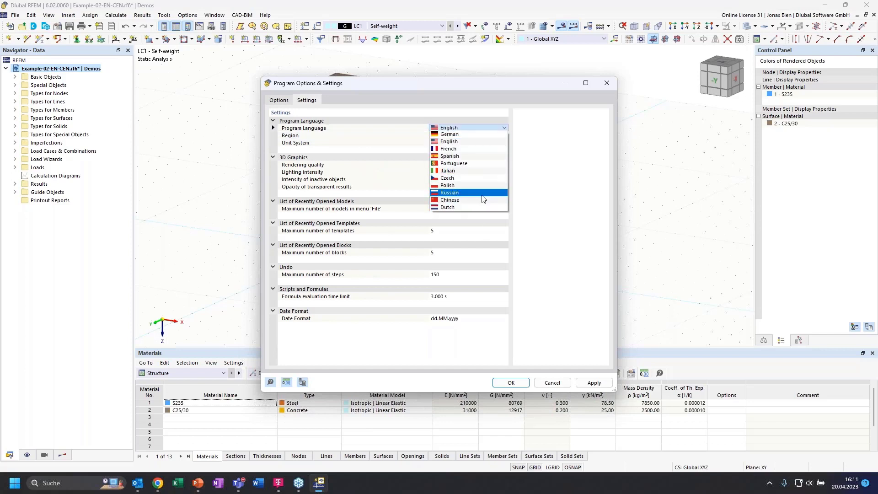
pyautogui.click(476, 127)
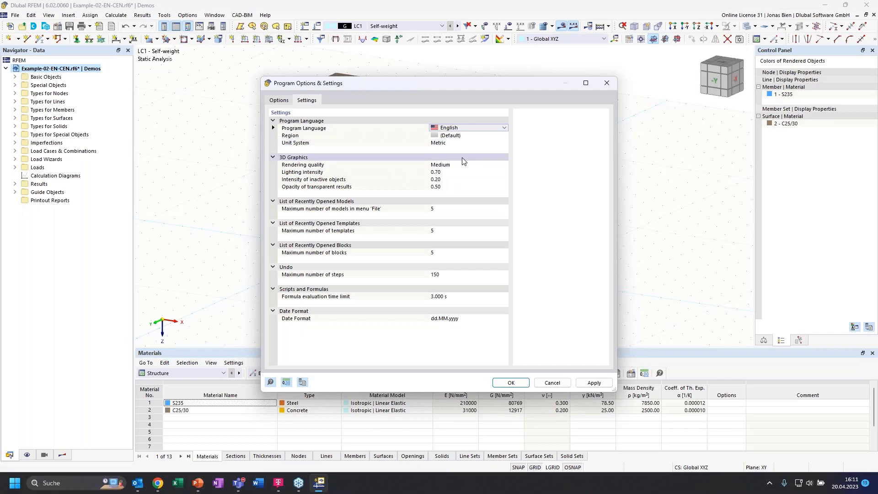
pyautogui.click(606, 83)
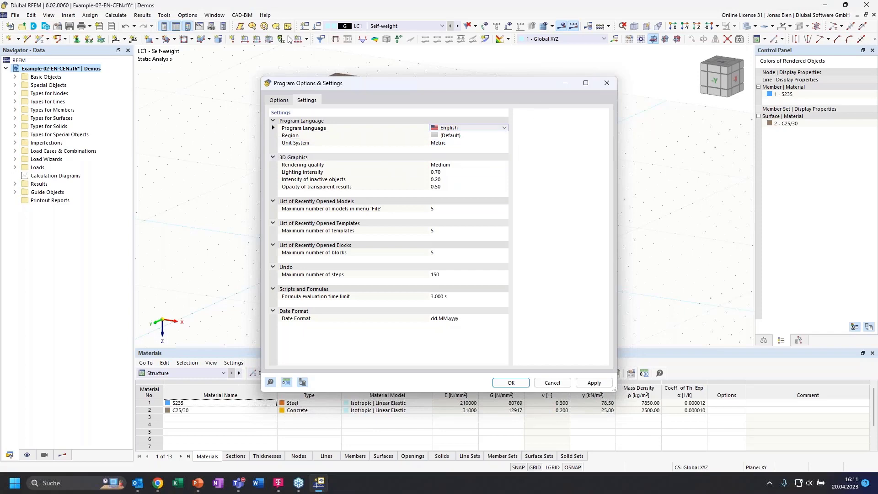
# Review the units and decimal places for materials, sections, model, loads, imperfections, results, dimensions and static analysis, and close without changes
pyautogui.click(211, 16)
pyautogui.moveTo(195, 16)
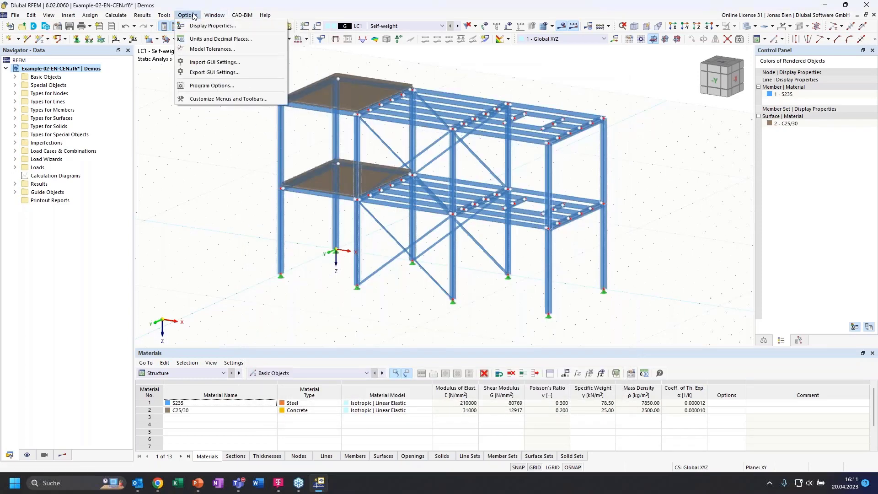
pyautogui.click(199, 39)
pyautogui.click(208, 39)
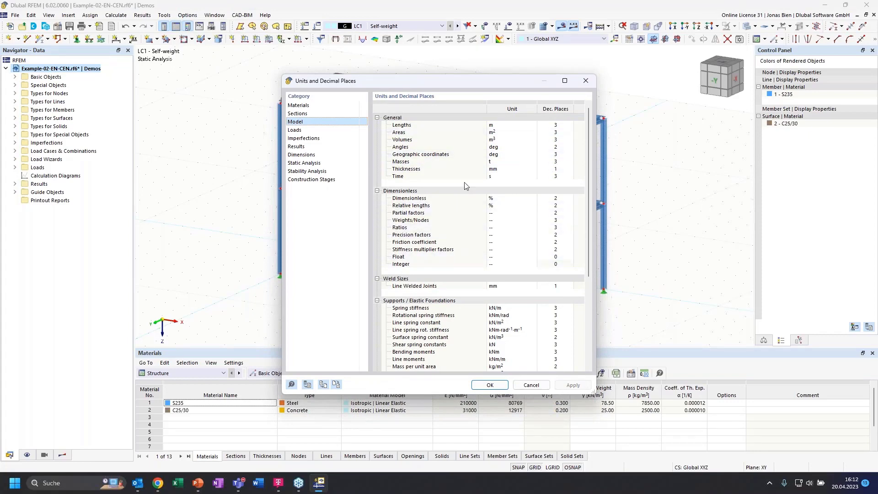
pyautogui.click(298, 106)
pyautogui.click(298, 114)
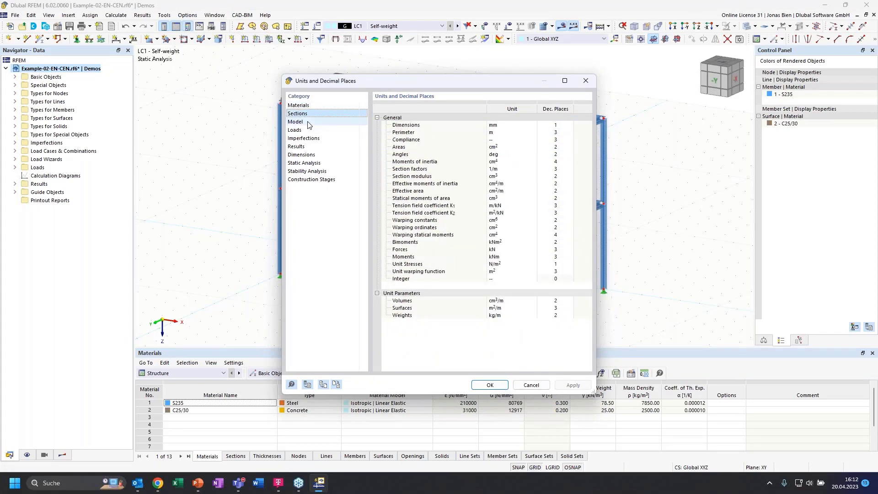
pyautogui.click(308, 123)
pyautogui.click(310, 130)
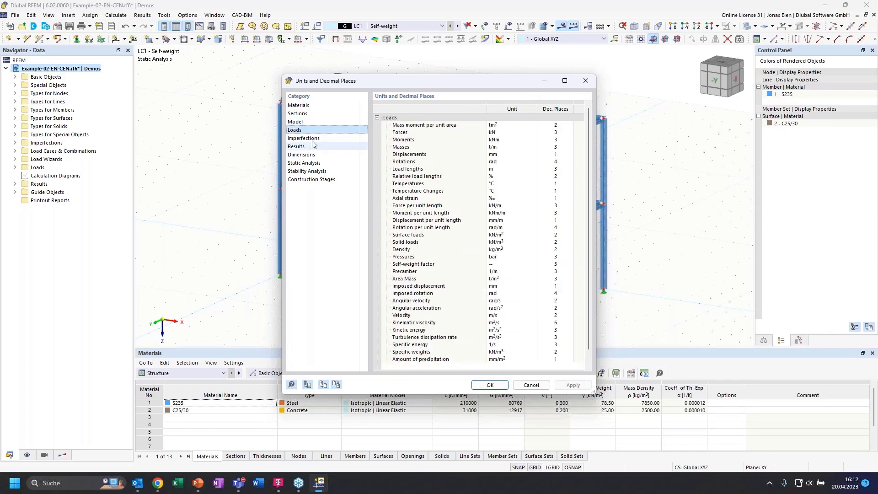
pyautogui.click(311, 139)
pyautogui.click(302, 146)
pyautogui.click(302, 154)
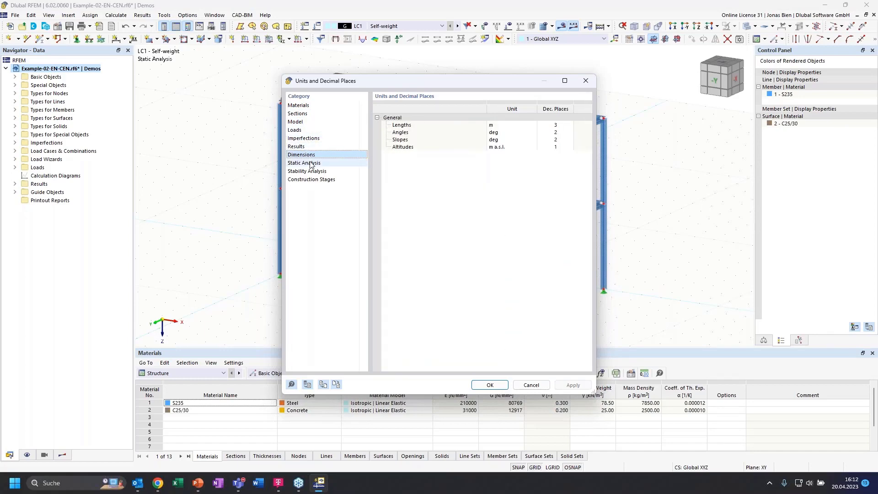
pyautogui.click(304, 163)
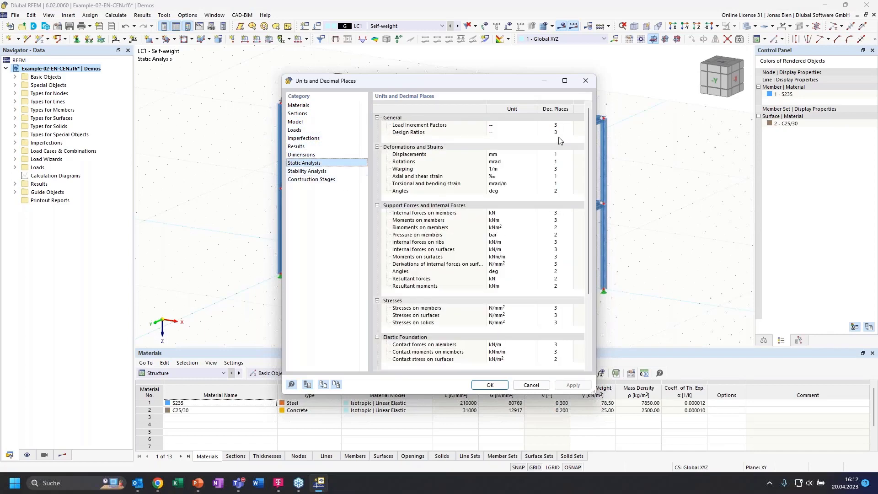
pyautogui.click(586, 81)
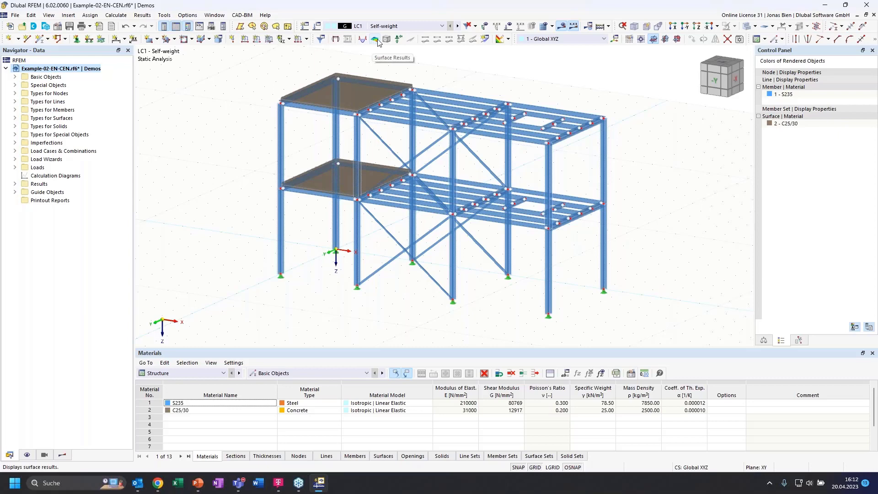
# Show and hide the LC1 self-weight loads on the frame, and view the model as an elevation in the XZ plane
pyautogui.click(509, 28)
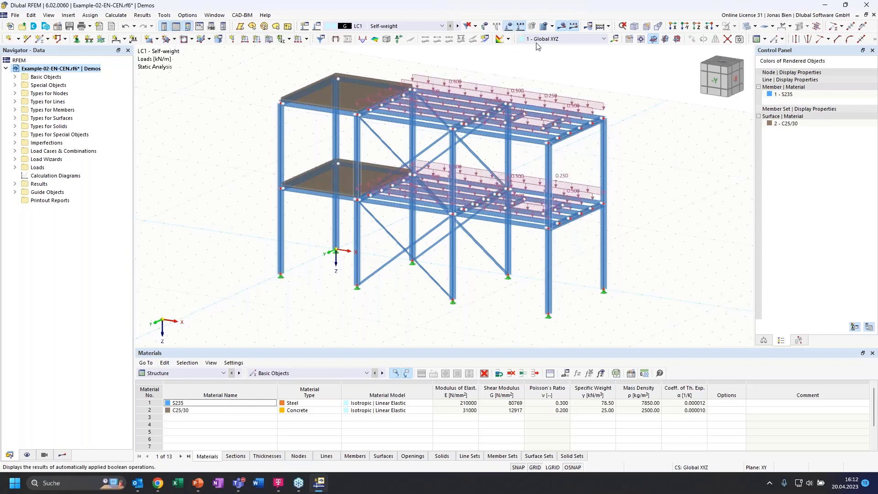
pyautogui.click(509, 28)
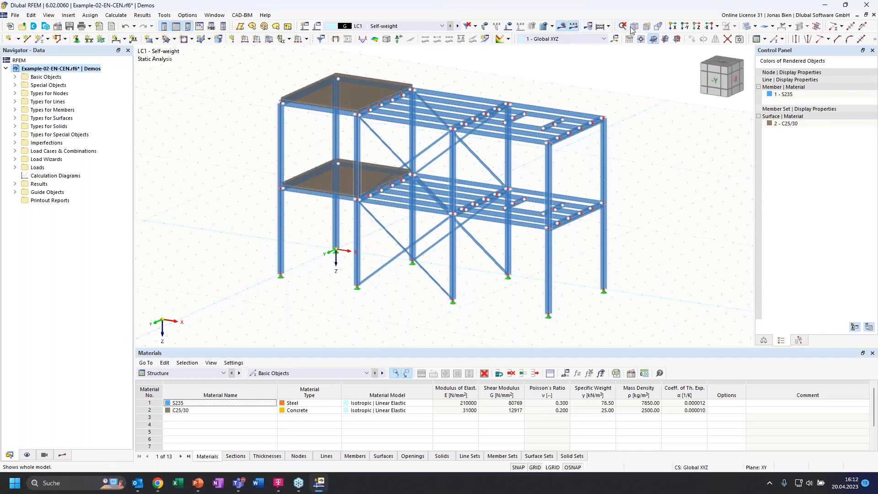
pyautogui.click(673, 28)
pyautogui.click(685, 26)
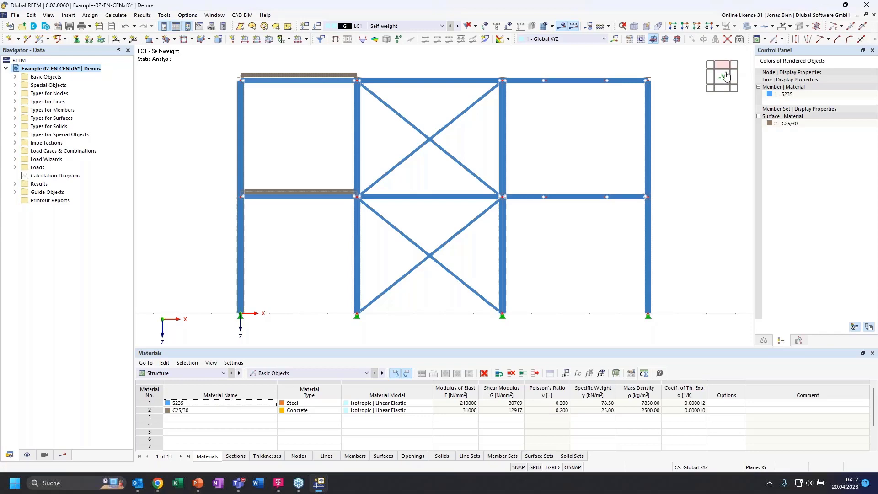
# View the frame from an edge and a corner of the navigation cube, and orbit it to an oblique view facing the -Y side
pyautogui.click(728, 69)
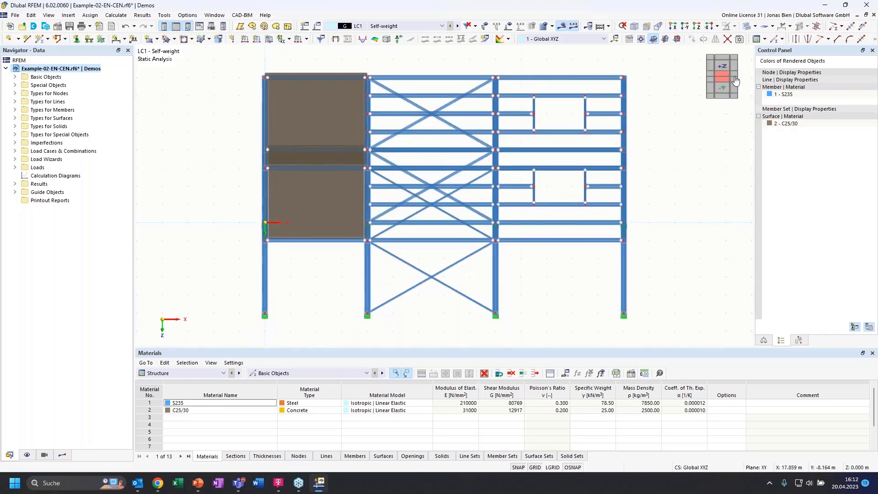
pyautogui.click(735, 79)
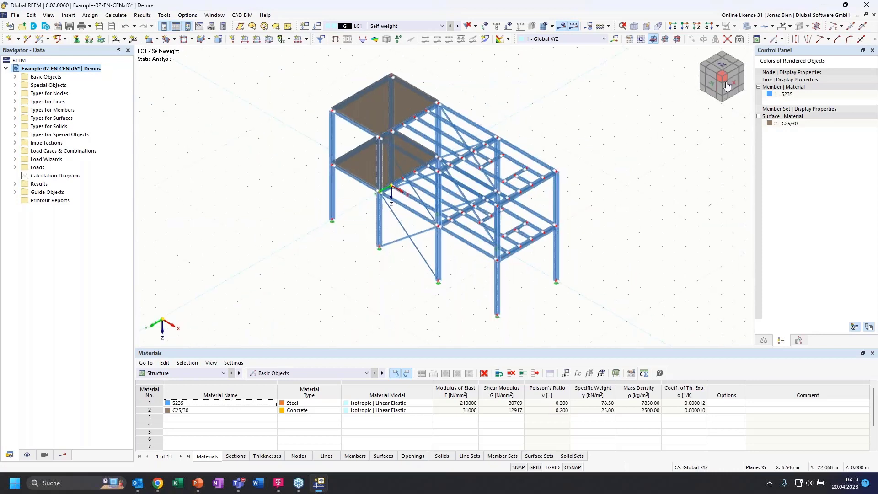
pyautogui.moveTo(724, 84); pyautogui.dragTo(748, 77)
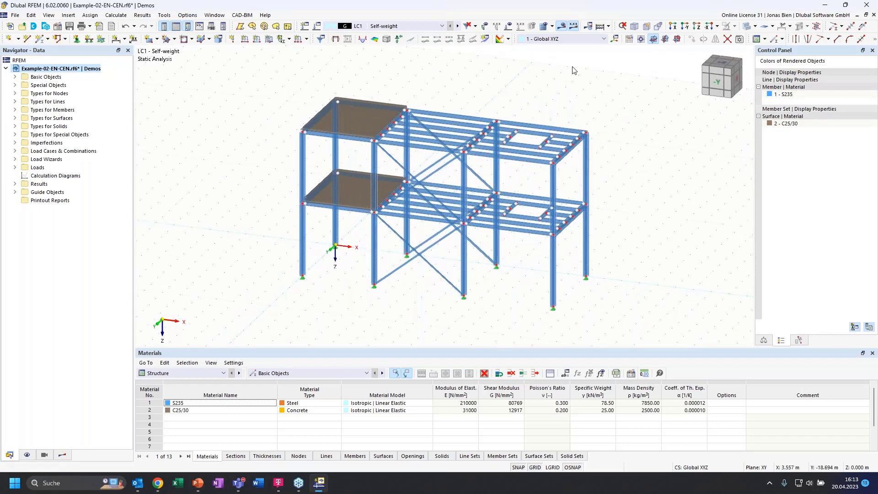
# Compare the model's wireframe and solid display styles up close, and return to the transparent solid display
pyautogui.click(748, 28)
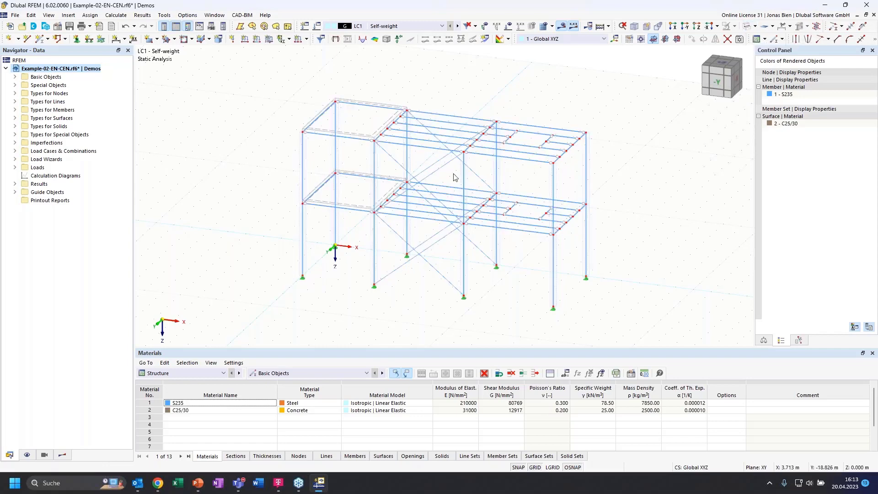
pyautogui.scroll(3, 456, 178)
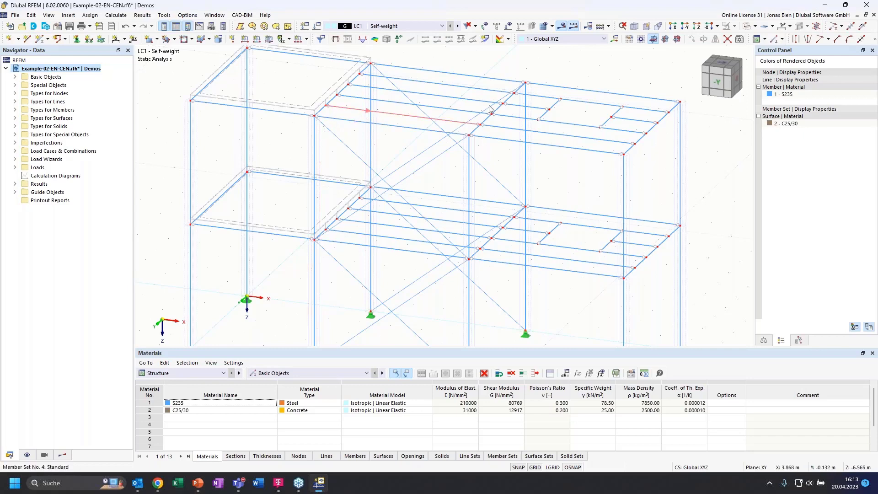
pyautogui.click(745, 27)
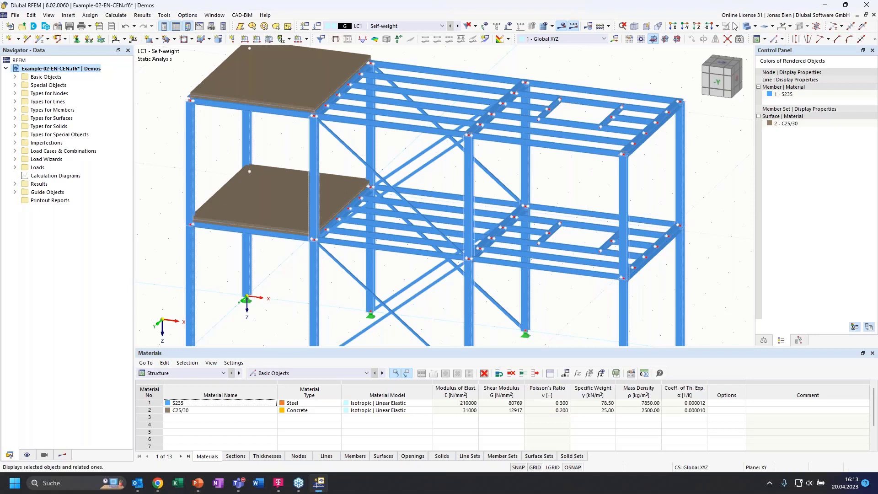
pyautogui.click(747, 27)
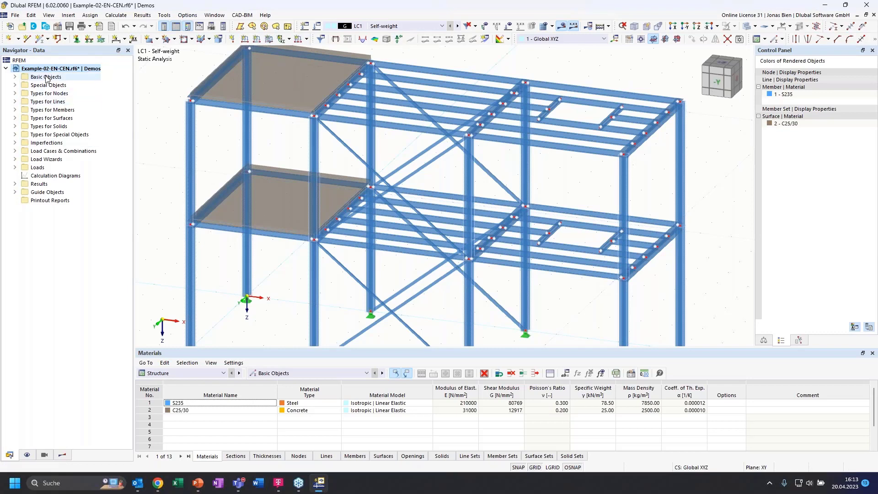
# Look through the materials, sections and nodes listed under the basic objects in the navigator, and close the node list
pyautogui.click(15, 78)
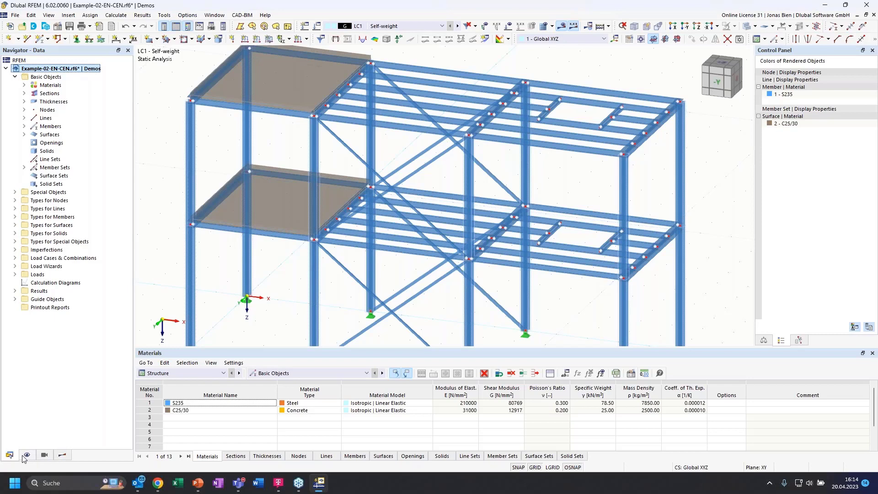
pyautogui.click(25, 86)
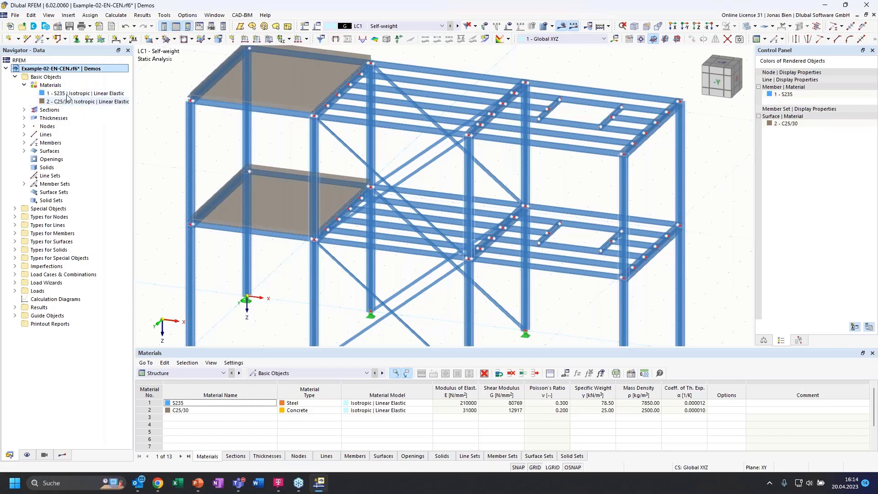
pyautogui.click(24, 110)
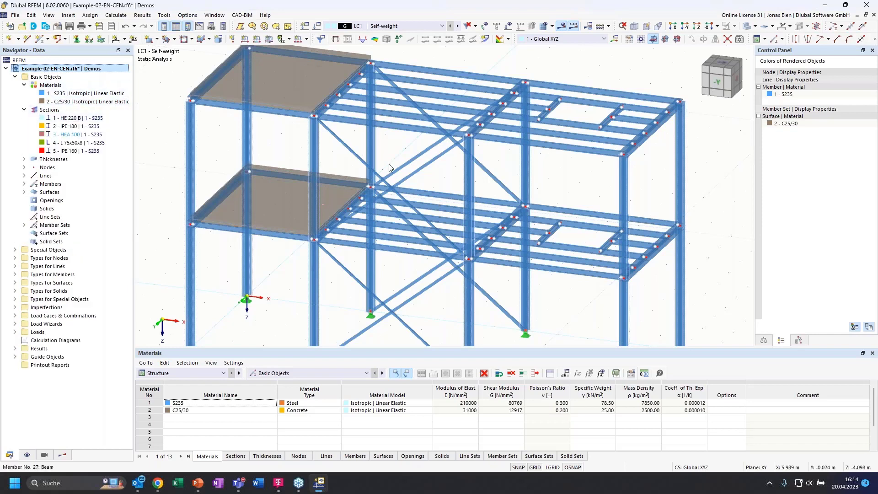
pyautogui.scroll(-1, 410, 161)
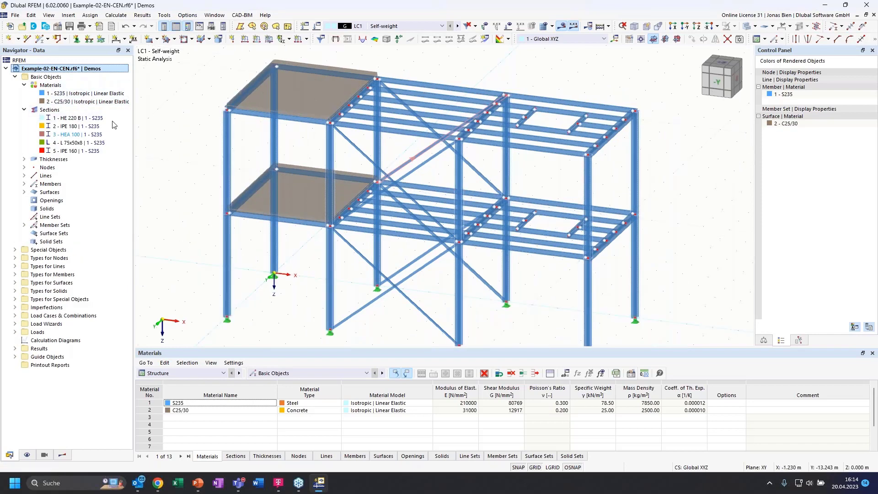
pyautogui.click(24, 167)
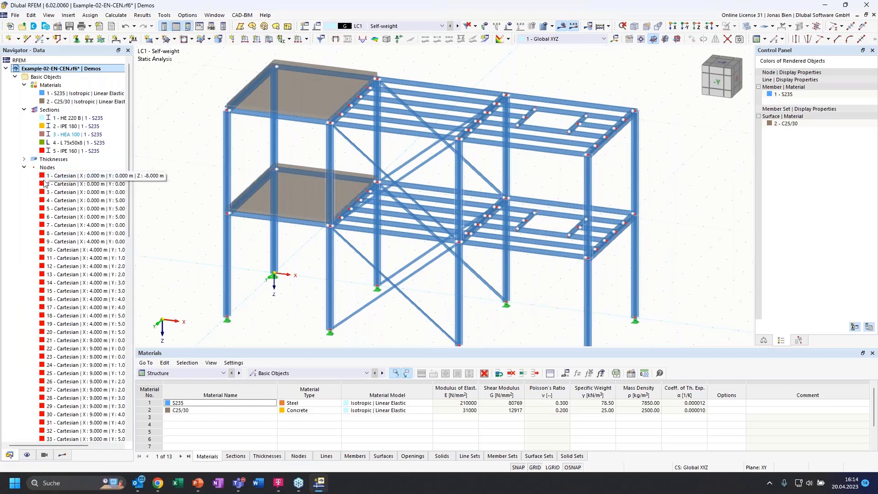
pyautogui.click(24, 167)
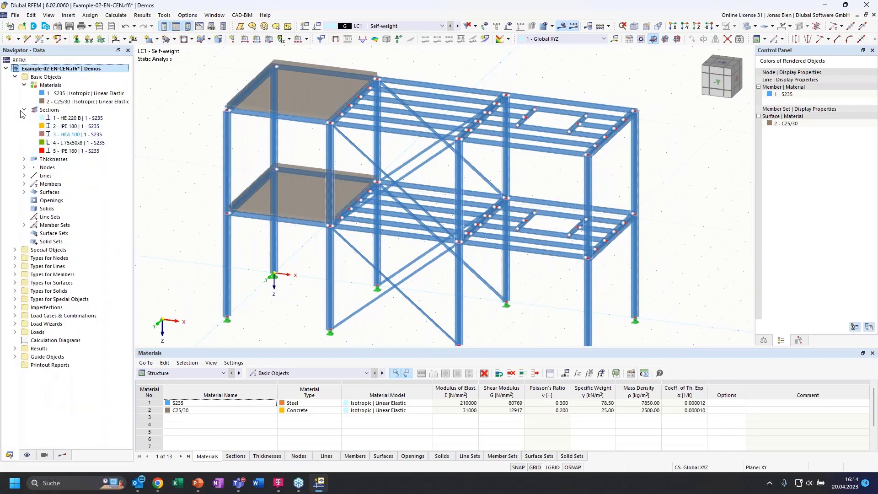
# Highlight the objects using material S235, material C25/30 and section L 75x50x8 in the model, and collapse the materials and sections lists
pyautogui.click(64, 95)
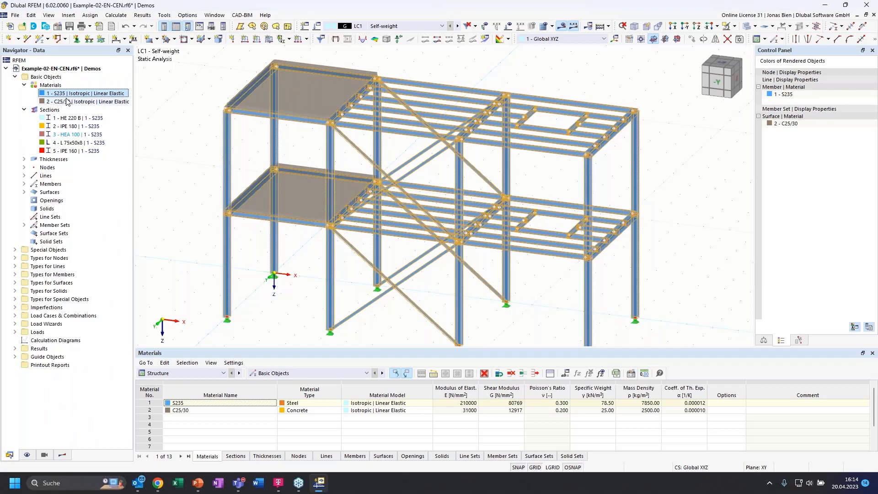
pyautogui.click(79, 102)
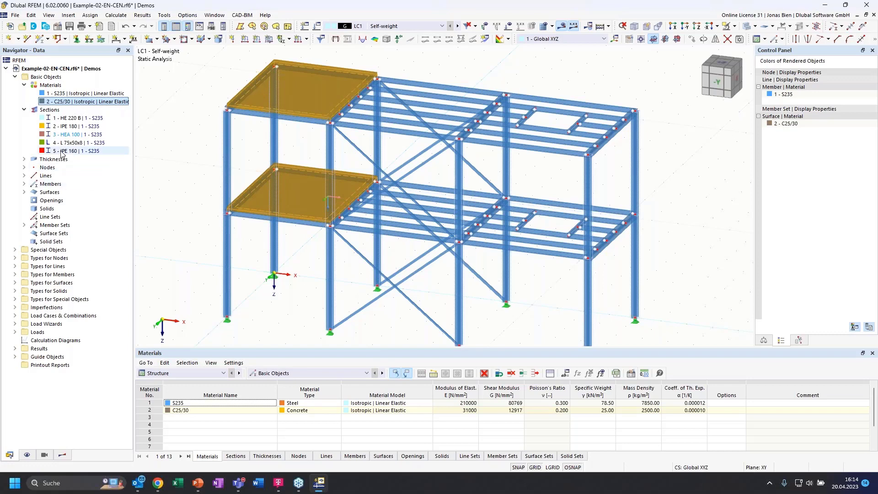
pyautogui.click(76, 143)
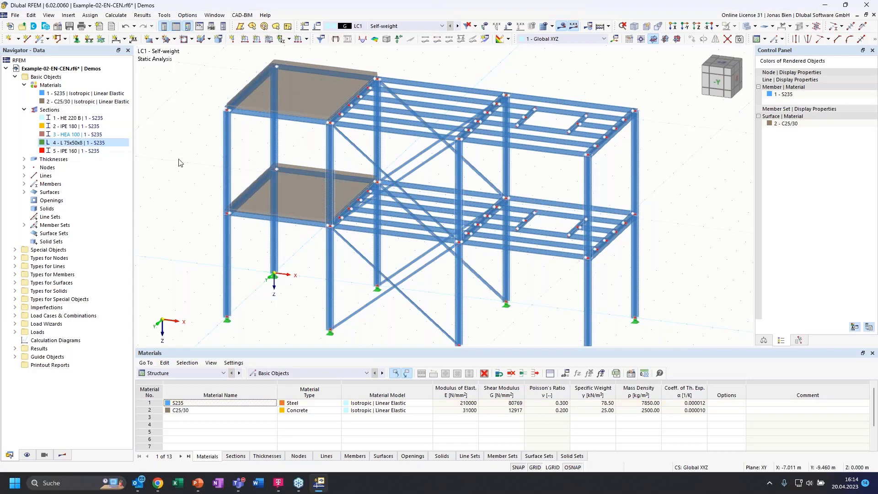
pyautogui.click(24, 86)
pyautogui.click(25, 94)
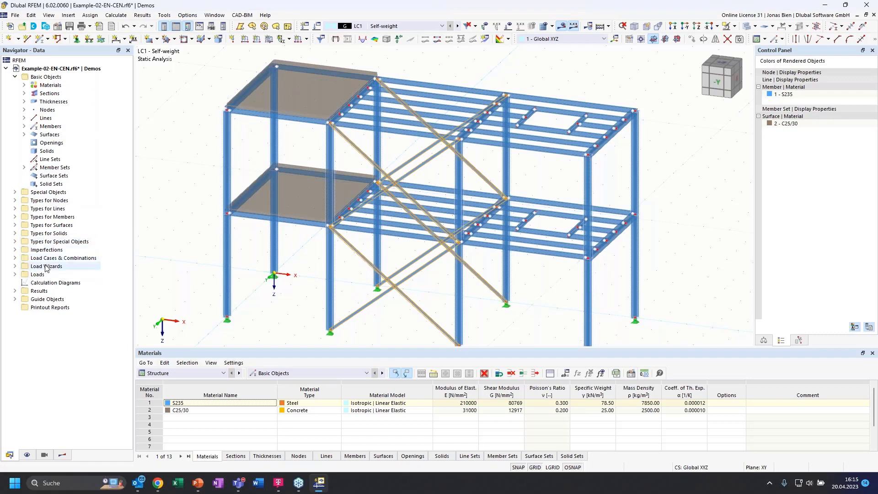
# Look through the load wizards, load cases and combinations, and imperfections in the navigator, and collapse all the folders
pyautogui.click(15, 266)
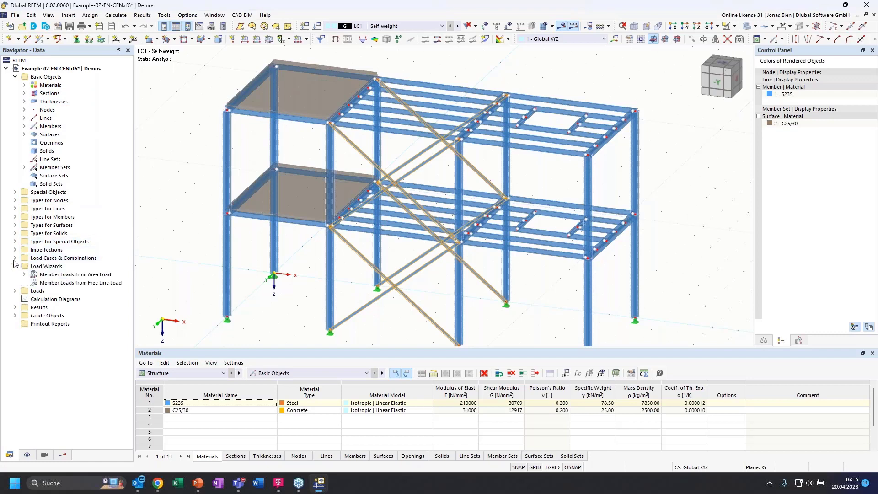
pyautogui.click(15, 266)
pyautogui.click(15, 257)
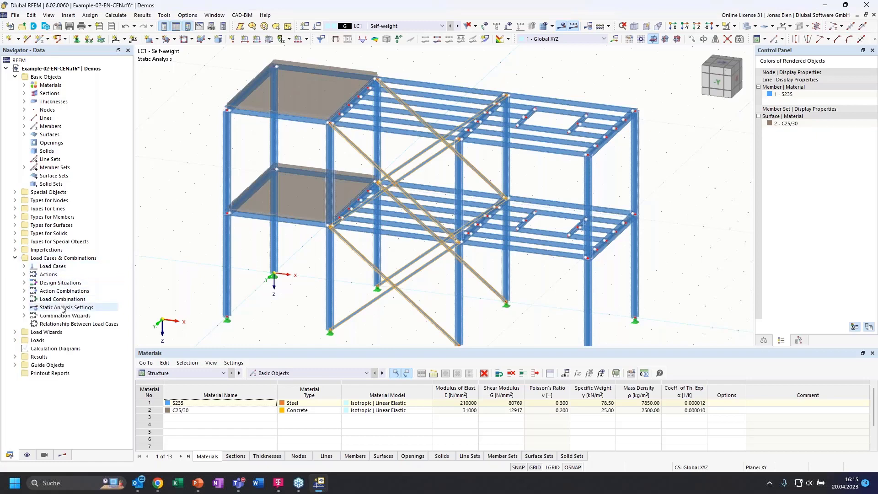
pyautogui.click(15, 250)
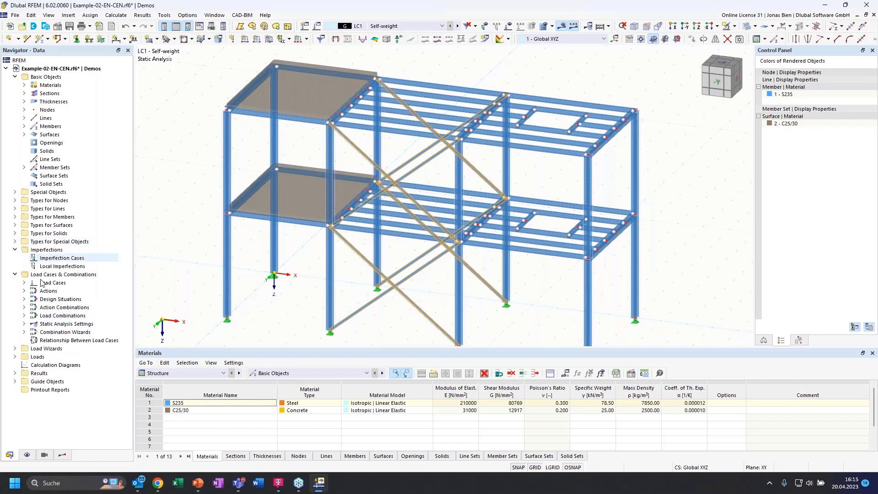
pyautogui.click(15, 250)
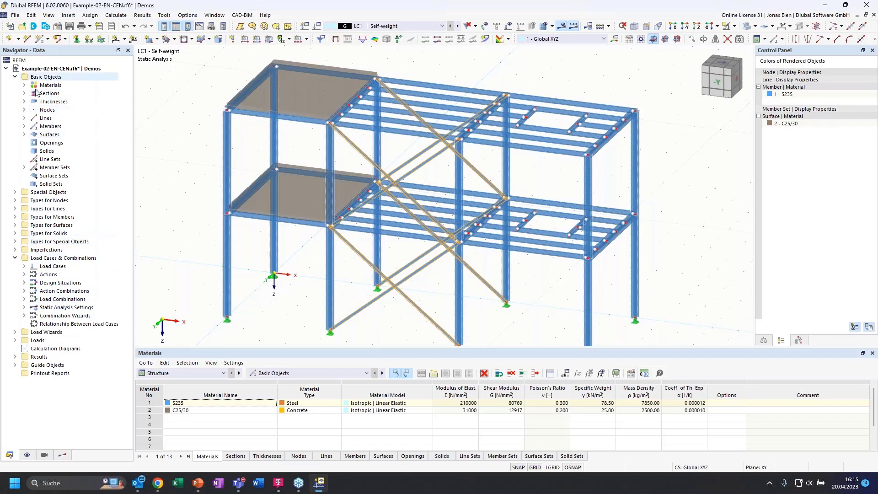
pyautogui.click(15, 258)
pyautogui.click(15, 77)
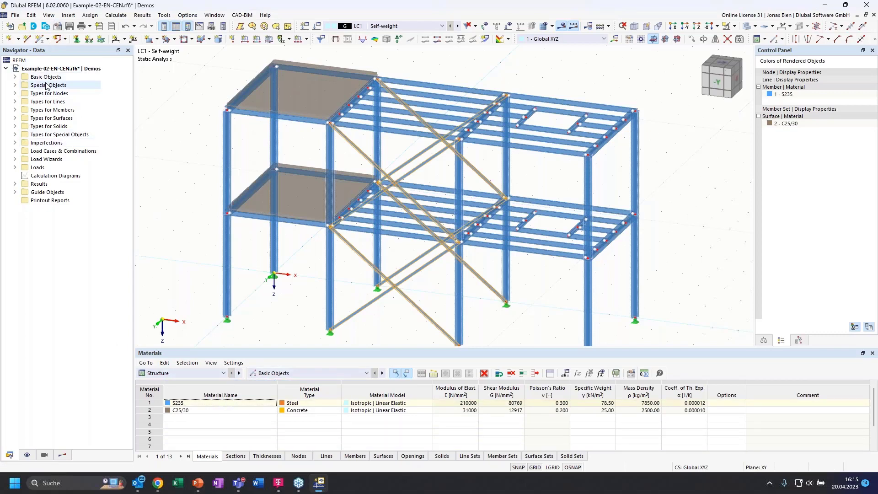
# Review the table categories and structure subcategories, view the Special Objects tables, and return to the Basic Objects tables
pyautogui.click(172, 372)
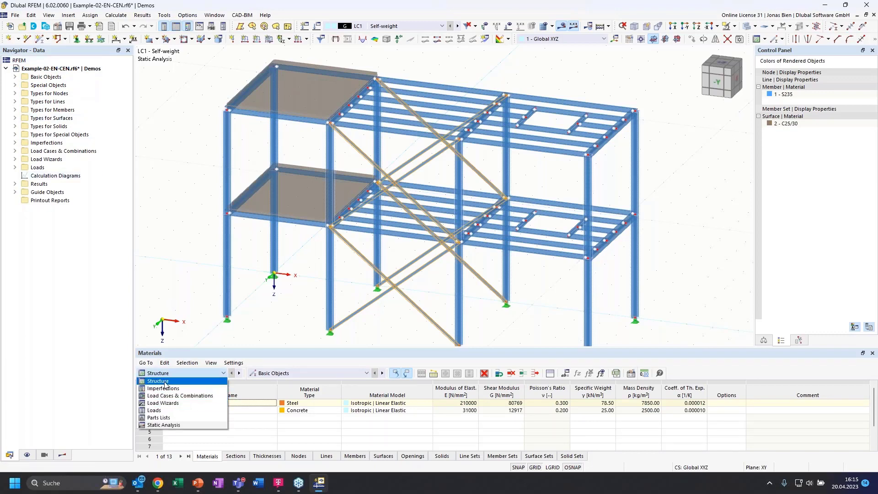
pyautogui.click(165, 383)
pyautogui.click(270, 373)
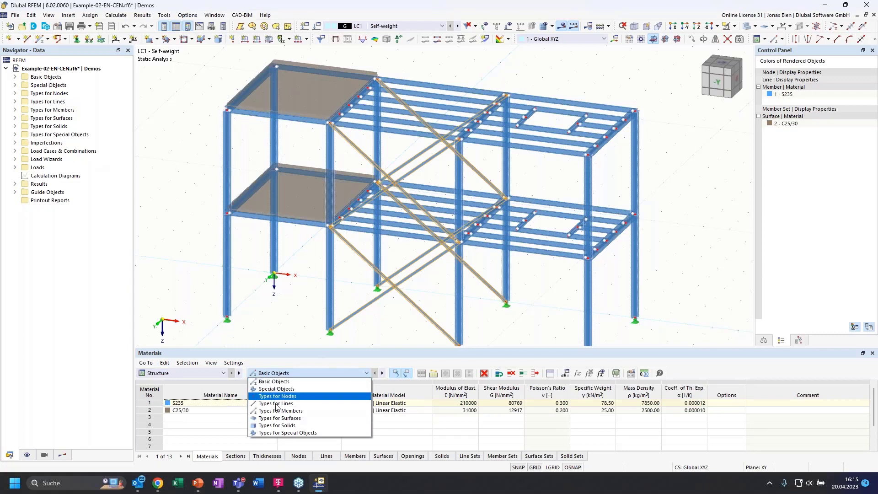
pyautogui.click(276, 389)
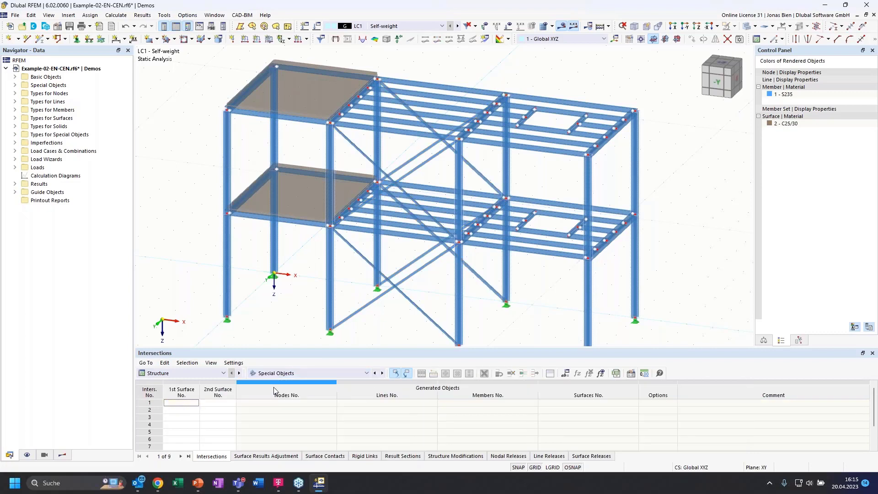
pyautogui.click(287, 374)
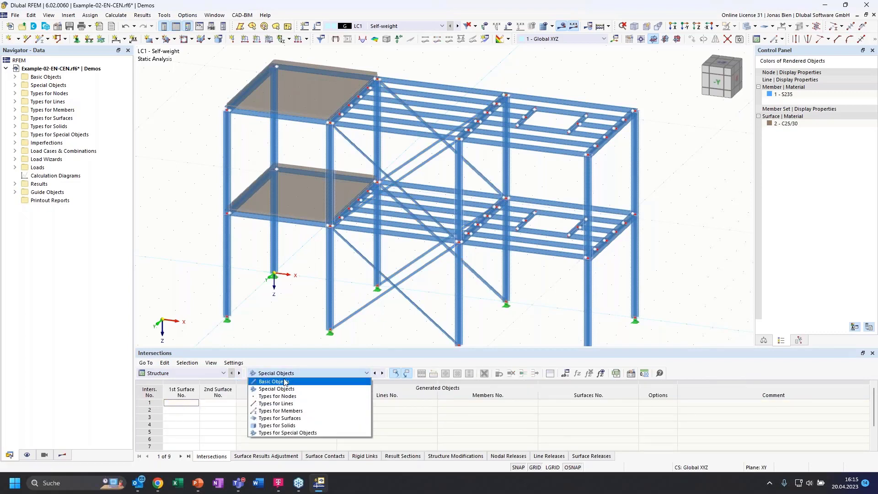
pyautogui.click(285, 382)
# Browse the sections, thicknesses and nodes tables, ending on the members table
pyautogui.click(235, 456)
pyautogui.click(267, 456)
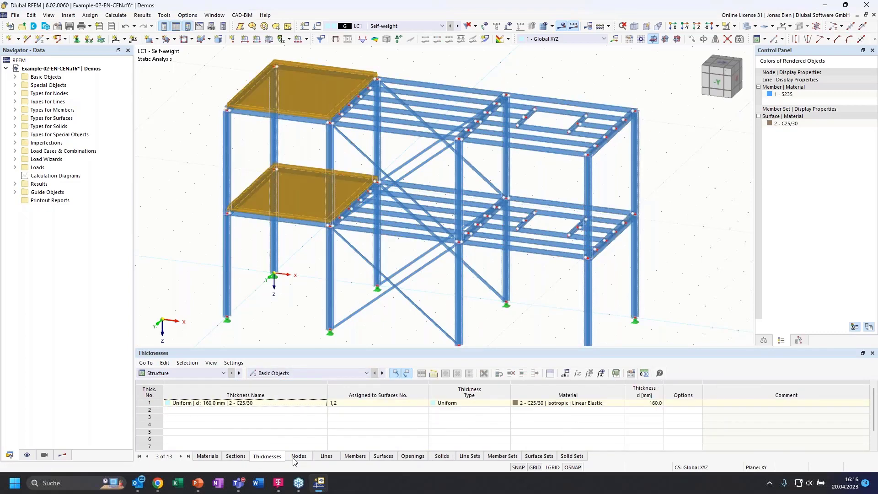
pyautogui.click(299, 456)
pyautogui.click(355, 456)
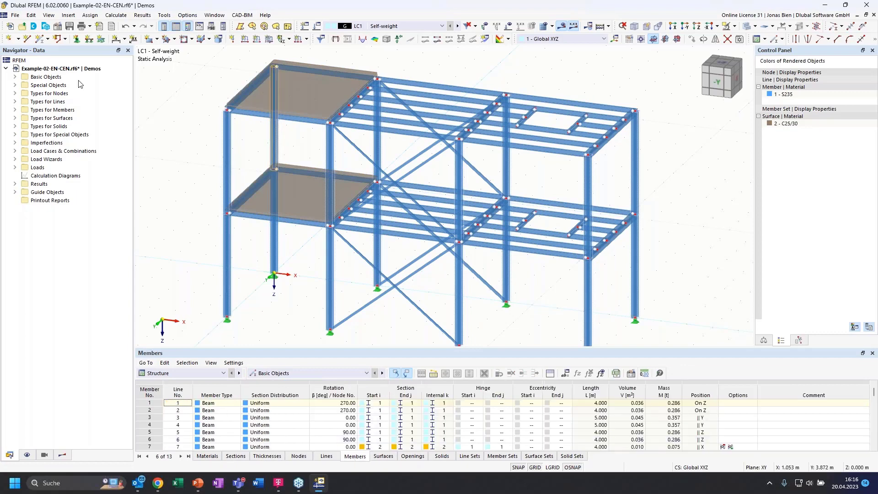
# Highlight the members with section L 75x50x8 from the navigator, look at the defined thickness, and collapse both lists
pyautogui.click(15, 77)
pyautogui.click(24, 93)
pyautogui.click(78, 126)
pyautogui.click(23, 142)
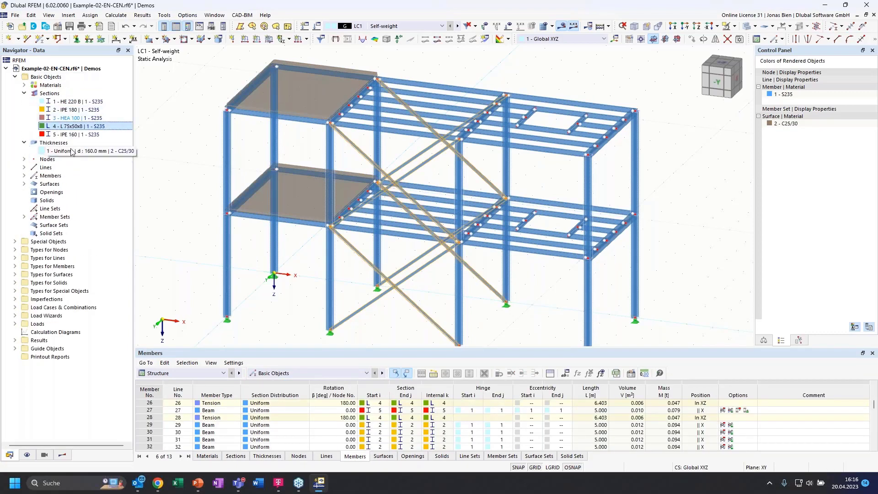
pyautogui.click(24, 143)
pyautogui.click(24, 93)
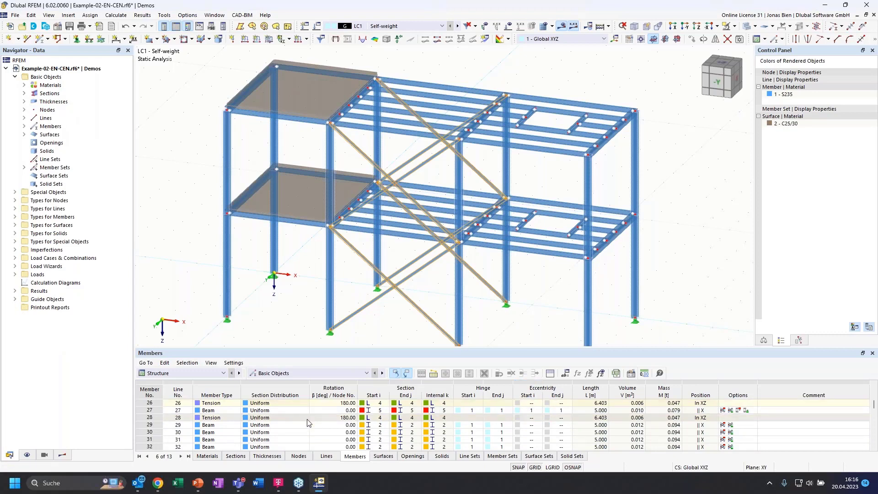
# Examine the members table from its first rows, keeping Basic Objects selected, and examine the node coordinates in the nodes table
pyautogui.scroll(8, 323, 417)
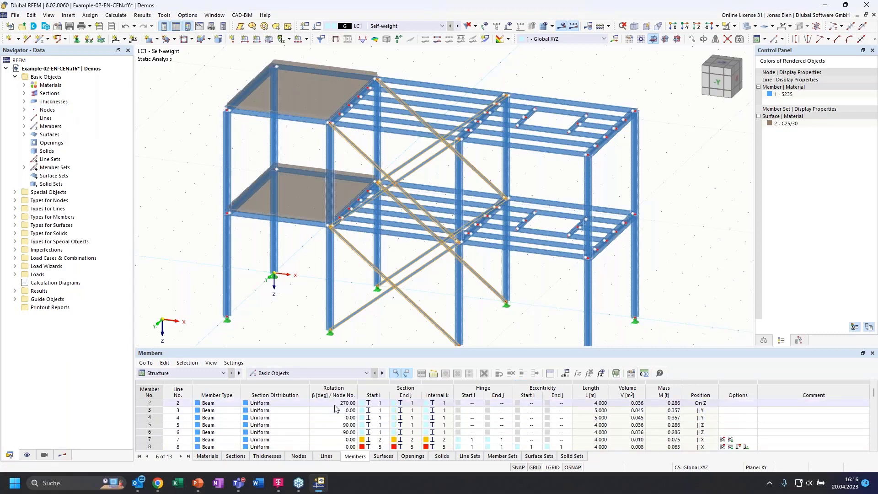
pyautogui.scroll(1, 336, 405)
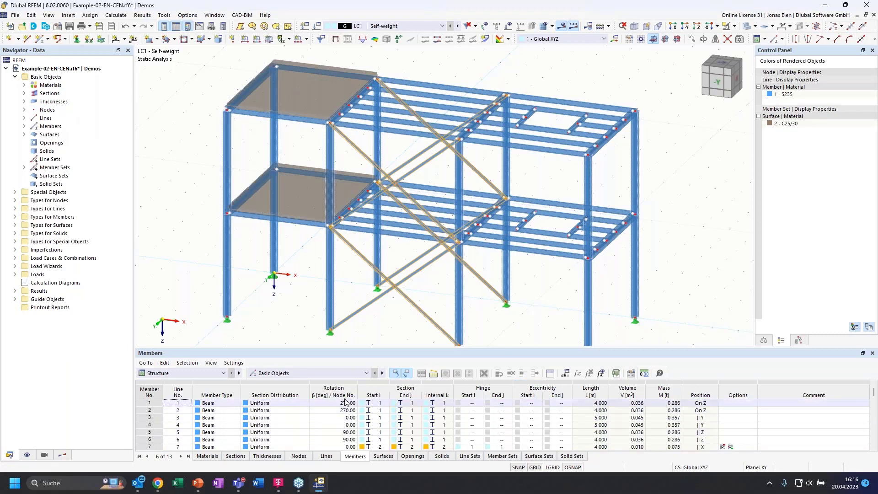
pyautogui.click(283, 373)
pyautogui.click(274, 381)
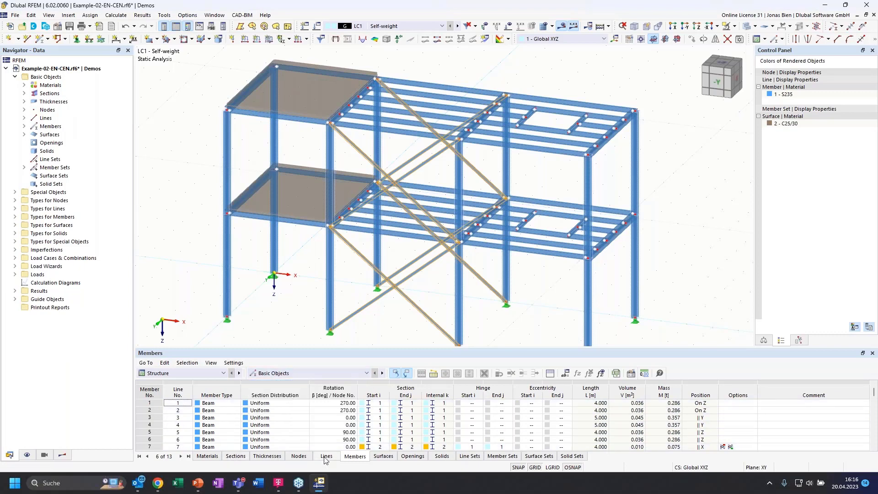
pyautogui.click(305, 457)
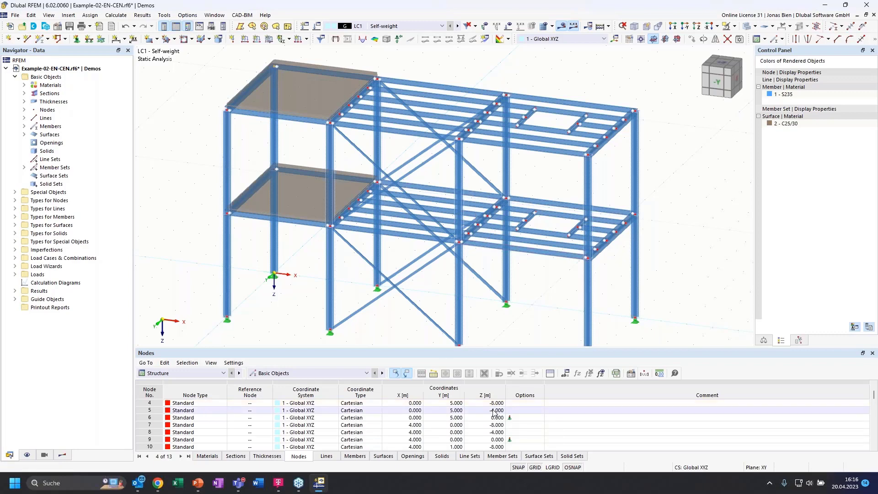
pyautogui.scroll(-1, 495, 421)
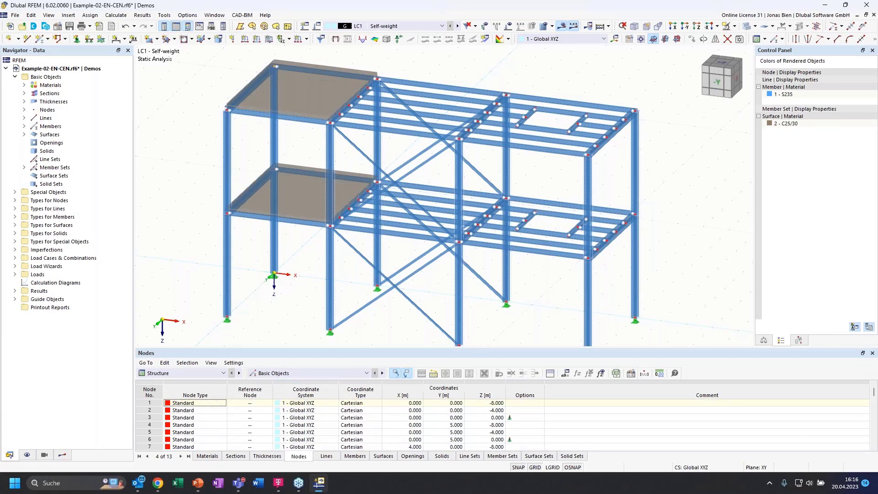
# Review the display options for model objects, imperfections, loads, results and mesh in the Display navigator
pyautogui.click(27, 455)
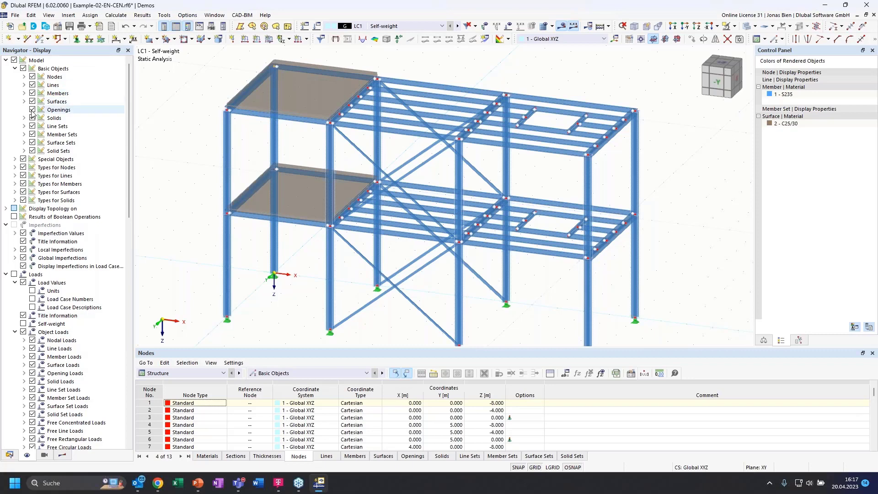
pyautogui.scroll(-4, 90, 314)
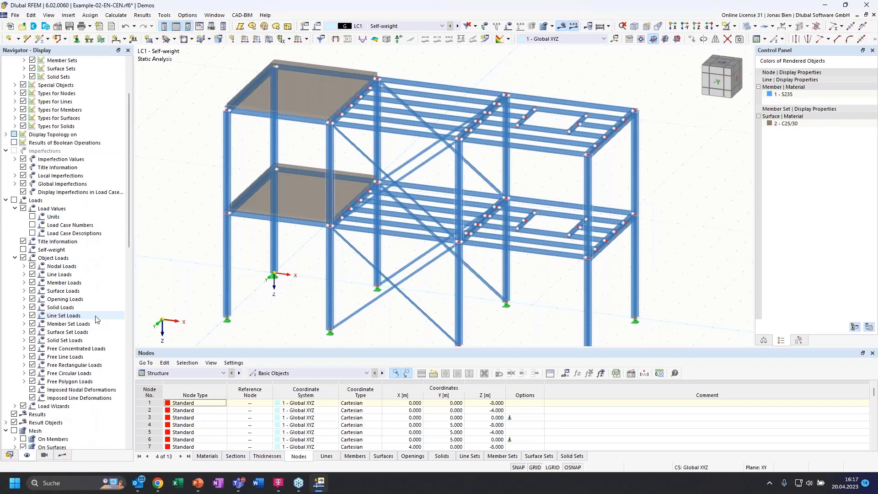
pyautogui.scroll(-4, 82, 314)
pyautogui.scroll(8, 72, 310)
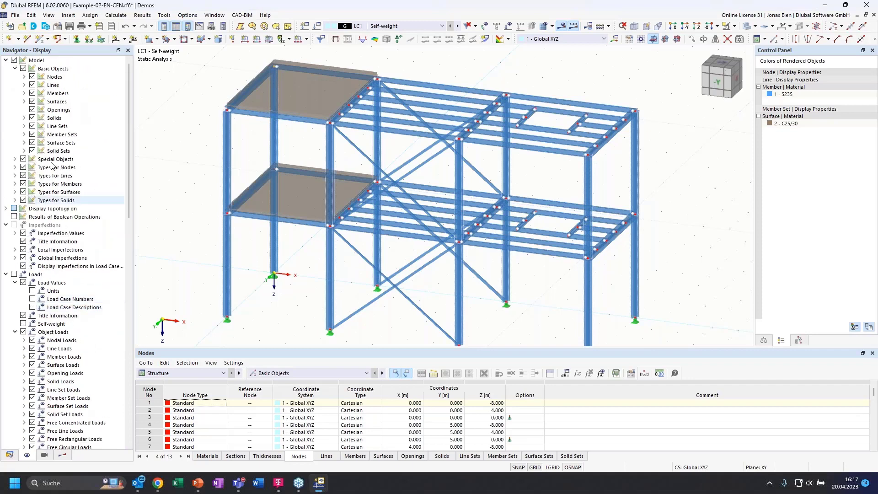
# Hide the members in the model view and show them again, and do the same with the nodes
pyautogui.click(33, 93)
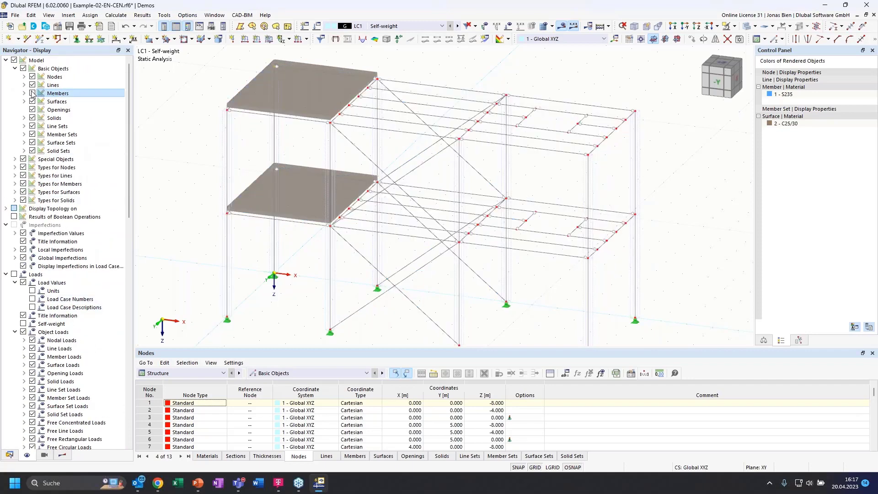
pyautogui.click(32, 94)
pyautogui.click(32, 77)
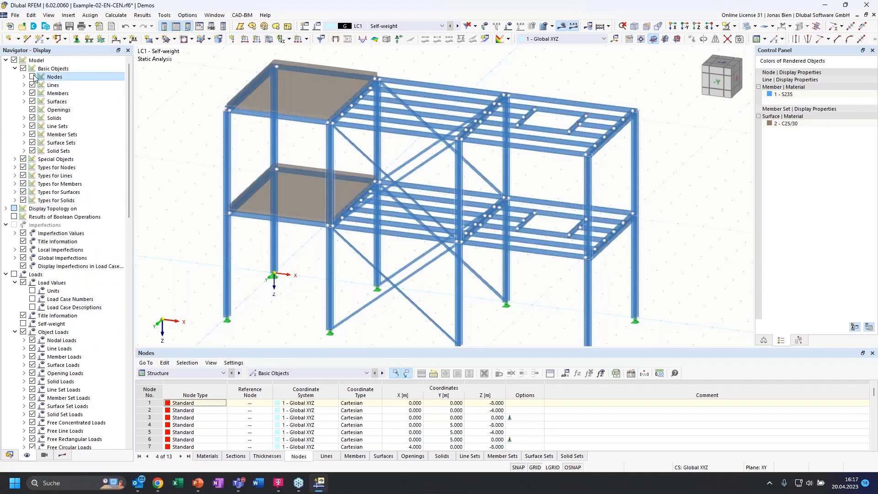
pyautogui.click(33, 77)
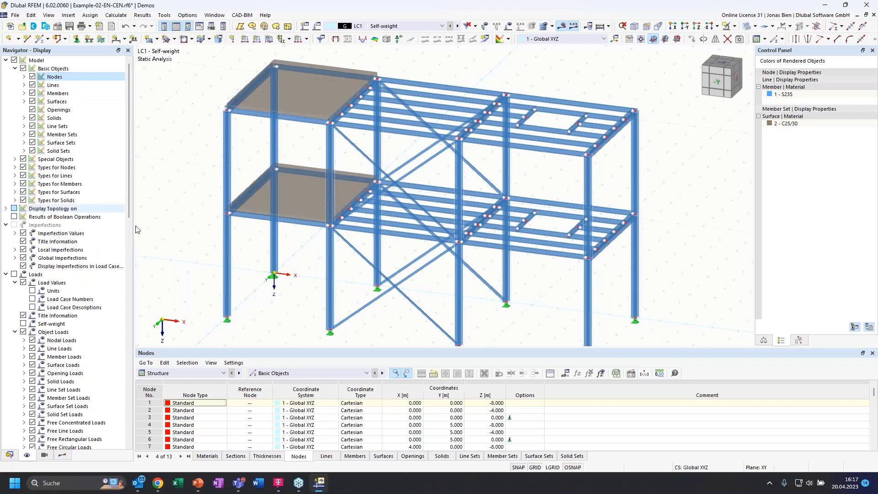
# Examine the member display options including Member Axis Systems x, u, v, collapse them, and look through the remaining display categories
pyautogui.click(24, 93)
pyautogui.click(33, 135)
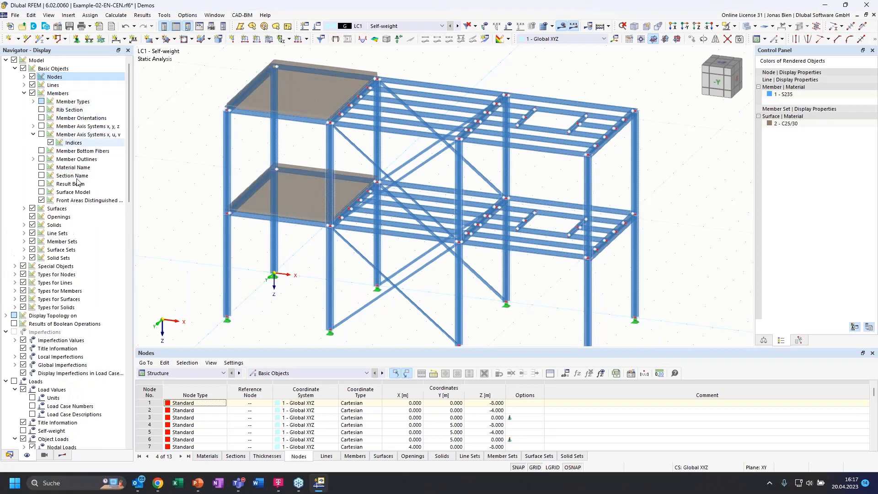
pyautogui.click(33, 134)
pyautogui.click(25, 93)
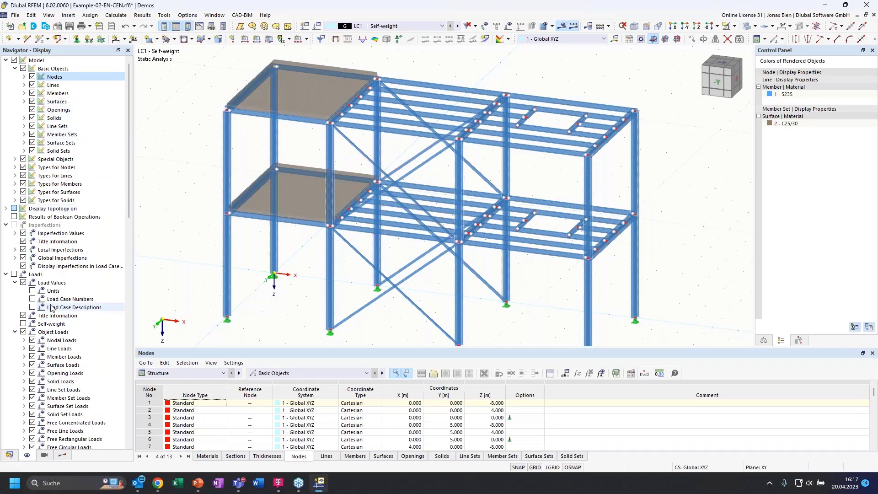
pyautogui.scroll(-8, 51, 362)
pyautogui.scroll(8, 51, 364)
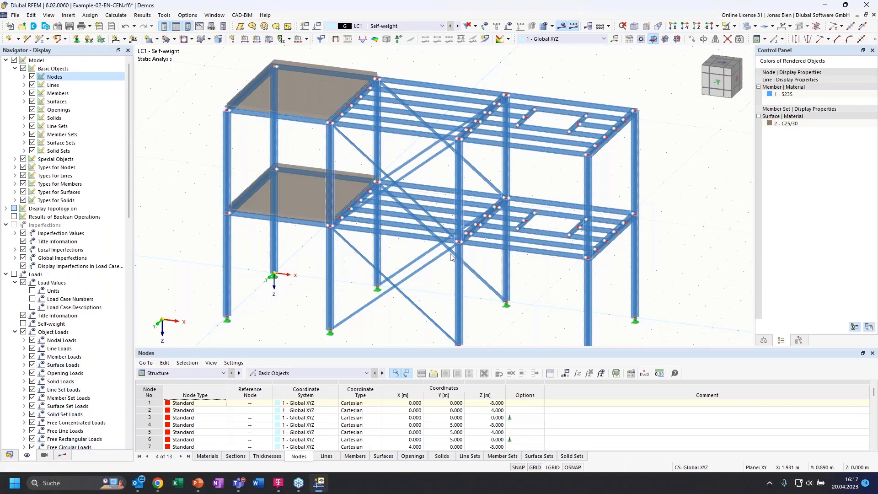
# Show the user-defined views and visibility settings in the Views navigator and look at the frame from several angles
pyautogui.keyDown('ctrl'); pyautogui.moveTo(551, 282); pyautogui.dragTo(522, 278, button='middle'); pyautogui.keyUp('ctrl')
pyautogui.scroll(-1, 450, 208)
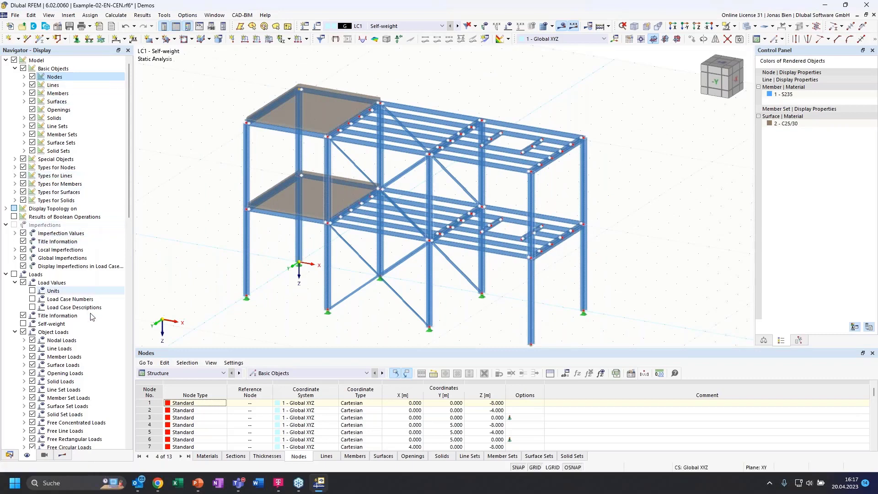
pyautogui.click(52, 454)
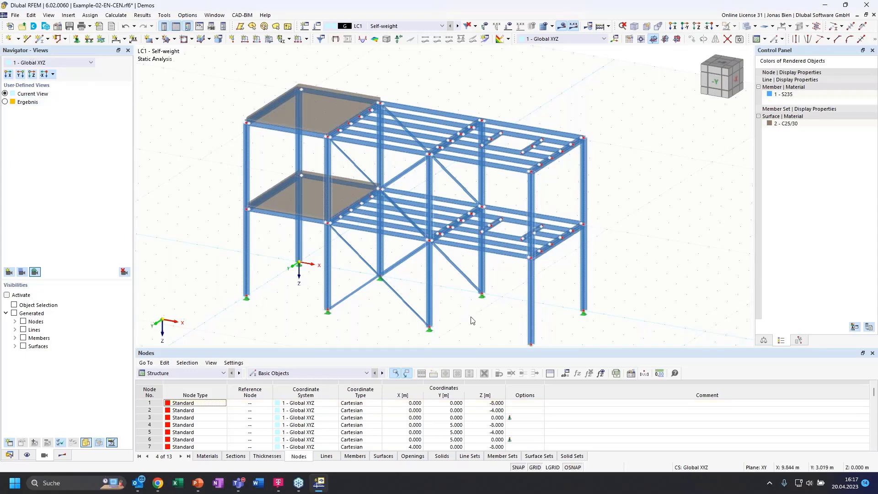
pyautogui.keyDown('ctrl'); pyautogui.moveTo(472, 321); pyautogui.dragTo(421, 273, button='middle'); pyautogui.keyUp('ctrl')
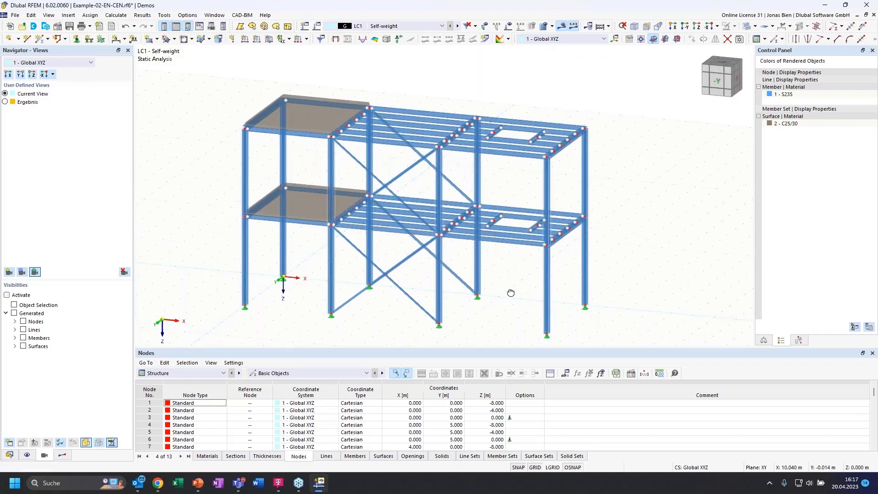
pyautogui.keyDown('ctrl'); pyautogui.moveTo(403, 247); pyautogui.dragTo(360, 215, button='middle'); pyautogui.keyUp('ctrl')
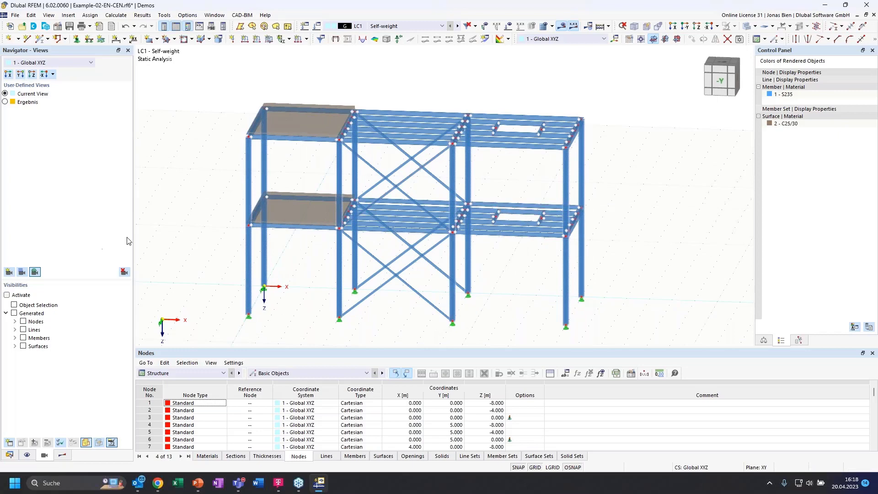
pyautogui.keyDown('ctrl'); pyautogui.moveTo(515, 185); pyautogui.dragTo(508, 193, button='middle'); pyautogui.keyUp('ctrl')
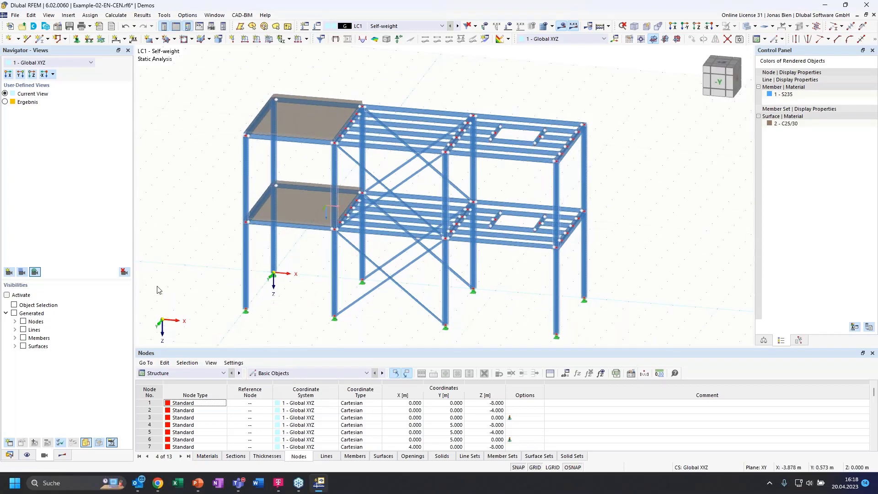
# Activate the generated visibility by member section for 1 - HE 220 B and inspect the isolated columns and beams
pyautogui.click(15, 338)
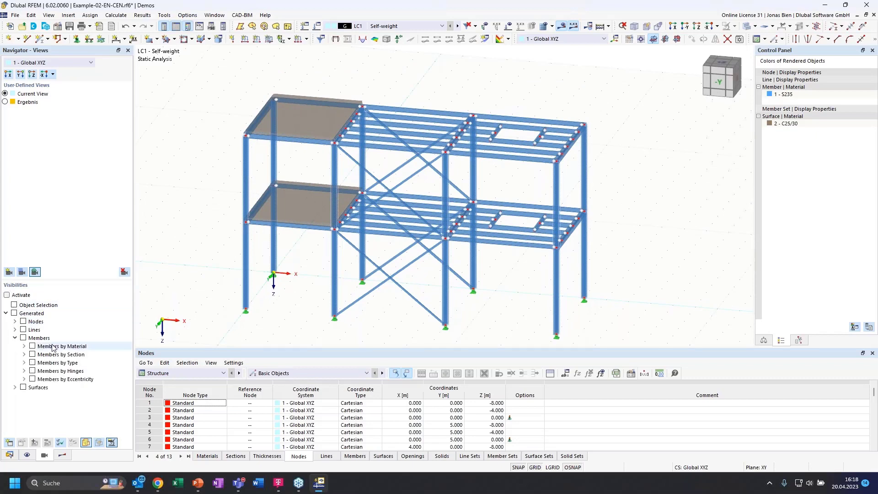
pyautogui.click(24, 355)
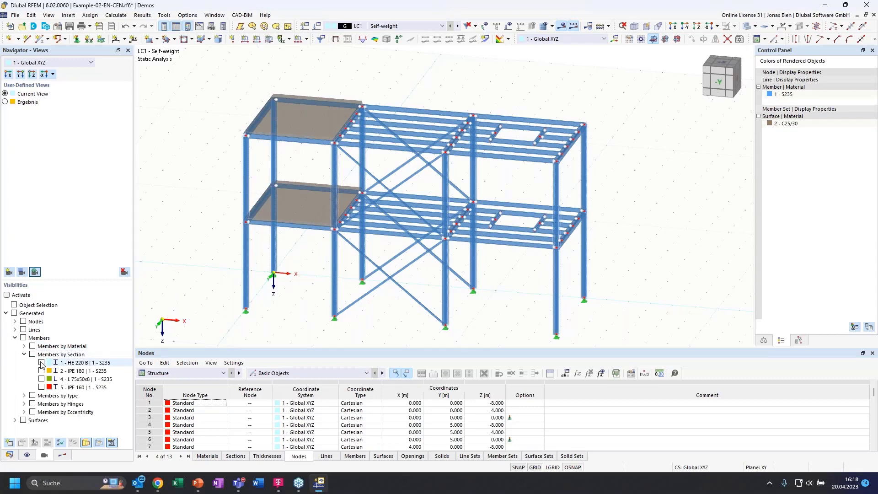
pyautogui.click(42, 364)
pyautogui.click(41, 363)
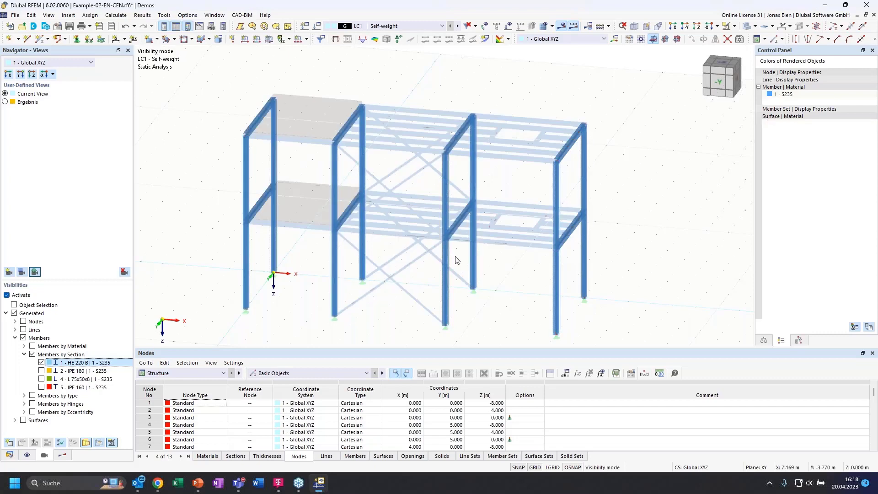
pyautogui.keyDown('ctrl'); pyautogui.moveTo(643, 210); pyautogui.dragTo(408, 180, button='middle'); pyautogui.keyUp('ctrl')
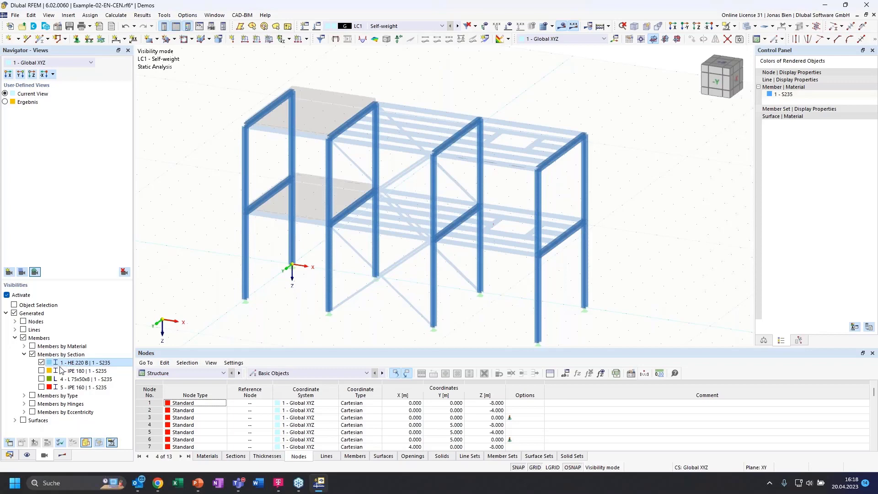
# Add the Tension members from the visibility by member type and inspect the bracing from another side
pyautogui.click(25, 396)
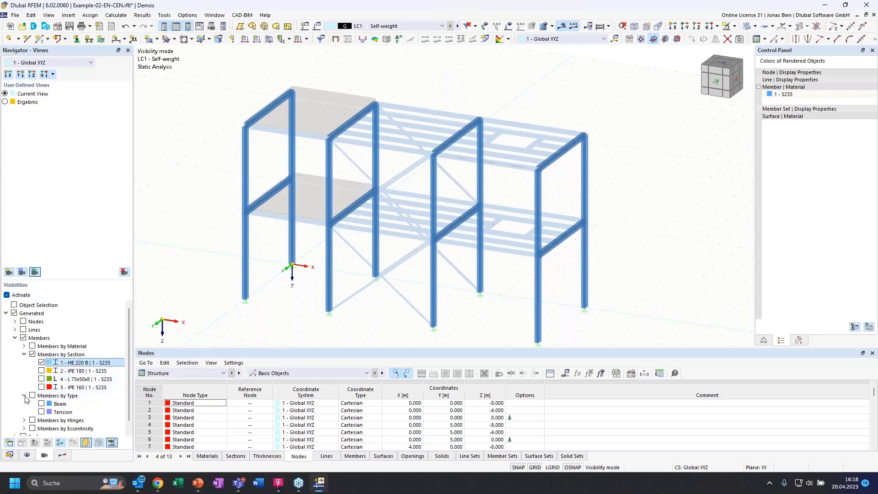
pyautogui.click(42, 412)
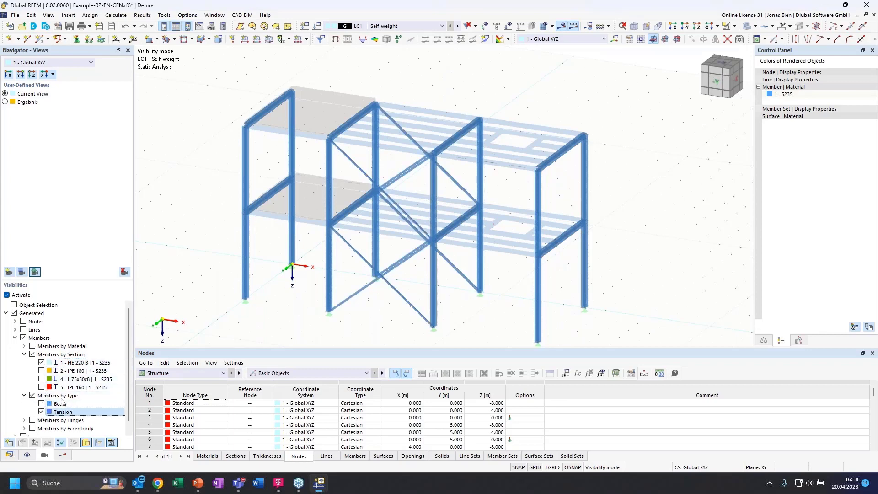
pyautogui.keyDown('ctrl'); pyautogui.moveTo(349, 244); pyautogui.dragTo(329, 238, button='middle'); pyautogui.keyUp('ctrl')
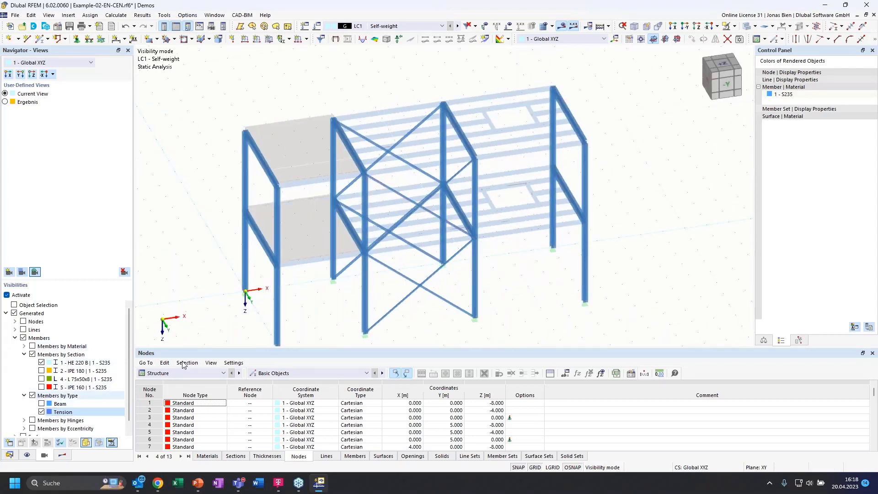
pyautogui.keyDown('ctrl'); pyautogui.moveTo(532, 194); pyautogui.dragTo(445, 97, button='middle'); pyautogui.keyUp('ctrl')
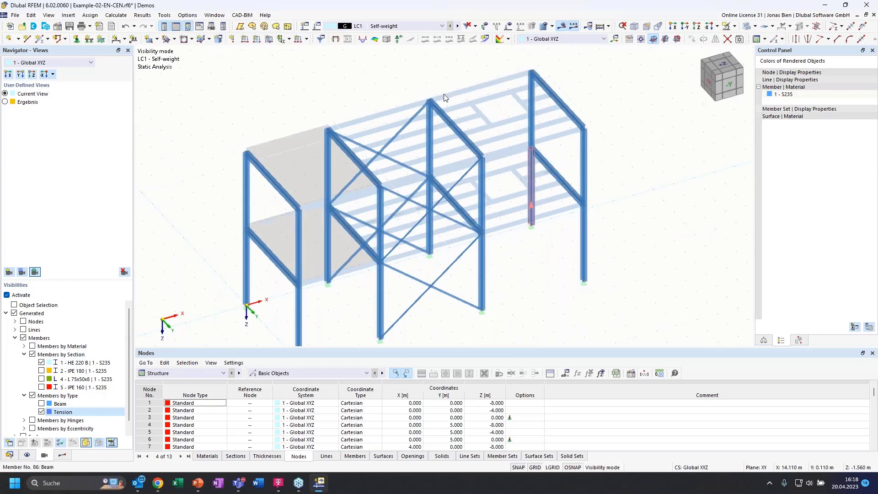
# Window-select the whole frame in visibility mode and clear the selection
pyautogui.keyDown('ctrl'); pyautogui.moveTo(498, 199); pyautogui.dragTo(528, 245, button='middle'); pyautogui.keyUp('ctrl')
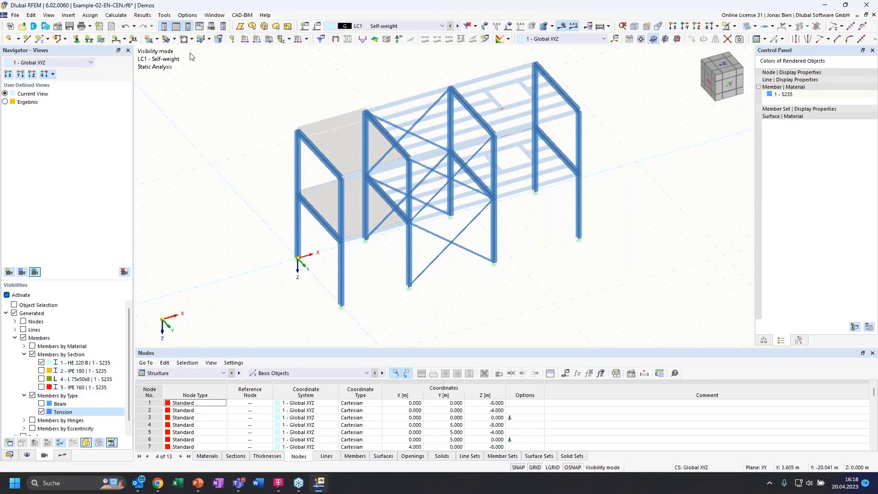
pyautogui.moveTo(190, 53); pyautogui.dragTo(688, 314)
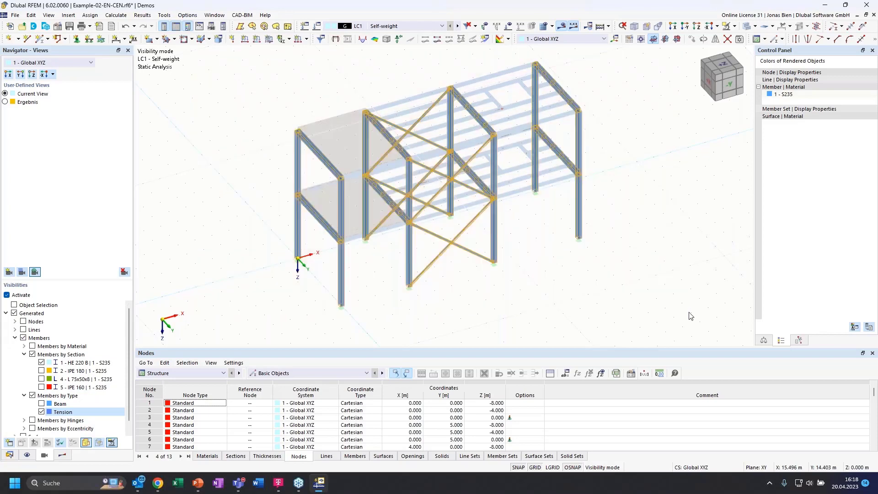
pyautogui.click(519, 286)
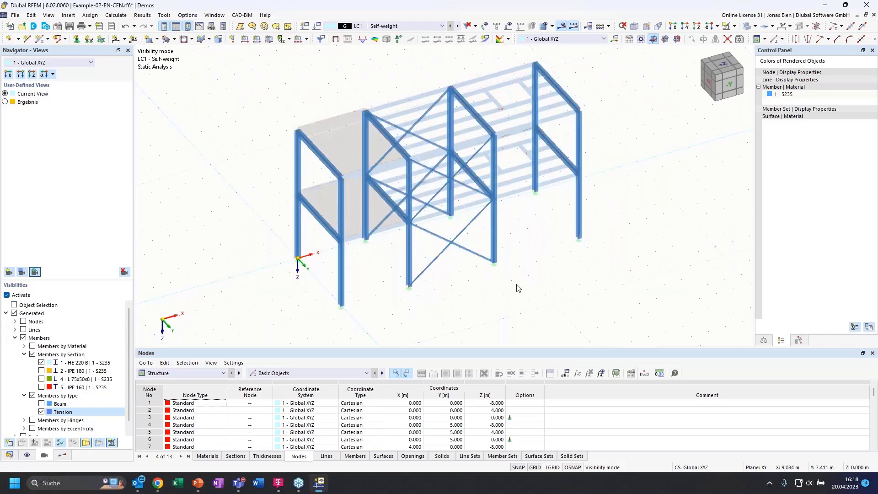
# Review the deformation, member and surface result options in the Results navigator and look at the frame from other directions
pyautogui.click(64, 455)
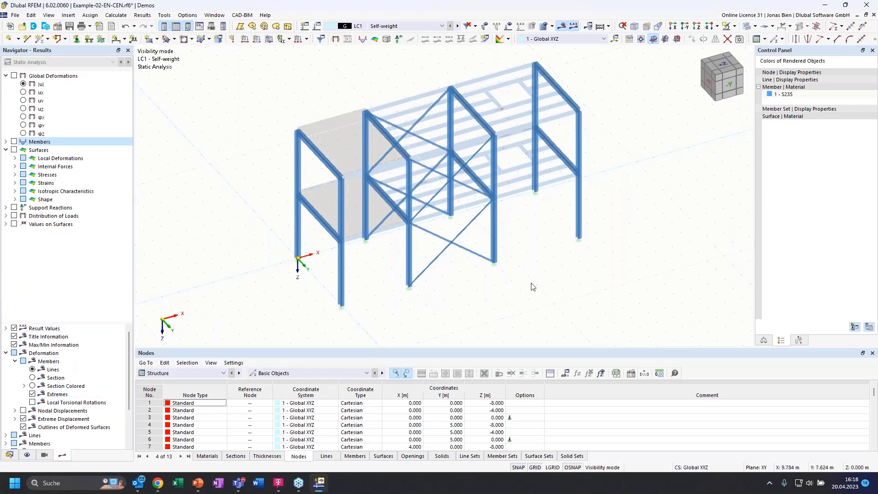
pyautogui.keyDown('ctrl'); pyautogui.moveTo(531, 287); pyautogui.dragTo(406, 271, button='middle'); pyautogui.keyUp('ctrl')
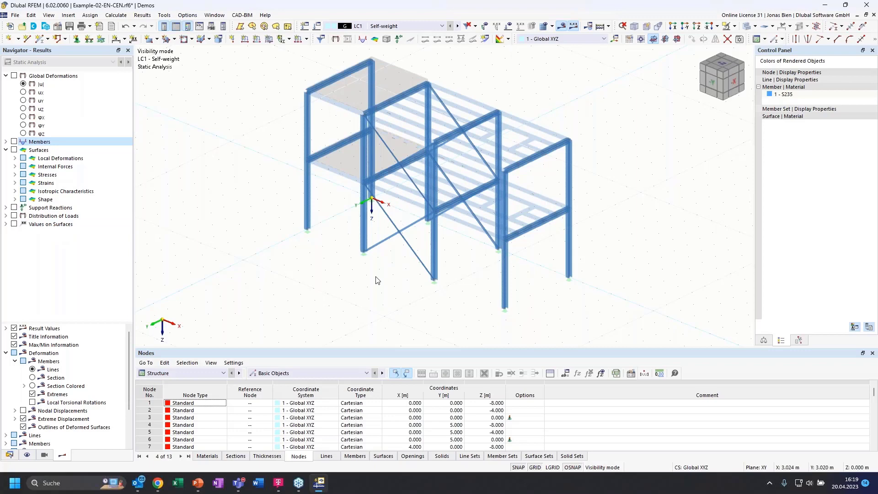
pyautogui.keyDown('ctrl'); pyautogui.moveTo(372, 276); pyautogui.dragTo(392, 272, button='middle'); pyautogui.keyUp('ctrl')
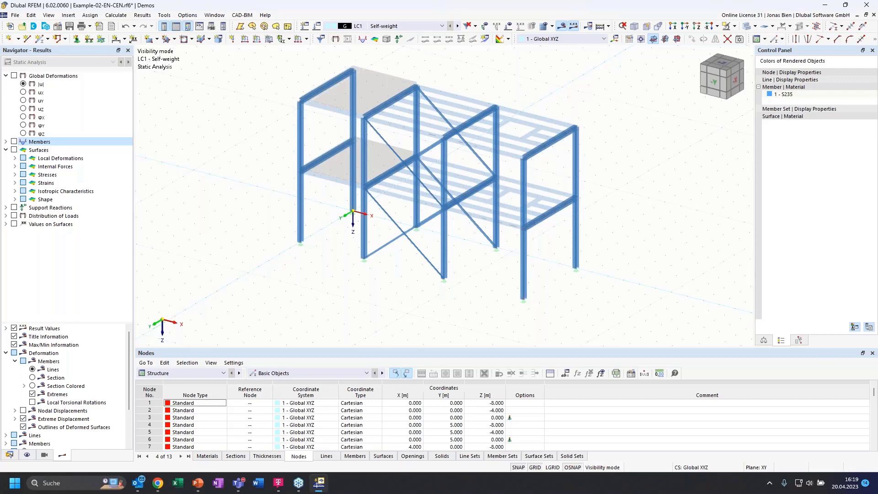
pyautogui.hotkey('alt', 'Tab')
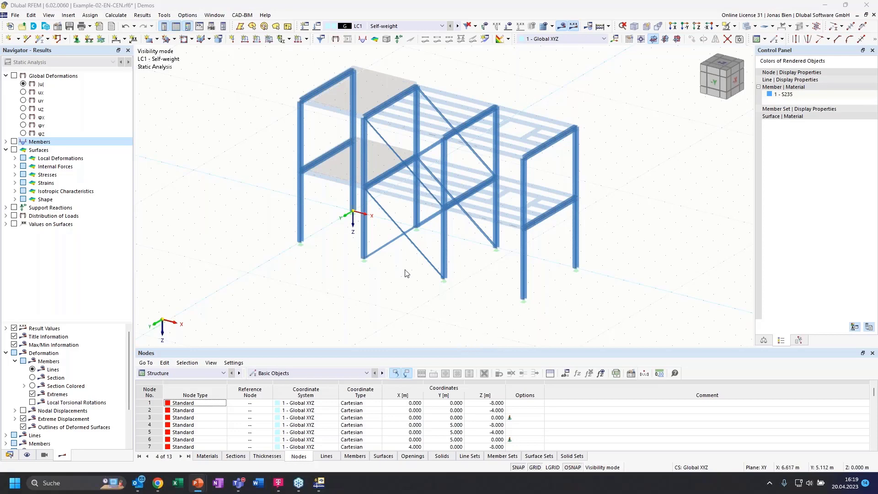
pyautogui.keyDown('ctrl'); pyautogui.moveTo(406, 271); pyautogui.dragTo(411, 270, button='middle'); pyautogui.keyUp('ctrl')
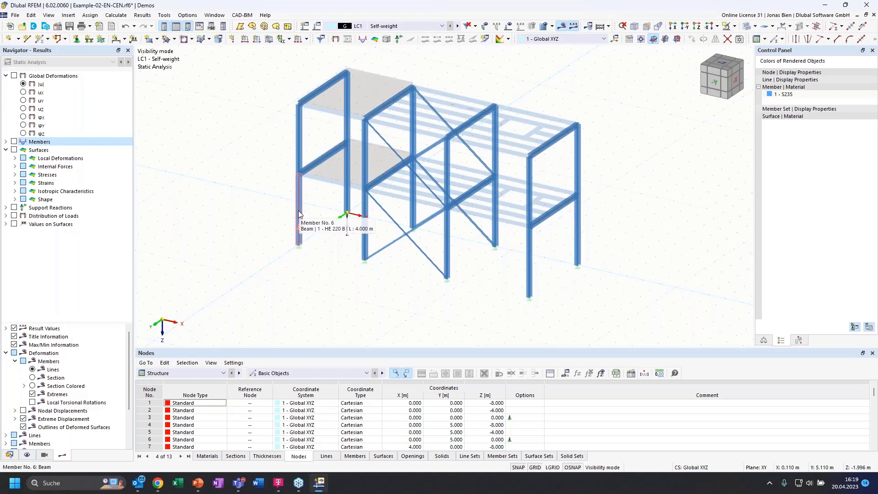
# Open the properties of the ground-floor corner column, member No. 6, examine its main settings and section, and close them without changes
pyautogui.scroll(4, 299, 208)
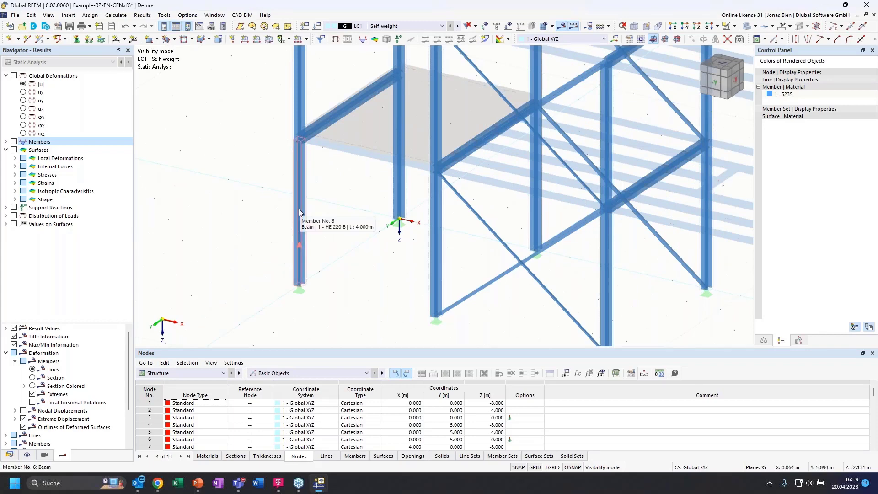
pyautogui.doubleClick(299, 211)
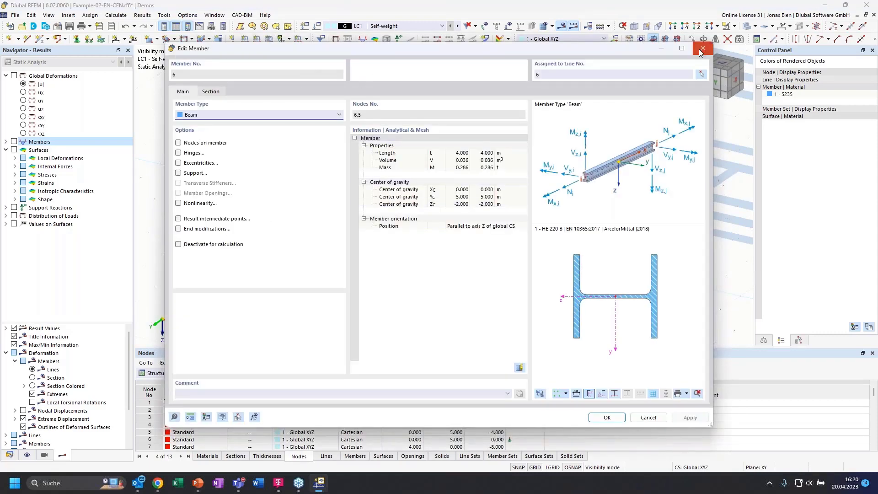
pyautogui.press('Escape')
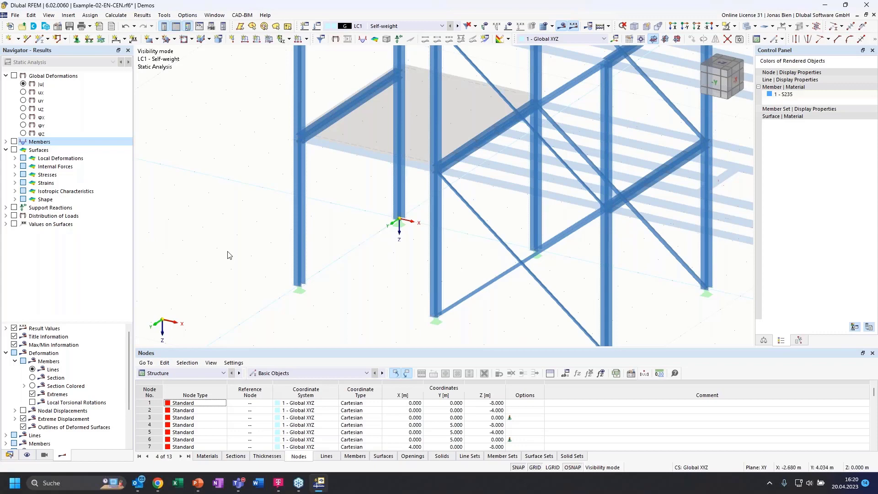
# Try a selection window across the lower parts of the two columns supporting the slab's outer edge
pyautogui.moveTo(253, 260); pyautogui.dragTo(424, 174)
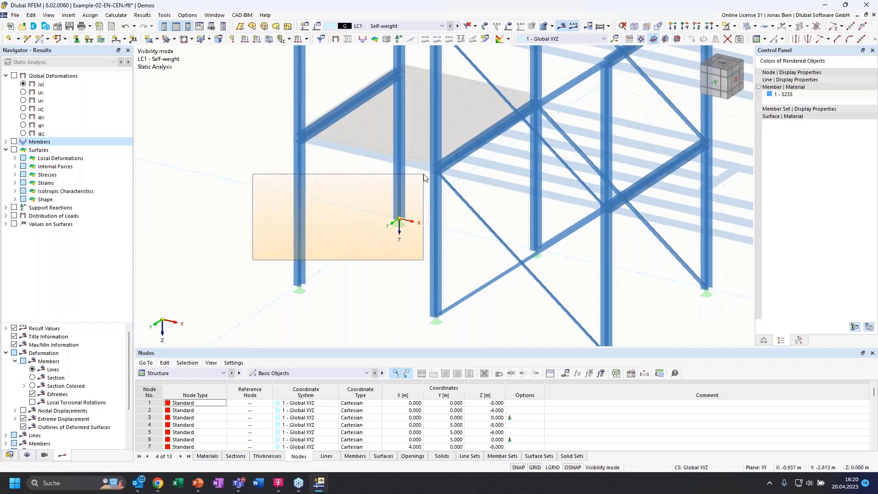
pyautogui.moveTo(424, 174); pyautogui.dragTo(423, 176)
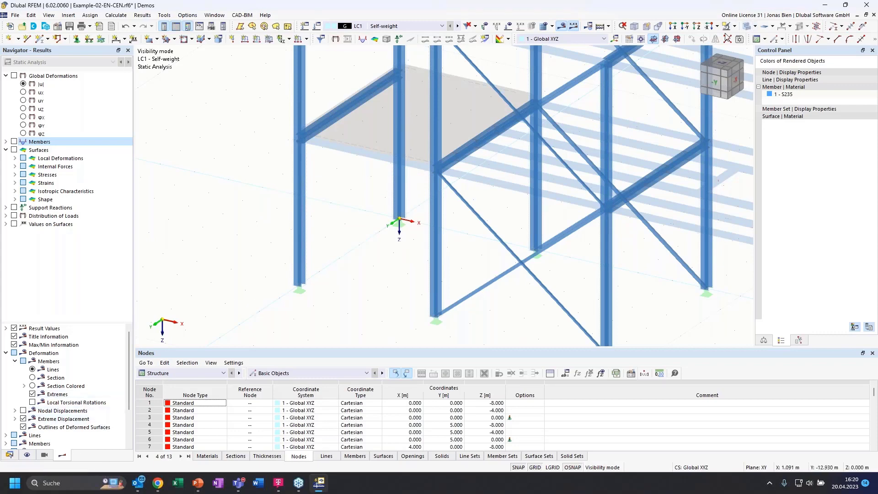
# Cancel visibility mode and select the base supports of the two columns under the slab's outer edge with an enclosing window
pyautogui.click(735, 27)
pyautogui.click(759, 73)
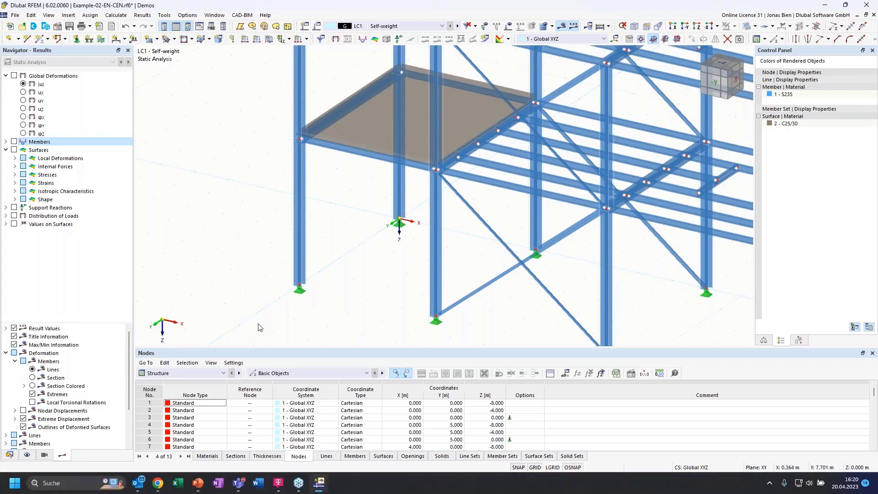
pyautogui.moveTo(258, 324); pyautogui.dragTo(421, 207)
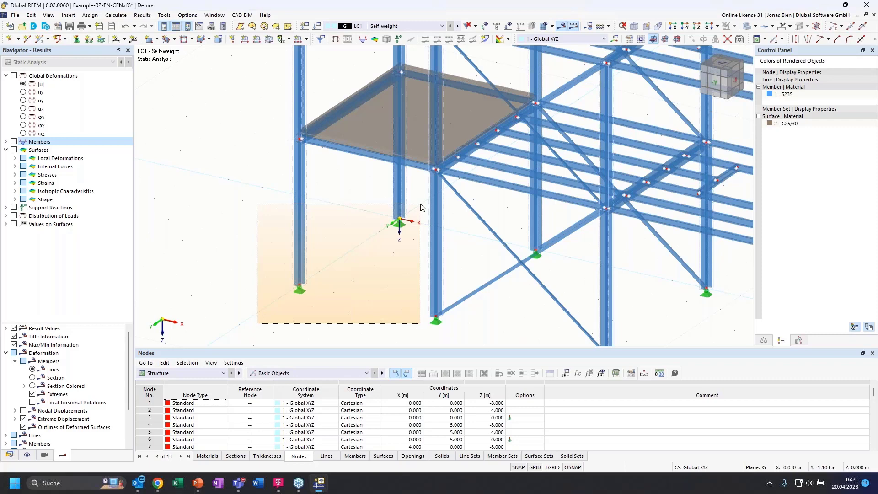
pyautogui.moveTo(421, 207); pyautogui.dragTo(421, 207)
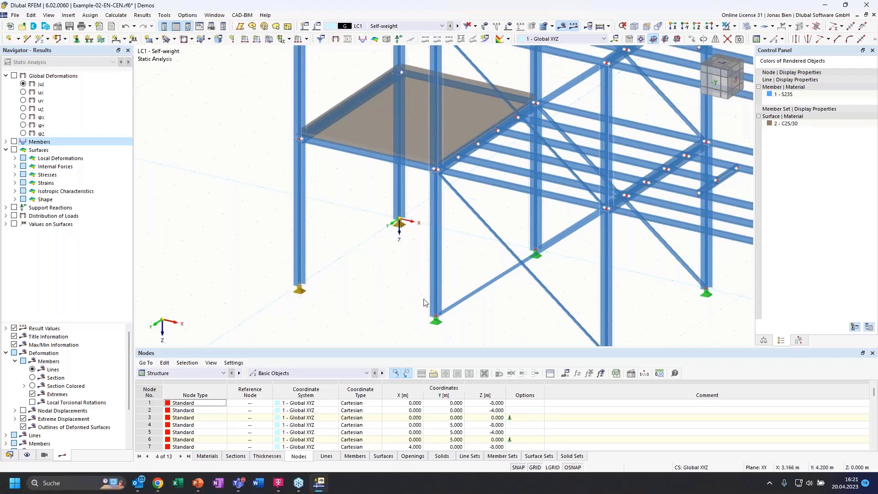
# Select the two ground-floor columns under the slab's outer edge together with their supports, using a crossing window
pyautogui.moveTo(424, 299); pyautogui.dragTo(284, 207)
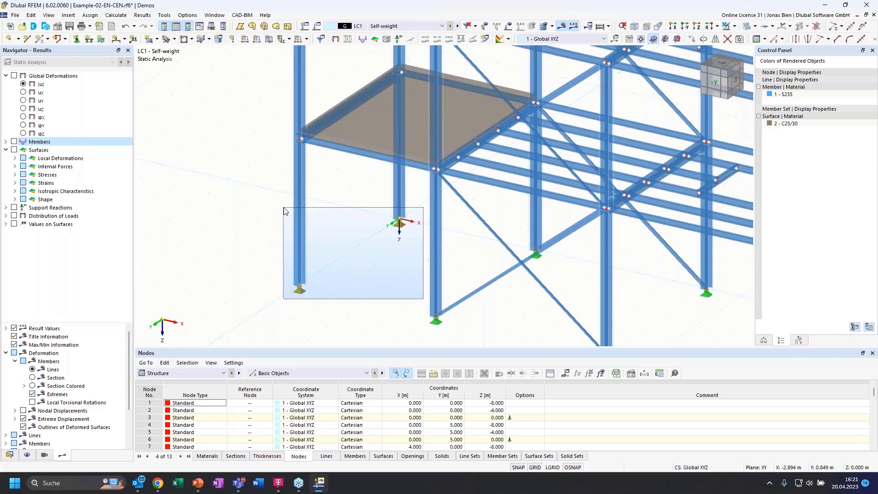
pyautogui.moveTo(283, 208); pyautogui.dragTo(284, 208)
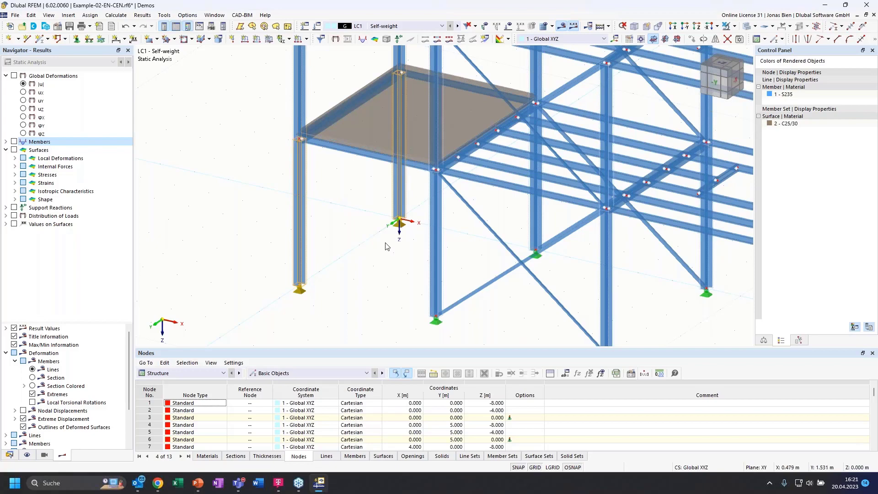
# Look at the whole frame at different zoom levels and from the other side by zooming, panning and orbiting
pyautogui.scroll(-5, 386, 247)
pyautogui.scroll(5, 385, 249)
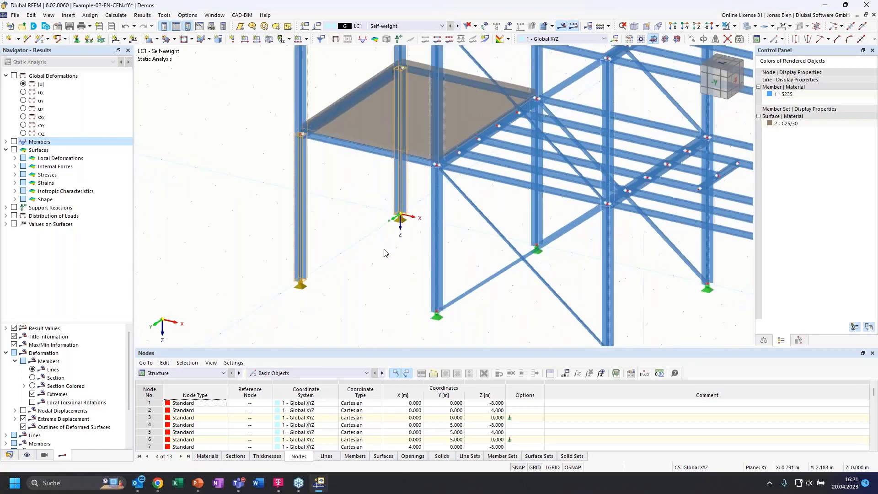
pyautogui.scroll(-5, 385, 253)
pyautogui.scroll(6, 386, 253)
pyautogui.scroll(-4, 384, 252)
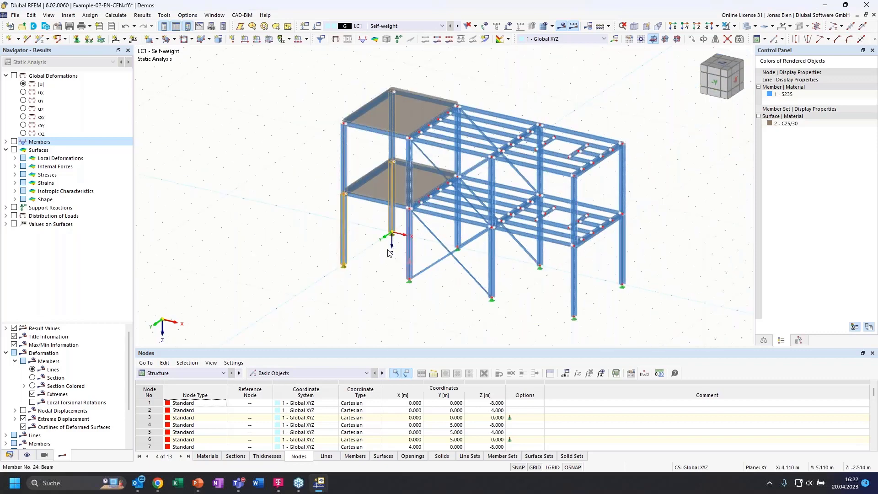
pyautogui.moveTo(382, 253); pyautogui.dragTo(388, 232, button='middle')
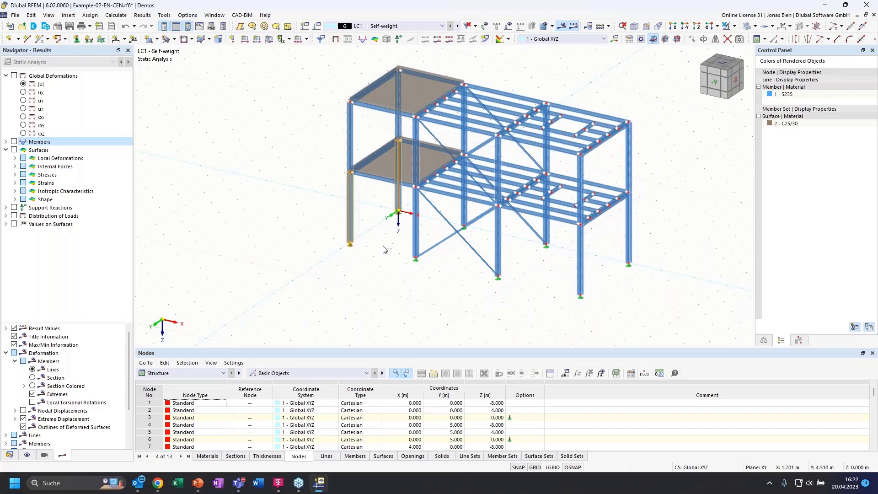
pyautogui.keyDown('ctrl'); pyautogui.moveTo(383, 249); pyautogui.dragTo(529, 274, button='middle'); pyautogui.keyUp('ctrl')
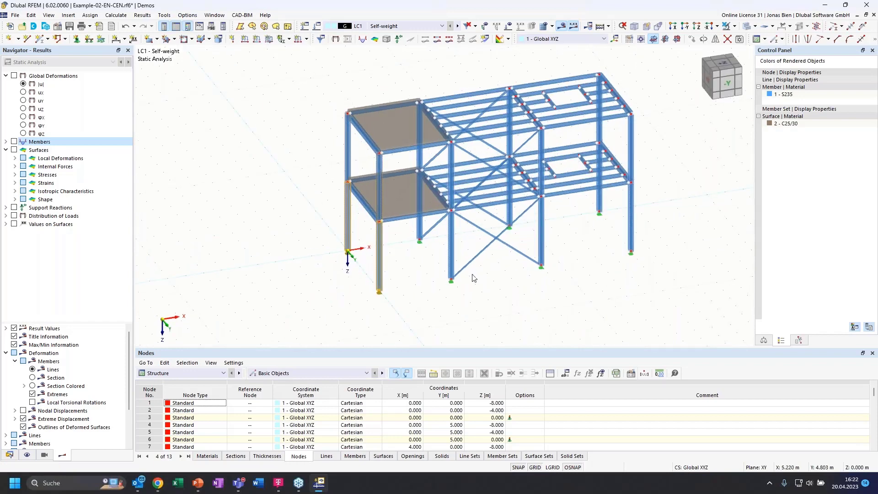
pyautogui.moveTo(482, 278); pyautogui.dragTo(436, 300, button='middle')
# Examine the base support of the far corner column up close, clear the selection and show the whole frame again
pyautogui.scroll(1, 435, 300)
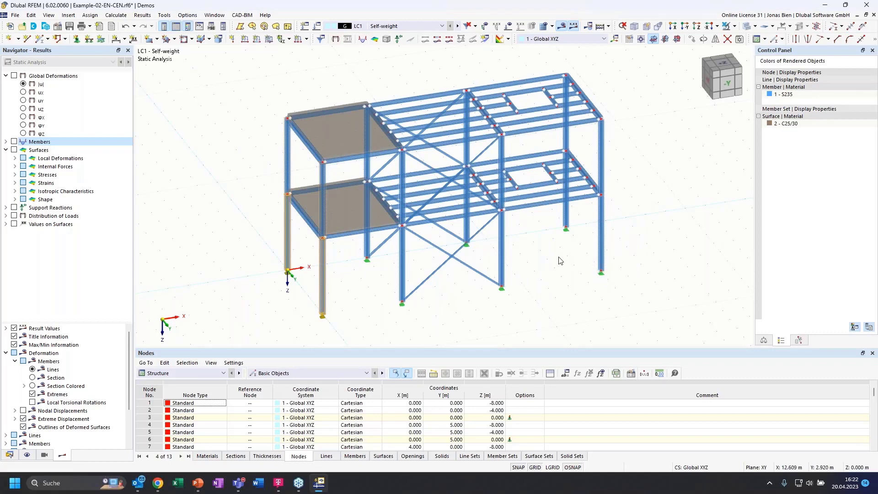
pyautogui.scroll(5, 620, 272)
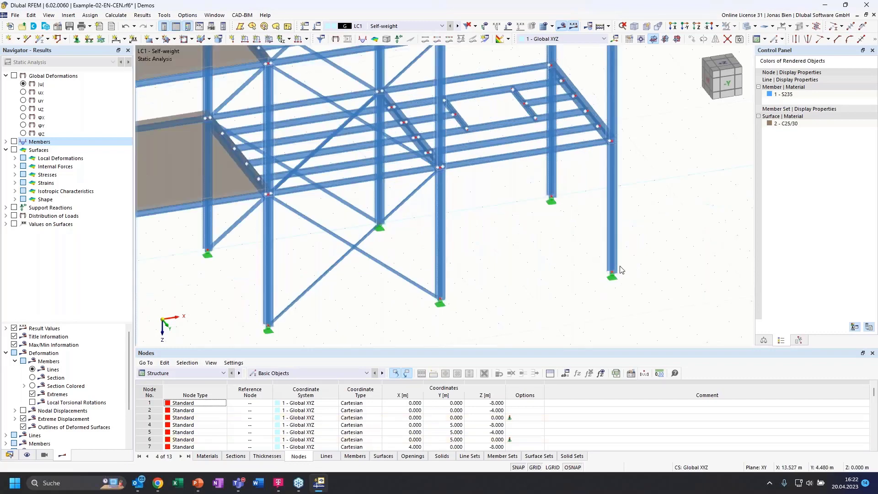
pyautogui.scroll(3, 631, 274)
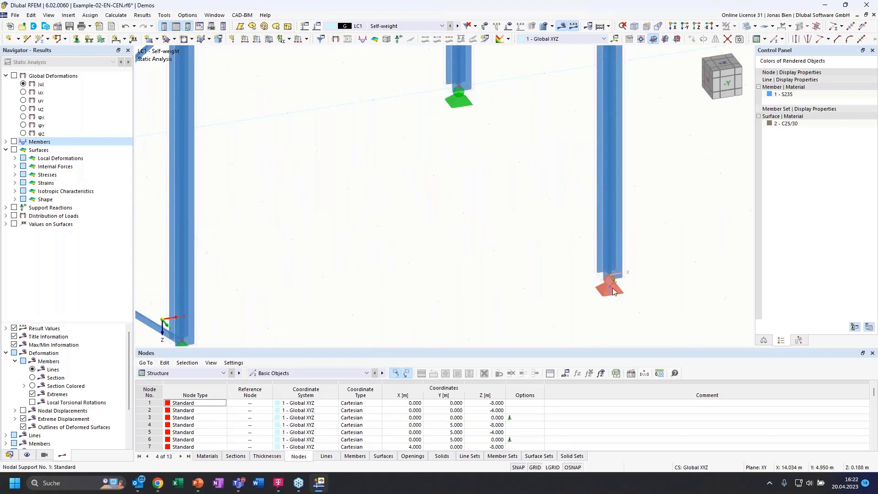
pyautogui.click(610, 276)
pyautogui.click(508, 220)
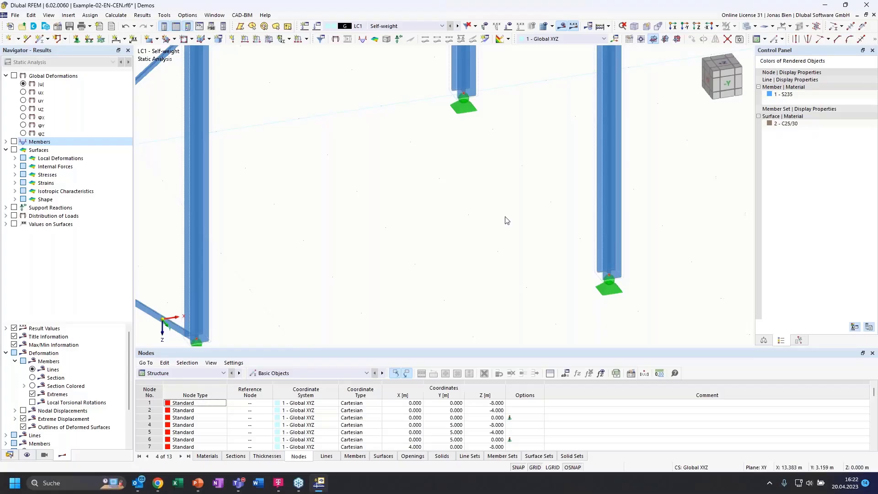
pyautogui.middleClick(505, 220)
pyautogui.middleClick(506, 220)
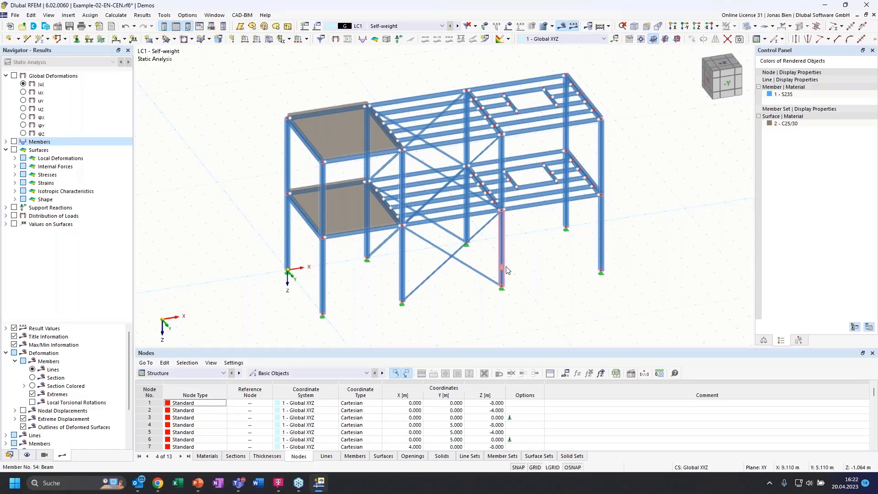
# Enlarge the far corner column's base support with zoom windows and fit the whole model back into view
pyautogui.moveTo(641, 298); pyautogui.dragTo(549, 222)
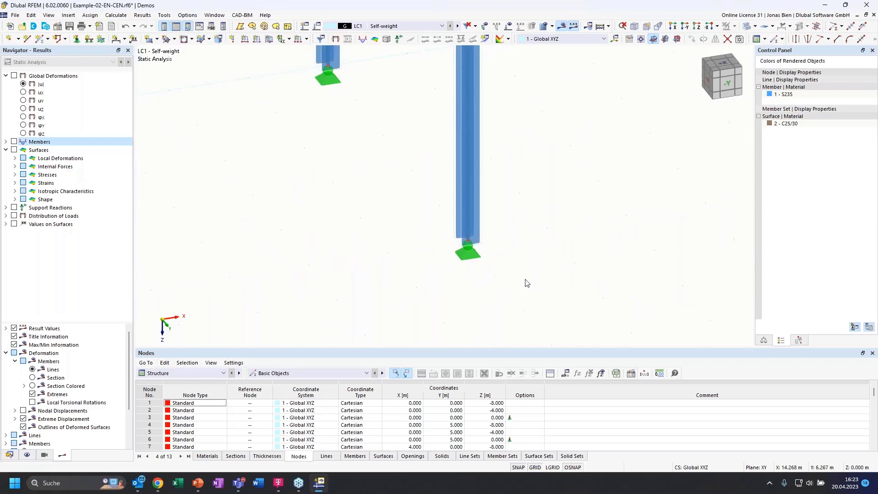
pyautogui.moveTo(541, 293); pyautogui.dragTo(361, 178)
pyautogui.middleClick(425, 200)
pyautogui.middleClick(425, 199)
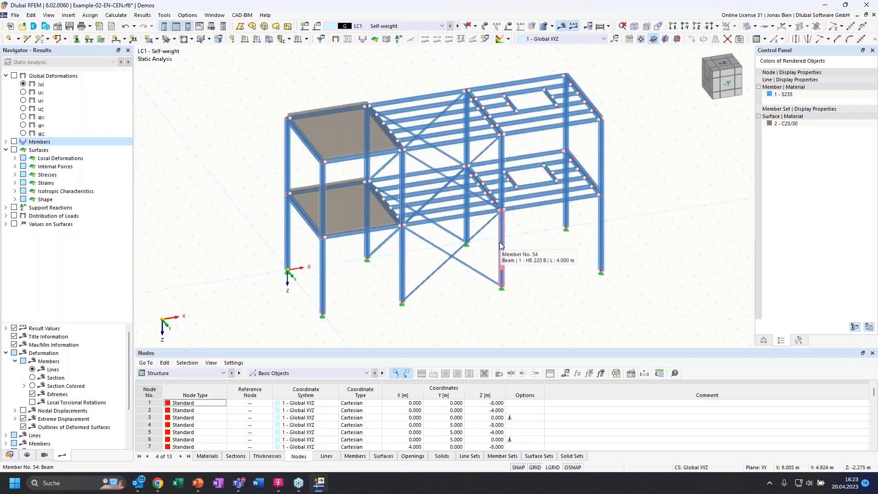
# Review the context commands offered for the empty work window and for the selected ground-floor column, member No. 54
pyautogui.rightClick(557, 261)
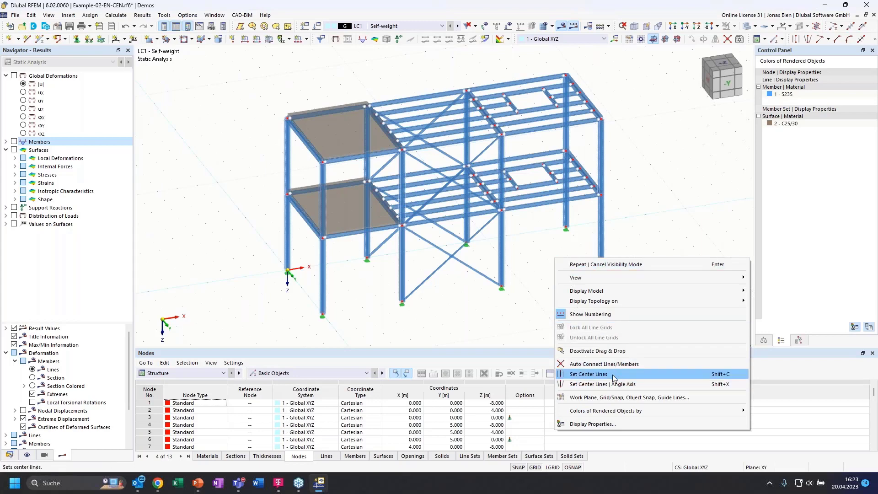
pyautogui.click(511, 247)
pyautogui.click(502, 243)
pyautogui.rightClick(502, 243)
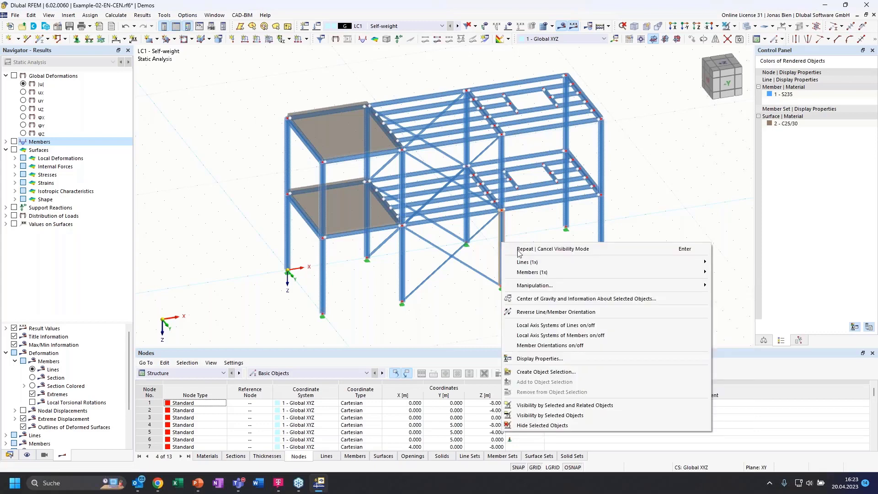
pyautogui.moveTo(526, 265)
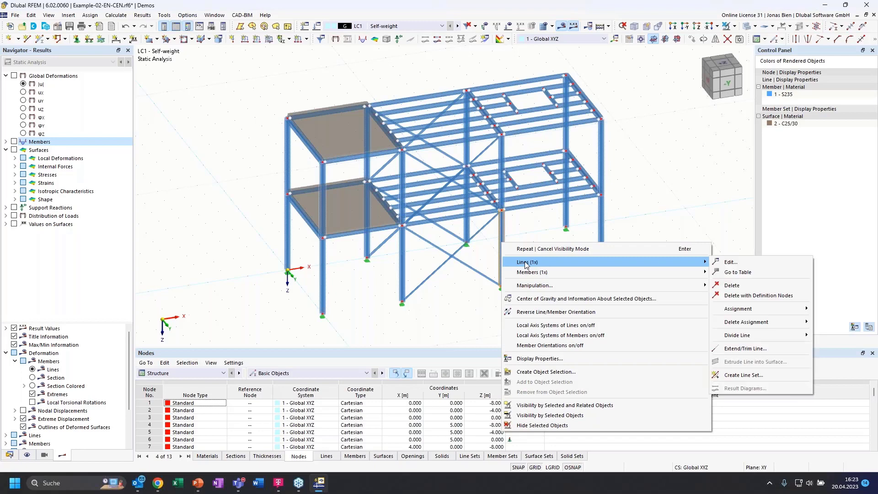
pyautogui.click(413, 323)
# Enlarge the display size of the nodal support symbols, starting from the support under the braced bay's front column
pyautogui.click(405, 309)
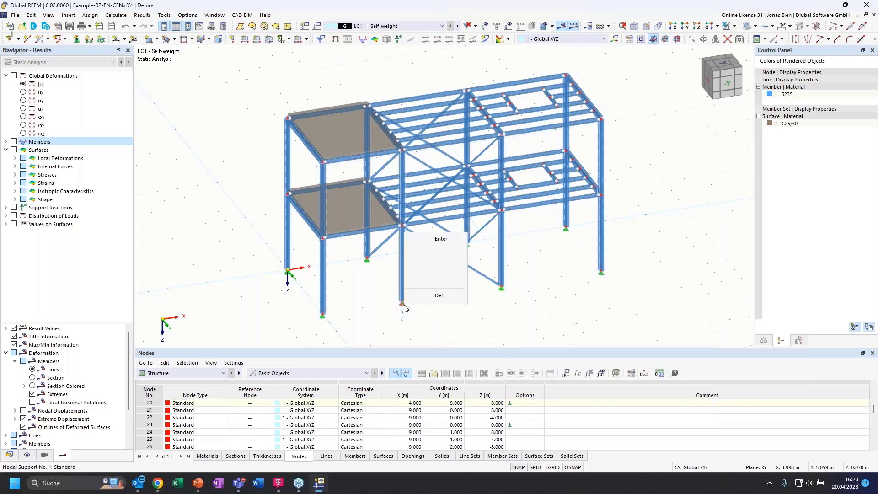
pyautogui.rightClick(404, 309)
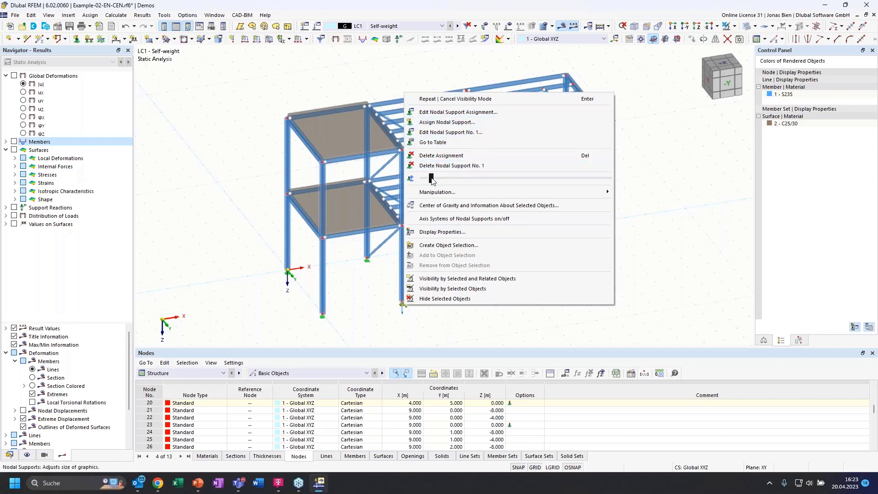
pyautogui.moveTo(432, 180); pyautogui.dragTo(451, 179)
pyautogui.click(376, 322)
pyautogui.click(376, 323)
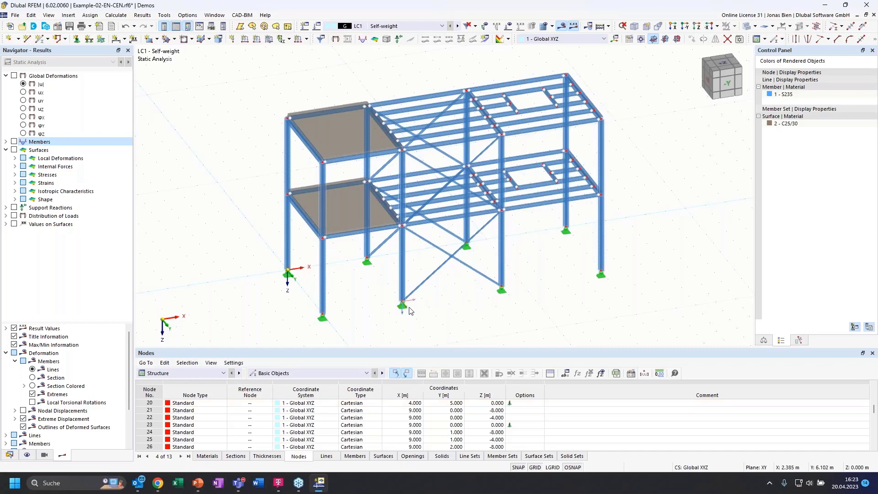
pyautogui.scroll(2, 409, 308)
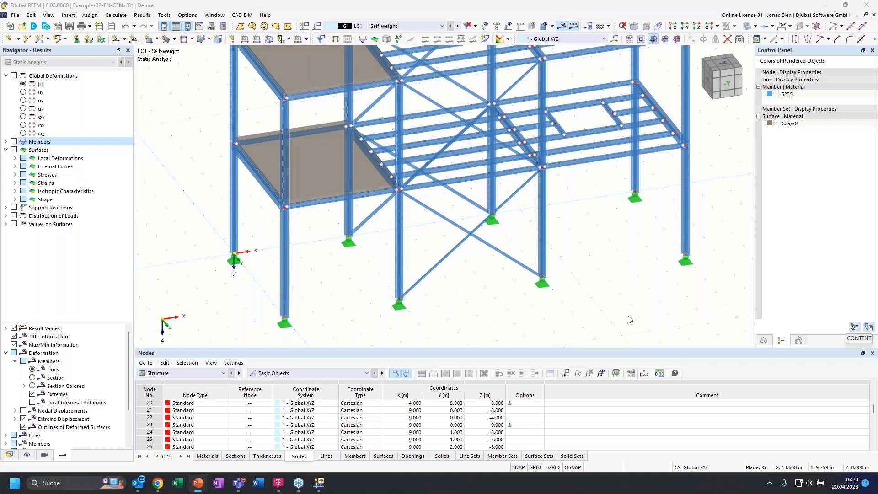
pyautogui.click(410, 292)
pyautogui.scroll(-1, 411, 292)
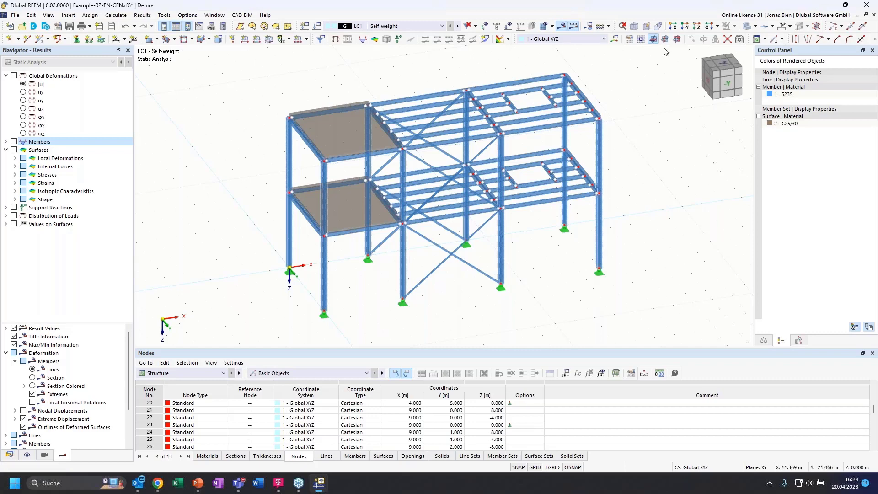
# Examine the File commands in the menu and toolbar customization settings and close them without changes
pyautogui.rightClick(327, 40)
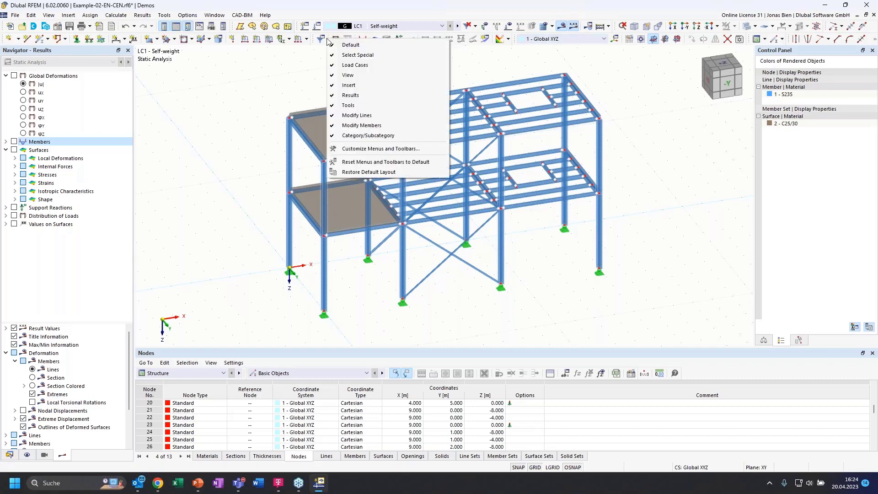
pyautogui.click(381, 148)
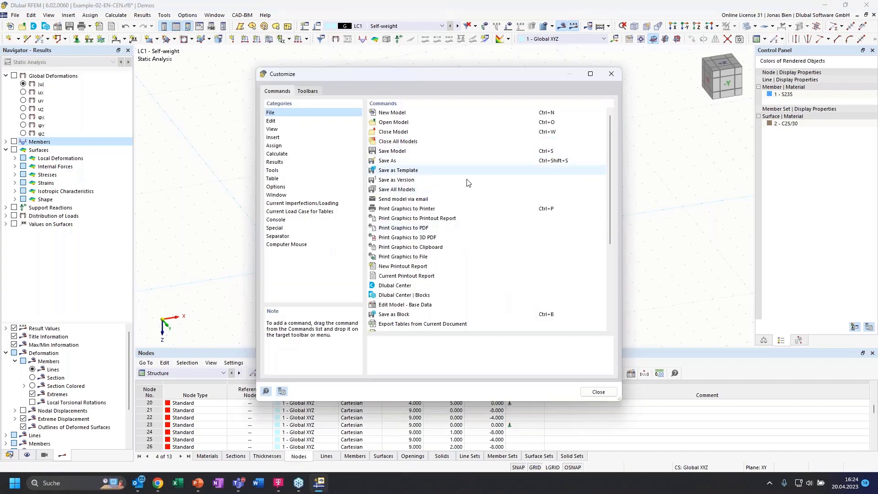
pyautogui.scroll(-2, 525, 246)
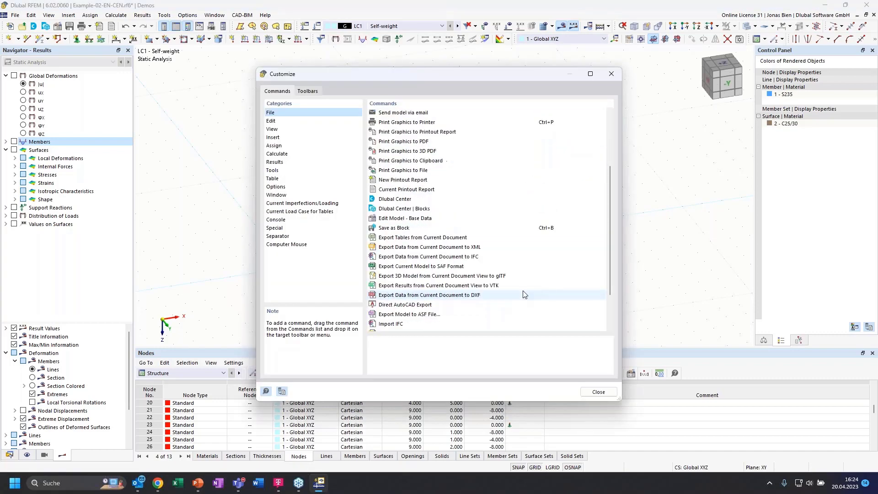
pyautogui.scroll(2, 524, 238)
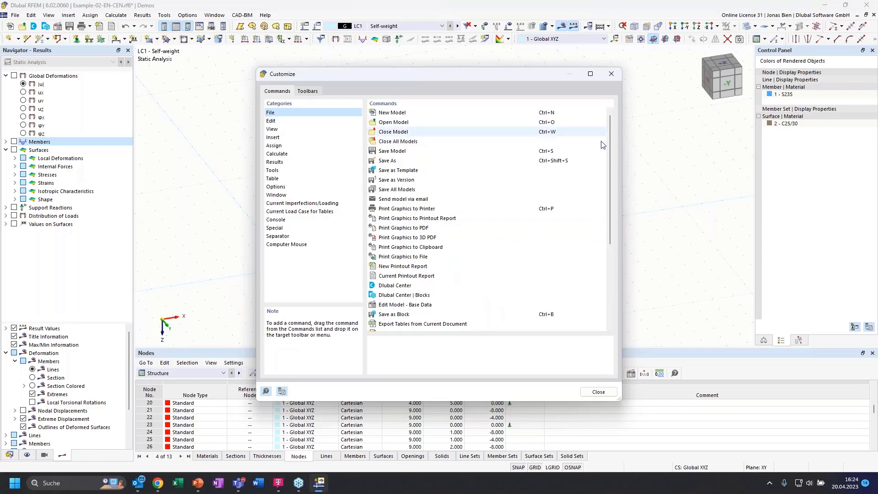
pyautogui.click(611, 75)
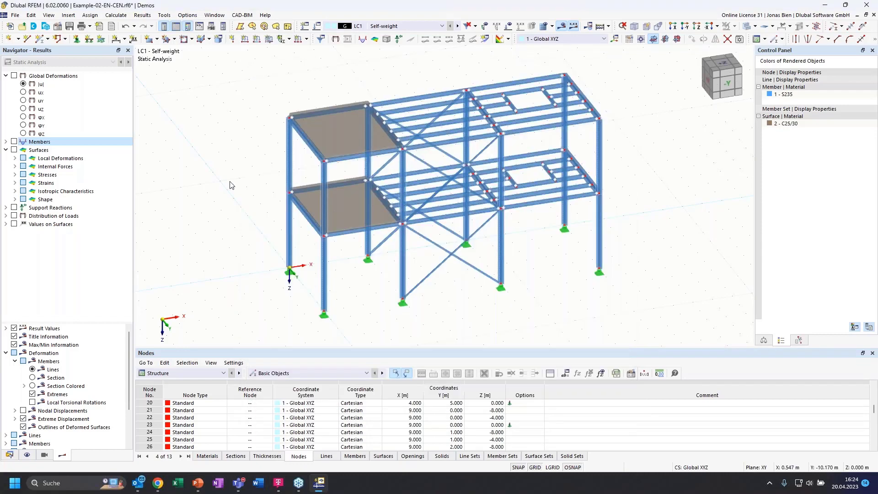
# Display the Data navigator and close the model Example-02-EN-CEN.rf6 without saving its changes
pyautogui.click(10, 455)
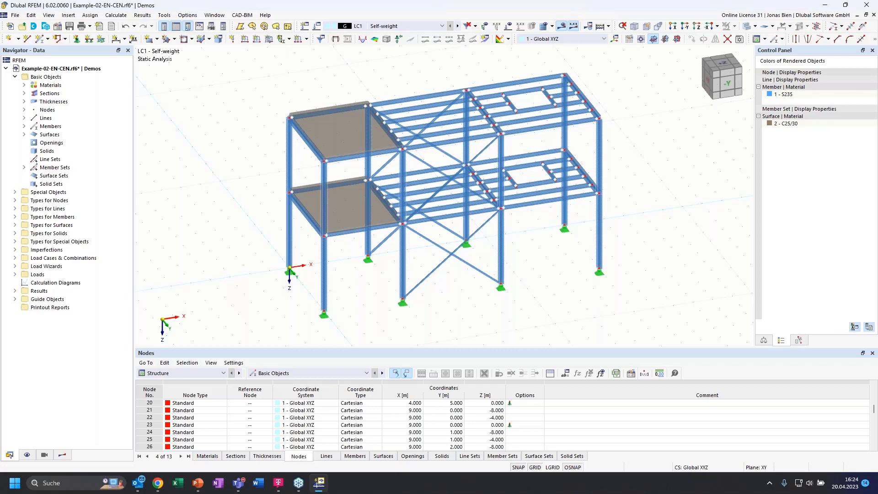
pyautogui.hotkey('alt', 'Tab')
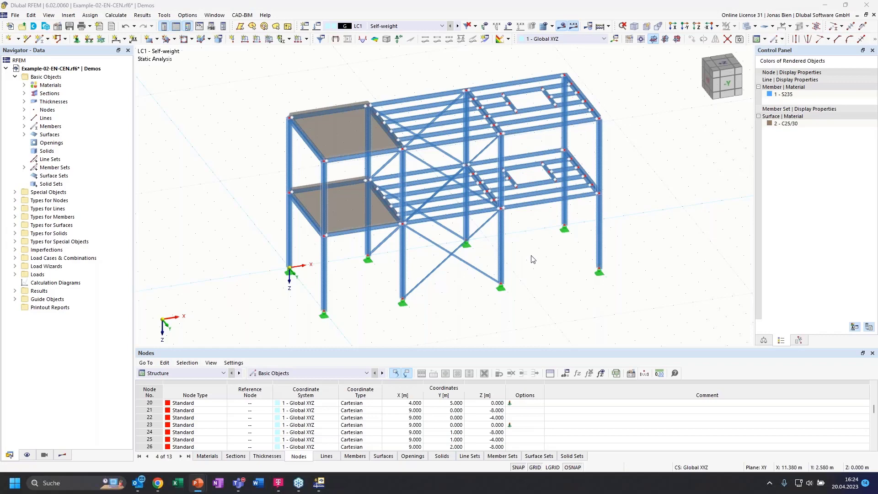
pyautogui.rightClick(69, 73)
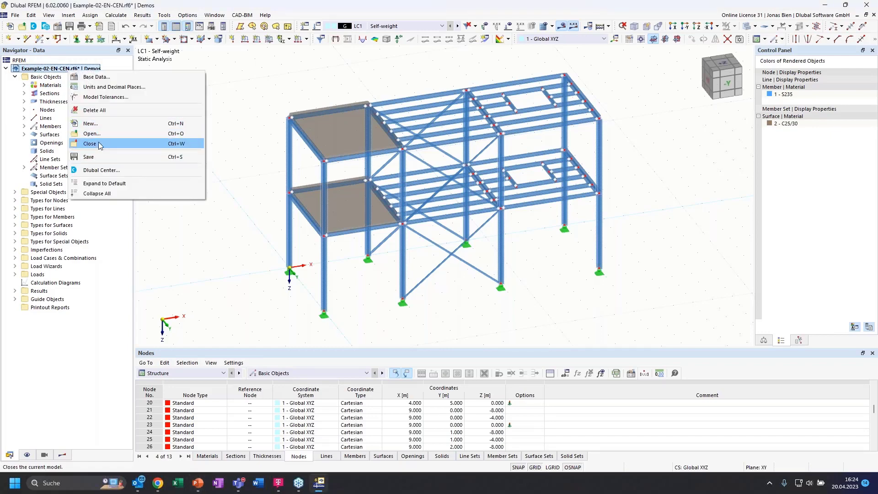
pyautogui.click(100, 145)
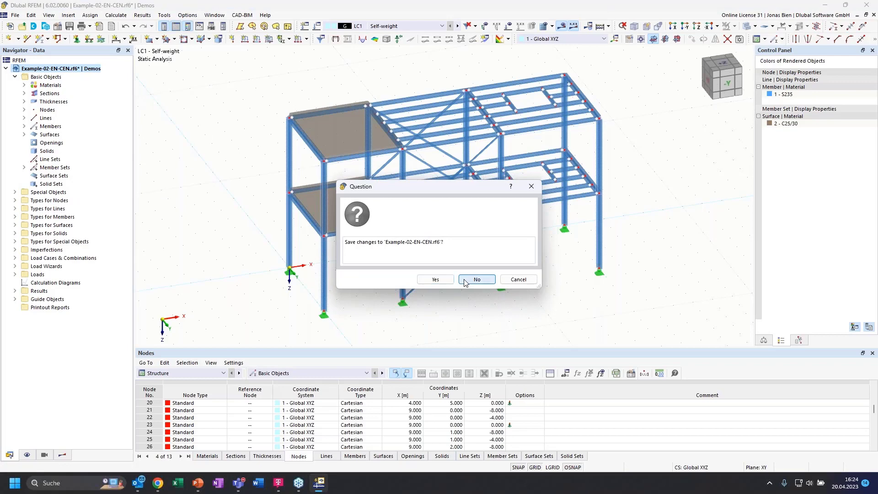
pyautogui.press('Return')
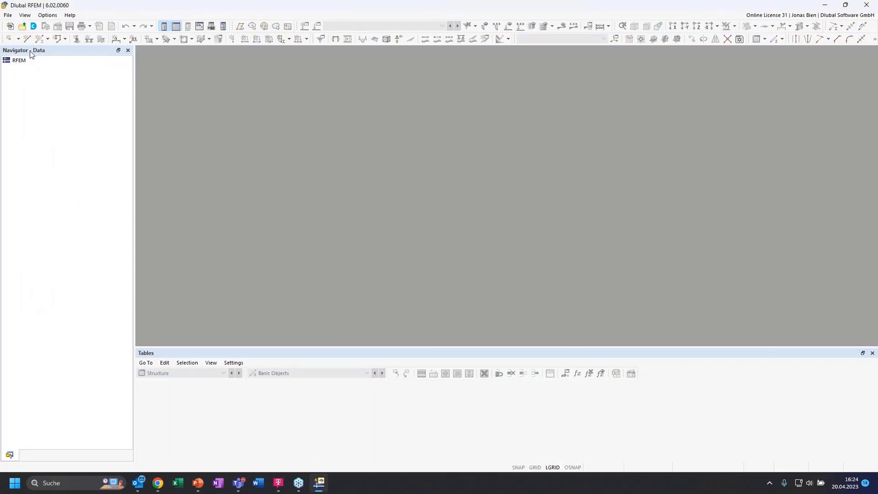
# Start a new model named Single span beam in the Schulungen project with the model type 2D | XZ | Plane Stress
pyautogui.click(8, 15)
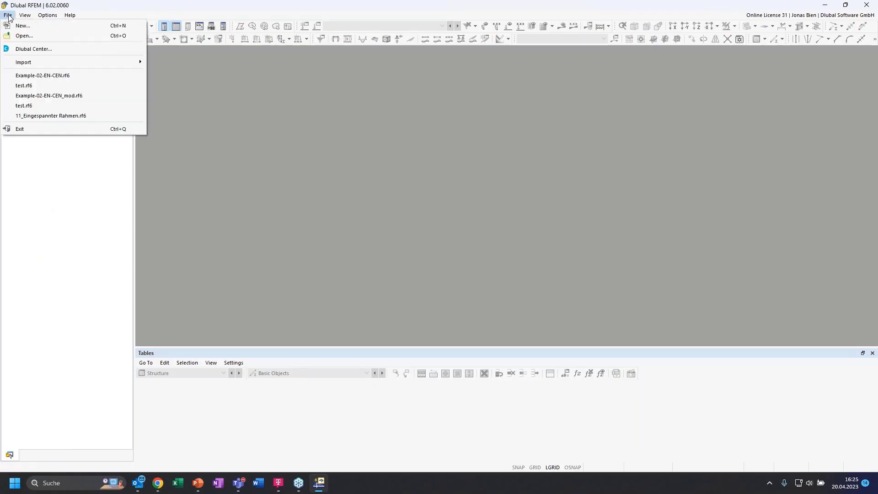
pyautogui.click(22, 28)
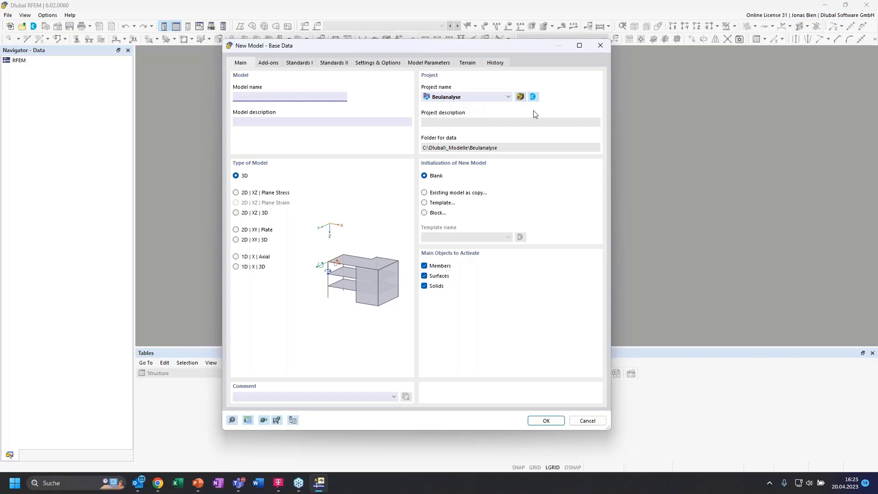
pyautogui.click(497, 99)
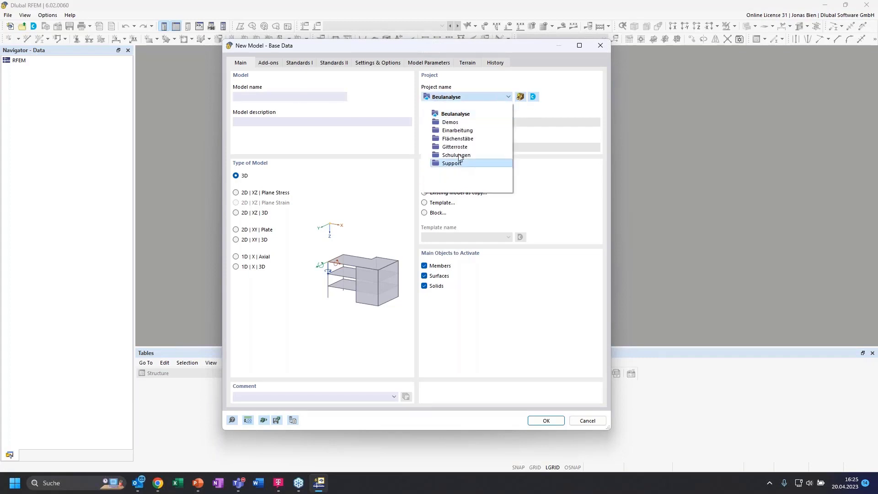
pyautogui.click(459, 155)
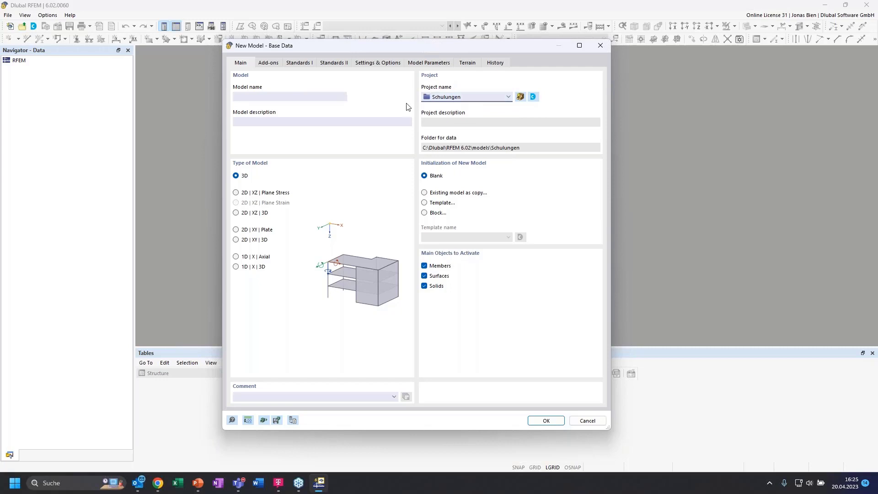
pyautogui.click(239, 94)
pyautogui.write('Single')
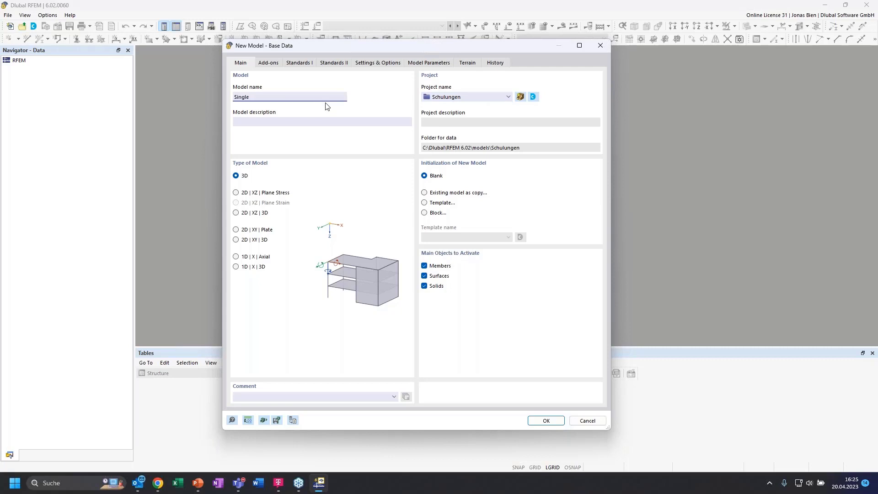
pyautogui.write(' span beam')
pyautogui.click(236, 194)
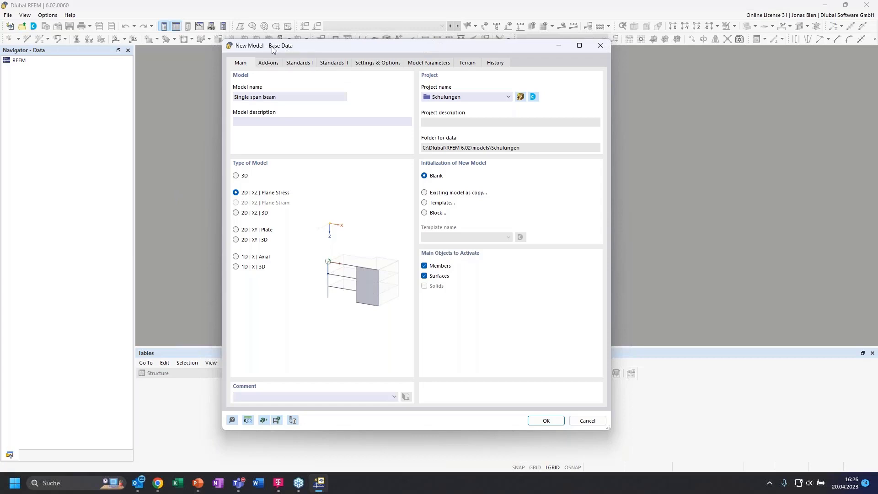
# Deactivate the combination wizard and classification and the load wizards, and create the model with these base data
pyautogui.moveTo(272, 49); pyautogui.dragTo(258, 49)
pyautogui.click(255, 63)
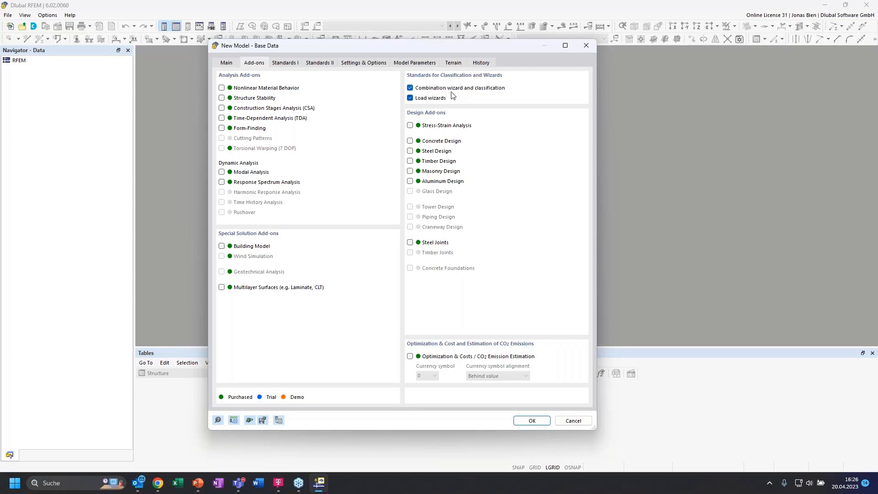
pyautogui.click(410, 88)
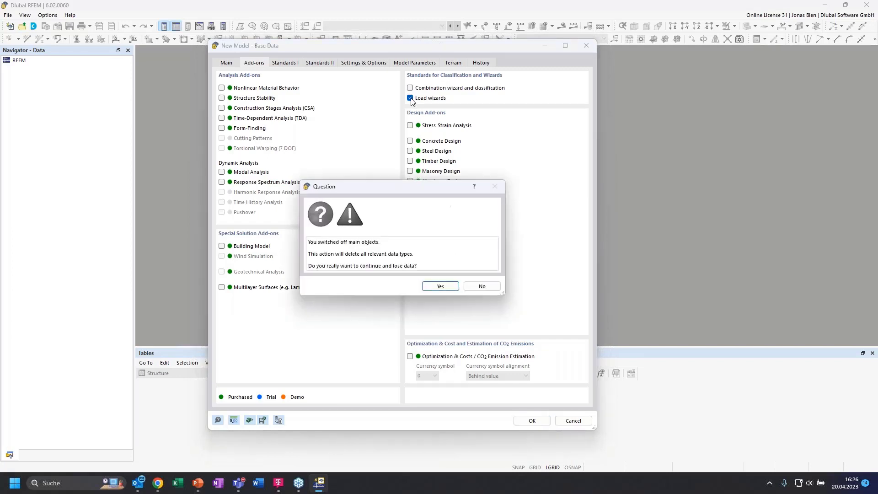
pyautogui.click(441, 289)
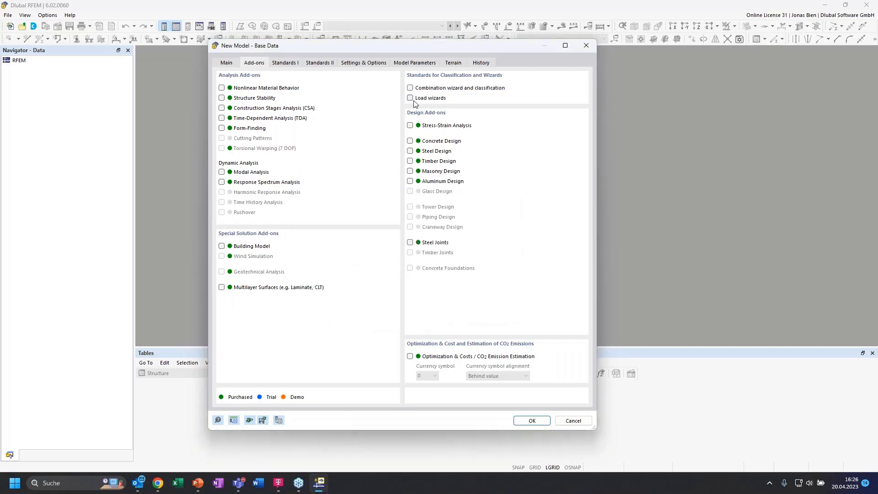
pyautogui.click(226, 64)
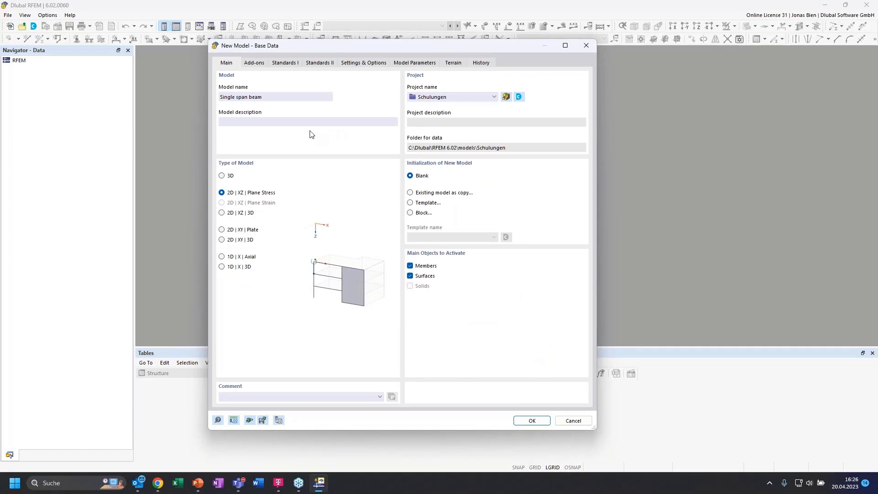
pyautogui.click(531, 420)
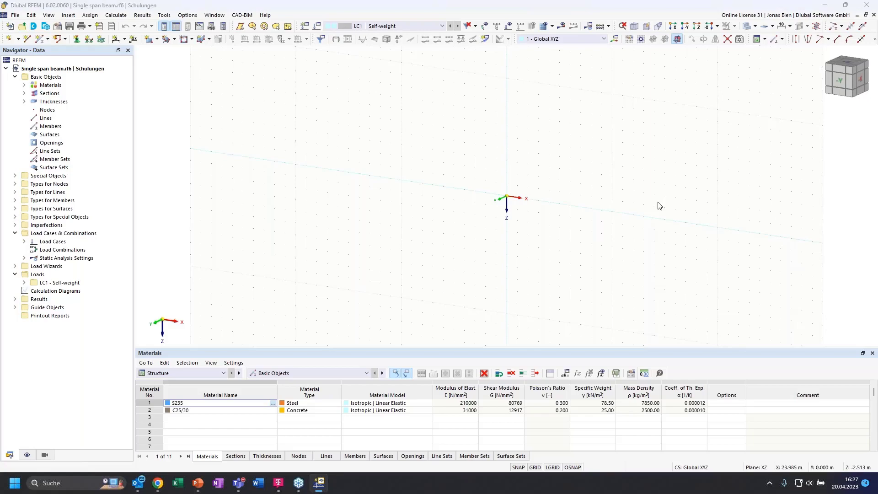
# Switch to the presentation, review the slide on the single-span beam with concentrated load, and return to RFEM
pyautogui.hotkey('alt', 'Tab')
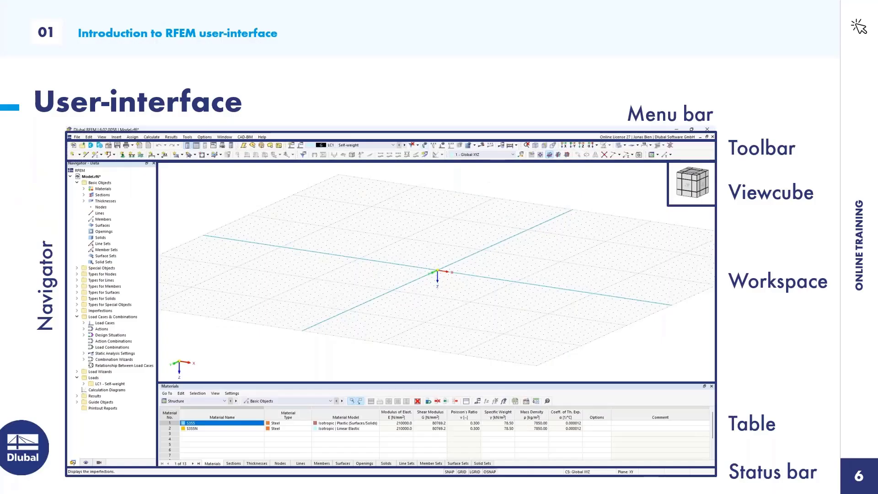
pyautogui.press('Right')
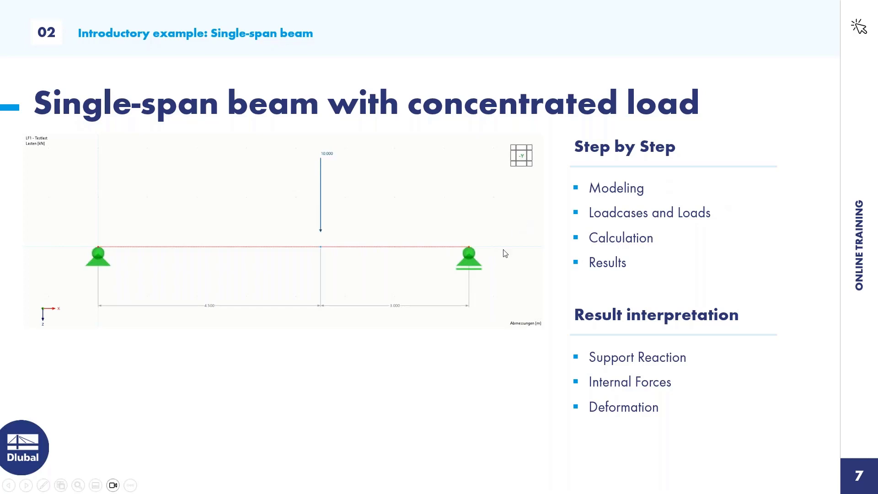
pyautogui.hotkey('alt', 'Tab')
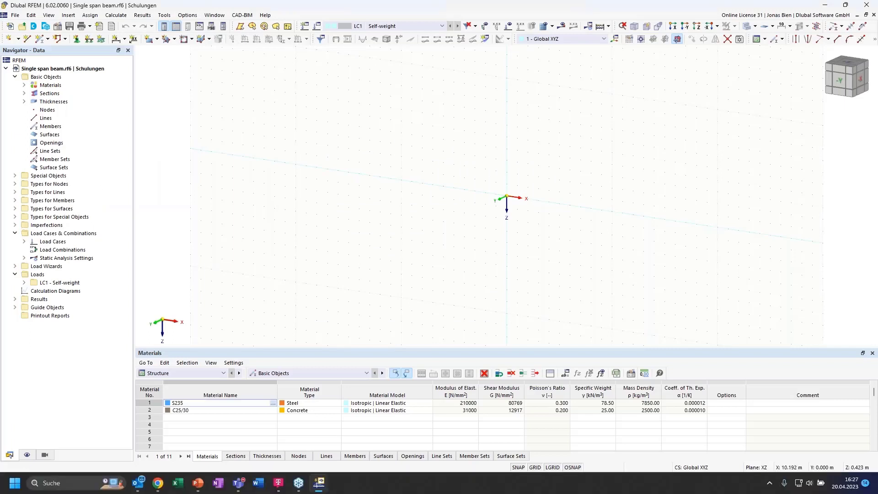
# Show the model in the -Y view and delete all predefined objects in the Basic Objects category
pyautogui.click(838, 82)
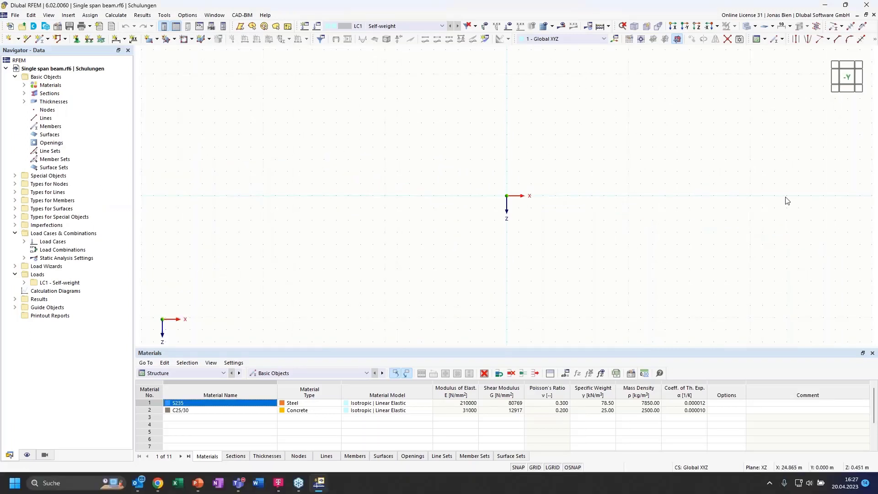
pyautogui.moveTo(665, 177); pyautogui.dragTo(511, 144, button='middle')
pyautogui.rightClick(59, 77)
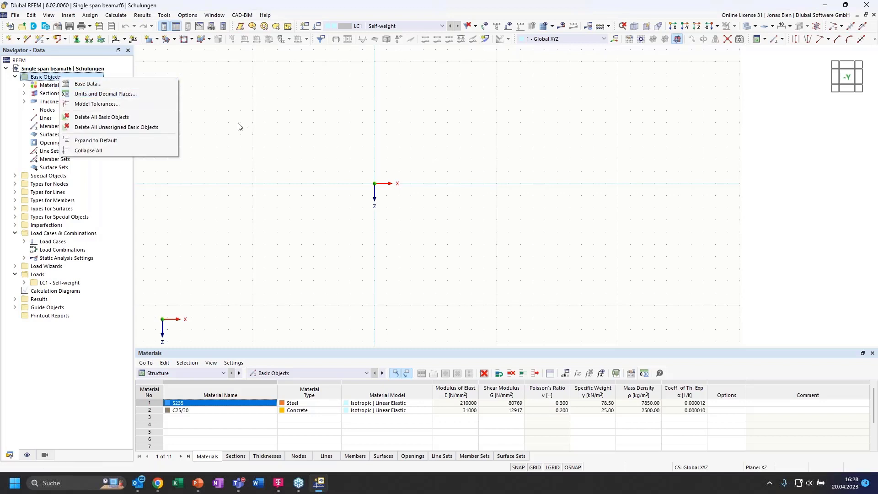
pyautogui.click(51, 76)
pyautogui.rightClick(52, 77)
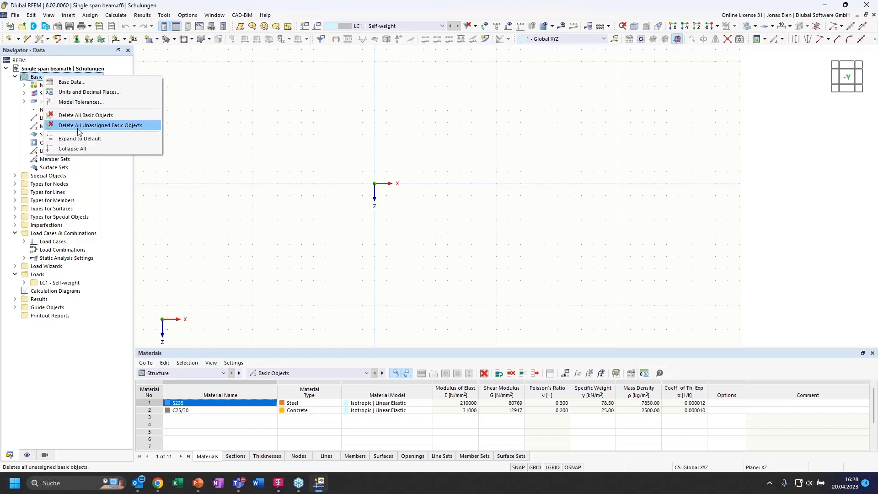
pyautogui.click(86, 116)
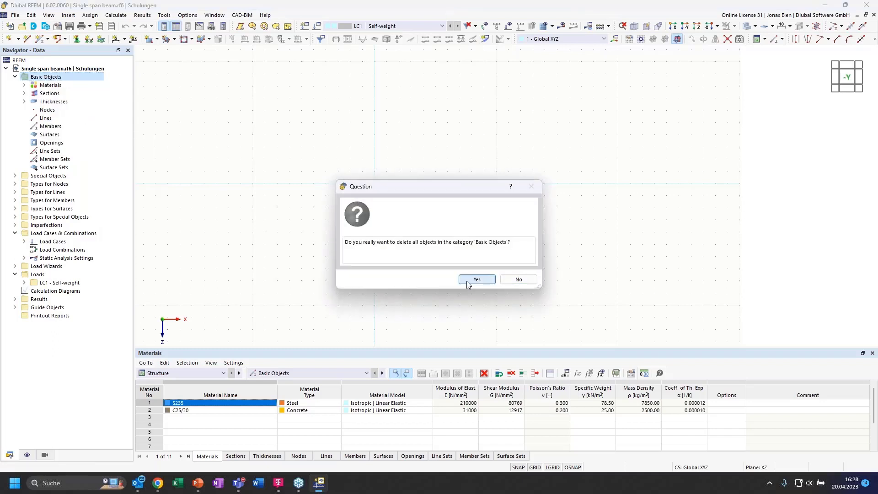
pyautogui.click(470, 282)
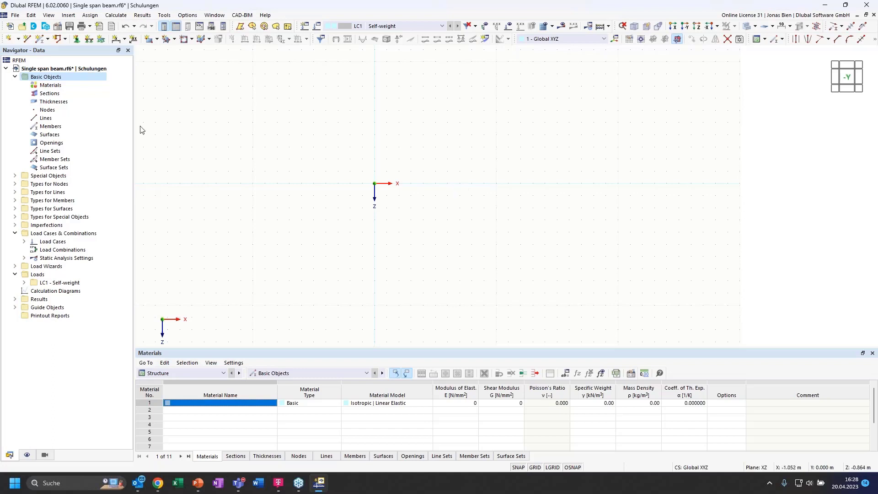
# Create node No. 1 at the coordinate origin with X = 0 m and Z = 0 m
pyautogui.click(11, 40)
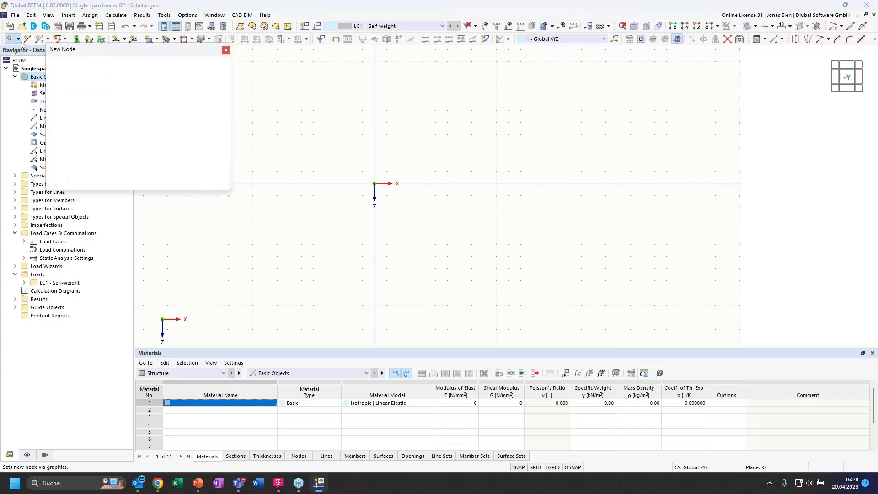
pyautogui.moveTo(103, 51); pyautogui.dragTo(125, 55)
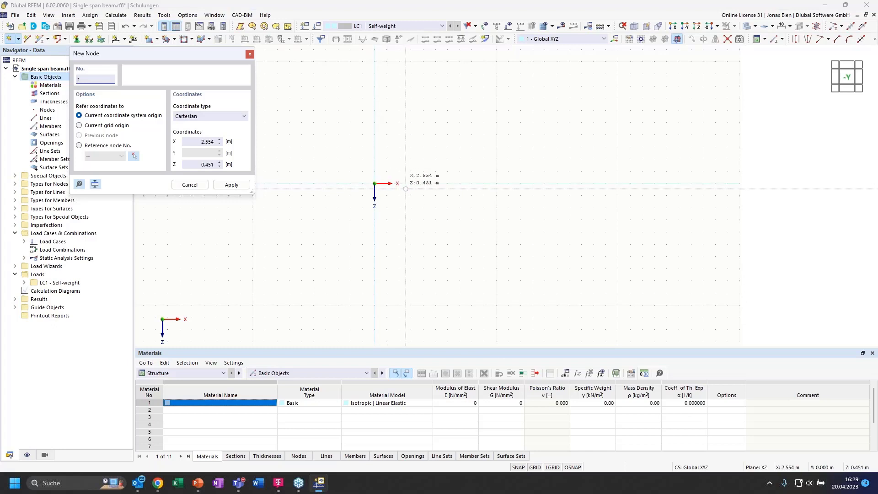
pyautogui.scroll(2, 405, 187)
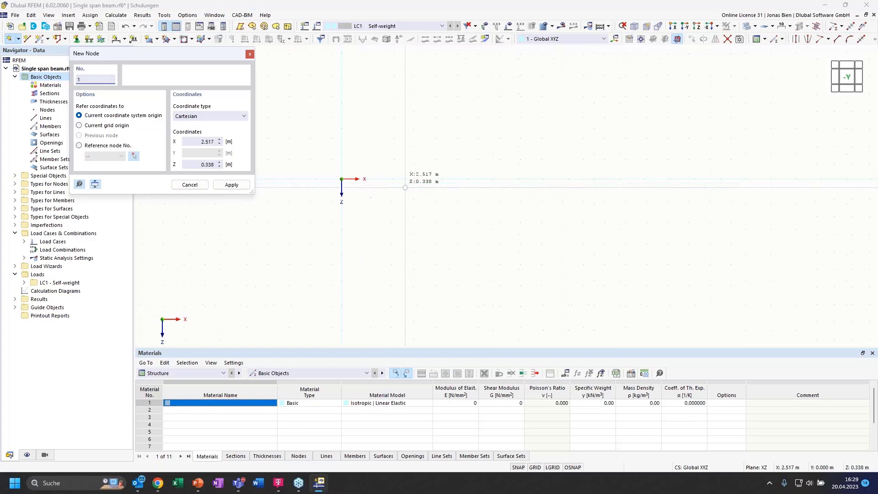
pyautogui.scroll(2, 405, 188)
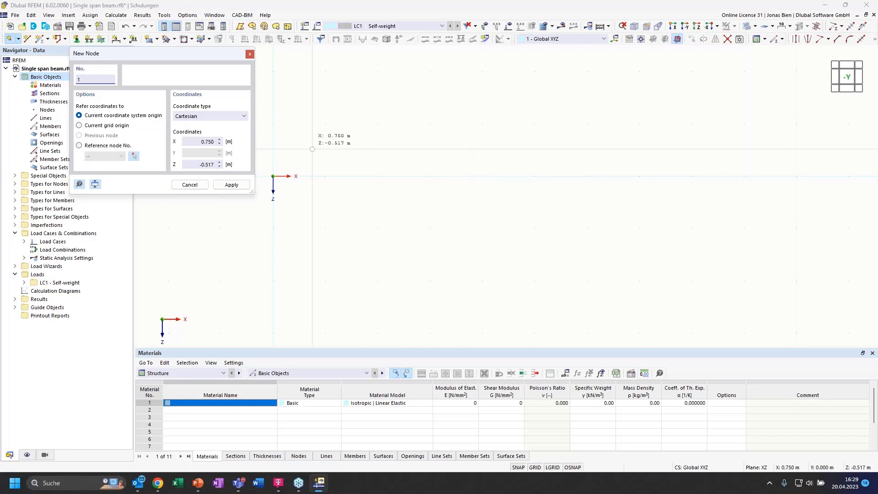
pyautogui.click(196, 141)
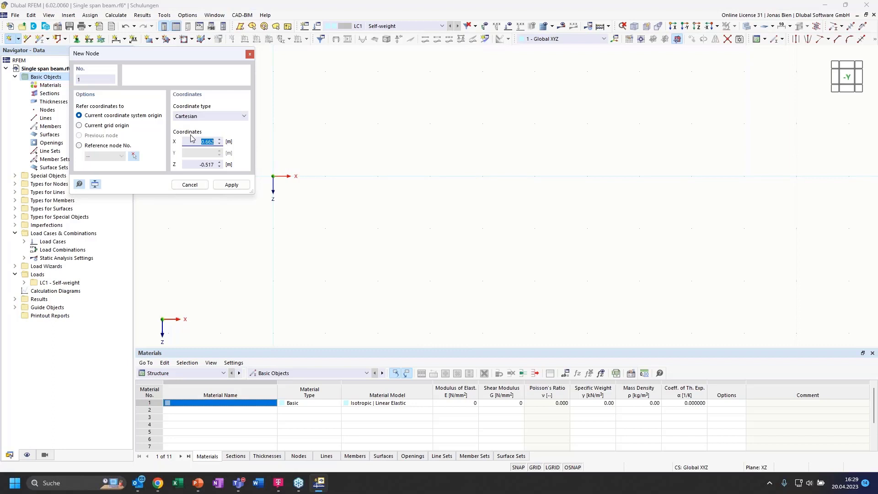
pyautogui.click(197, 164)
pyautogui.write('0')
pyautogui.click(203, 142)
pyautogui.click(226, 186)
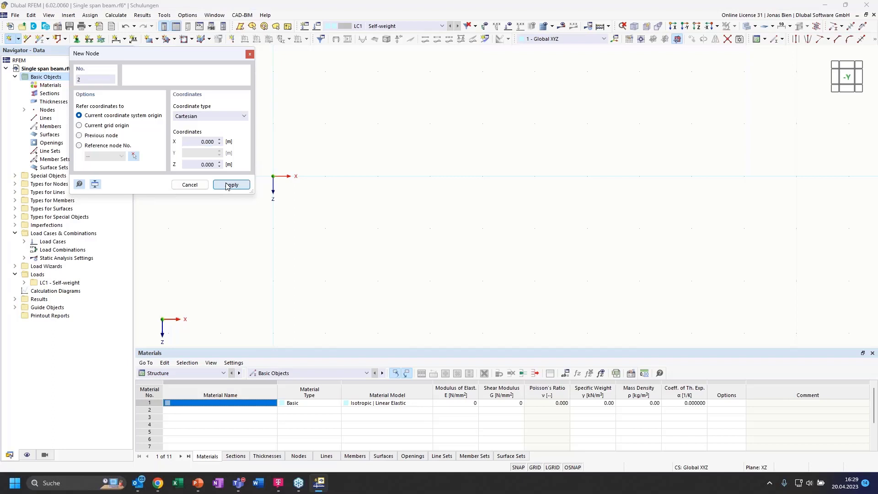
# Create the beam's second node at X = 7.5 m and Z = 0 m, and end node creation
pyautogui.click(202, 141)
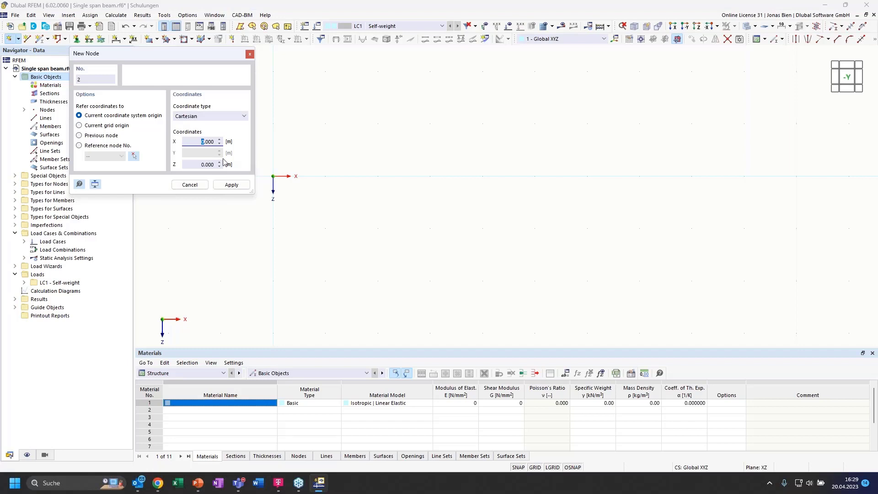
pyautogui.write('7.5')
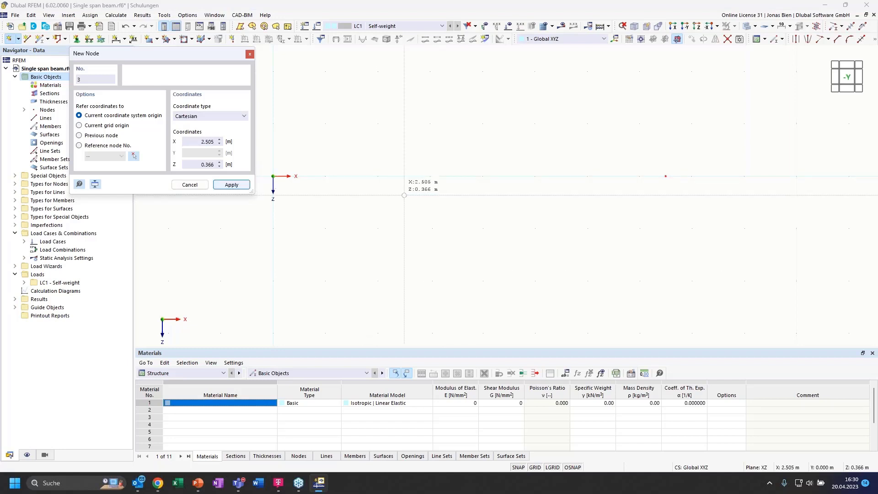
pyautogui.press('Escape')
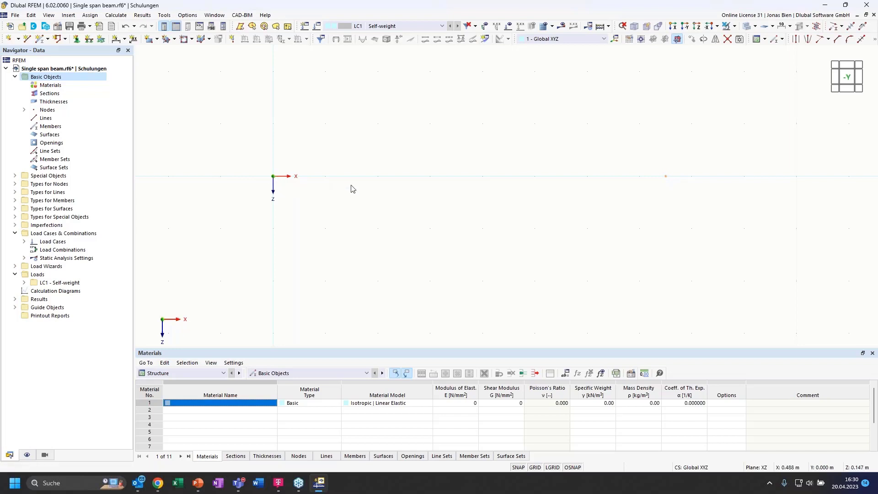
# Tilt the model to view the origin and nodes in space, restore the -Y view, and open the display settings
pyautogui.keyDown('ctrl'); pyautogui.moveTo(293, 199); pyautogui.dragTo(290, 207, button='middle'); pyautogui.keyUp('ctrl')
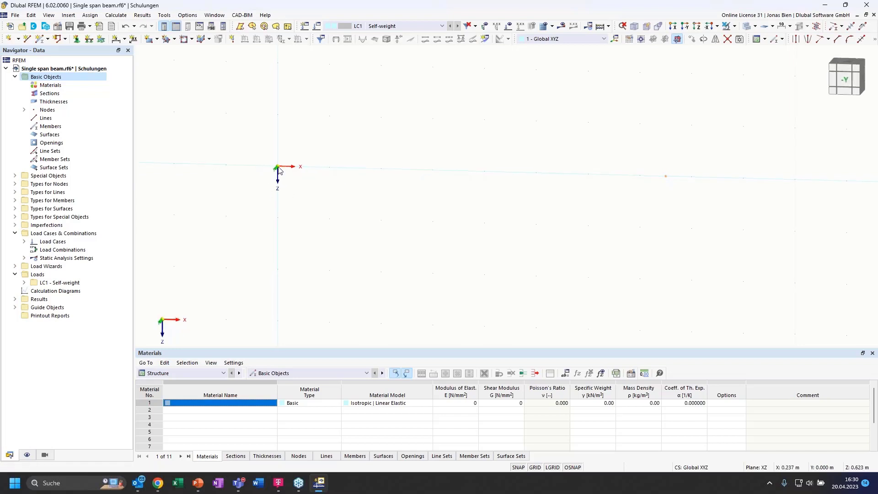
pyautogui.click(845, 81)
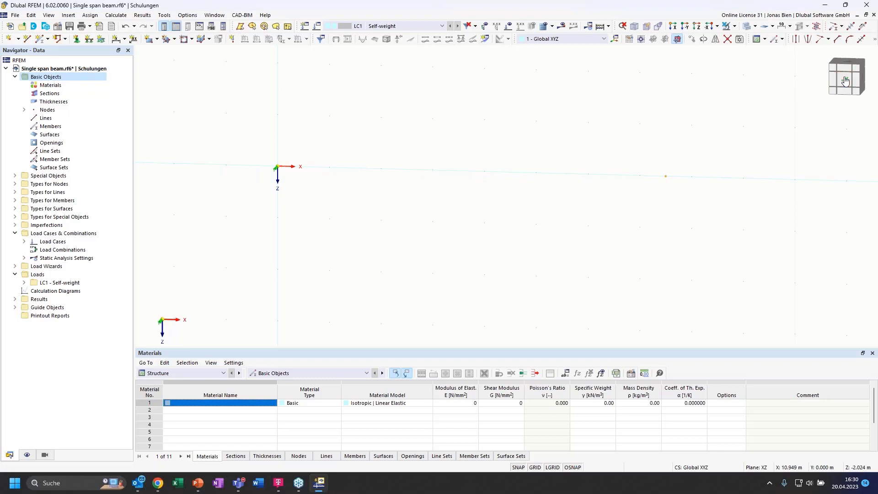
pyautogui.click(27, 456)
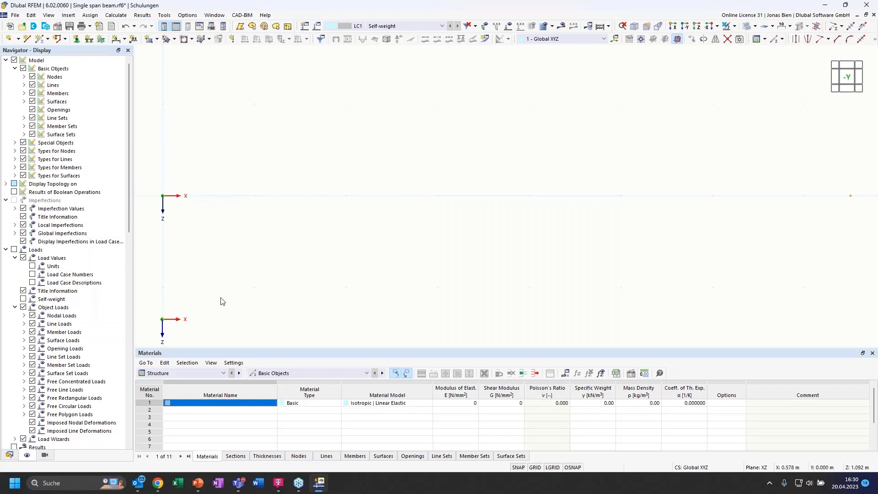
pyautogui.moveTo(220, 299)
pyautogui.keyDown('ctrl'); pyautogui.mouseDown(button='middle')
pyautogui.moveTo(195, 312)
pyautogui.moveTo(211, 307)
pyautogui.mouseUp(button='middle'); pyautogui.keyUp('ctrl')
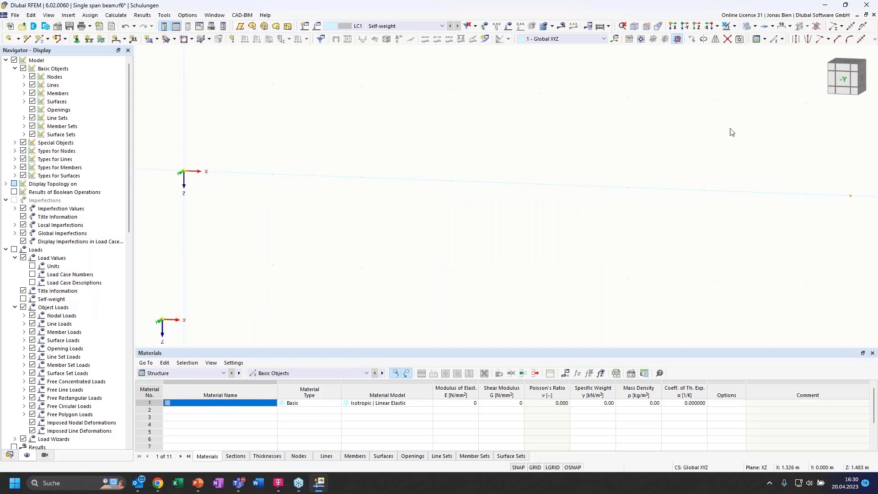
pyautogui.click(844, 84)
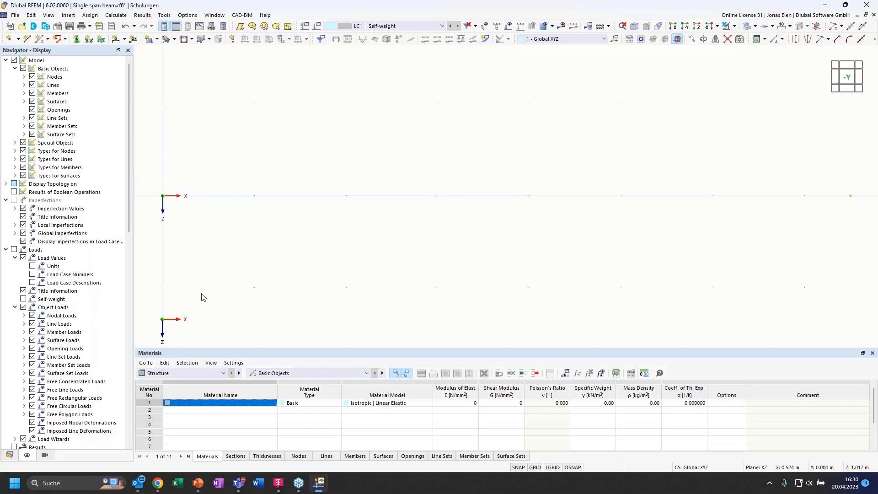
# Hide the global coordinate system X, Y, Z shown in the zero point
pyautogui.scroll(-5, 76, 335)
pyautogui.scroll(-5, 75, 334)
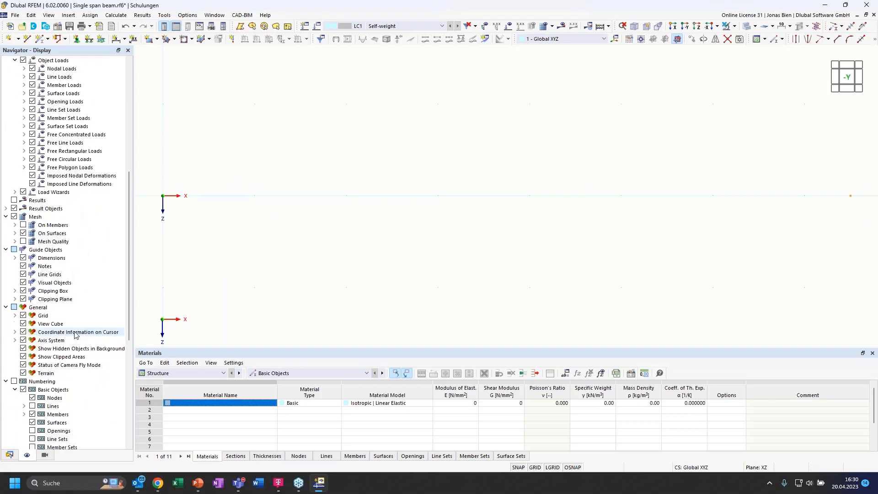
pyautogui.scroll(-2, 76, 335)
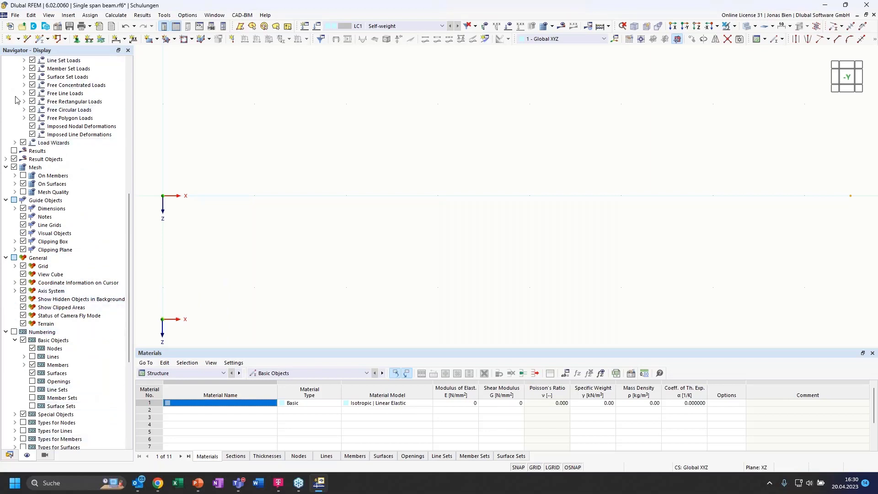
pyautogui.click(15, 290)
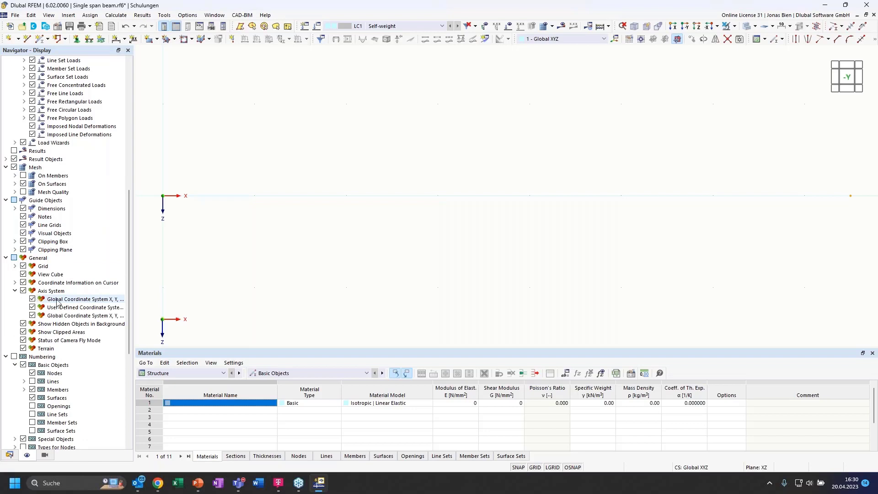
pyautogui.rightClick(116, 302)
pyautogui.click(112, 303)
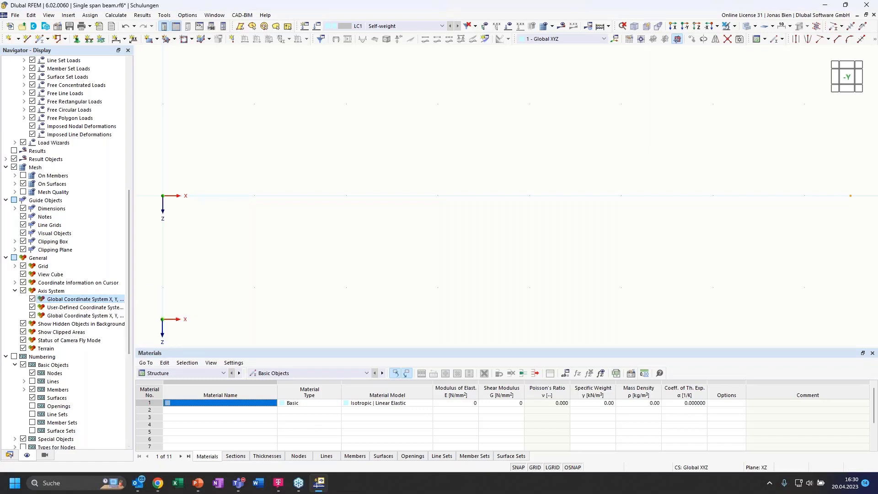
pyautogui.moveTo(133, 290); pyautogui.dragTo(198, 290)
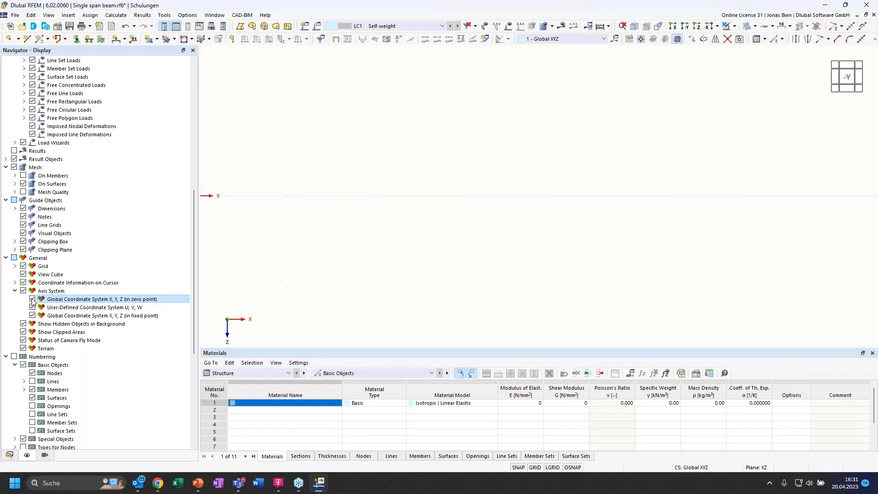
pyautogui.click(32, 299)
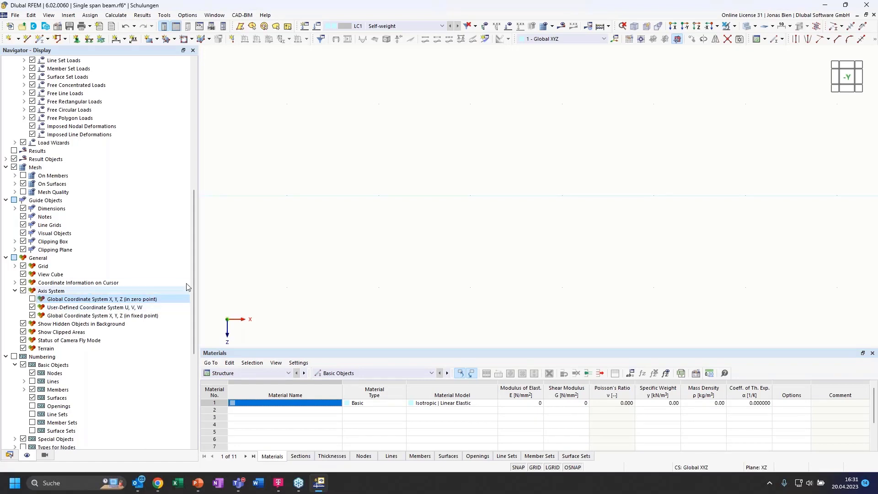
pyautogui.click(32, 299)
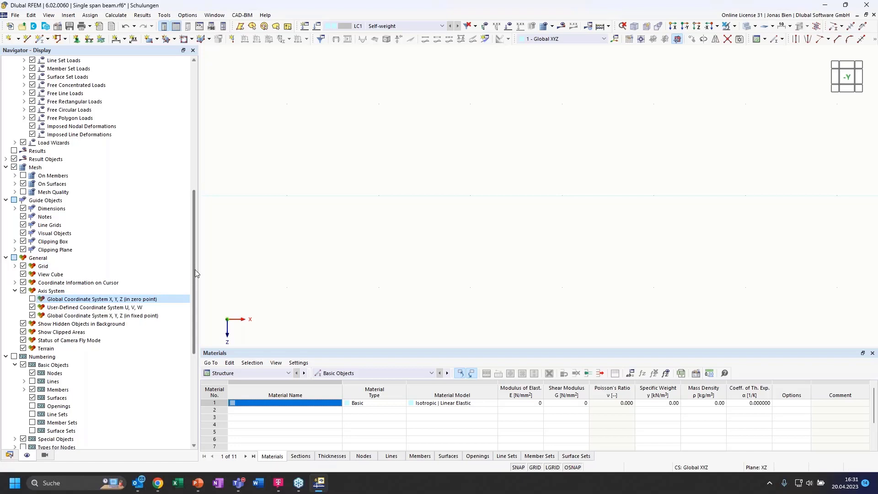
pyautogui.moveTo(193, 270); pyautogui.dragTo(157, 283)
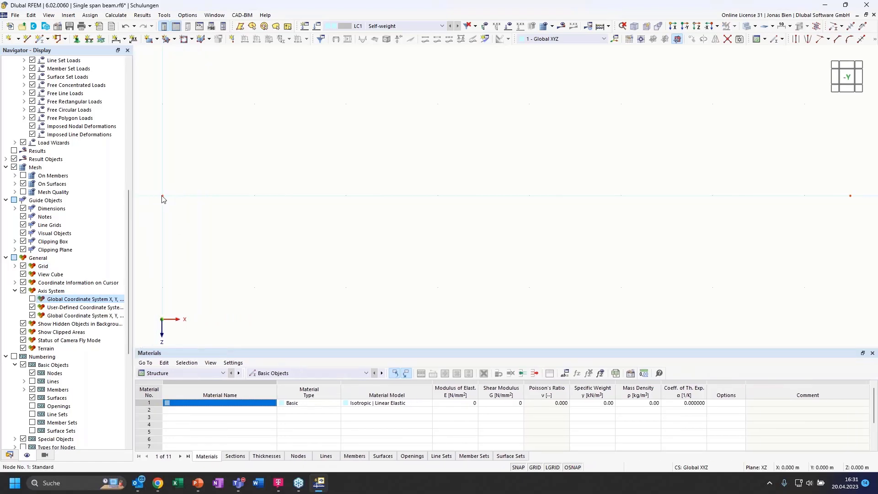
pyautogui.scroll(-1, 224, 241)
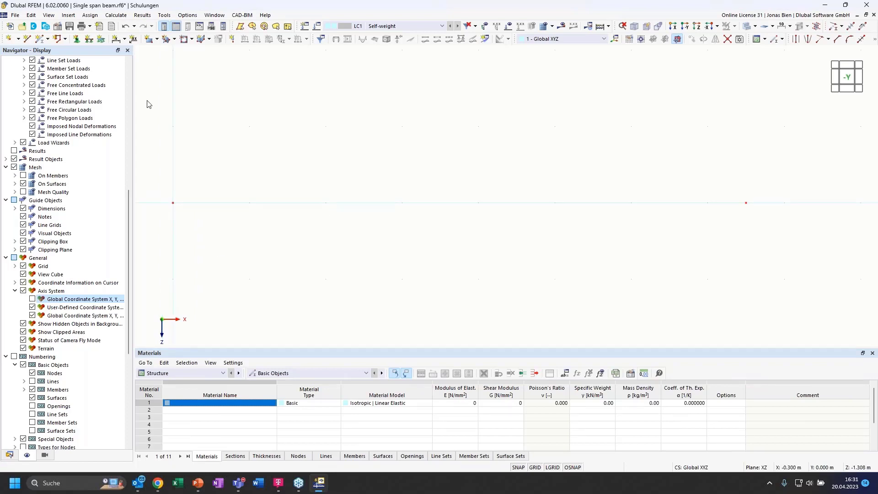
# Draw a single line from node 1 at the origin to node 2 at X = 7.5 m, and end line creation
pyautogui.click(9, 454)
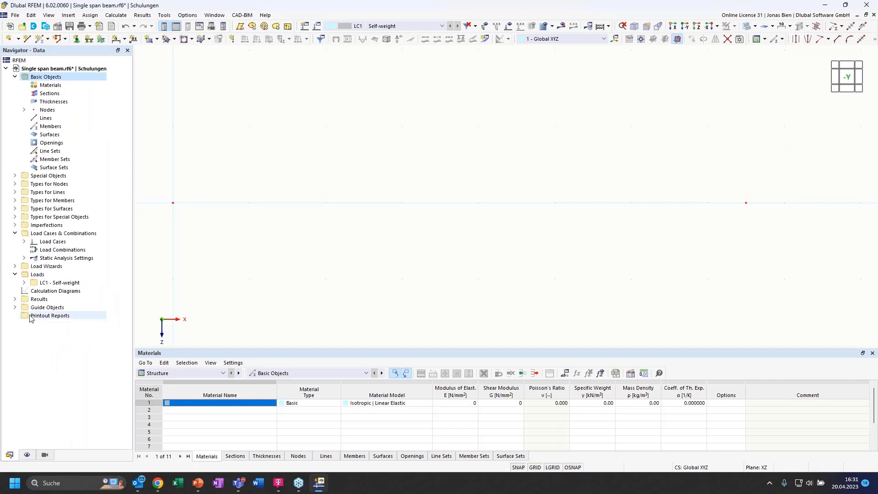
pyautogui.click(27, 39)
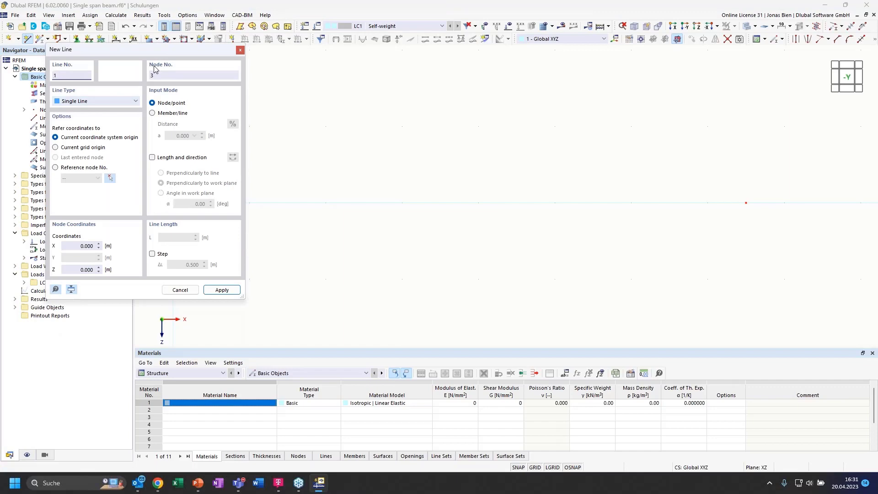
pyautogui.moveTo(150, 53); pyautogui.dragTo(182, 224)
pyautogui.click(173, 203)
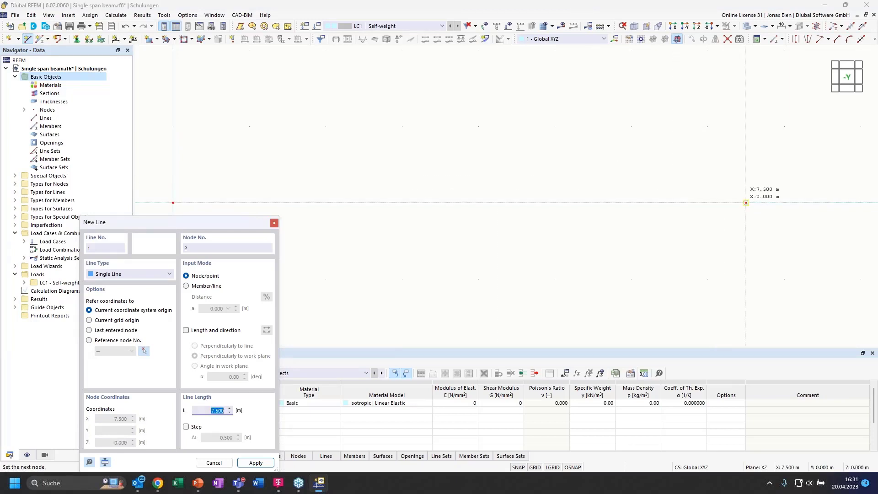
pyautogui.click(747, 202)
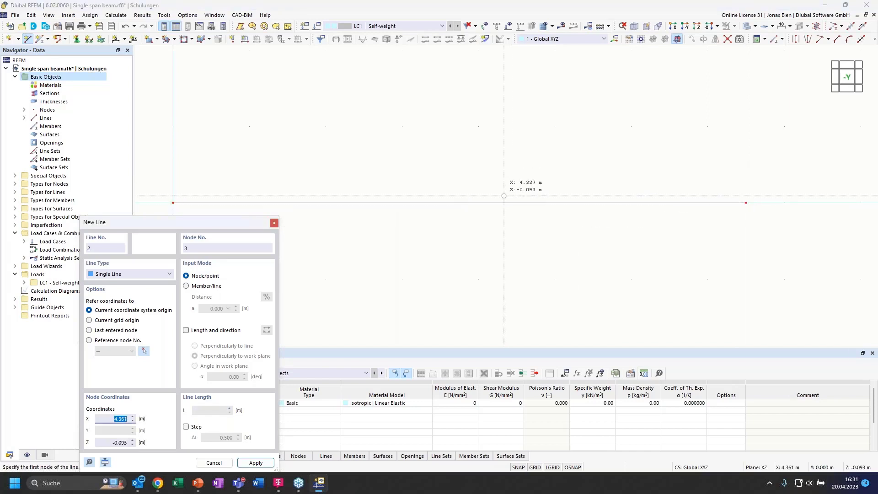
pyautogui.press('Escape')
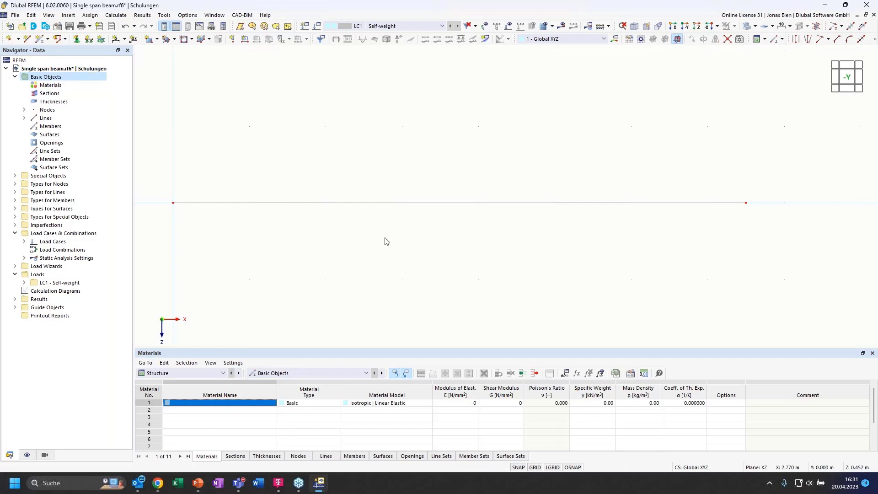
pyautogui.press('Return')
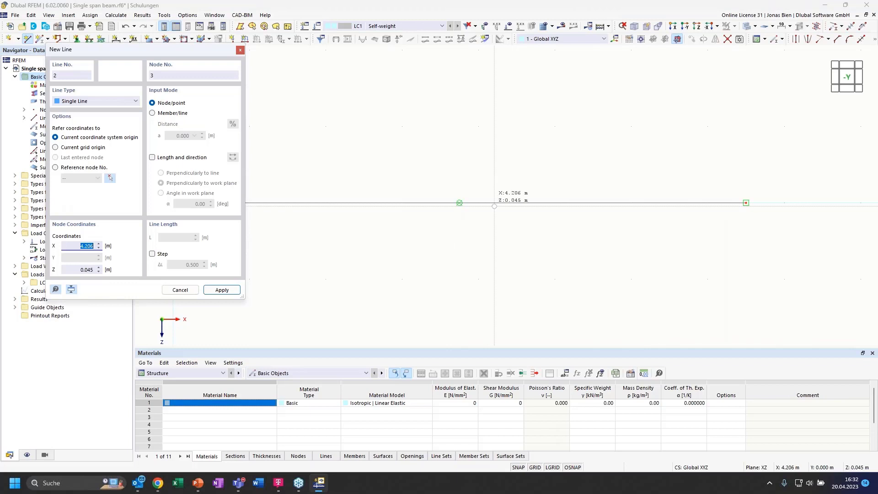
pyautogui.press('Escape')
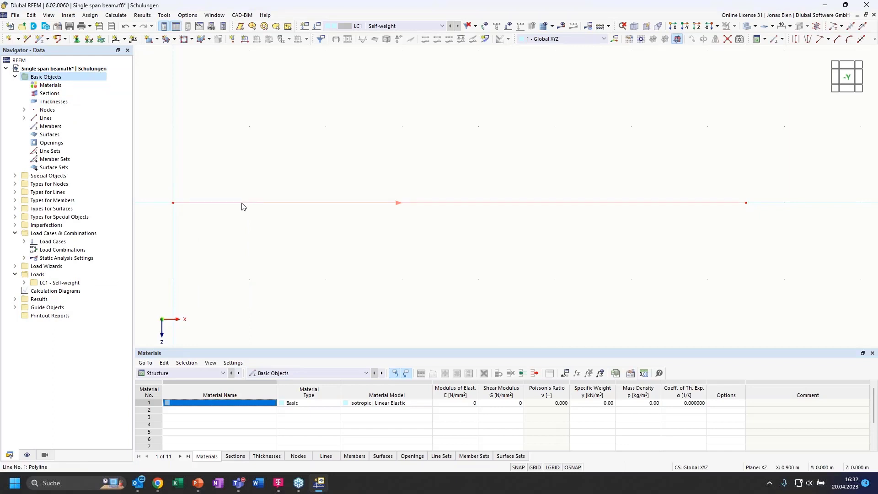
# List the model's nodes and lines in the data tree, and highlight node 2 and line 1
pyautogui.click(24, 110)
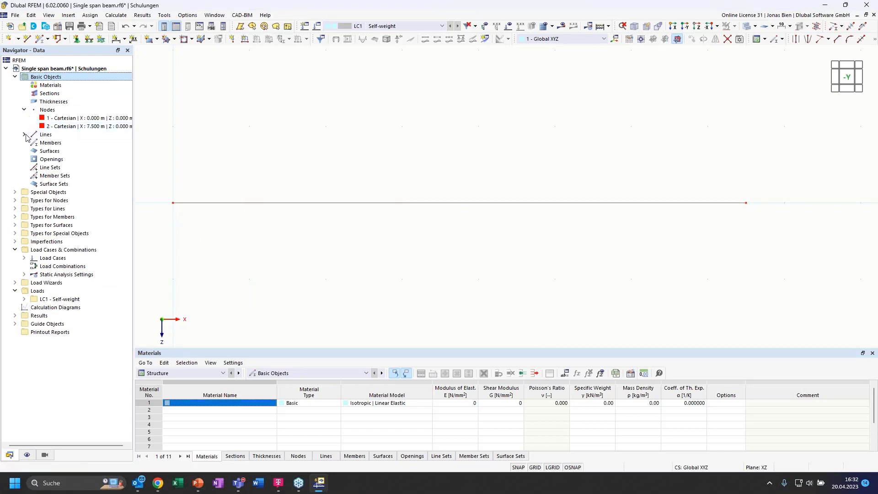
pyautogui.click(24, 135)
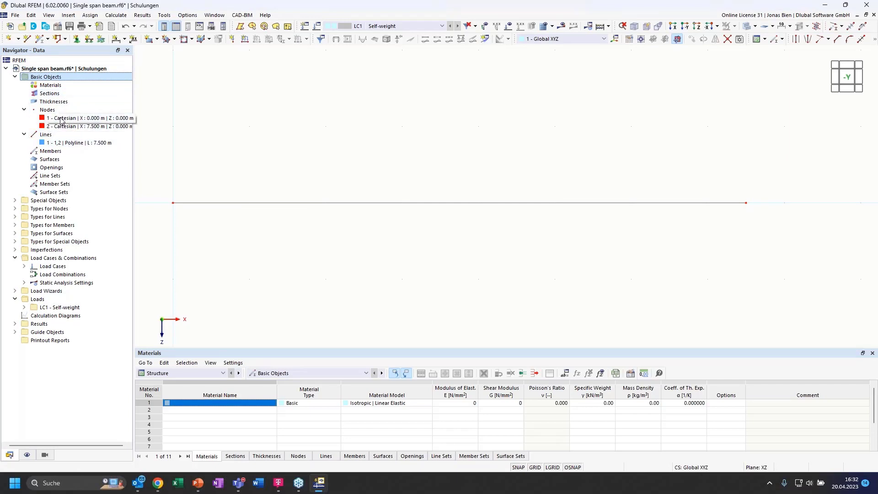
pyautogui.click(62, 126)
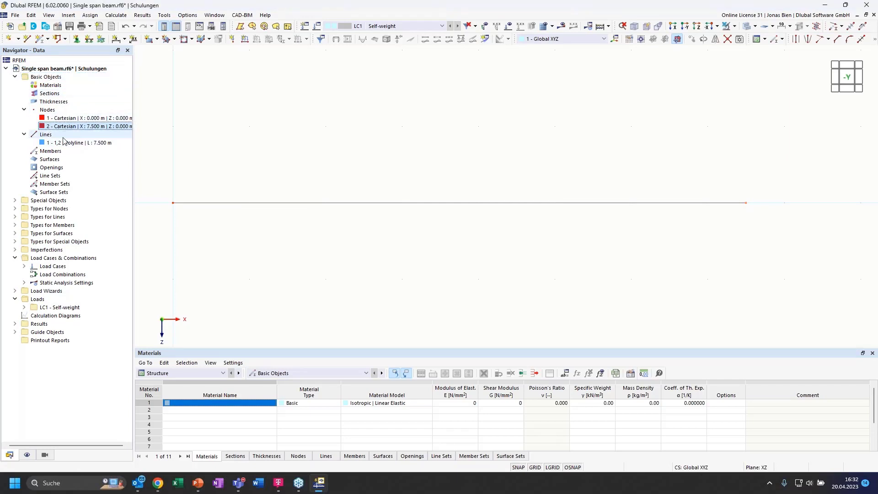
pyautogui.click(64, 142)
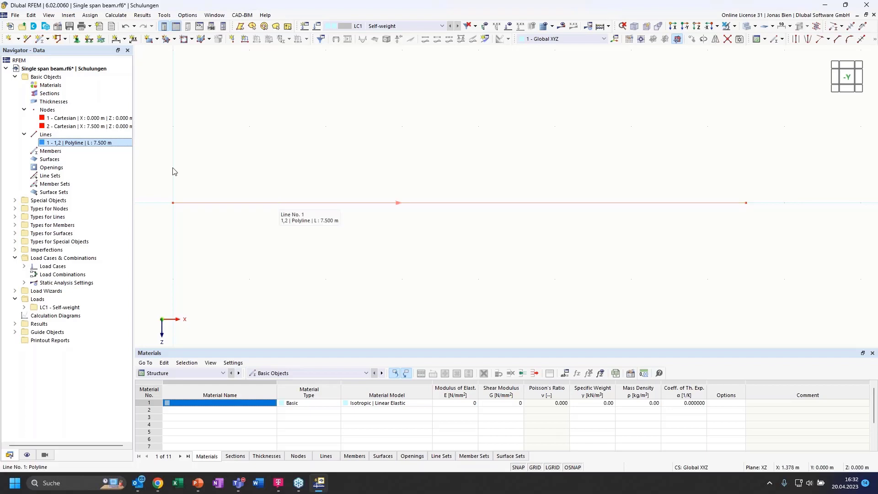
pyautogui.click(332, 204)
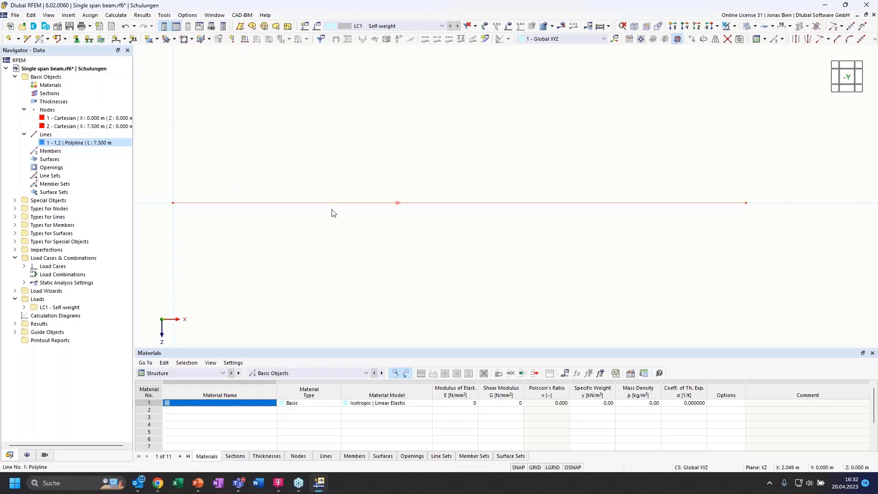
# Open line 1 for editing, start a new member on it, and review the member's section settings
pyautogui.doubleClick(343, 218)
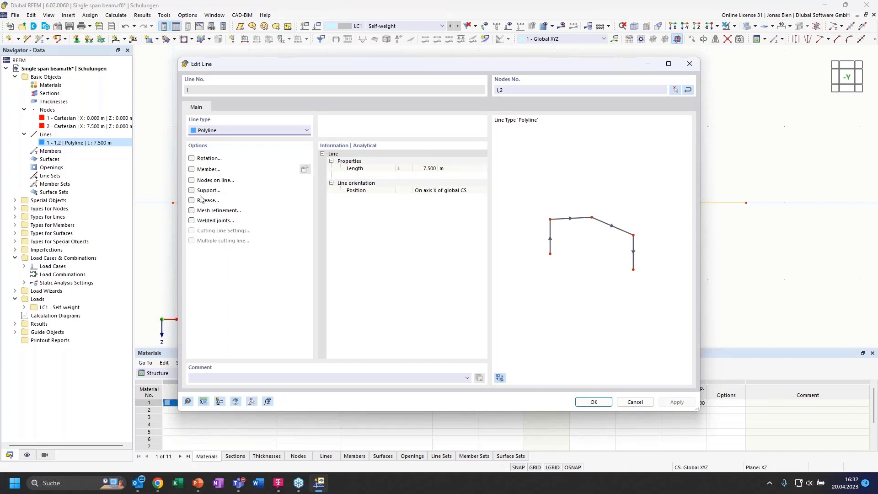
pyautogui.click(191, 170)
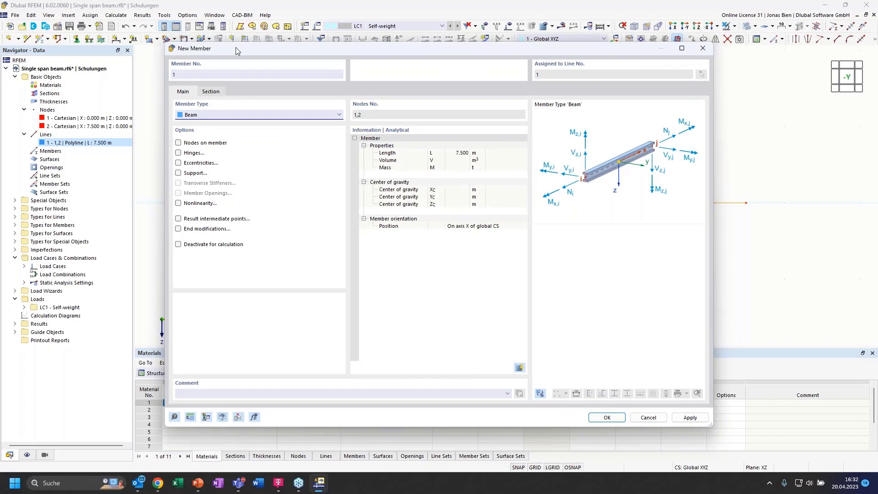
pyautogui.moveTo(236, 48)
pyautogui.mouseDown()
pyautogui.moveTo(291, 77)
pyautogui.moveTo(290, 65)
pyautogui.moveTo(239, 64)
pyautogui.mouseUp()
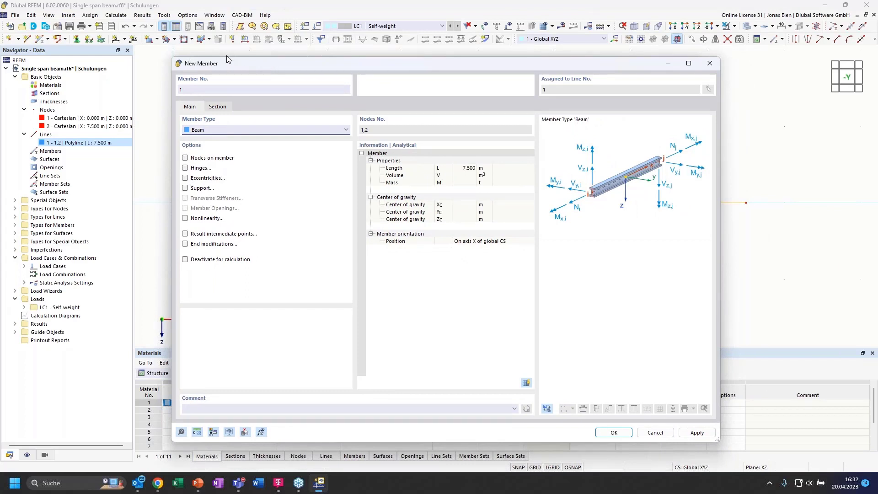
pyautogui.click(223, 110)
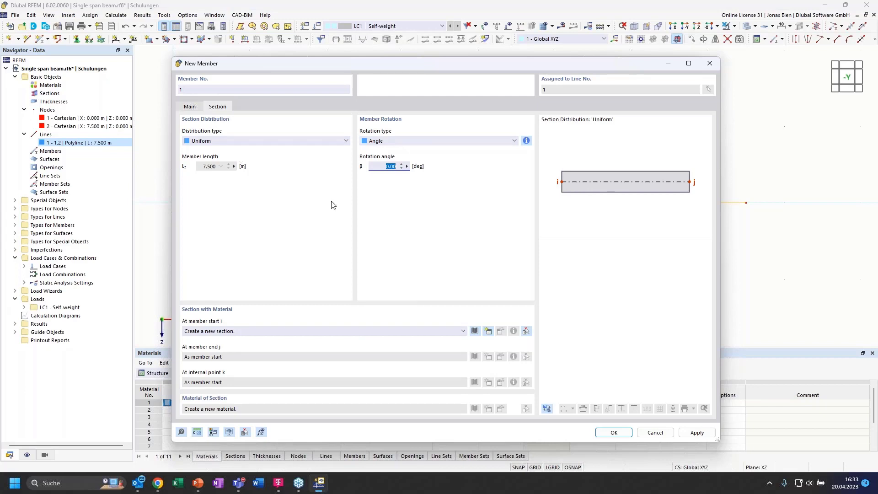
pyautogui.click(190, 106)
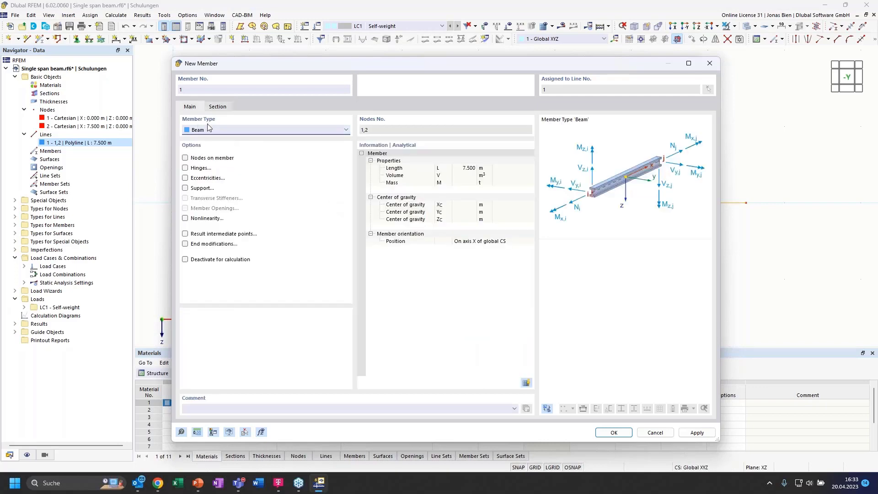
# Set the new member's type to Definable Stiffness and start creating a new definable stiffness for it
pyautogui.click(209, 130)
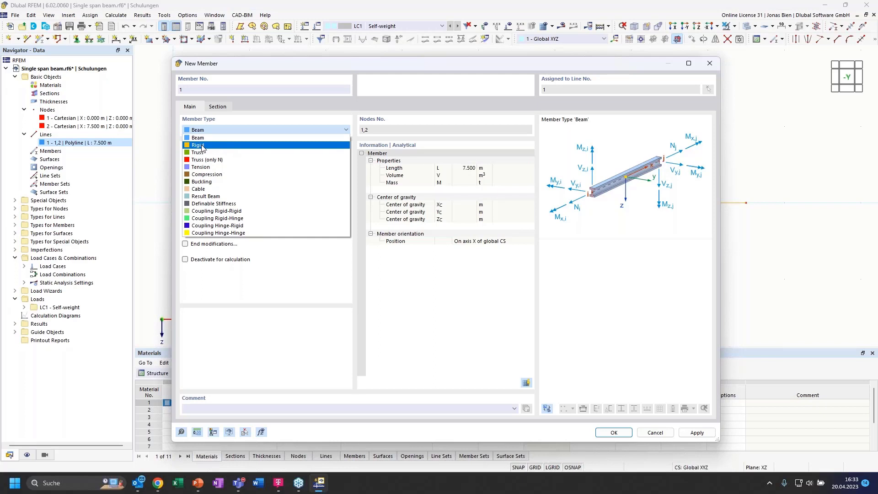
pyautogui.click(208, 205)
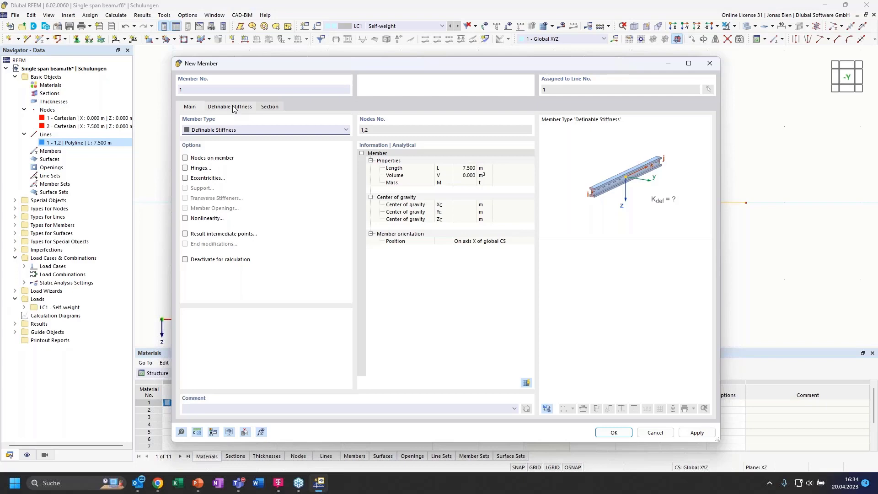
pyautogui.click(234, 108)
pyautogui.click(191, 109)
pyautogui.click(229, 108)
pyautogui.click(190, 108)
pyautogui.click(231, 109)
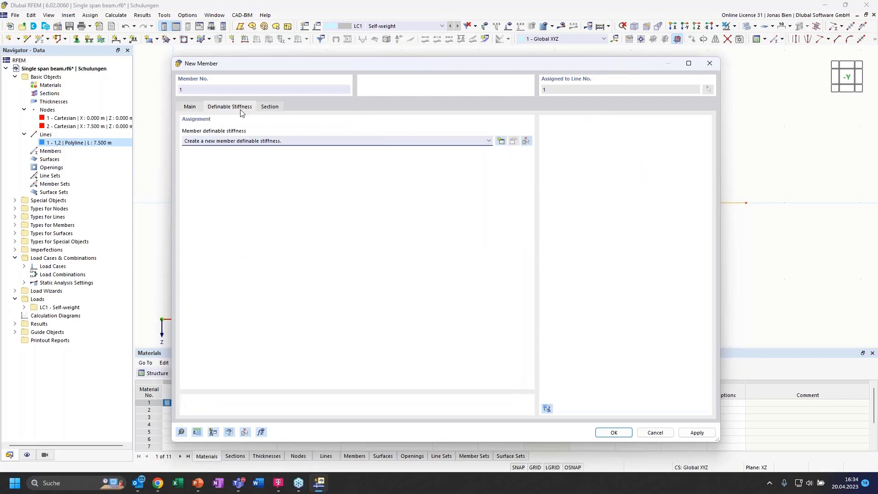
pyautogui.click(448, 142)
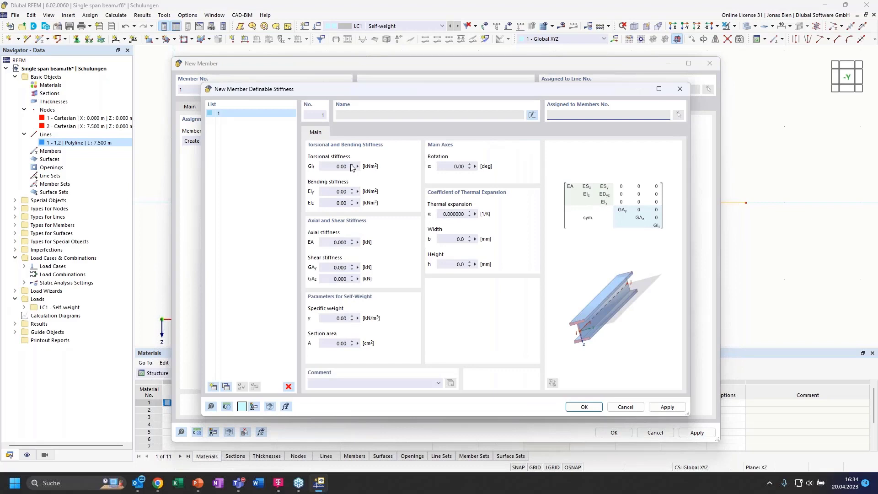
# Set the torsional stiffness GIt and the bending stiffnesses EIy and EIz to 1.00 kNm² each
pyautogui.click(335, 165)
pyautogui.doubleClick(339, 166)
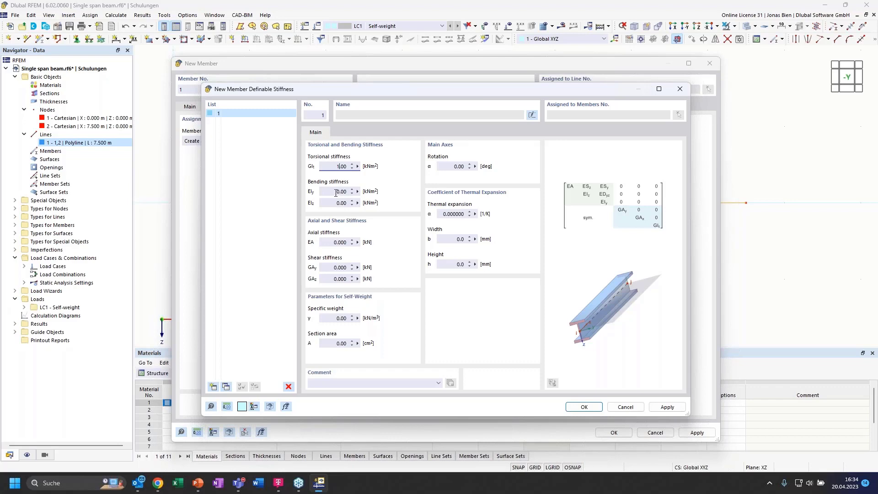
pyautogui.doubleClick(340, 193)
pyautogui.write('1')
pyautogui.doubleClick(337, 203)
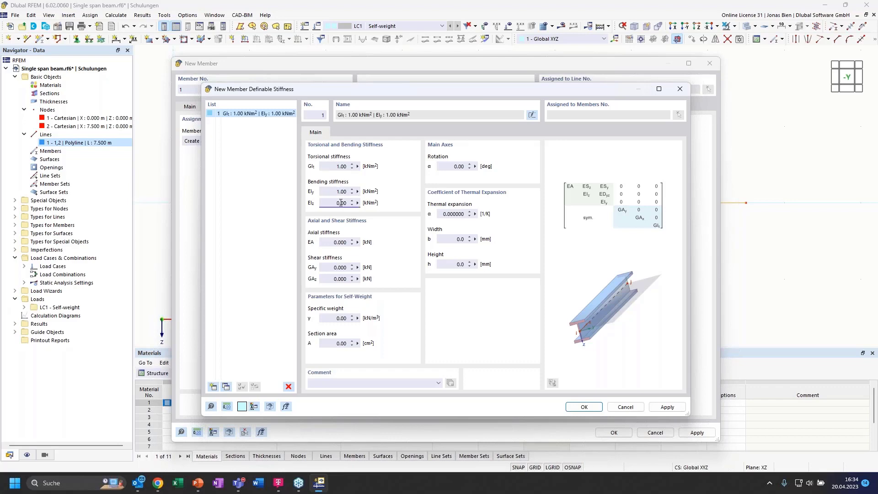
pyautogui.write('1')
# Set the axial stiffness EA and the shear stiffnesses GAy and GAz to 1.000 kN each, and accept the definable stiffness
pyautogui.click(335, 242)
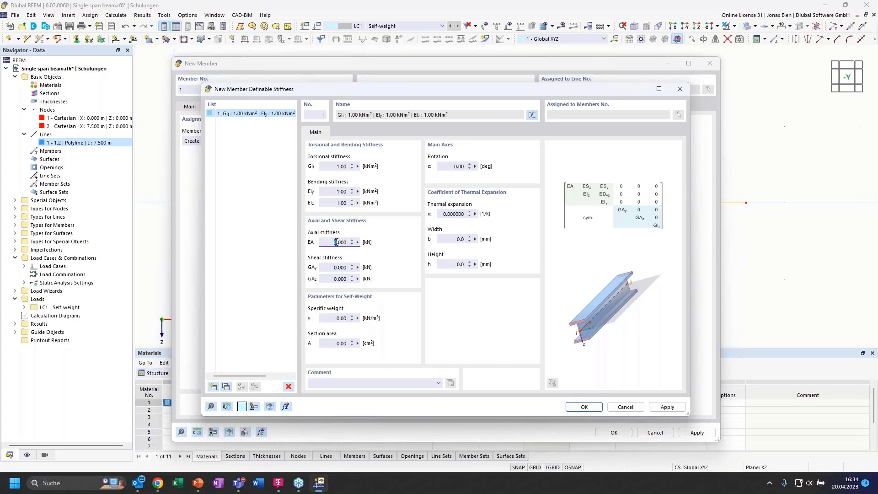
pyautogui.write('1')
pyautogui.click(335, 267)
pyautogui.write('1')
pyautogui.click(335, 279)
pyautogui.write('1')
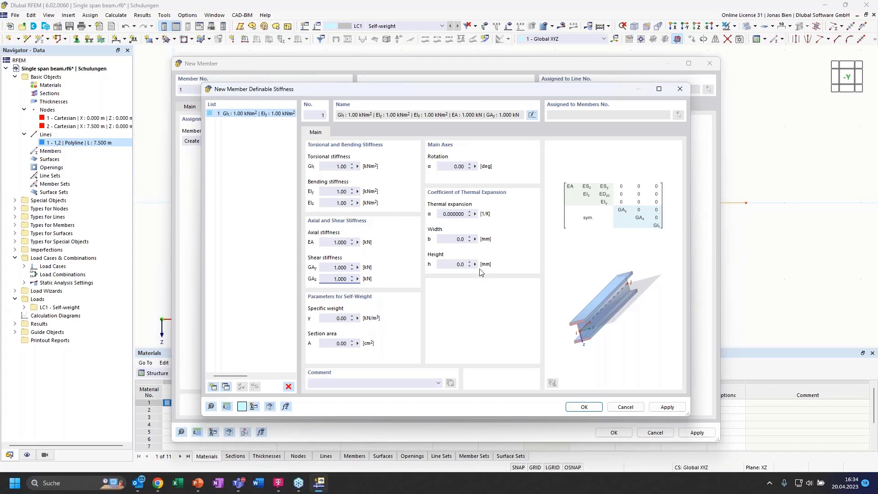
pyautogui.click(586, 407)
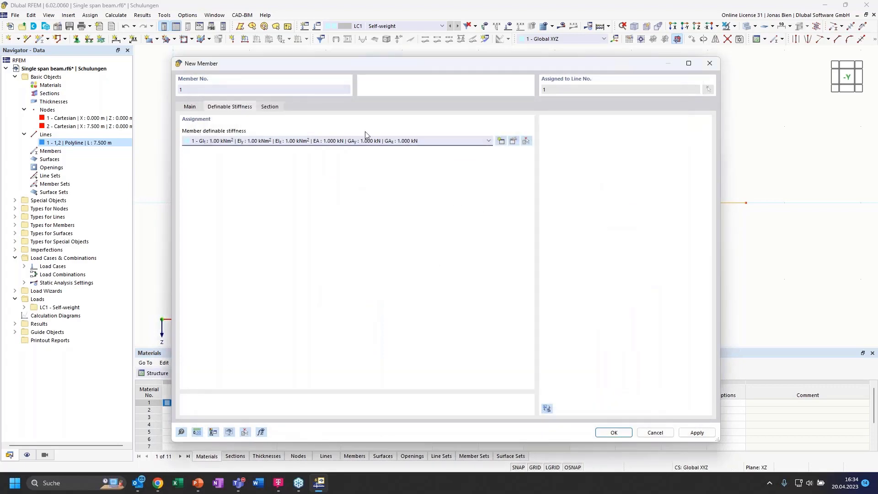
# Accept the new member on line 1, and highlight member 1 in the data tree's list of members
pyautogui.click(191, 108)
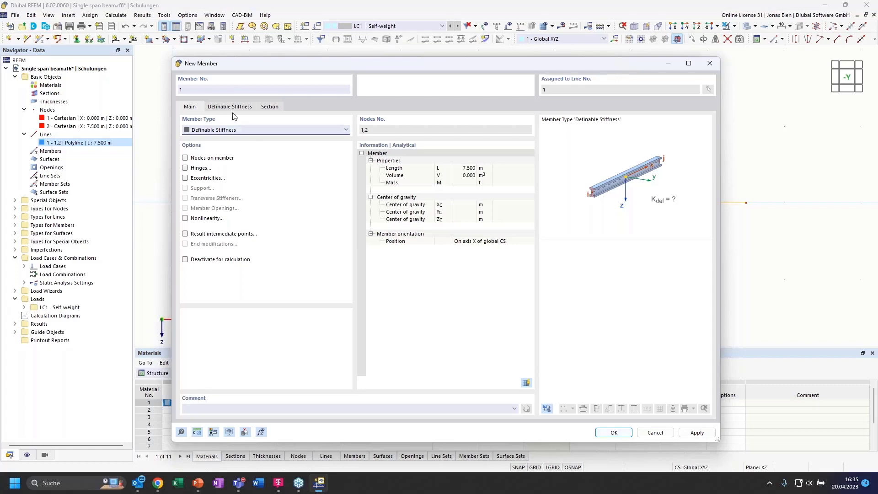
pyautogui.click(611, 433)
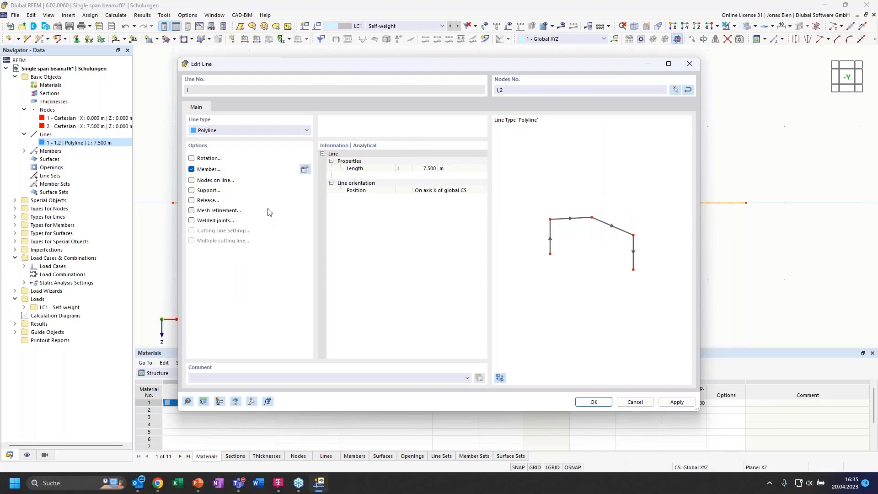
pyautogui.click(593, 401)
pyautogui.click(371, 261)
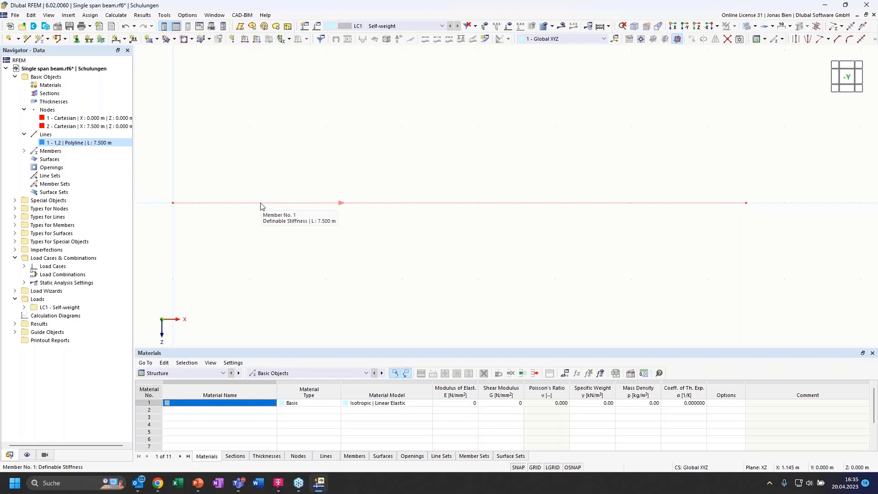
pyautogui.click(24, 151)
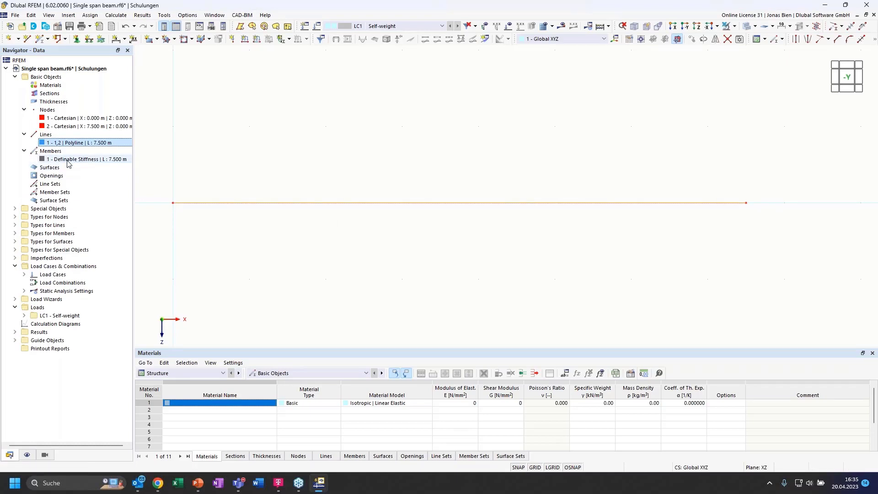
pyautogui.click(68, 160)
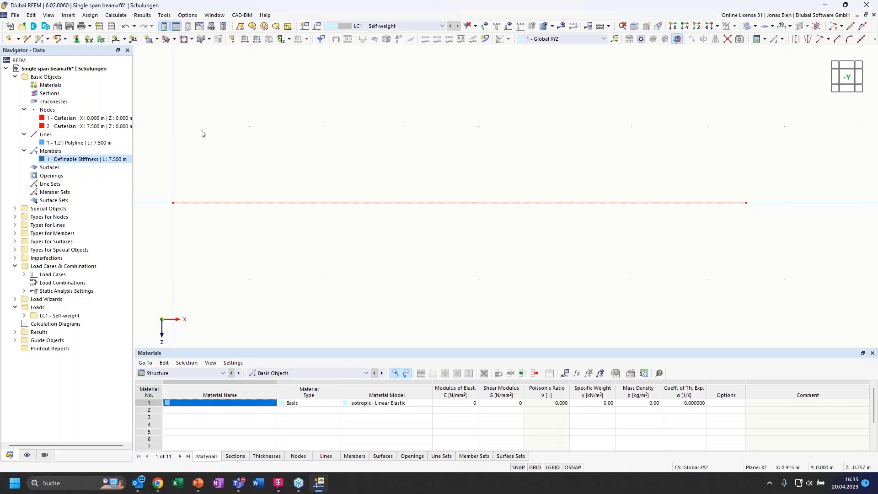
# Start assigning a nodal support and pick node 1 at the beam's origin as the supported node
pyautogui.click(77, 40)
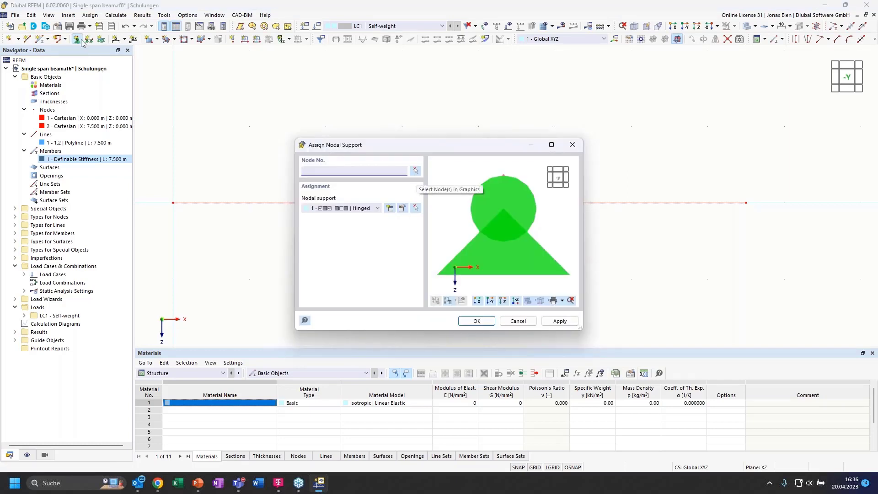
pyautogui.moveTo(356, 148); pyautogui.dragTo(353, 153)
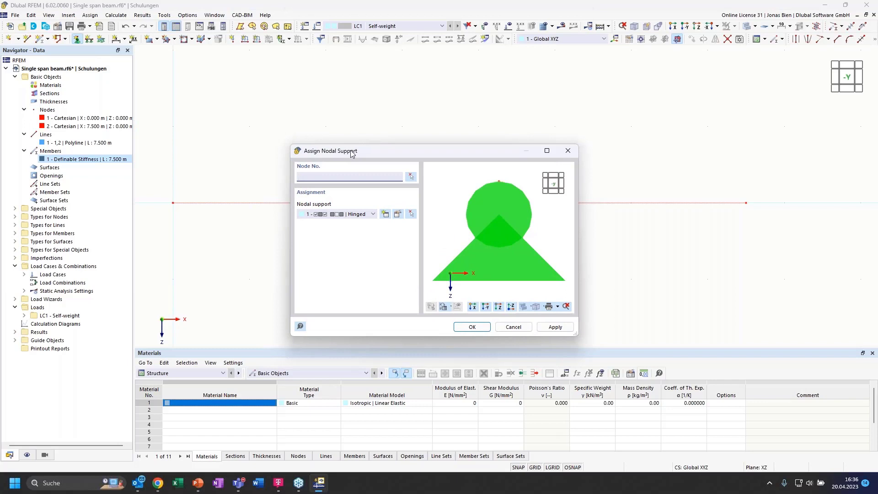
pyautogui.click(411, 178)
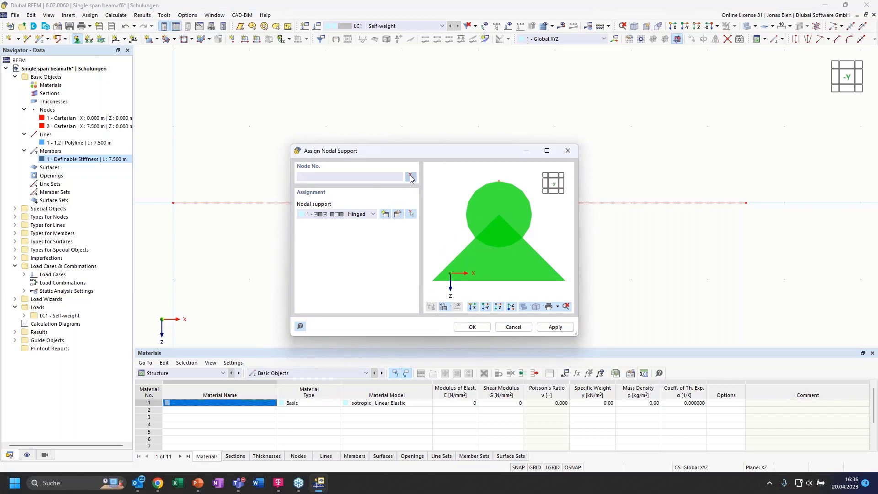
pyautogui.click(174, 203)
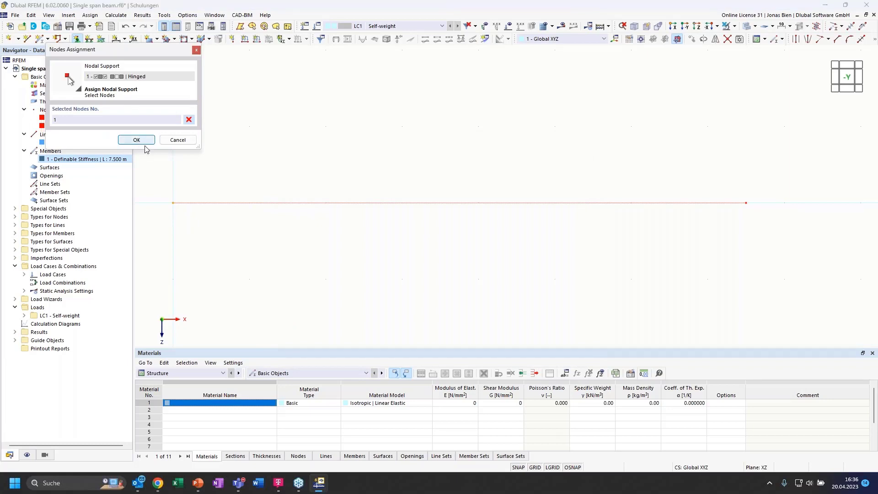
pyautogui.click(137, 140)
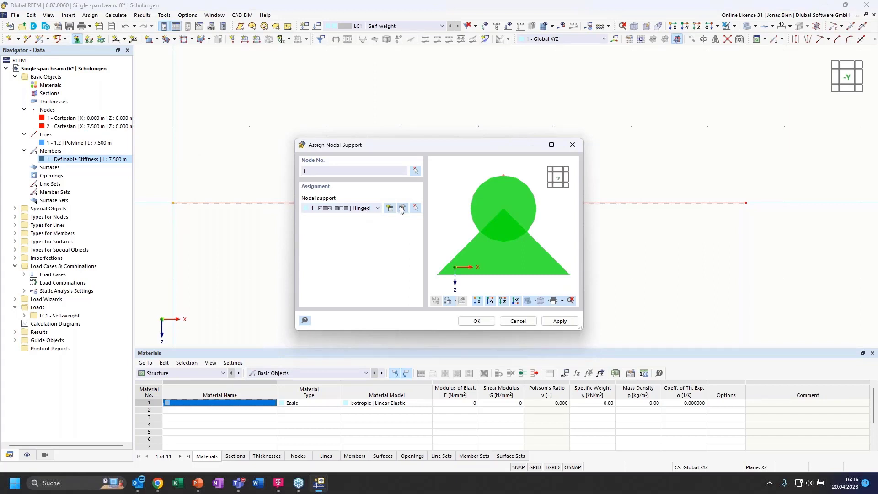
# Review the available nodal support types and open the Hinged support's definition to examine its support conditions
pyautogui.click(378, 208)
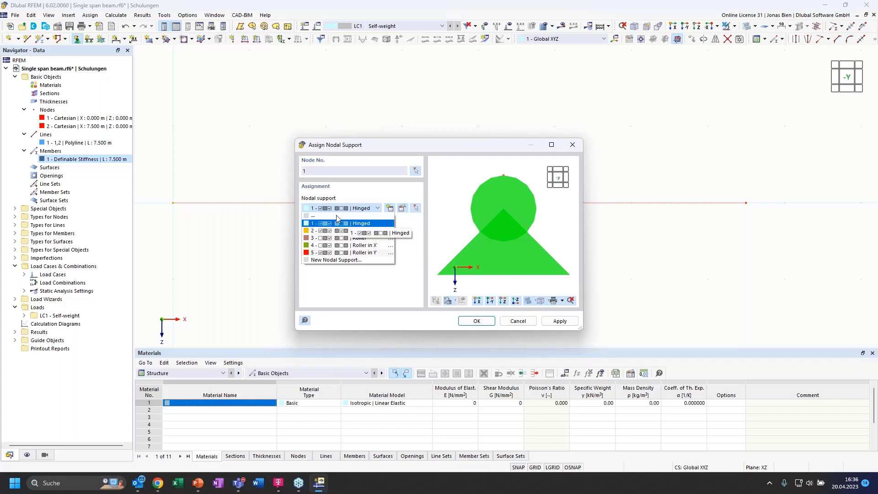
pyautogui.click(353, 202)
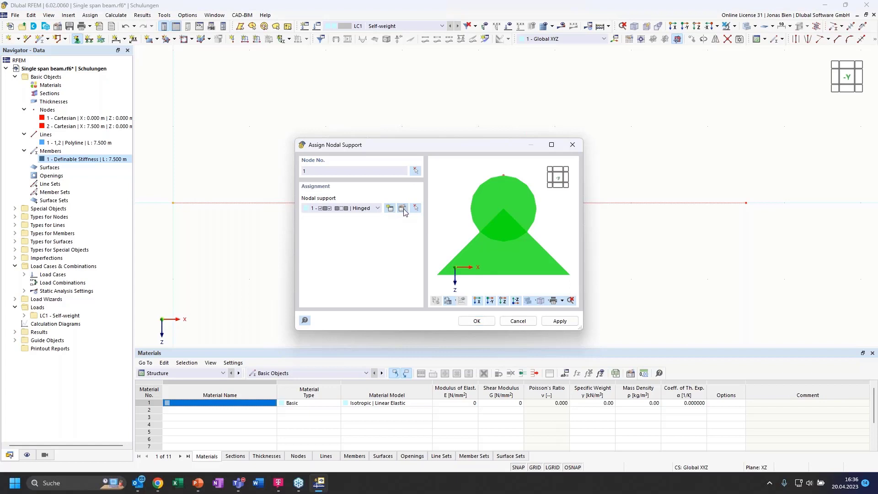
pyautogui.click(403, 208)
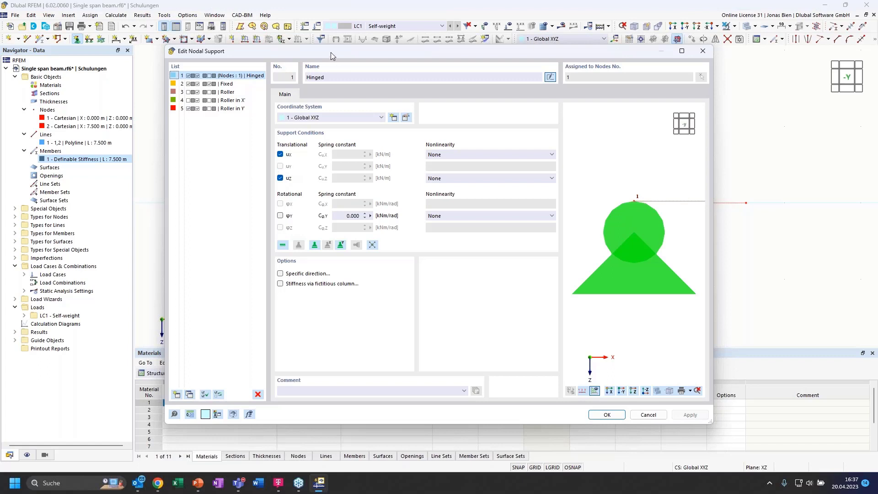
pyautogui.moveTo(331, 53); pyautogui.dragTo(389, 69)
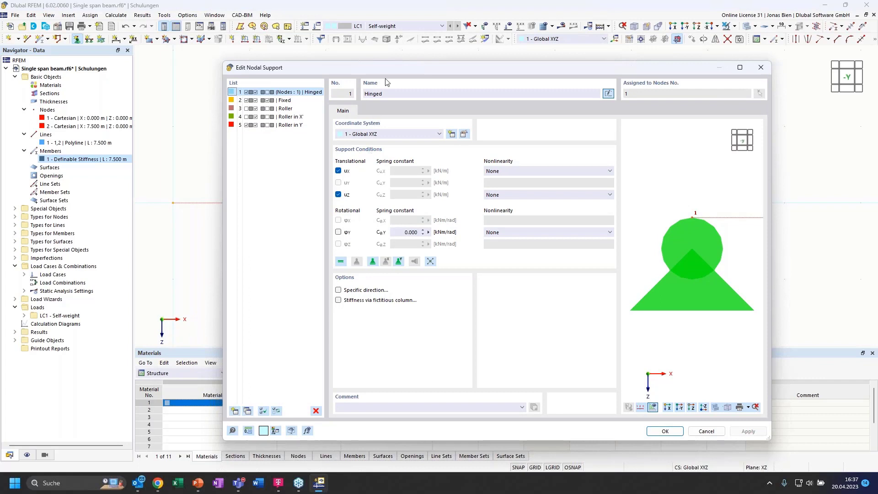
pyautogui.moveTo(374, 66); pyautogui.dragTo(353, 66)
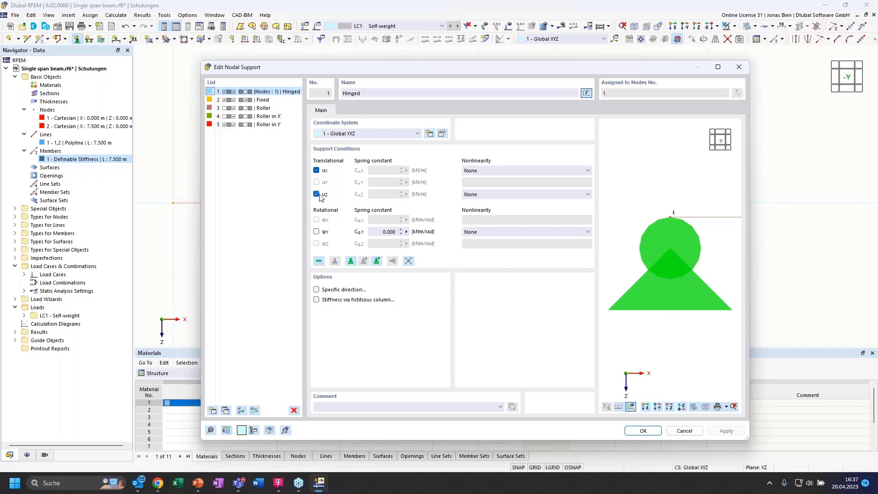
# Switch the φY rotational restraint on and off again, and assign the Hinged support to node 1
pyautogui.click(316, 232)
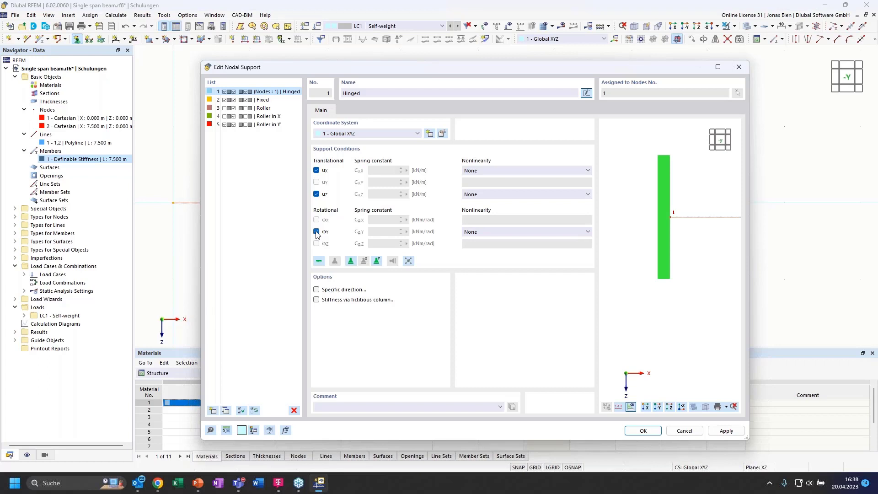
pyautogui.click(317, 232)
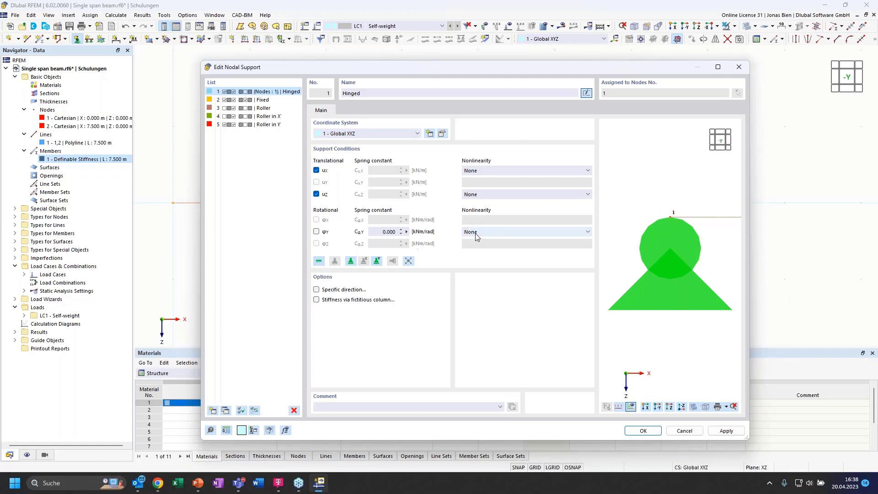
pyautogui.click(642, 431)
pyautogui.click(476, 321)
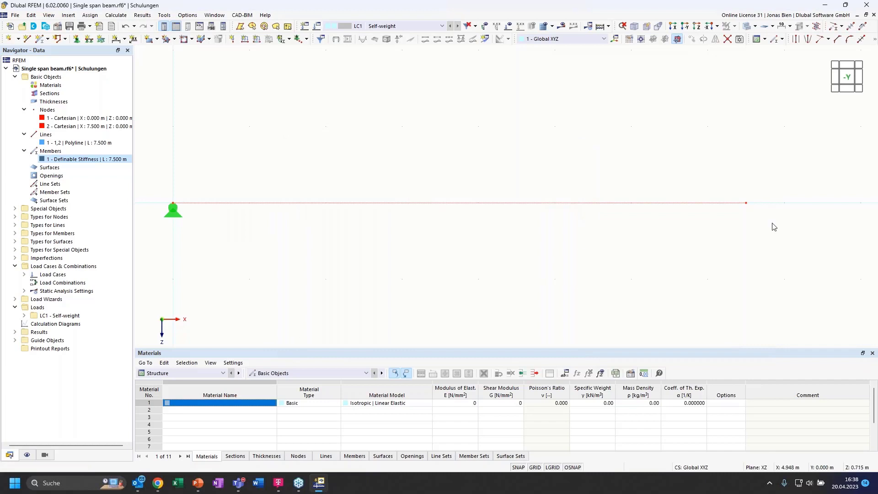
pyautogui.doubleClick(747, 204)
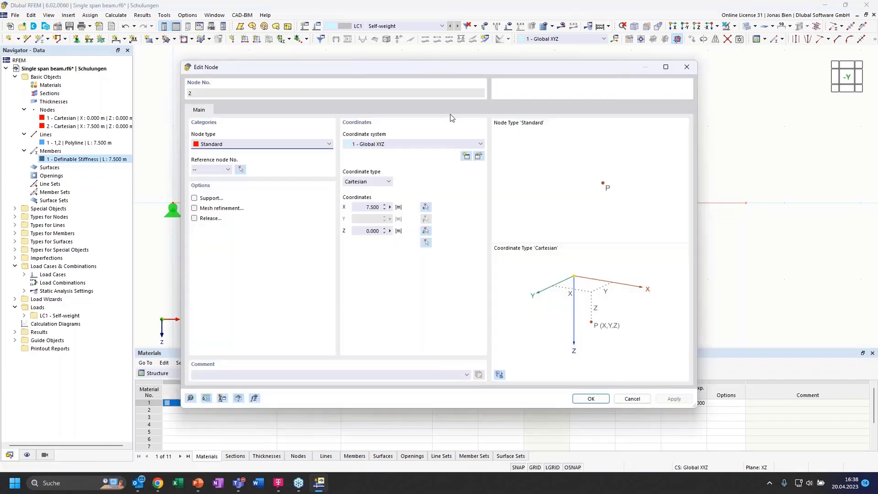
pyautogui.moveTo(375, 69); pyautogui.dragTo(339, 70)
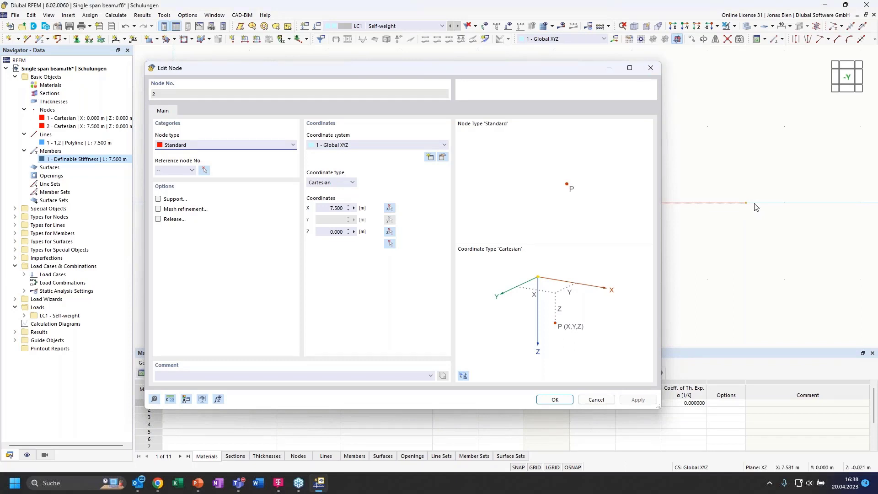
pyautogui.press('Escape')
# Open node 2 at the beam's unsupported end for editing, enable its Support option and show the support assignment settings
pyautogui.rightClick(747, 203)
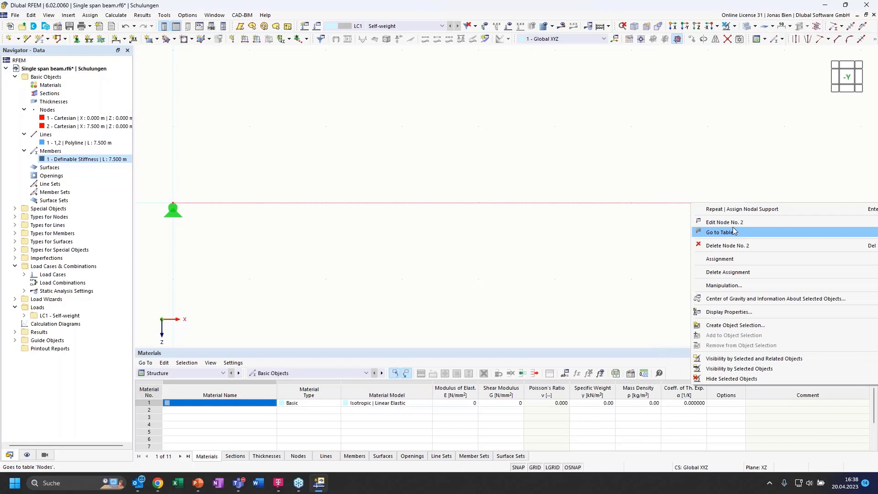
pyautogui.click(733, 222)
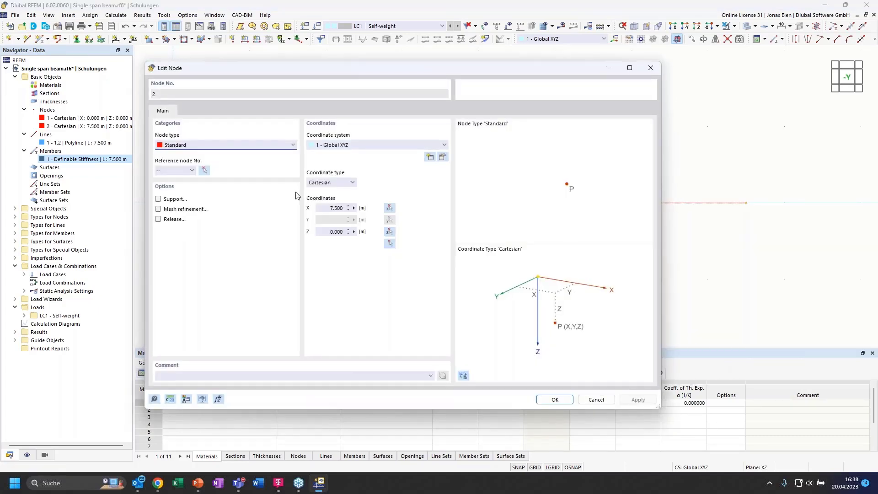
pyautogui.click(159, 199)
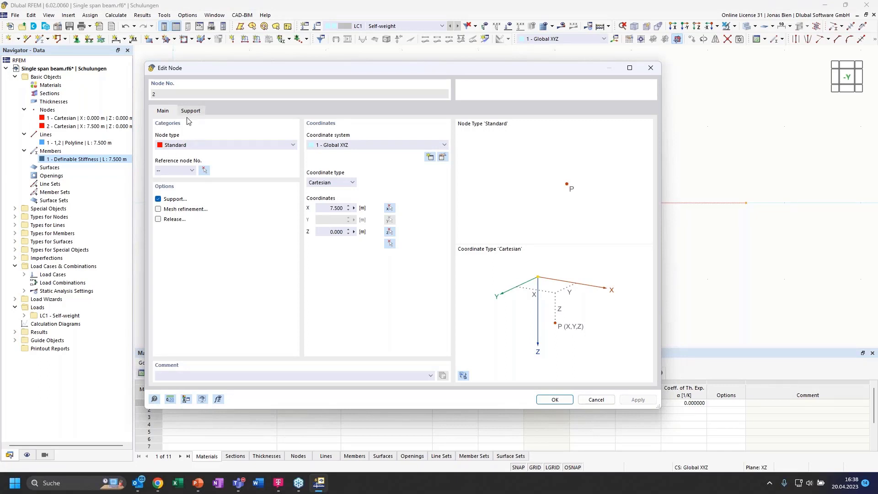
pyautogui.click(183, 114)
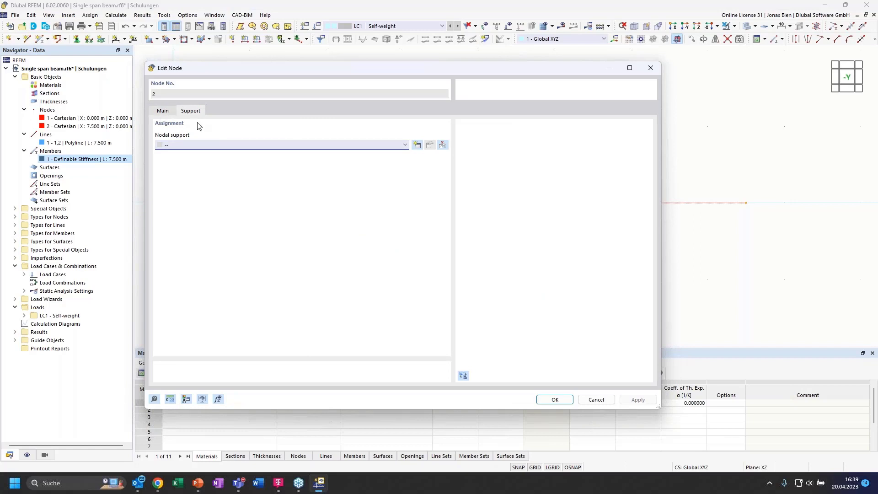
pyautogui.click(168, 111)
pyautogui.click(191, 112)
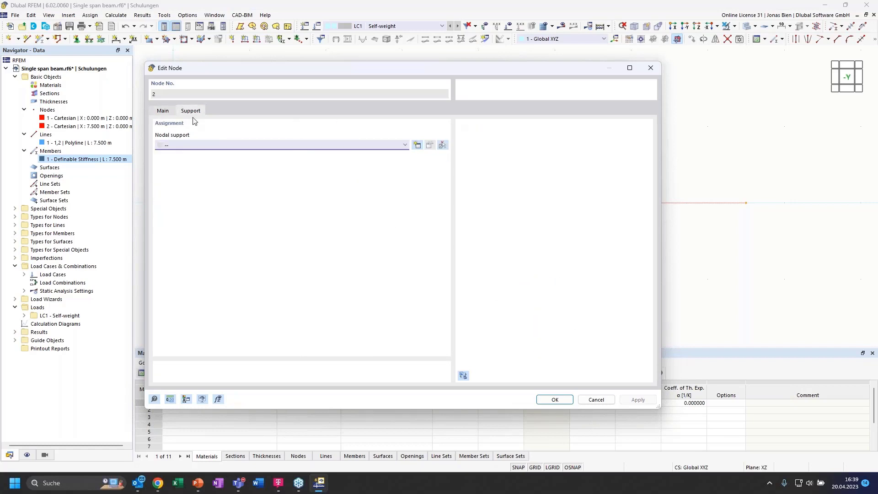
# Assign the Roller in X' nodal support to node 2 and switch the preview to the real view to inspect it
pyautogui.click(255, 147)
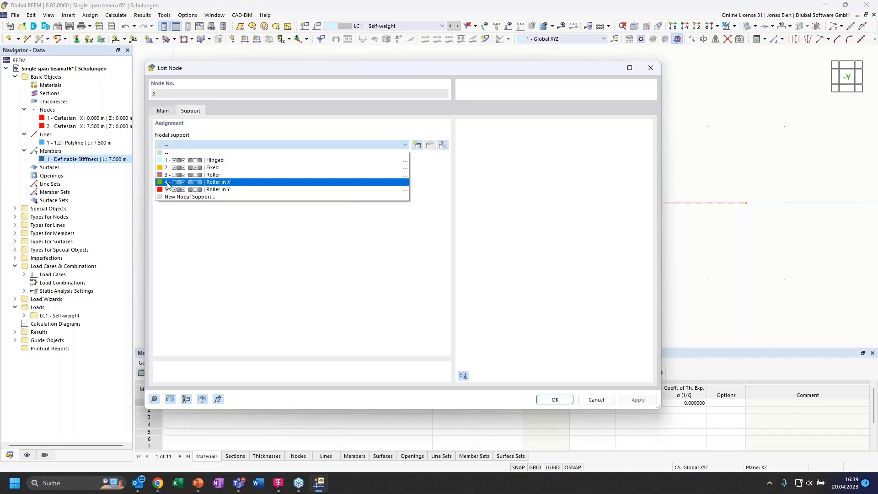
pyautogui.click(198, 184)
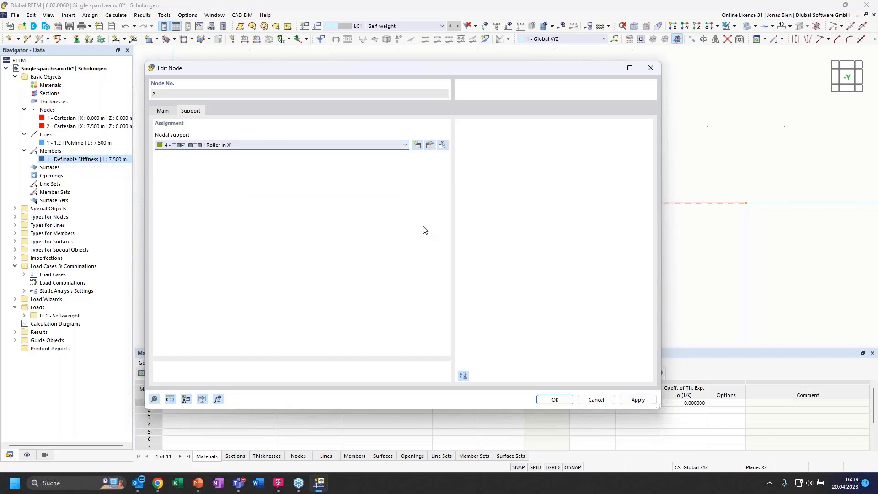
pyautogui.click(464, 375)
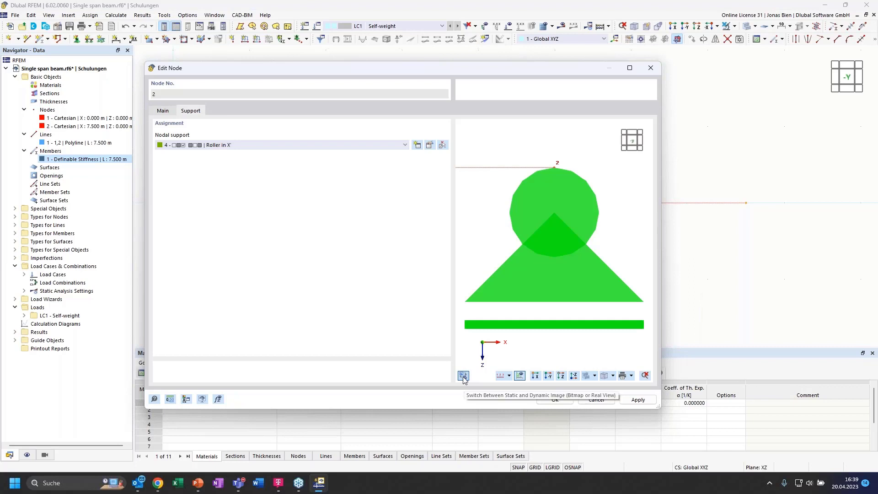
pyautogui.click(463, 376)
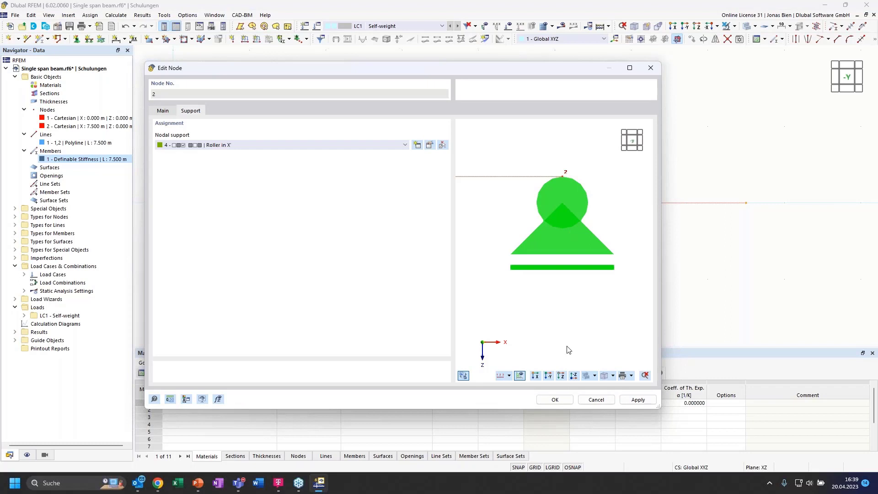
pyautogui.keyDown('ctrl'); pyautogui.moveTo(539, 301); pyautogui.dragTo(586, 181, button='middle'); pyautogui.keyUp('ctrl')
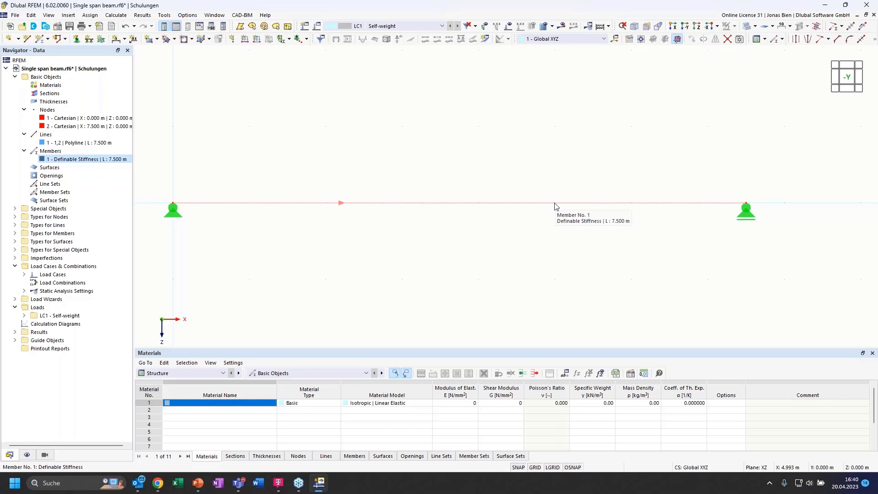
# Divide member 1 by distance with a new node 4.5 m from the member start
pyautogui.rightClick(497, 205)
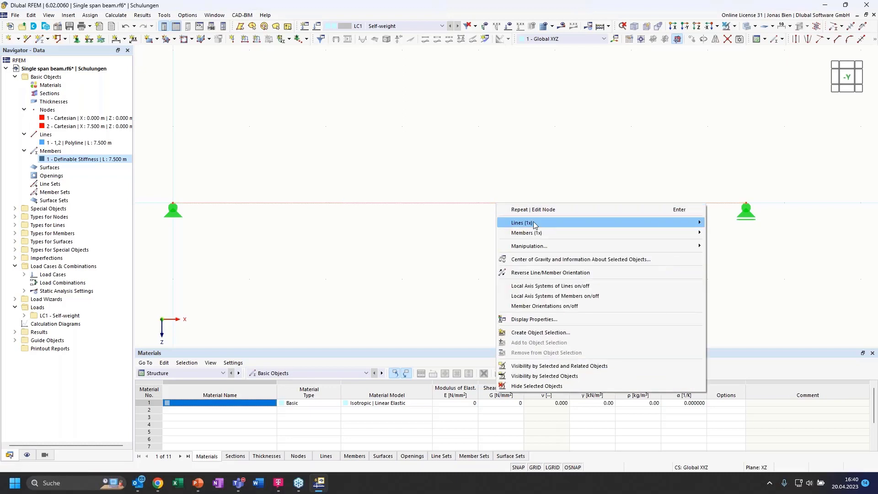
pyautogui.moveTo(535, 233)
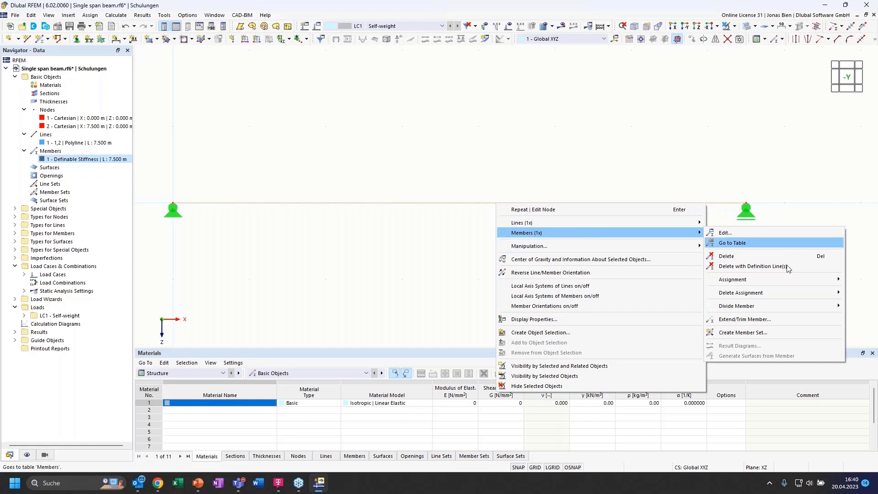
pyautogui.moveTo(747, 307)
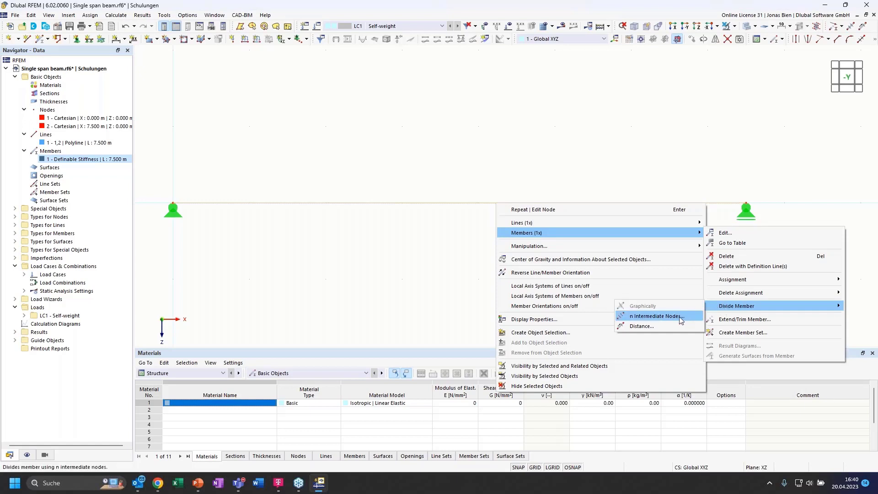
pyautogui.click(653, 325)
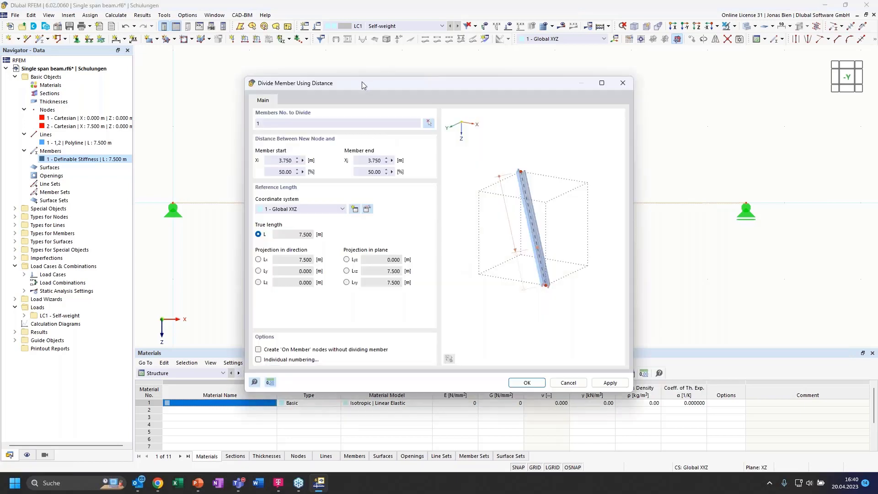
pyautogui.moveTo(361, 82); pyautogui.dragTo(362, 70)
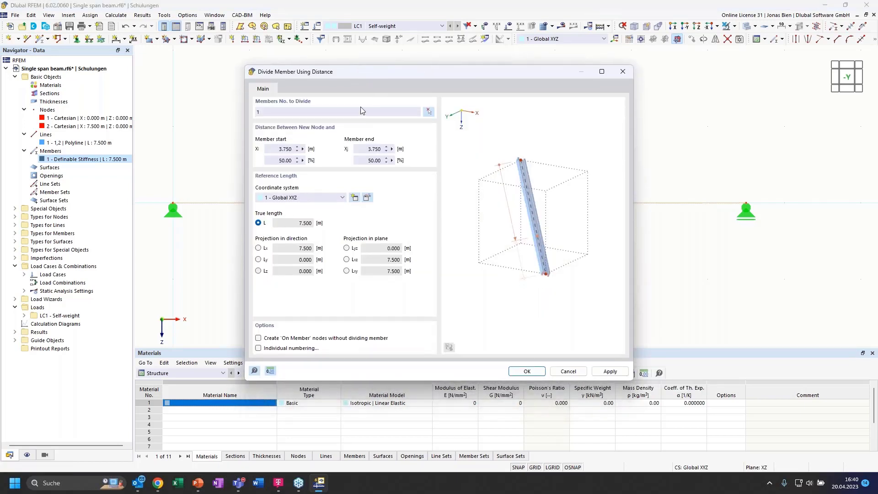
pyautogui.doubleClick(275, 149)
pyautogui.write('4,')
pyautogui.press('Tab')
pyautogui.click(518, 372)
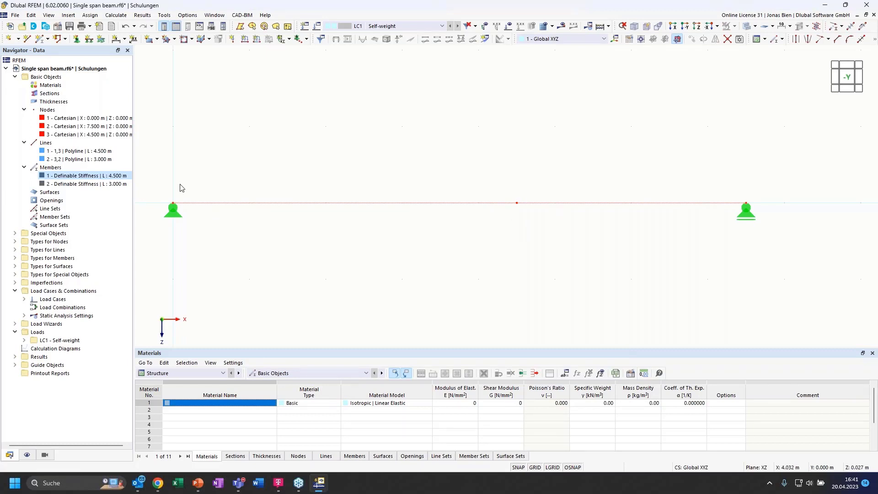
# Highlight line 2 in the data tree and undo the member division
pyautogui.click(81, 158)
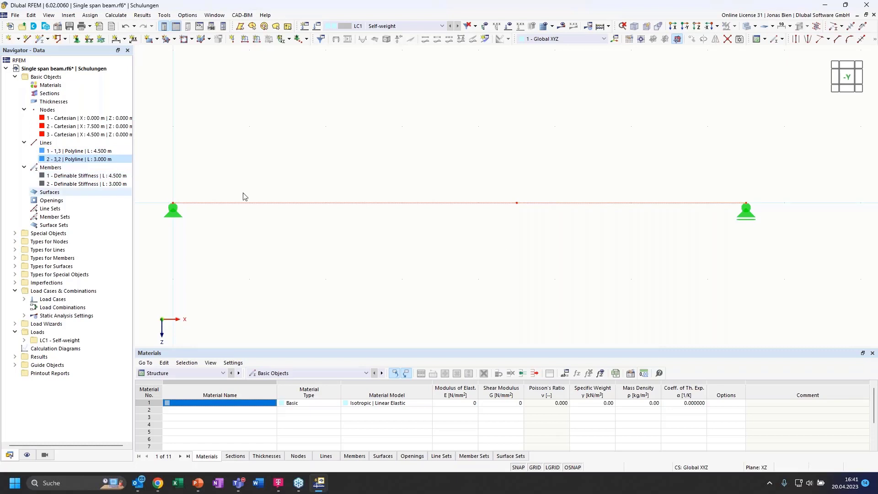
pyautogui.click(126, 27)
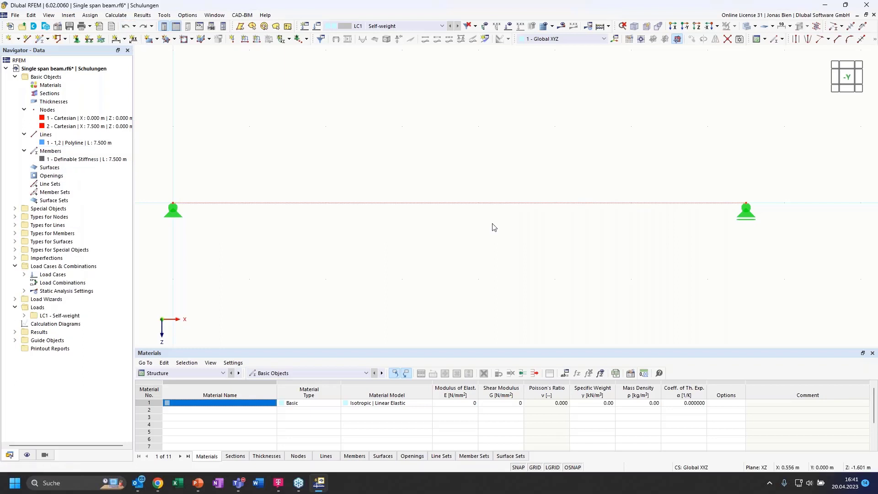
# Create an 'On Member' node on member 1 at 4.5 m from its start without dividing the member
pyautogui.rightClick(487, 204)
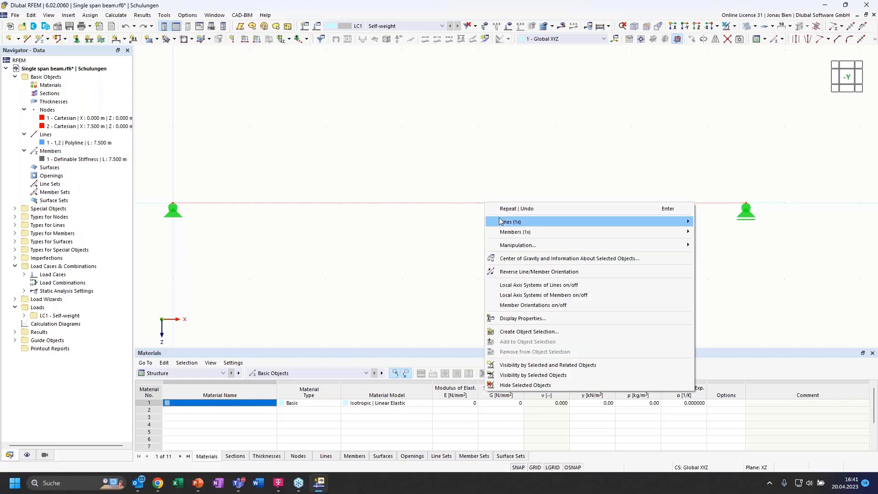
pyautogui.moveTo(506, 232)
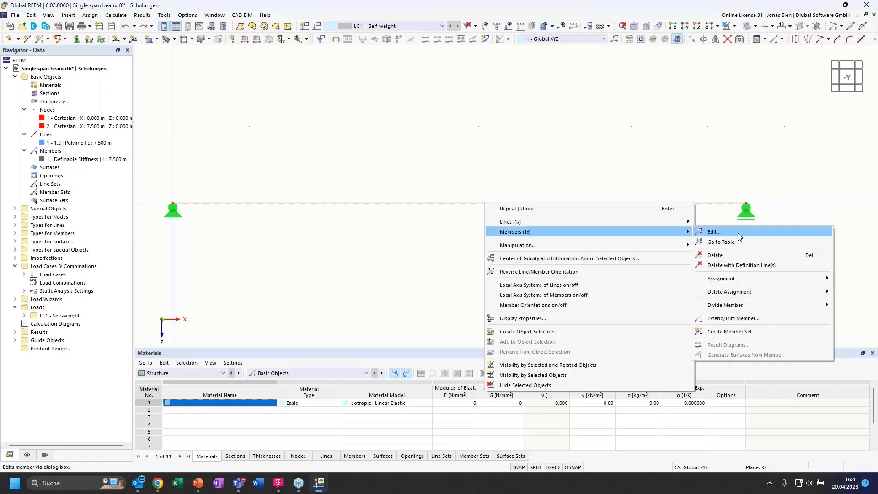
pyautogui.moveTo(732, 305)
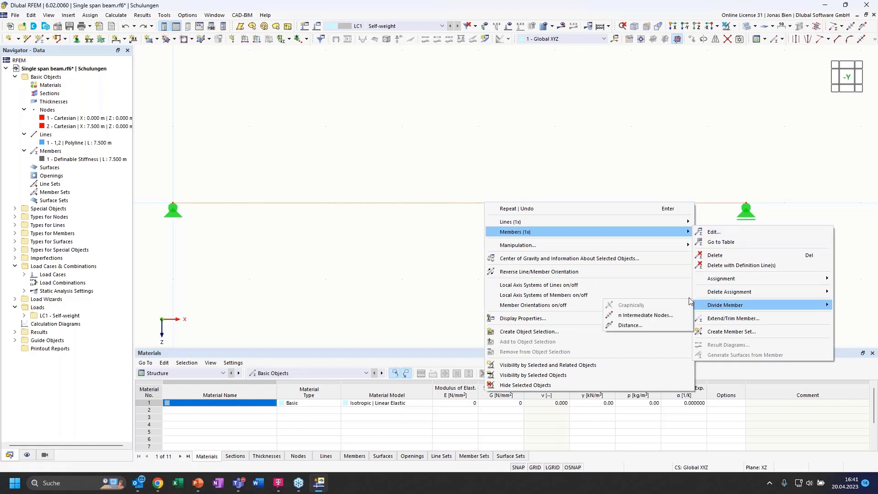
pyautogui.click(647, 324)
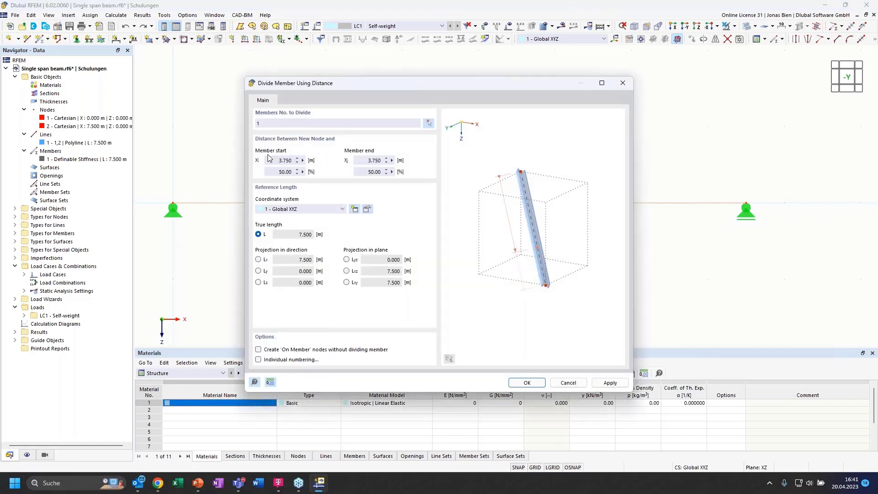
pyautogui.write(',5')
pyautogui.click(258, 349)
pyautogui.click(522, 383)
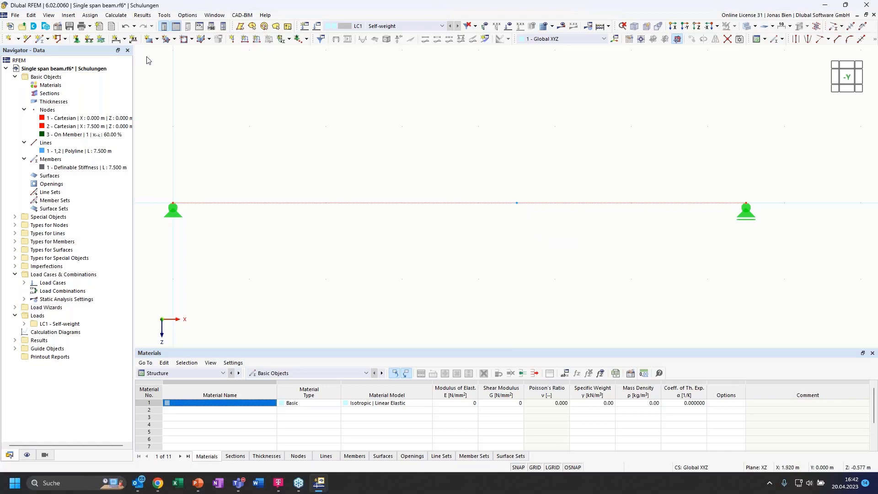
# Add a linear dimension from node 1 to the intermediate node in the second plane with a line offset of -0.500 m
pyautogui.click(117, 41)
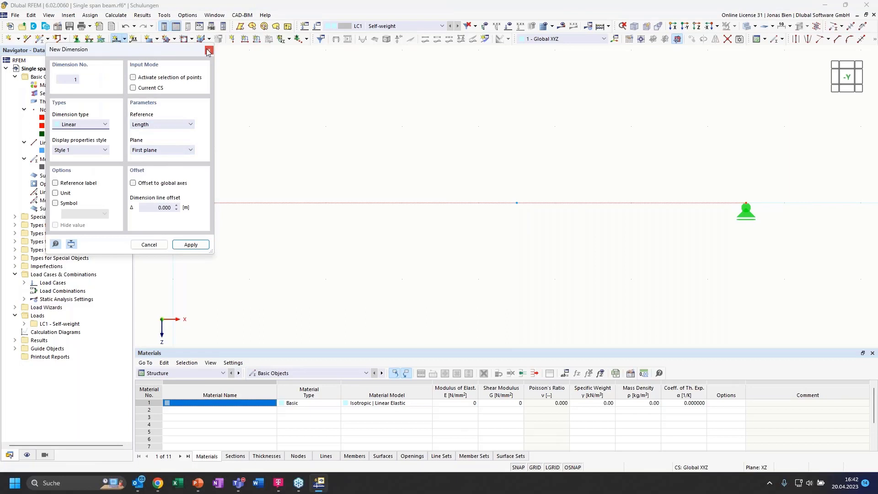
pyautogui.moveTo(153, 54); pyautogui.dragTo(335, 256)
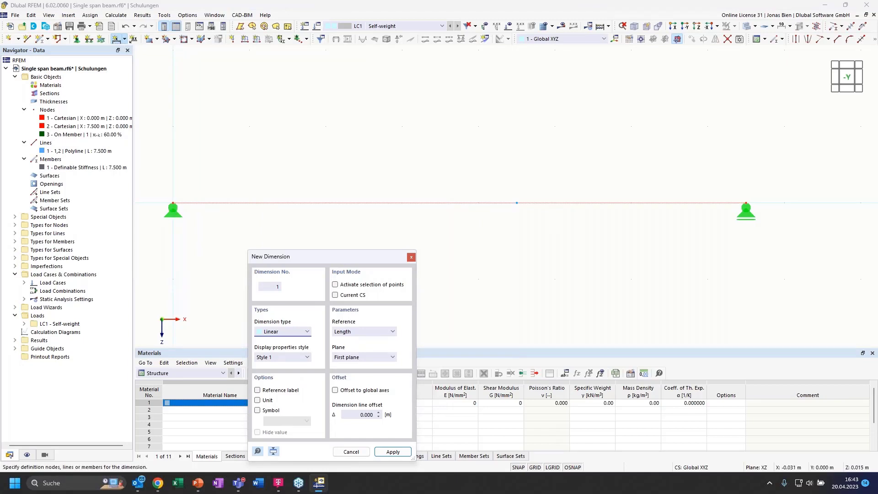
pyautogui.click(173, 206)
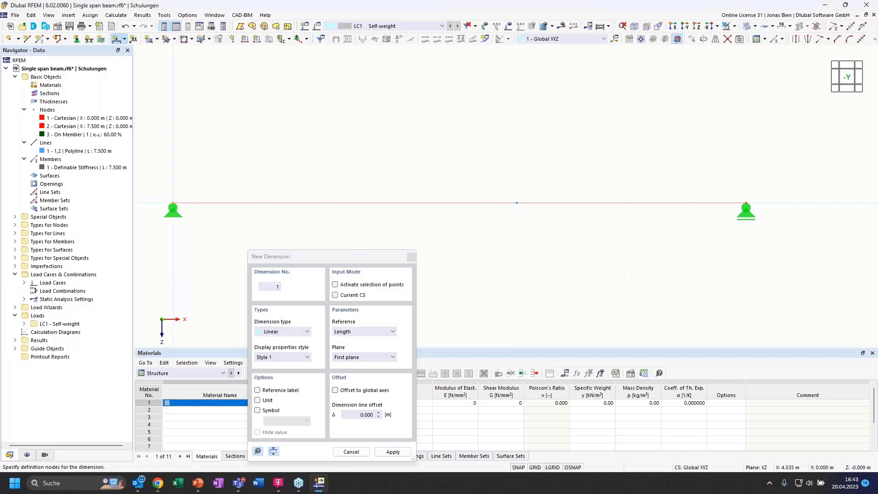
pyautogui.click(365, 357)
pyautogui.click(364, 372)
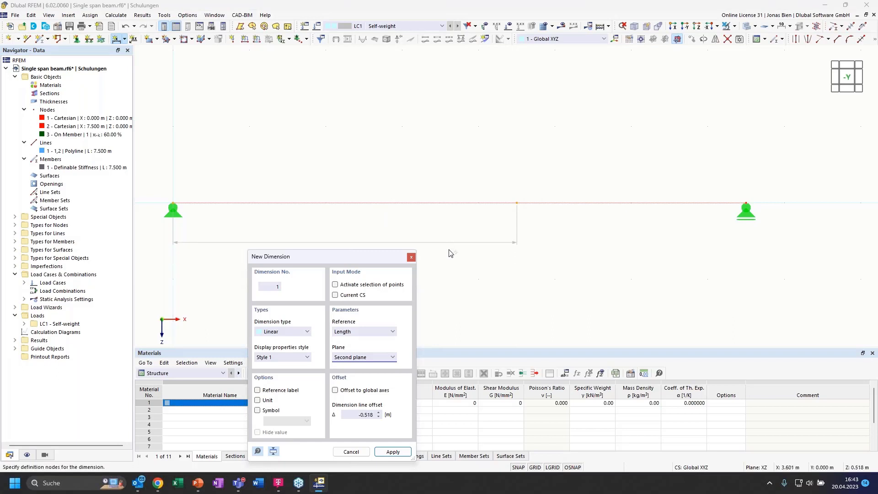
pyautogui.moveTo(356, 415); pyautogui.dragTo(406, 414)
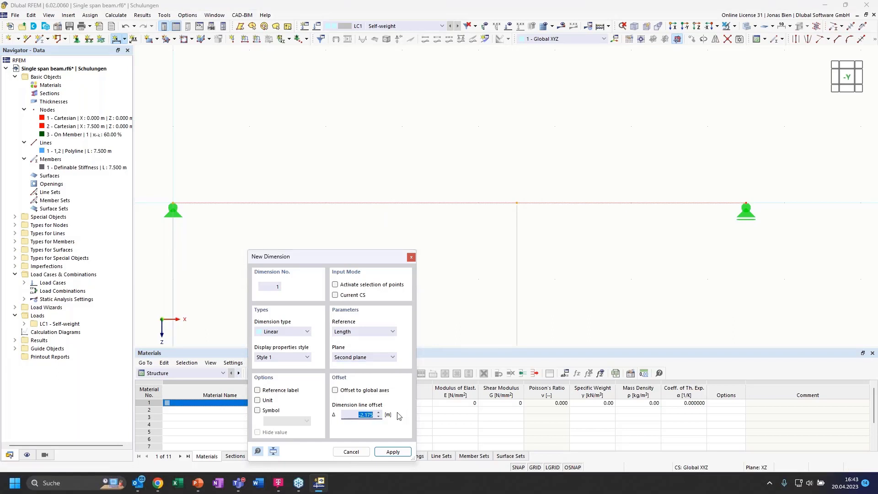
pyautogui.write('-0')
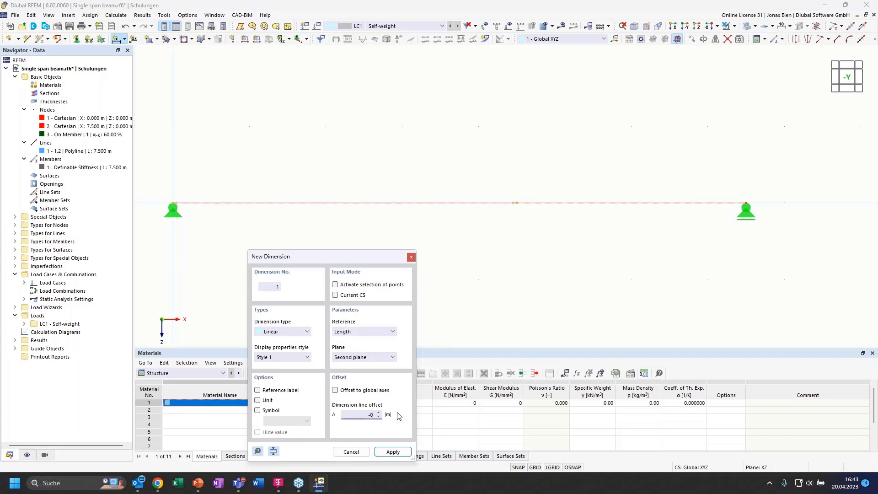
pyautogui.write(',500')
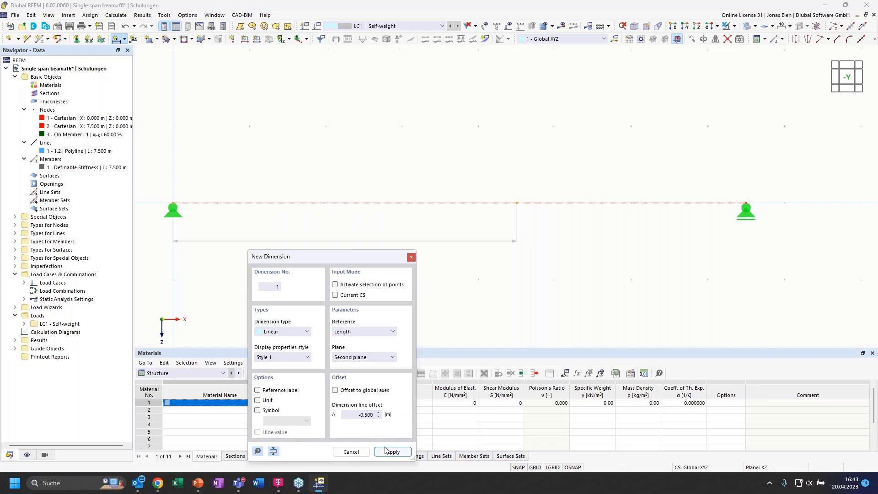
pyautogui.click(392, 452)
# Add a second linear dimension from the intermediate node to node 2 with a line offset of -0.5 m
pyautogui.click(518, 202)
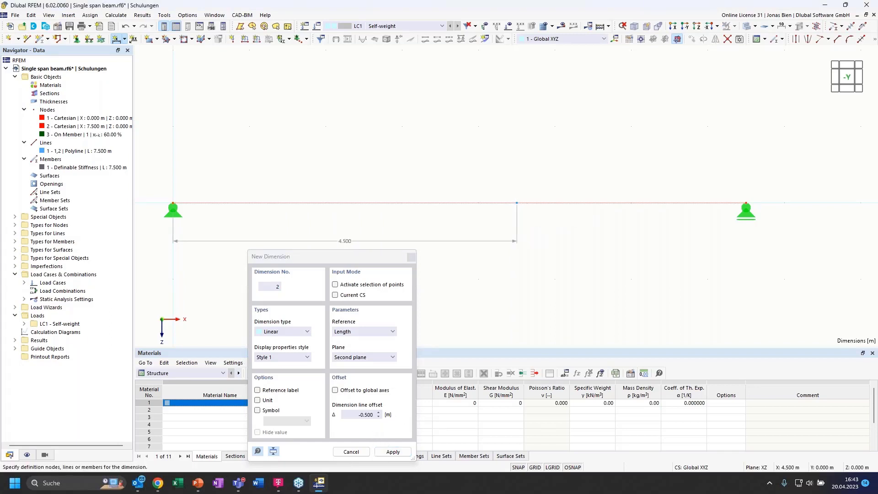
pyautogui.click(746, 202)
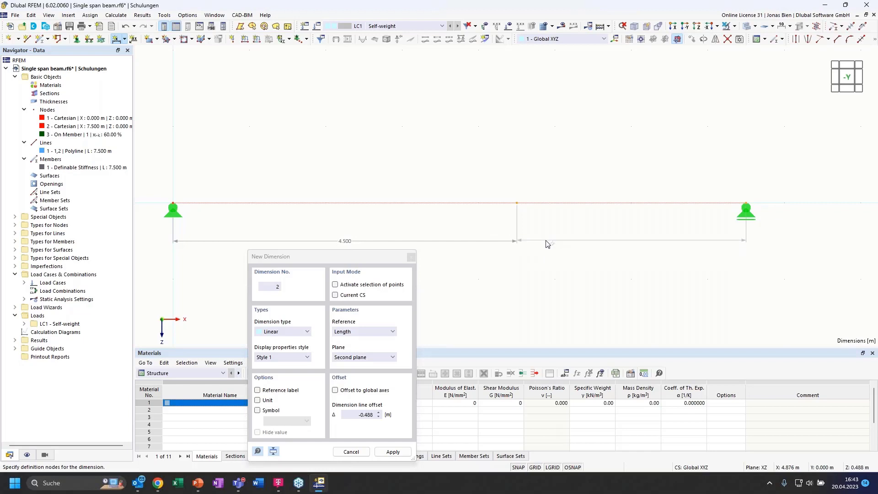
pyautogui.moveTo(355, 415); pyautogui.dragTo(399, 417)
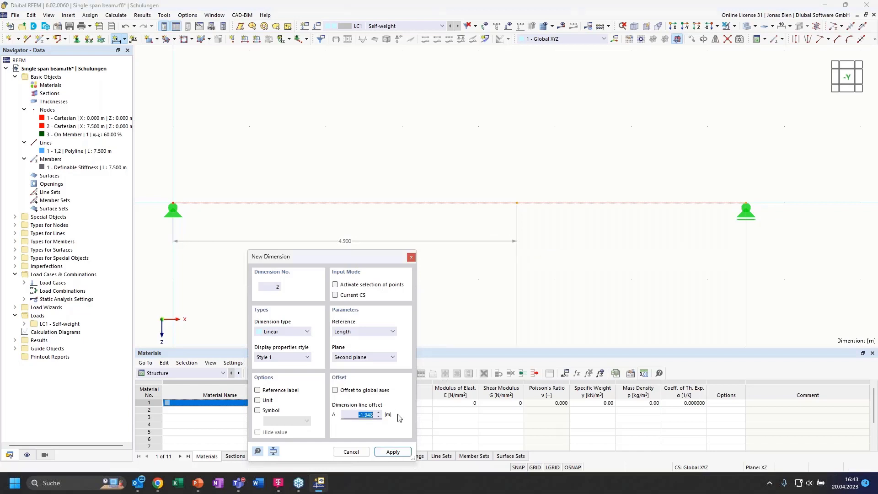
pyautogui.write('-0,5')
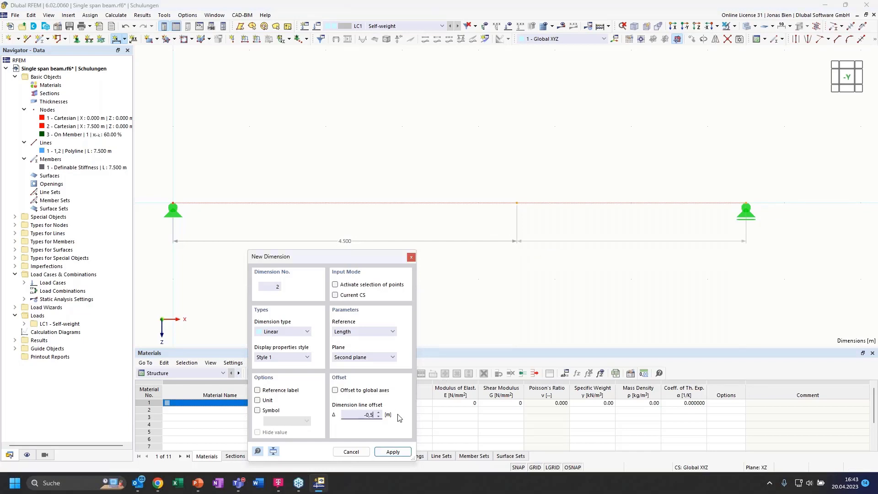
pyautogui.click(380, 451)
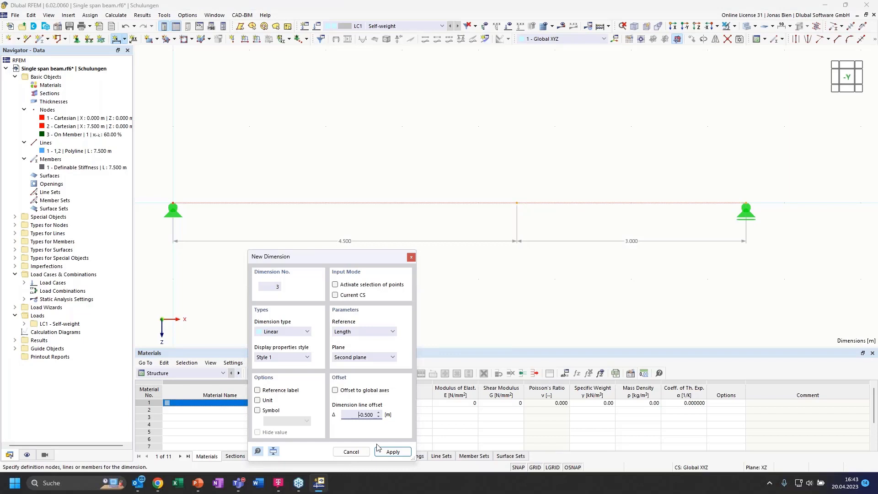
# Finish dimensioning, expand the load categories of LC1 in the data tree, and keep LC1 Self-weight as the current load case
pyautogui.click(410, 258)
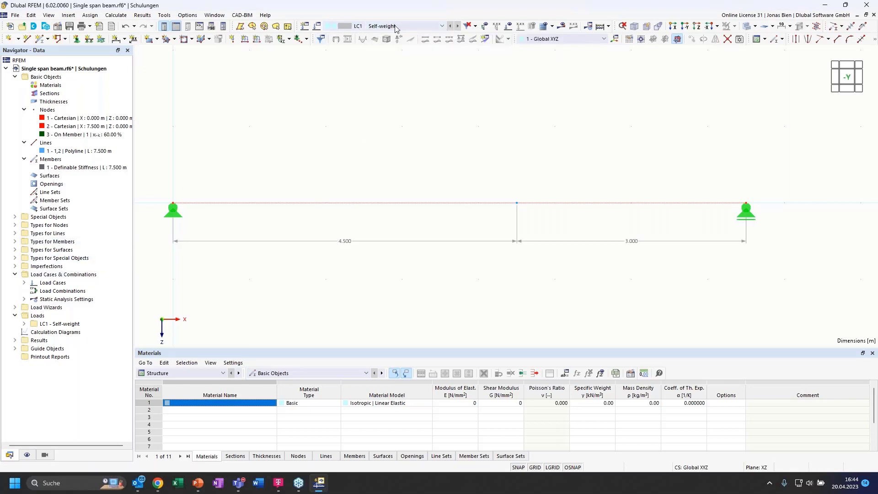
pyautogui.click(23, 282)
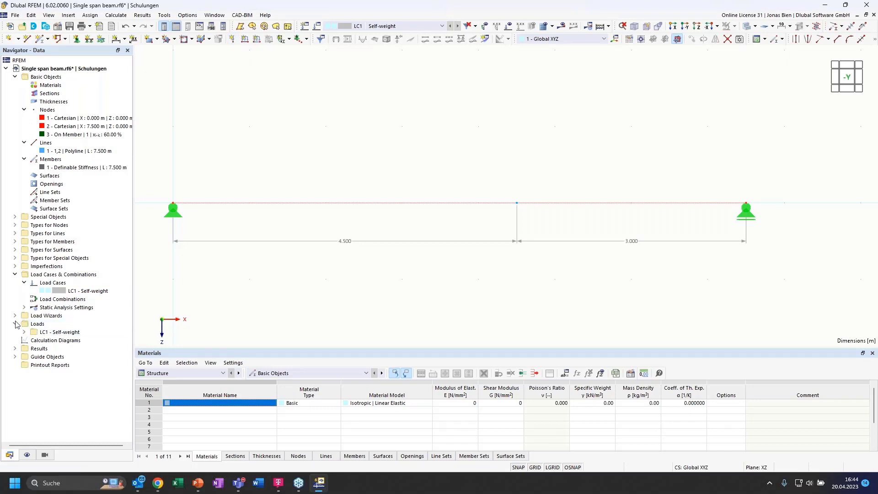
pyautogui.click(24, 332)
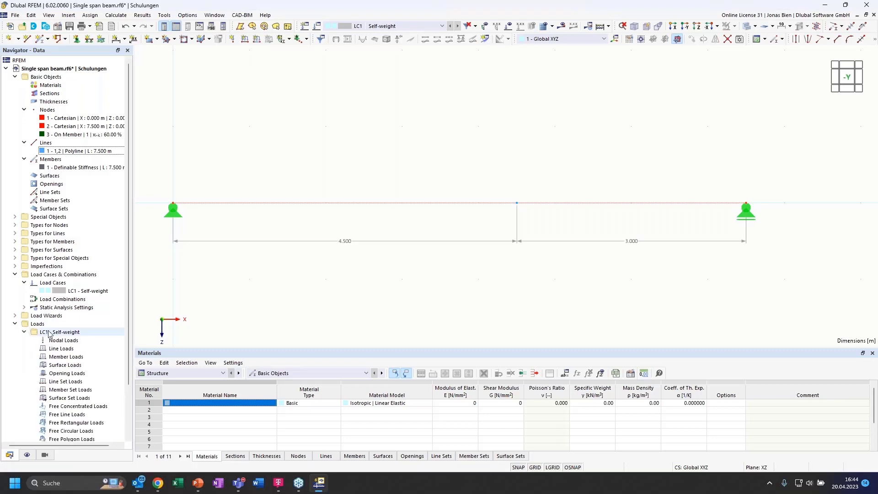
pyautogui.scroll(-1, 49, 334)
pyautogui.scroll(-1, 51, 315)
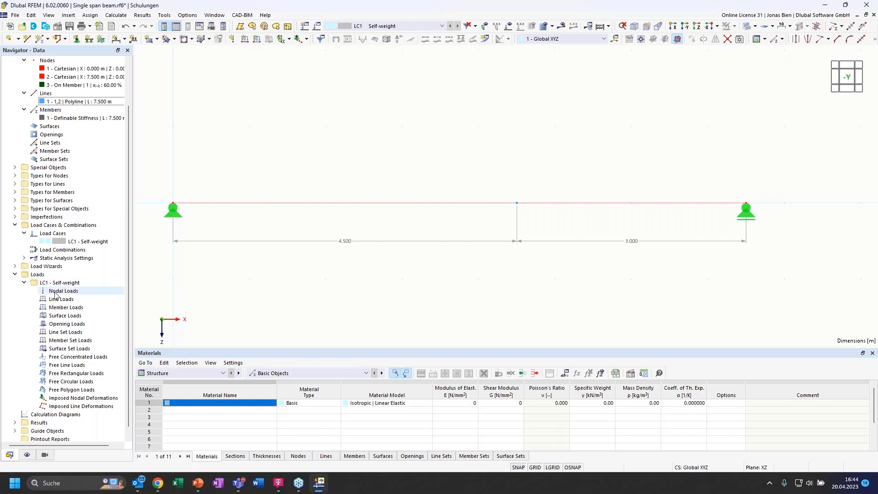
pyautogui.click(57, 292)
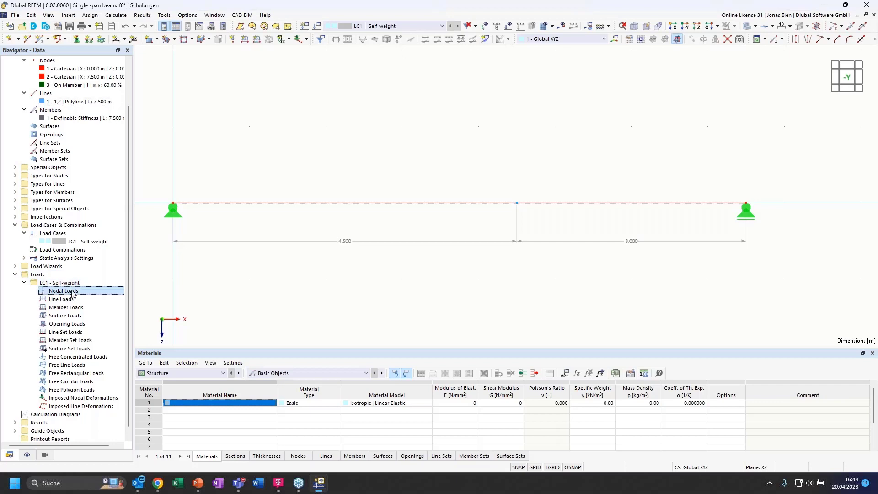
pyautogui.click(438, 28)
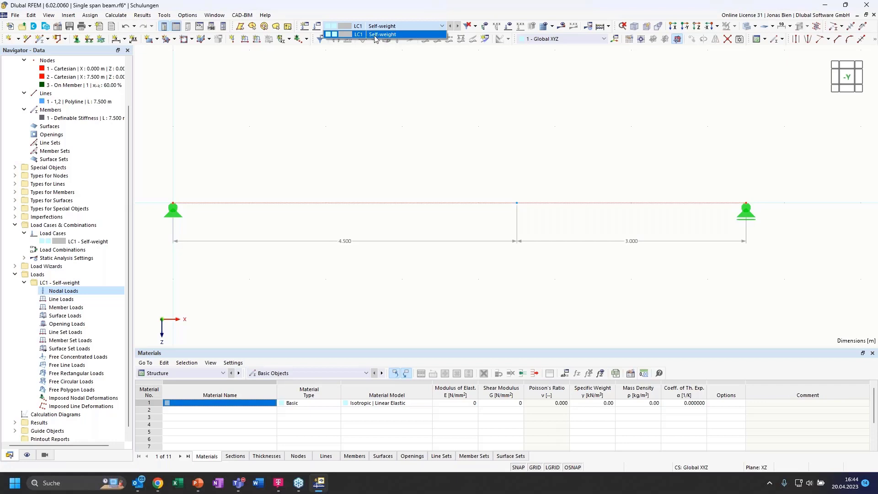
pyautogui.click(390, 35)
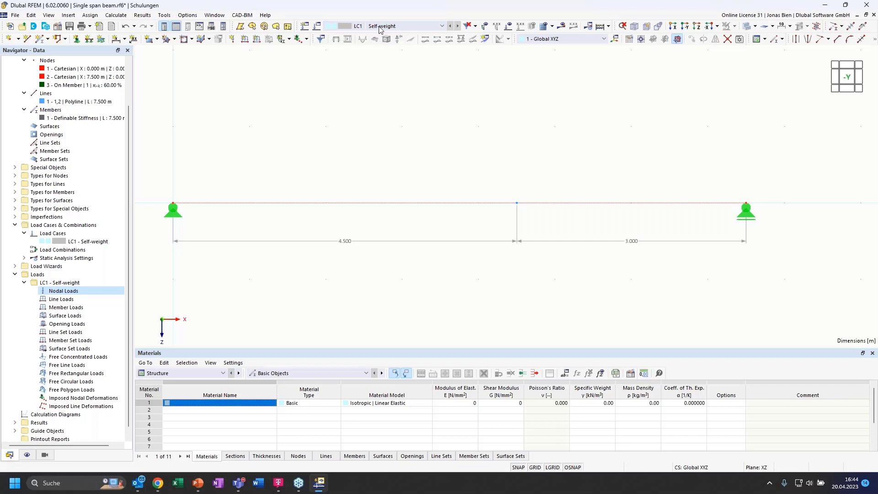
# Start a new nodal load in LC1 and assign it to the intermediate node 3 on the beam
pyautogui.click(234, 42)
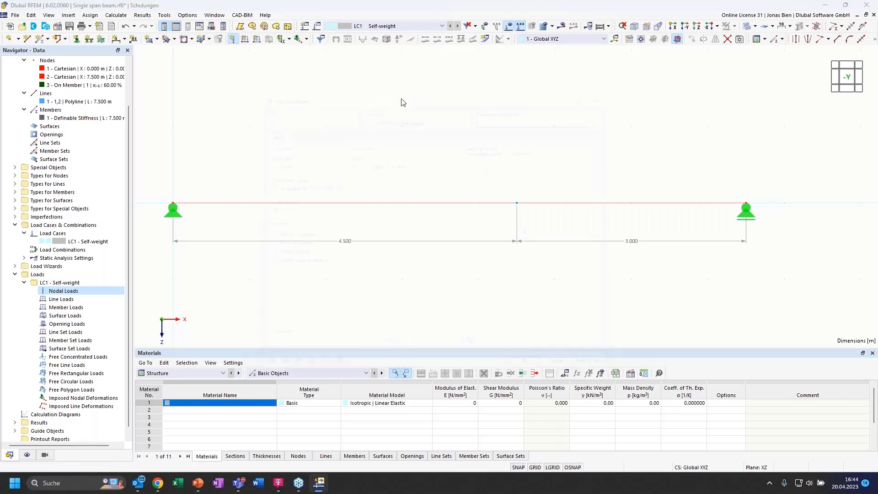
pyautogui.moveTo(486, 80); pyautogui.dragTo(377, 76)
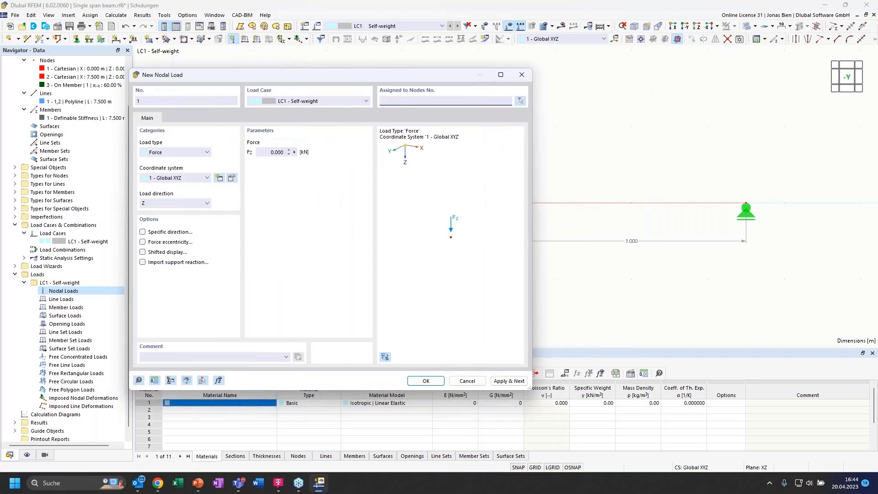
pyautogui.click(520, 100)
pyautogui.click(518, 204)
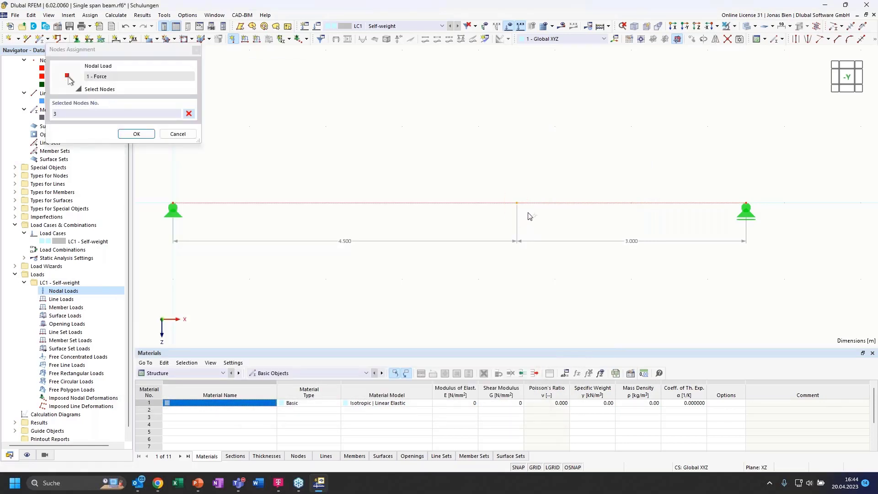
pyautogui.click(136, 134)
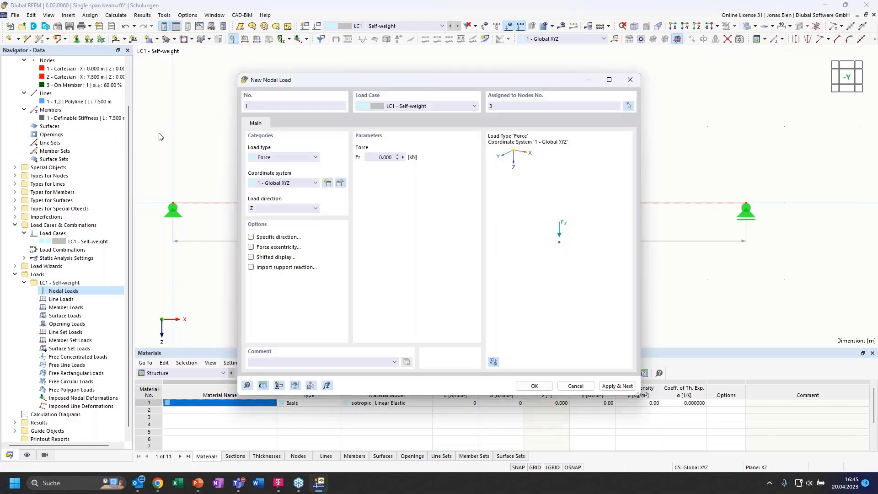
# Create the nodal load as a 10 kN force in direction Z of the Global XYZ coordinate system
pyautogui.click(376, 156)
pyautogui.moveTo(351, 82); pyautogui.dragTo(555, 202)
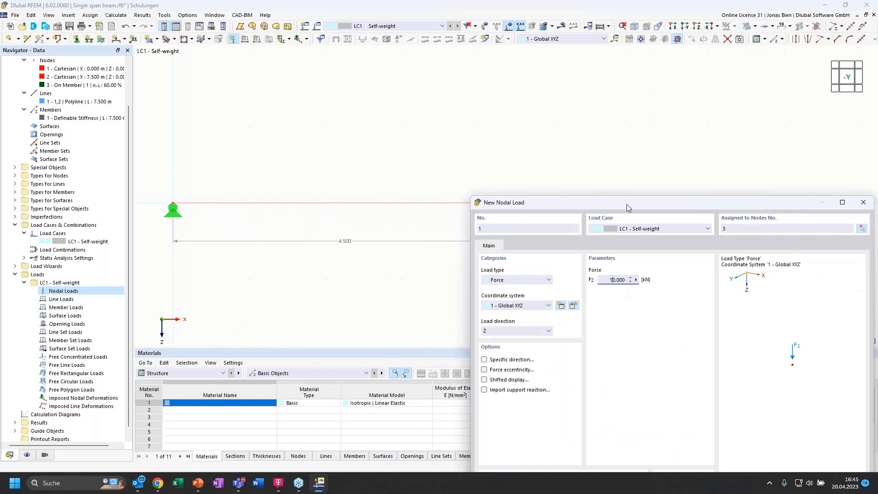
pyautogui.moveTo(627, 204); pyautogui.dragTo(622, 172)
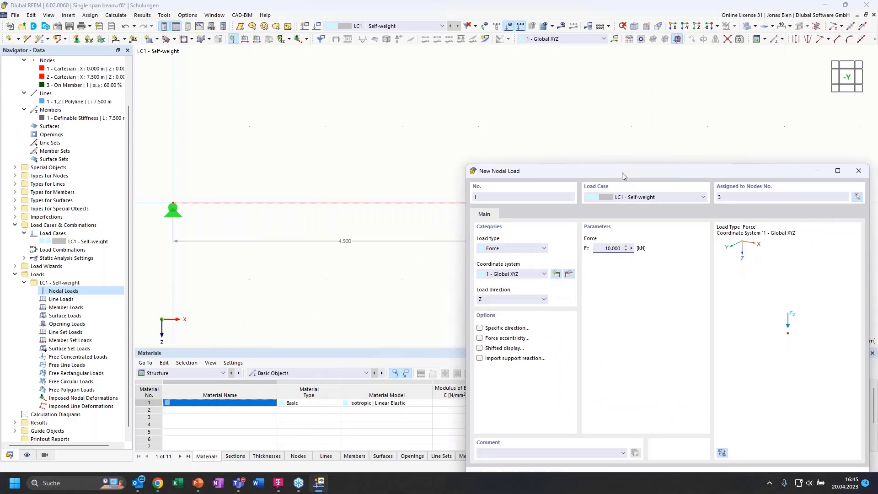
pyautogui.moveTo(622, 172); pyautogui.dragTo(488, 138)
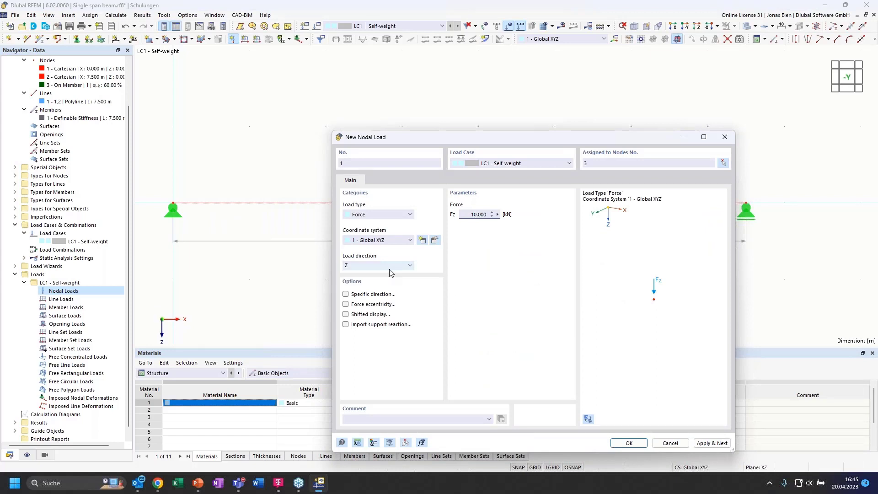
pyautogui.click(394, 241)
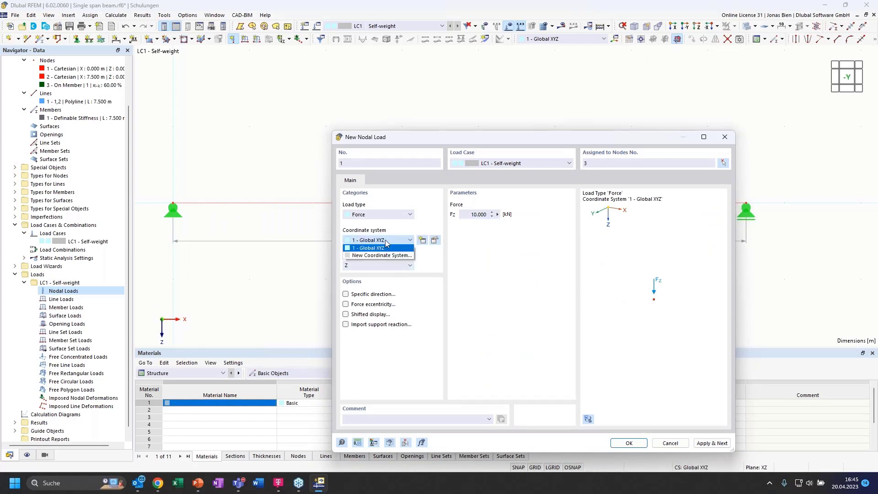
pyautogui.click(382, 248)
pyautogui.click(380, 215)
pyautogui.click(380, 215)
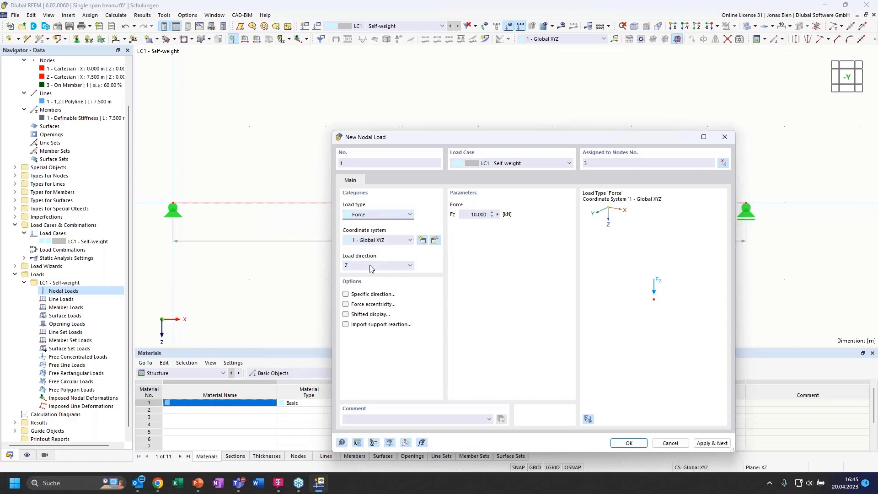
pyautogui.click(370, 265)
pyautogui.click(381, 265)
pyautogui.click(630, 444)
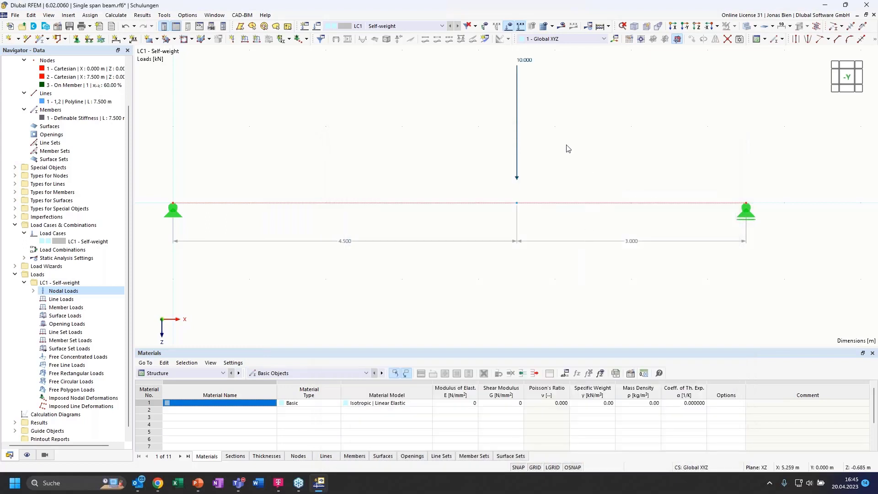
# Display the local axis system of member 1 to check its orientation, and switch the display off again
pyautogui.middleClick(584, 147)
pyautogui.middleClick(584, 146)
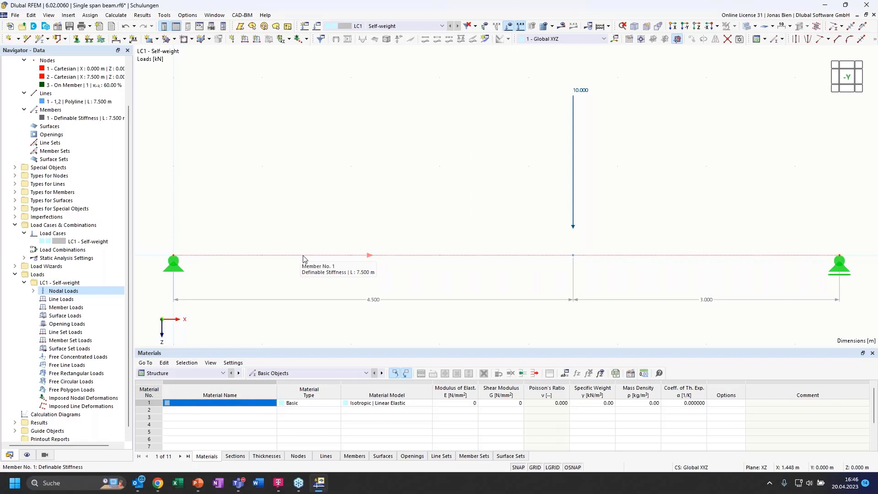
pyautogui.rightClick(382, 257)
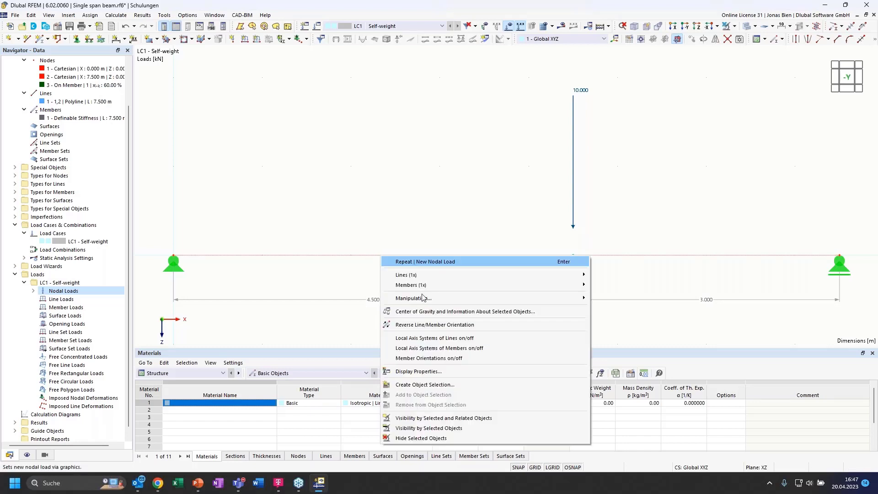
pyautogui.click(435, 349)
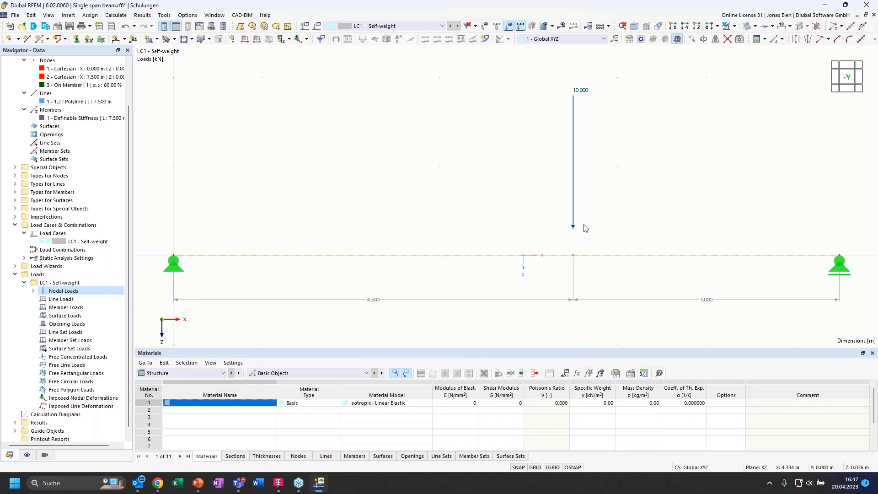
pyautogui.rightClick(497, 260)
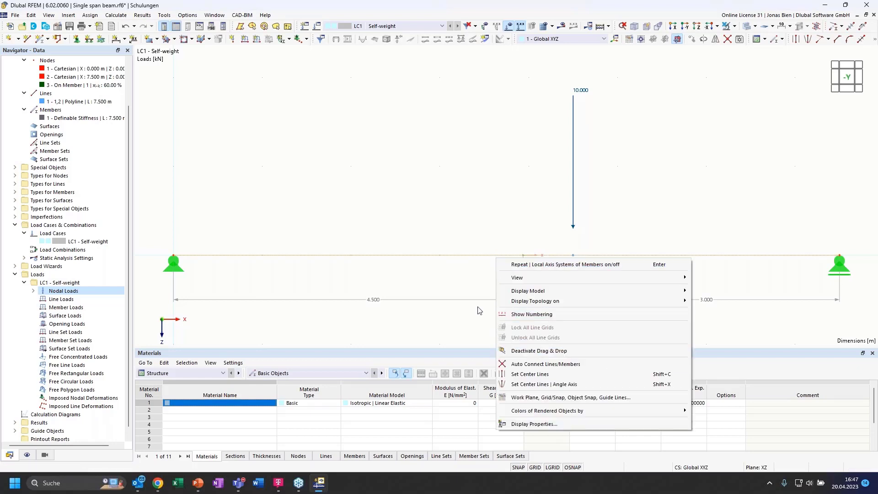
pyautogui.rightClick(475, 280)
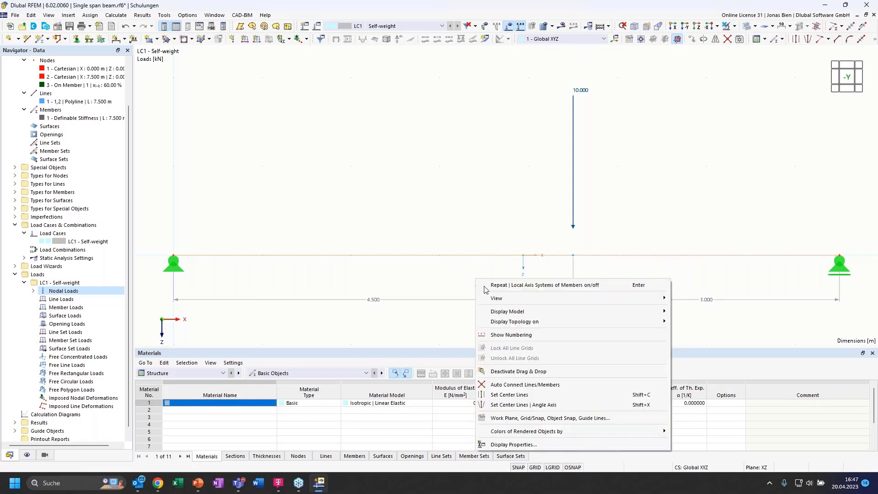
pyautogui.rightClick(523, 257)
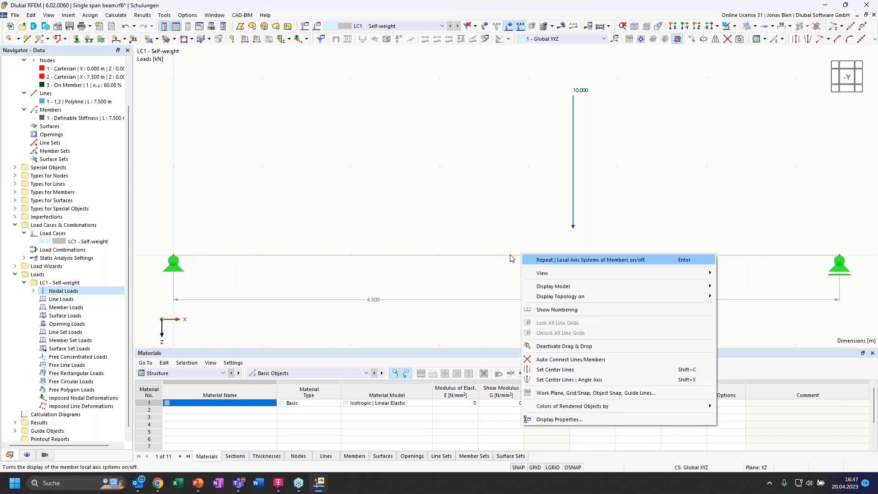
pyautogui.rightClick(511, 255)
pyautogui.click(554, 347)
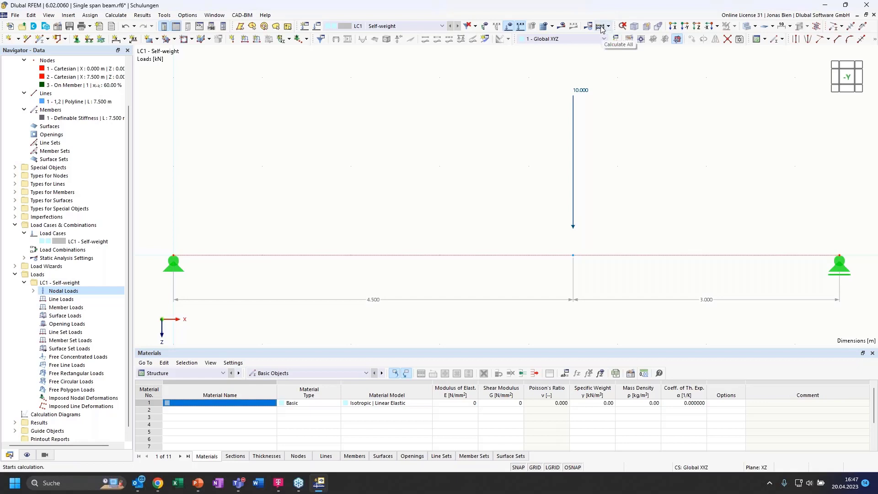
# Calculate load case LC1 and inspect the beam's global deformation in the results view
pyautogui.click(116, 15)
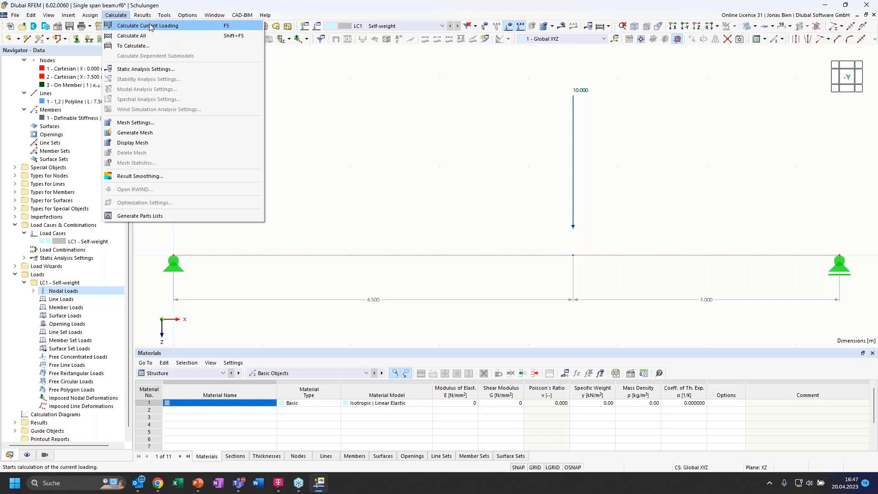
pyautogui.click(546, 76)
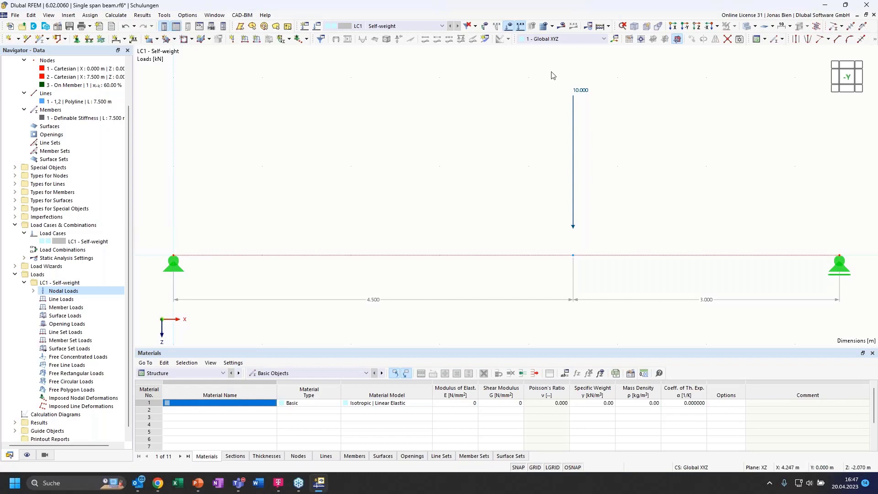
pyautogui.click(562, 28)
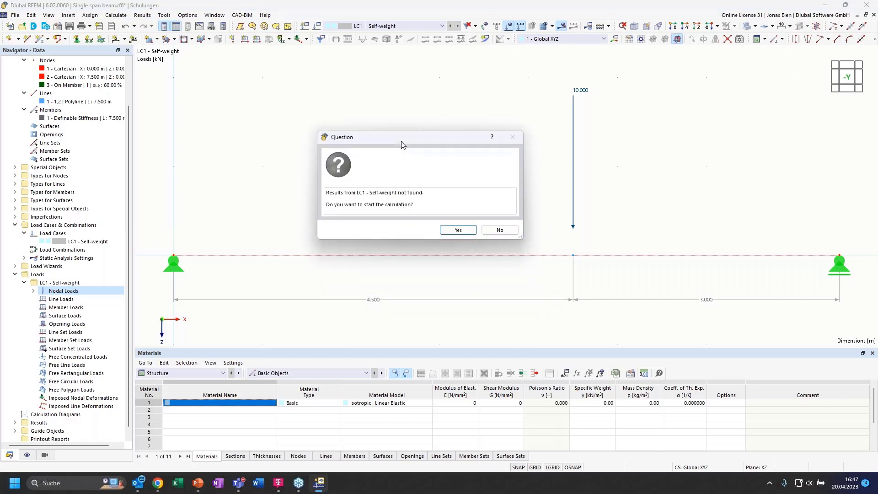
pyautogui.click(456, 230)
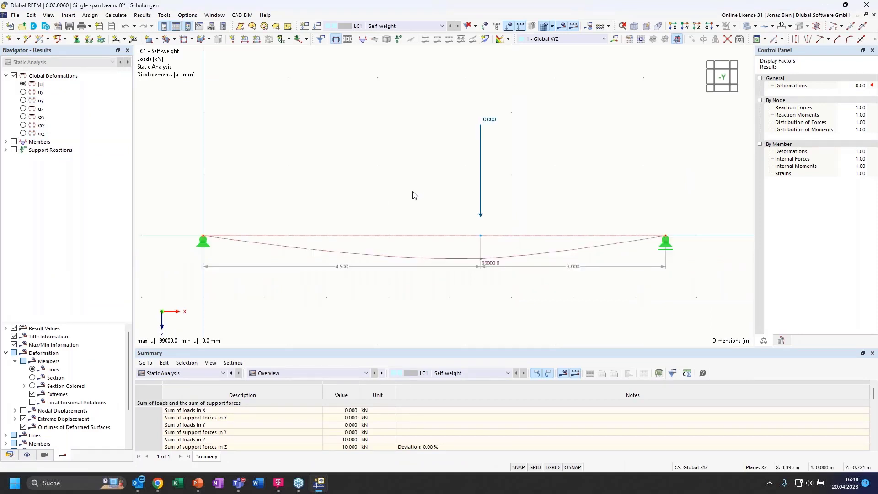
pyautogui.scroll(-3, 414, 192)
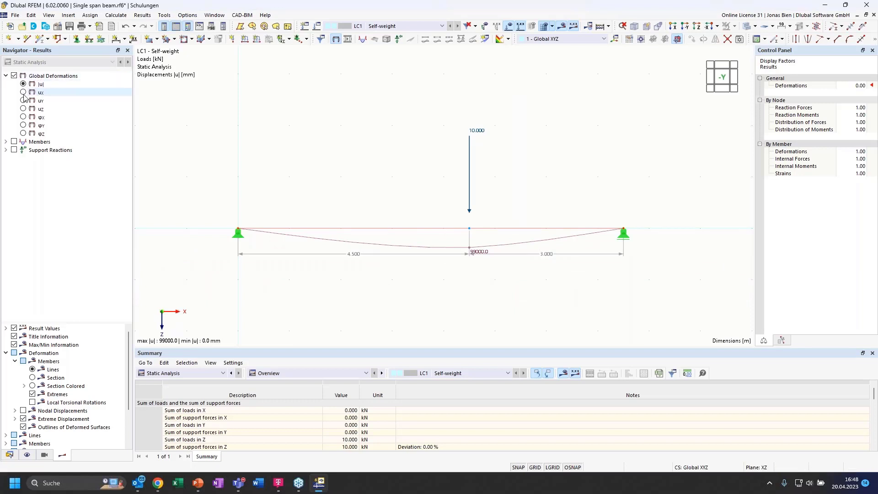
pyautogui.scroll(1, 437, 225)
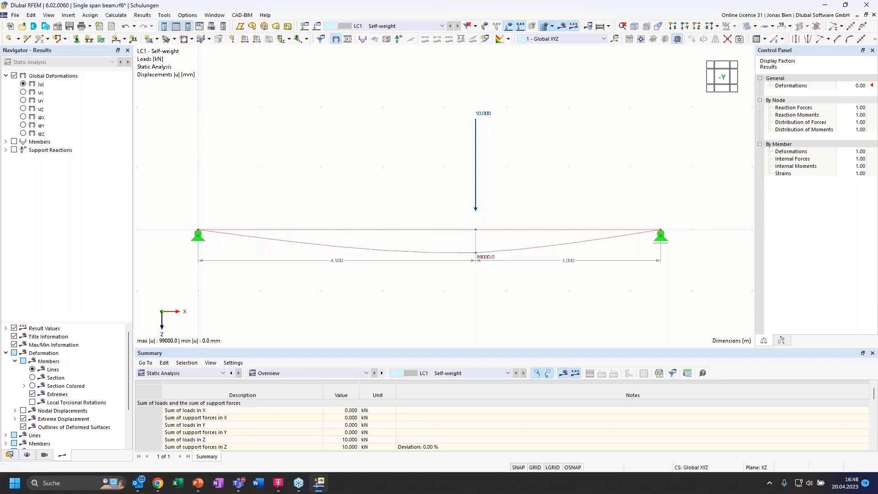
# Browse the member local deformations and internal forces, and display the shear force Vz diagram along the beam
pyautogui.click(6, 141)
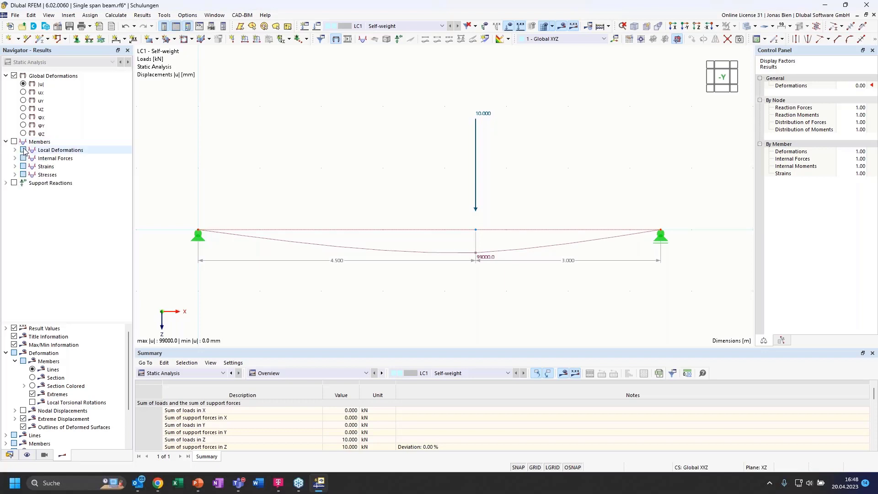
pyautogui.click(14, 149)
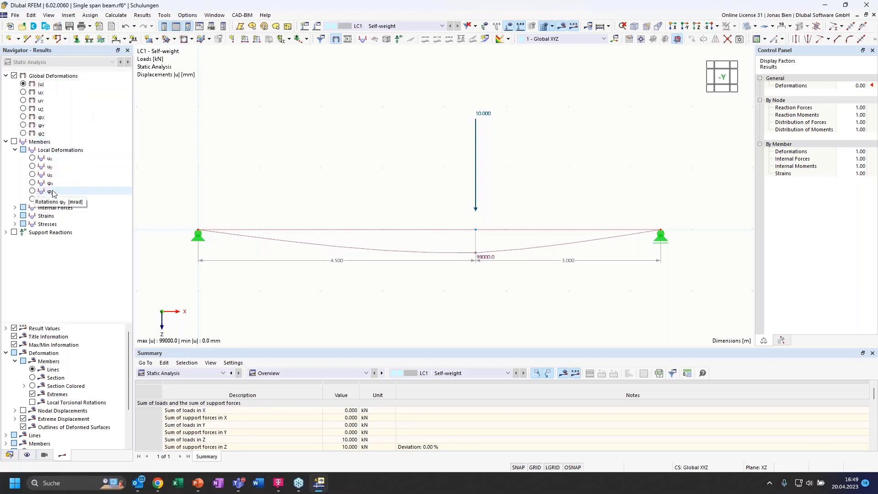
pyautogui.click(15, 150)
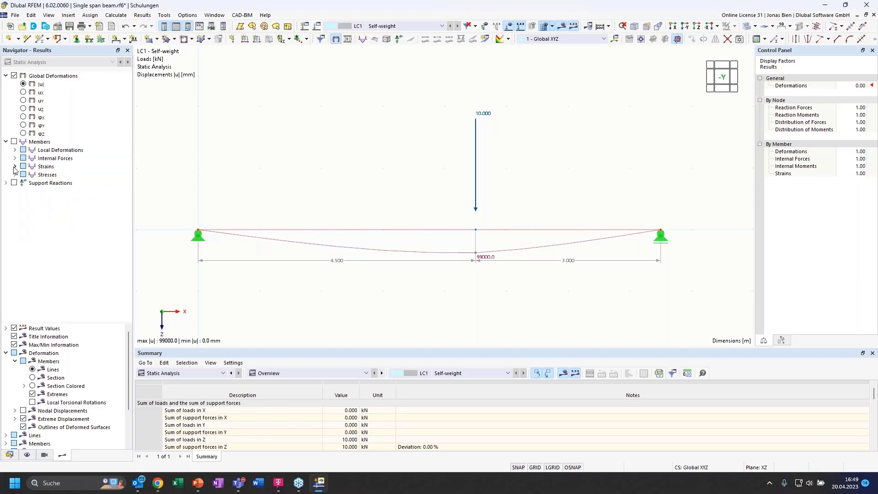
pyautogui.click(14, 158)
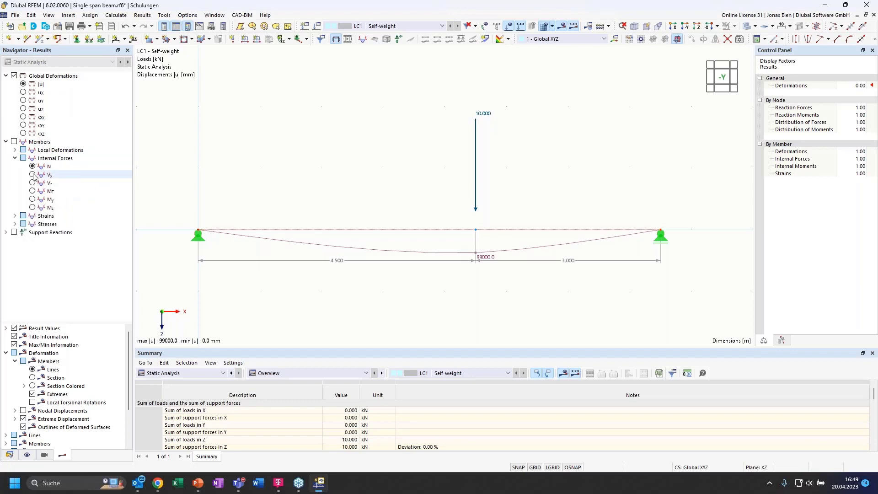
pyautogui.click(32, 182)
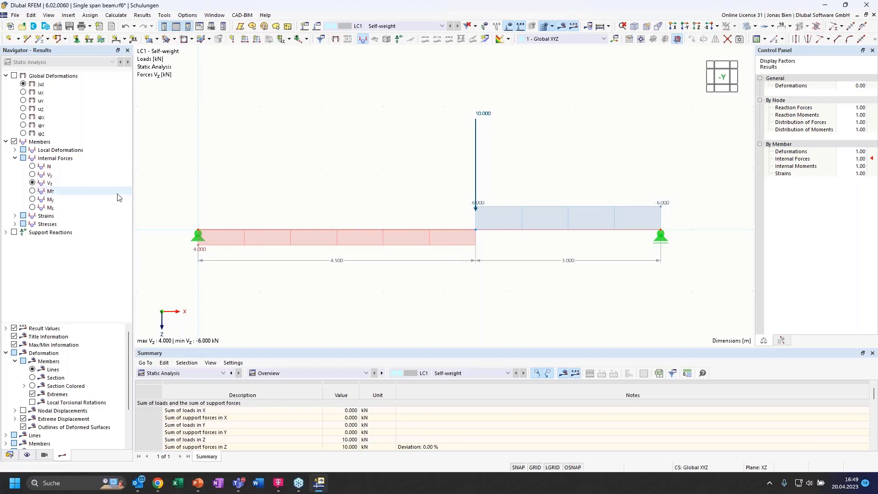
# Examine the beam's bending moment My, support reactions, shear force Vz and global deformation |u|, ending on the shear force Vz diagram
pyautogui.click(38, 200)
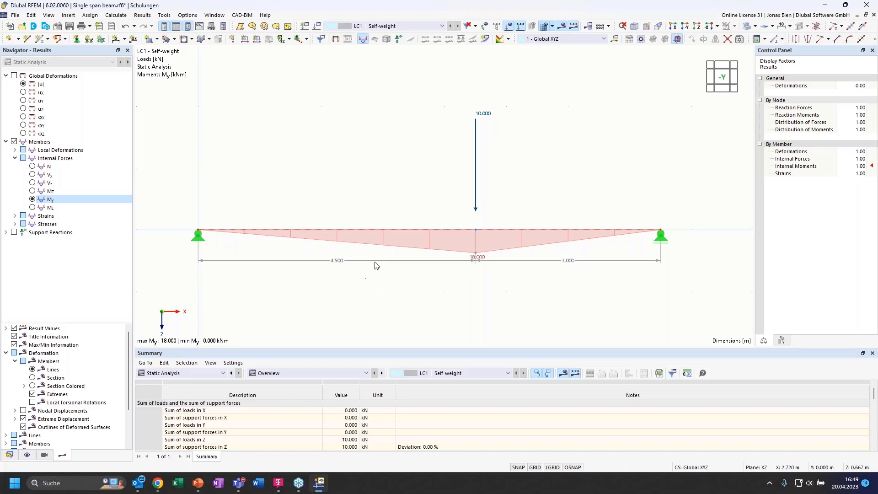
pyautogui.click(14, 233)
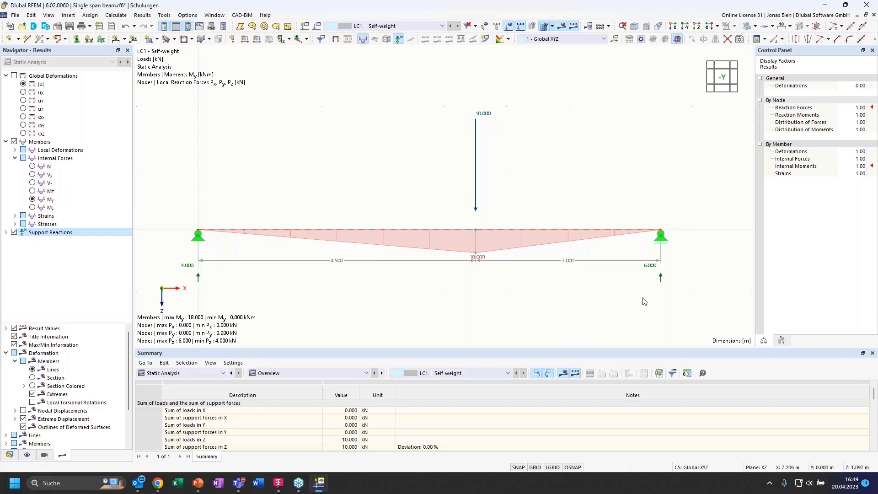
pyautogui.click(32, 182)
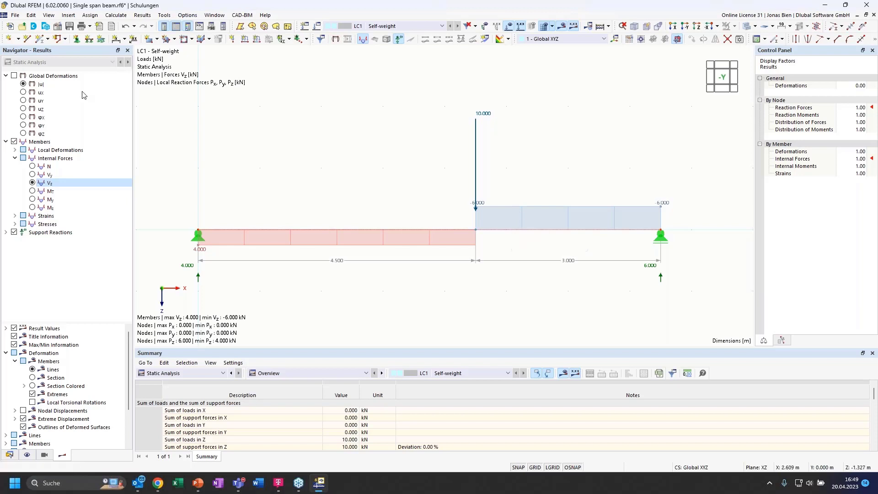
pyautogui.click(24, 83)
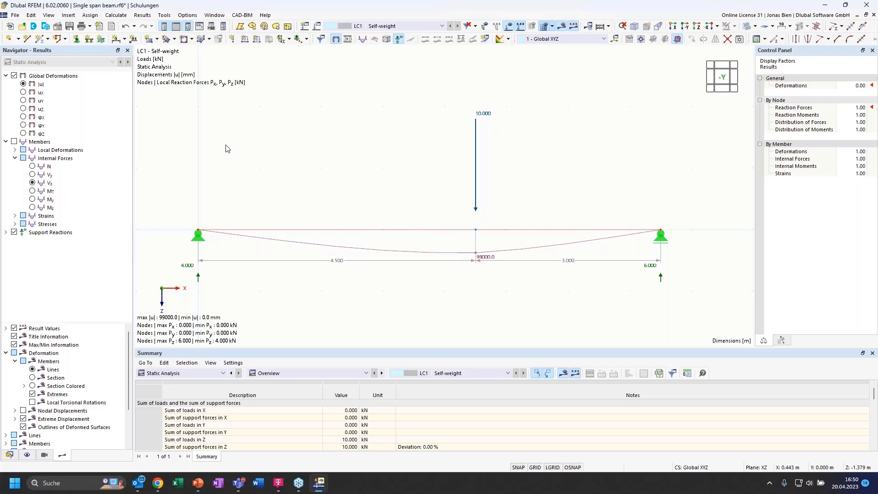
pyautogui.click(32, 183)
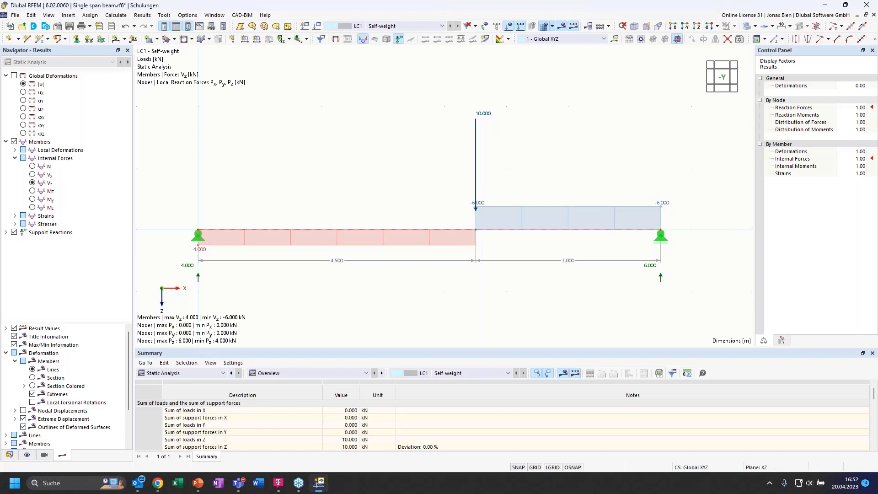
pyautogui.hotkey('alt', 'Tab')
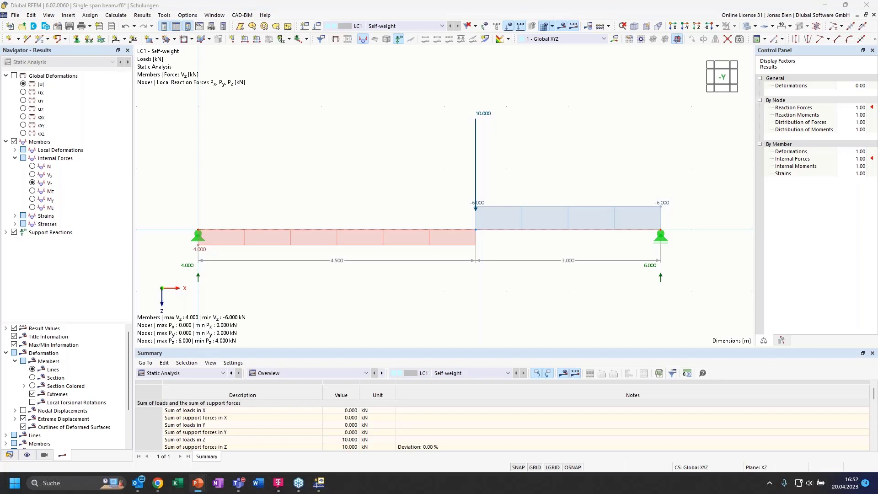
pyautogui.moveTo(320, 481)
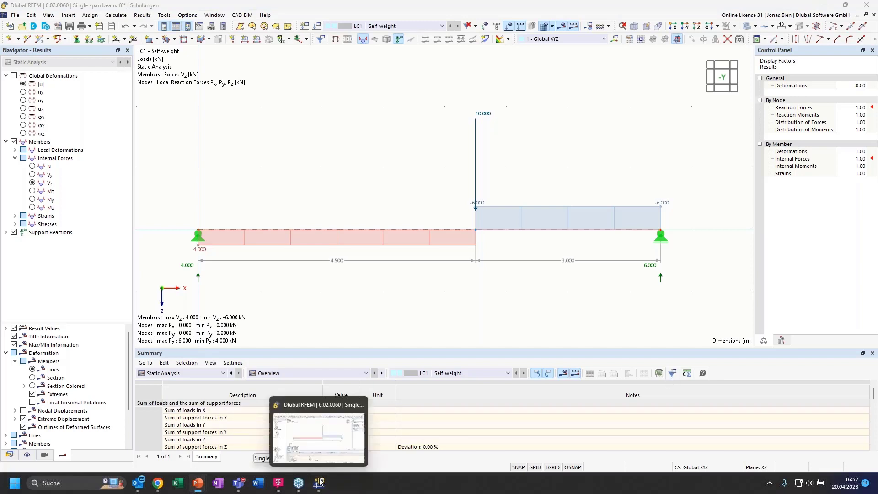
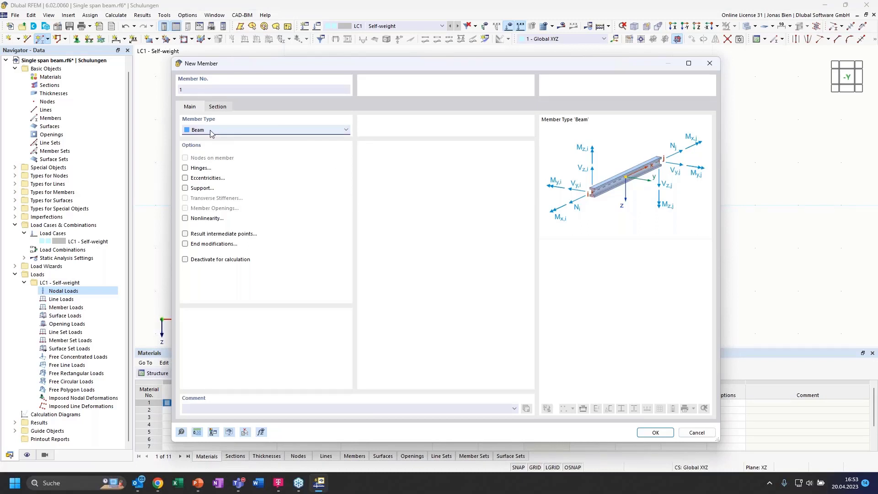
# Start a new section for the beam-type member 1 and open the library of standardized steel I-sections
pyautogui.click(216, 107)
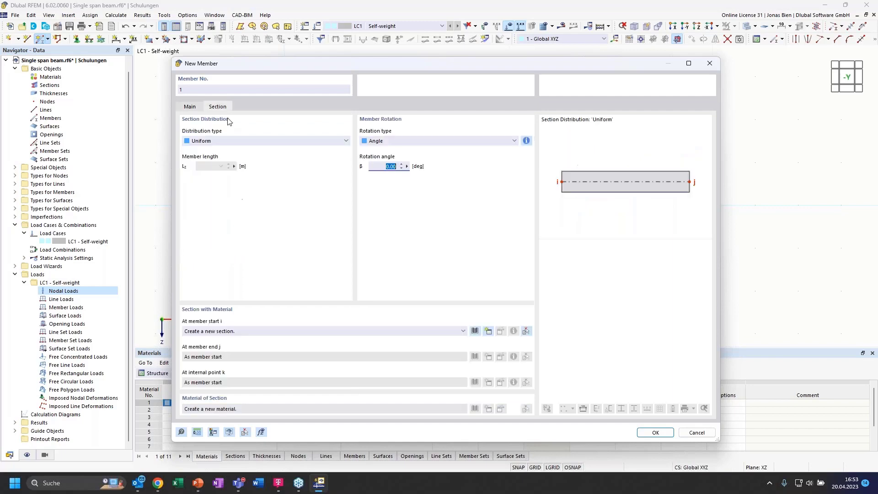
pyautogui.click(196, 108)
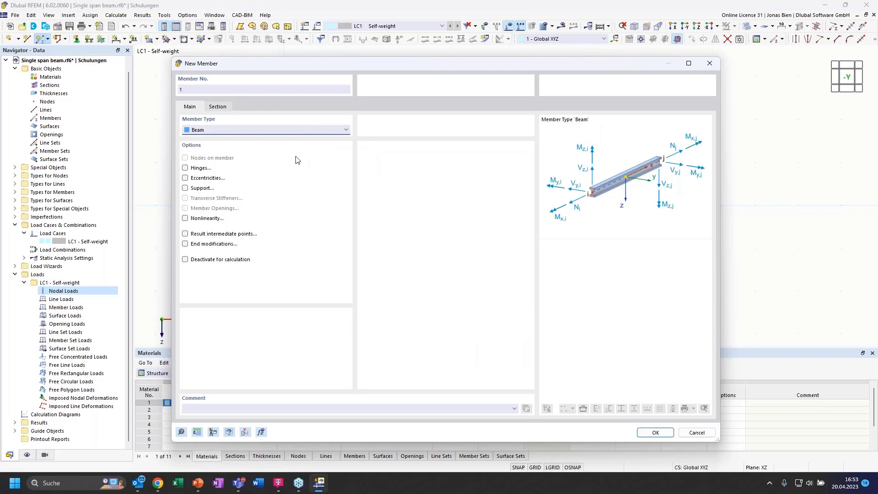
pyautogui.click(218, 109)
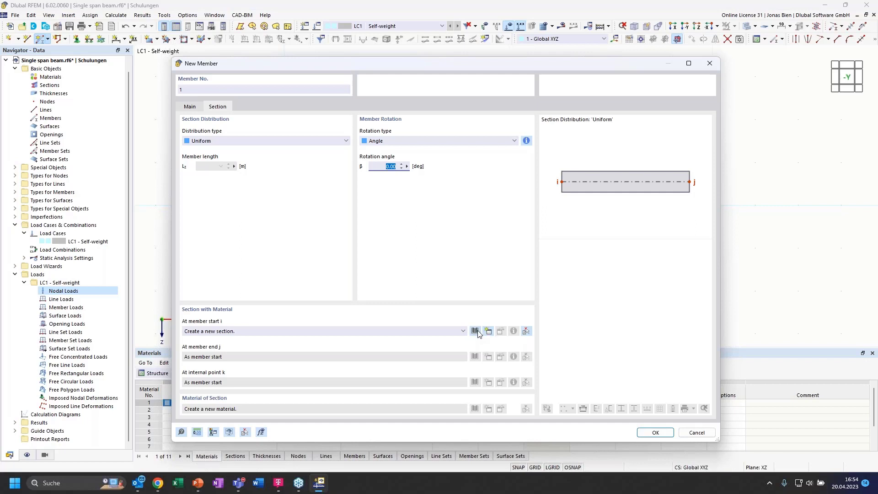
pyautogui.click(429, 334)
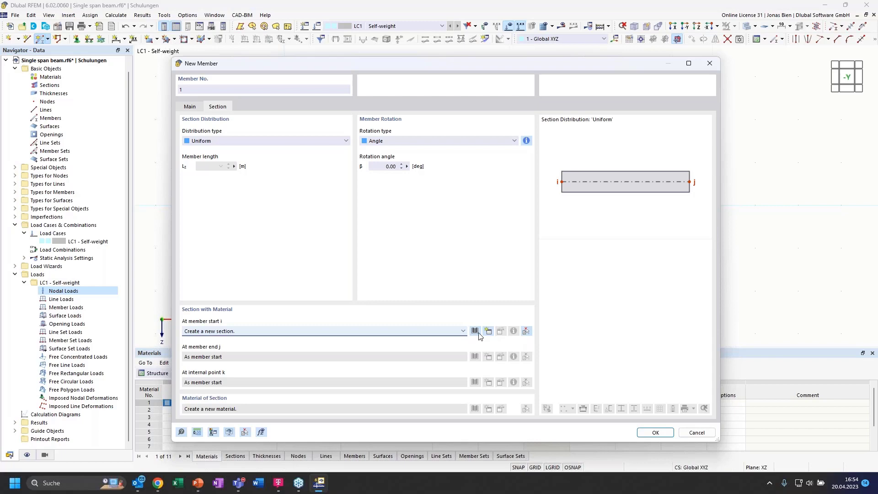
pyautogui.click(488, 331)
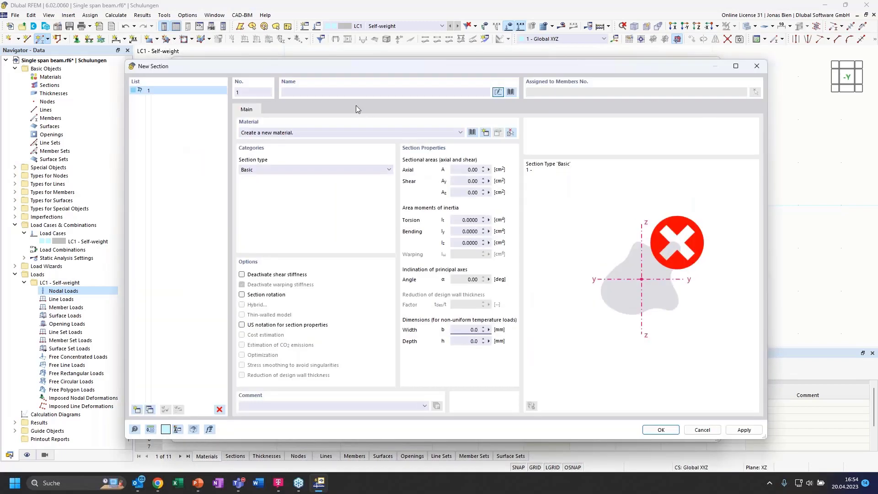
pyautogui.click(412, 91)
pyautogui.click(511, 93)
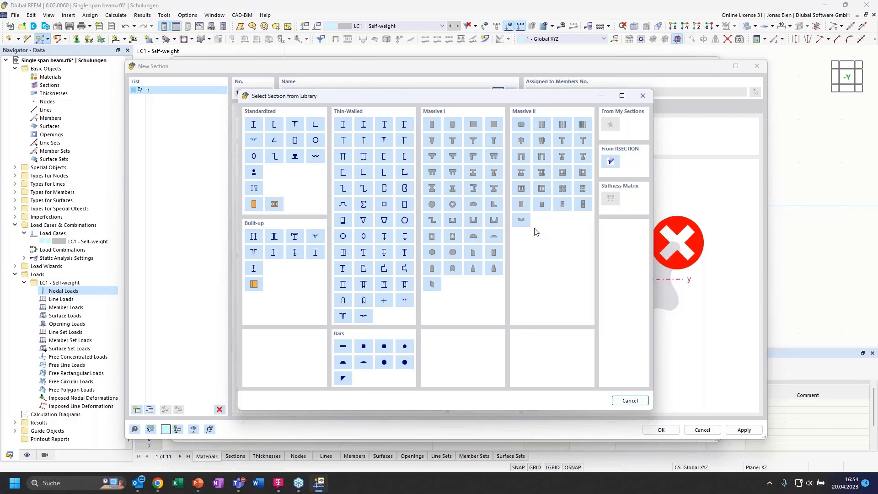
pyautogui.click(252, 125)
pyautogui.click(255, 125)
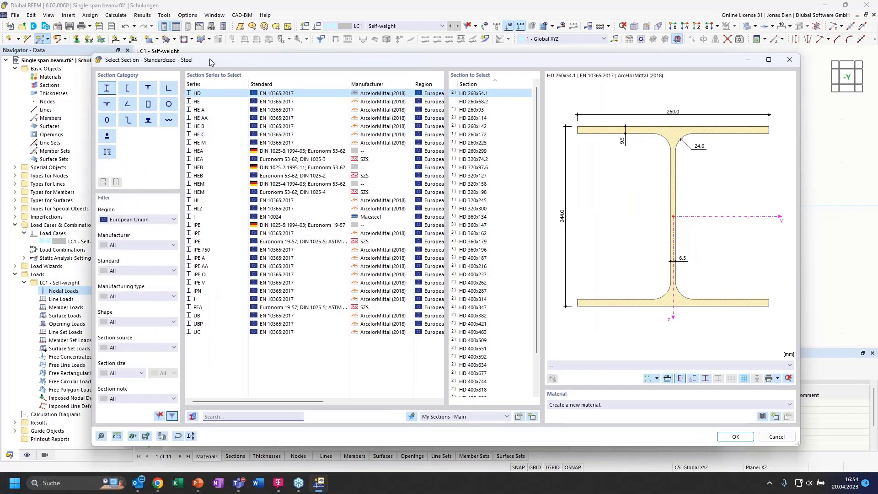
# Select section HEB 300 from the DIN 1025-2:1995-11 HEB series, with the region filter set to European Union
pyautogui.moveTo(206, 60); pyautogui.dragTo(245, 74)
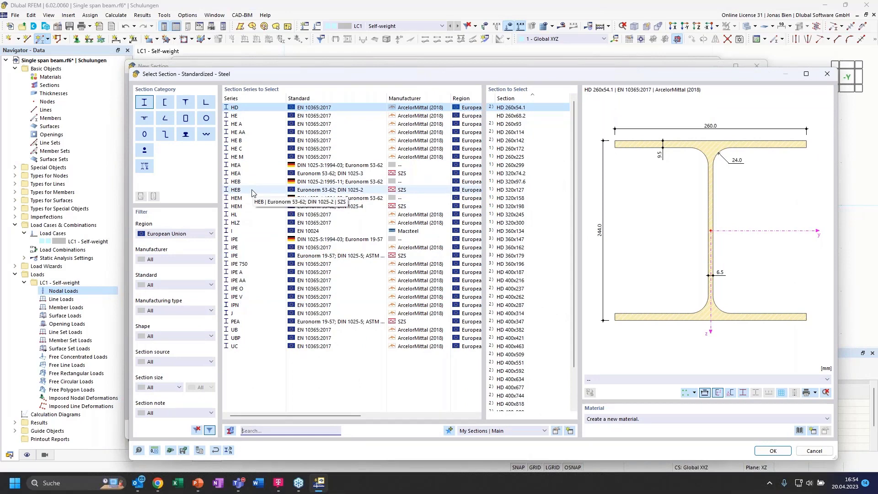
pyautogui.click(160, 234)
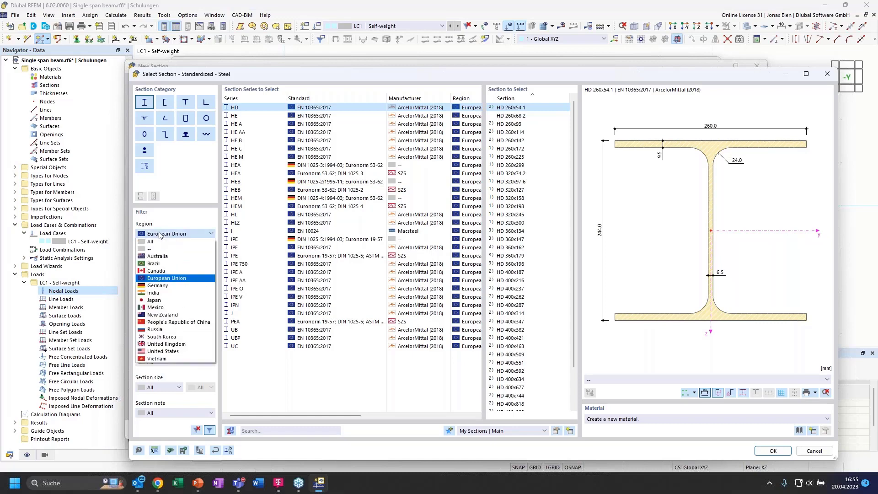
pyautogui.click(156, 279)
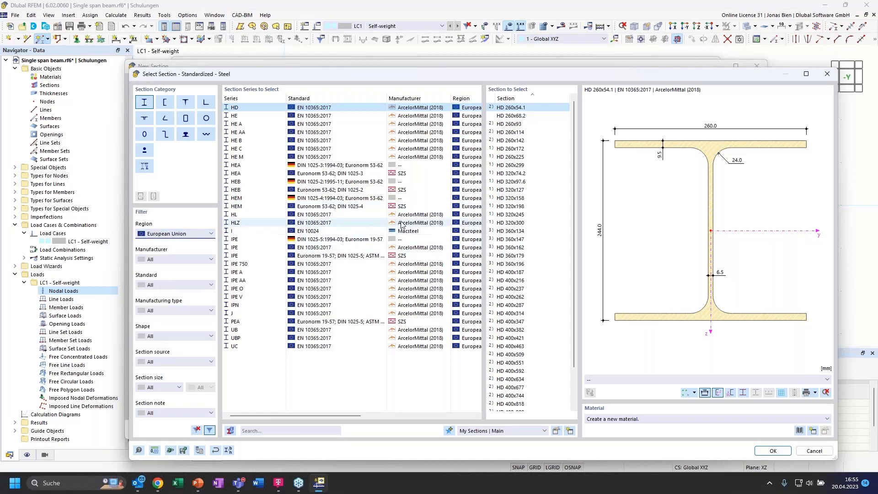
pyautogui.moveTo(328, 76); pyautogui.dragTo(309, 62)
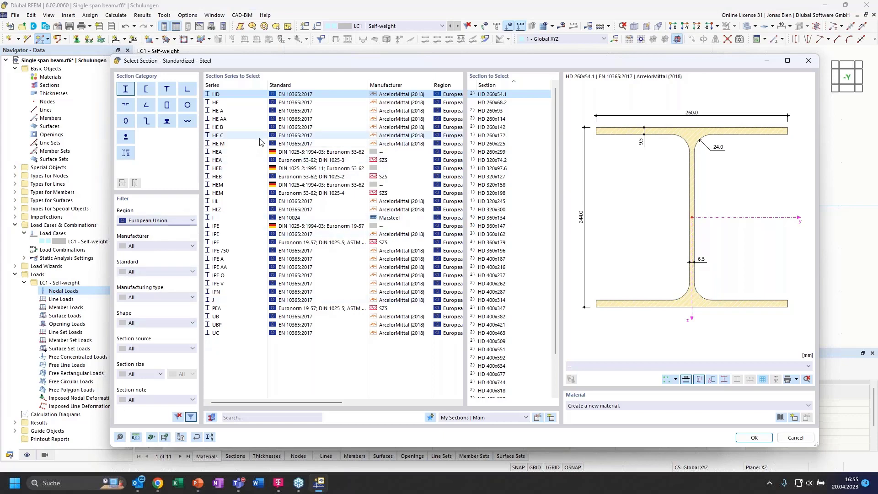
pyautogui.click(245, 169)
pyautogui.click(488, 177)
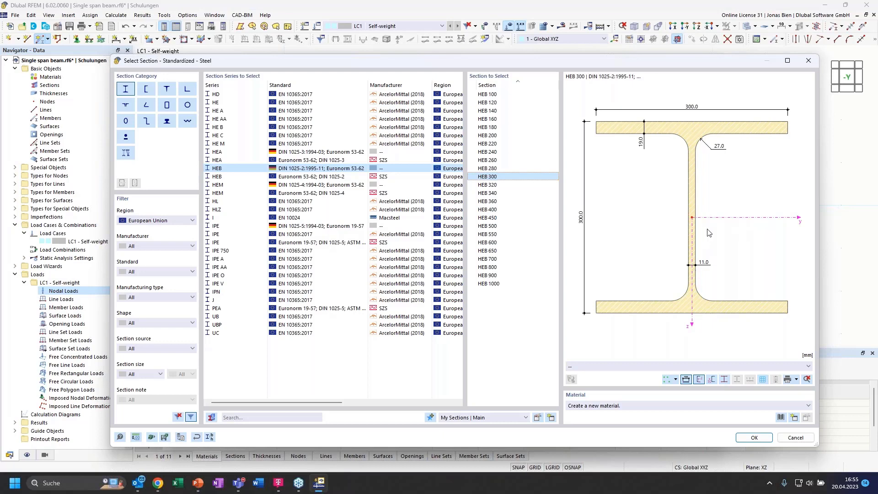
# Create material S235JR for the section from the material library, filtered by Steel and standard EN 10025-2:2019-10
pyautogui.click(625, 409)
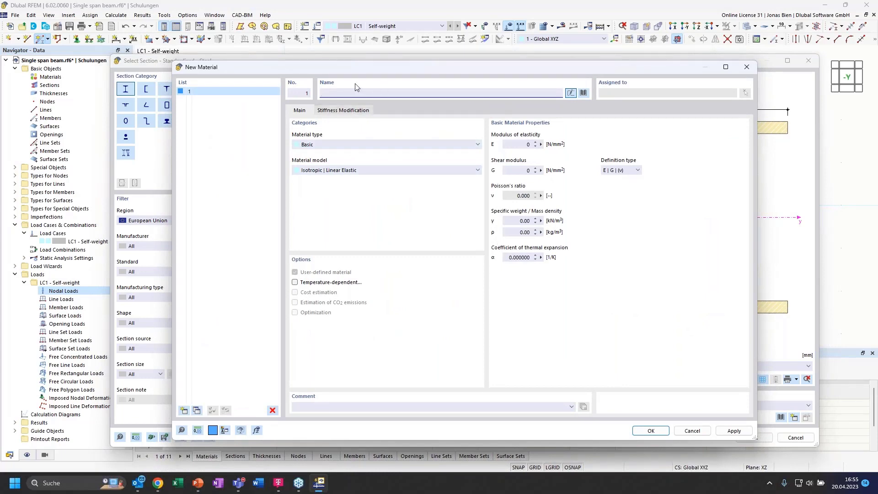
pyautogui.moveTo(430, 70); pyautogui.dragTo(419, 68)
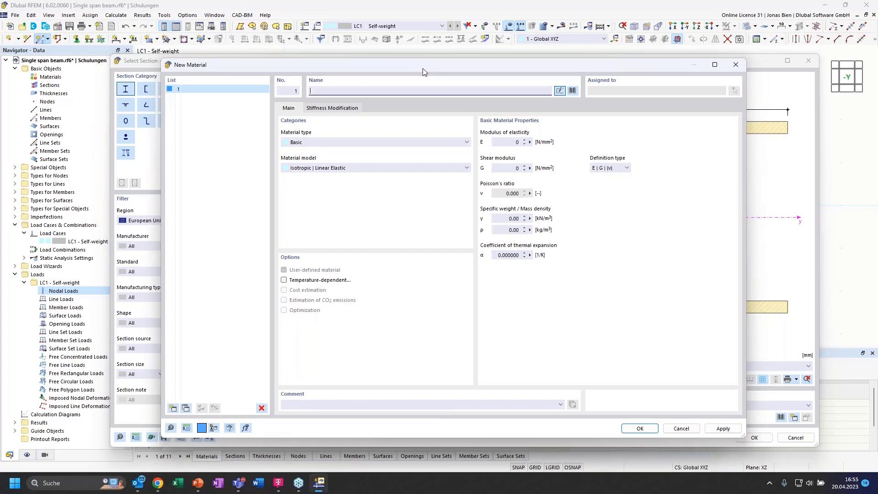
pyautogui.click(572, 91)
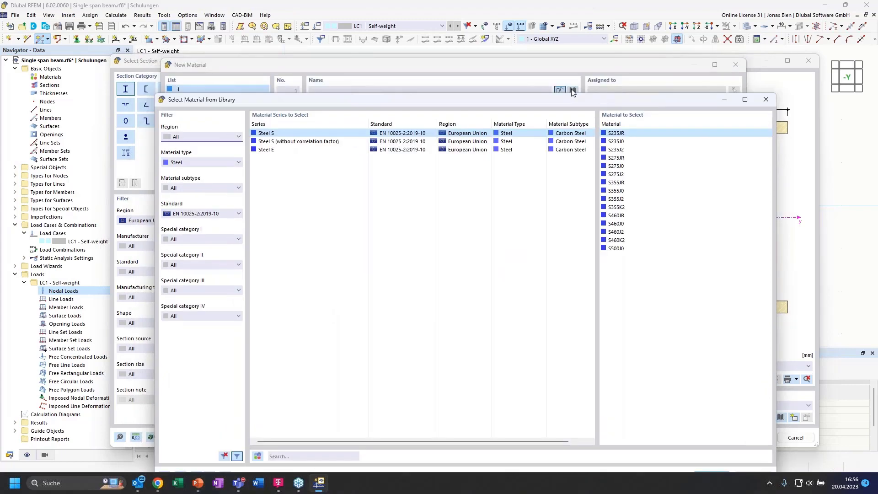
pyautogui.moveTo(551, 100); pyautogui.dragTo(541, 71)
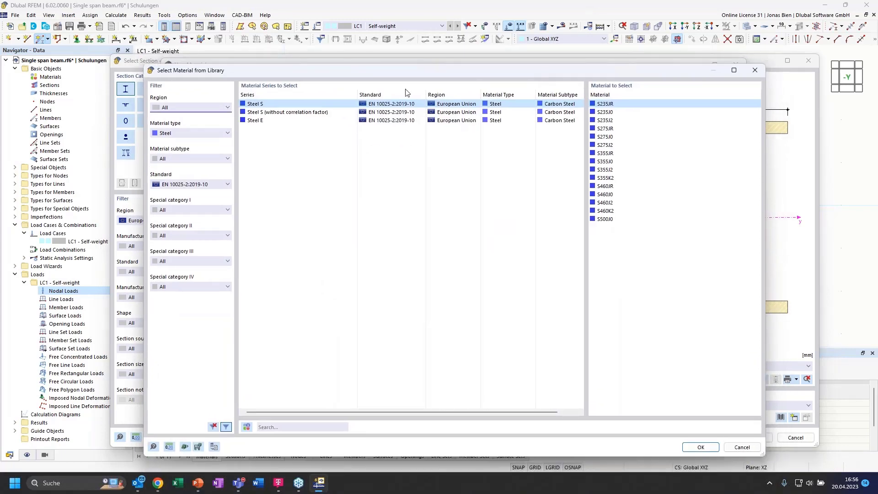
pyautogui.click(187, 134)
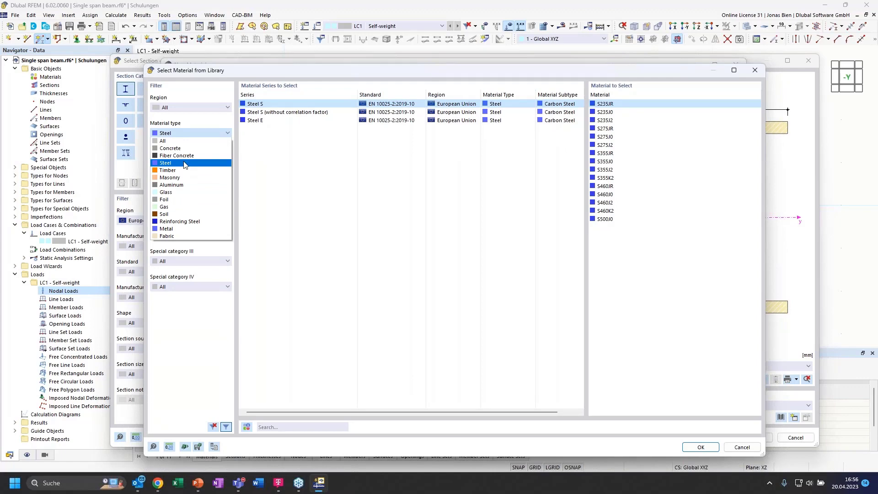
pyautogui.click(185, 163)
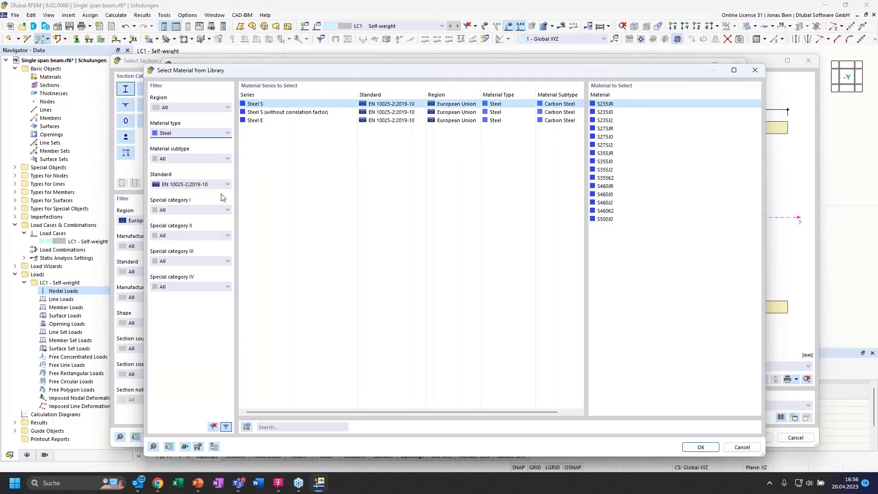
pyautogui.click(218, 184)
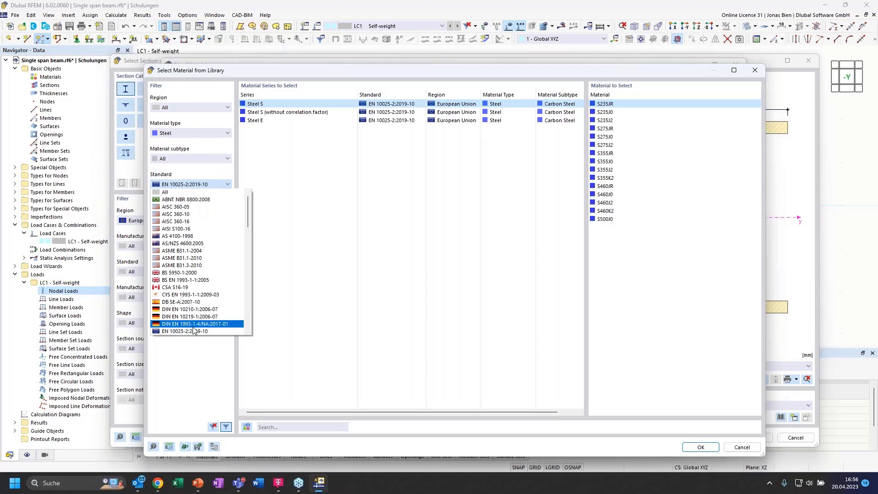
pyautogui.scroll(-1, 196, 321)
pyautogui.click(201, 310)
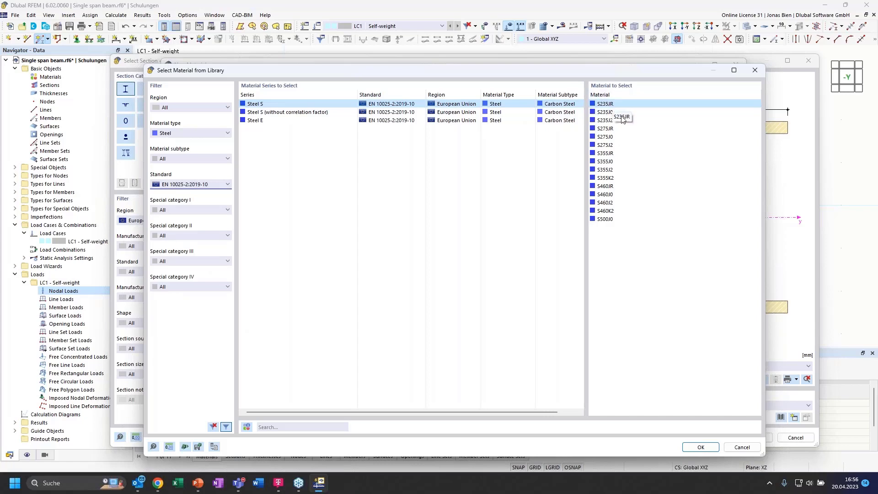
pyautogui.click(703, 447)
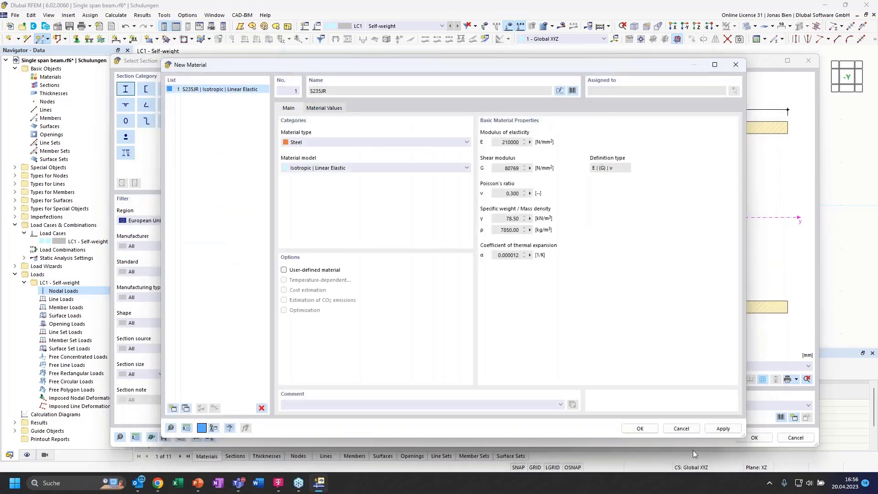
pyautogui.click(645, 432)
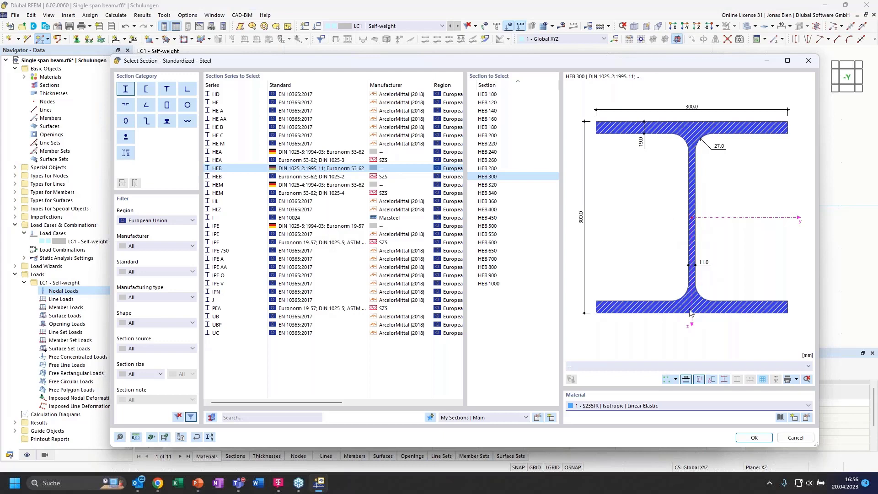
# Assign the HEB 300 section in S235JR to the new member and draw it from the origin to X 5.000 m, Z 0.000 m
pyautogui.click(755, 438)
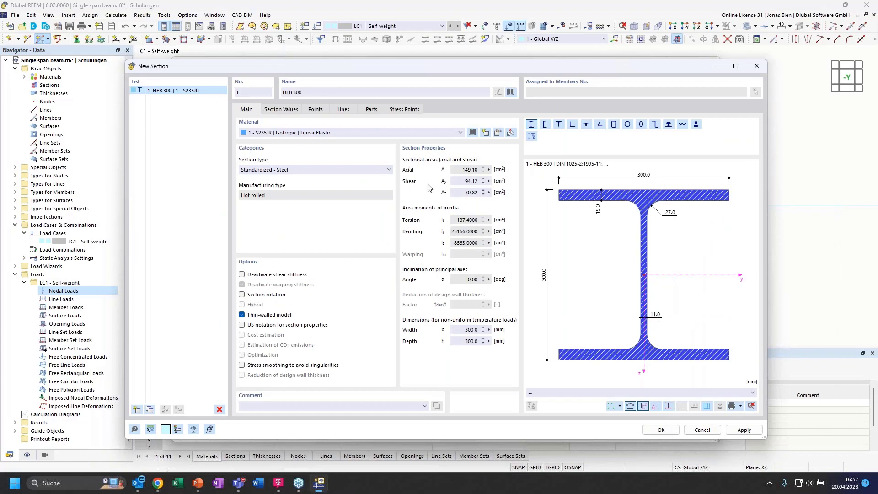
pyautogui.click(658, 431)
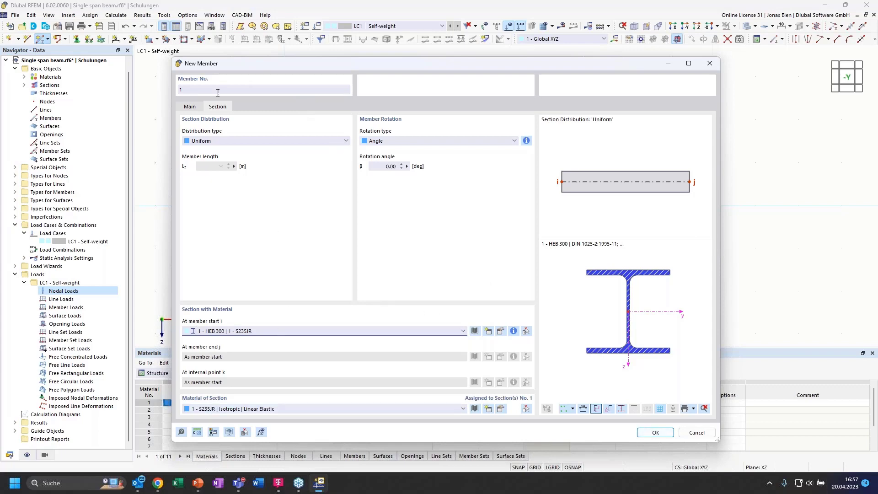
pyautogui.click(641, 429)
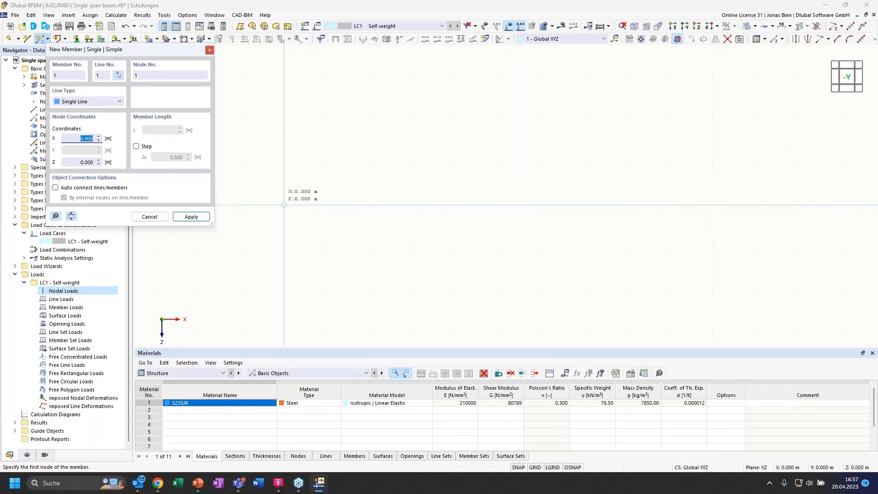
pyautogui.click(284, 205)
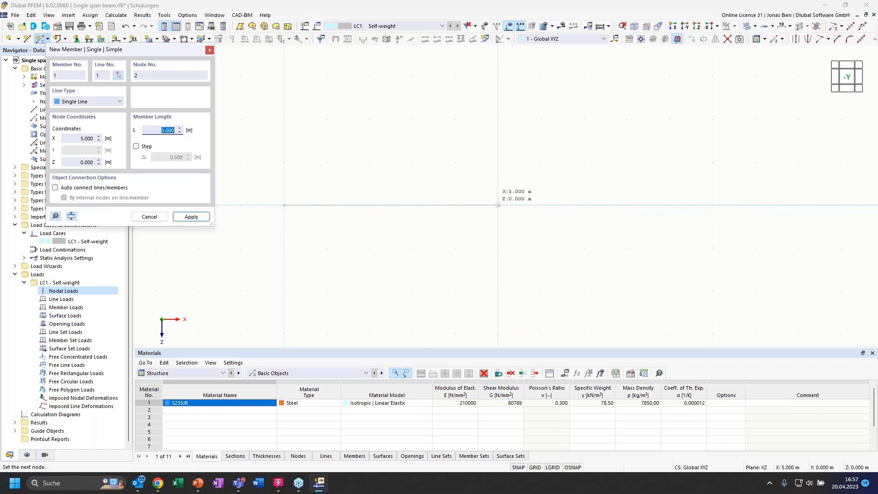
pyautogui.click(498, 205)
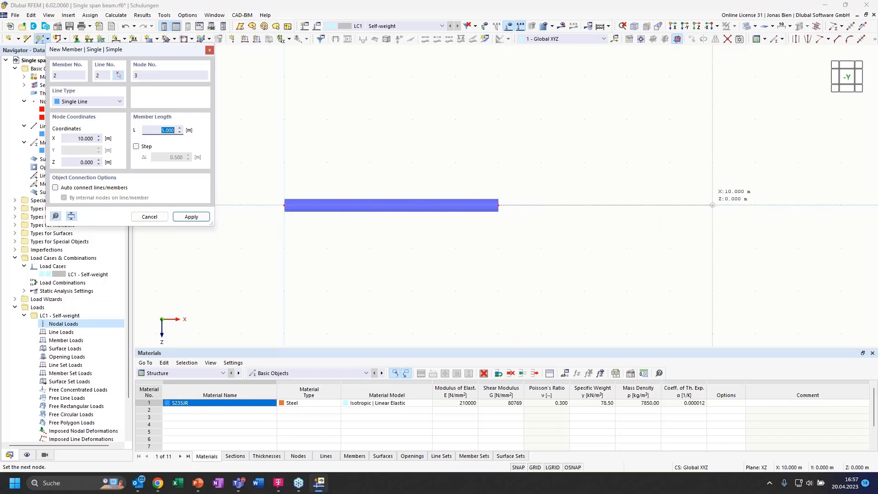
# Add a second HEB 300 member continuing from the first beam's end to X 10.000 m, Z 0.000 m
pyautogui.click(712, 205)
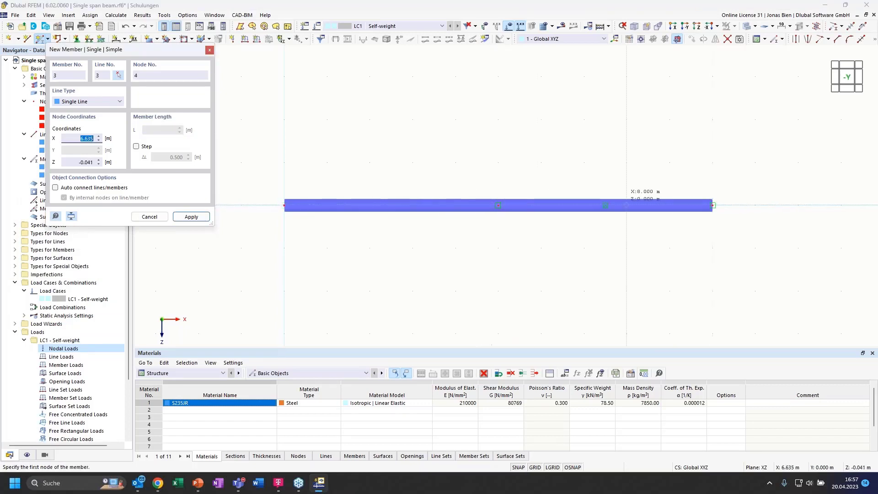
pyautogui.press('Escape')
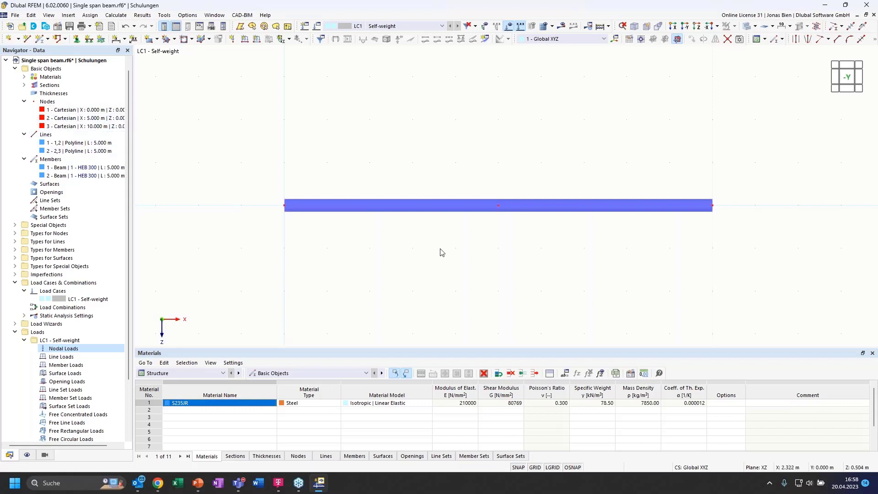
# Display the model in solid mode and examine the I-section at the beam's start
pyautogui.keyDown('ctrl'); pyautogui.moveTo(467, 261); pyautogui.dragTo(485, 270, button='middle'); pyautogui.keyUp('ctrl')
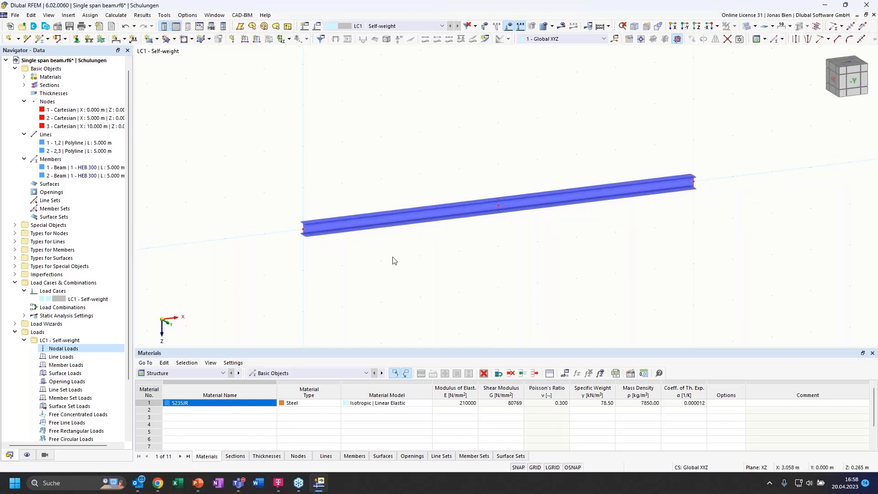
pyautogui.scroll(2, 346, 239)
pyautogui.scroll(4, 287, 214)
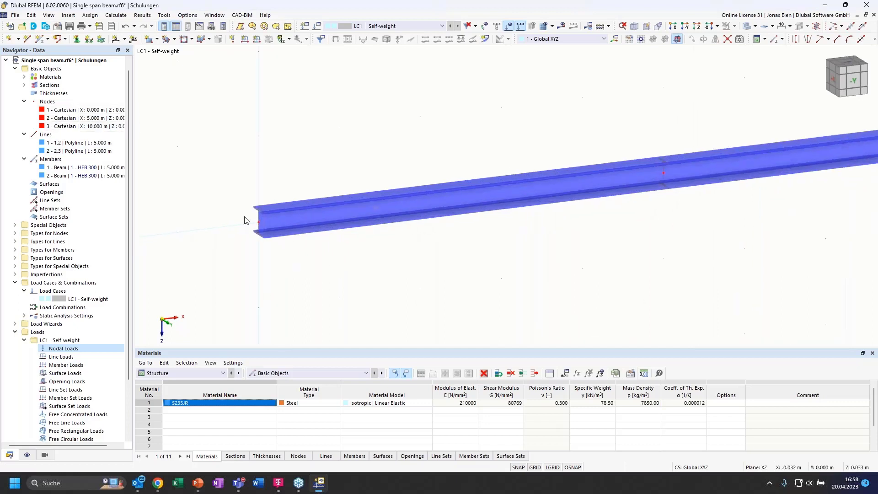
pyautogui.click(747, 27)
pyautogui.click(748, 26)
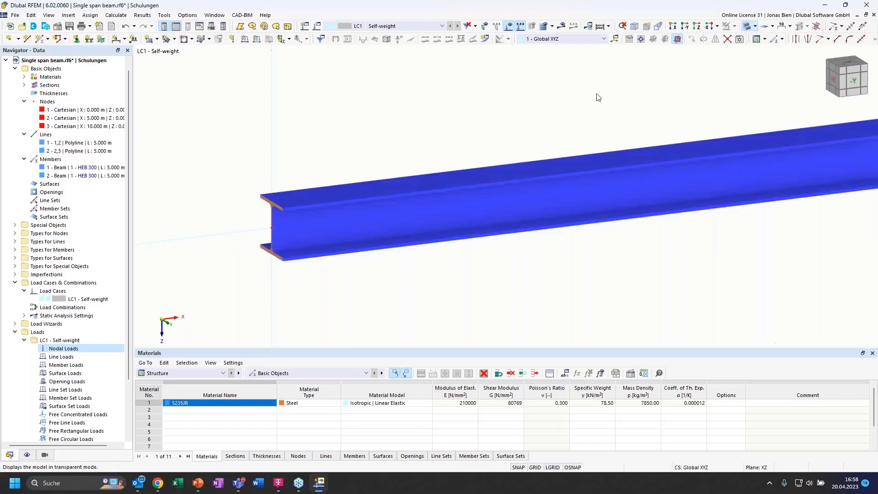
pyautogui.scroll(3, 286, 229)
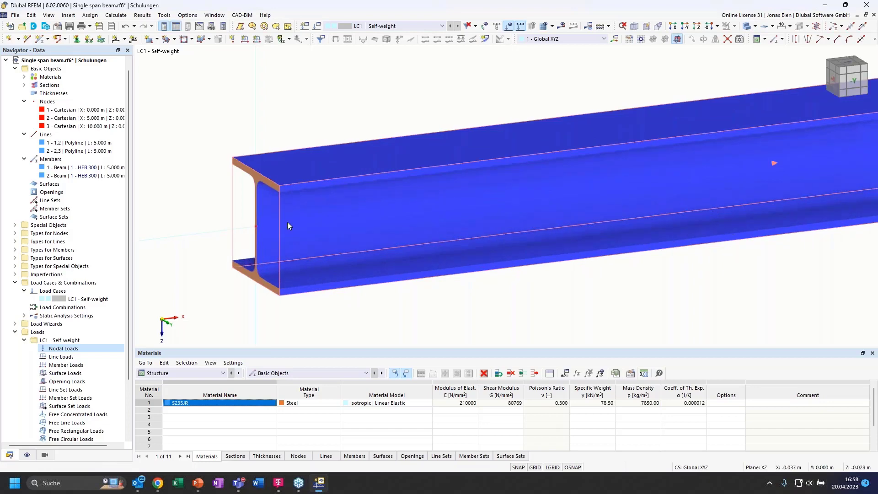
pyautogui.scroll(-4, 278, 218)
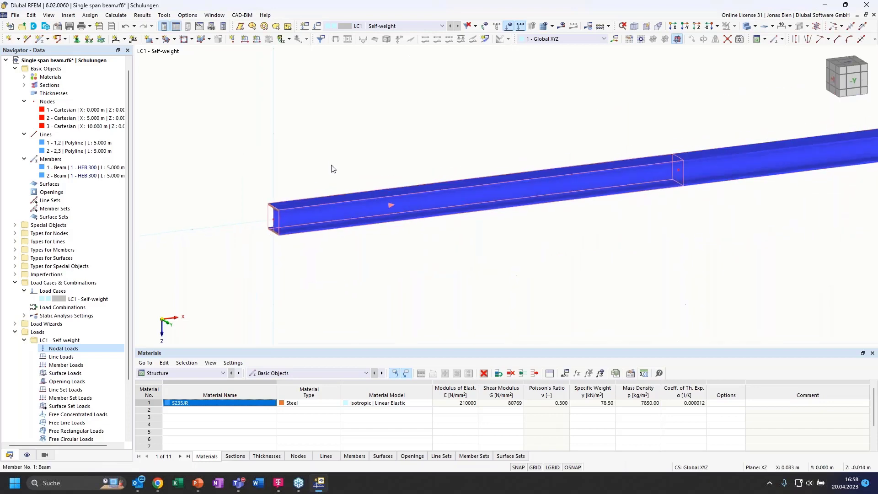
pyautogui.scroll(2, 338, 234)
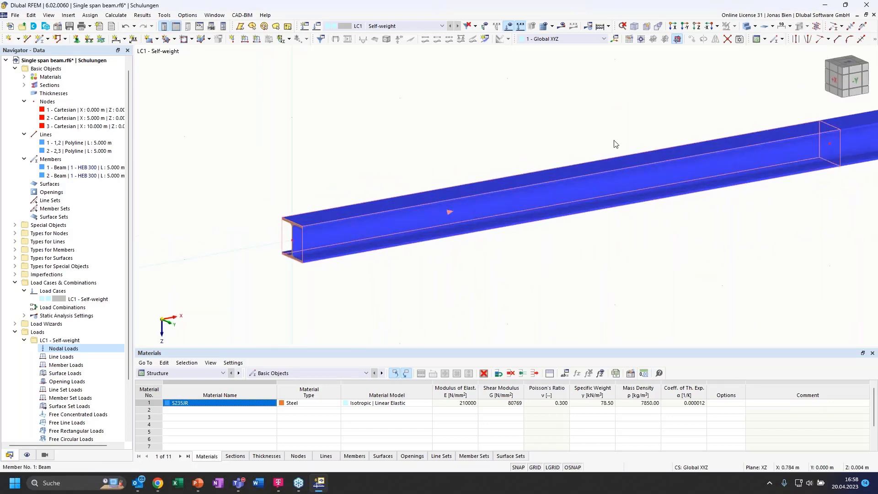
# Compare the line display of the beam with its solid rendering, then return to the -Y view
pyautogui.click(748, 27)
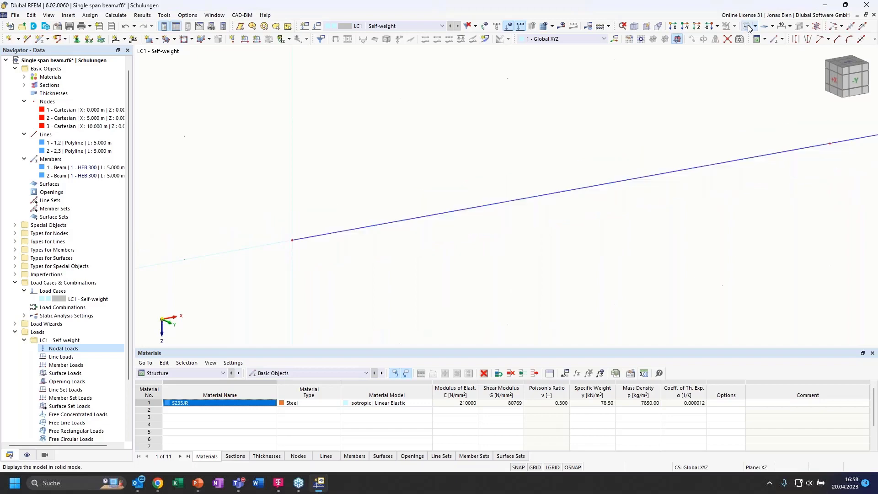
pyautogui.click(749, 27)
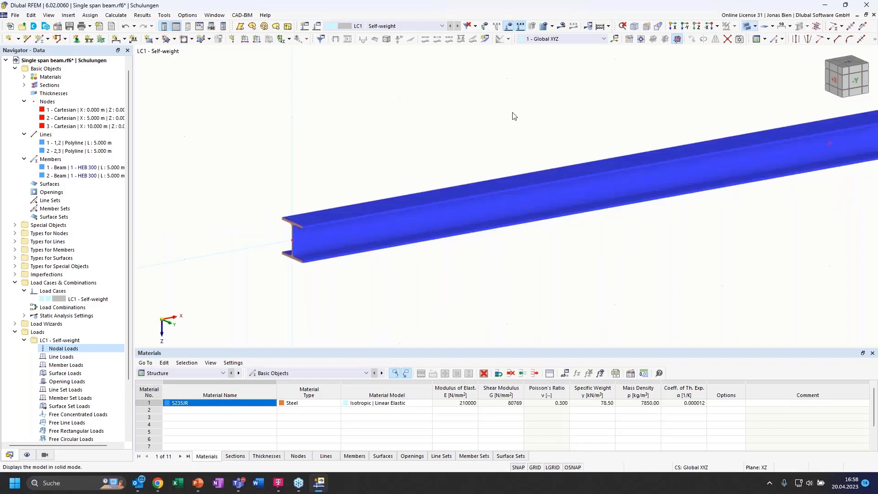
pyautogui.scroll(-1, 503, 137)
pyautogui.keyDown('ctrl'); pyautogui.moveTo(461, 147); pyautogui.dragTo(412, 144, button='middle'); pyautogui.keyUp('ctrl')
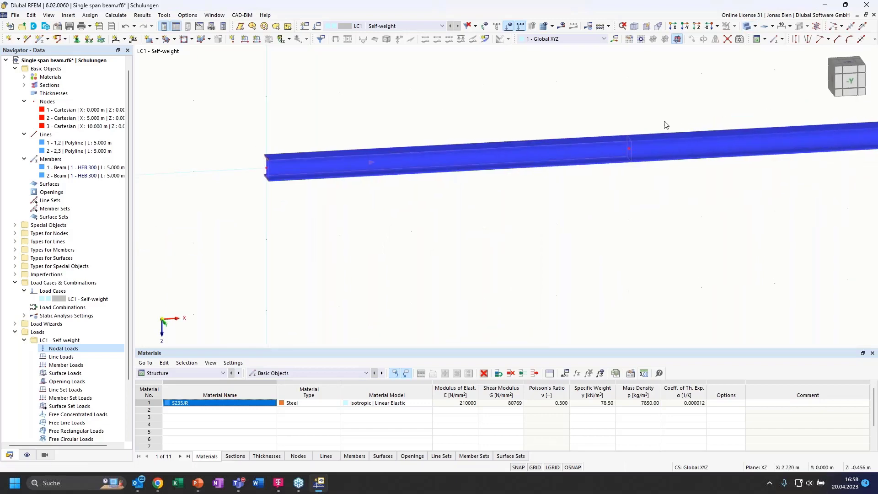
pyautogui.keyDown('ctrl'); pyautogui.moveTo(474, 128); pyautogui.dragTo(500, 146, button='middle'); pyautogui.keyUp('ctrl')
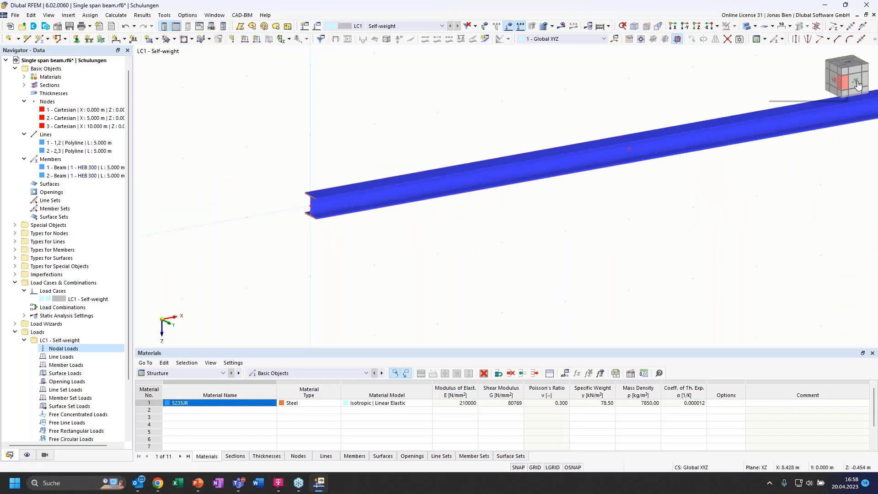
pyautogui.click(826, 84)
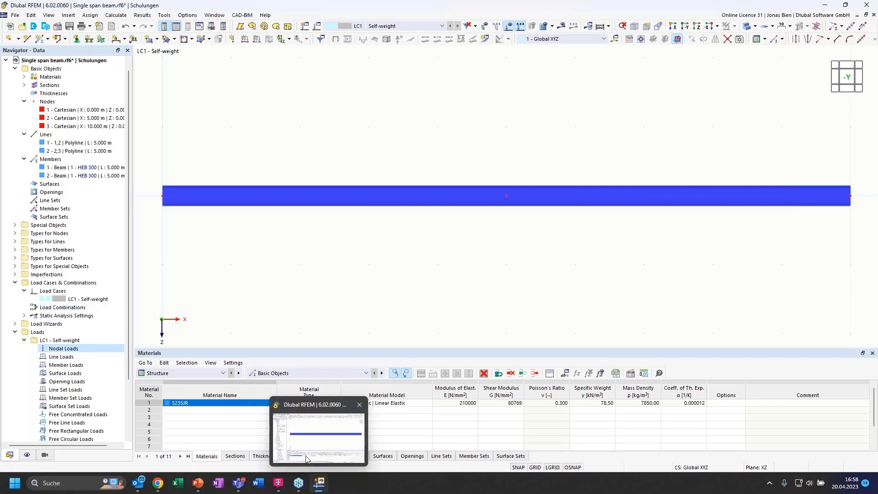
# Assign a Hinged nodal support to node 1 at the start of the beam
pyautogui.click(299, 456)
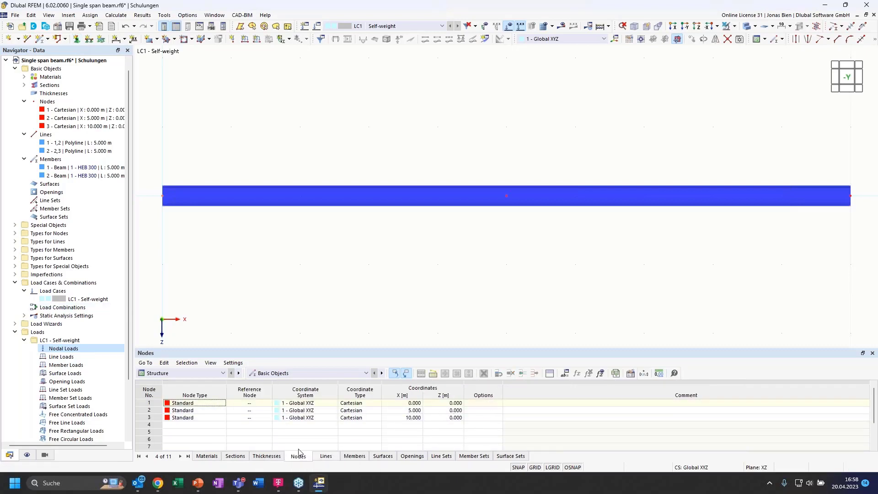
pyautogui.doubleClick(483, 405)
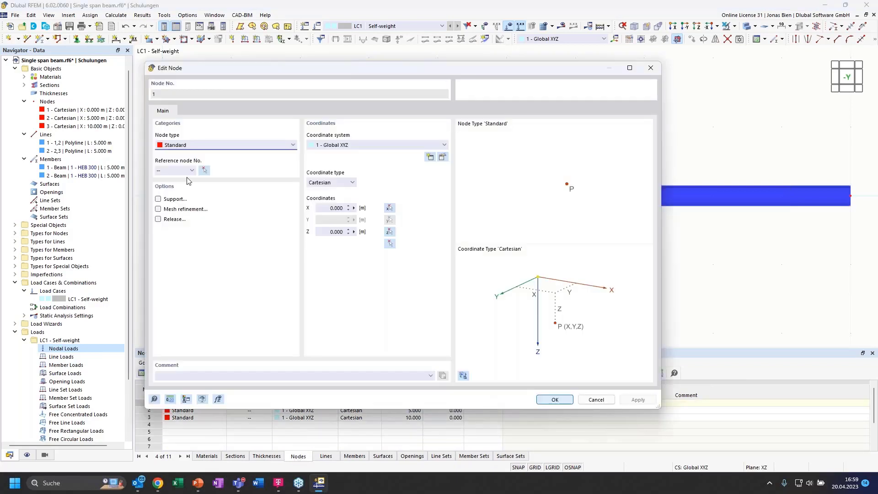
pyautogui.moveTo(247, 74); pyautogui.dragTo(280, 99)
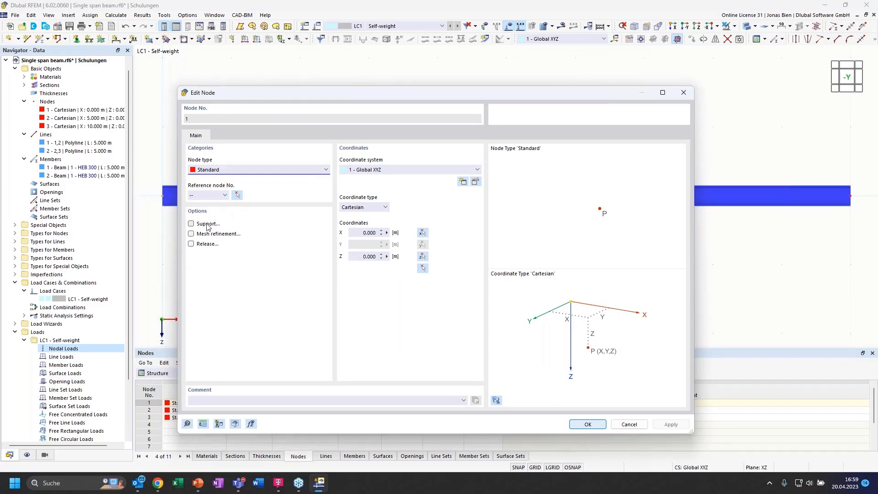
pyautogui.click(192, 224)
pyautogui.click(225, 136)
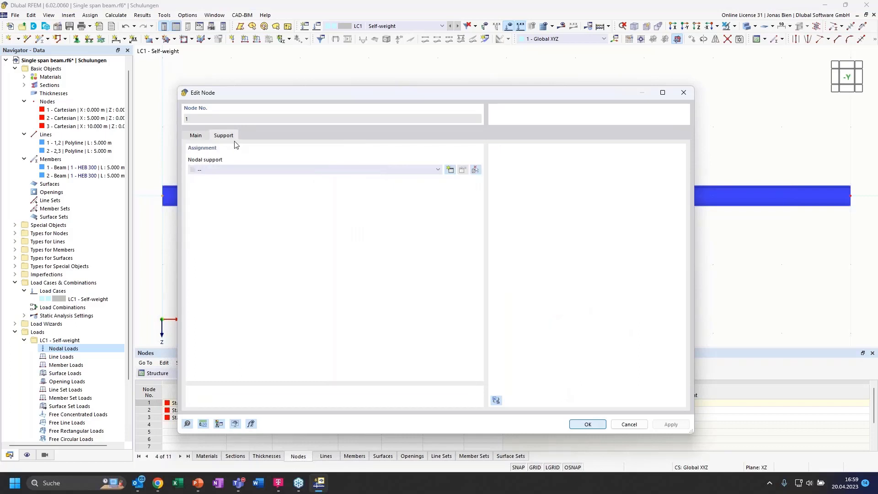
pyautogui.click(279, 169)
pyautogui.click(281, 185)
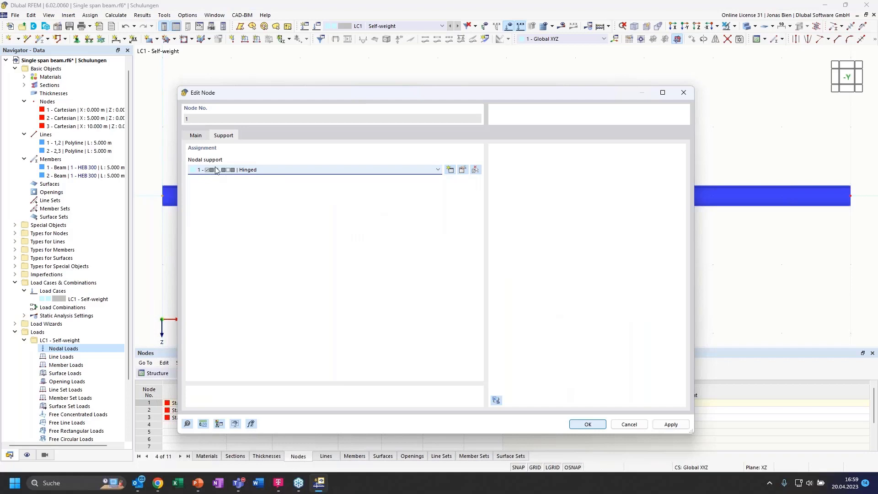
pyautogui.click(588, 424)
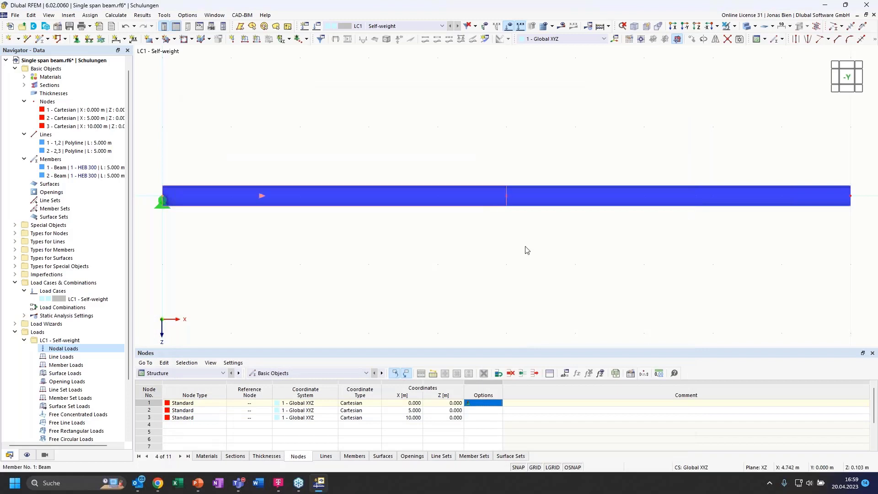
# Assign the Roller in X nodal support to nodes 2 and 3 at X 5.000 m and 10.000 m
pyautogui.click(76, 39)
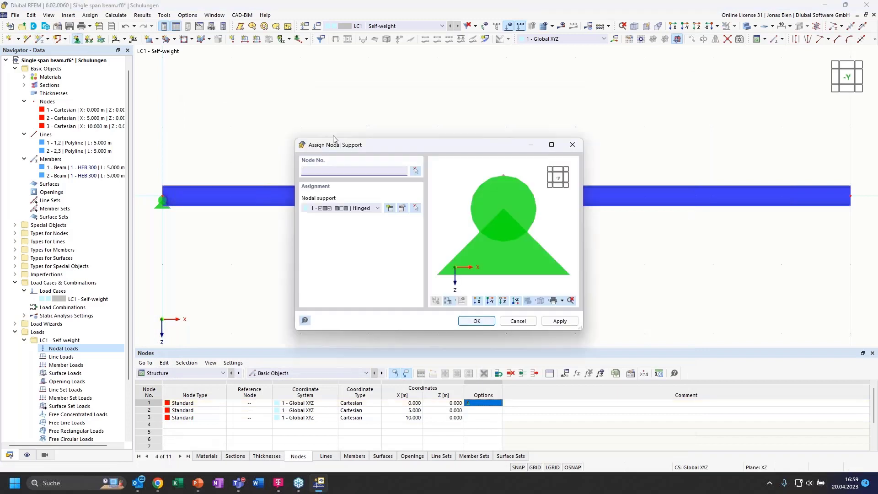
pyautogui.moveTo(334, 145); pyautogui.dragTo(168, 97)
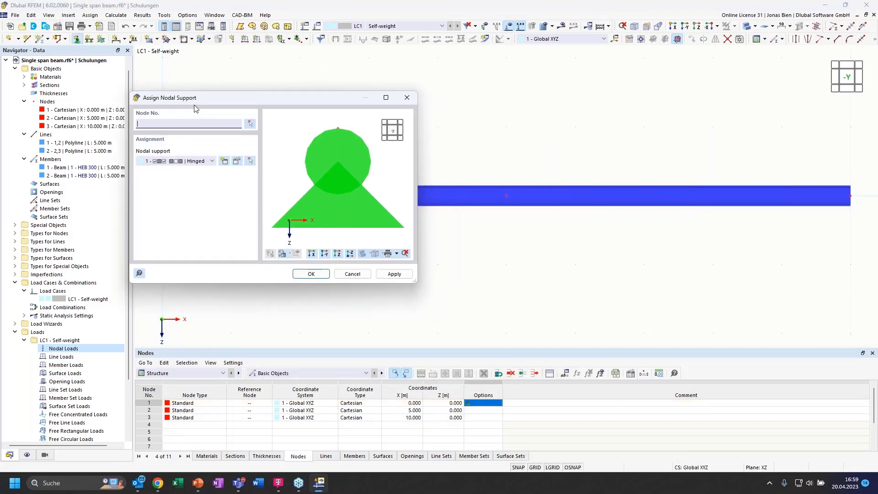
pyautogui.click(195, 161)
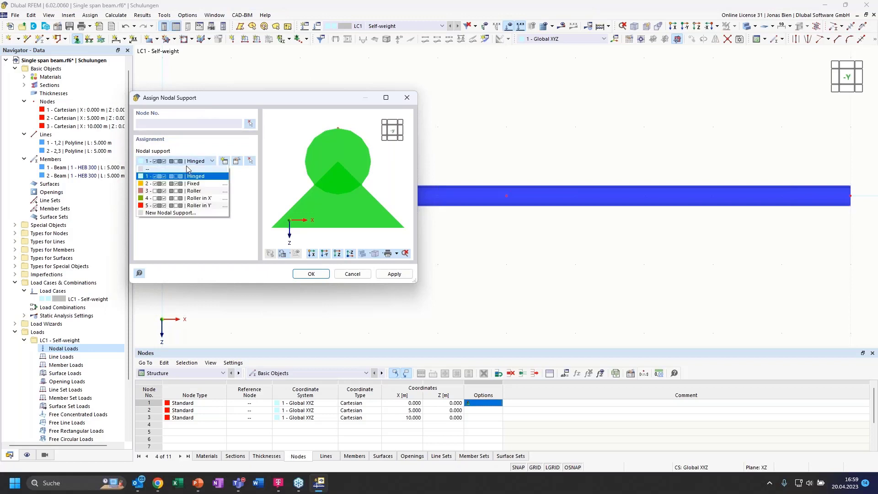
pyautogui.click(189, 198)
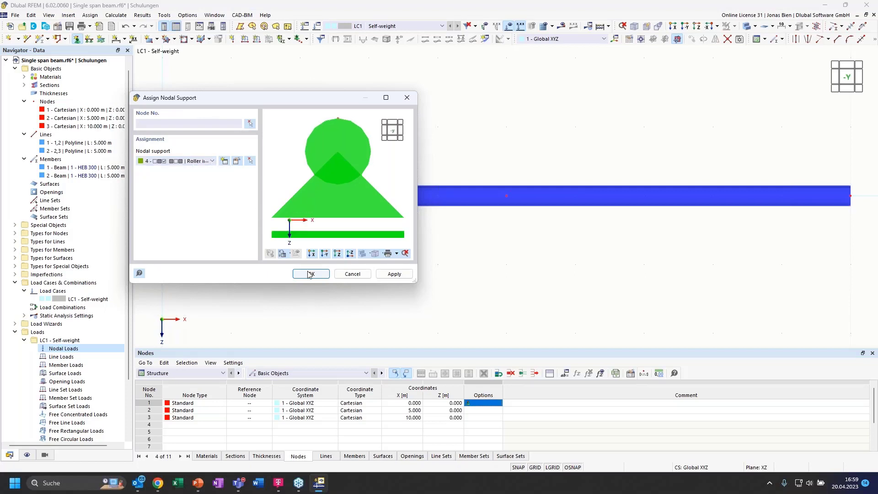
pyautogui.moveTo(462, 120); pyautogui.dragTo(842, 278)
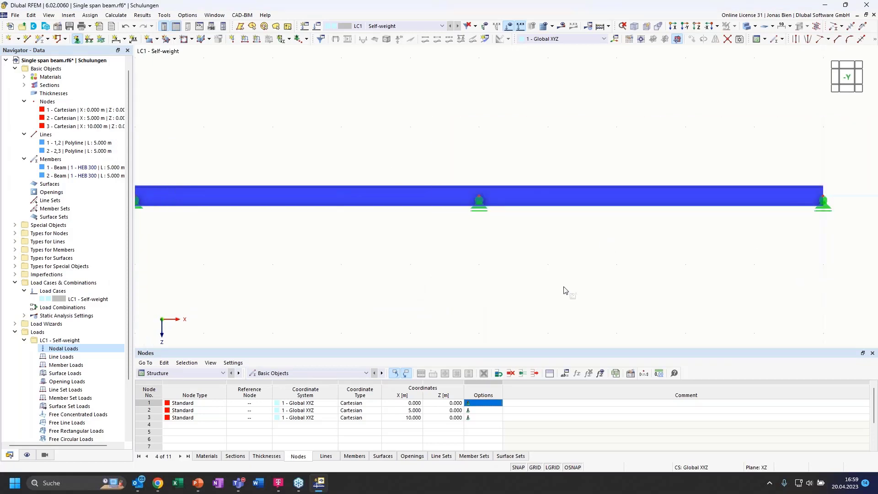
pyautogui.press('Escape')
pyautogui.keyDown('ctrl'); pyautogui.moveTo(556, 251); pyautogui.dragTo(601, 265, button='middle'); pyautogui.keyUp('ctrl')
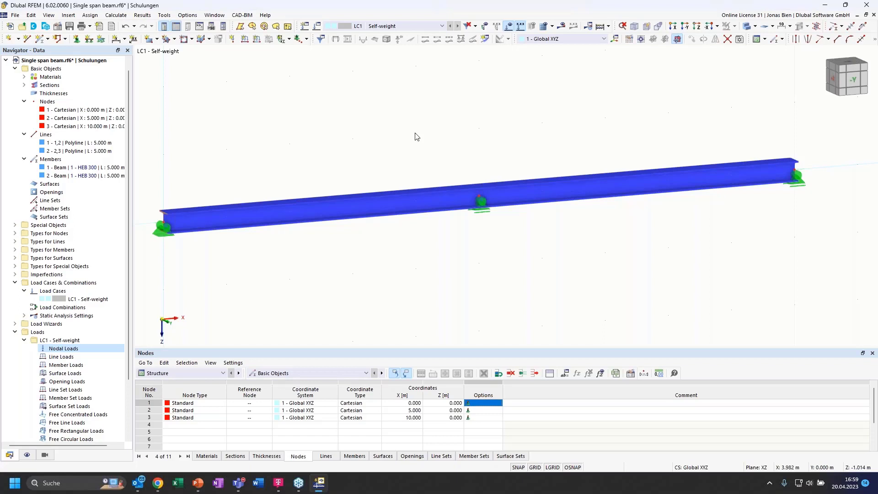
# Activate the combination wizard and classification and the load wizards in the model's base data
pyautogui.rightClick(56, 70)
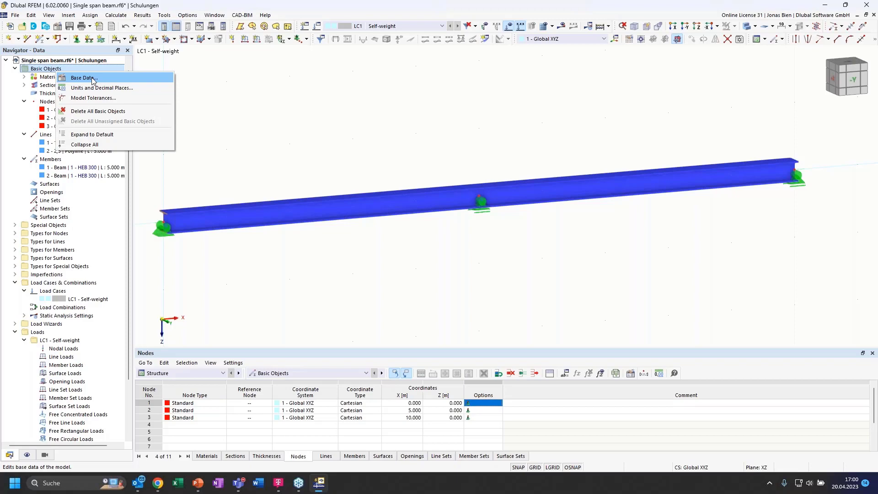
pyautogui.click(92, 78)
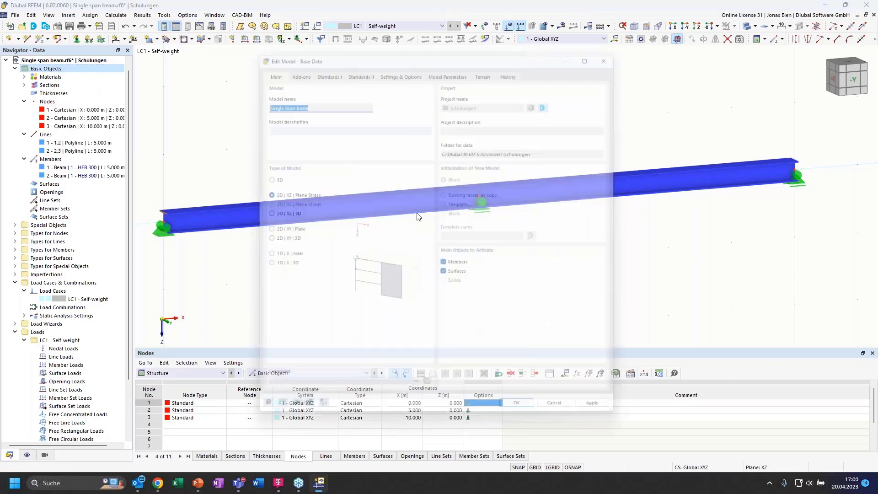
pyautogui.click(291, 63)
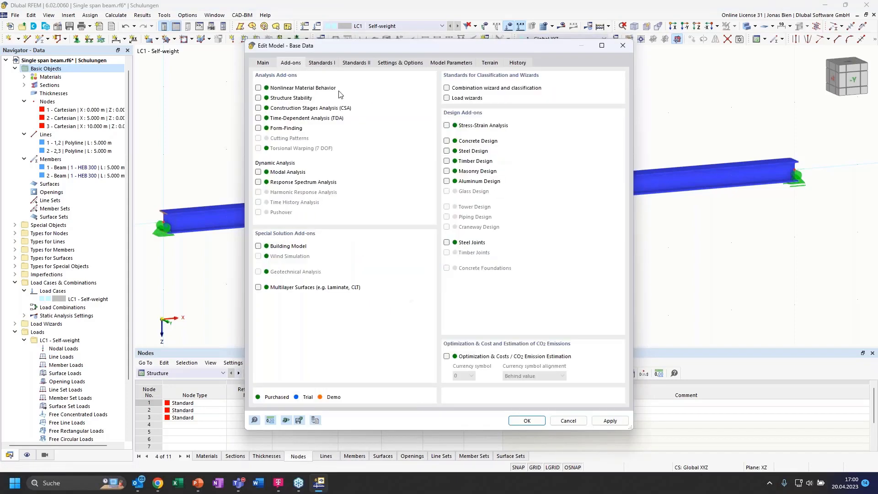
pyautogui.click(447, 88)
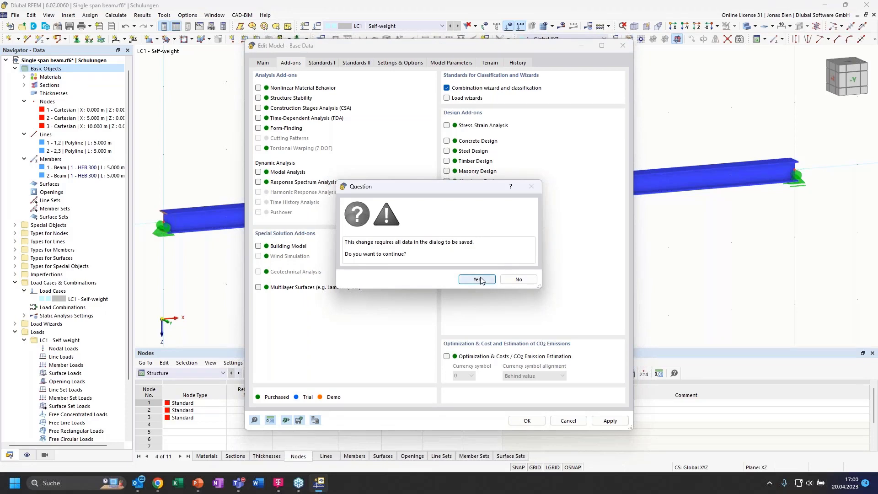
pyautogui.click(479, 279)
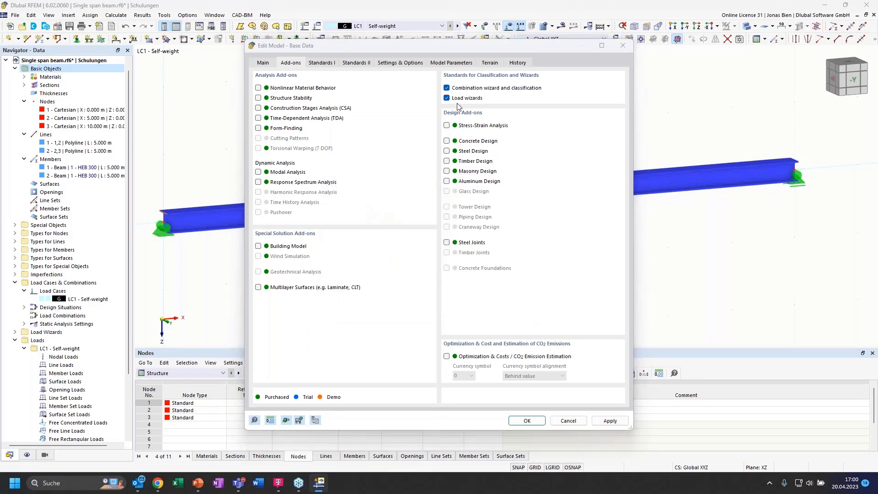
pyautogui.click(477, 279)
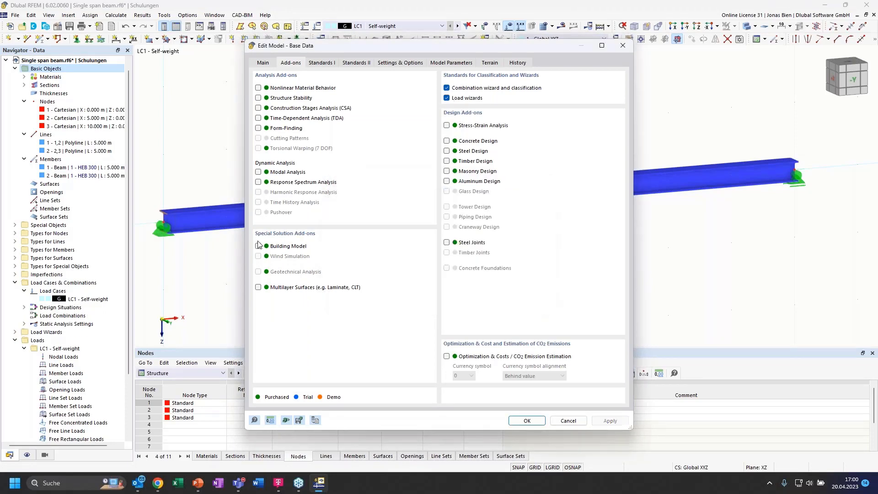
pyautogui.click(527, 420)
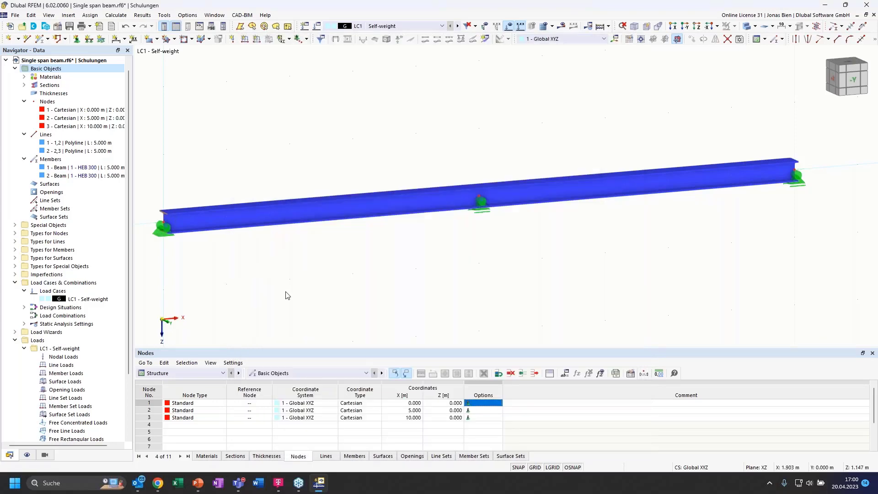
# Open the load cases and combinations settings, check the available national annexes and standard groups, and enable the combination wizard under EN 1990
pyautogui.click(73, 300)
pyautogui.doubleClick(96, 300)
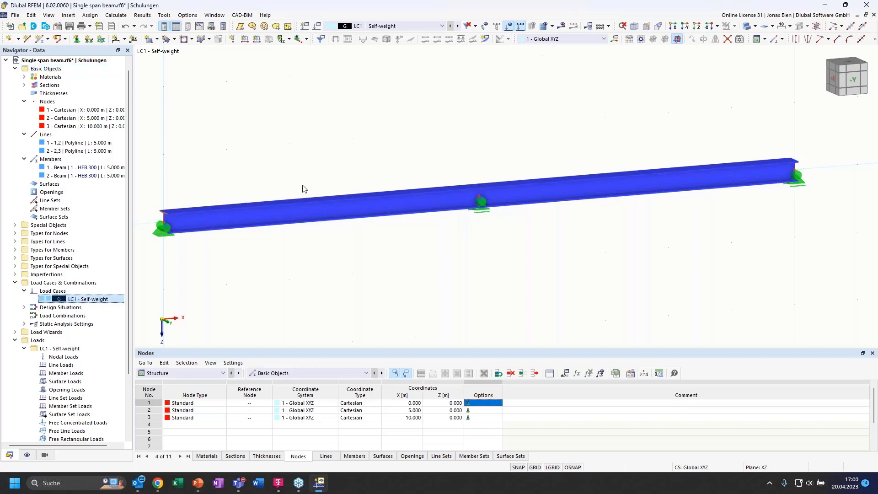
pyautogui.click(137, 57)
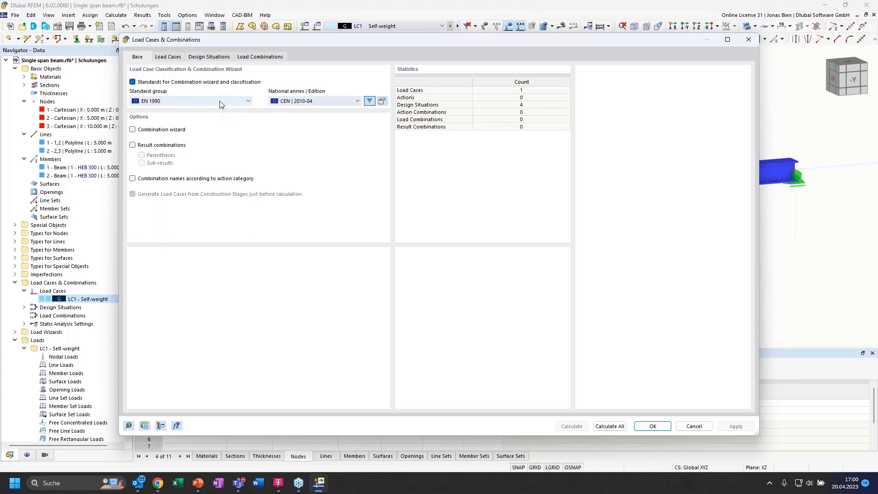
pyautogui.click(304, 104)
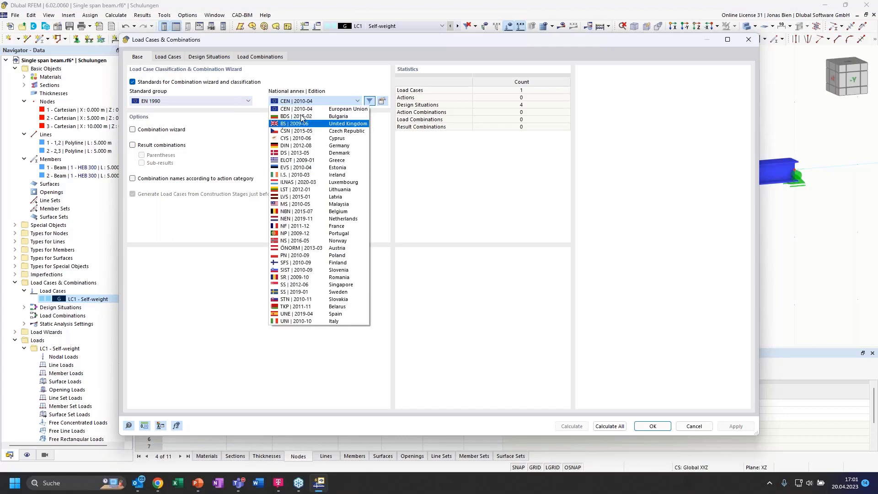
pyautogui.click(304, 101)
pyautogui.click(207, 100)
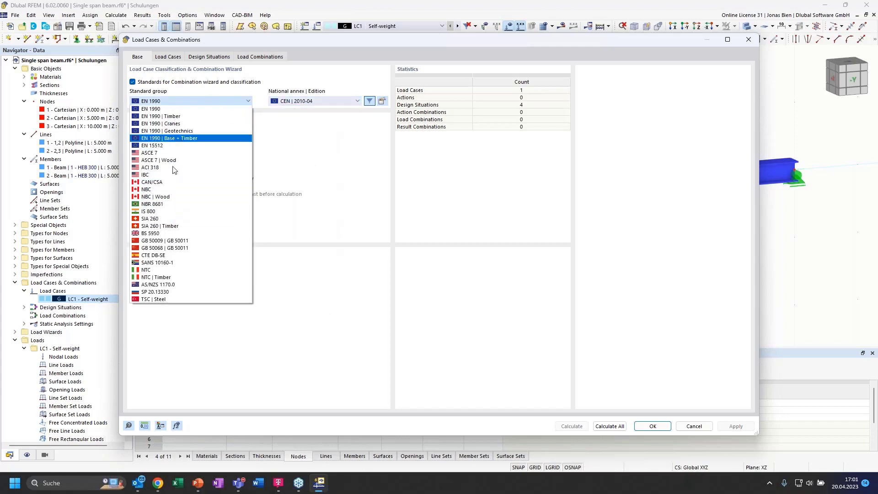
pyautogui.click(209, 98)
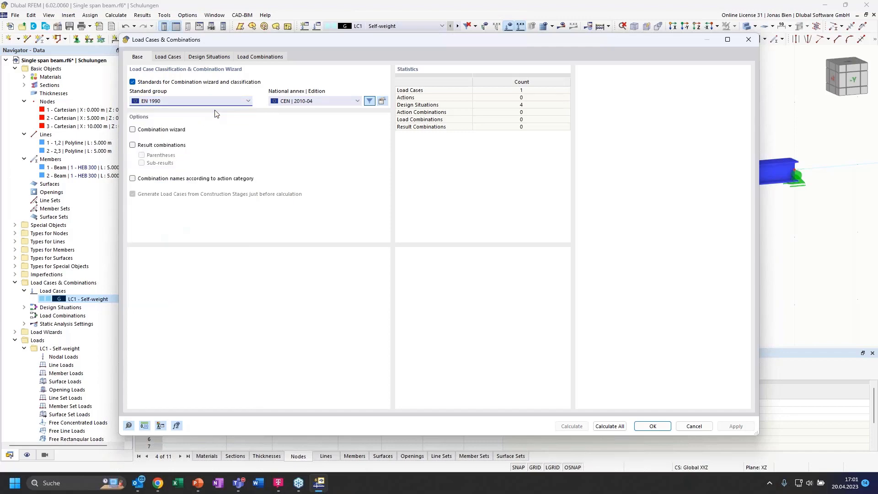
pyautogui.click(133, 129)
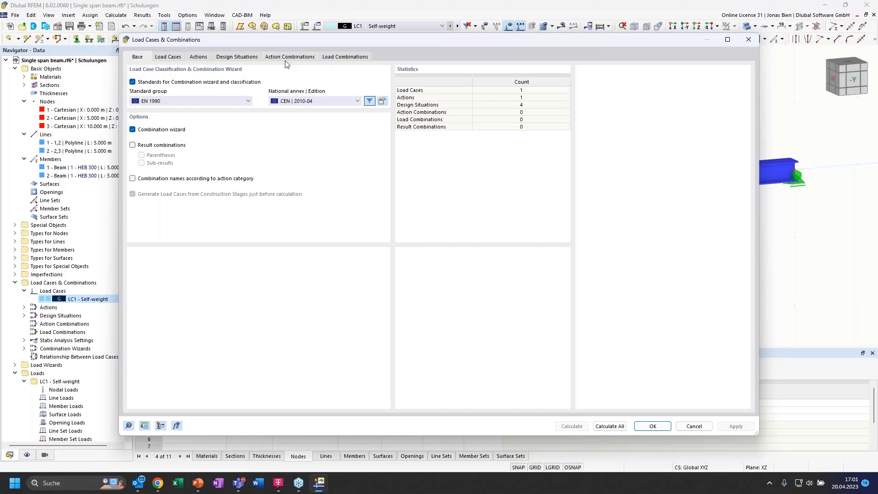
# Examine the Self-weight load case's action category choices and self-weight direction factors, moving the dialog down to compare with the beam model
pyautogui.click(164, 57)
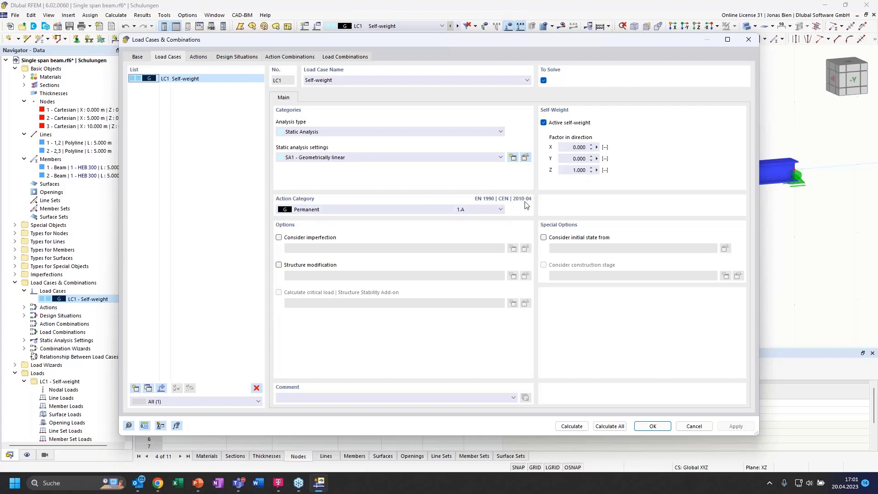
pyautogui.click(488, 210)
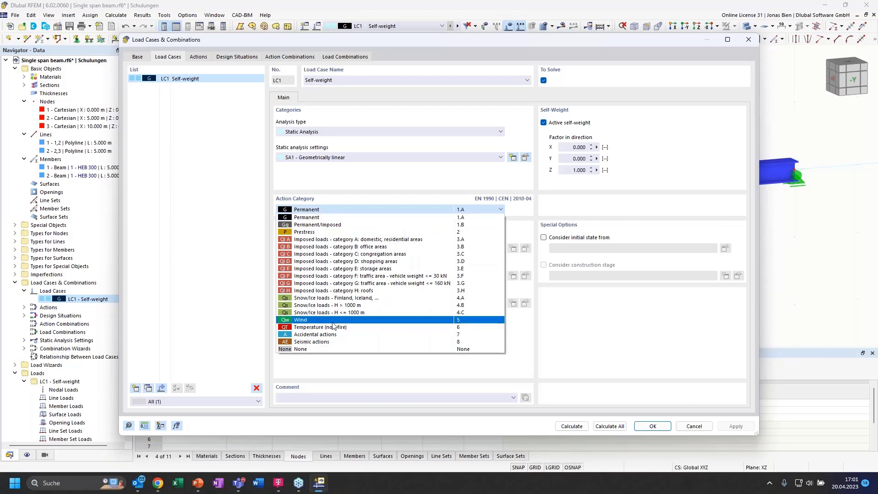
pyautogui.click(358, 207)
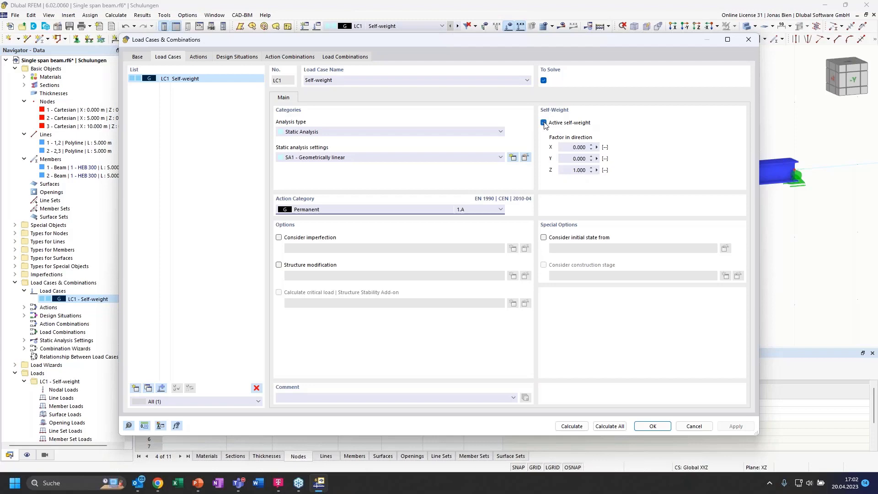
pyautogui.moveTo(506, 43); pyautogui.dragTo(520, 254)
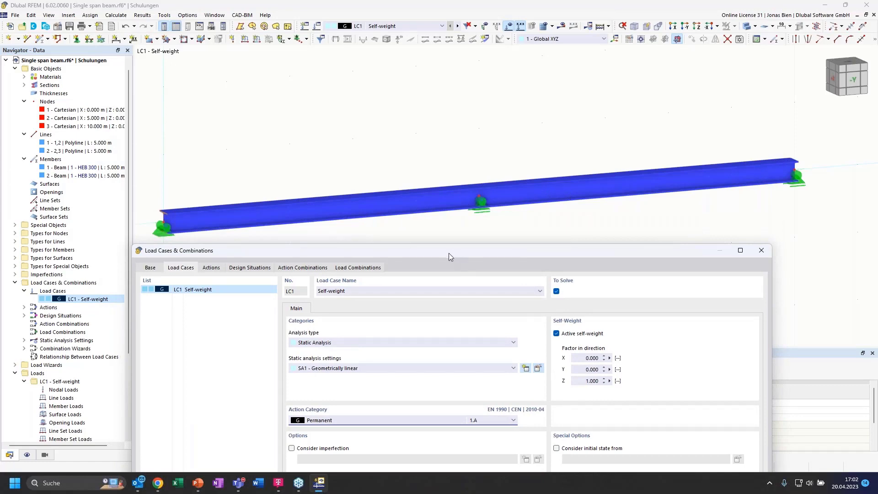
# Deactivate the active self-weight for load case LC1 Self-weight
pyautogui.moveTo(449, 253); pyautogui.dragTo(479, 208)
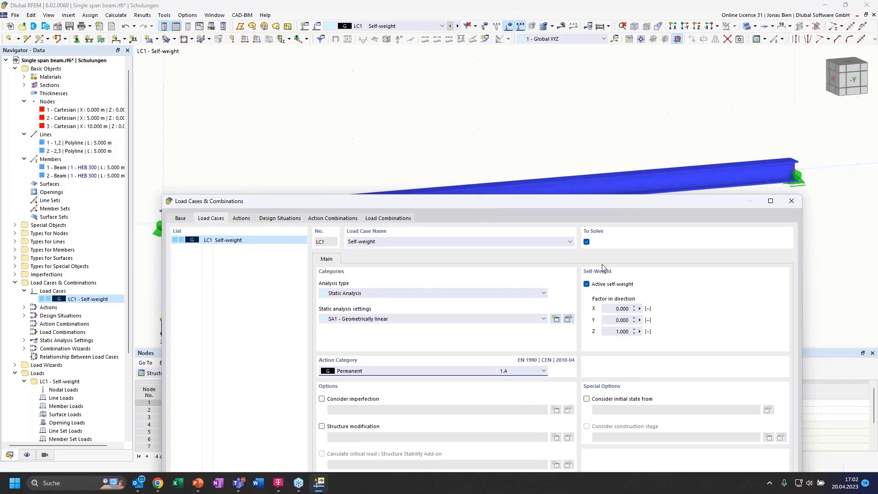
pyautogui.click(587, 284)
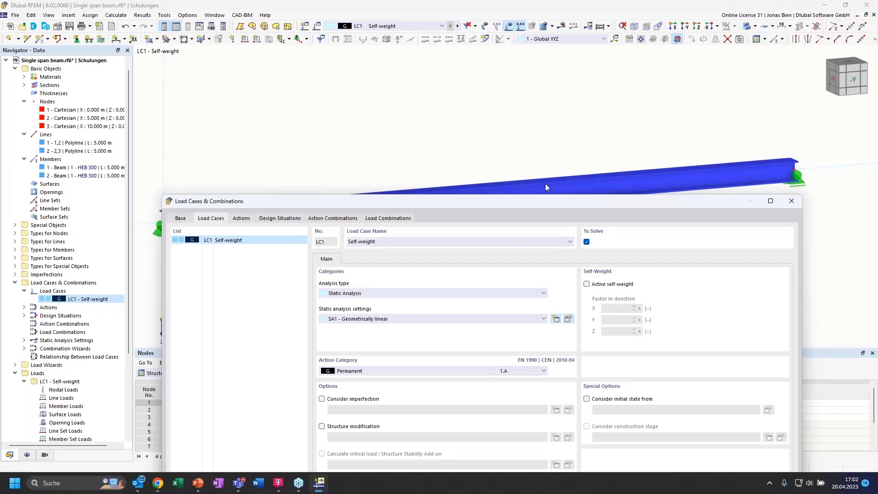
pyautogui.moveTo(548, 203); pyautogui.dragTo(538, 114)
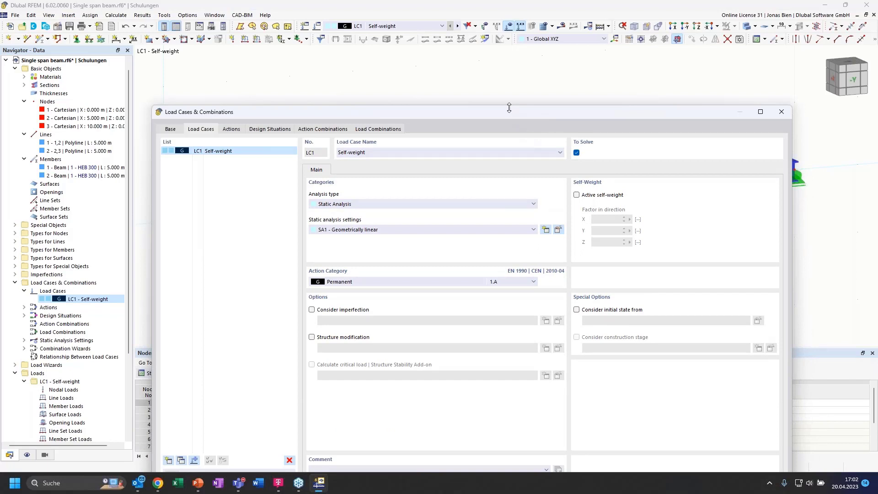
pyautogui.moveTo(509, 113); pyautogui.dragTo(498, 71)
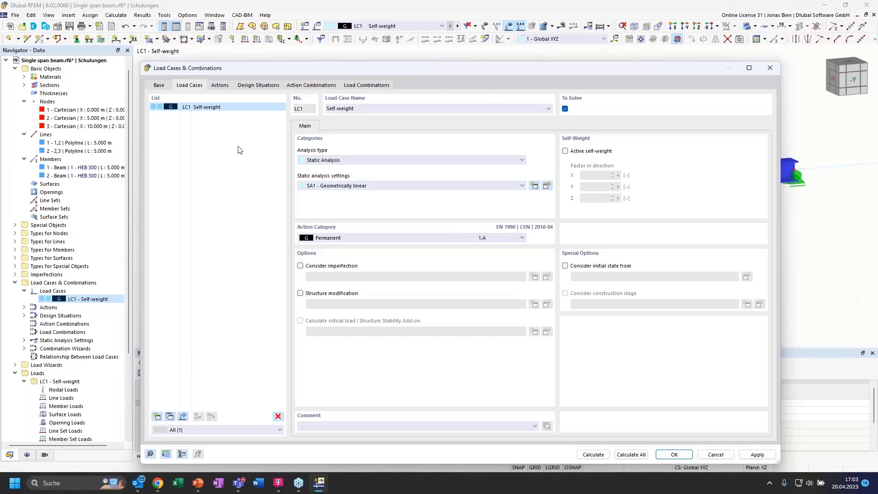
# Create load case LC2 named "Imposed load left" with action category Imposed loads - category A: domestic, residential areas
pyautogui.click(158, 417)
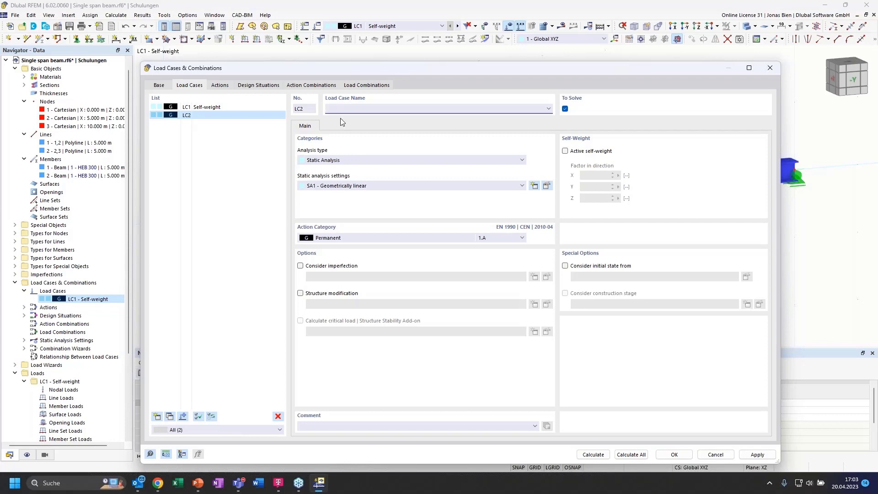
pyautogui.click(347, 239)
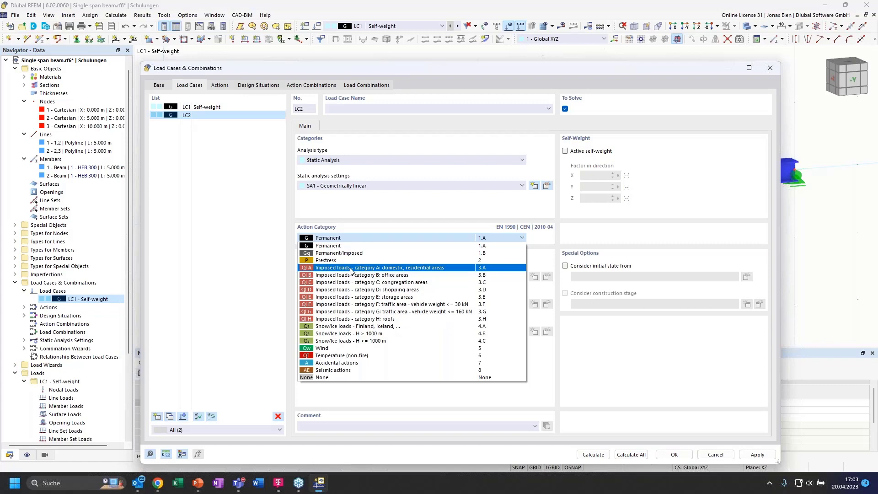
pyautogui.click(191, 337)
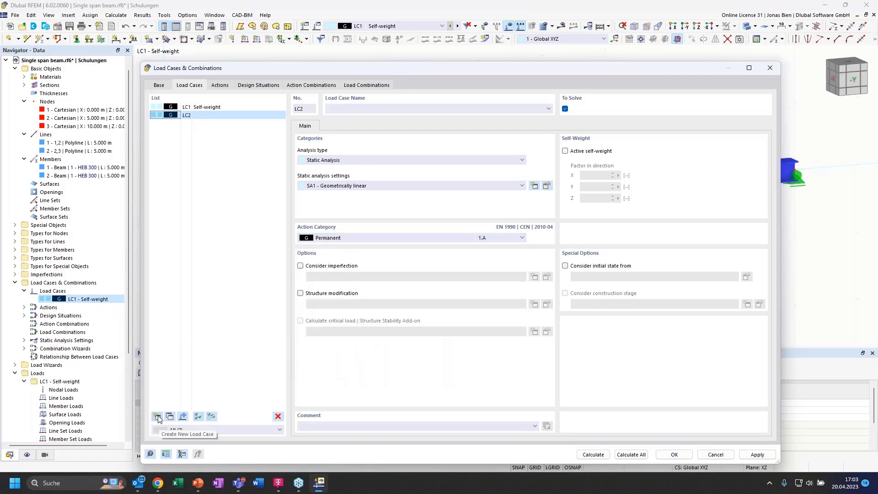
pyautogui.click(358, 237)
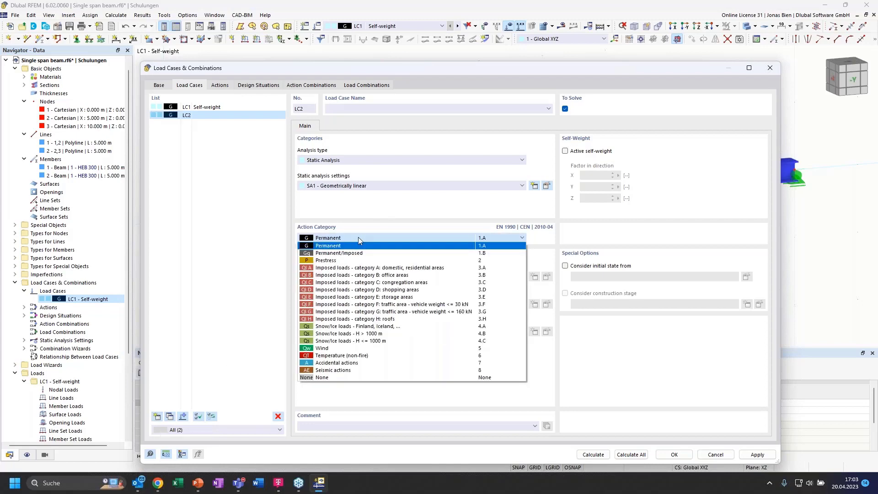
pyautogui.click(369, 269)
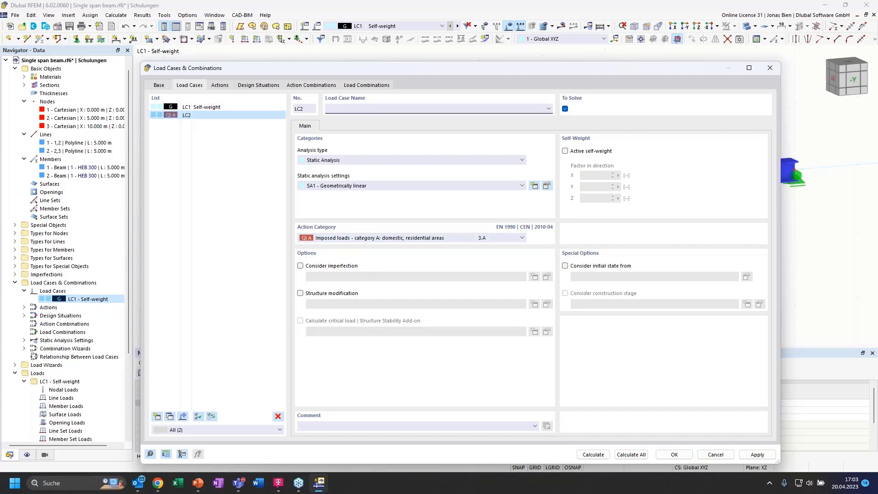
pyautogui.write('Imposed load left')
pyautogui.click(236, 179)
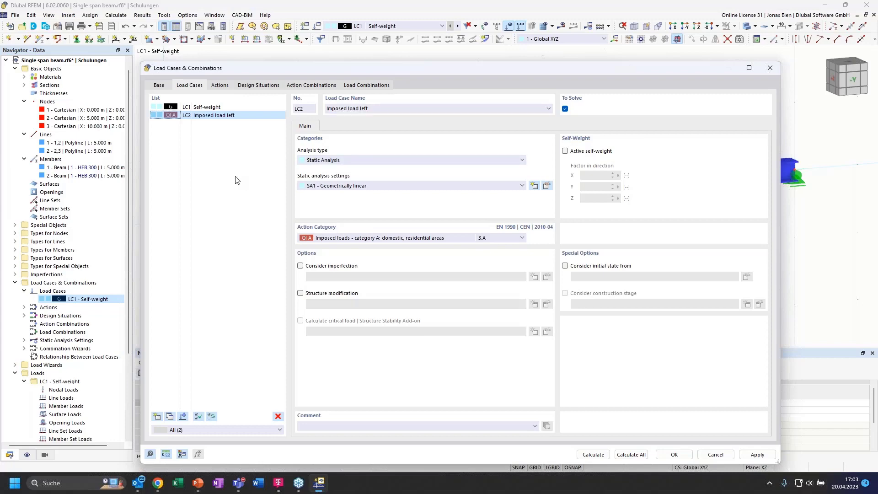
# Copy load case LC2 as LC3 and rename the copy "Imposed load right"
pyautogui.click(170, 417)
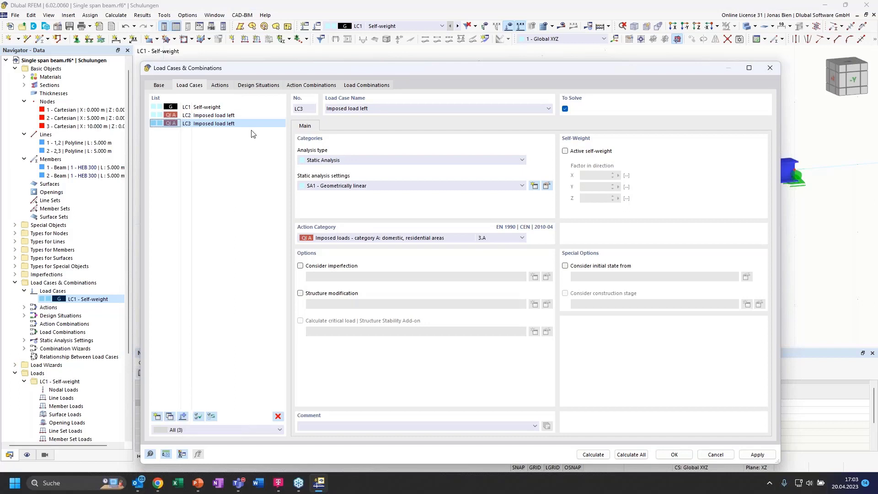
pyautogui.doubleClick(365, 108)
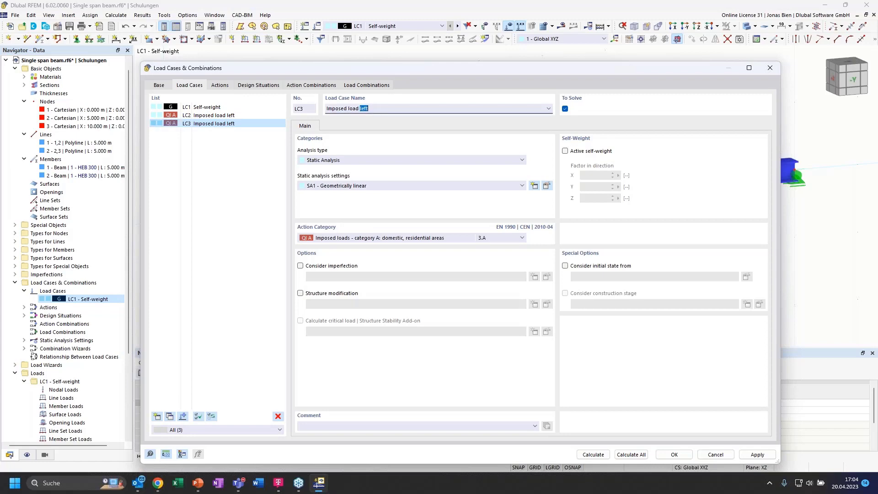
pyautogui.write('righ')
pyautogui.click(264, 260)
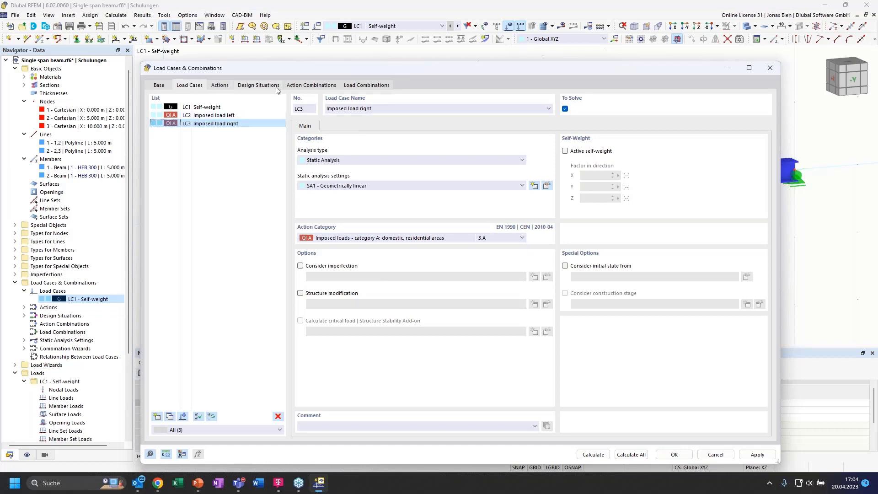
# Examine the permanent and imposed load actions and the action type choices for the imposed loads, keeping Simultaneously
pyautogui.click(220, 85)
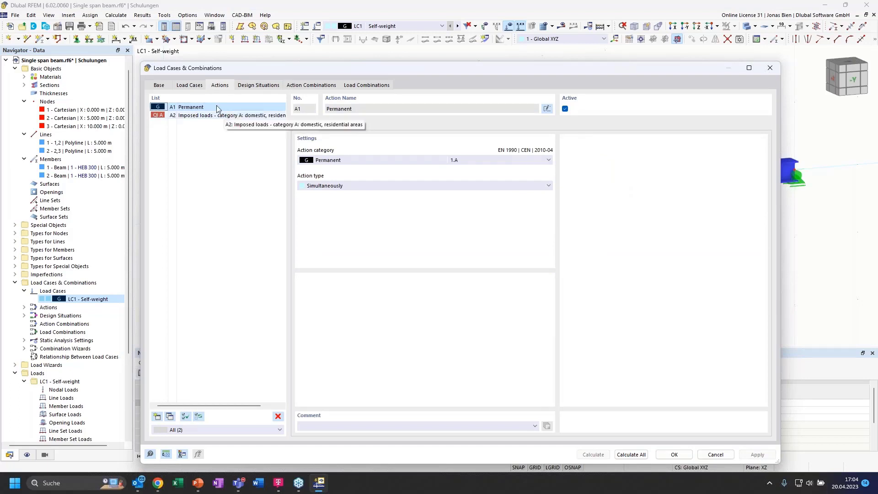
pyautogui.click(193, 87)
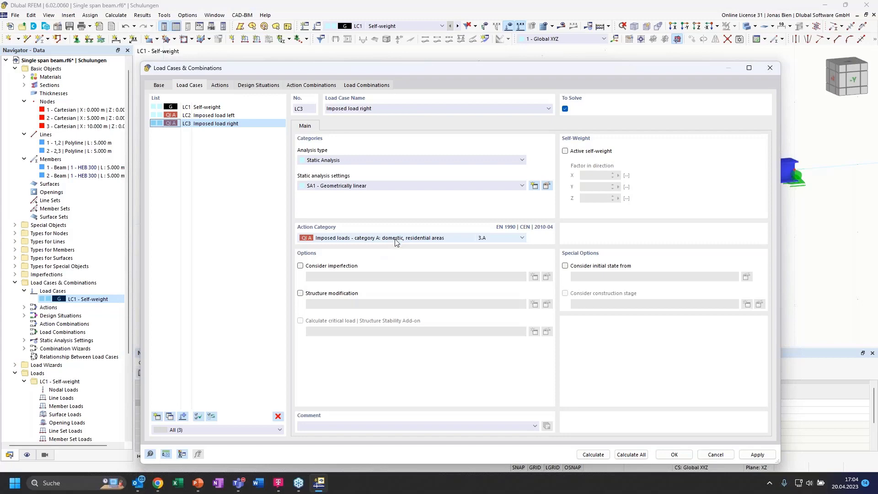
pyautogui.click(220, 85)
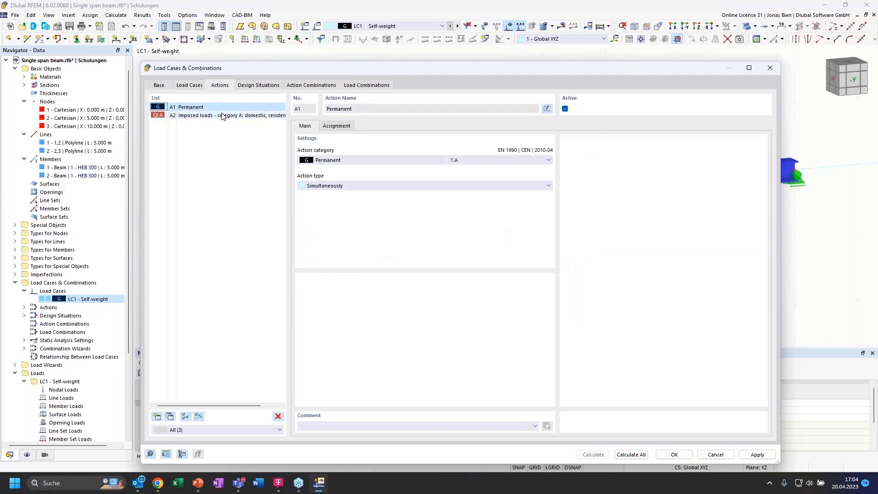
pyautogui.click(186, 116)
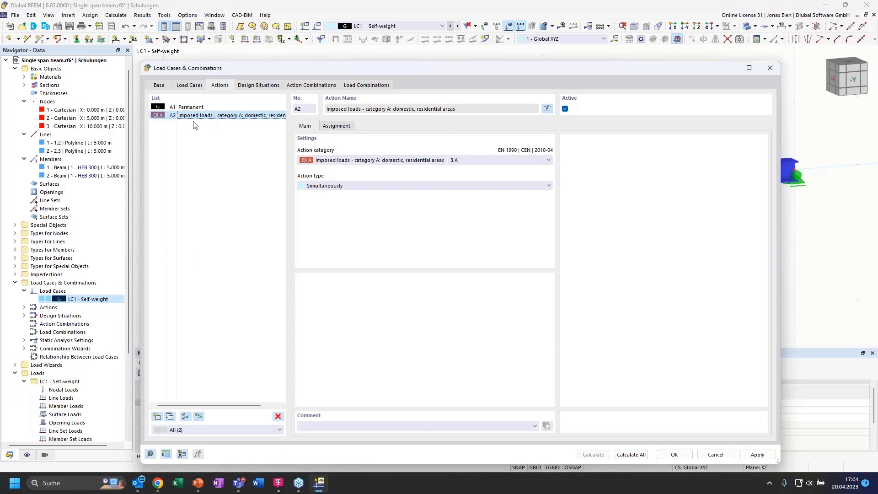
pyautogui.click(353, 187)
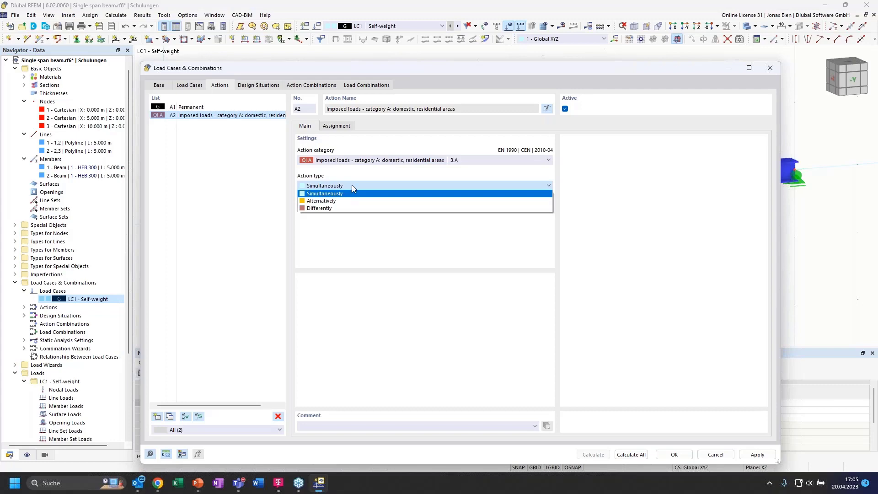
pyautogui.click(329, 194)
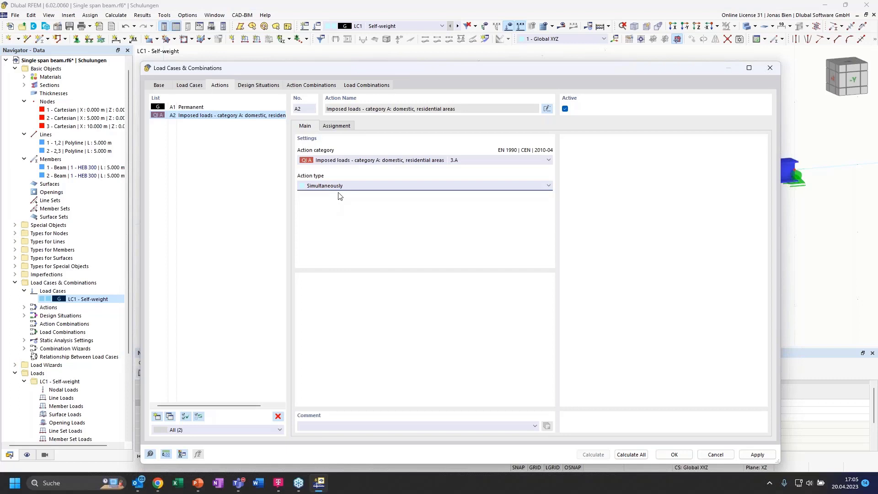
pyautogui.click(339, 187)
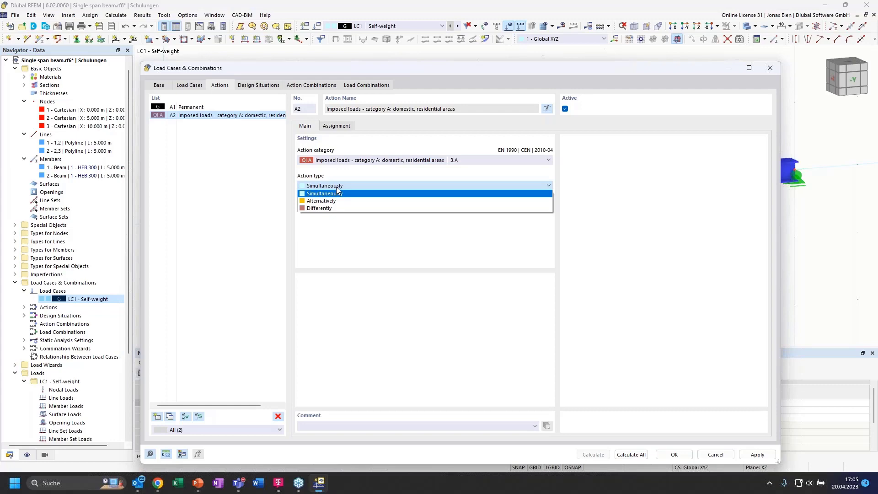
pyautogui.click(337, 186)
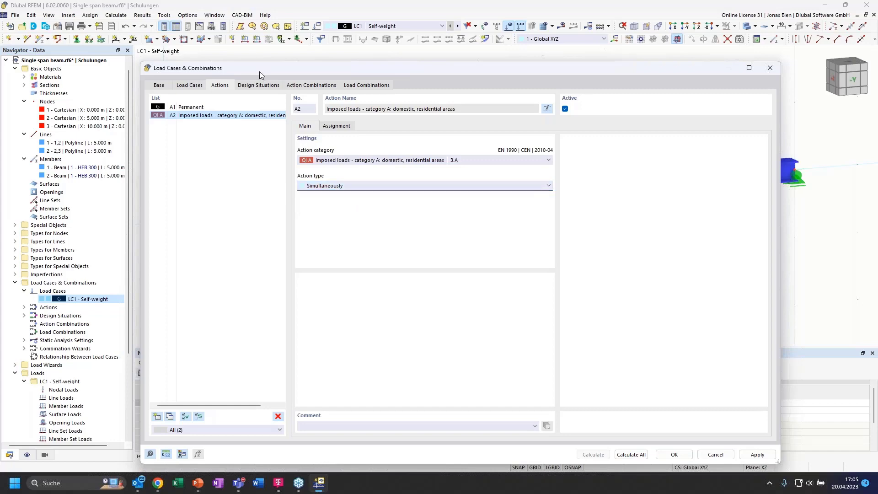
# Check the combination rule for the design situation ULS (STR/GEO) - Permanent and transient - Eq. 6.10
pyautogui.click(269, 89)
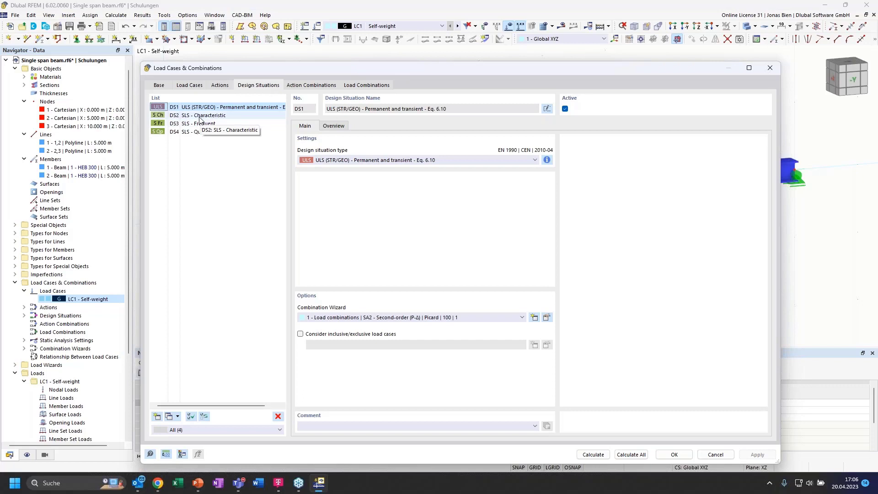
pyautogui.click(550, 160)
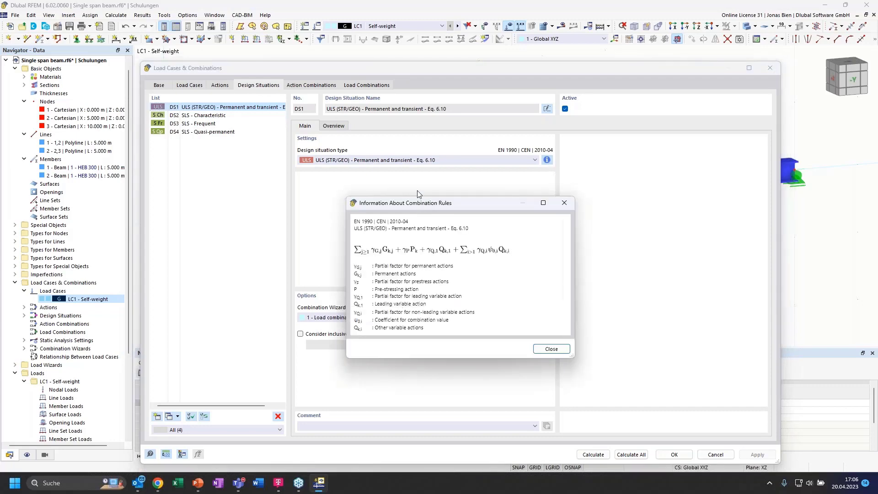
pyautogui.moveTo(418, 203); pyautogui.dragTo(379, 154)
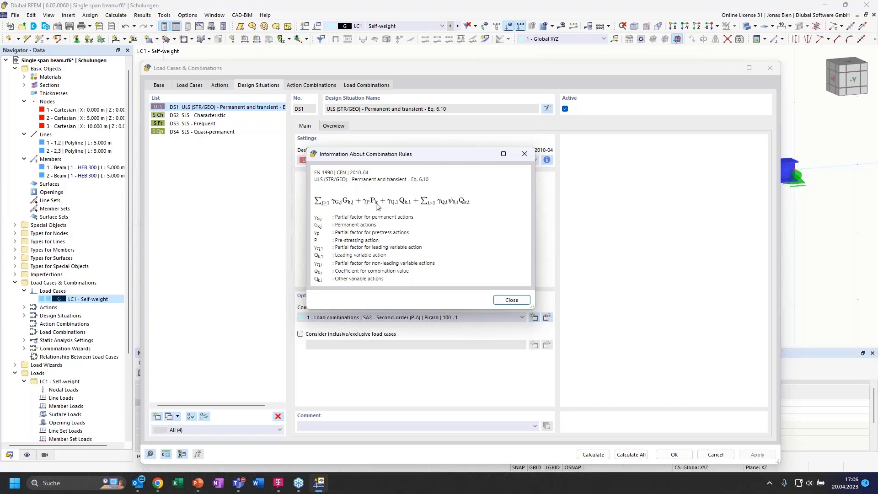
pyautogui.click(507, 300)
# Delete the SLS design situations DS2 Characteristic, DS3 Frequent and DS4 Quasi-permanent
pyautogui.click(215, 115)
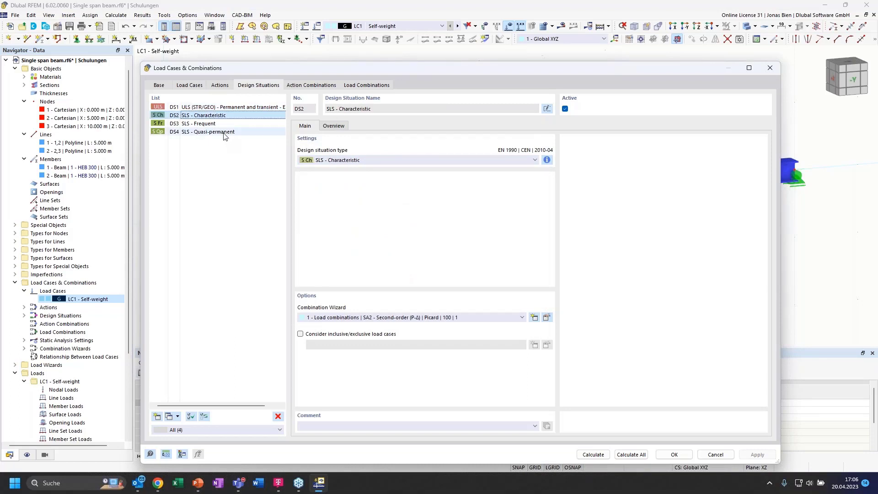
pyautogui.keyDown('shift'); pyautogui.click(223, 133); pyautogui.keyUp('shift')
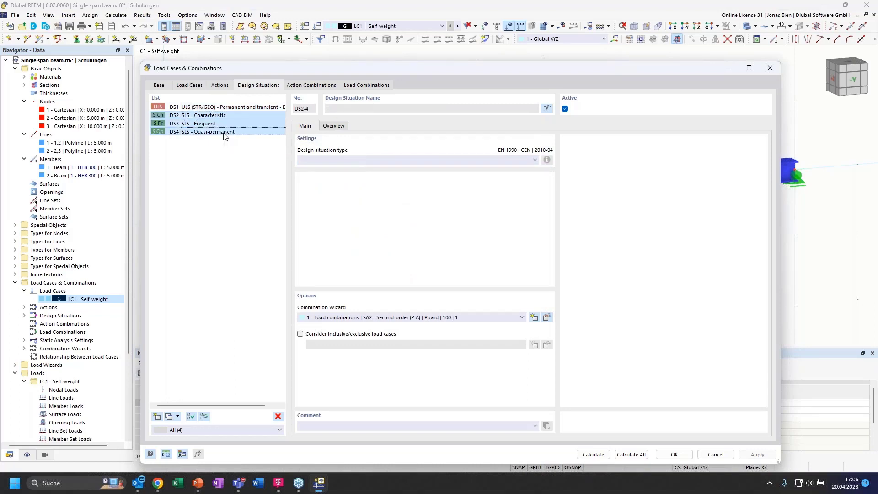
pyautogui.click(278, 417)
pyautogui.click(447, 273)
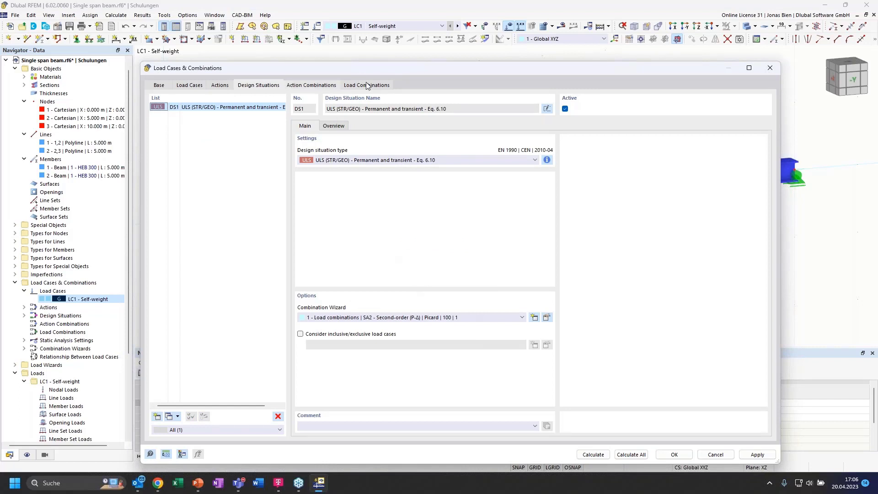
# Review the generated action combinations and load combinations, and accept the load case and combination settings
pyautogui.click(315, 86)
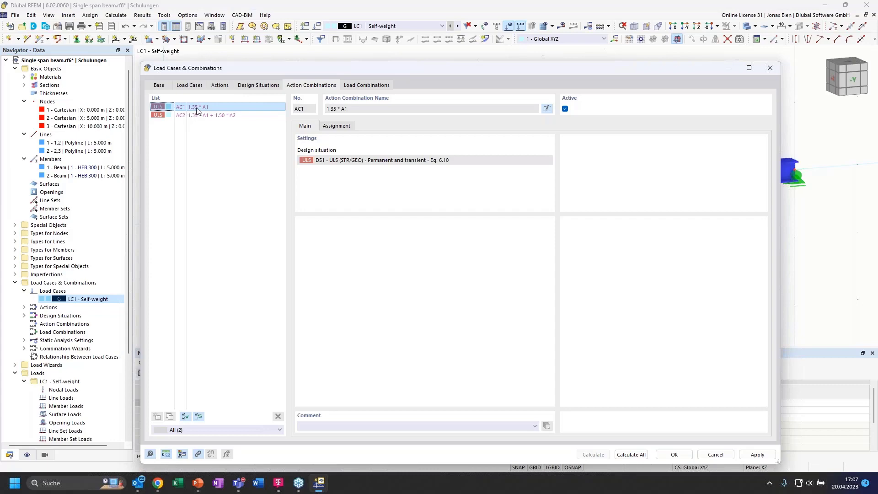
pyautogui.click(234, 116)
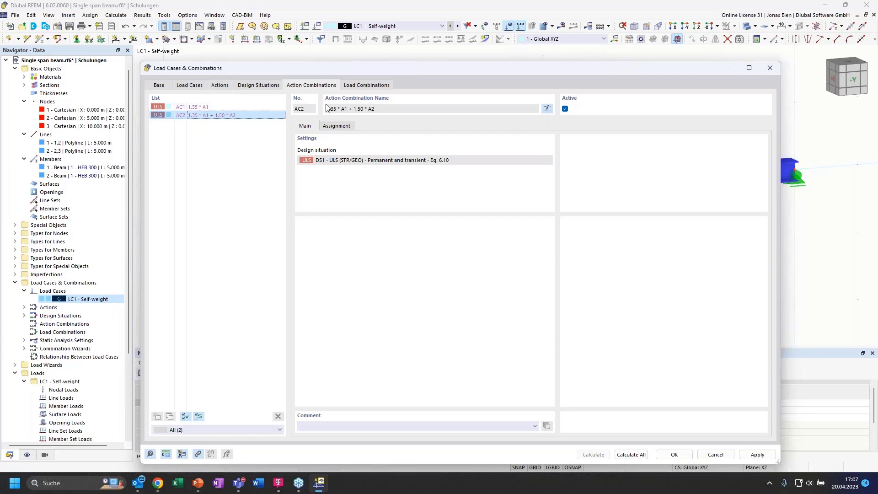
pyautogui.click(365, 86)
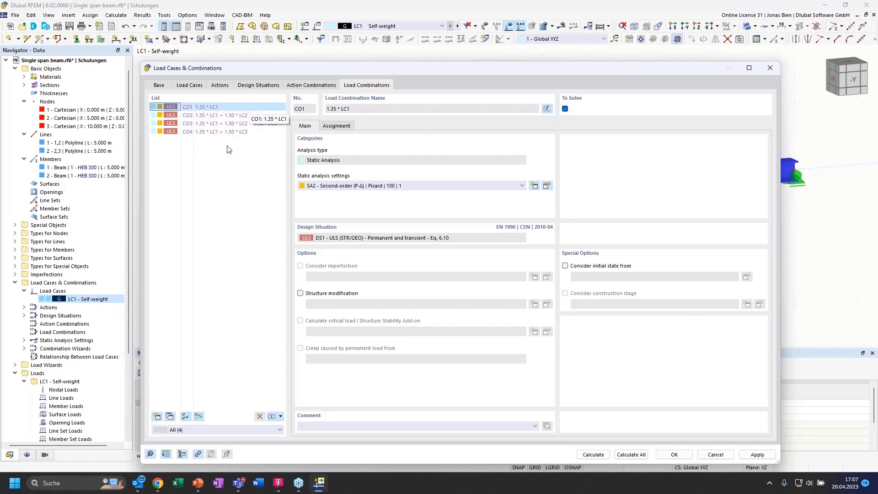
pyautogui.click(223, 116)
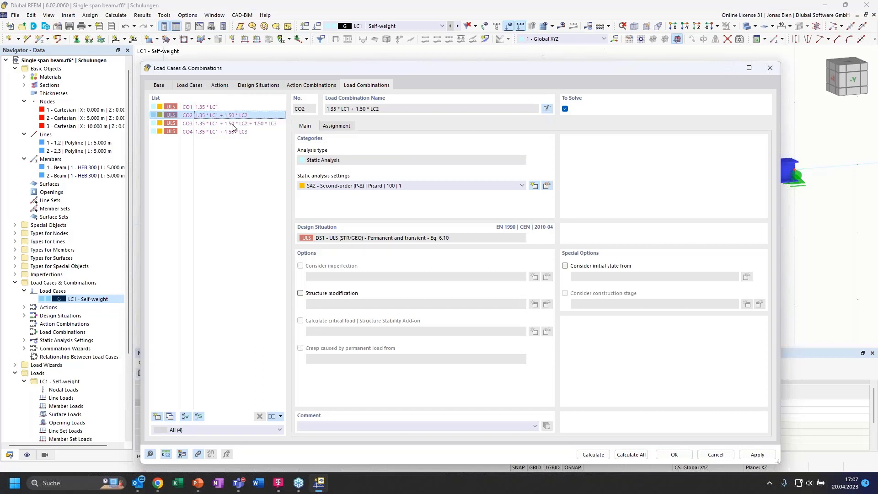
pyautogui.click(235, 125)
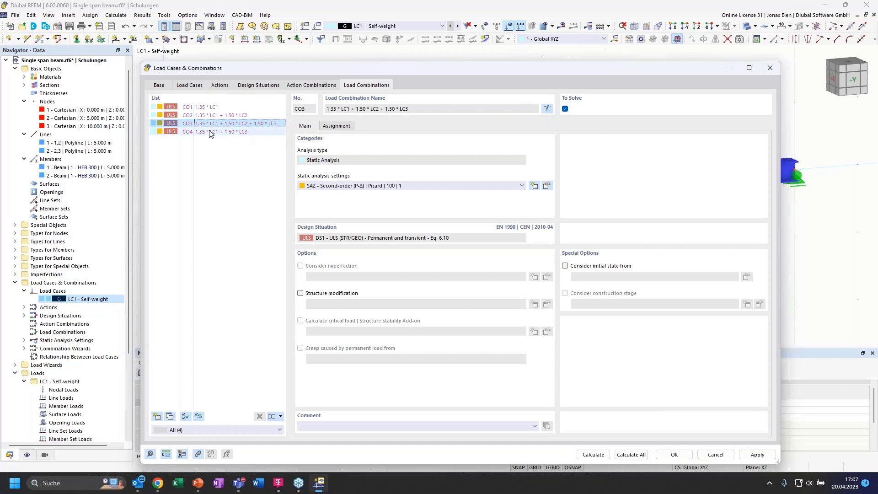
pyautogui.click(236, 131)
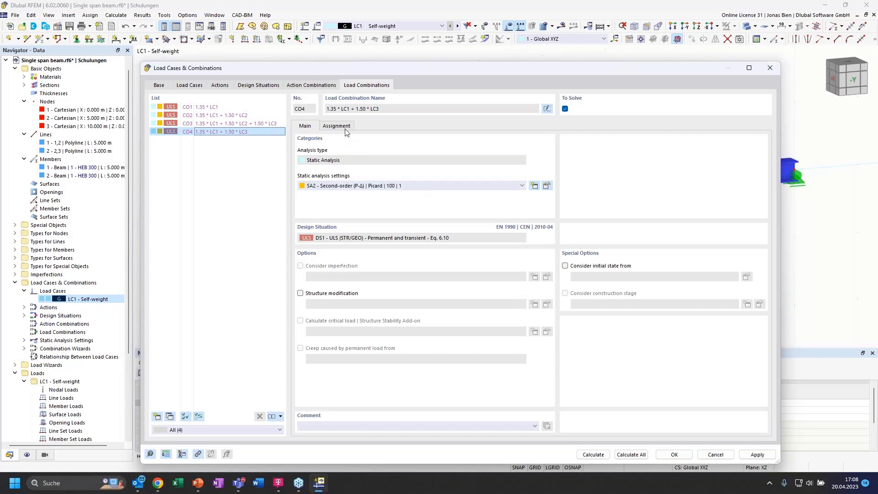
pyautogui.click(674, 455)
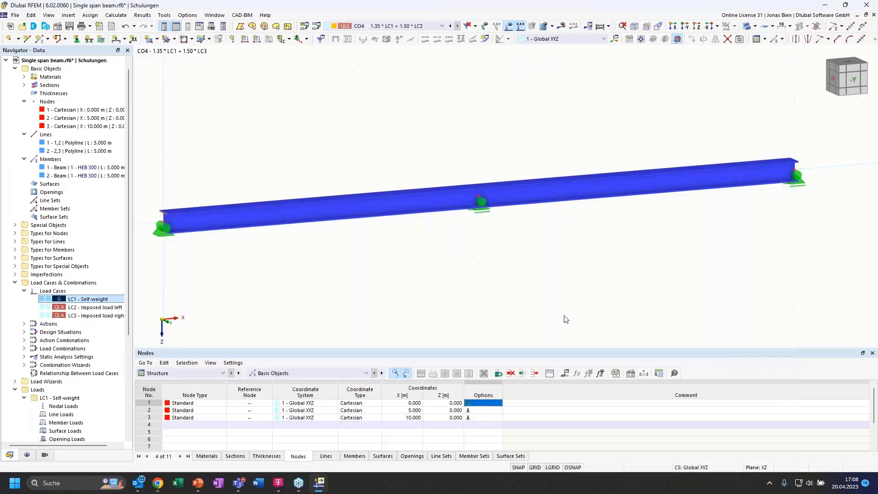
# Display load cases LC2 Imposed load left and LC3 Imposed load right on the beam model, returning to LC2
pyautogui.click(78, 308)
pyautogui.click(80, 316)
pyautogui.click(81, 308)
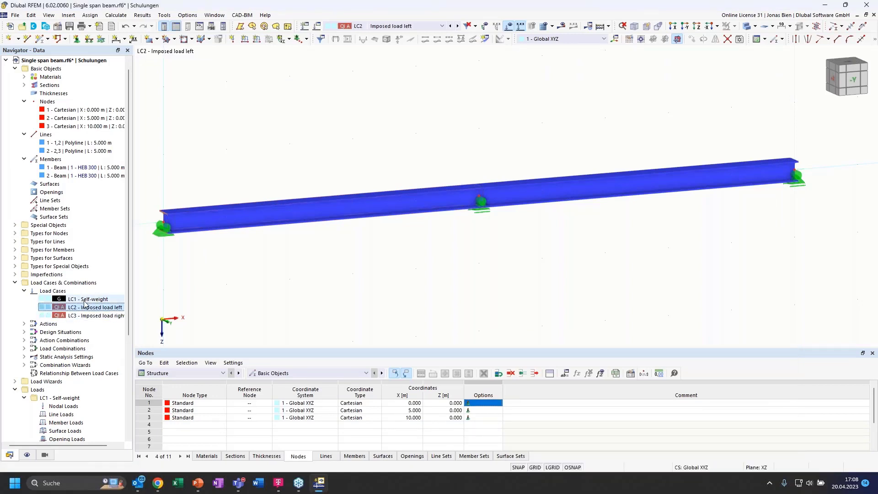
# Create a uniform member load of 2.5 kN/m in load case LC1 Self-weight on members 1 and 2
pyautogui.click(87, 300)
pyautogui.click(86, 308)
pyautogui.click(90, 300)
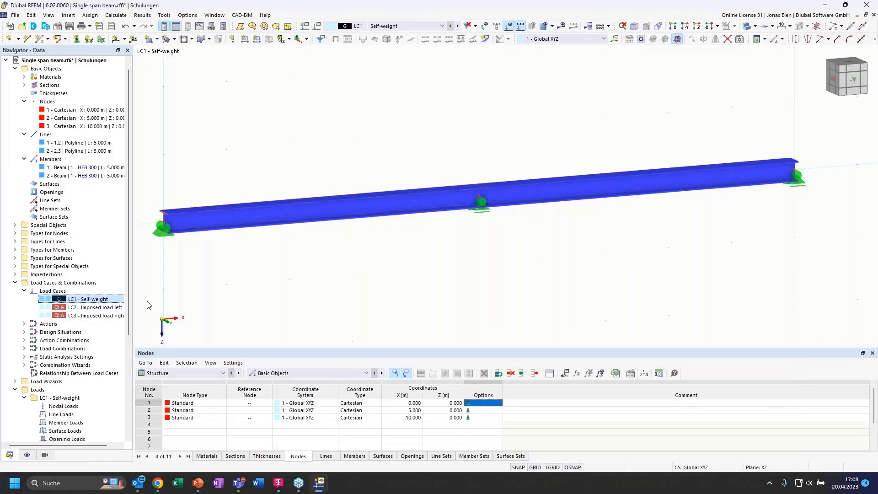
pyautogui.keyDown('ctrl'); pyautogui.moveTo(607, 242); pyautogui.dragTo(563, 258, button='middle'); pyautogui.keyUp('ctrl')
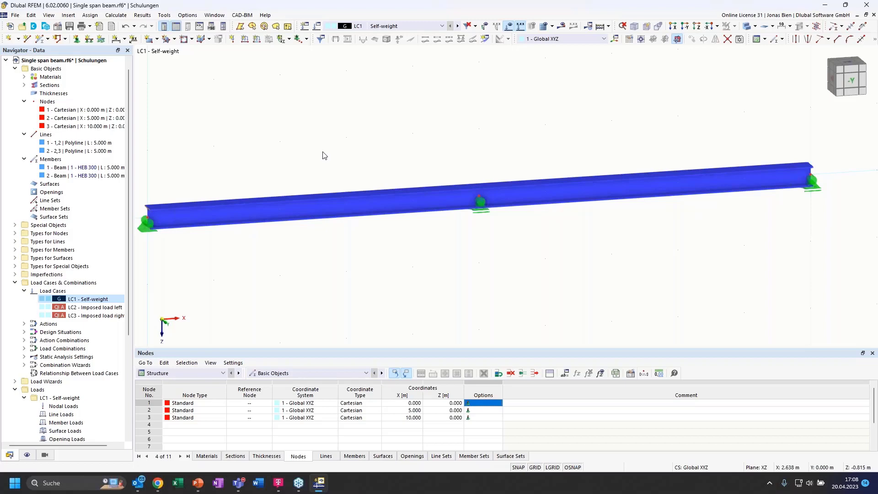
pyautogui.click(255, 39)
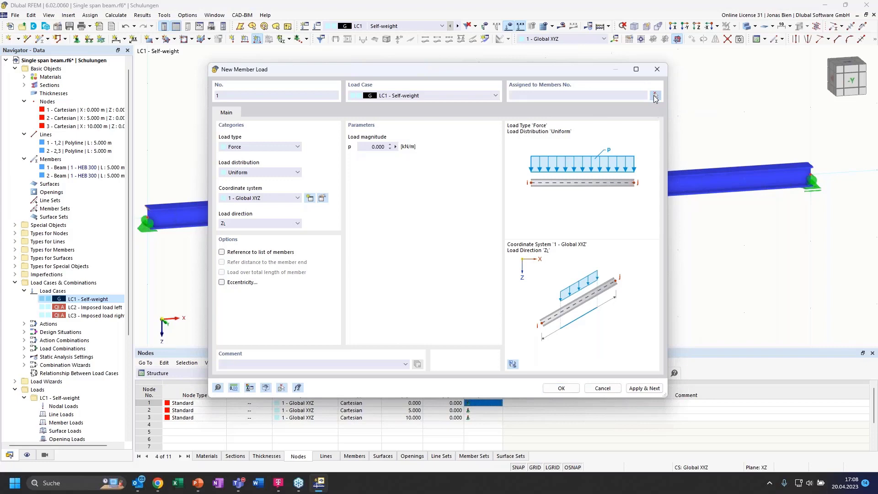
pyautogui.click(655, 95)
pyautogui.moveTo(612, 241); pyautogui.dragTo(453, 199)
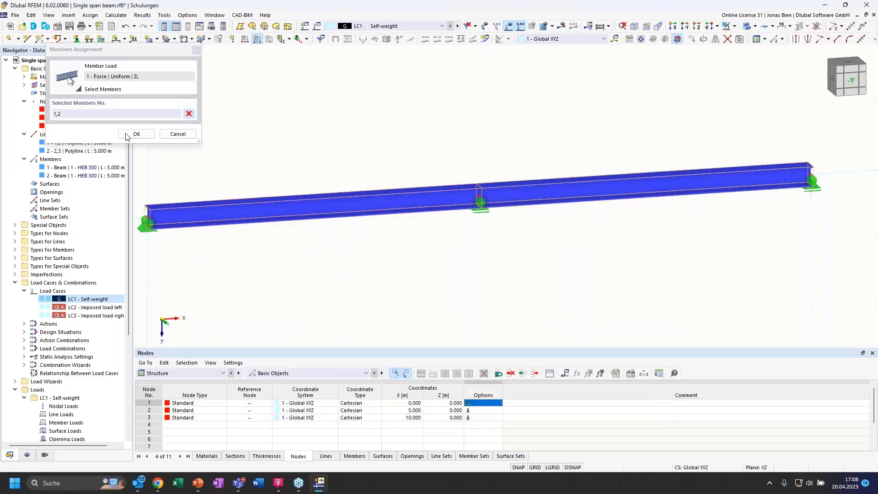
pyautogui.click(137, 134)
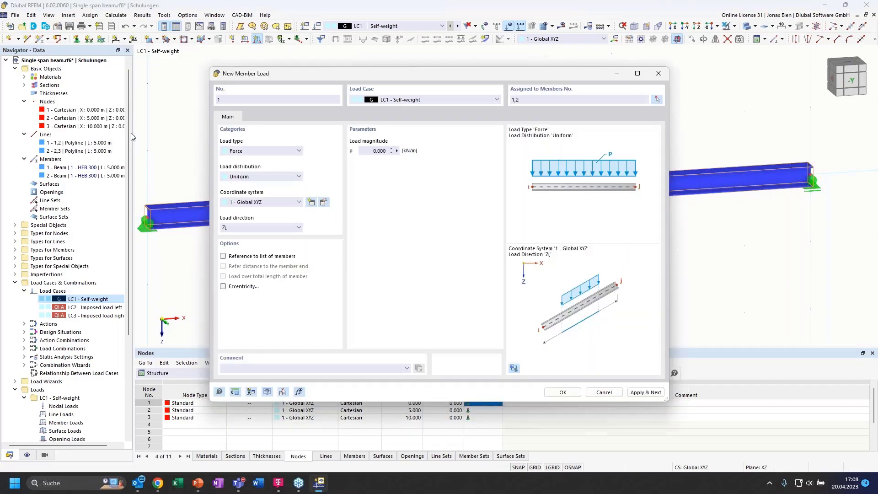
pyautogui.click(366, 148)
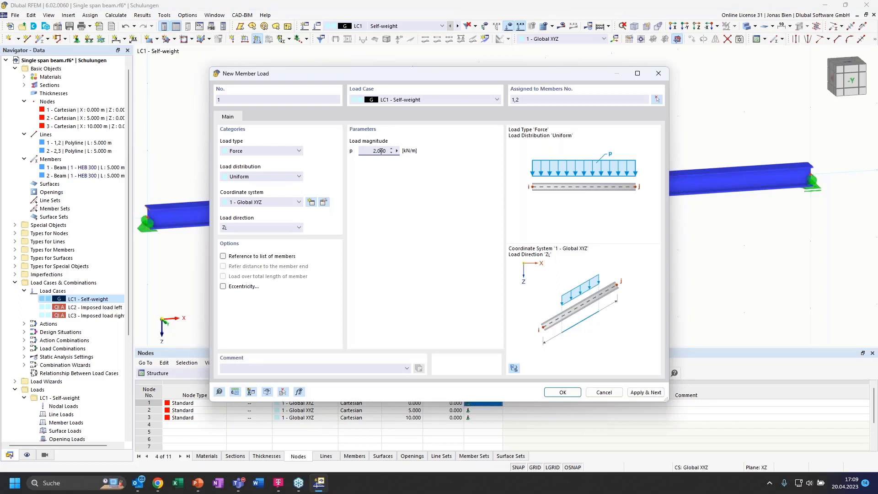
pyautogui.write('2.5')
pyautogui.click(563, 392)
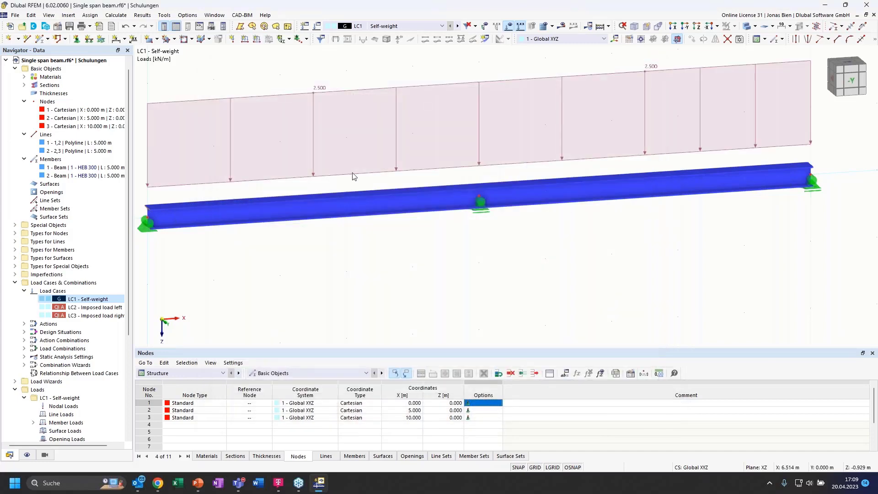
# Add a uniform member load of 5 kN/m in load case LC2 Imposed load left on member 1
pyautogui.scroll(-1, 396, 126)
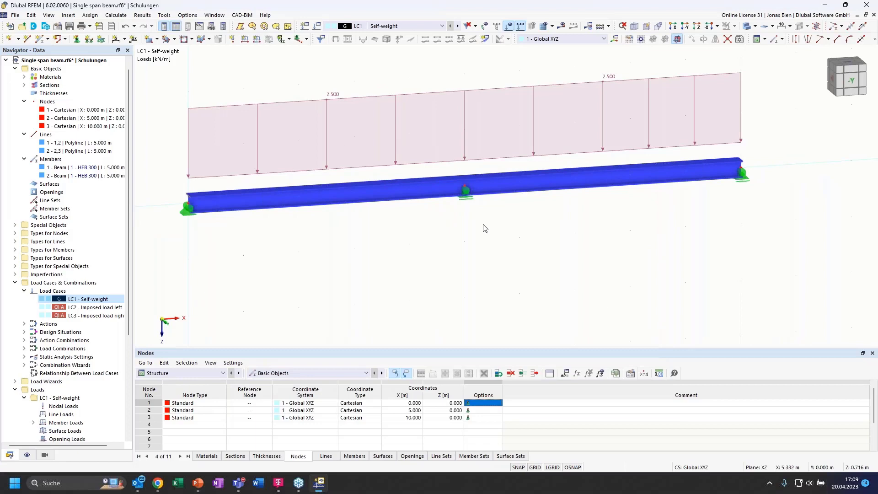
pyautogui.press('Return')
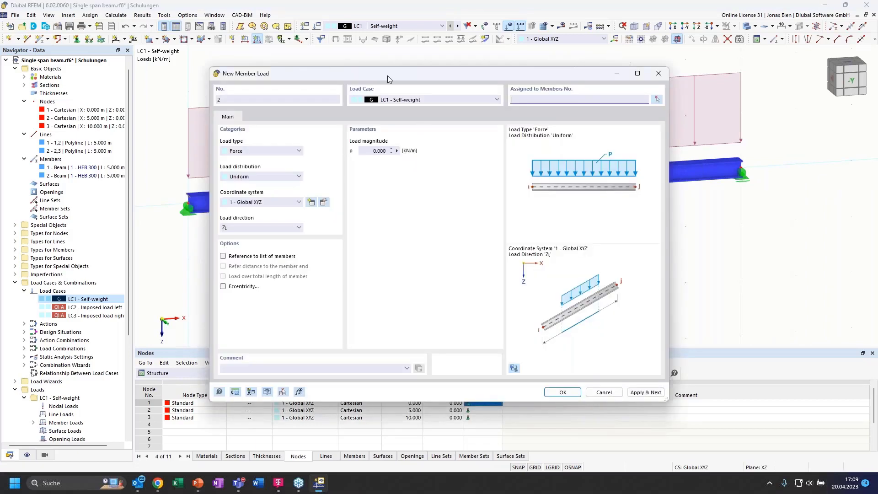
pyautogui.moveTo(382, 77); pyautogui.dragTo(403, 117)
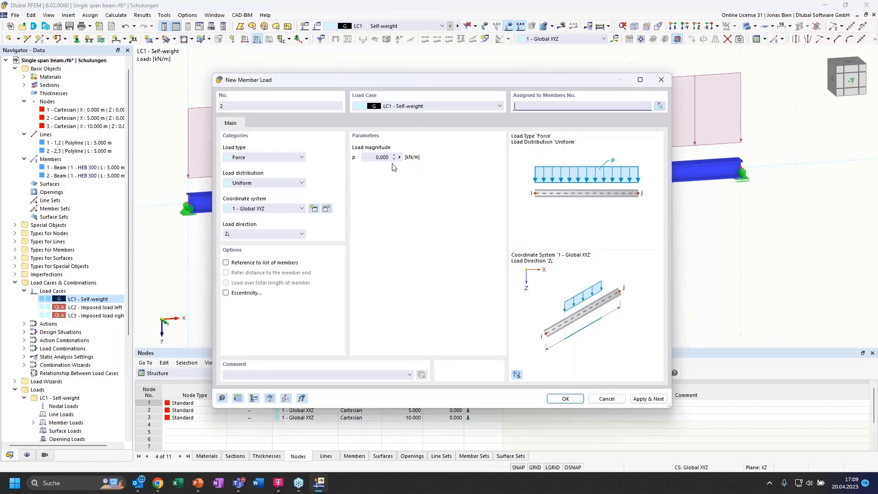
pyautogui.click(448, 105)
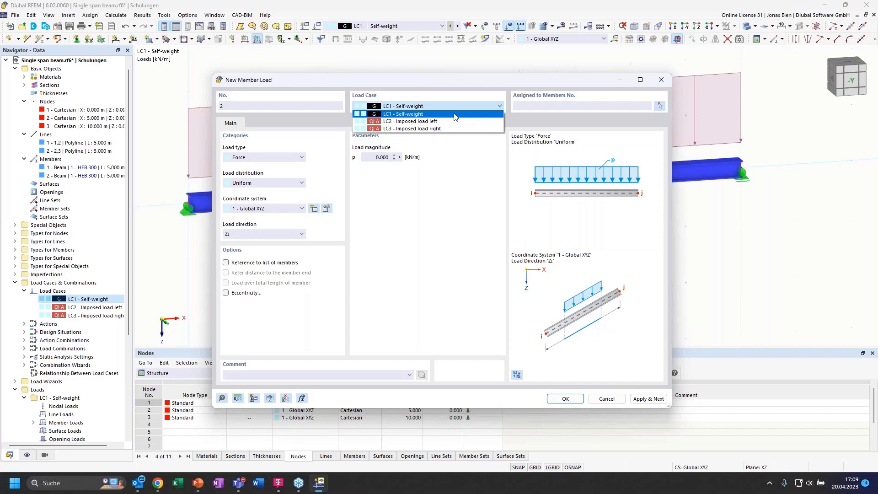
pyautogui.click(405, 122)
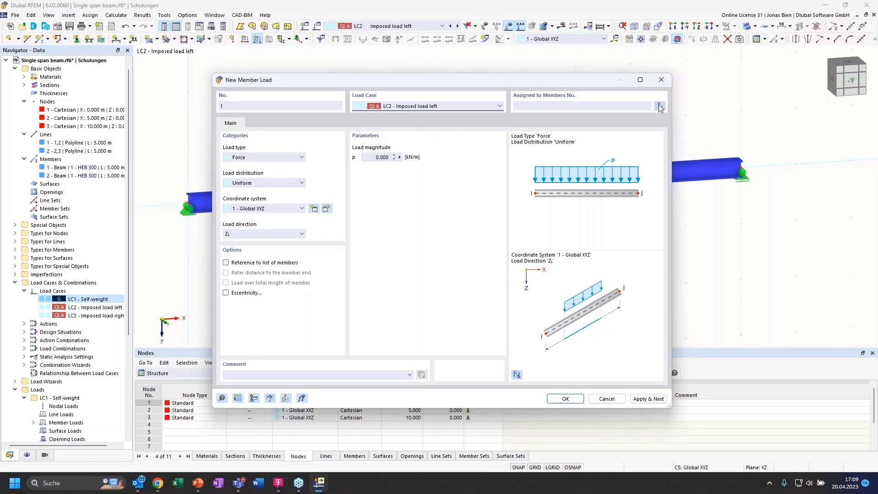
pyautogui.click(377, 157)
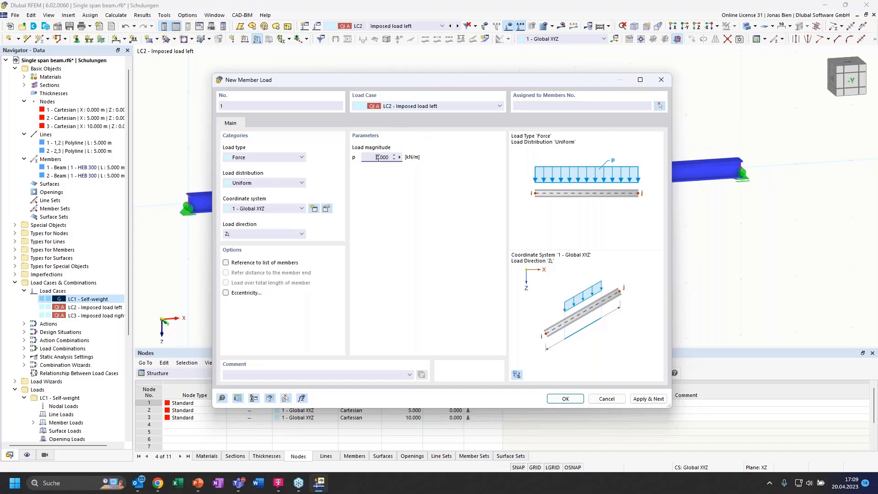
pyautogui.write('5')
pyautogui.click(660, 106)
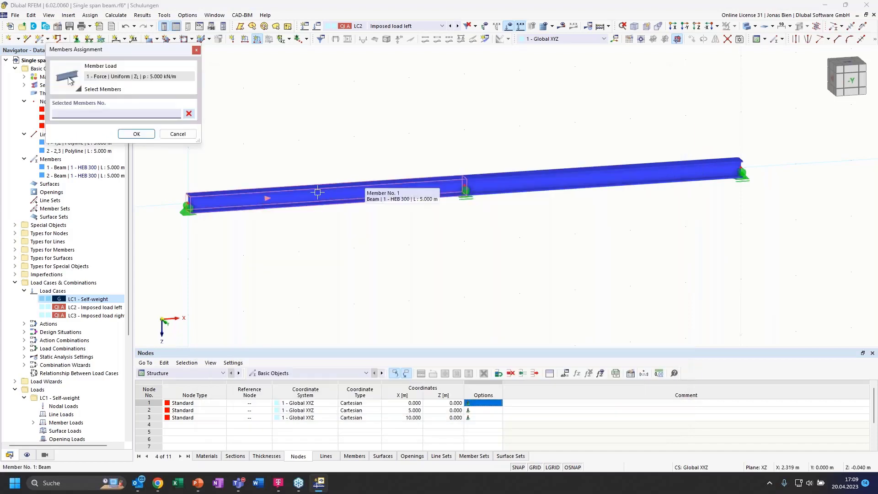
pyautogui.click(318, 192)
pyautogui.click(137, 133)
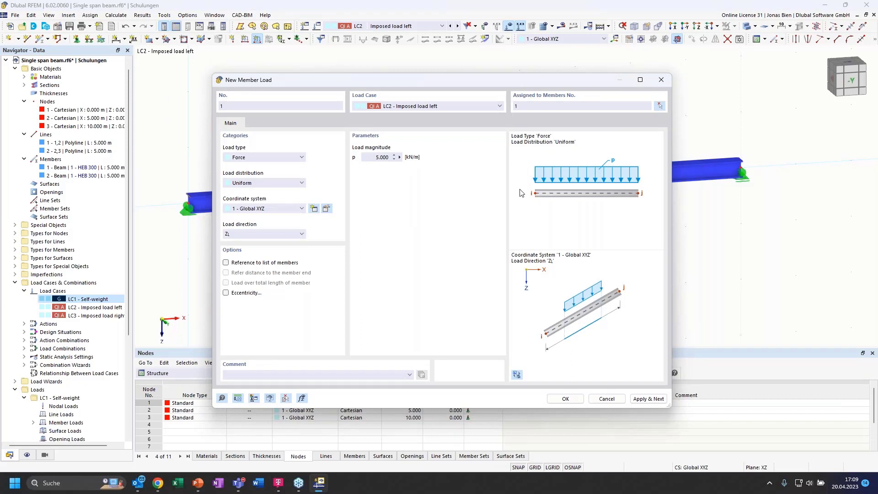
pyautogui.click(649, 399)
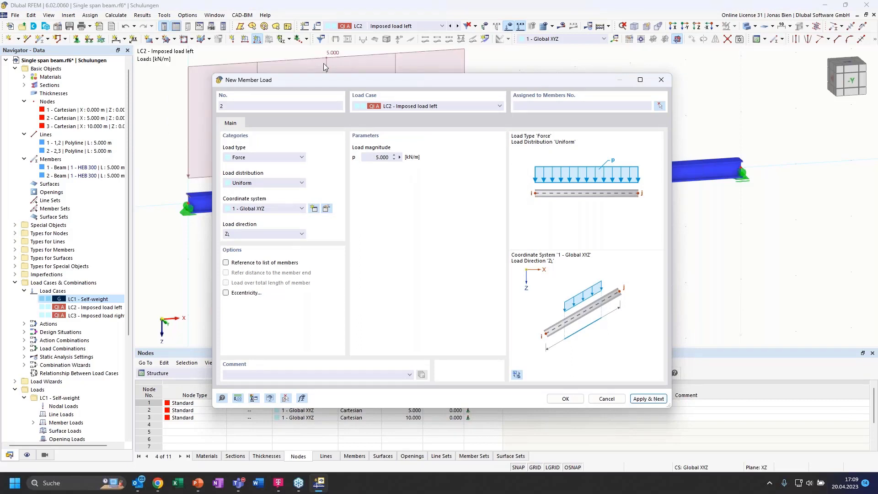
# Add a uniform 5 kN/m member load in load case LC3 Imposed load right on member 2
pyautogui.click(417, 107)
pyautogui.click(413, 129)
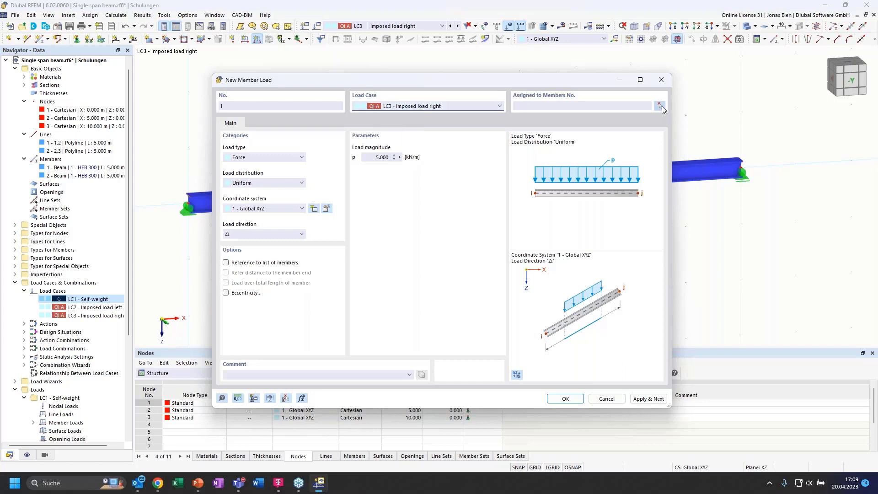
pyautogui.click(663, 107)
pyautogui.click(683, 175)
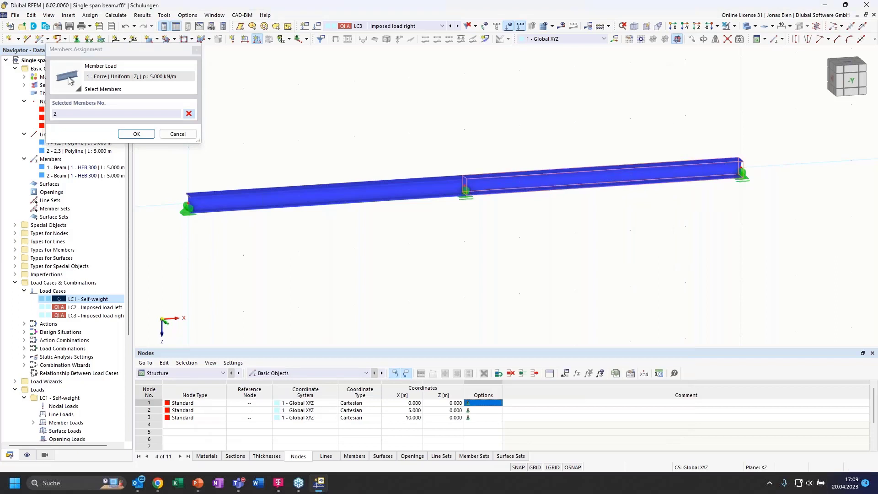
pyautogui.click(135, 133)
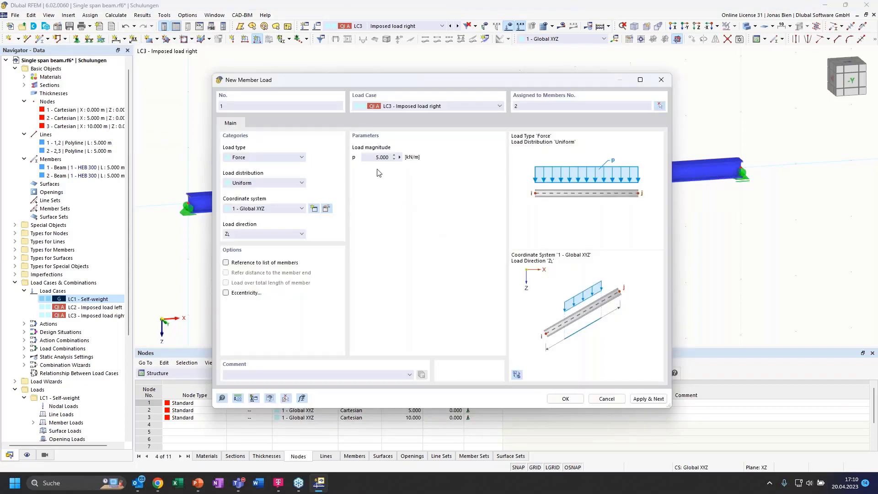
pyautogui.click(576, 400)
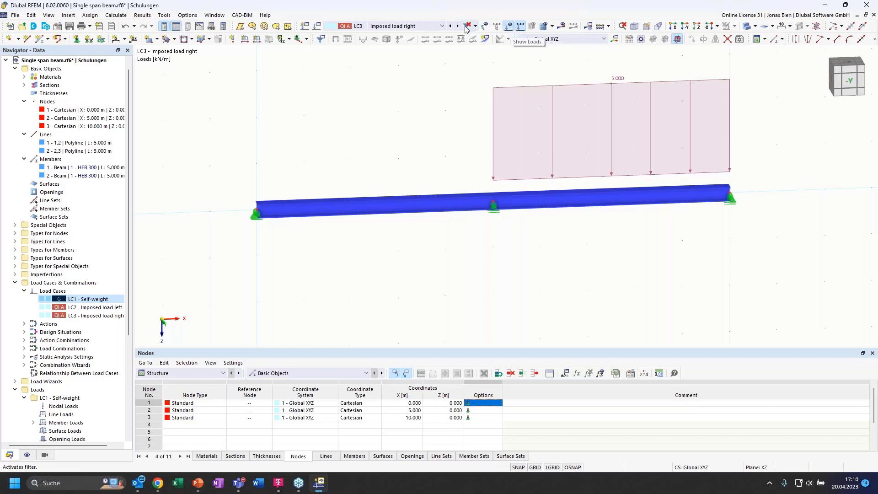
# Check the applied loads on the beam for load cases LC1, LC2 and LC3 in turn
pyautogui.click(451, 26)
pyautogui.click(450, 27)
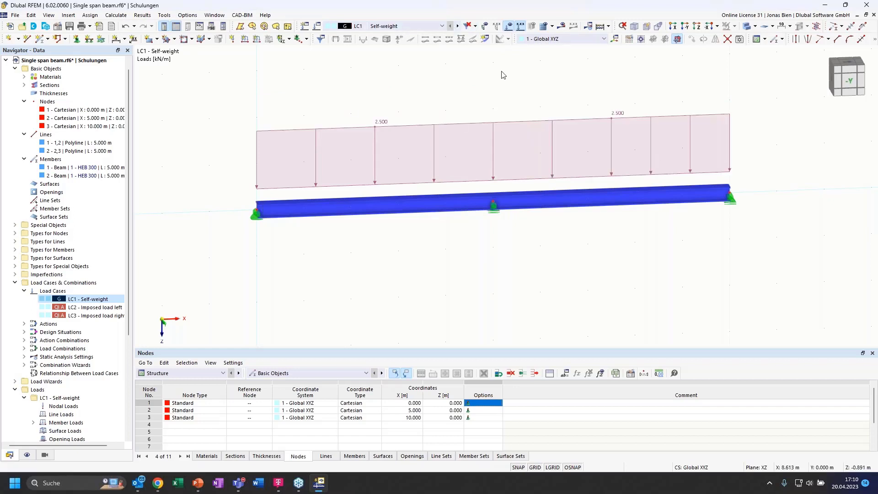
pyautogui.click(457, 26)
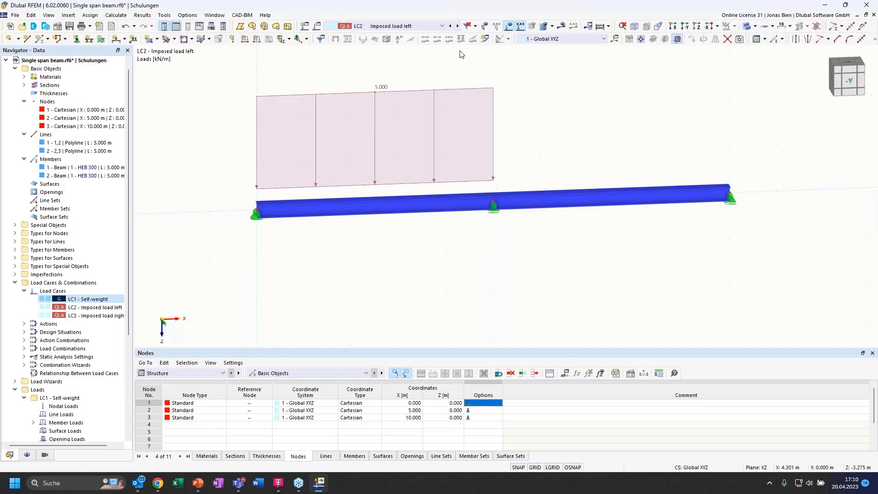
pyautogui.click(457, 27)
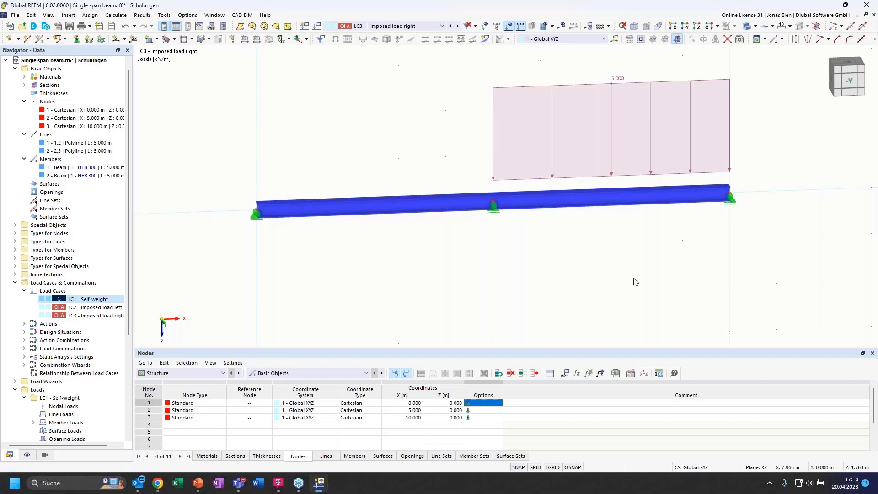
# Calculate all load cases and combinations of the beam model
pyautogui.click(848, 80)
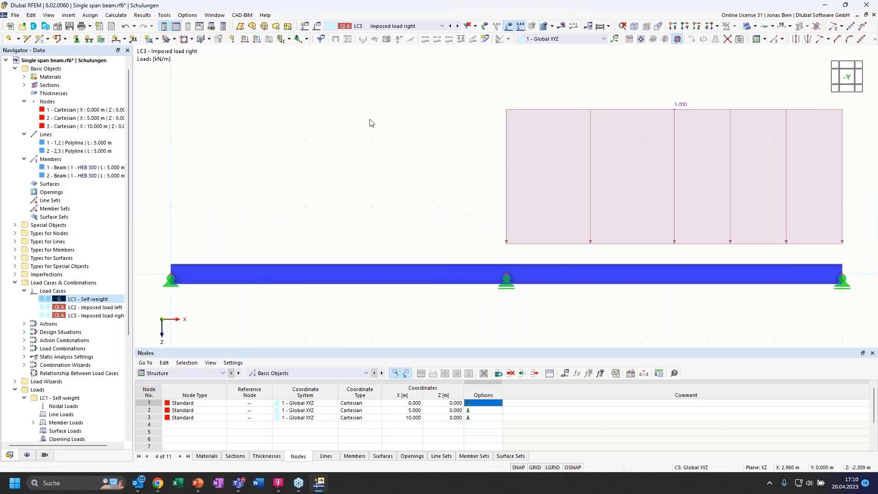
pyautogui.click(116, 15)
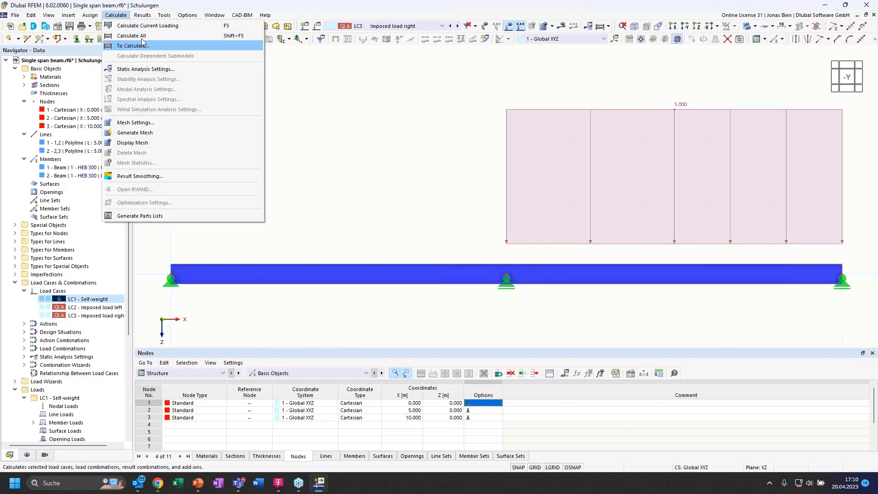
pyautogui.click(143, 36)
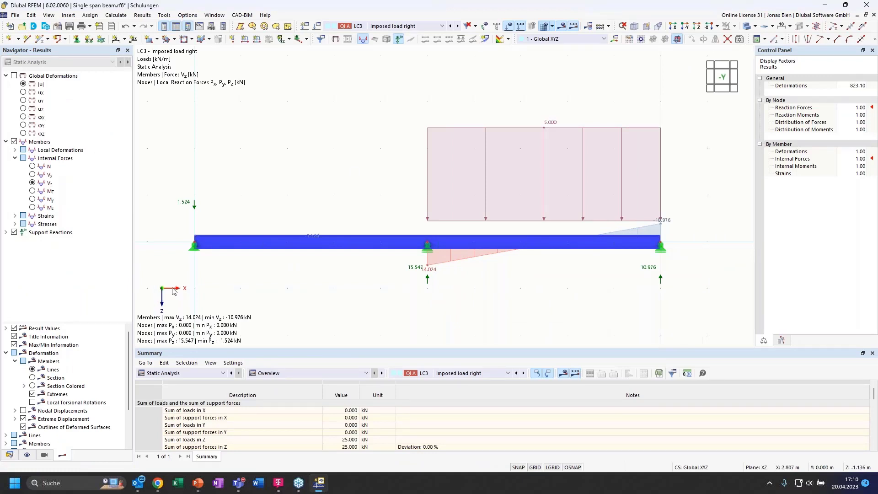
# Display the member bending moments My for LC1 Self-weight, with the beam shown as lines instead of solid sections
pyautogui.click(394, 27)
pyautogui.click(398, 34)
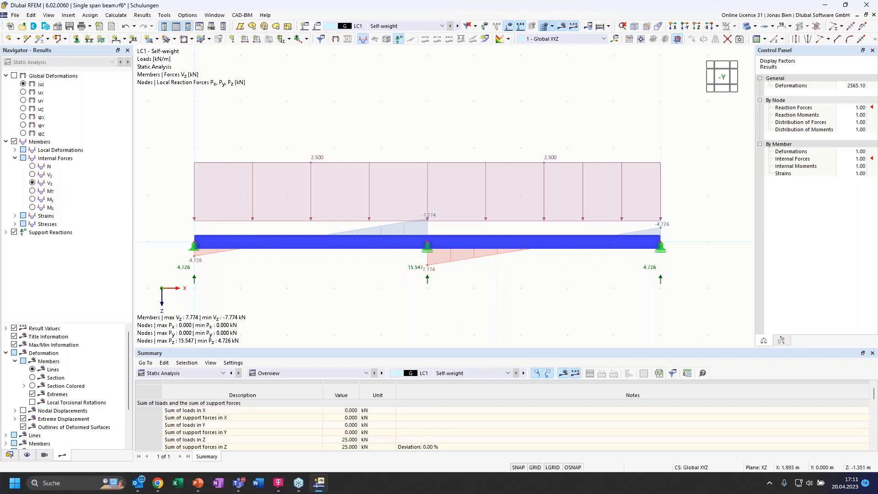
pyautogui.click(41, 199)
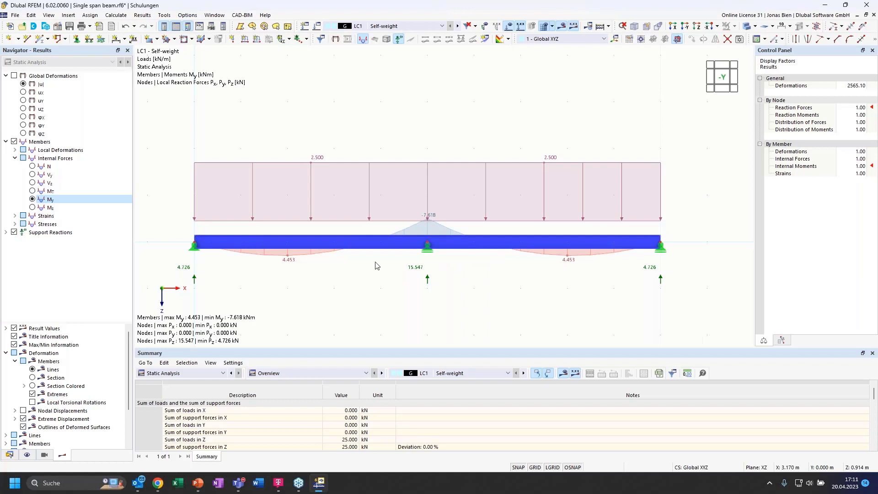
pyautogui.click(747, 28)
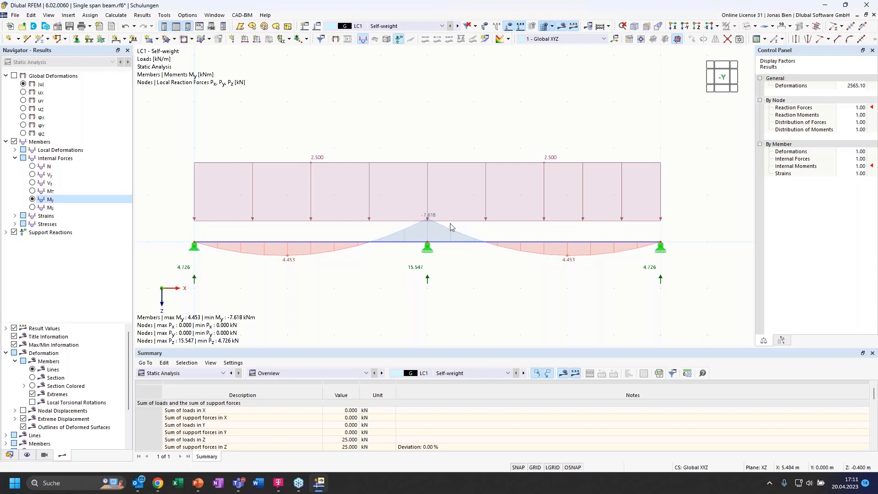
# Review the bending moment diagrams My for load cases LC2 and LC3 and for load combinations CO1 to CO4 in turn
pyautogui.click(458, 26)
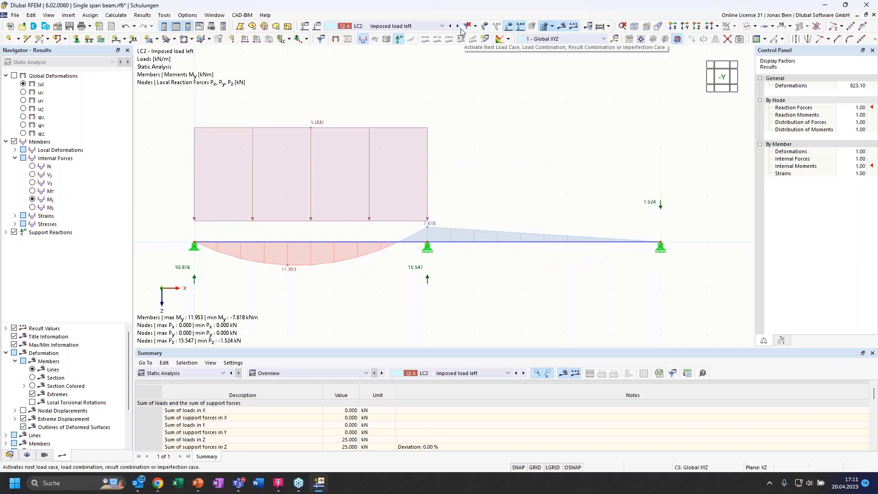
pyautogui.click(458, 26)
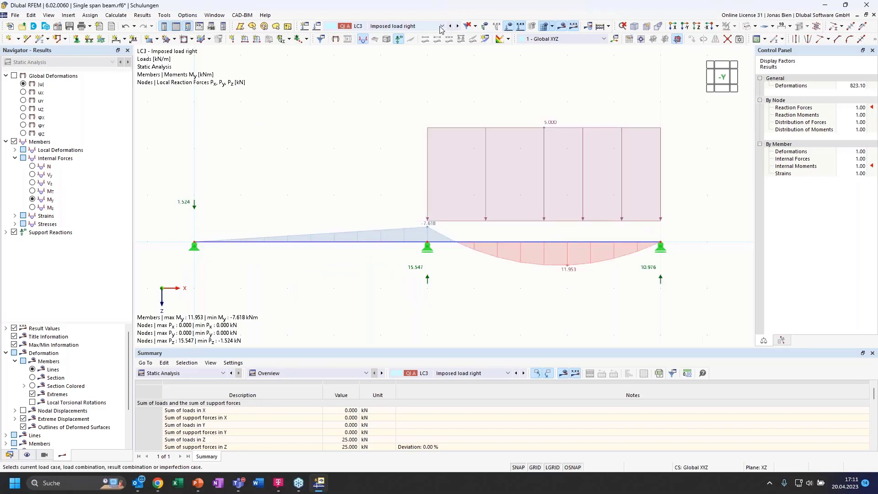
pyautogui.click(442, 26)
pyautogui.click(414, 64)
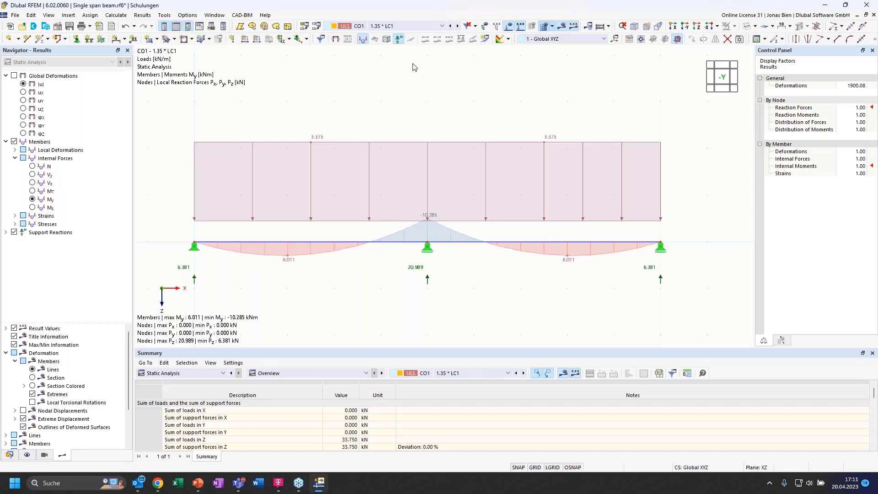
pyautogui.click(391, 28)
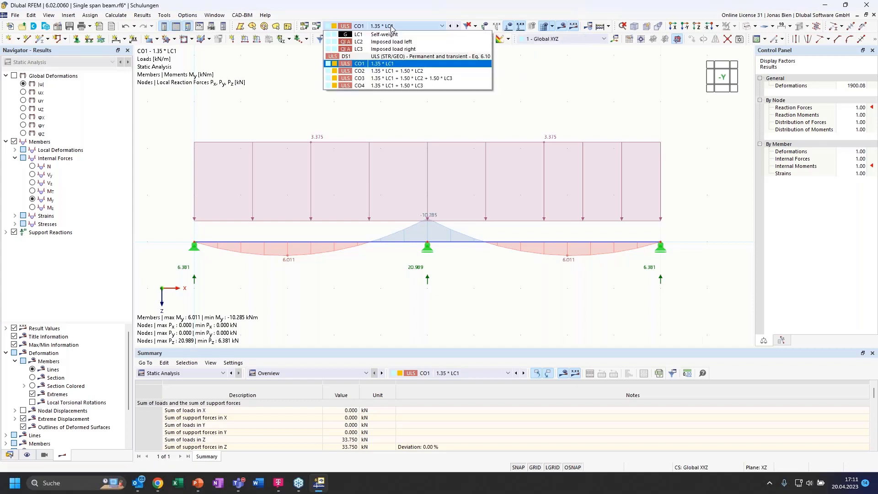
pyautogui.click(397, 72)
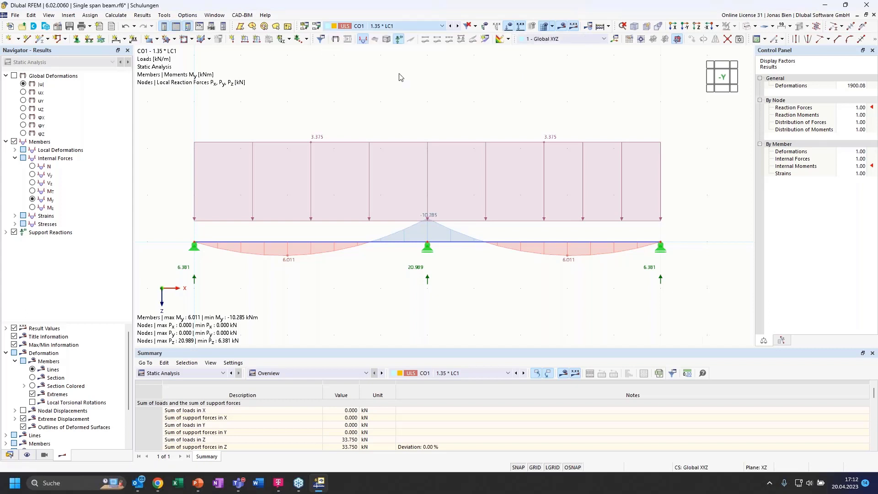
pyautogui.click(399, 26)
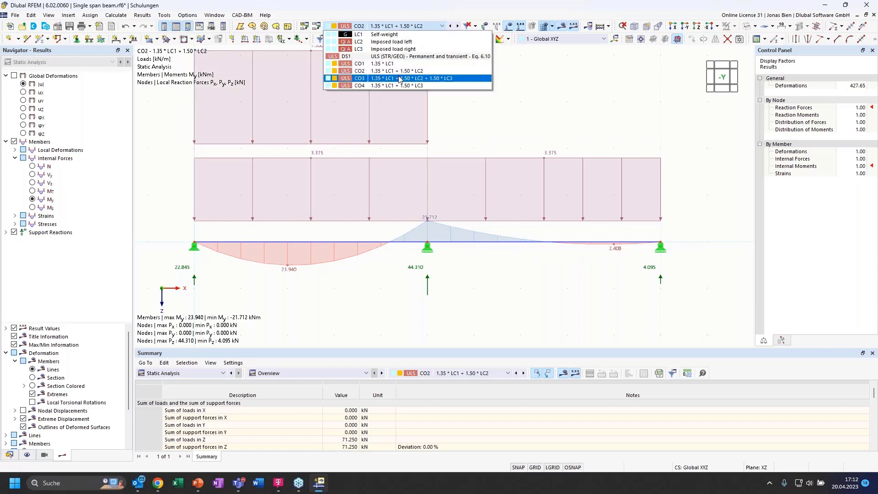
pyautogui.click(399, 78)
pyautogui.click(403, 28)
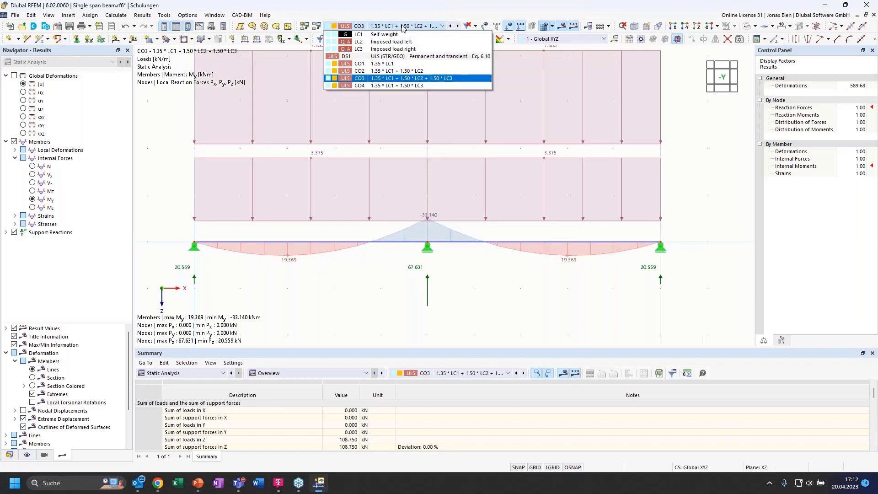
pyautogui.click(400, 86)
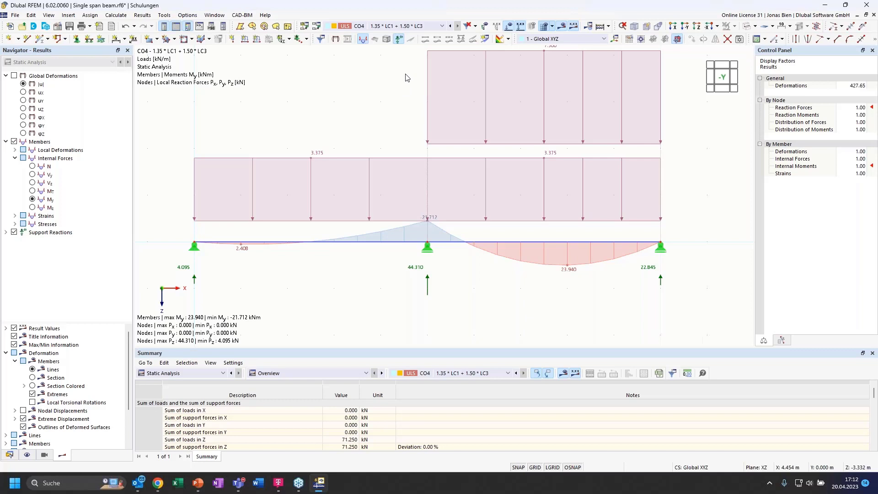
# Switch to the results of design situation DS1 ULS (STR/GEO) and display the members' local displacements uz
pyautogui.click(428, 27)
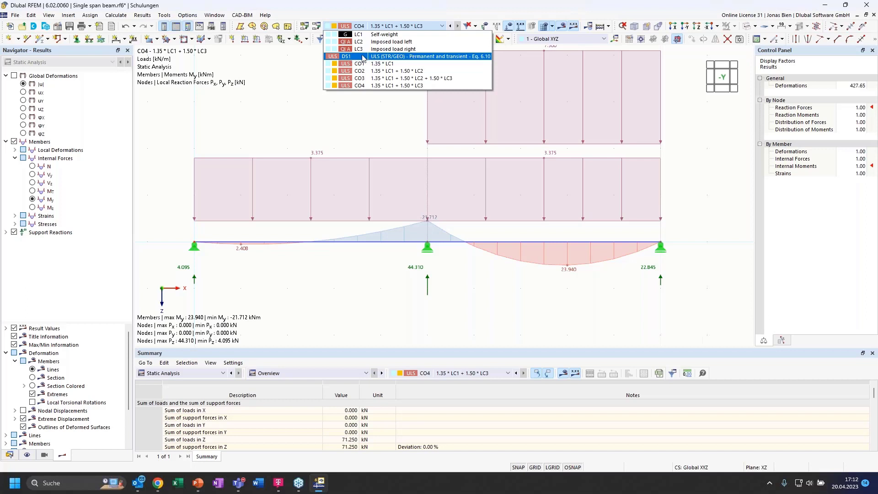
pyautogui.click(392, 58)
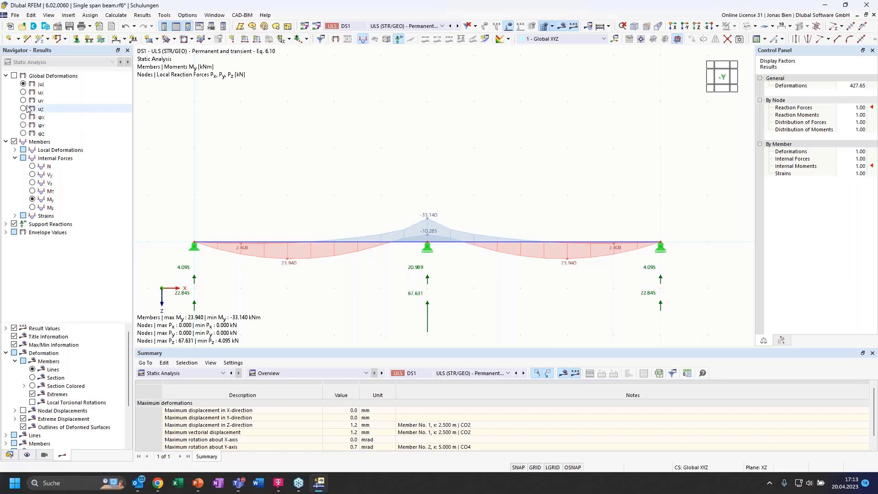
pyautogui.click(15, 150)
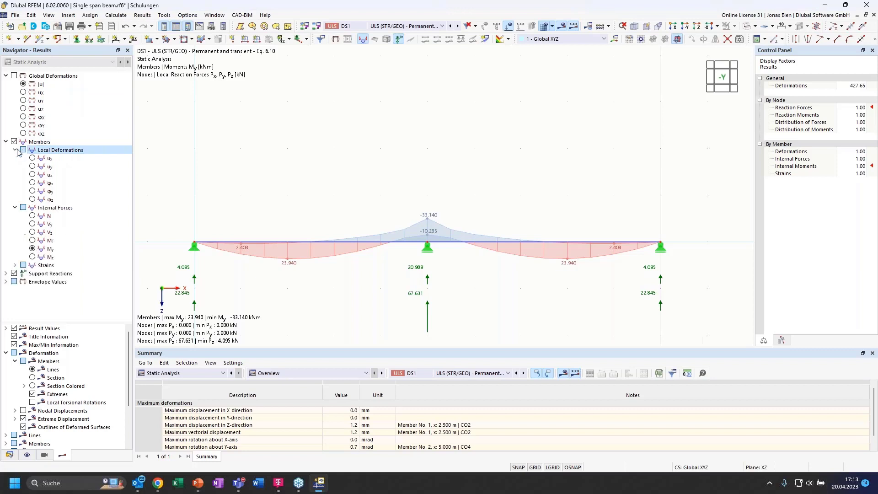
pyautogui.click(32, 175)
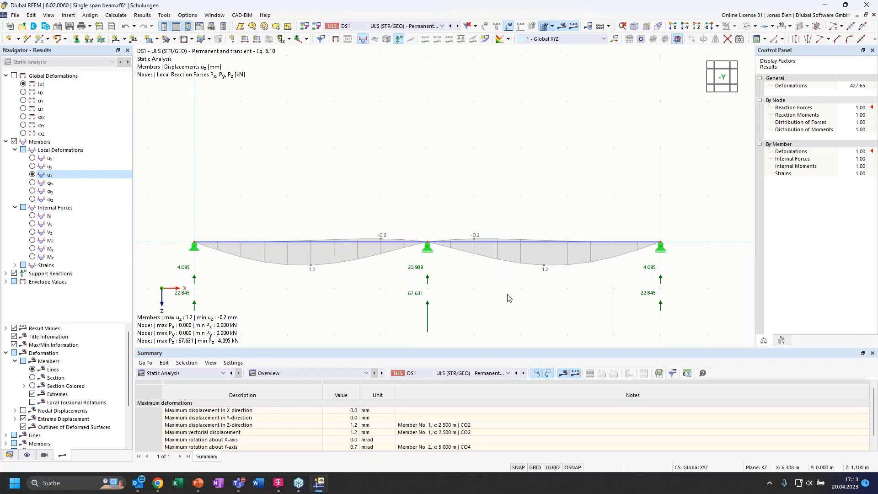
pyautogui.click(204, 376)
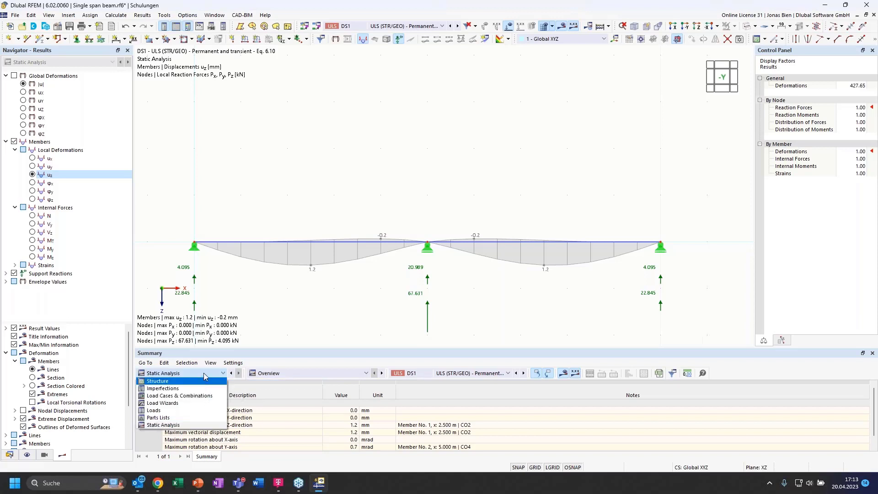
pyautogui.click(285, 374)
pyautogui.click(285, 374)
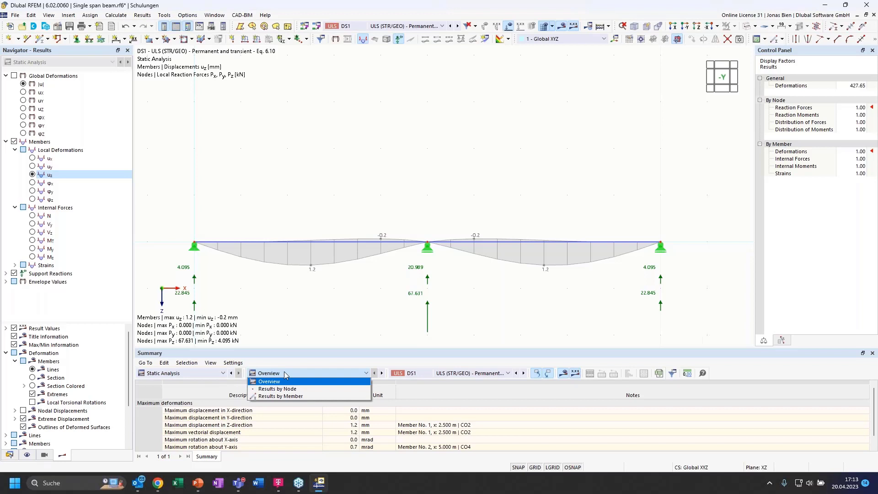
pyautogui.click(285, 374)
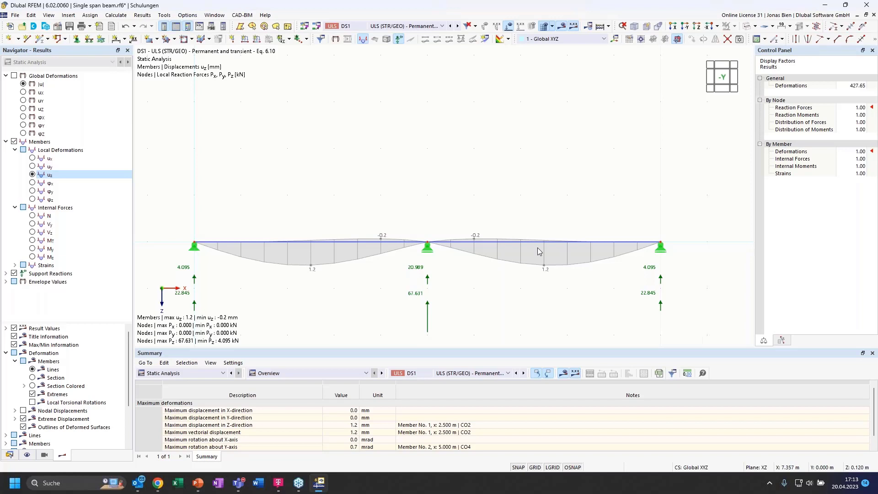
pyautogui.click(405, 26)
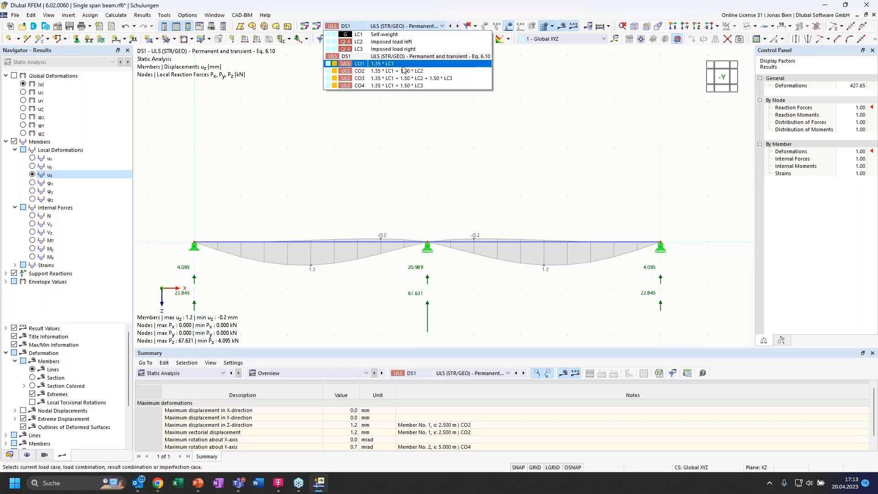
pyautogui.click(399, 58)
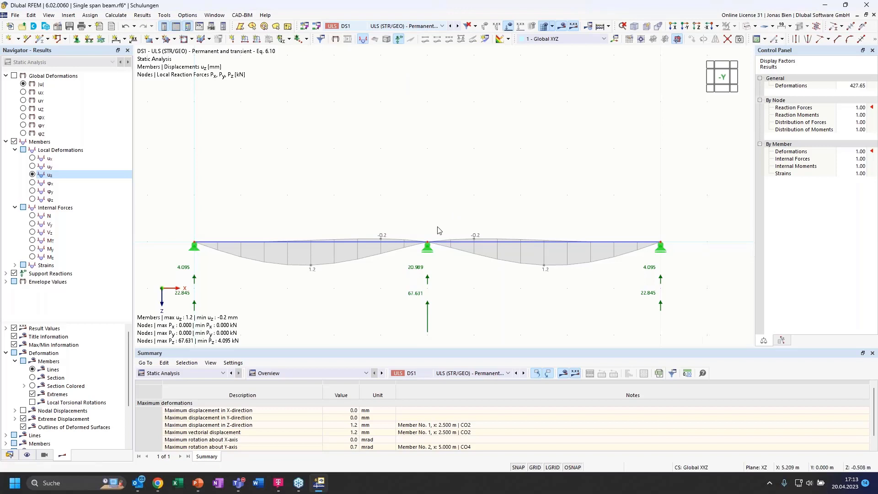
# Display the member moments My for DS1 and list the static analysis results by member in an enlarged table
pyautogui.click(33, 249)
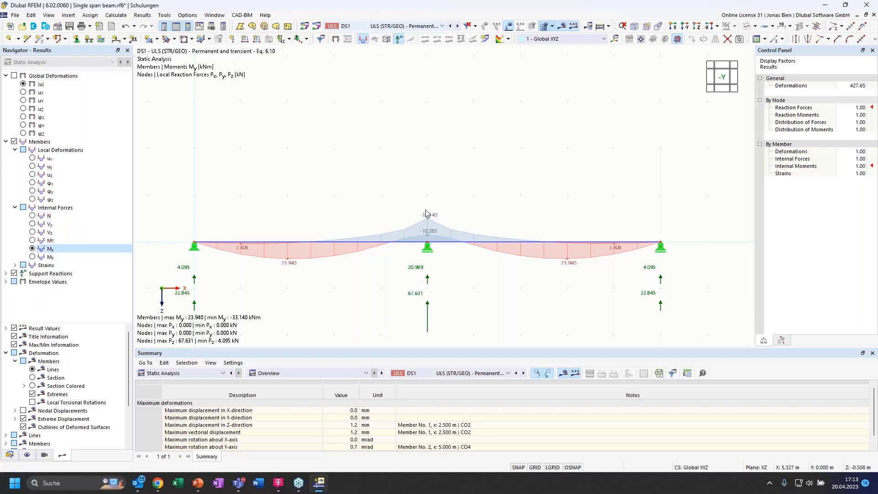
pyautogui.click(329, 373)
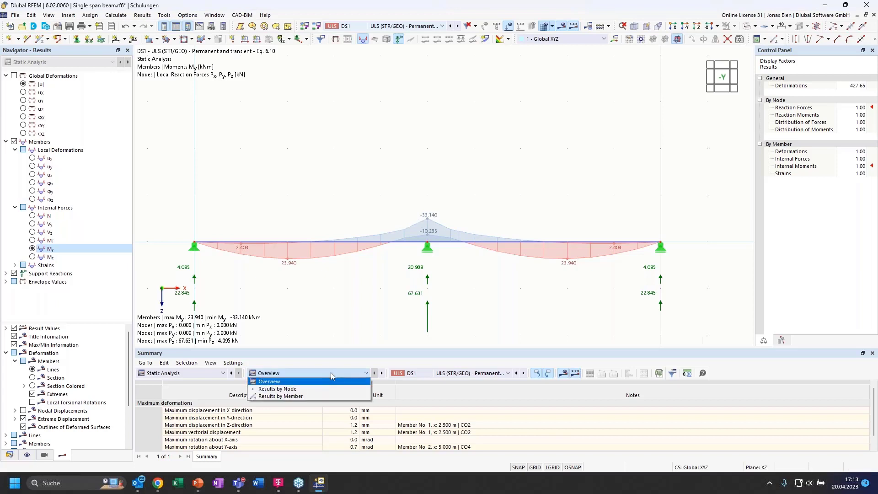
pyautogui.click(300, 397)
pyautogui.moveTo(385, 352); pyautogui.dragTo(383, 291)
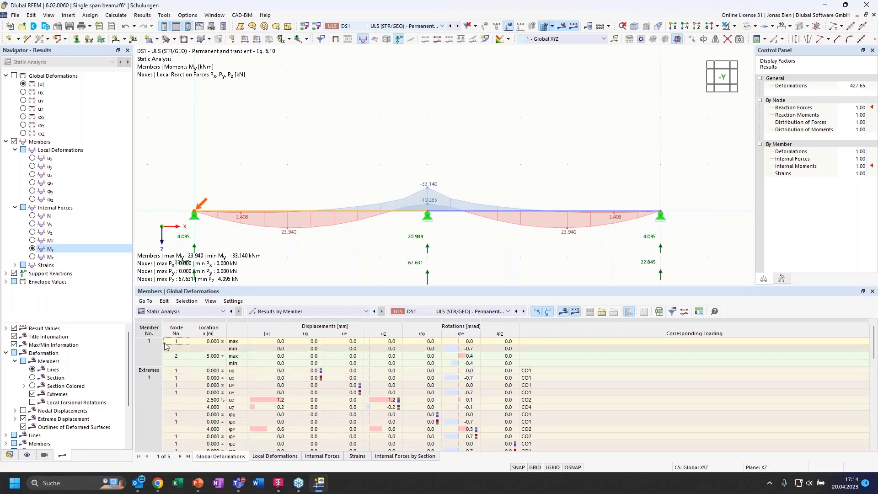
# Examine the extreme displacements and rotations of member 1 in the global deformations table
pyautogui.click(217, 379)
pyautogui.scroll(-1, 215, 379)
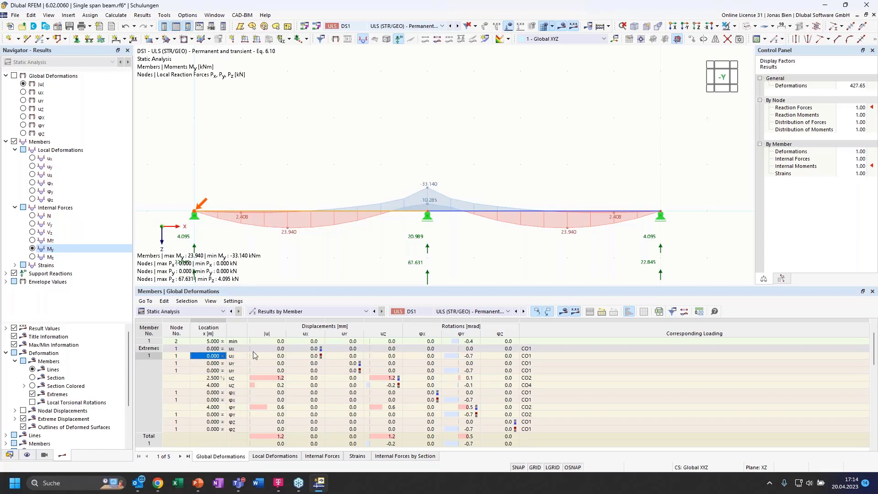
pyautogui.scroll(2, 329, 369)
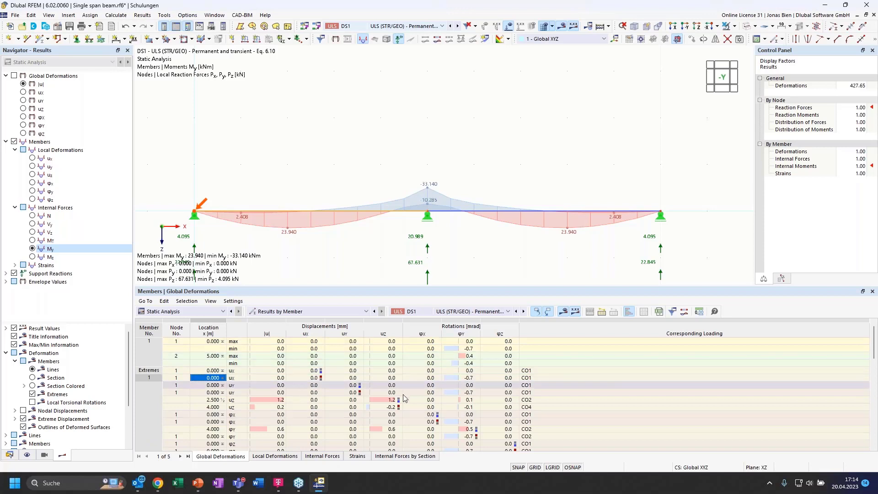
# Open the member internal forces table and locate where the extreme axial forces N occur on member 1
pyautogui.click(314, 459)
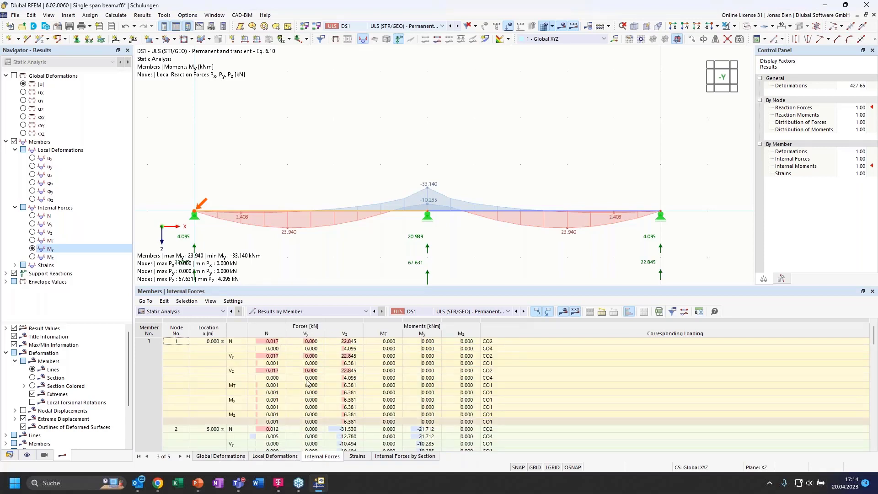
pyautogui.scroll(-2, 304, 373)
pyautogui.scroll(-4, 304, 374)
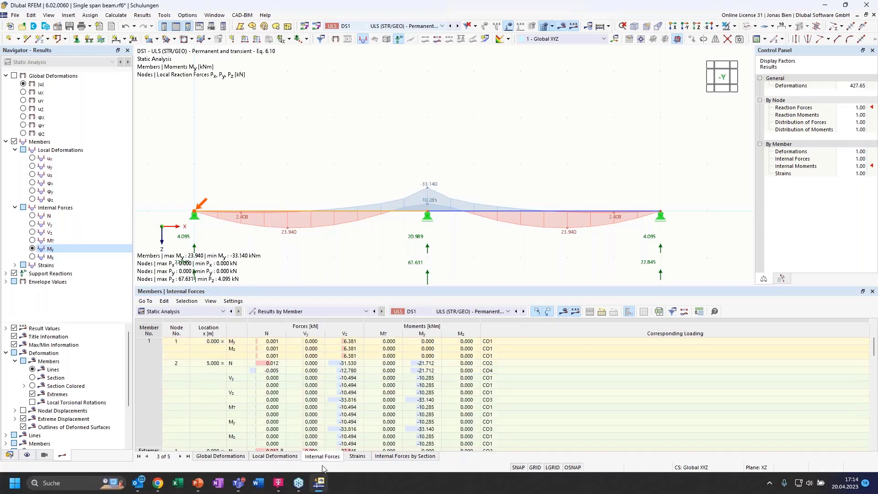
pyautogui.scroll(-2, 314, 413)
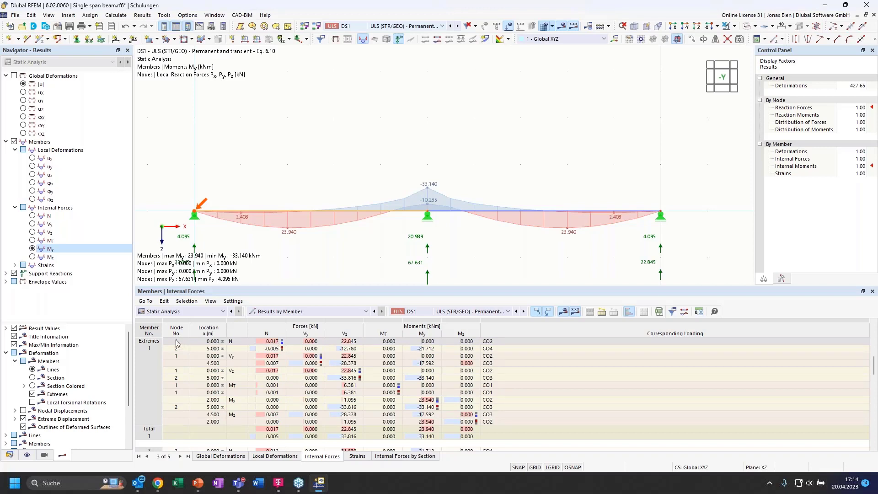
pyautogui.click(146, 344)
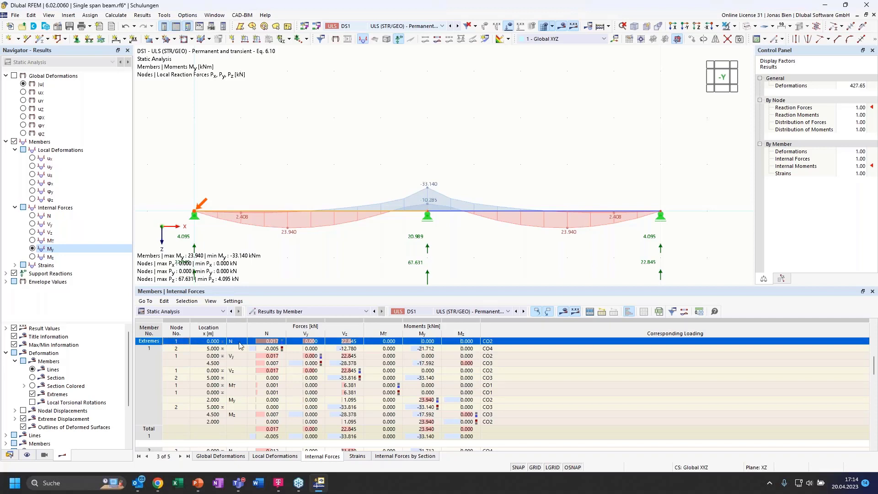
pyautogui.click(277, 342)
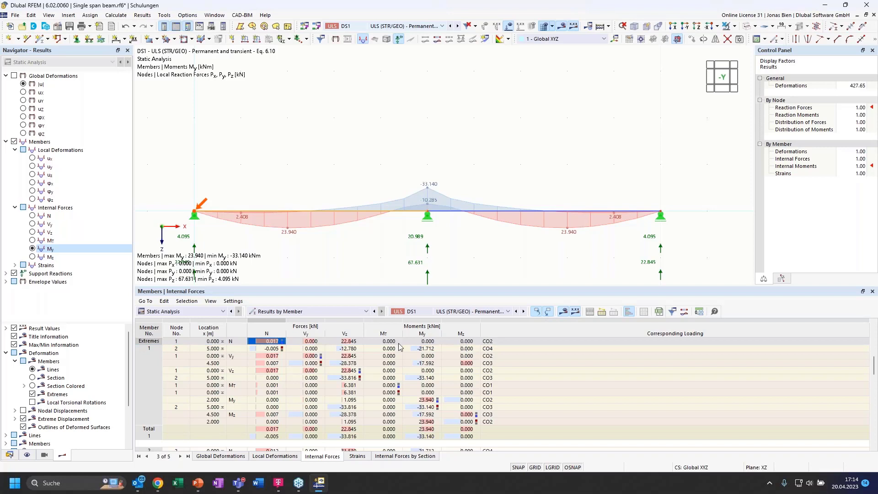
pyautogui.click(184, 349)
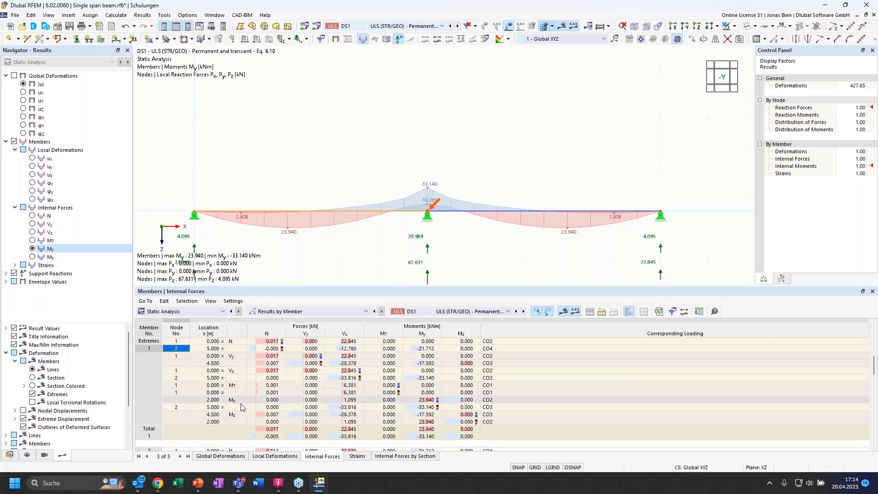
# Check the location and corresponding load combination of the maximum and minimum moments My on member 1
pyautogui.click(180, 401)
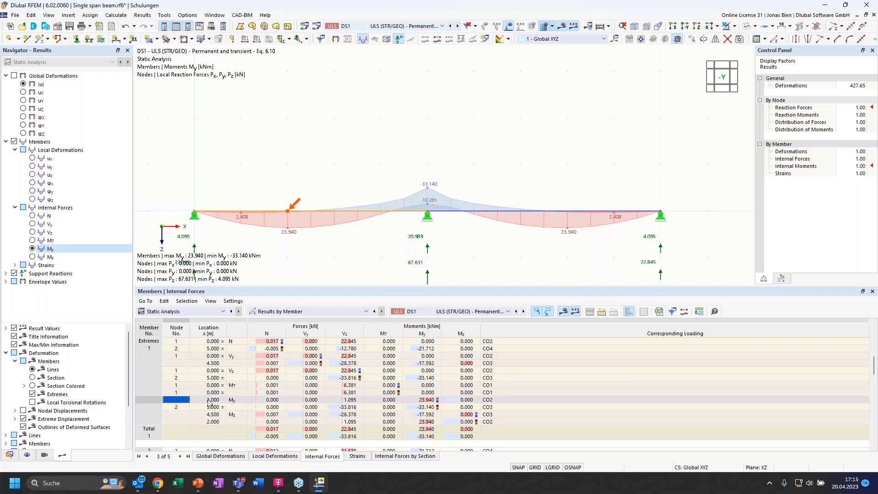
pyautogui.click(424, 401)
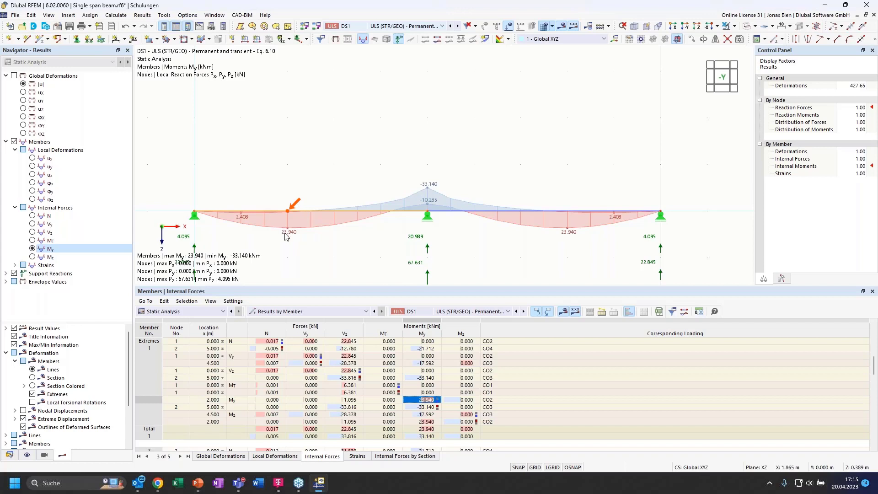
pyautogui.click(498, 399)
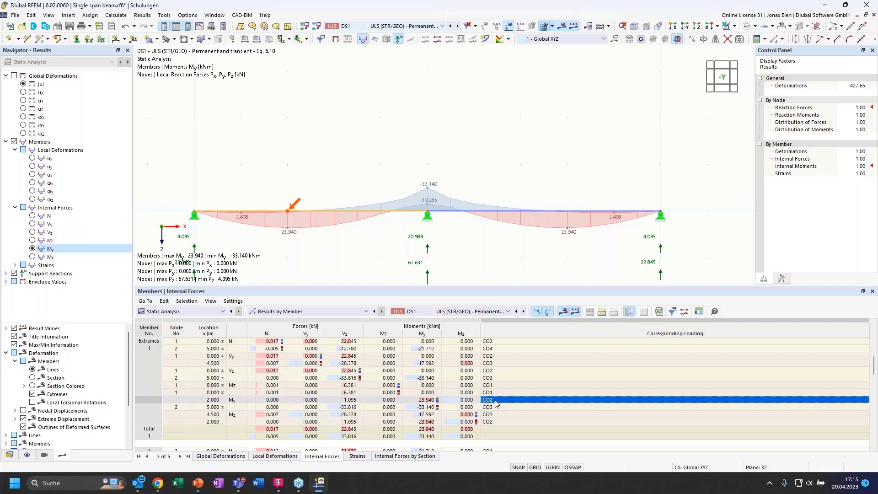
pyautogui.click(427, 400)
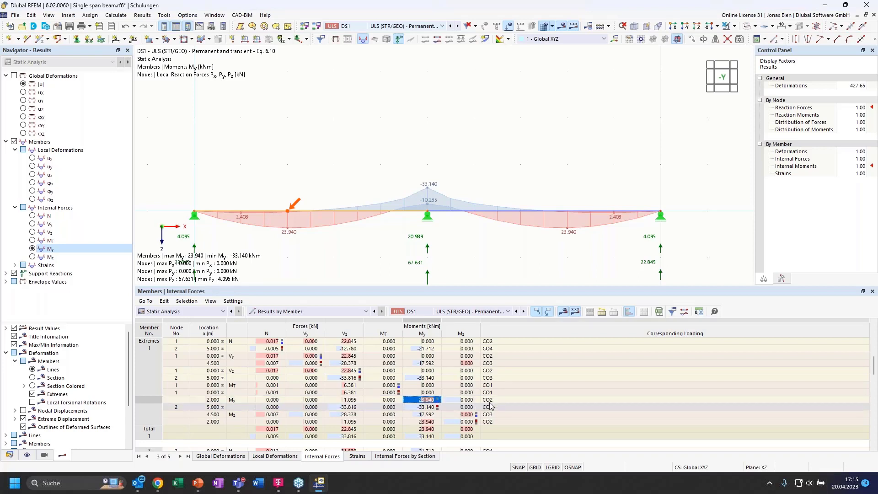
pyautogui.click(488, 400)
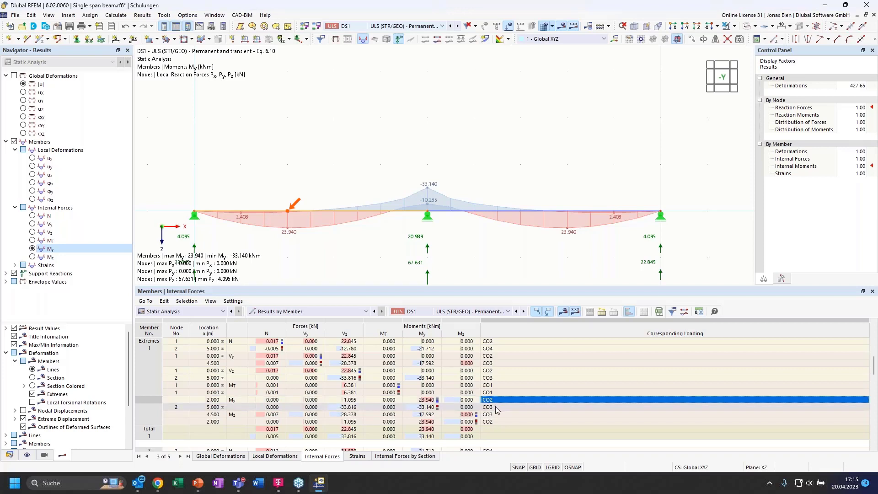
pyautogui.click(425, 407)
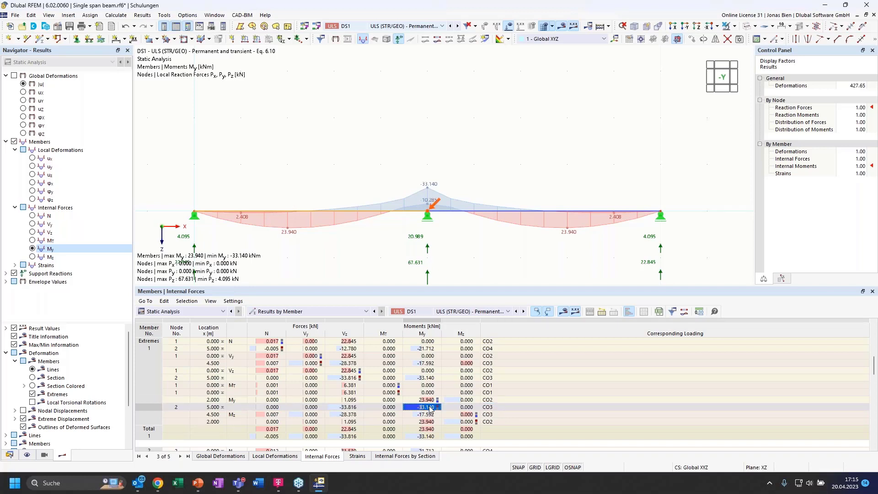
pyautogui.click(509, 407)
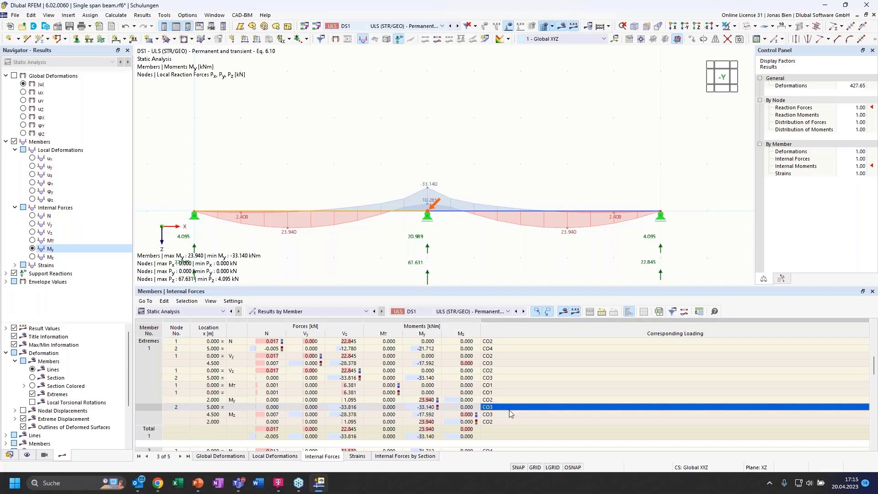
# Review which load cases and factors make up combinations CO1 to CO4 of design situation DS1
pyautogui.click(407, 26)
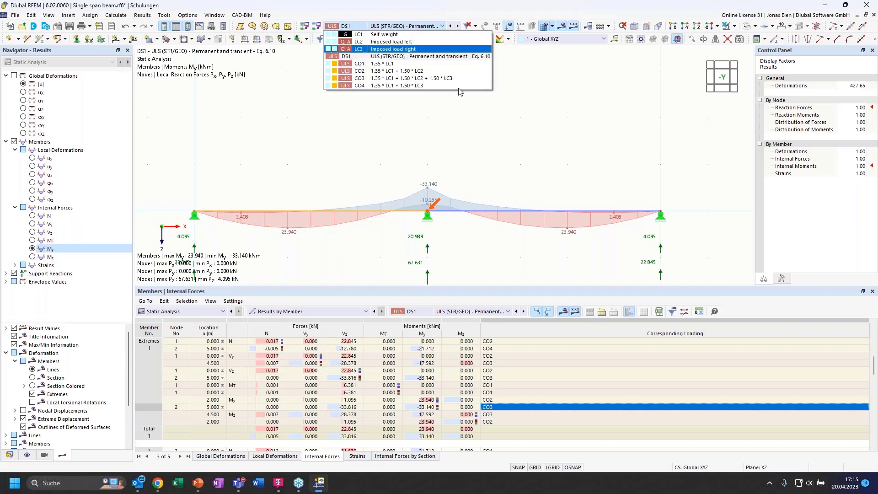
pyautogui.click(531, 149)
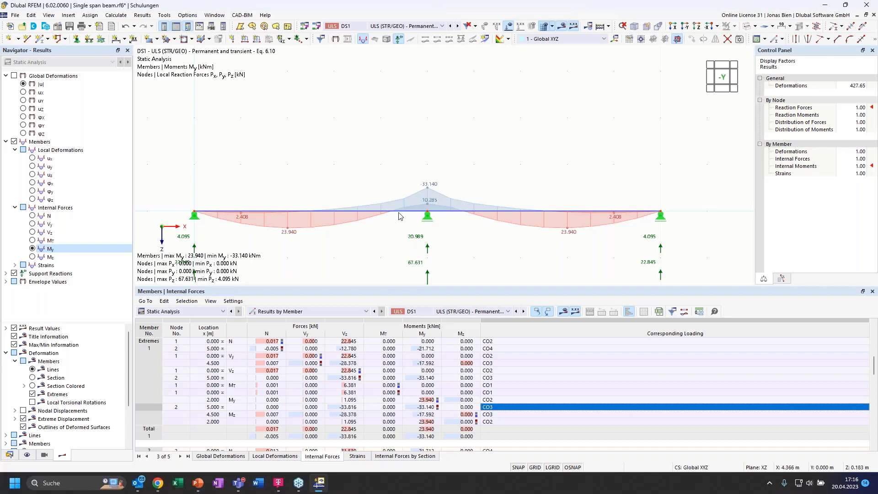
# Display the two-span beam as a solid model and view it at a slight angle
pyautogui.click(9, 455)
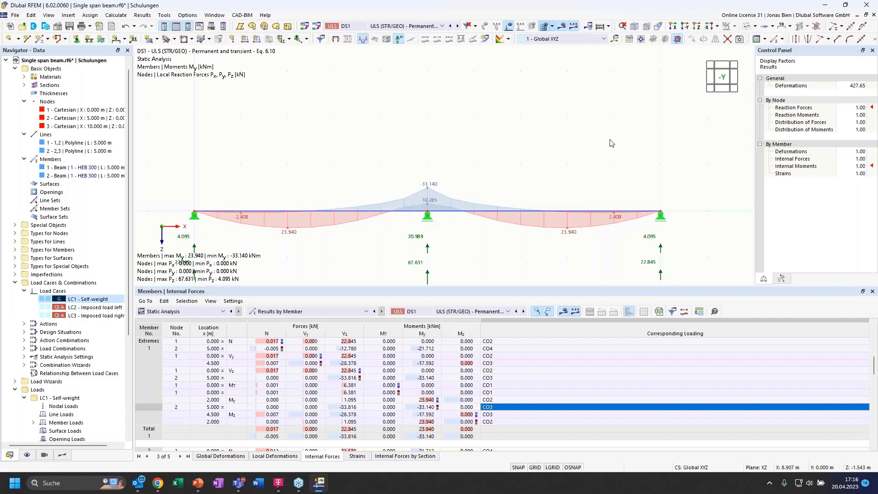
pyautogui.click(755, 26)
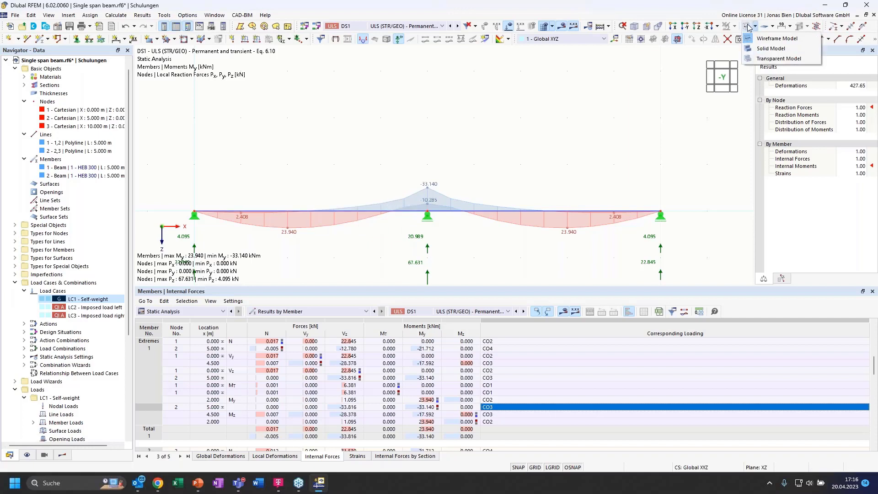
pyautogui.click(776, 48)
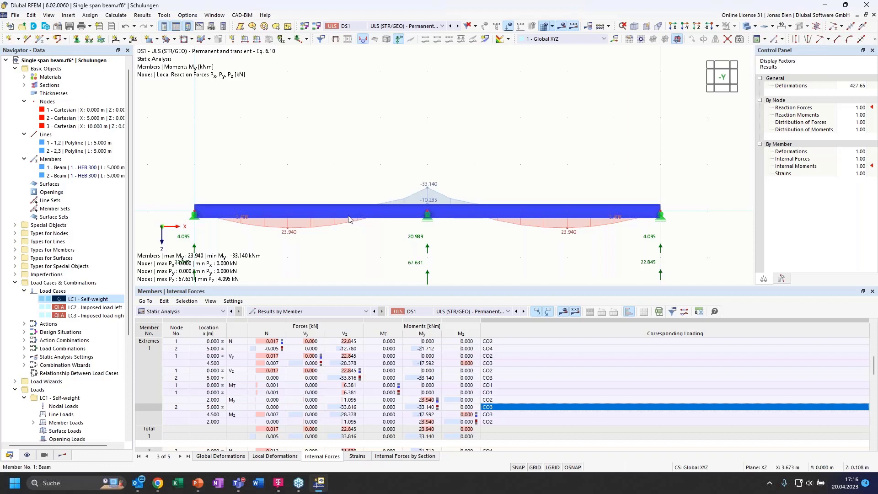
pyautogui.keyDown('ctrl'); pyautogui.moveTo(387, 169); pyautogui.dragTo(408, 214, button='middle'); pyautogui.keyUp('ctrl')
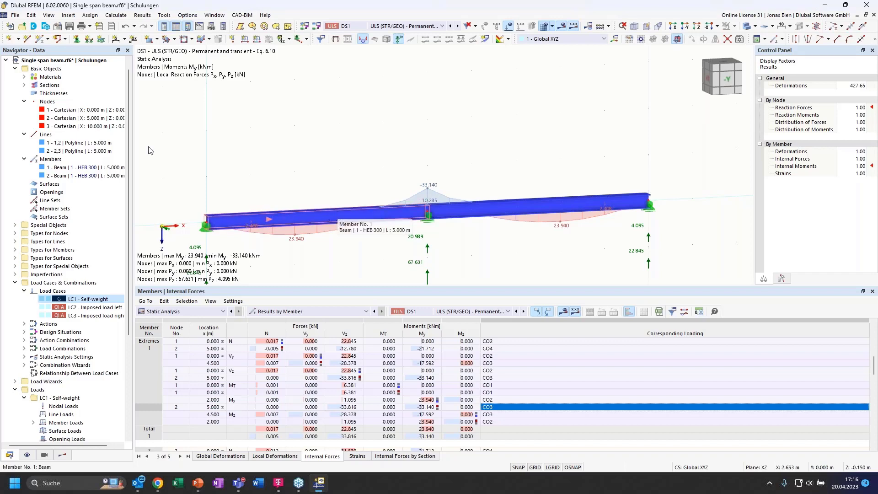
# Try to deactivate the shear stiffness of the HEB 300 section, and recheck the option in the section's properties
pyautogui.doubleClick(36, 86)
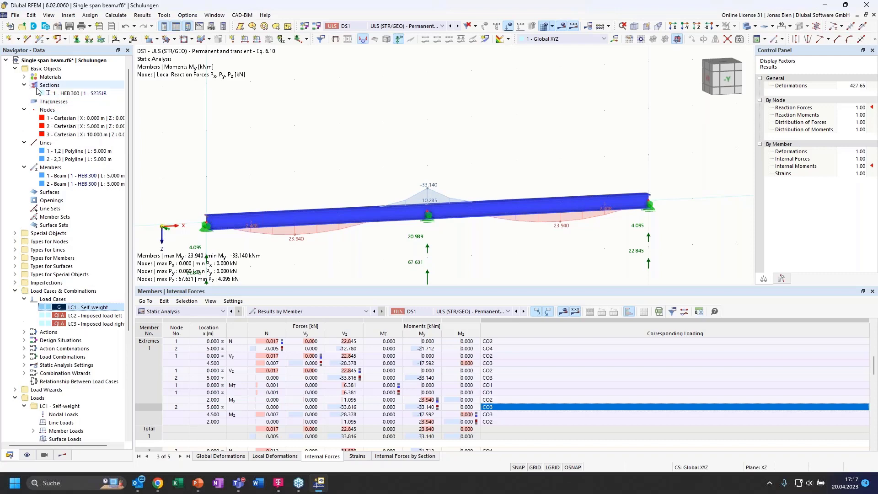
pyautogui.click(58, 93)
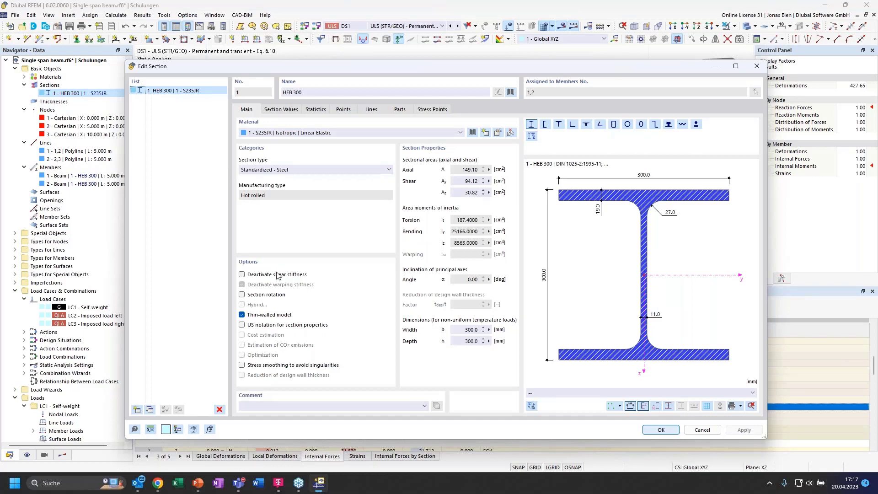
pyautogui.click(242, 275)
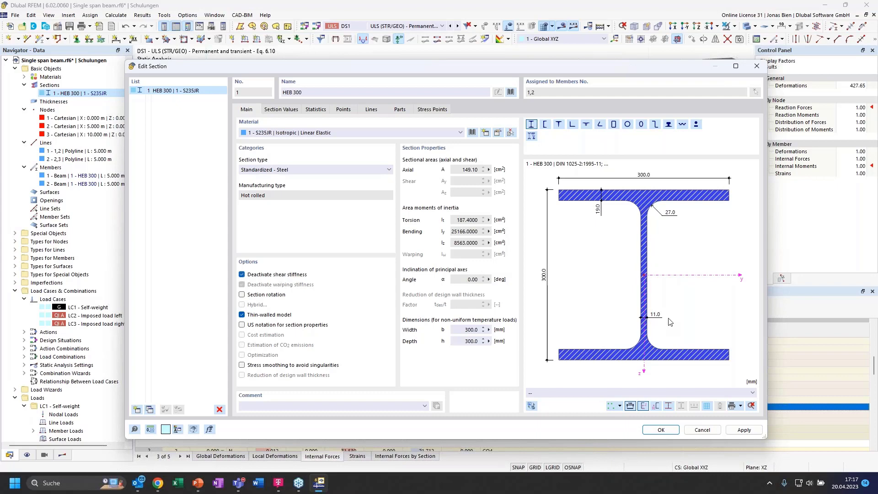
pyautogui.click(661, 429)
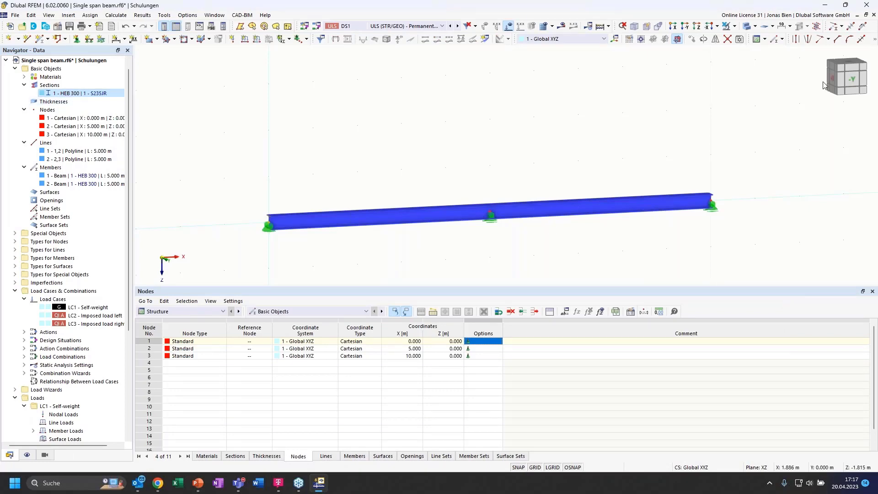
pyautogui.doubleClick(74, 94)
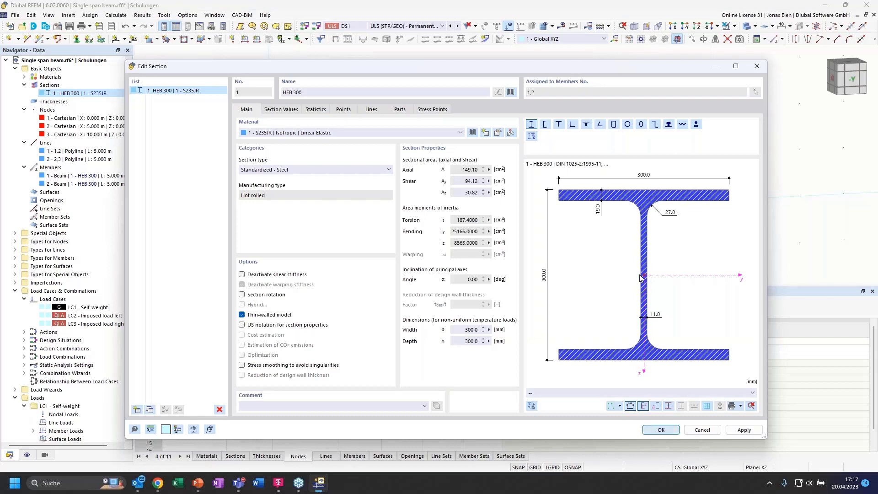
pyautogui.press('Escape')
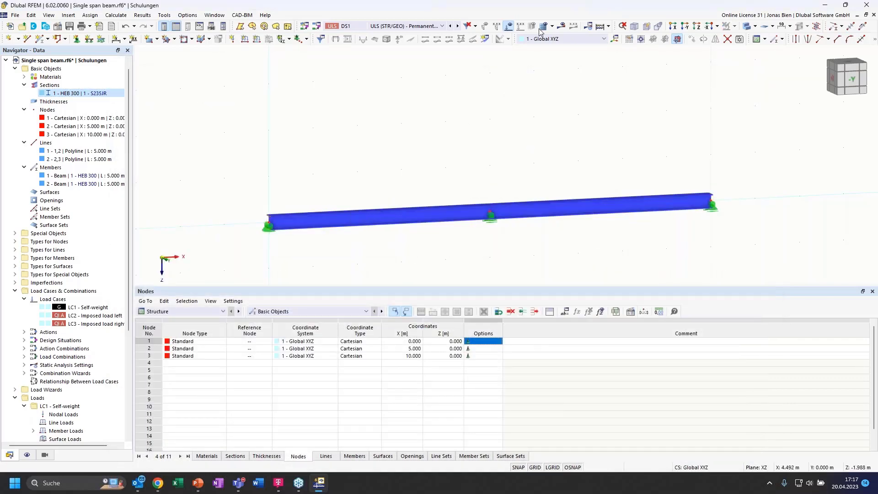
# Calculate design situation DS1 and display the global displacements uZ along the beam
pyautogui.click(442, 26)
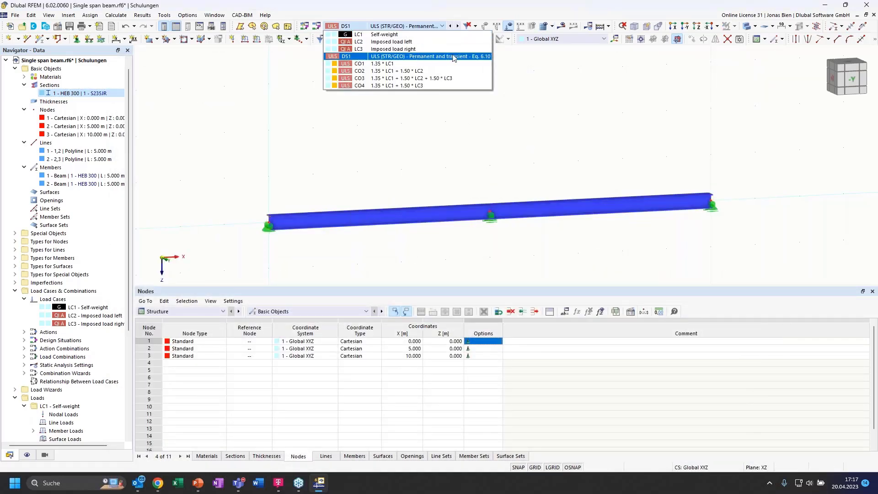
pyautogui.click(437, 56)
pyautogui.click(565, 29)
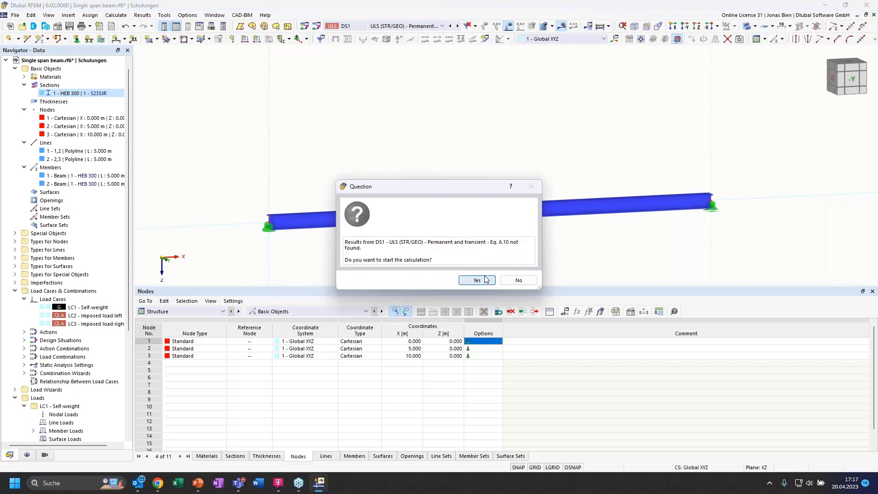
pyautogui.click(476, 279)
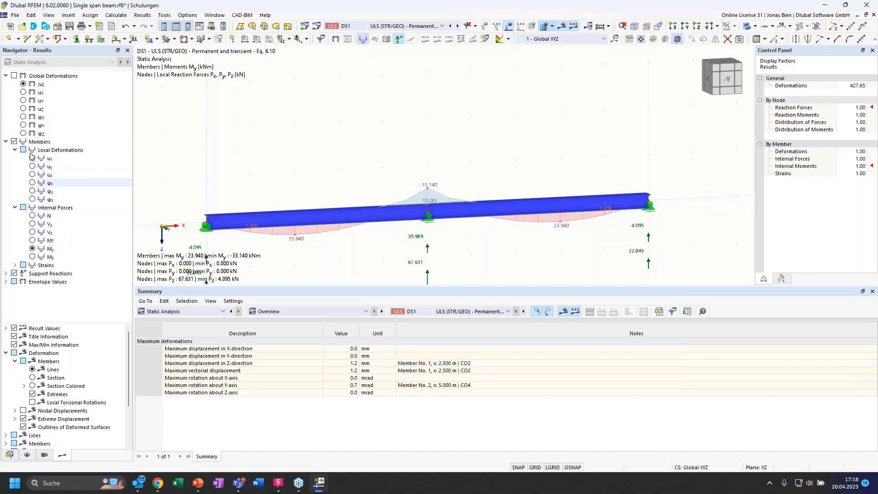
pyautogui.click(23, 109)
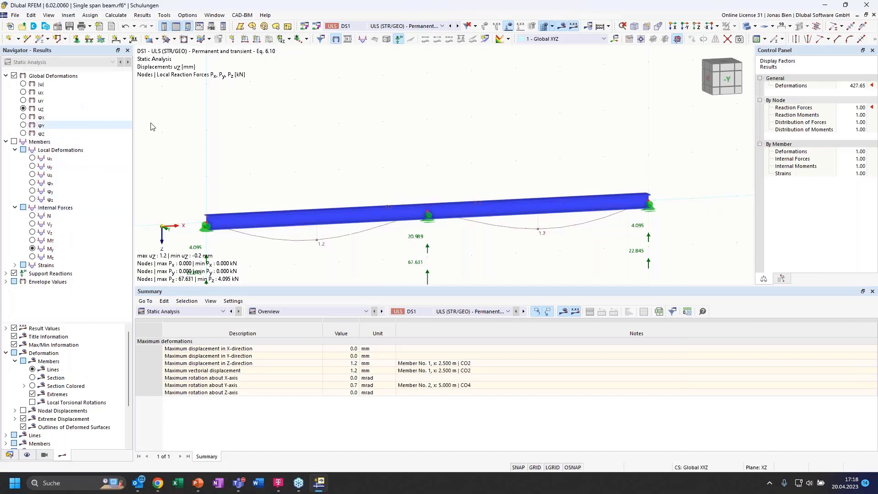
pyautogui.keyDown('ctrl'); pyautogui.moveTo(403, 247); pyautogui.dragTo(372, 237, button='middle'); pyautogui.keyUp('ctrl')
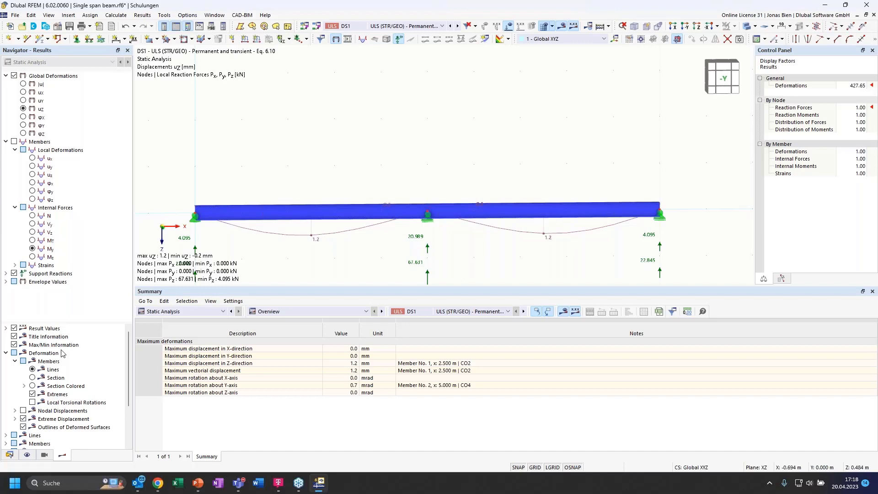
# Deactivate the shear stiffness of the HEB 300 section and recalculate DS1 to compare the uZ displacements
pyautogui.click(15, 455)
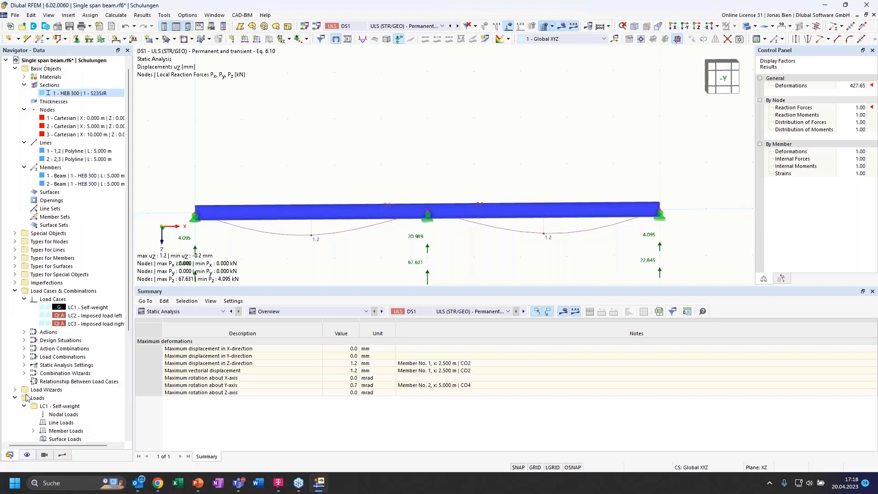
pyautogui.doubleClick(59, 93)
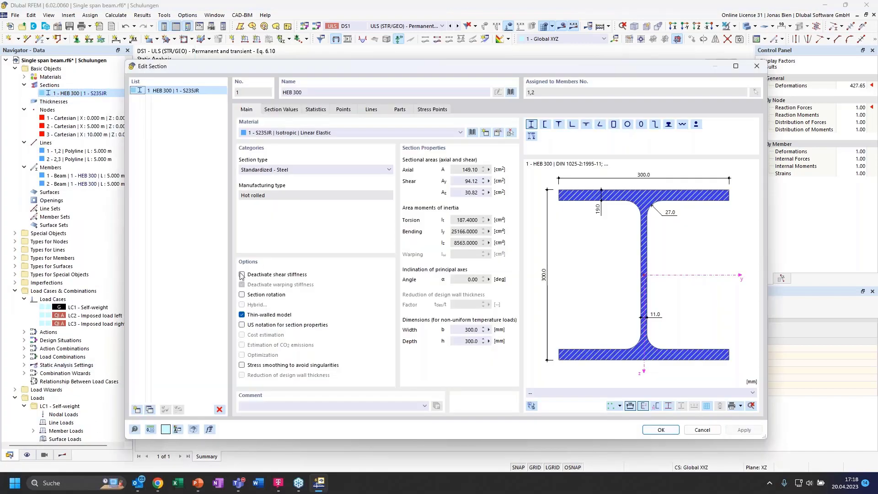
pyautogui.click(241, 275)
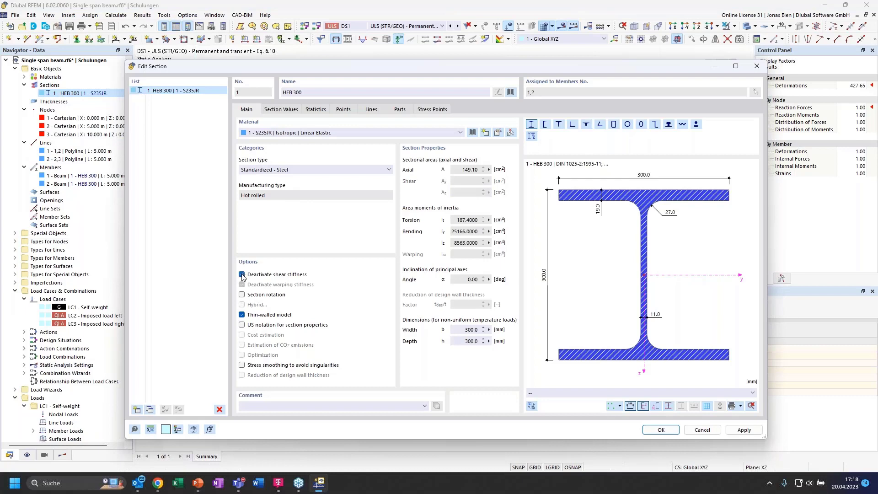
pyautogui.click(659, 429)
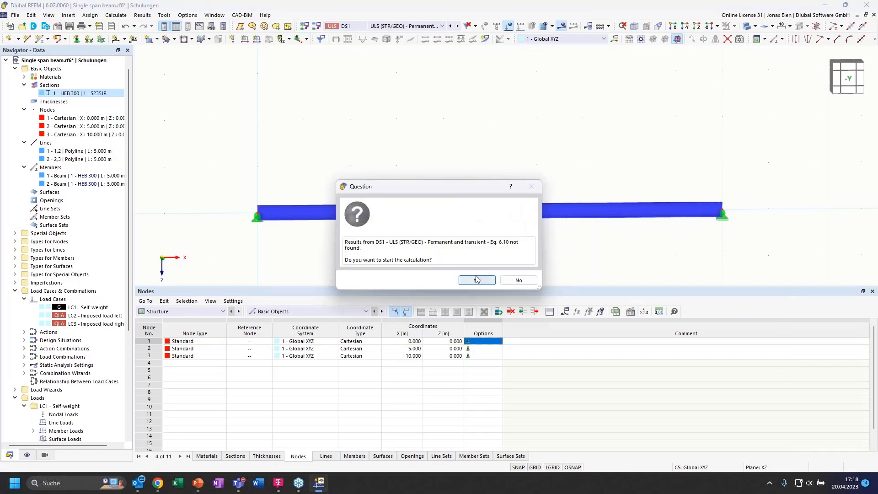
pyautogui.click(481, 278)
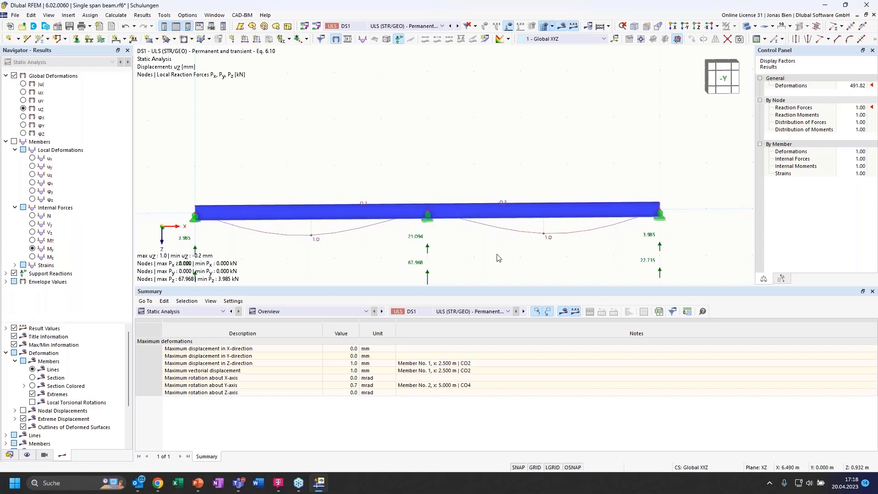
pyautogui.keyDown('ctrl'); pyautogui.moveTo(498, 257); pyautogui.dragTo(476, 270, button='middle'); pyautogui.keyUp('ctrl')
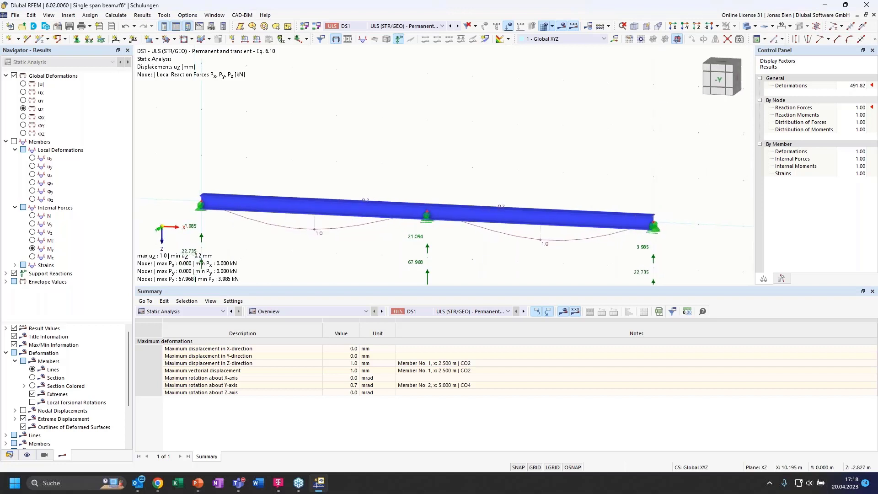
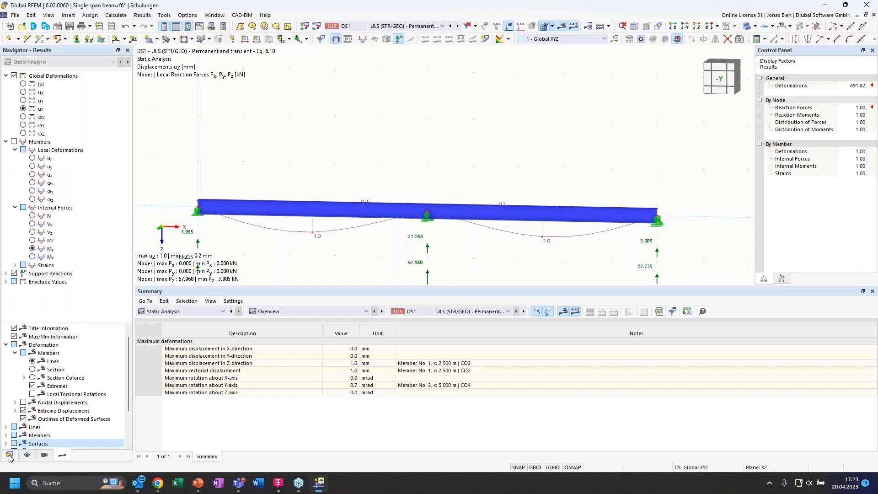
# Delete the load cases LC2 - Imposed load left and LC3 - Imposed load right
pyautogui.click(10, 453)
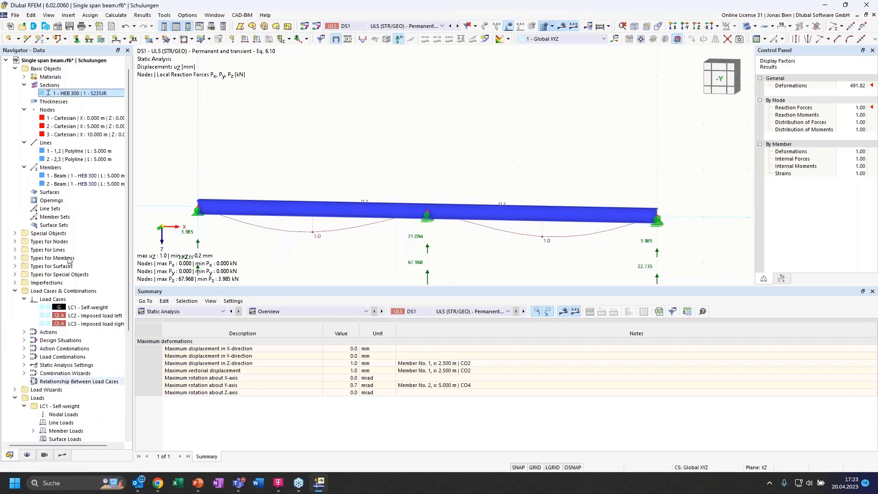
pyautogui.click(87, 317)
pyautogui.keyDown('ctrl'); pyautogui.click(91, 324); pyautogui.keyUp('ctrl')
pyautogui.rightClick(89, 317)
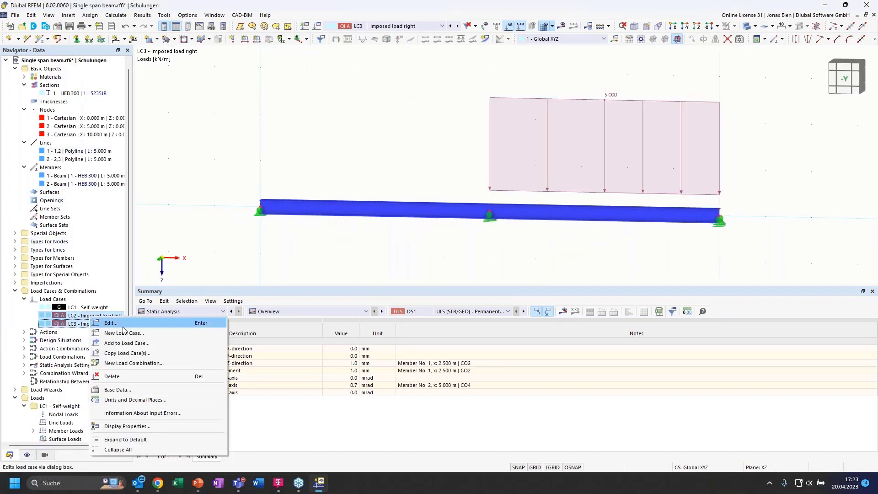
pyautogui.click(129, 383)
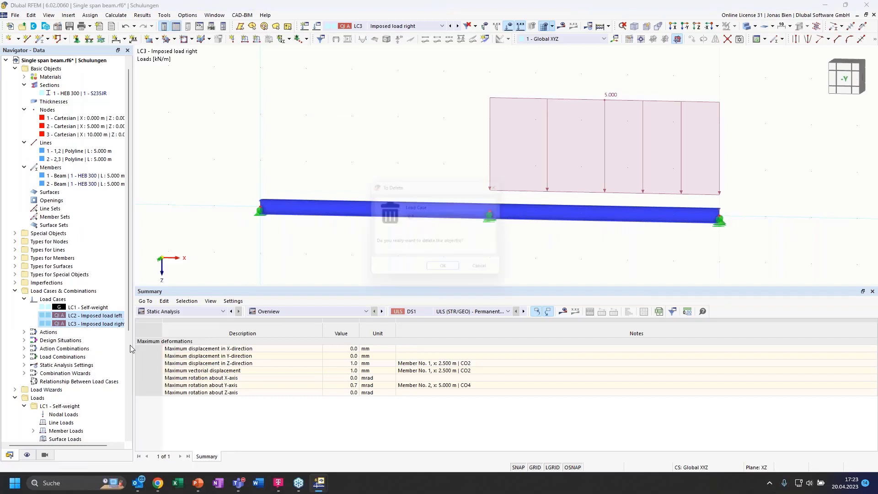
pyautogui.click(449, 273)
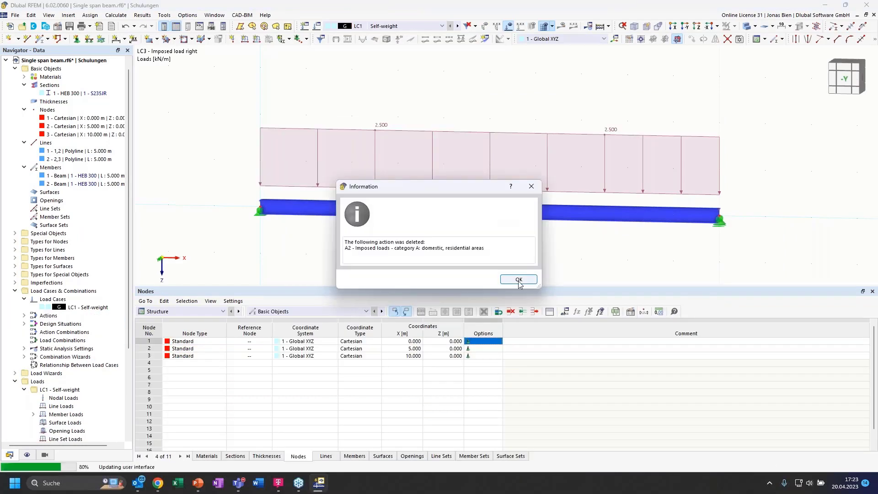
pyautogui.click(515, 279)
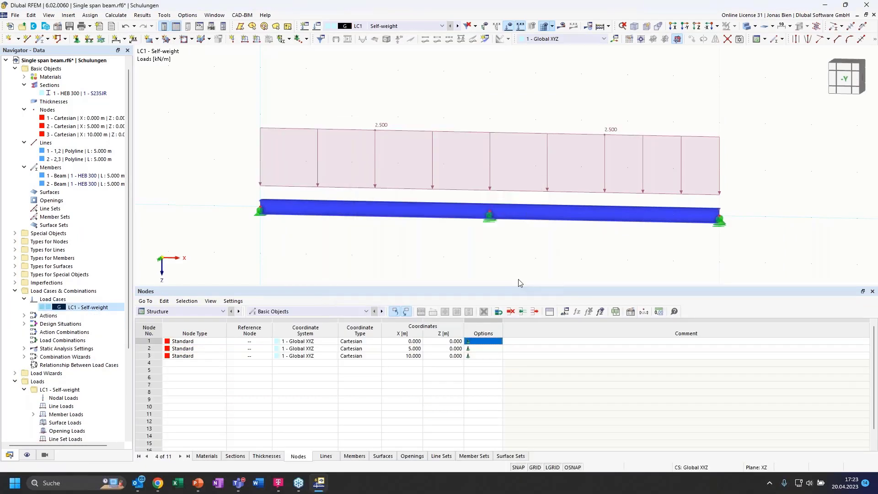
# Divide the right-span member of the beam using 1 intermediate node
pyautogui.click(845, 78)
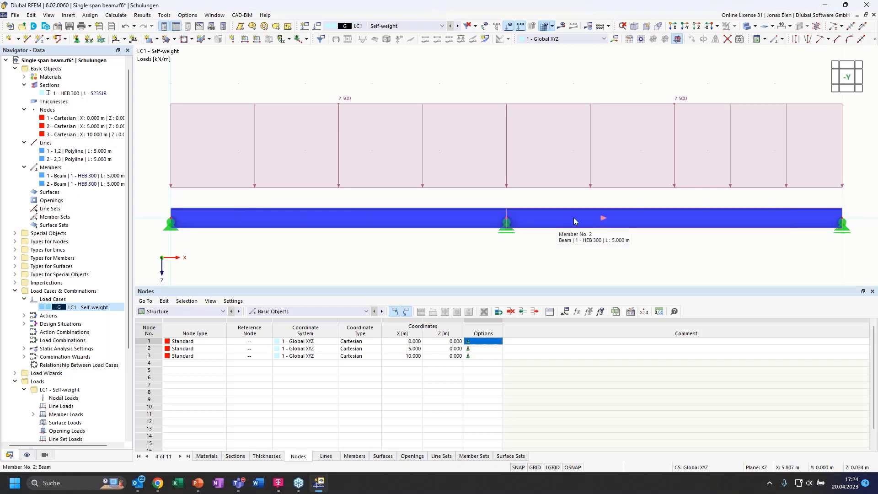
pyautogui.scroll(-1, 320, 235)
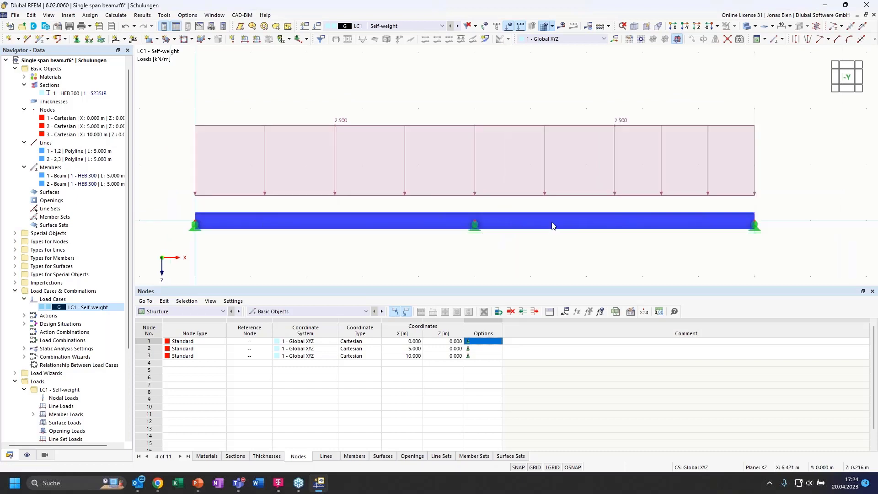
pyautogui.scroll(1, 552, 226)
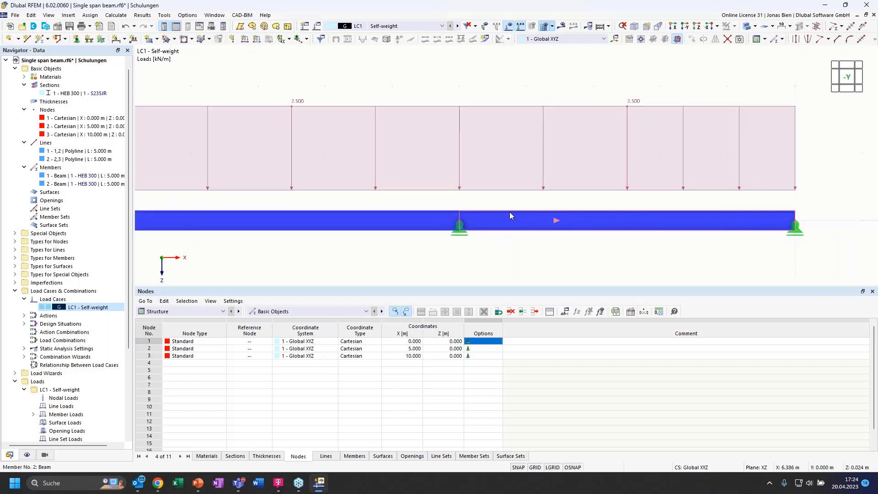
pyautogui.rightClick(487, 219)
pyautogui.moveTo(538, 238)
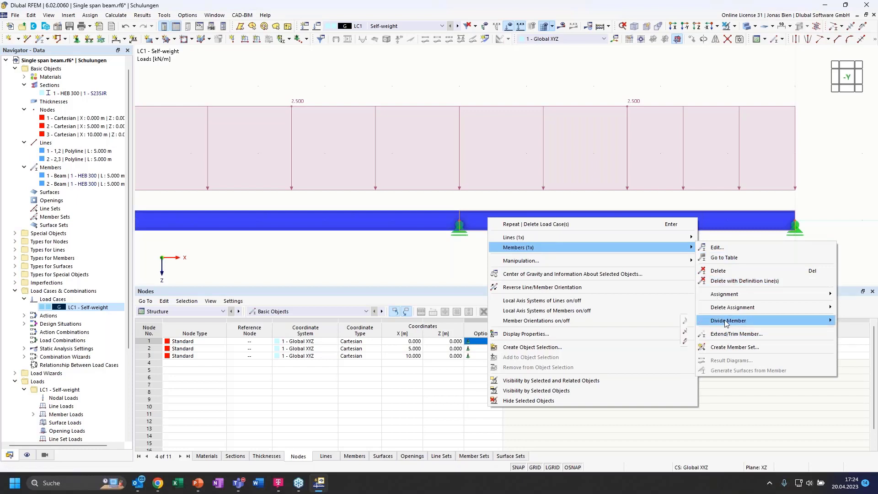
pyautogui.moveTo(727, 323)
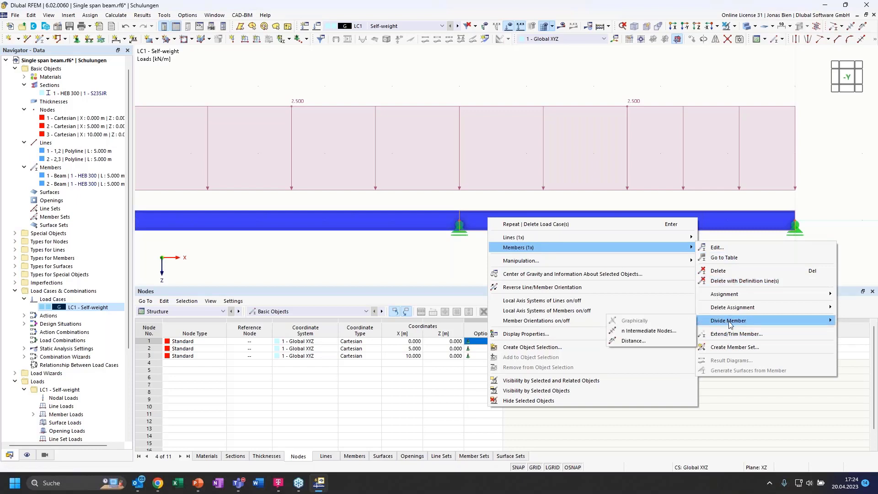
pyautogui.click(647, 331)
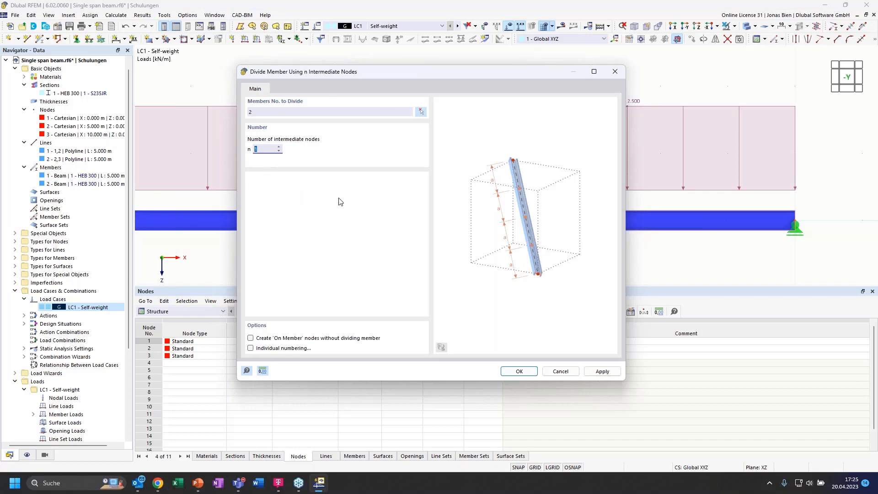
pyautogui.click(520, 371)
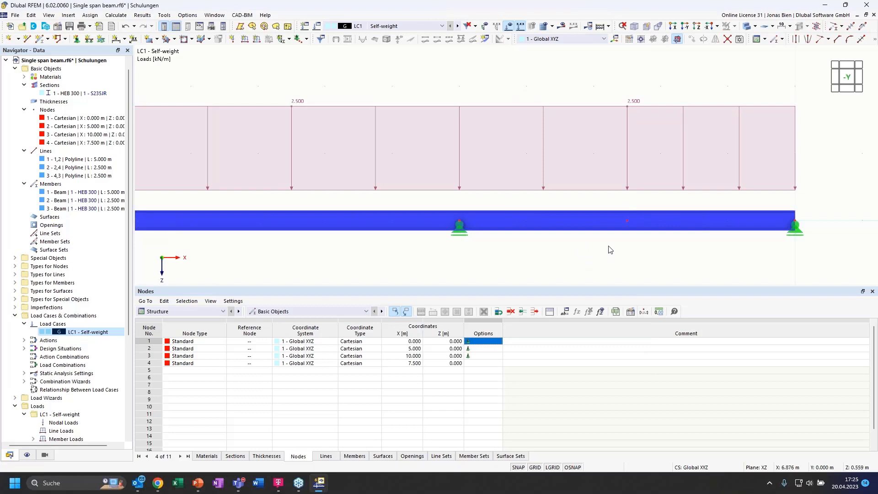
# Open the global parameters and create a first parameter named L
pyautogui.scroll(-1, 689, 205)
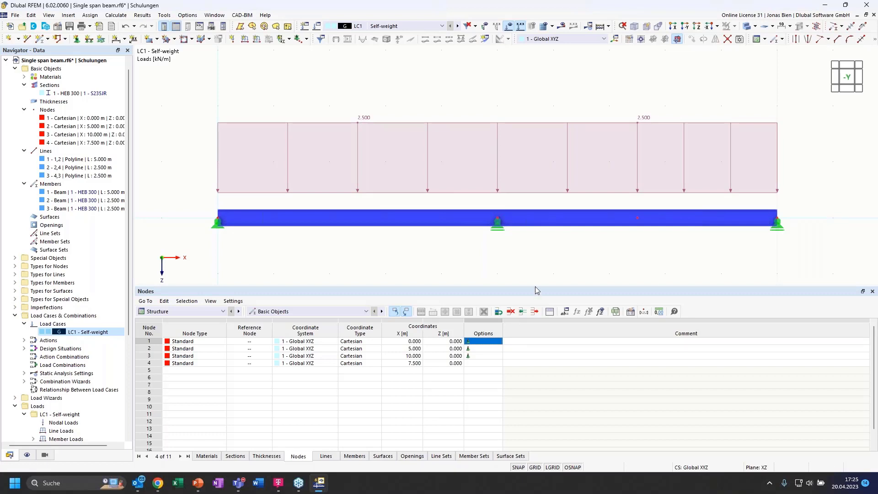
pyautogui.moveTo(536, 288); pyautogui.dragTo(536, 299)
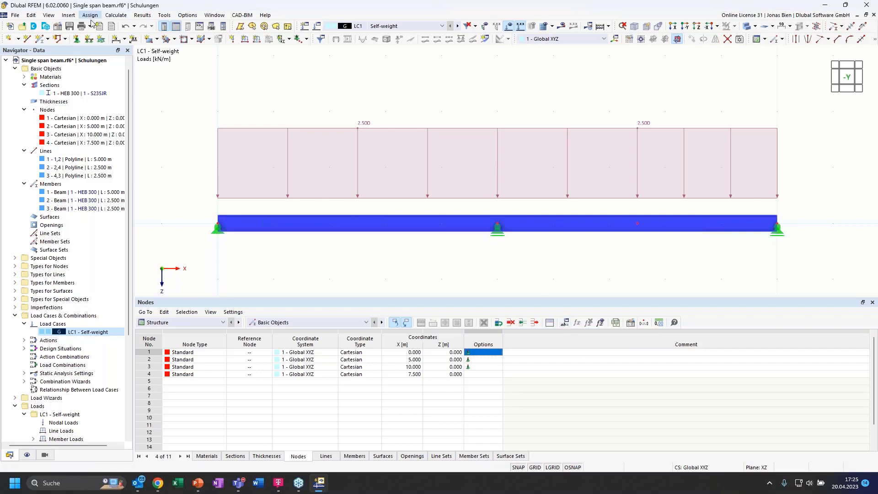
pyautogui.click(31, 16)
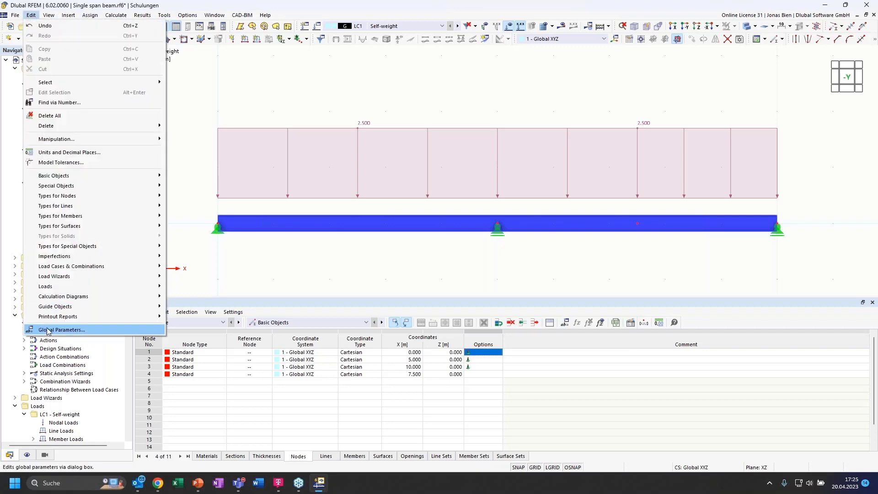
pyautogui.click(56, 330)
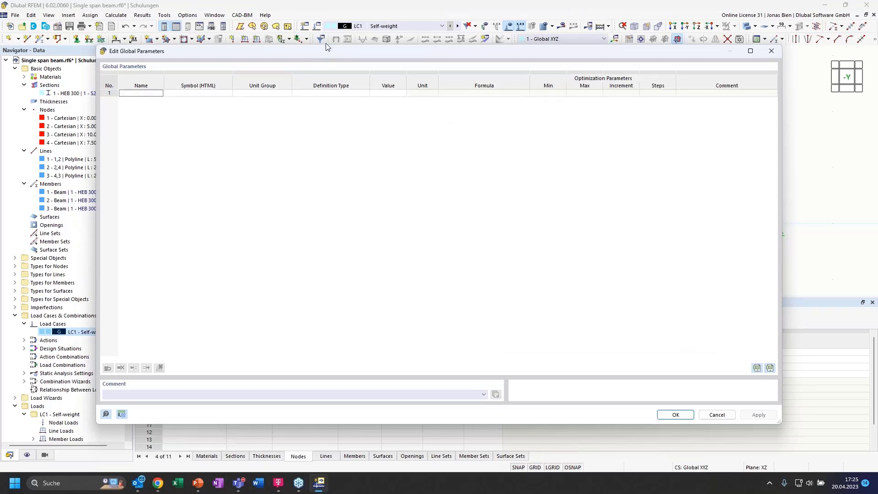
pyautogui.moveTo(325, 48); pyautogui.dragTo(344, 54)
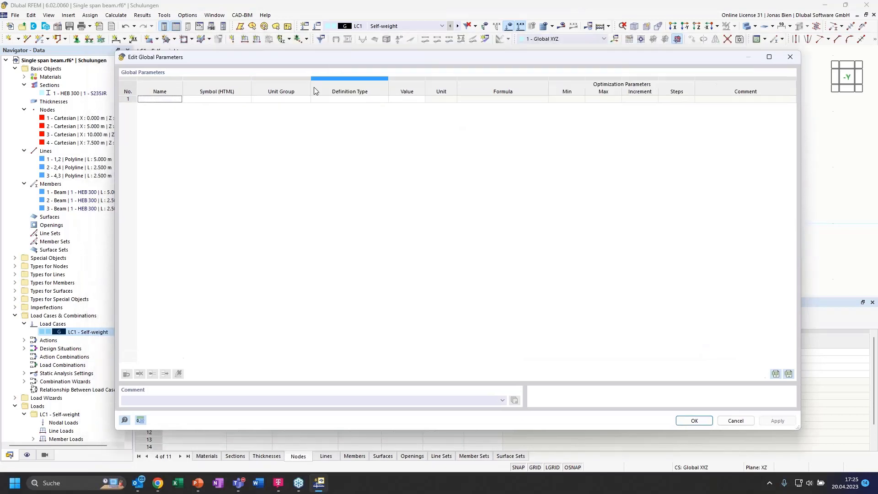
pyautogui.click(156, 100)
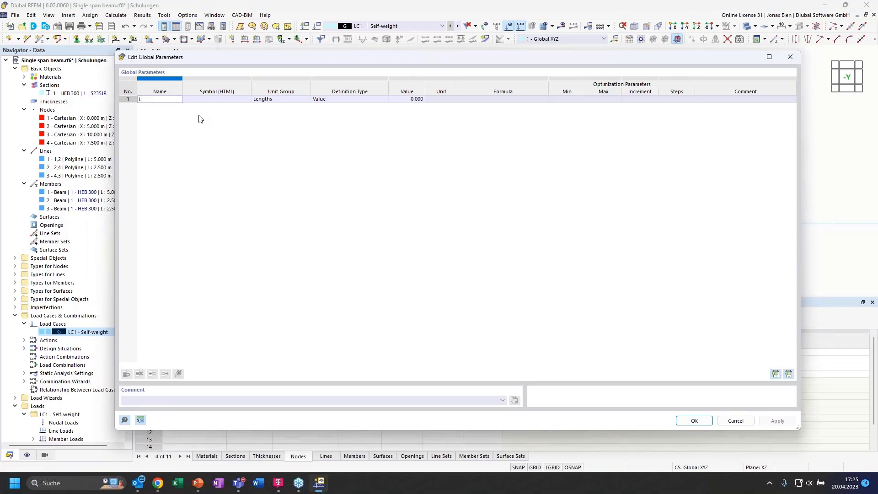
pyautogui.write('Length')
pyautogui.press('Return')
pyautogui.click(158, 100)
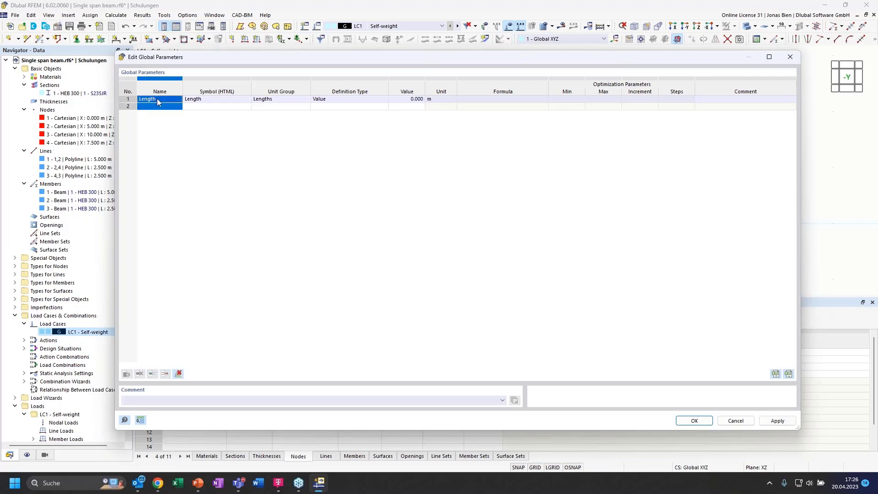
pyautogui.click(153, 99)
pyautogui.write('L')
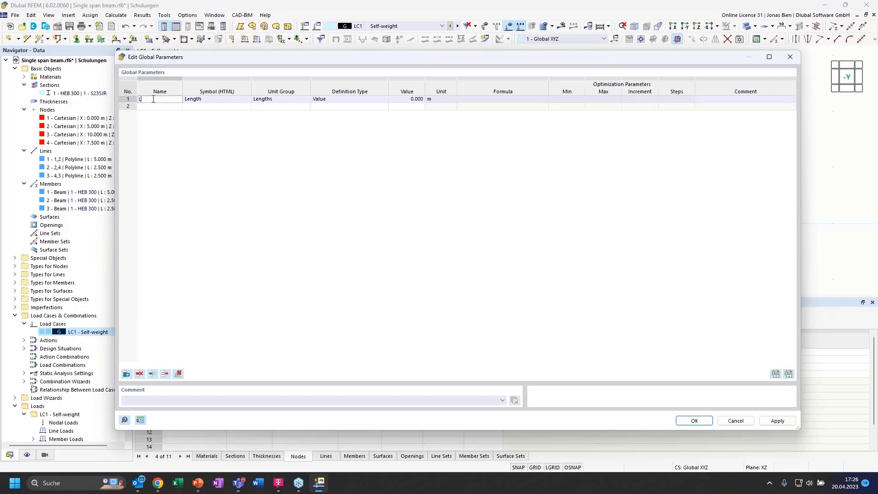
pyautogui.press('Return')
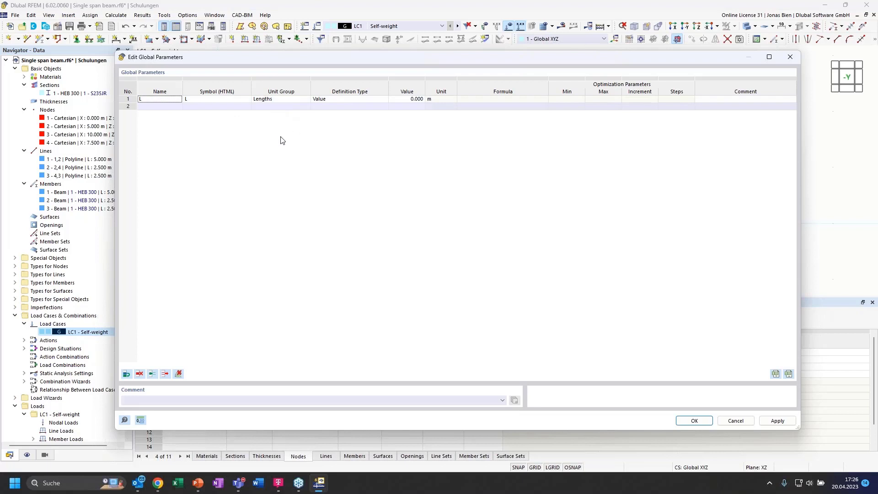
# Keep the unit group of parameter L as Lengths and set its value to 5 m
pyautogui.click(161, 103)
pyautogui.click(156, 104)
pyautogui.click(158, 102)
pyautogui.click(276, 100)
pyautogui.click(305, 99)
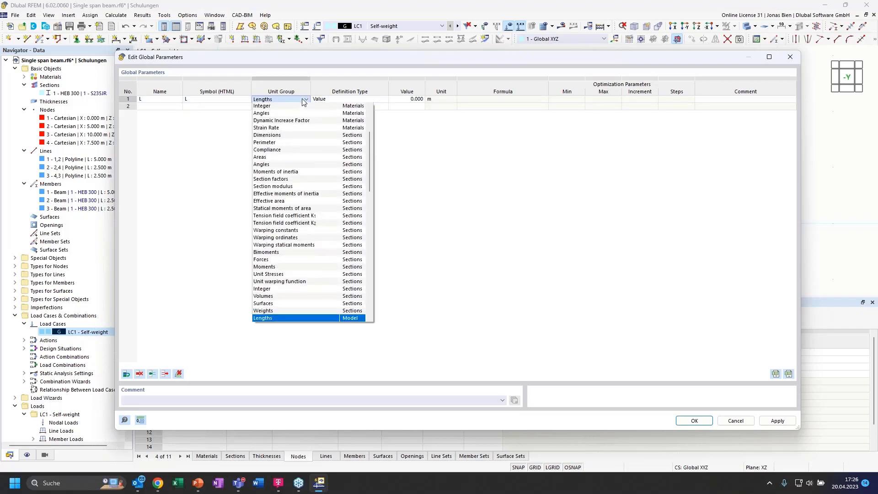
pyautogui.click(305, 101)
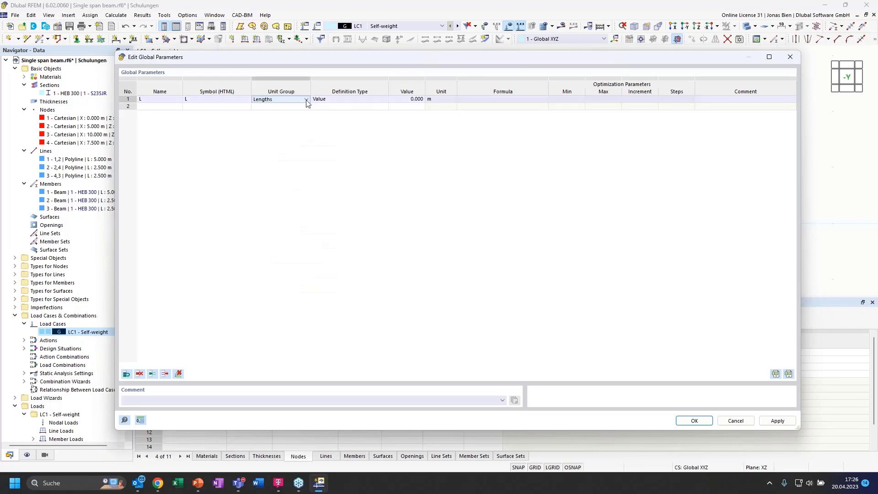
pyautogui.click(447, 101)
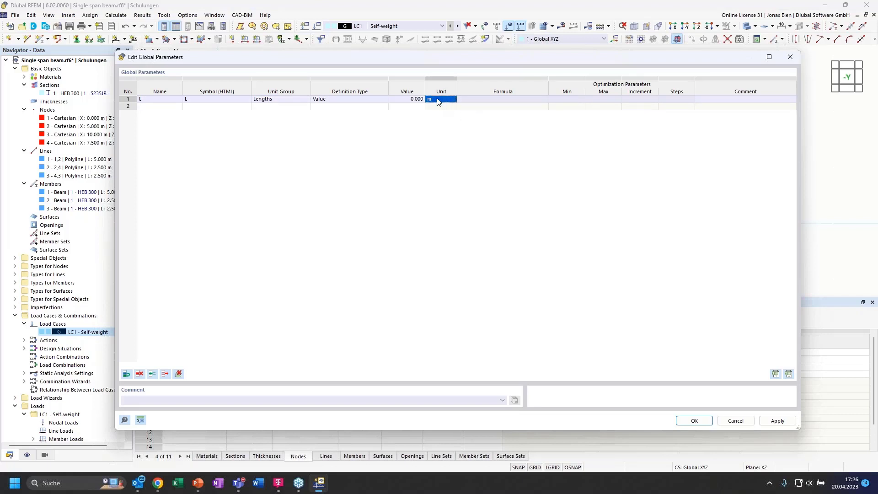
pyautogui.doubleClick(410, 100)
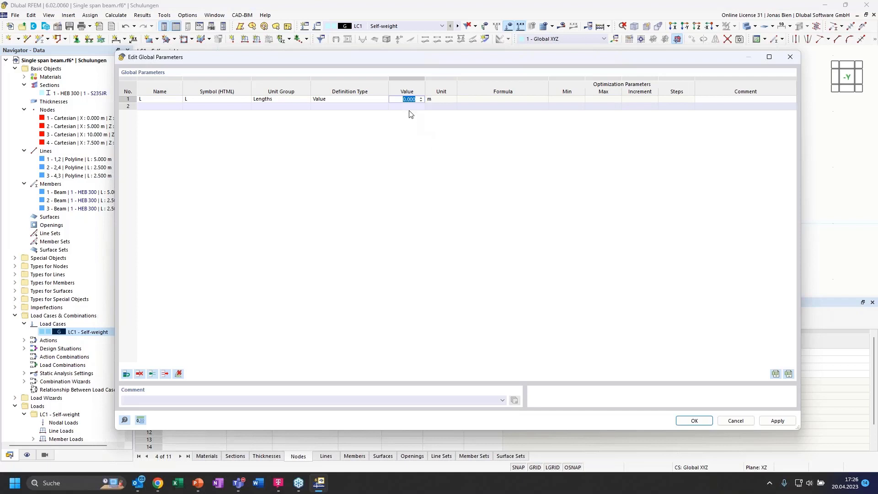
pyautogui.write('5')
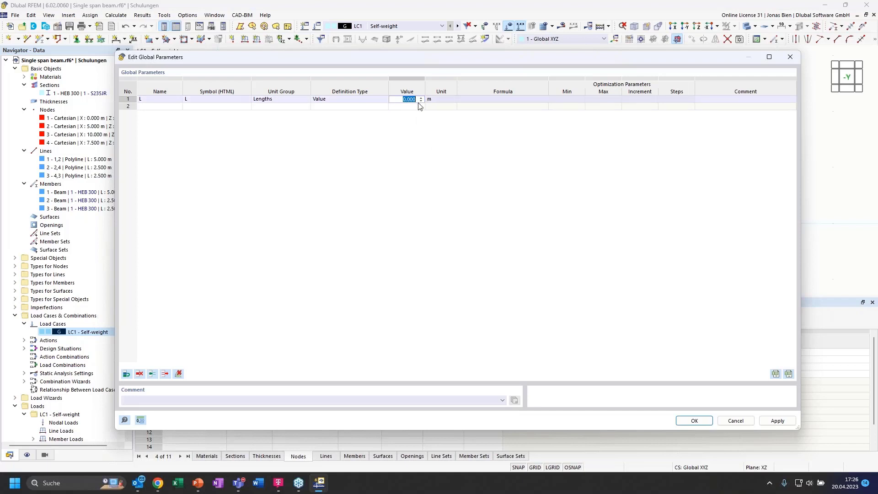
pyautogui.press('Return')
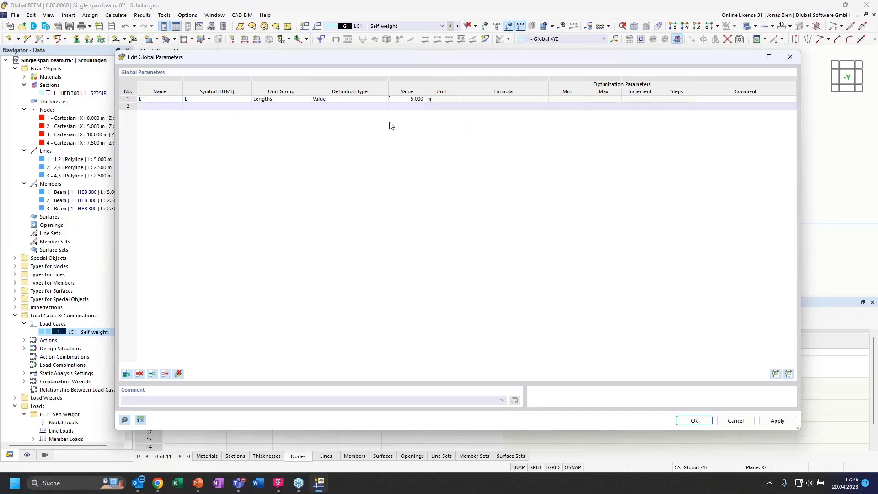
# Add a second global parameter e with the unit group Factors and value 0.1716, and accept the parameter list
pyautogui.click(161, 106)
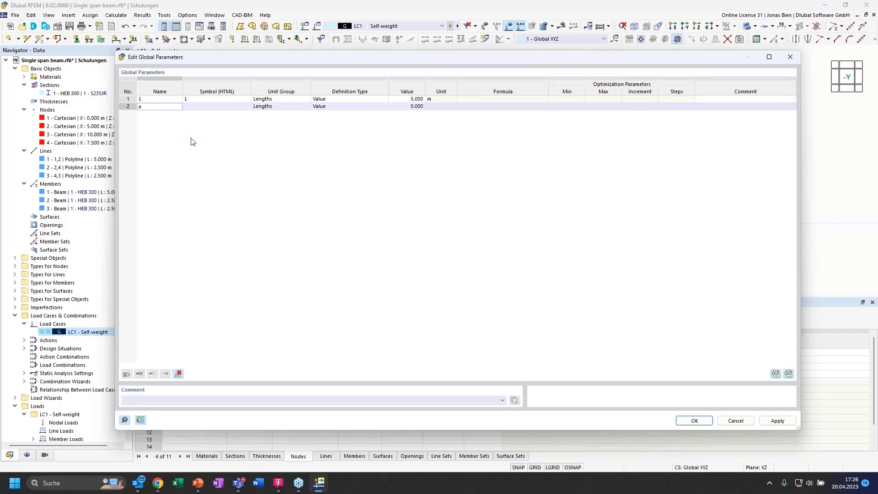
pyautogui.click(211, 126)
pyautogui.click(270, 106)
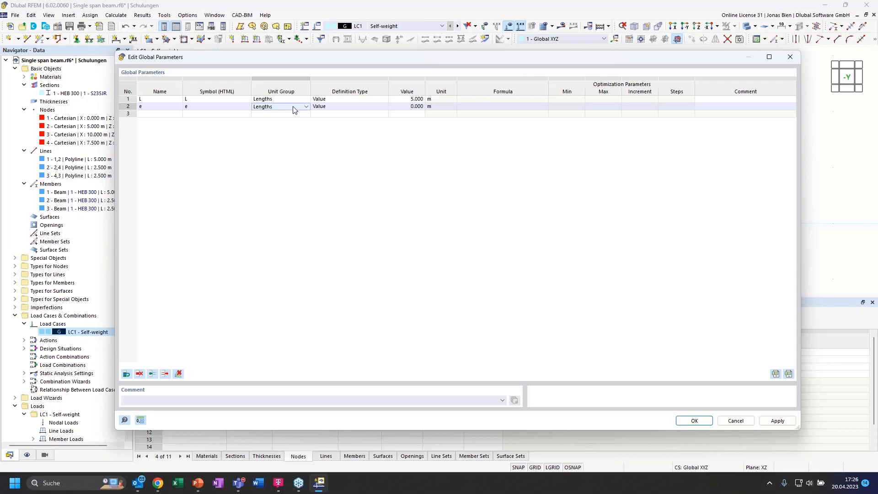
pyautogui.click(301, 108)
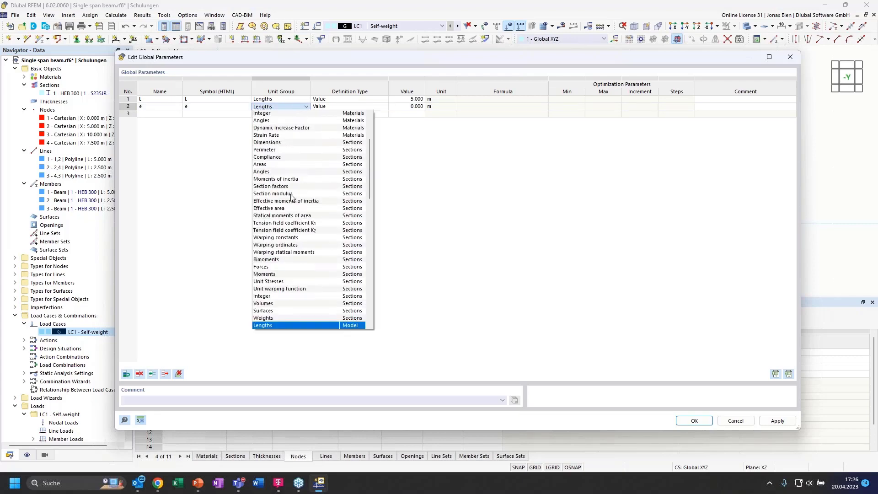
pyautogui.scroll(4, 292, 164)
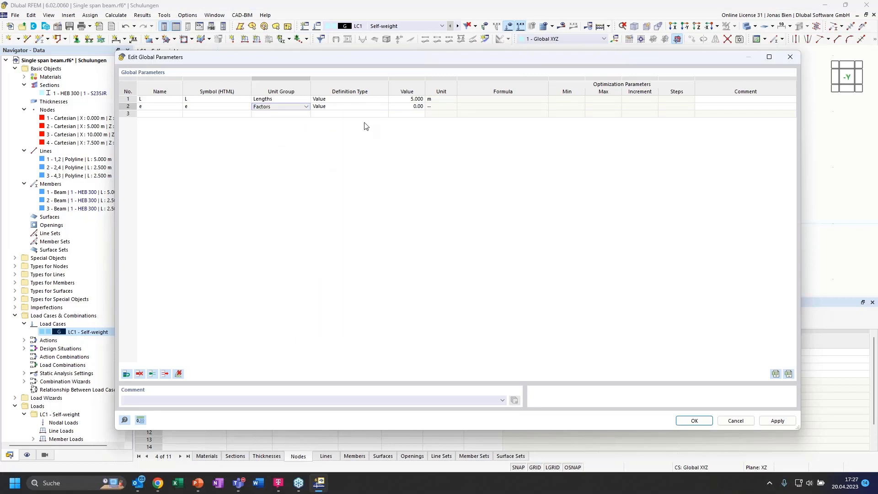
pyautogui.click(409, 107)
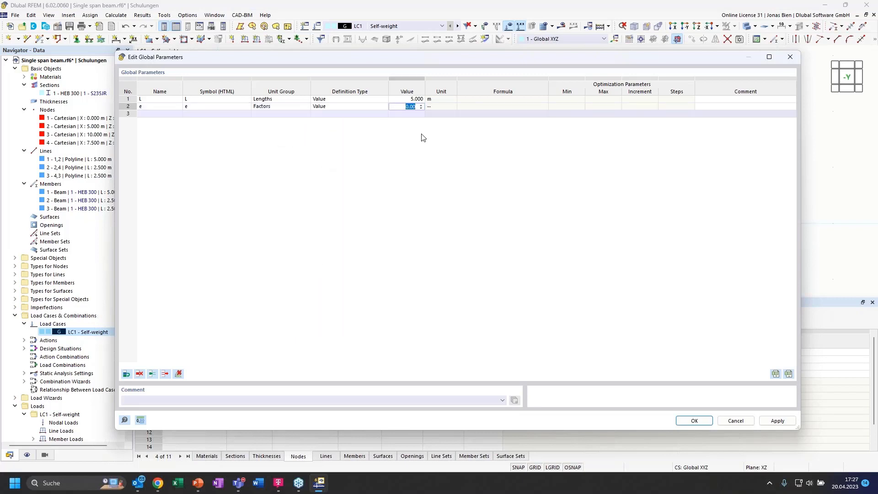
pyautogui.write('0.1716')
pyautogui.click(434, 108)
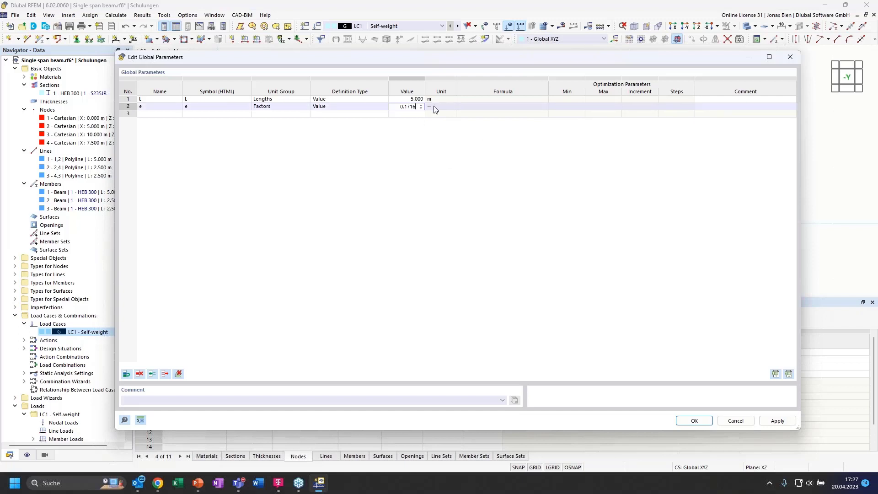
pyautogui.press('Return')
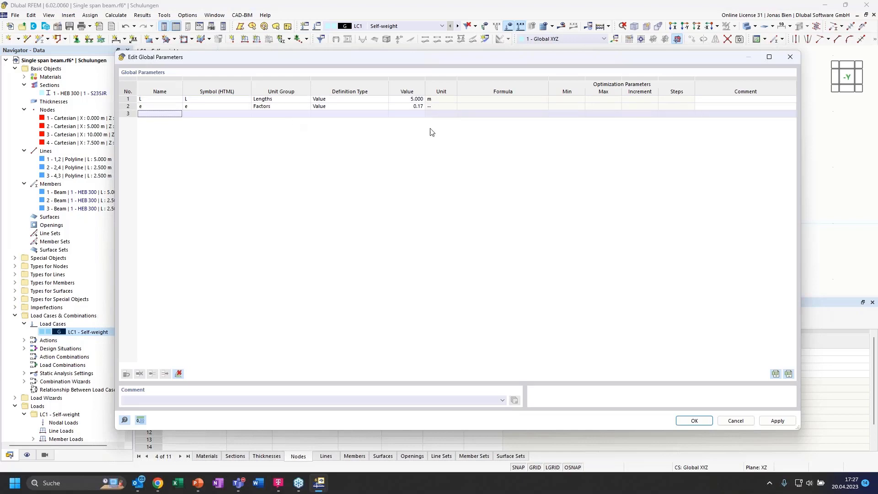
pyautogui.click(693, 419)
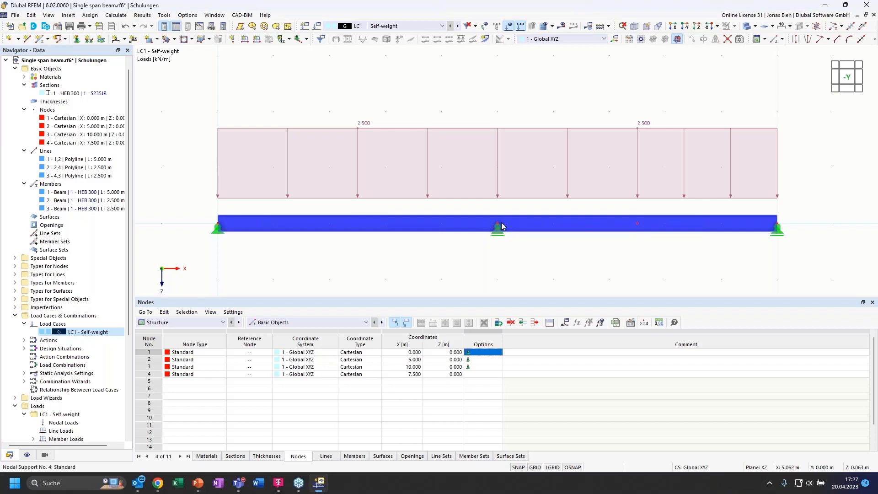
# Try moving the middle support node freely to X 4.000 m and Z 1.000 m, and undo the move
pyautogui.scroll(-2, 518, 198)
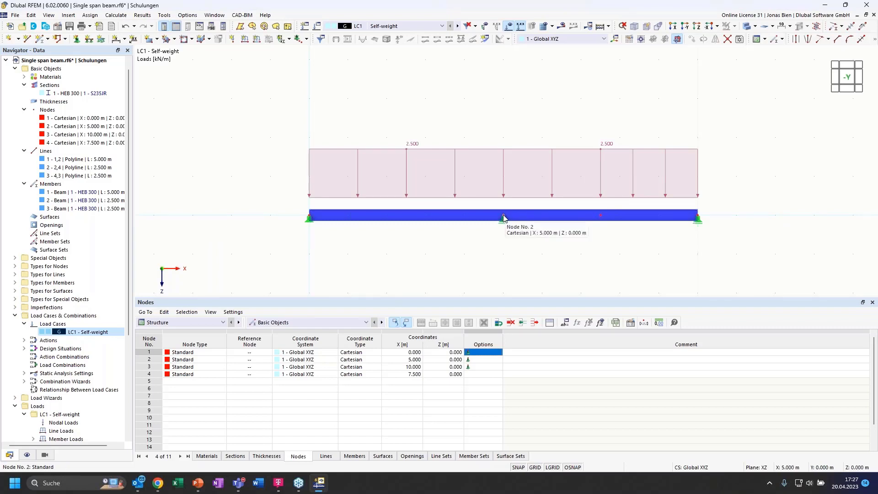
pyautogui.moveTo(504, 217); pyautogui.dragTo(464, 259)
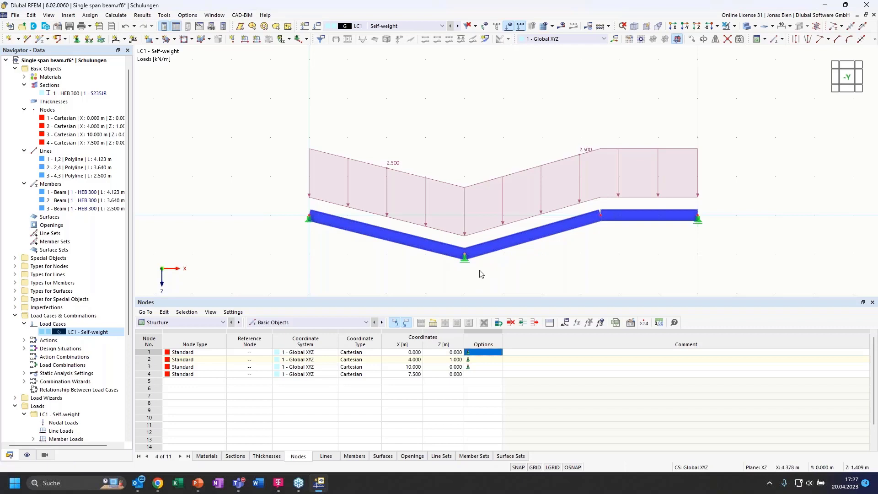
pyautogui.hotkey('ctrl', 'z')
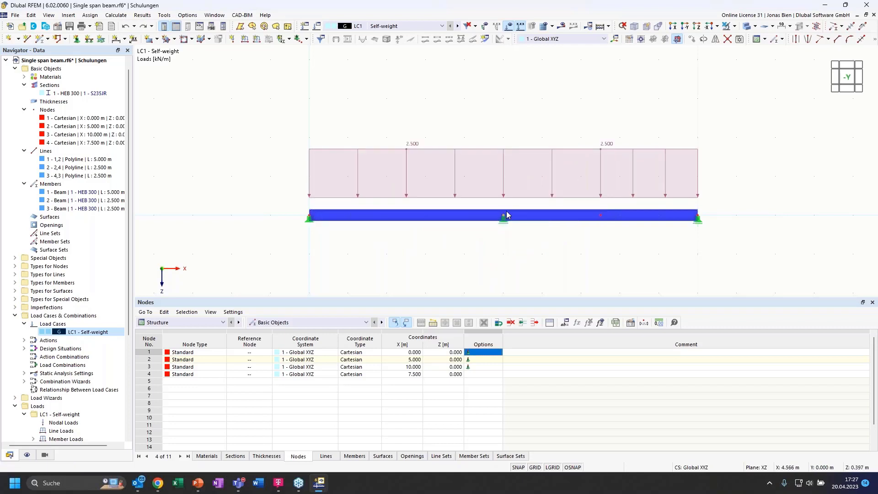
# Define the X-coordinate of the middle support node with the formula L and accept the node
pyautogui.doubleClick(516, 239)
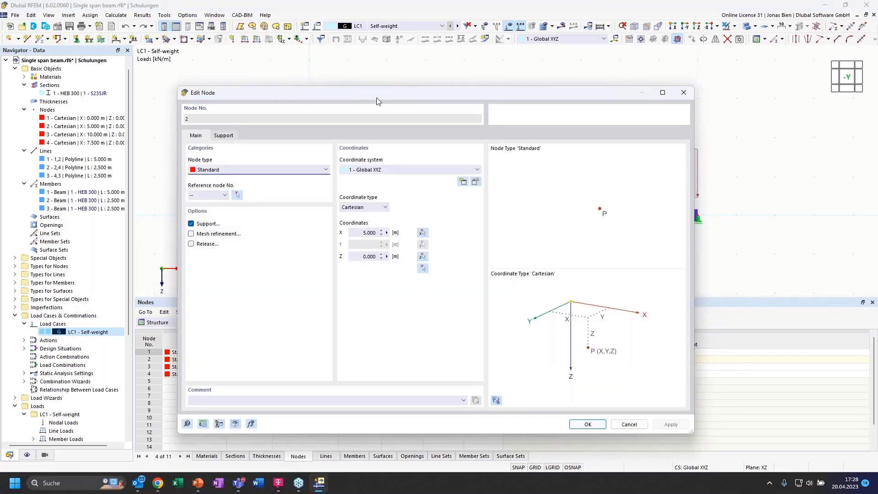
pyautogui.moveTo(381, 93); pyautogui.dragTo(385, 76)
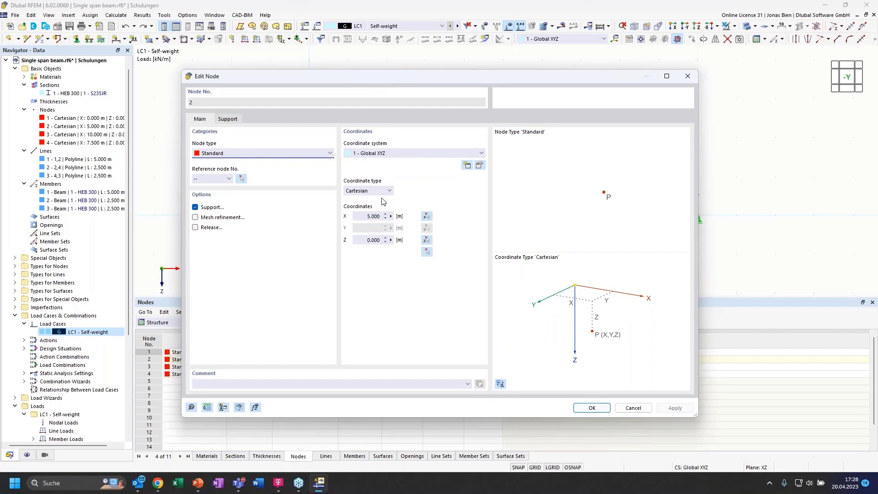
pyautogui.click(365, 217)
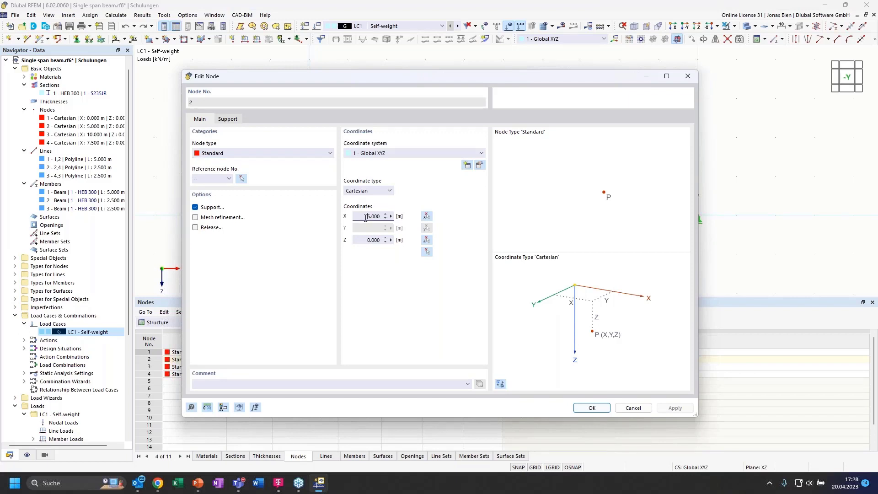
pyautogui.click(391, 216)
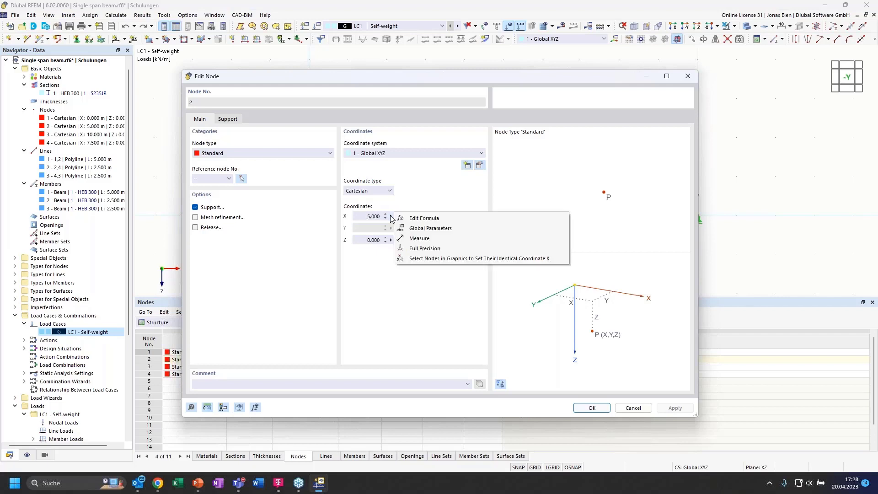
pyautogui.click(429, 217)
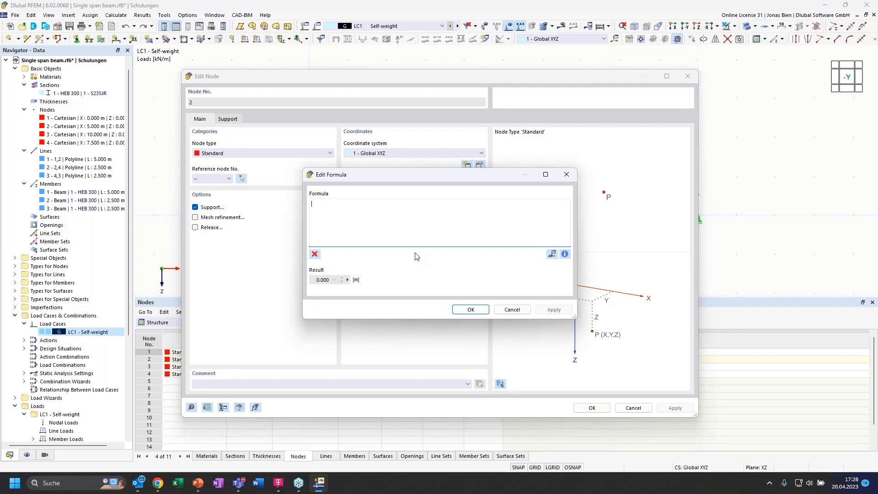
pyautogui.write('L')
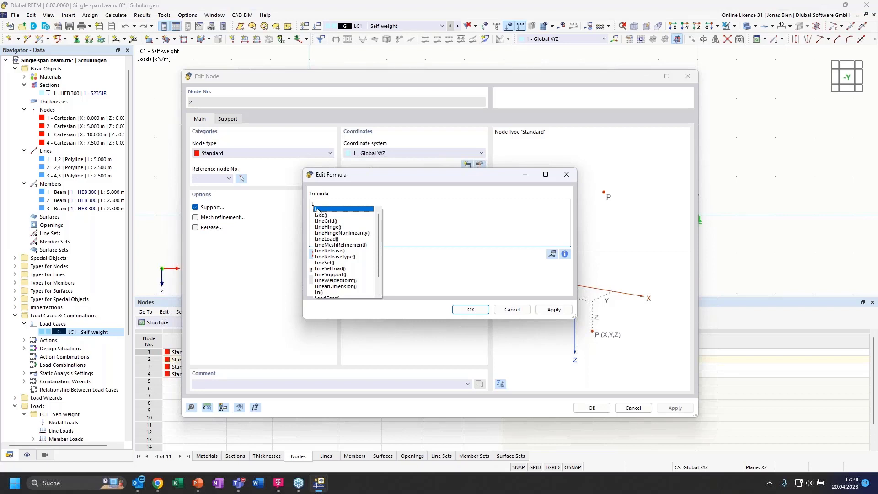
pyautogui.click(317, 209)
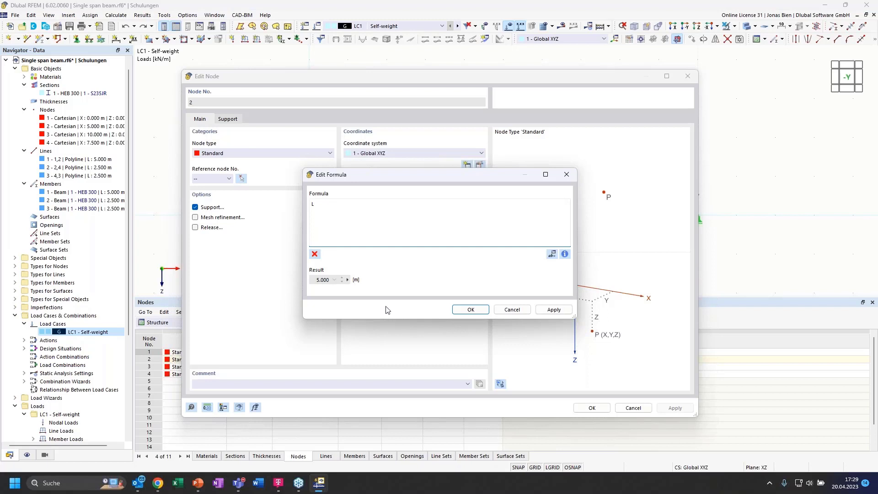
pyautogui.click(464, 311)
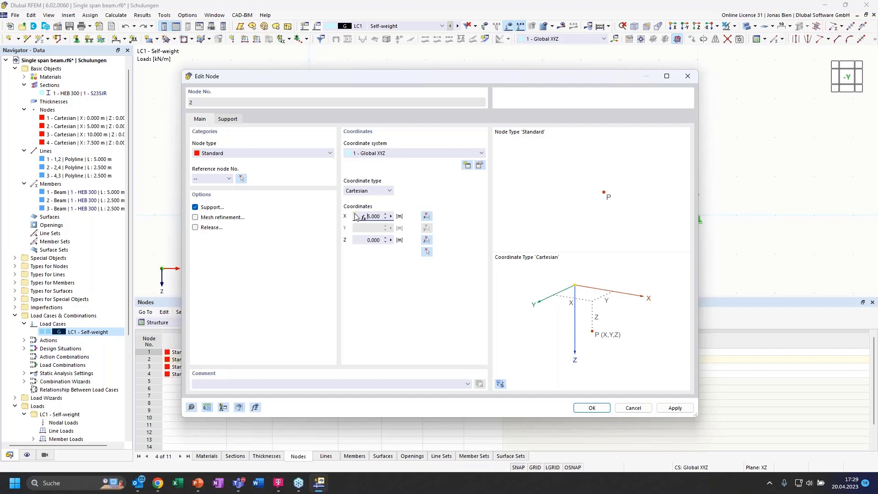
pyautogui.click(356, 217)
pyautogui.click(590, 408)
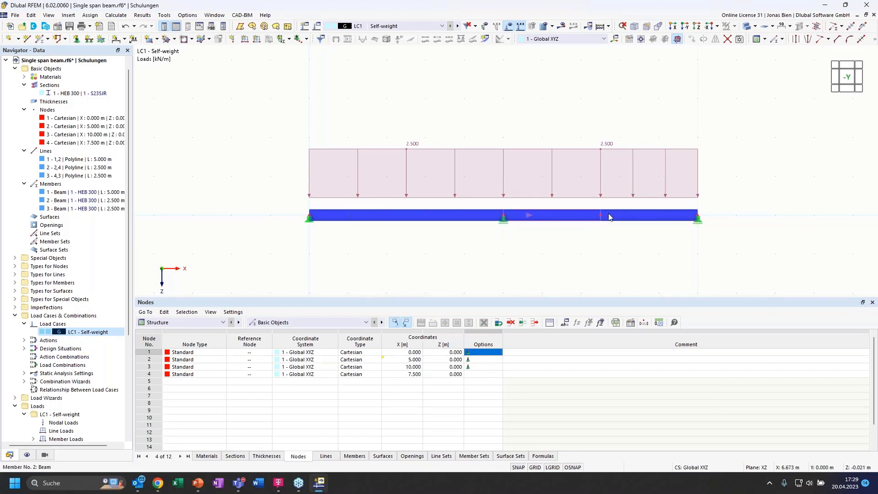
# Define the X-coordinate of the beam's right end support node with the formula 2*L and accept the node
pyautogui.doubleClick(698, 218)
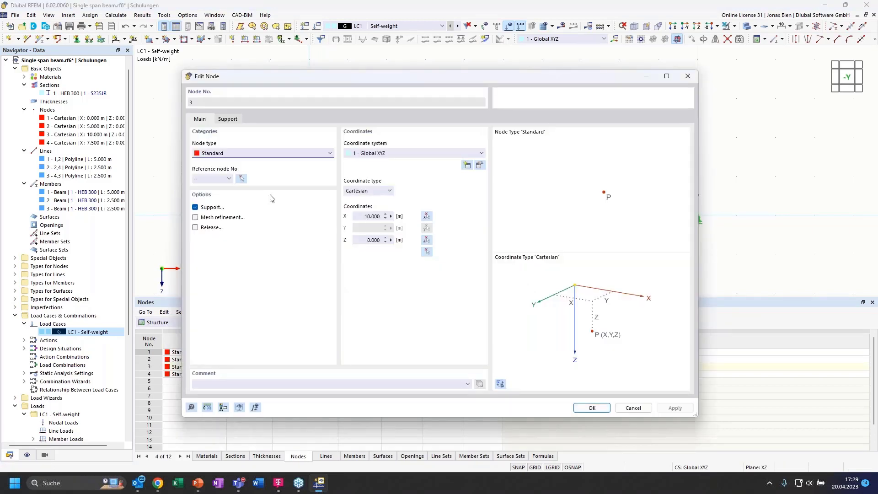
pyautogui.click(392, 216)
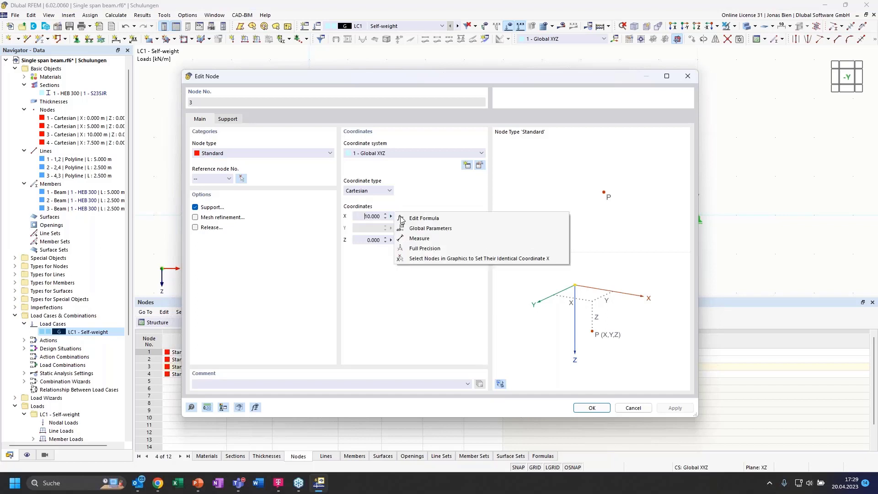
pyautogui.click(424, 218)
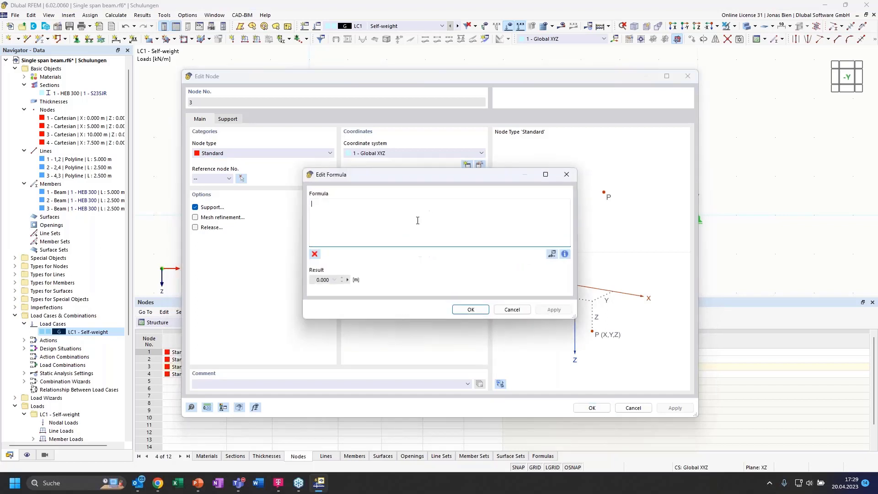
pyautogui.write('2*L')
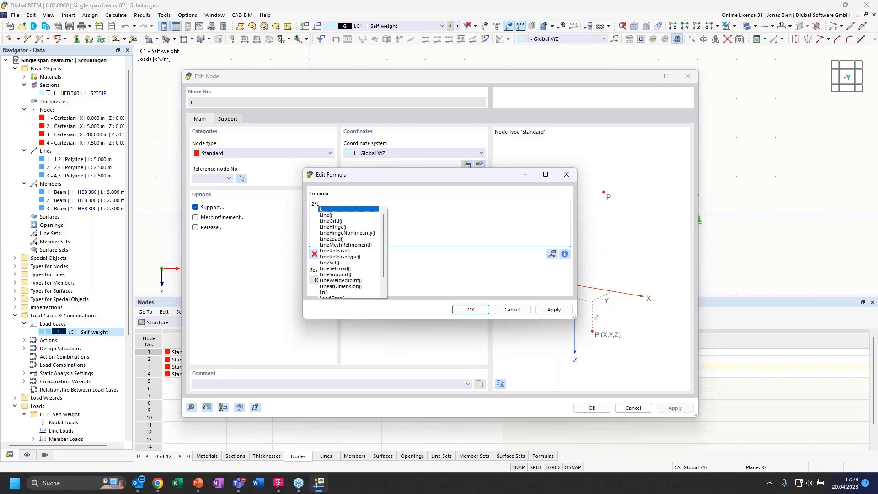
pyautogui.press('Return')
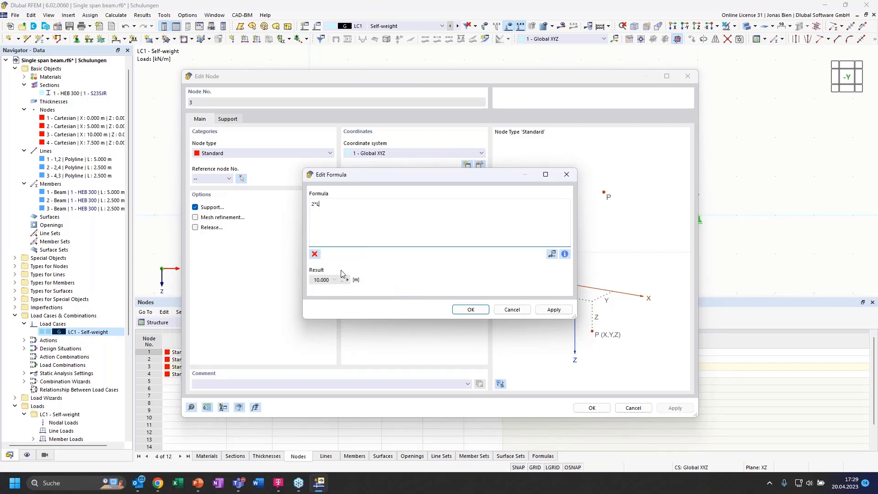
pyautogui.click(470, 310)
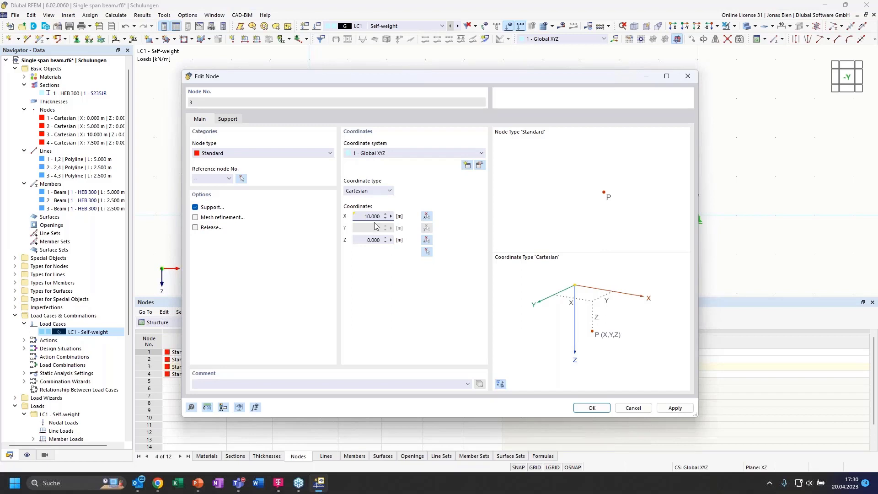
pyautogui.click(592, 407)
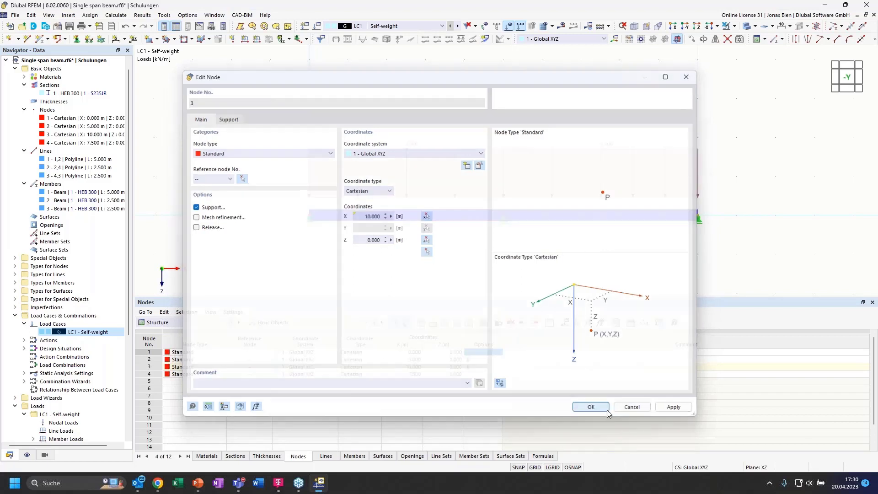
# Define the X-coordinate of node 4, the dividing node in the right span, with the formula (1+e)*L and accept the node
pyautogui.doubleClick(601, 217)
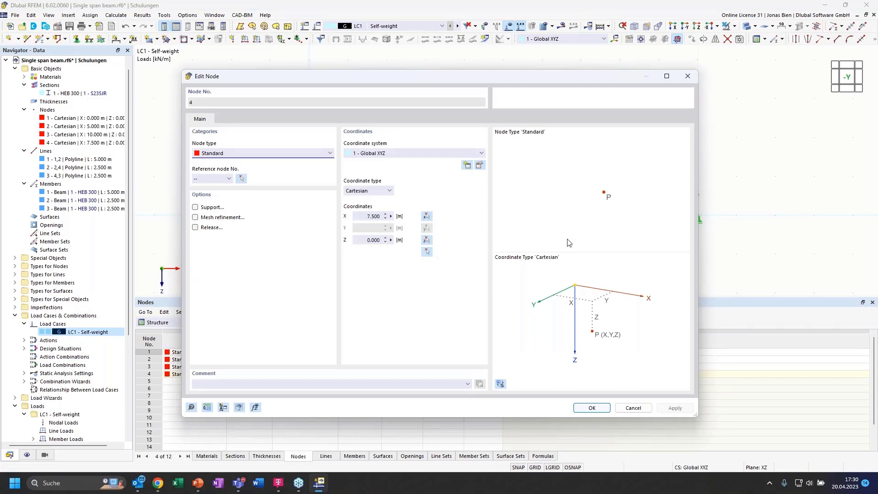
pyautogui.click(391, 218)
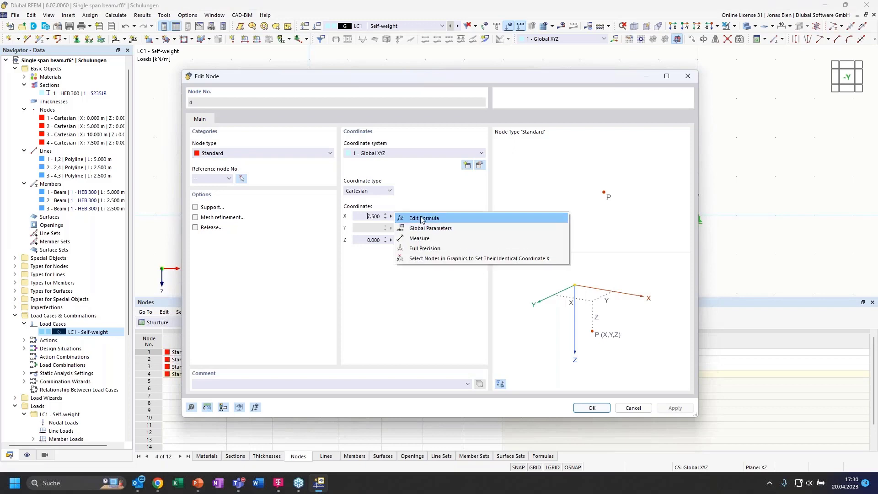
pyautogui.click(426, 219)
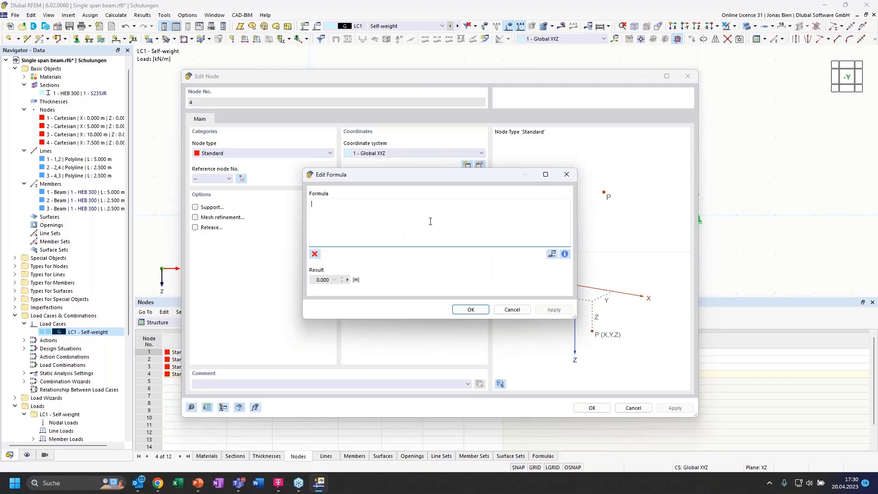
pyautogui.write('(1+e')
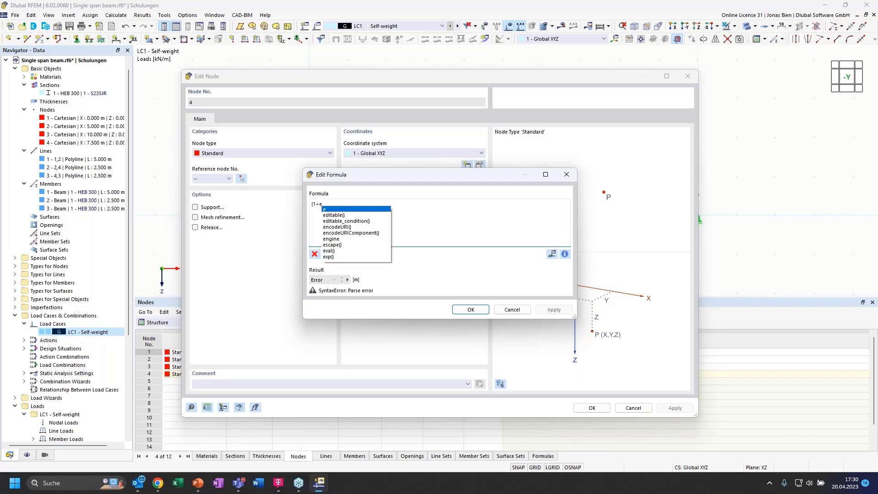
pyautogui.write(')')
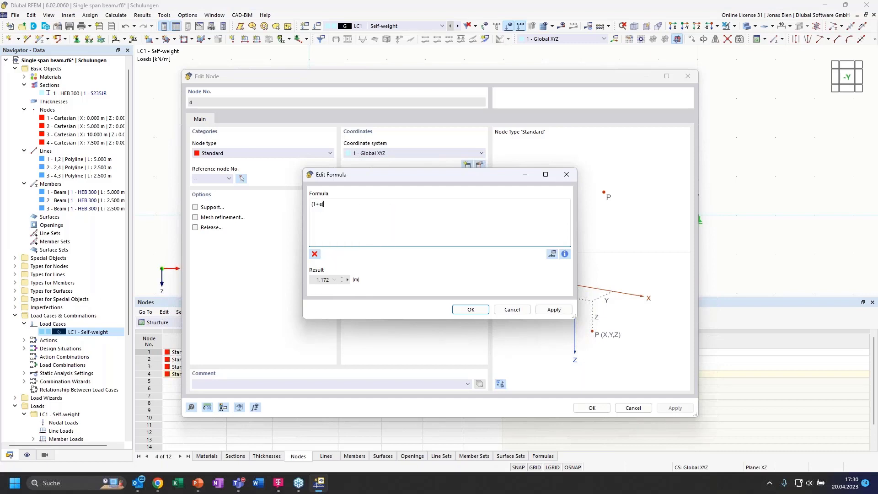
pyautogui.write('*L')
pyautogui.click(477, 309)
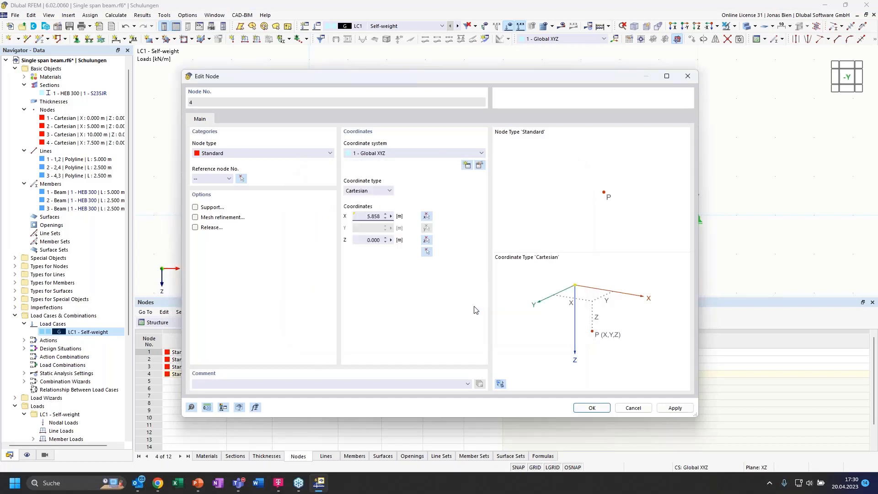
pyautogui.click(591, 407)
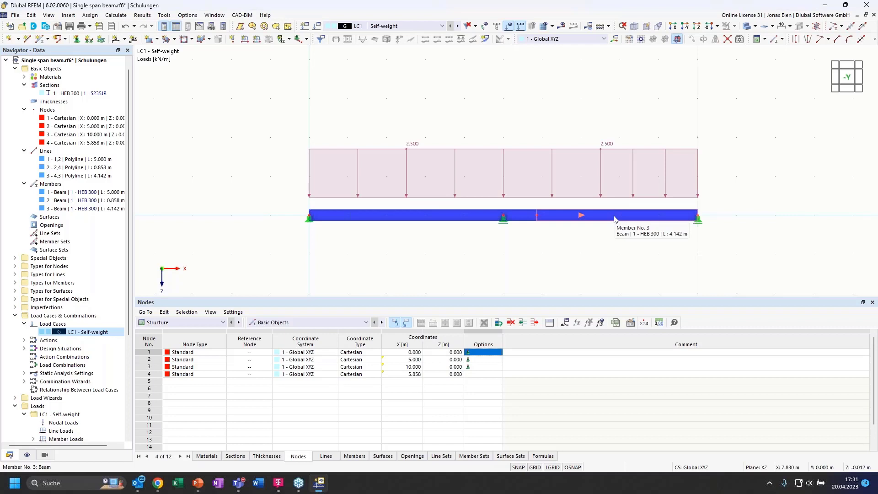
# Activate hinges for member 3 and assign a new member hinge with released rotation φy in Local xyz at its start i
pyautogui.doubleClick(546, 218)
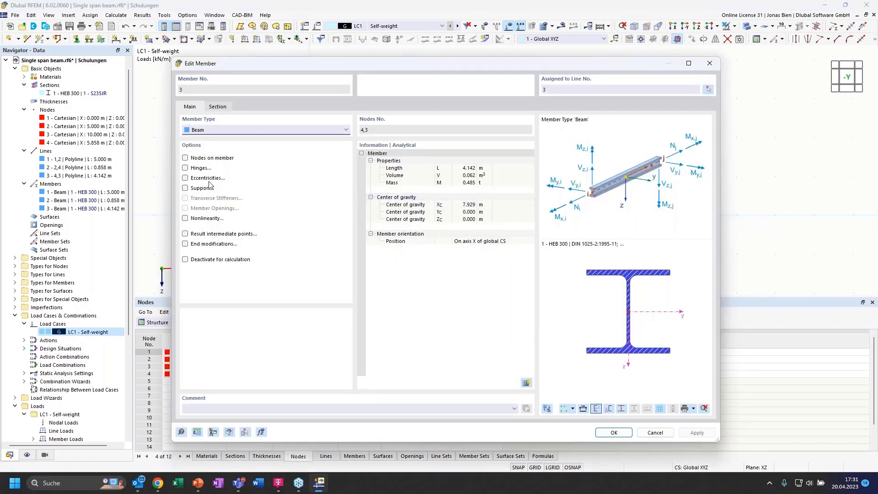
pyautogui.click(186, 168)
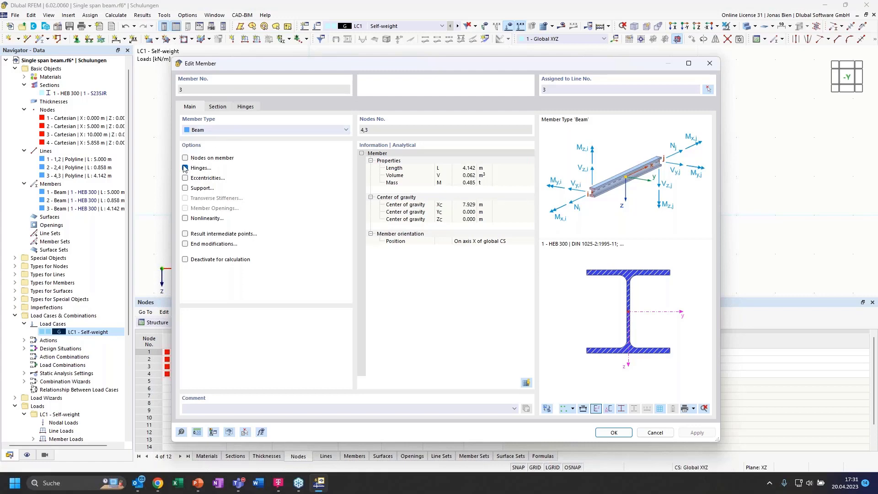
pyautogui.click(246, 107)
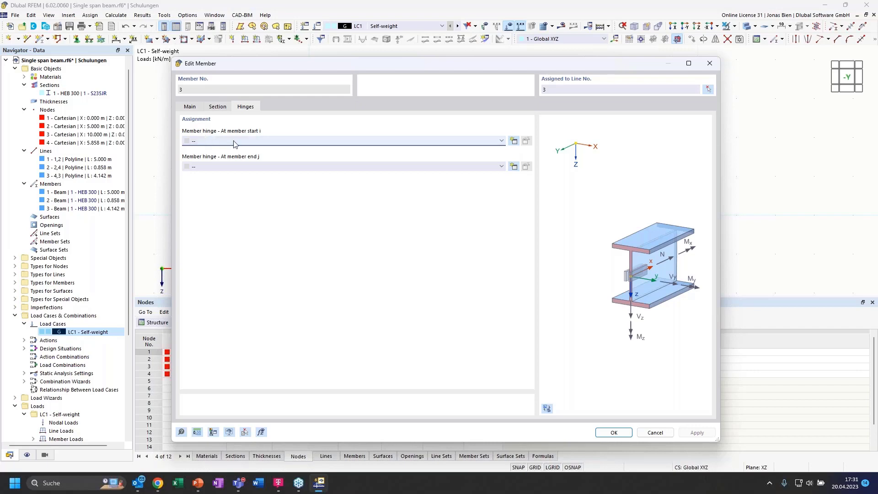
pyautogui.click(474, 142)
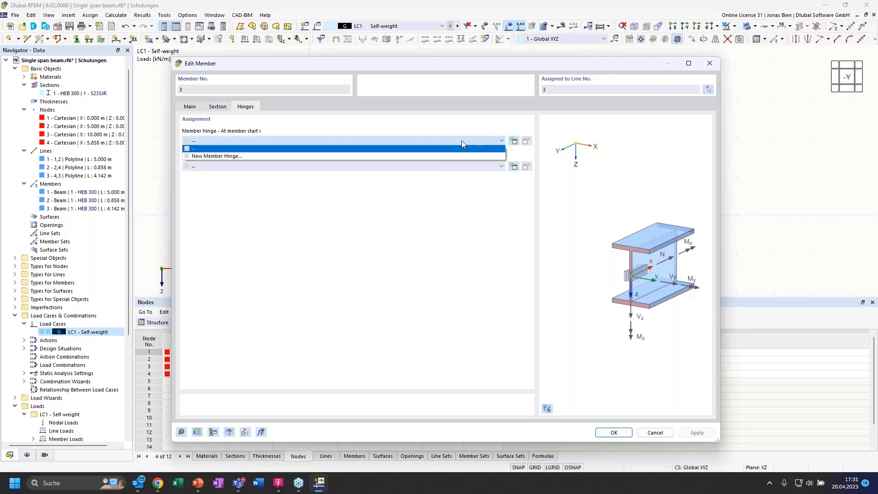
pyautogui.click(214, 157)
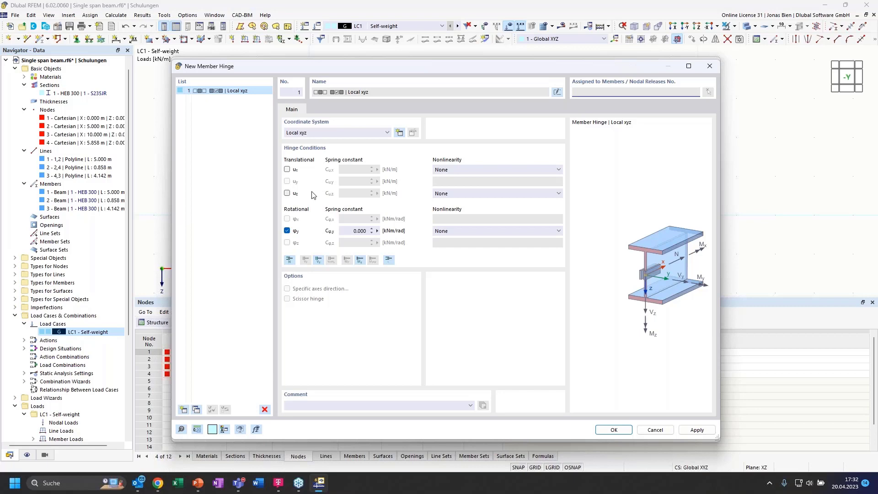
pyautogui.click(611, 432)
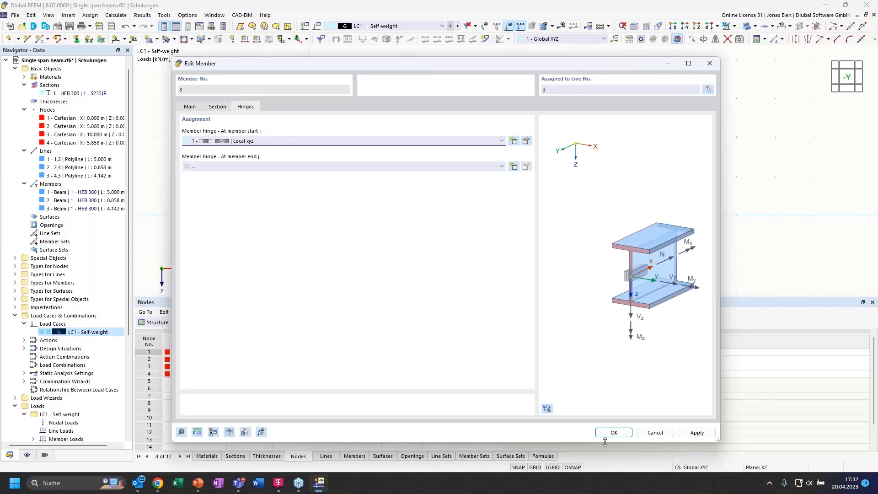
pyautogui.click(610, 433)
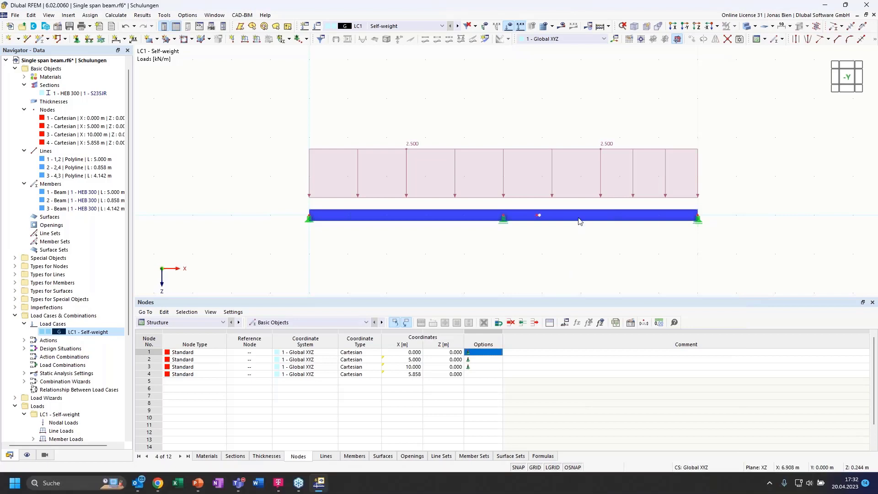
# Add a linear length dimension in the second plane between the left and middle support nodes, with a dimension line offset of -1 m
pyautogui.scroll(3, 540, 219)
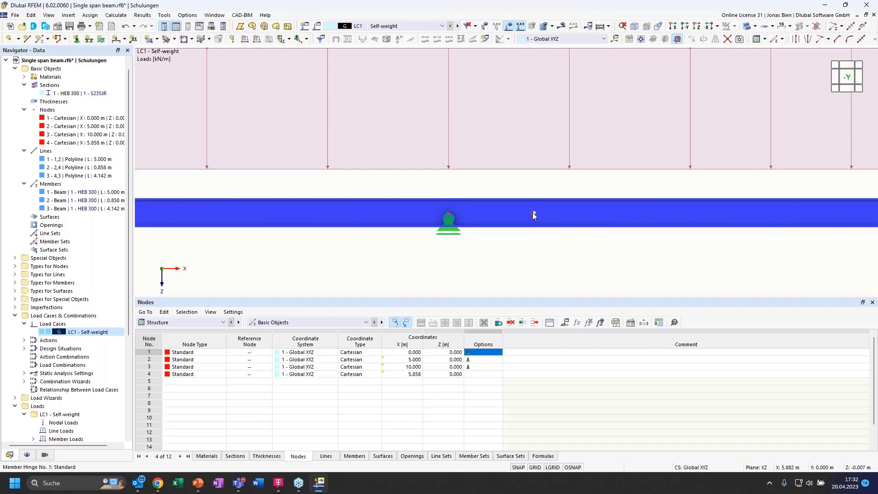
pyautogui.scroll(-1, 549, 270)
pyautogui.scroll(-1, 549, 270)
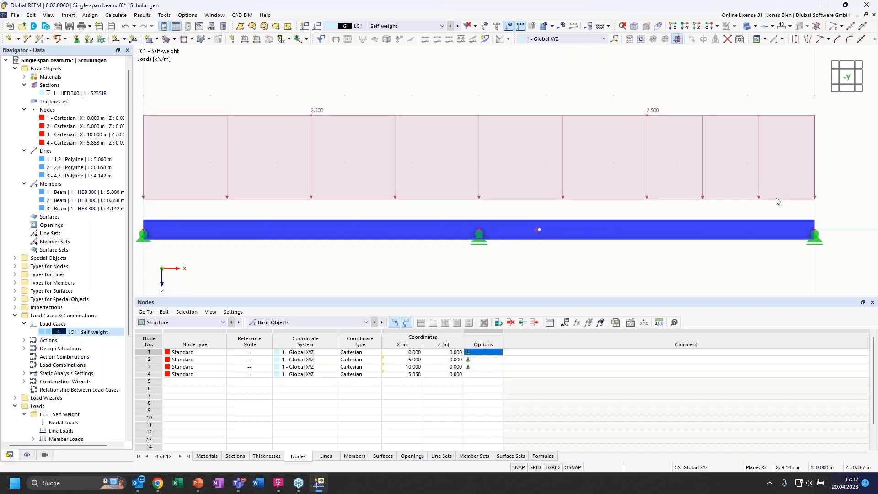
pyautogui.scroll(-1, 776, 199)
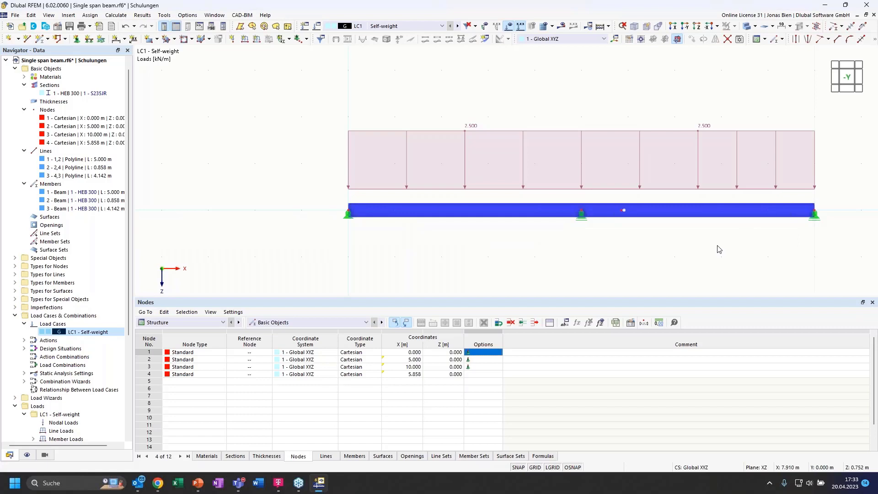
pyautogui.click(123, 40)
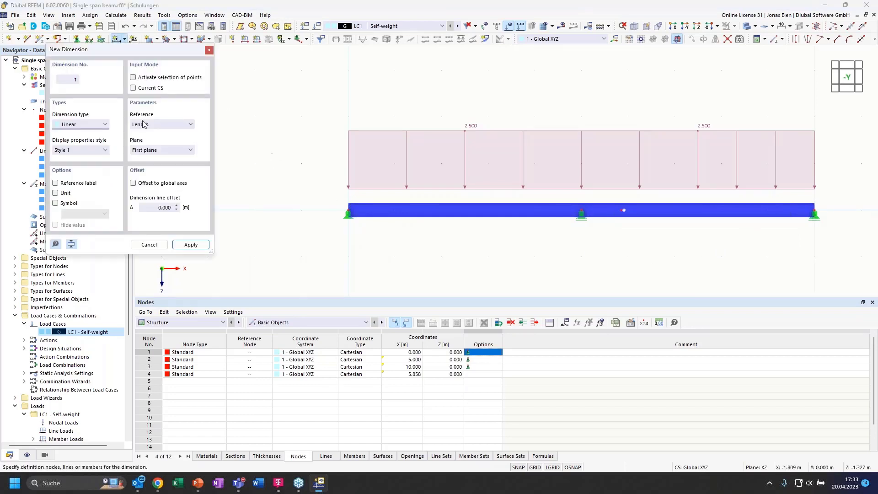
pyautogui.click(160, 150)
pyautogui.click(152, 165)
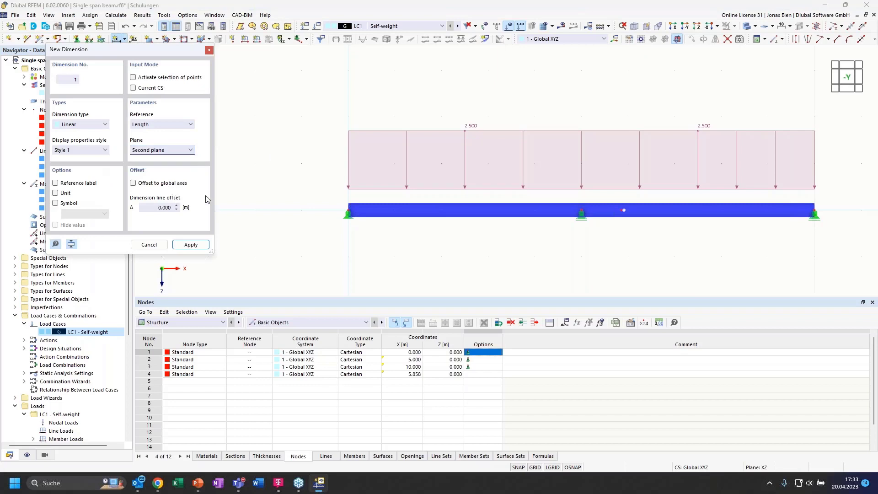
pyautogui.click(581, 210)
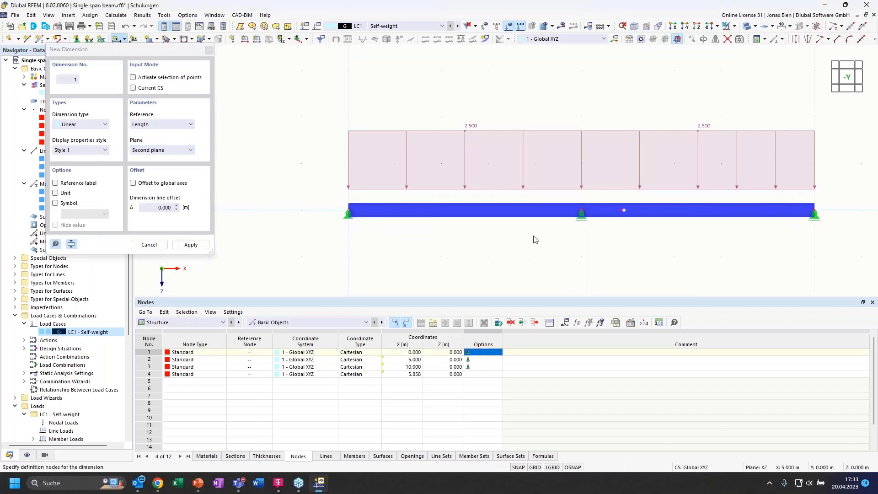
pyautogui.click(156, 208)
pyautogui.write('-1')
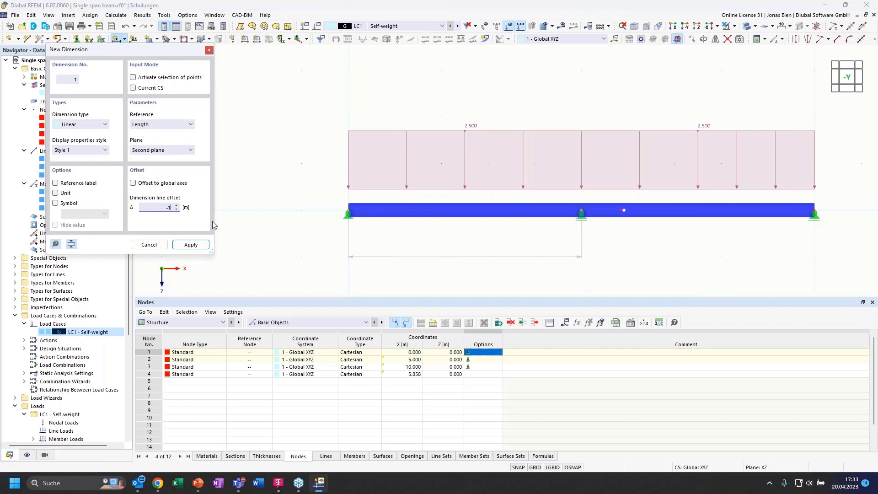
pyautogui.press('Return')
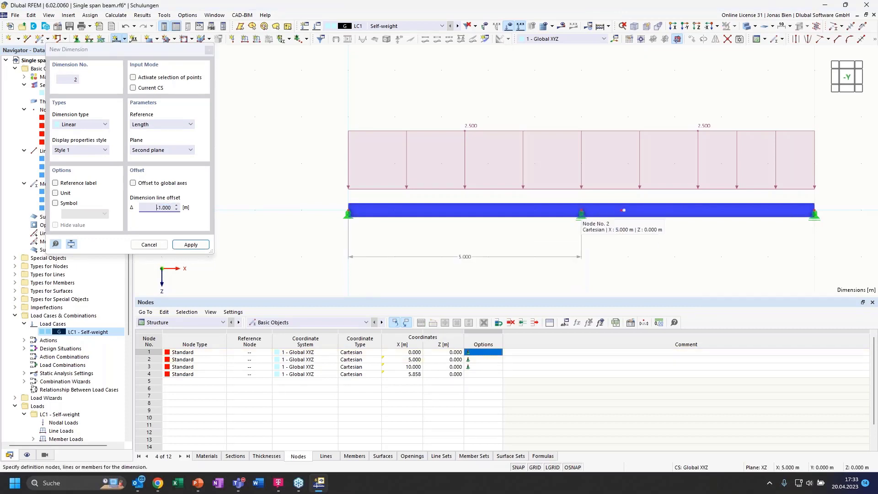
# Dimension the length between the middle support and the hinge node with a dimension line offset of -1 m
pyautogui.click(623, 210)
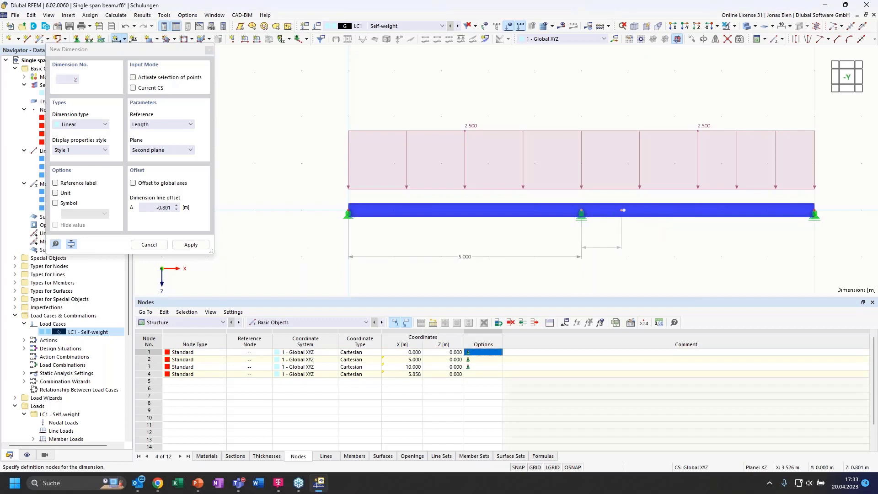
pyautogui.click(150, 207)
pyautogui.write('-1')
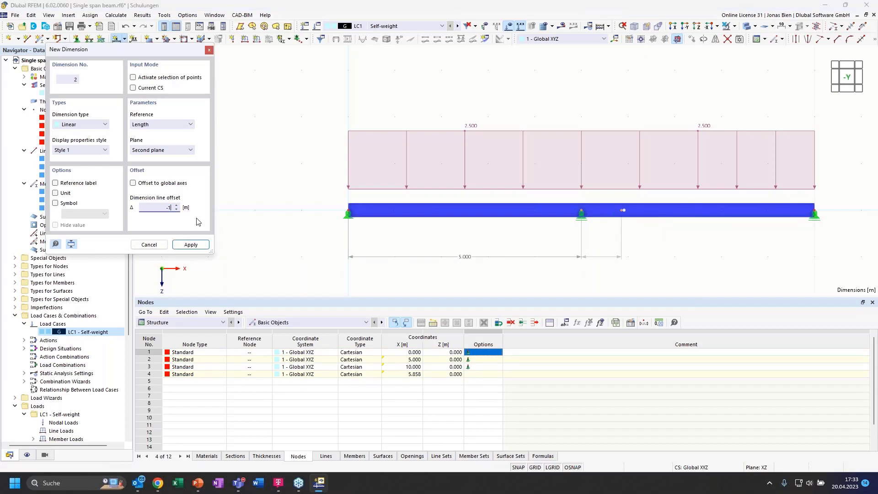
pyautogui.press('Return')
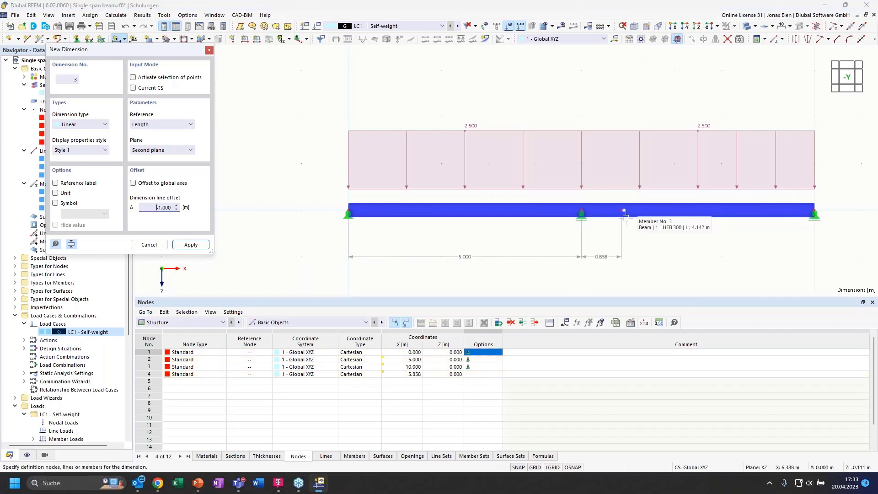
# Dimension the length from the hinge node to the right end support with a -1 m offset and finish dimensioning
pyautogui.click(814, 210)
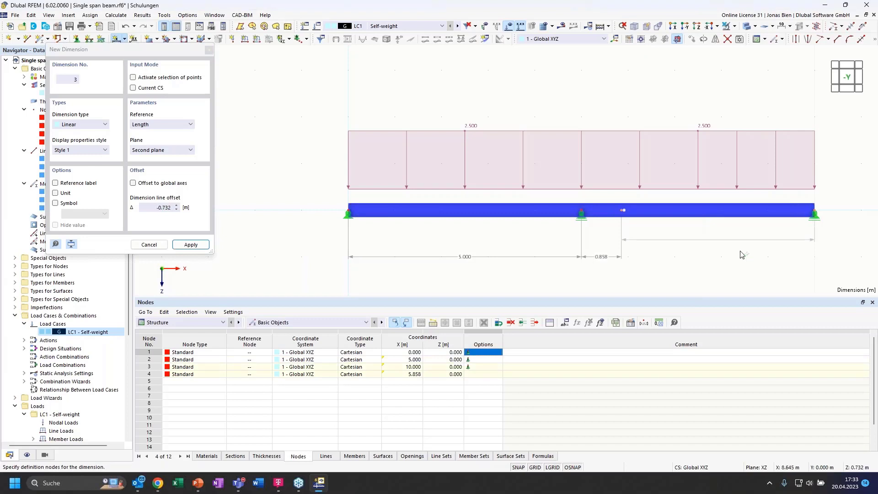
pyautogui.click(148, 207)
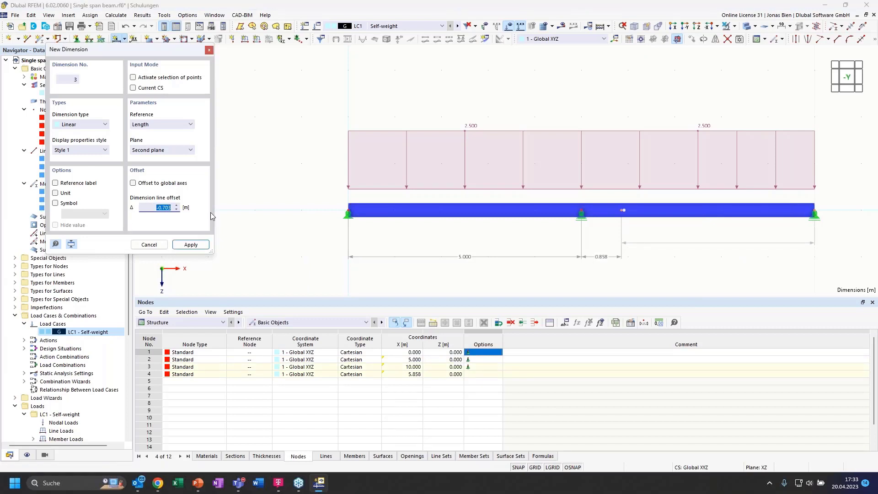
pyautogui.write('-1')
pyautogui.press('Return')
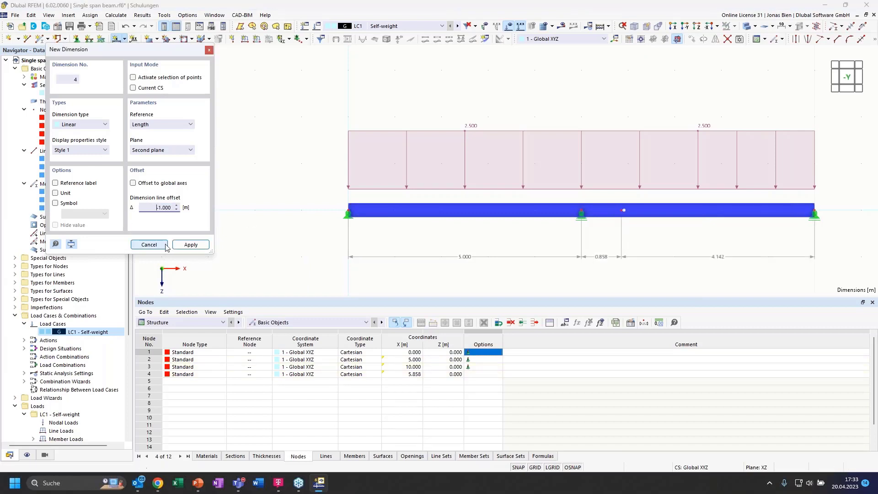
pyautogui.click(149, 244)
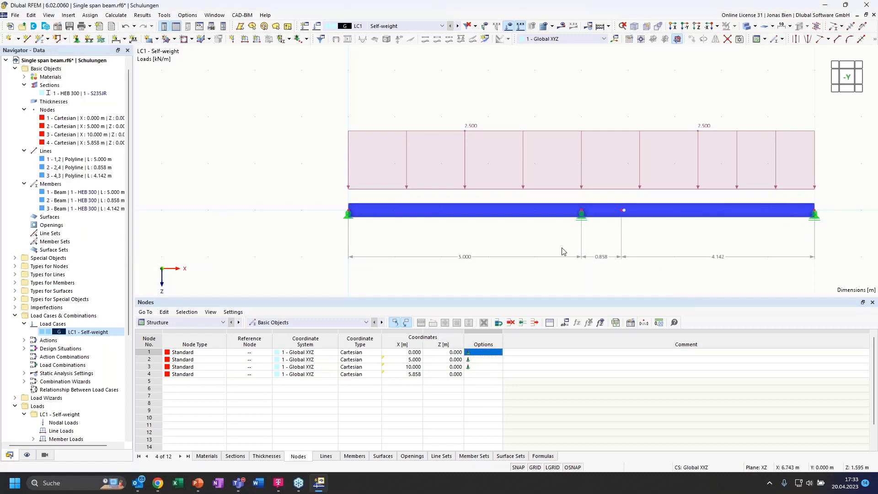
# Calculate the results of load case LC1 and display the member bending moments My
pyautogui.click(562, 26)
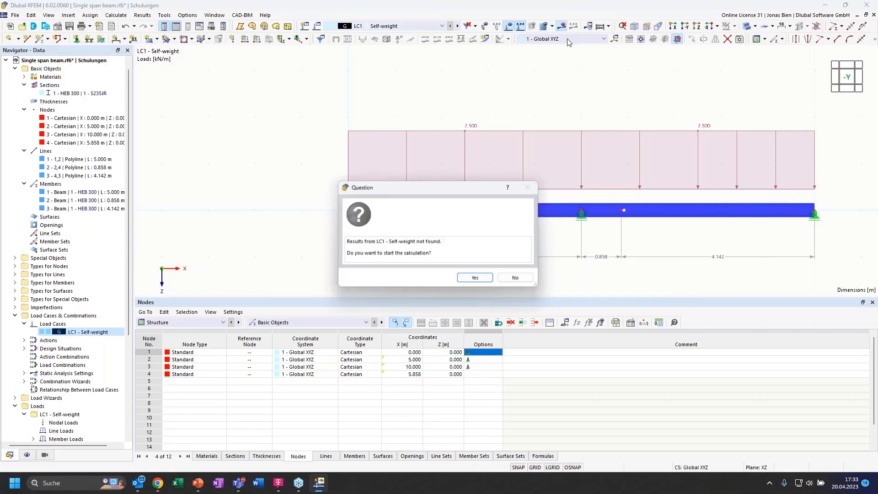
pyautogui.click(477, 279)
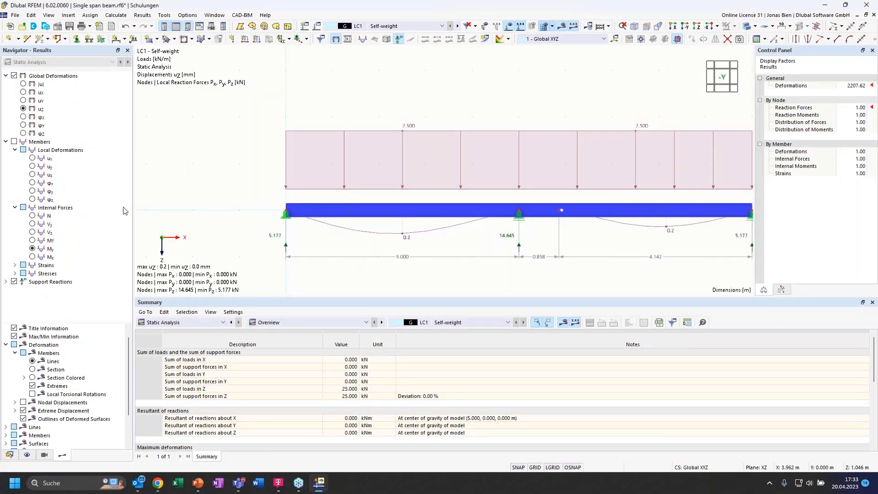
pyautogui.click(32, 249)
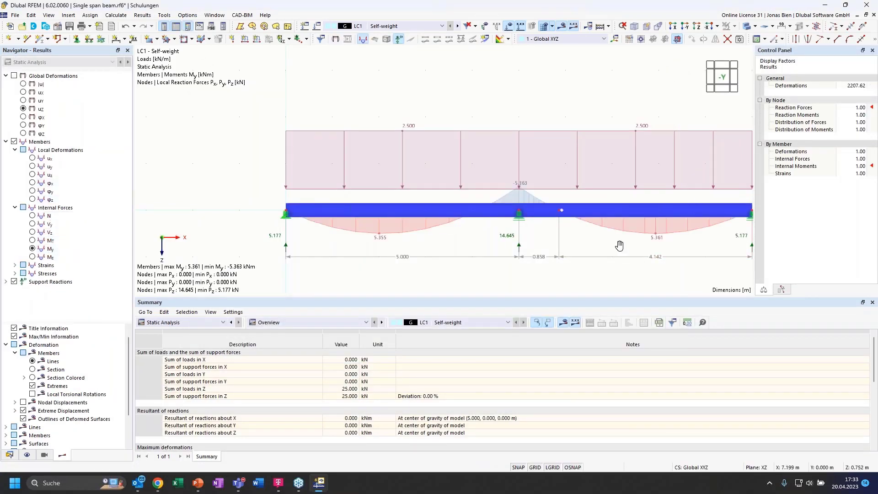
pyautogui.moveTo(619, 247); pyautogui.dragTo(567, 245, button='middle')
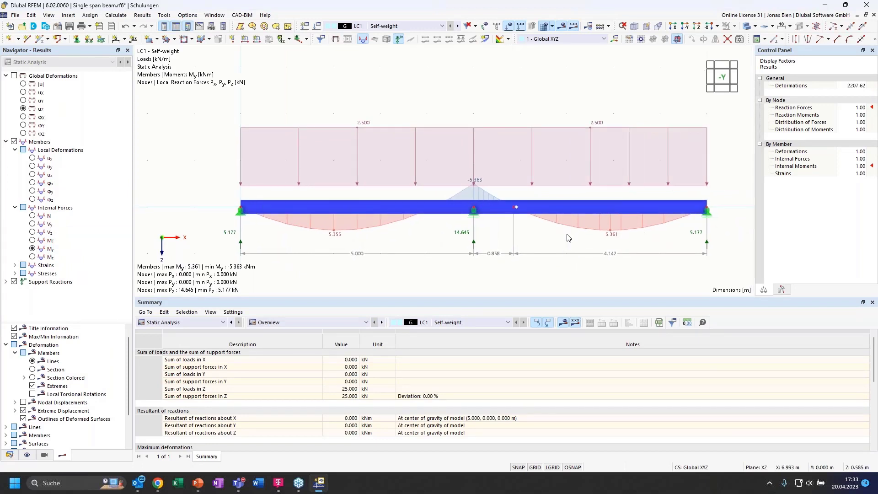
# Hide the loads and show the beam as a plain line to examine the moment diagram at the hinge
pyautogui.click(518, 27)
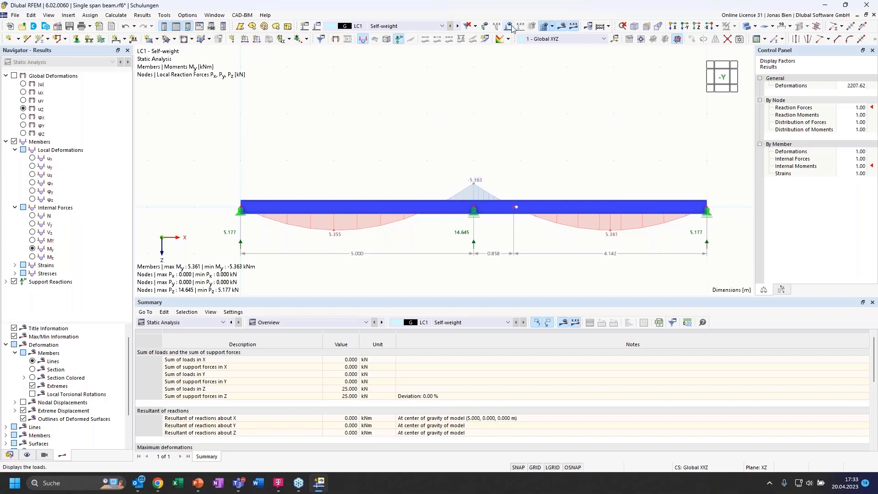
pyautogui.click(748, 27)
pyautogui.click(750, 34)
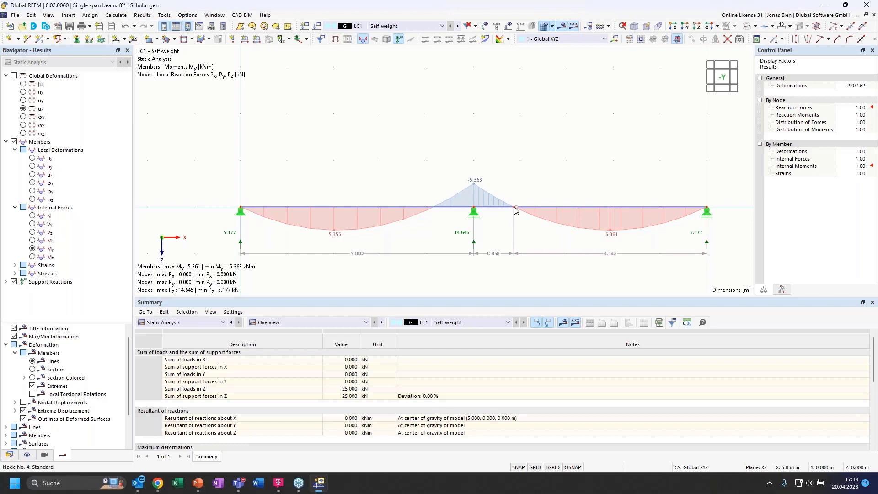
pyautogui.moveTo(515, 209)
pyautogui.moveTo(569, 154); pyautogui.dragTo(562, 156, button='middle')
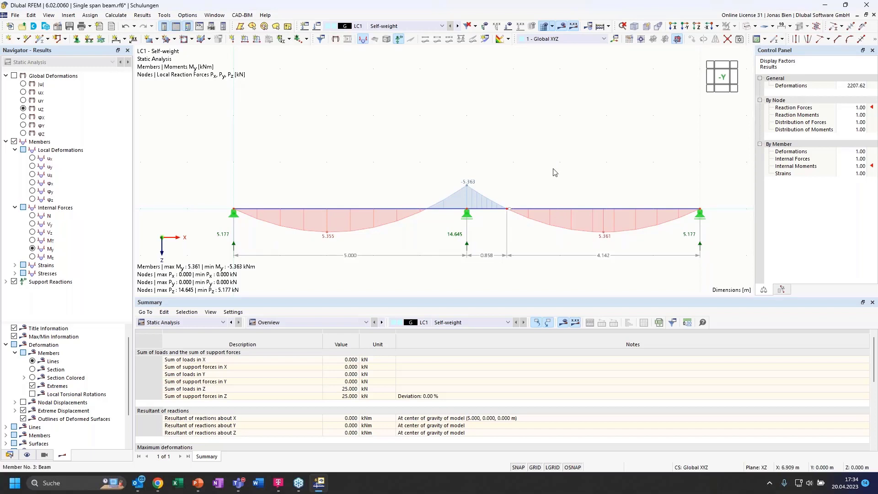
pyautogui.moveTo(543, 158); pyautogui.dragTo(539, 138, button='middle')
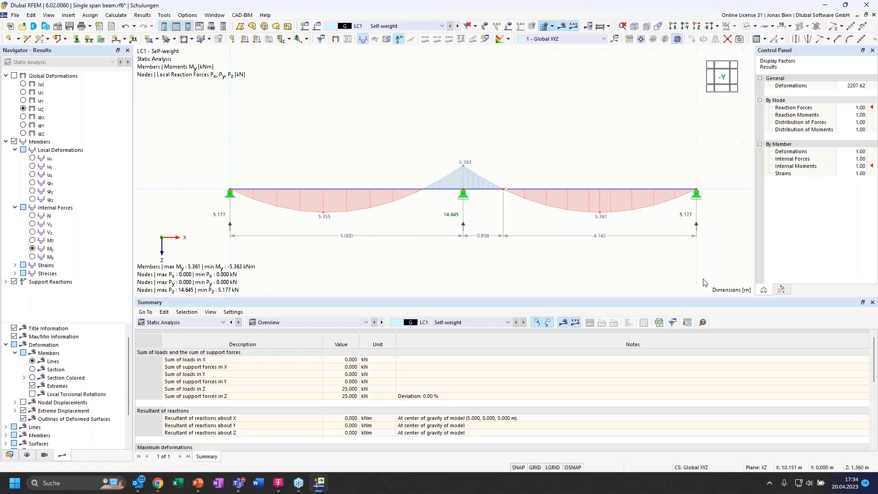
# Set the global parameter L to 8 m and accept the change so the beam geometry updates
pyautogui.click(33, 16)
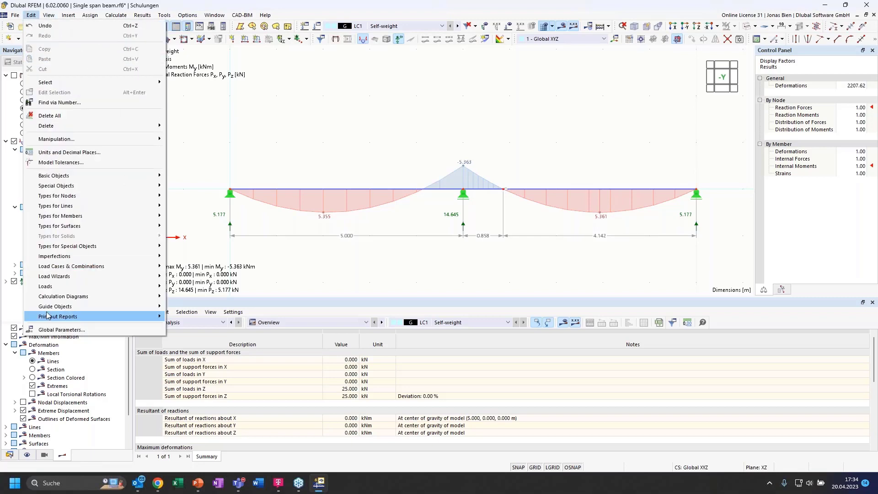
pyautogui.click(76, 330)
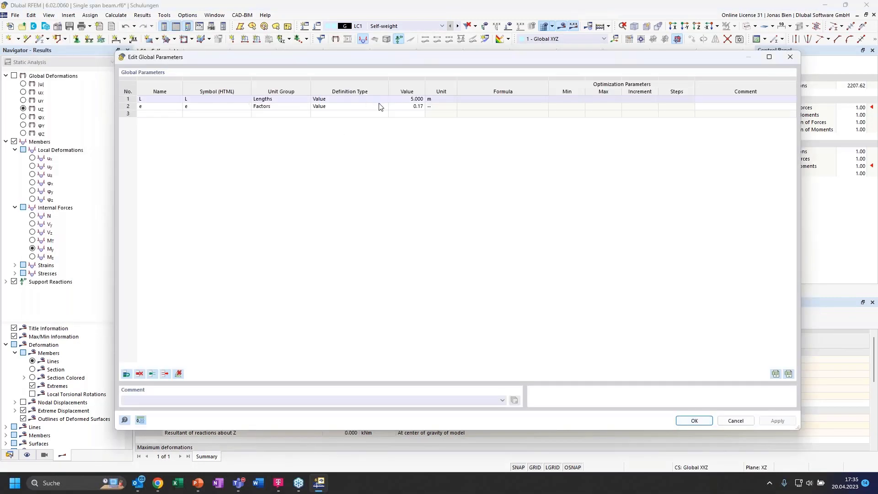
pyautogui.doubleClick(402, 100)
pyautogui.write('8')
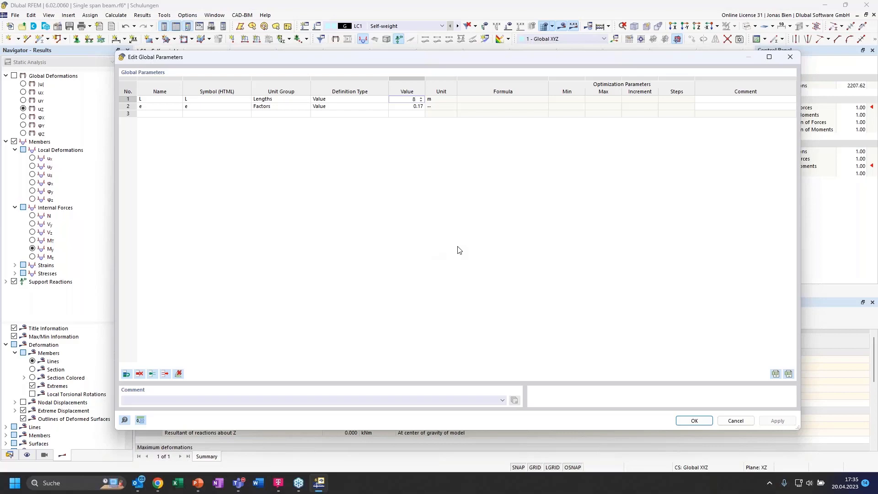
pyautogui.click(691, 420)
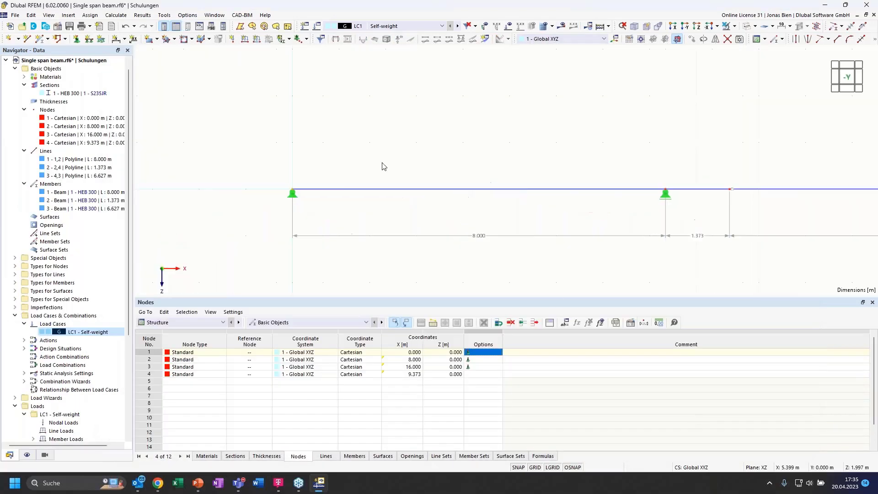
pyautogui.scroll(-1, 367, 160)
pyautogui.moveTo(514, 154); pyautogui.dragTo(426, 149, button='middle')
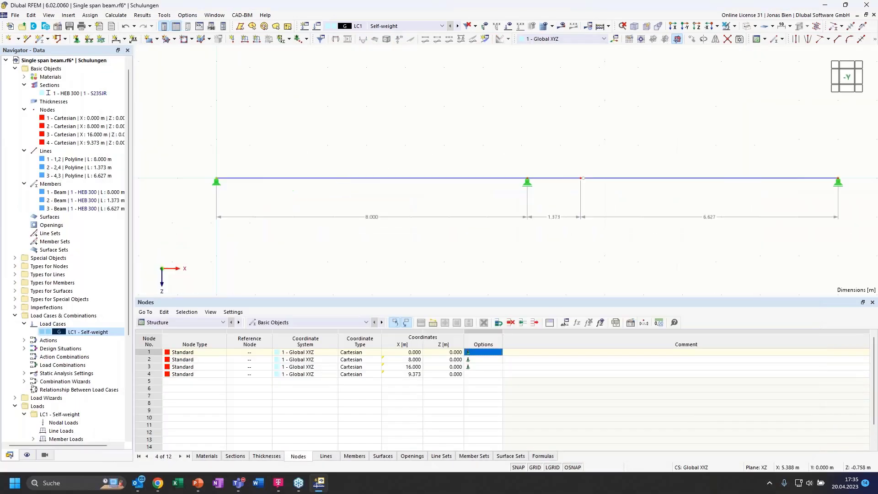
pyautogui.scroll(-1, 426, 149)
pyautogui.moveTo(517, 144); pyautogui.dragTo(506, 146, button='middle')
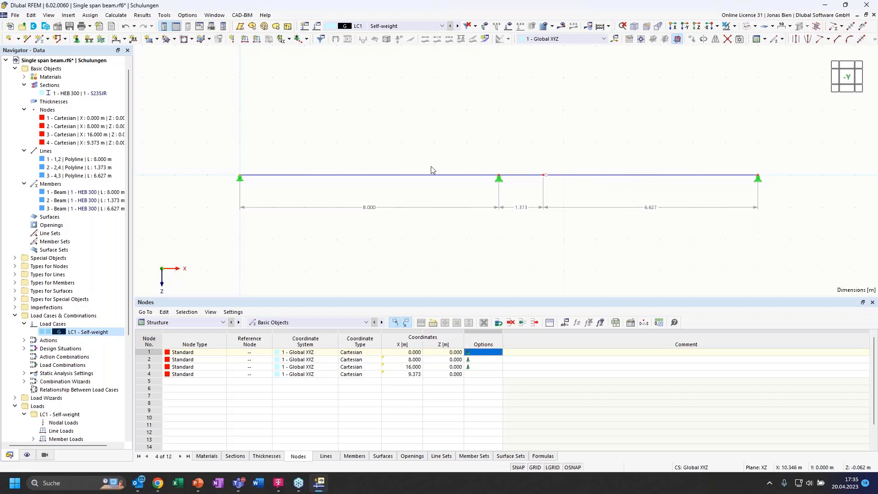
# Recalculate load case LC1 for the lengthened beam and show its moment diagram
pyautogui.click(564, 29)
pyautogui.click(478, 278)
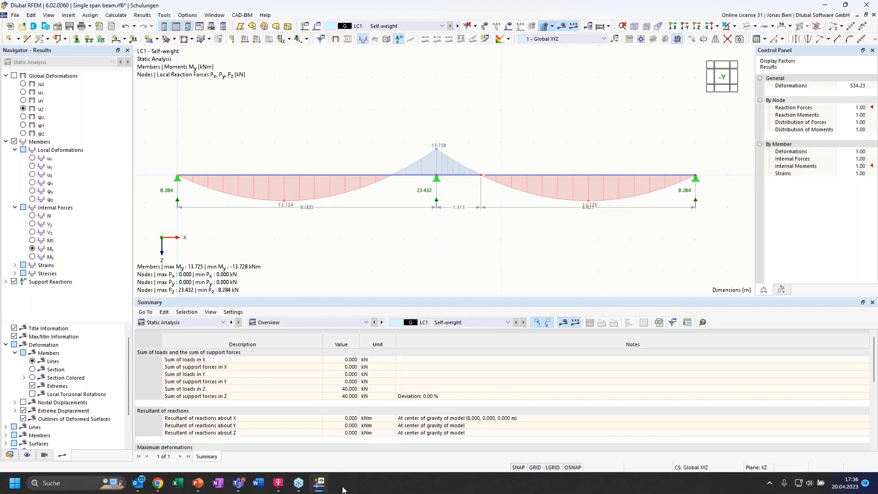
pyautogui.moveTo(298, 488)
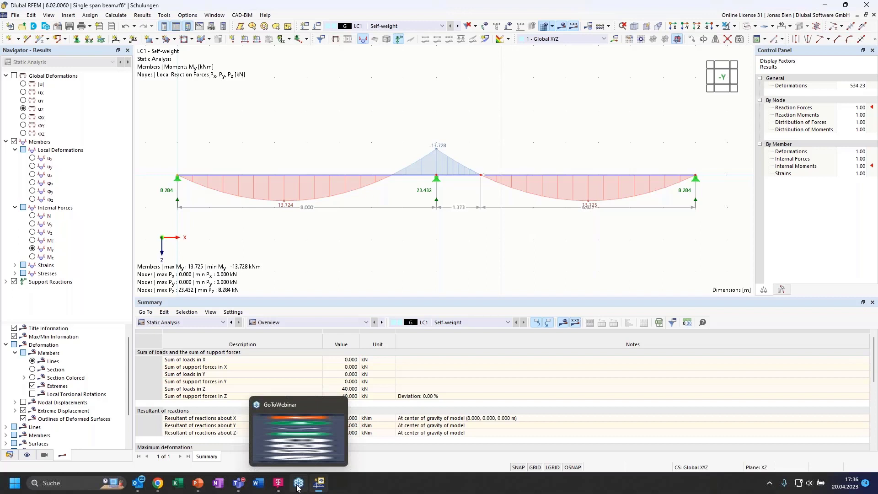
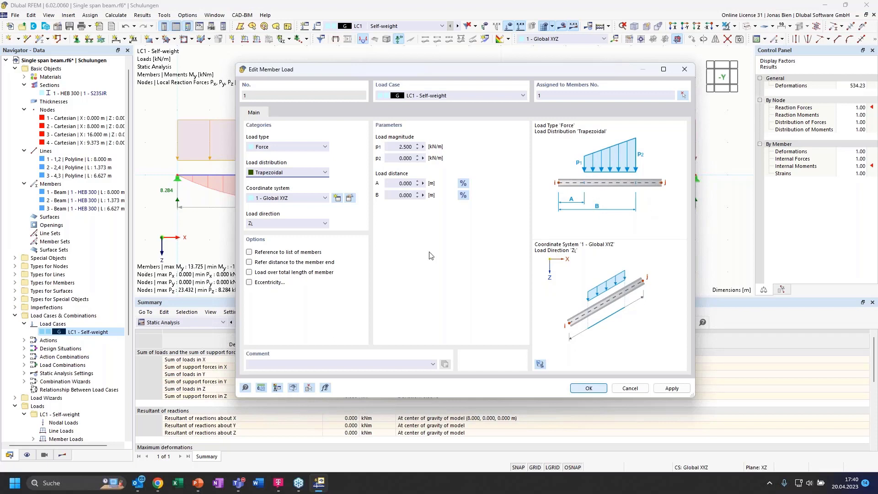
# Define distances A and B of the trapezoidal load on member 1 as percentages, accept it, and delete the uniform load on the right span
pyautogui.click(400, 183)
pyautogui.click(464, 183)
pyautogui.click(397, 184)
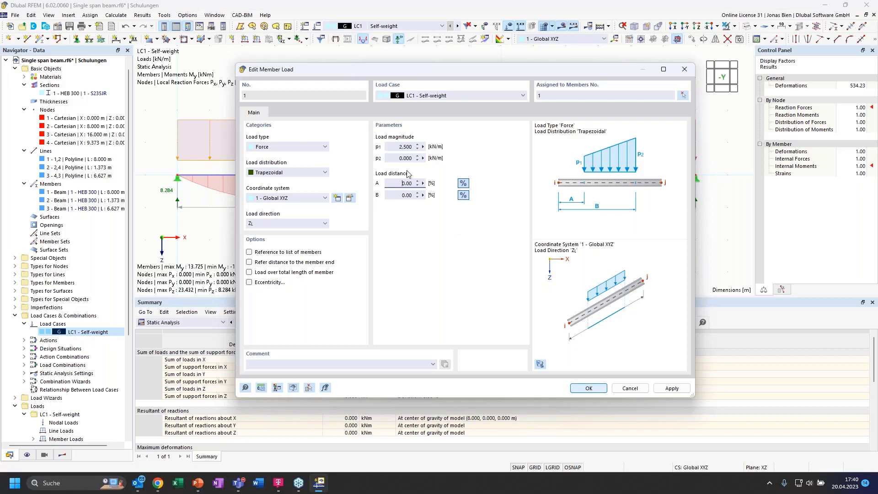
pyautogui.click(401, 196)
pyautogui.click(589, 388)
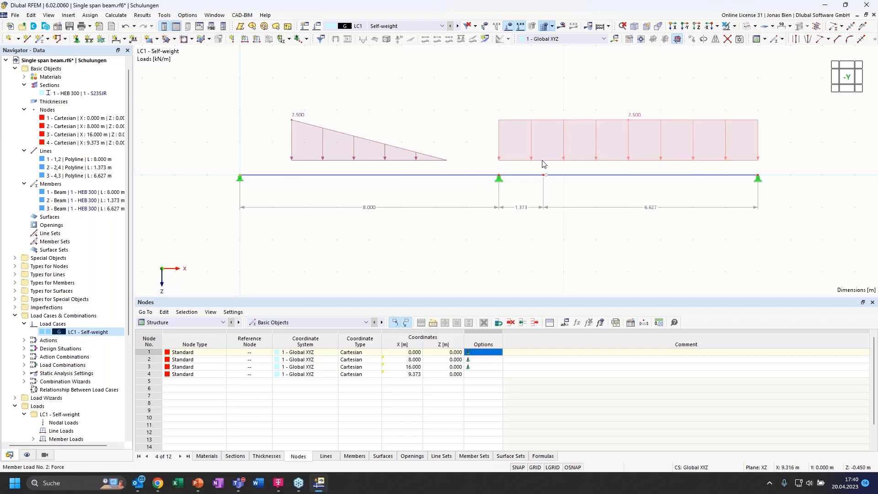
pyautogui.press('Delete')
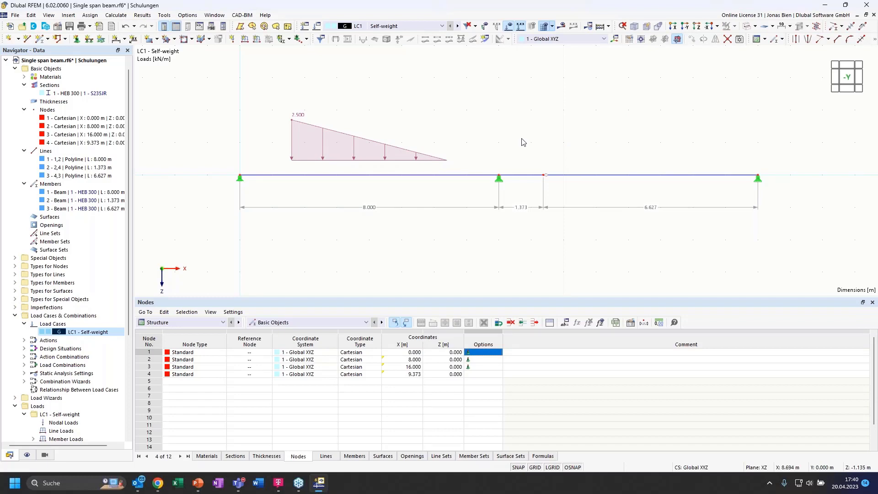
# Create a new imposed nodal deformation in LC1 and assign it to the middle support, node 2
pyautogui.click(299, 41)
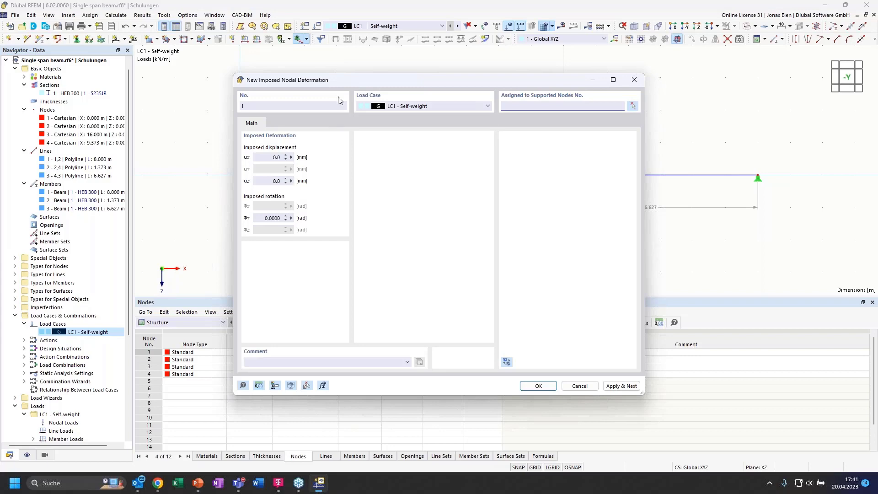
pyautogui.moveTo(344, 80); pyautogui.dragTo(152, 113)
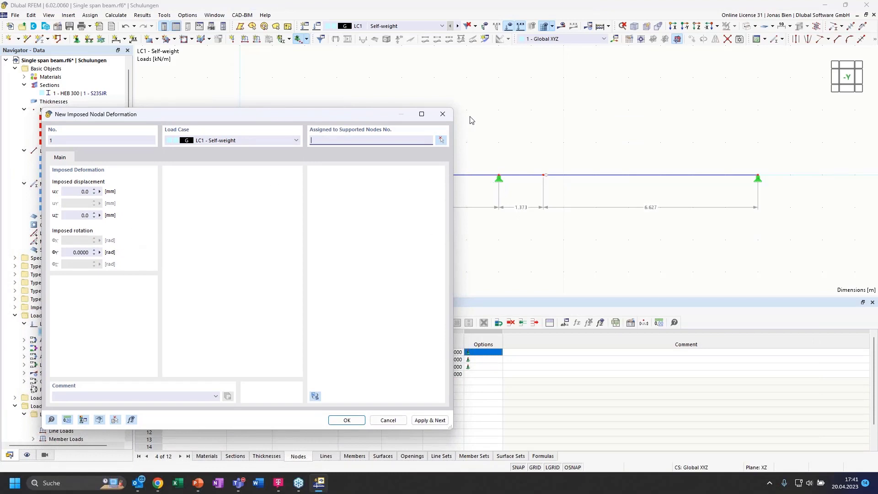
pyautogui.click(441, 139)
pyautogui.click(499, 176)
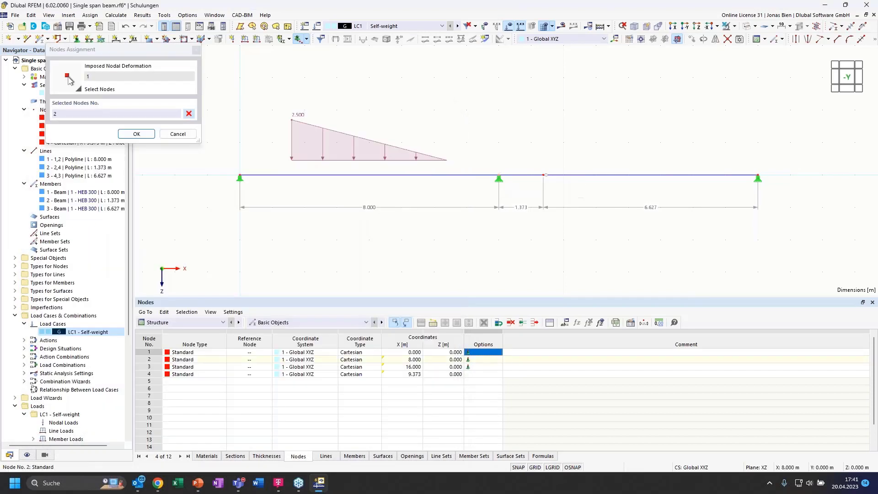
pyautogui.click(136, 133)
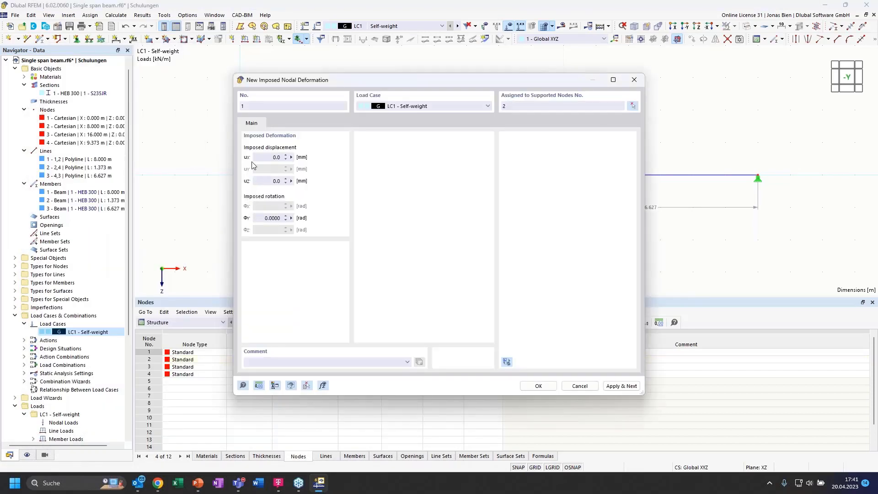
# Set the imposed displacement uZ at node 2 to -20 mm and check its direction in the preview
pyautogui.click(263, 180)
pyautogui.moveTo(295, 86); pyautogui.dragTo(579, 172)
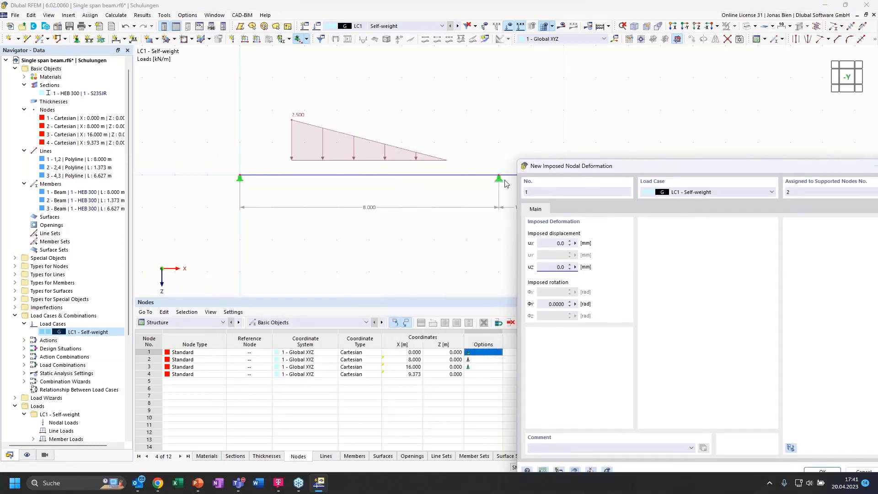
pyautogui.write('2')
pyautogui.moveTo(587, 168); pyautogui.dragTo(367, 79)
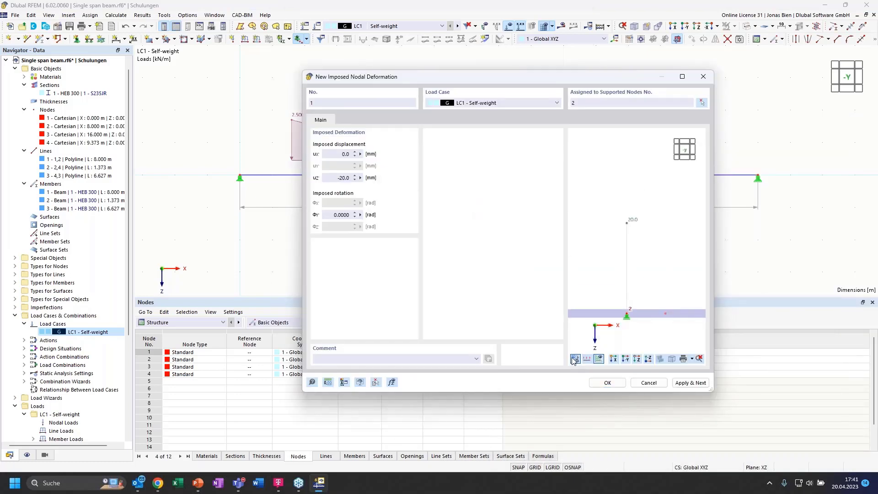
pyautogui.scroll(-2, 660, 277)
pyautogui.moveTo(660, 276); pyautogui.dragTo(648, 233, button='middle')
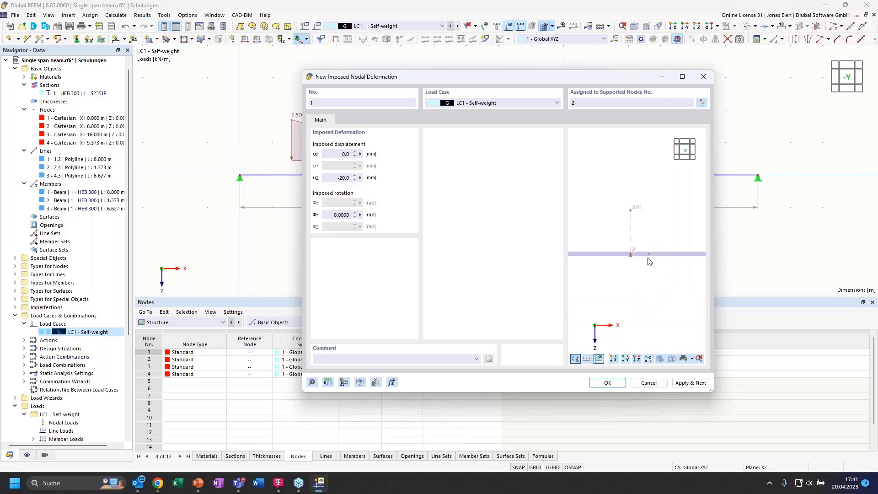
# Try an imposed rotation about Y of 5 rad, reset it to 0, and accept the imposed nodal deformation
pyautogui.click(335, 215)
pyautogui.write('5')
pyautogui.click(602, 383)
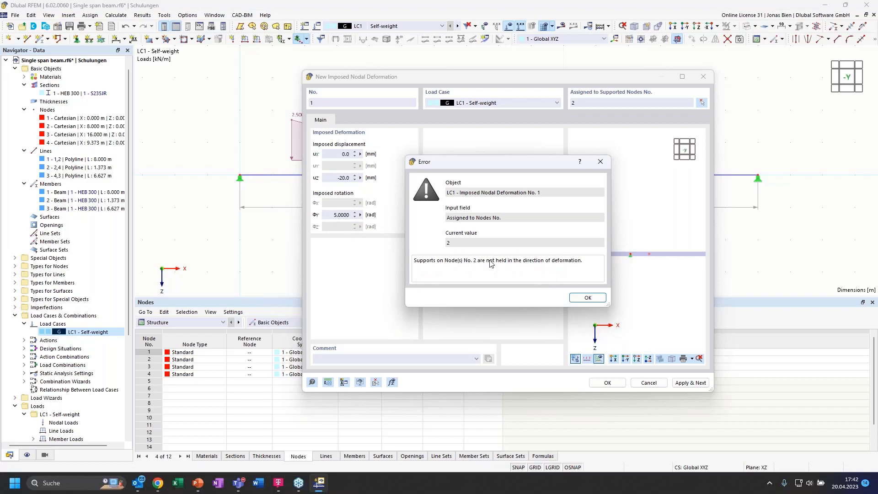
pyautogui.click(579, 298)
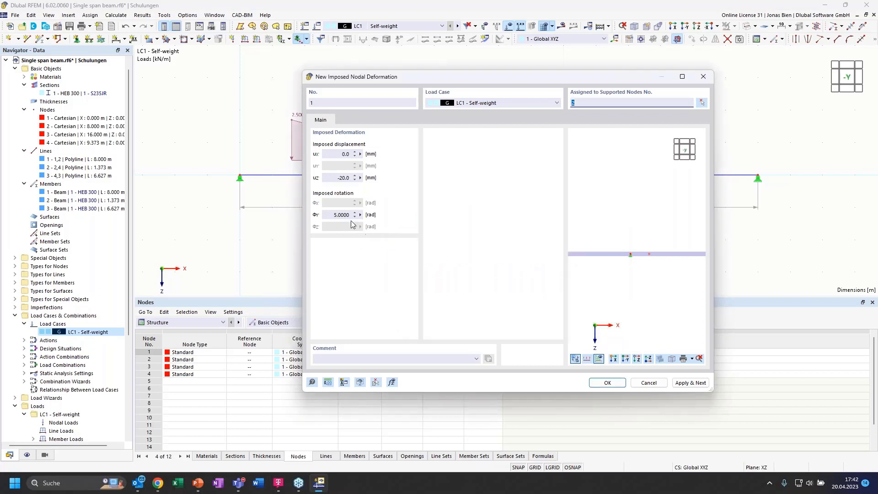
pyautogui.write('0')
pyautogui.click(401, 234)
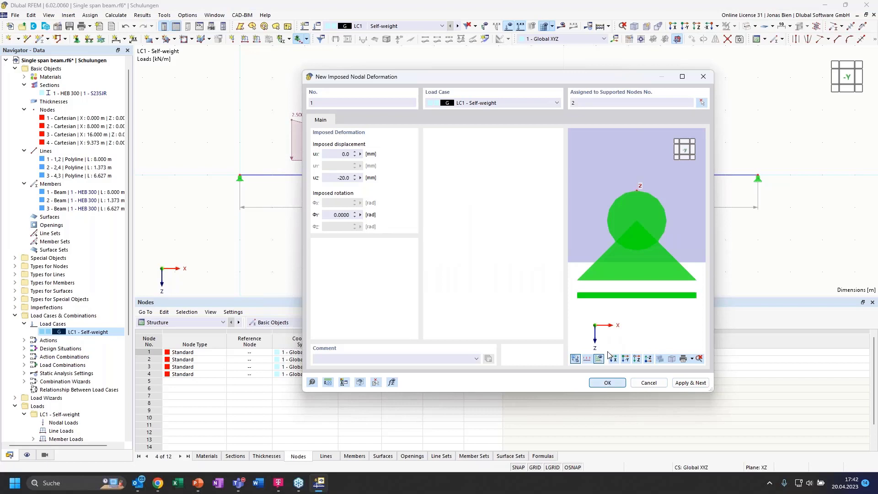
pyautogui.click(608, 384)
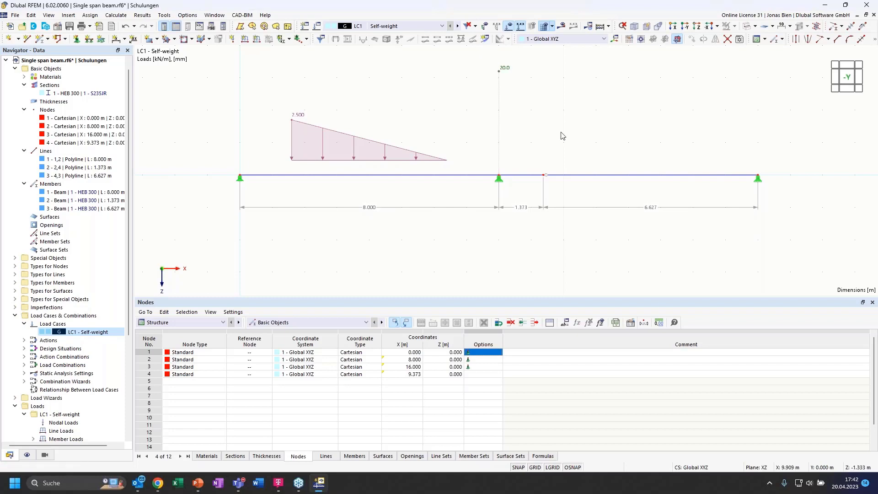
# Start a new nodal load, examine the input fields of the Components load type, and set the type back to Force
pyautogui.click(232, 41)
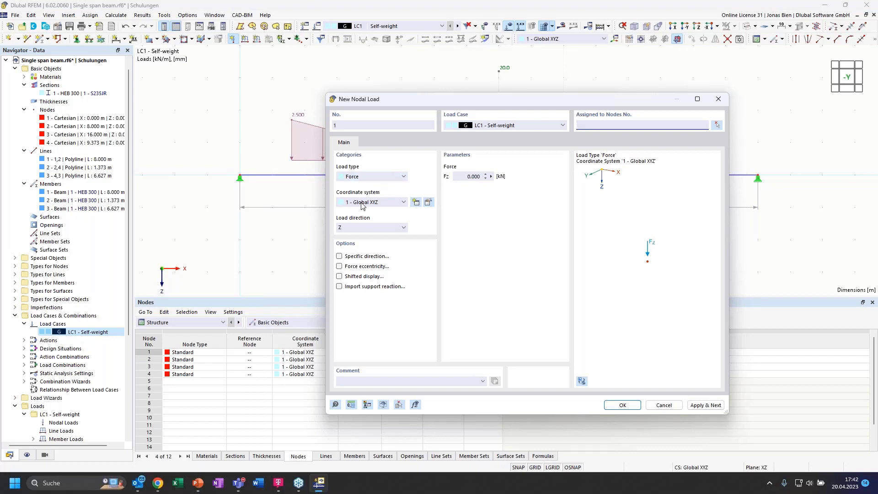
pyautogui.click(372, 179)
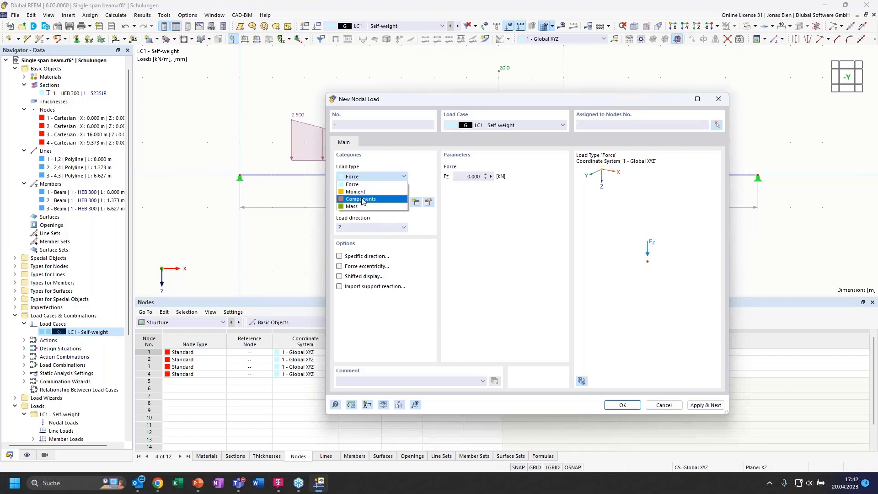
pyautogui.click(363, 200)
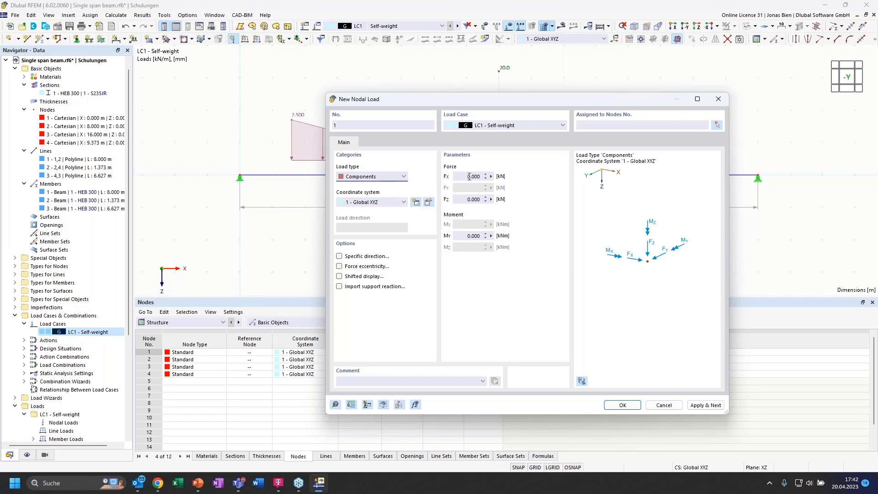
pyautogui.doubleClick(469, 177)
pyautogui.click(469, 198)
pyautogui.click(359, 177)
pyautogui.click(359, 186)
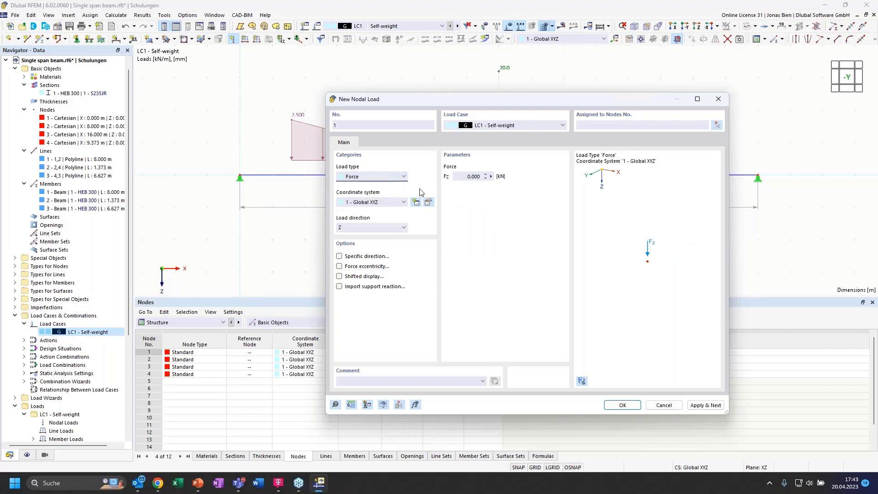
# Set the nodal force to 10 kN and enable a specific direction rotated via 3 angles
pyautogui.click(466, 176)
pyautogui.write('10')
pyautogui.click(341, 256)
pyautogui.click(370, 143)
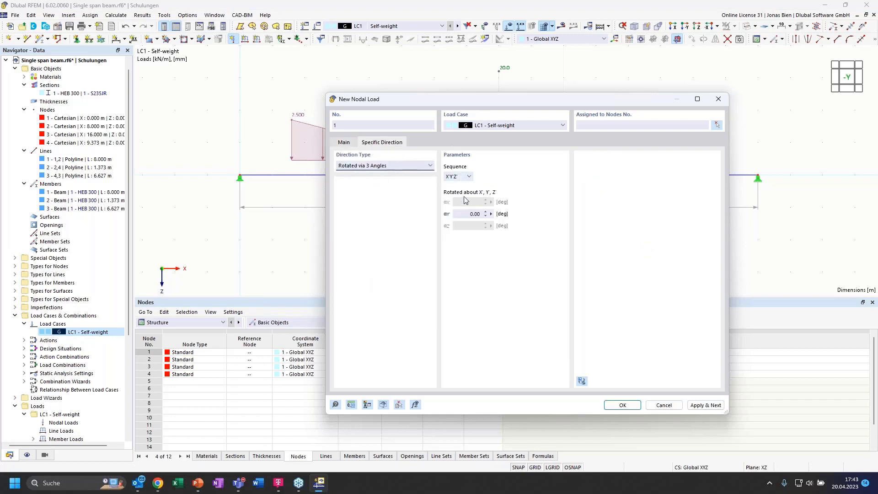
pyautogui.click(468, 214)
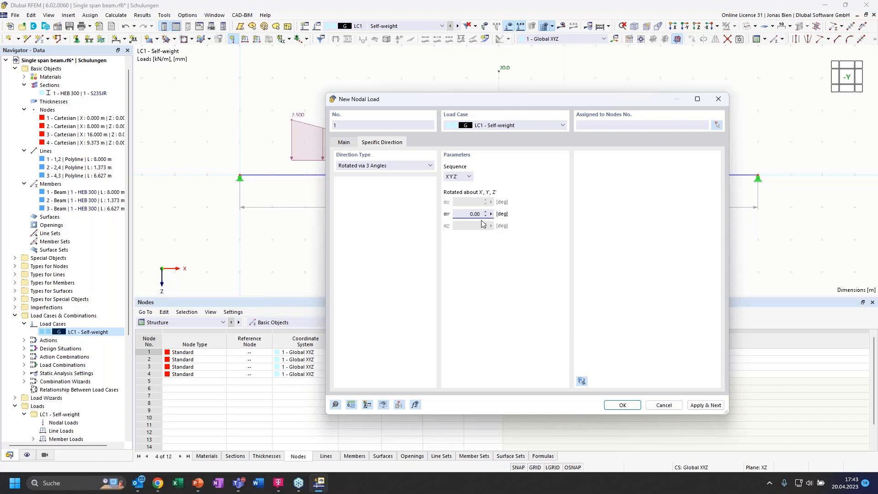
# Assign the nodal load to node 3 at the far end support of the beam
pyautogui.click(717, 125)
pyautogui.click(758, 177)
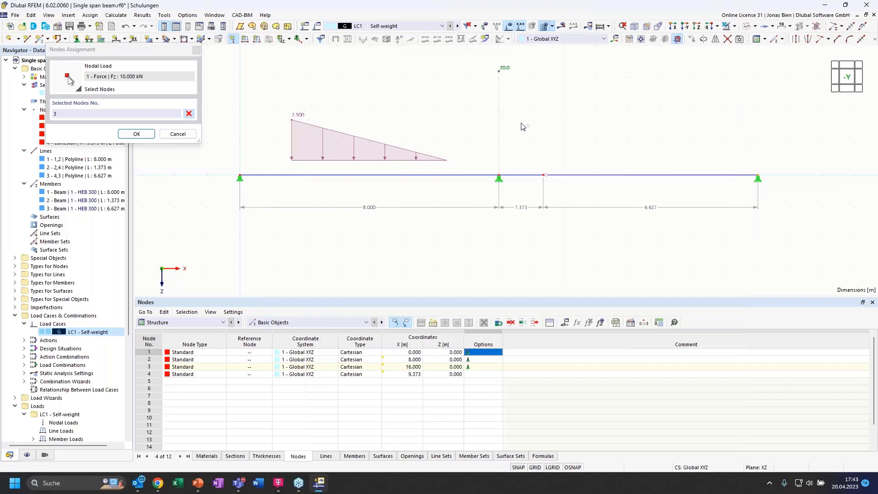
pyautogui.click(137, 134)
# Show the nodal load preview and rotate the force 60° about Y
pyautogui.click(467, 214)
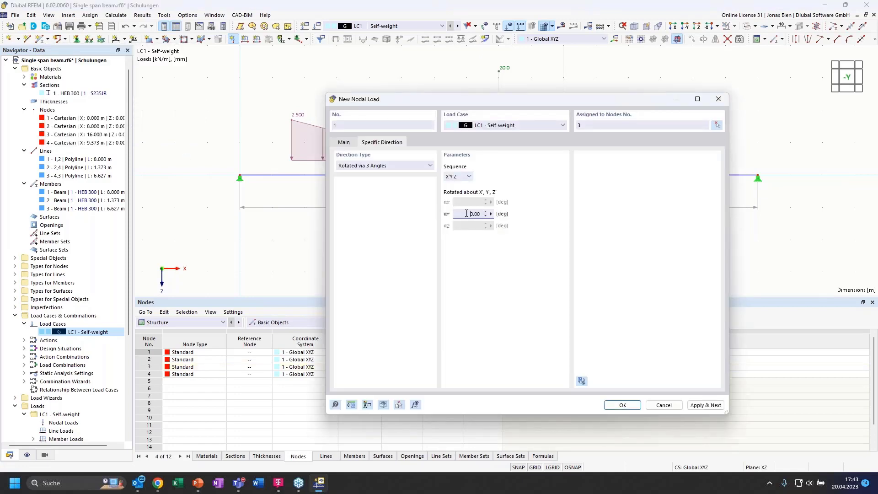
pyautogui.click(582, 381)
pyautogui.moveTo(535, 99); pyautogui.dragTo(495, 94)
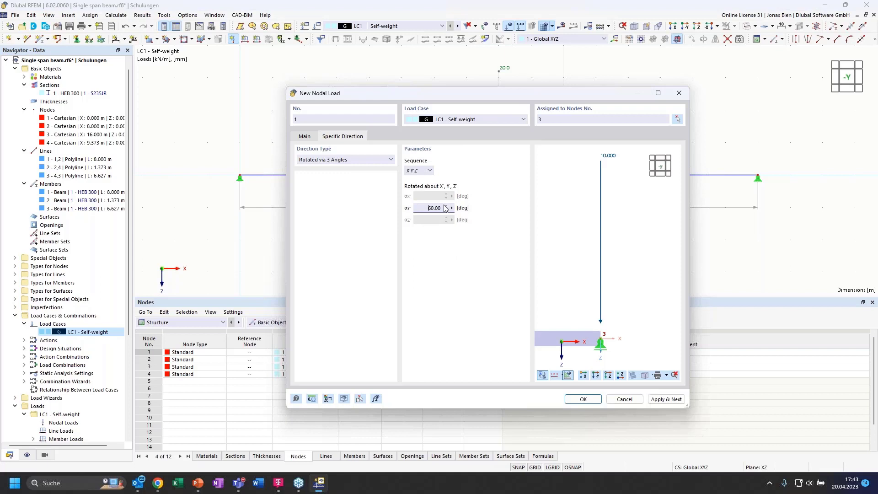
pyautogui.click(447, 206)
pyautogui.click(447, 210)
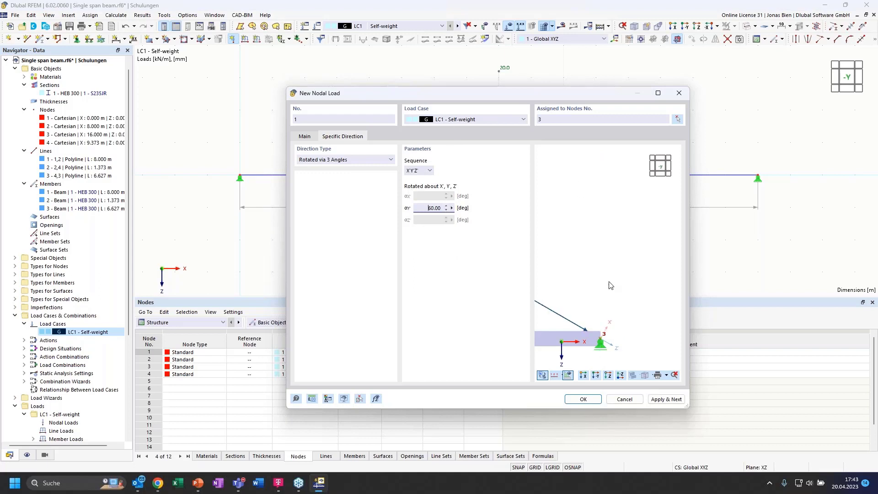
pyautogui.moveTo(611, 286); pyautogui.dragTo(705, 241, button='middle')
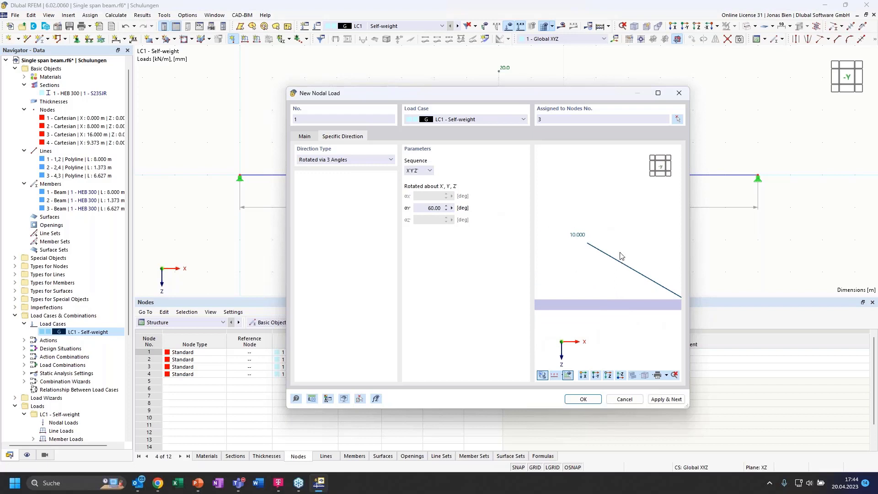
pyautogui.moveTo(605, 228); pyautogui.dragTo(597, 215, button='middle')
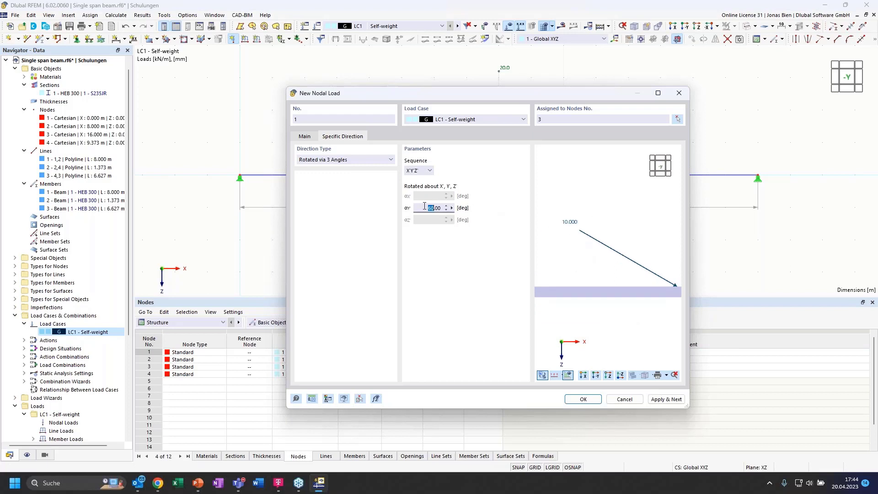
# Set the force's rotation about Y to 30°, check it in the preview, and discard the nodal load
pyautogui.write('0')
pyautogui.click(446, 206)
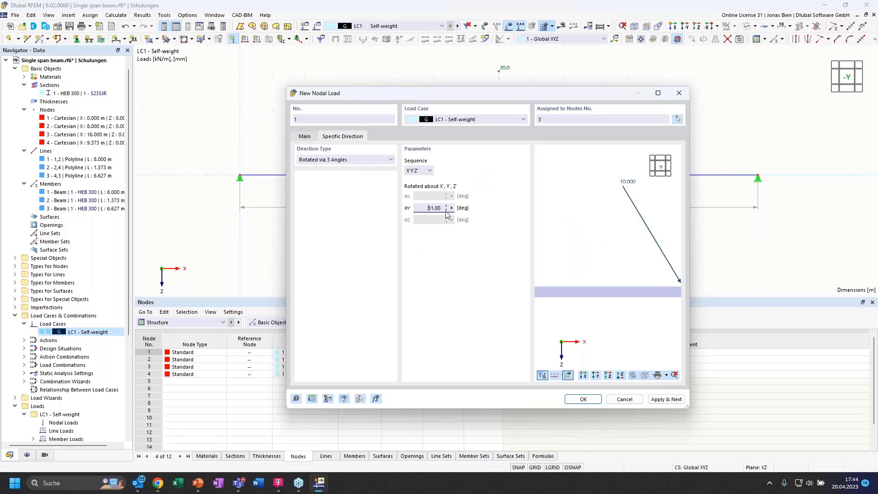
pyautogui.click(446, 210)
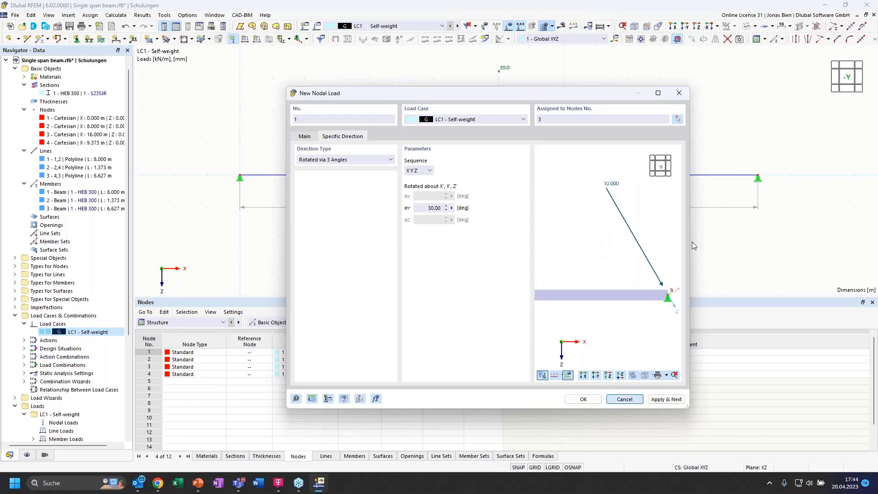
pyautogui.click(625, 399)
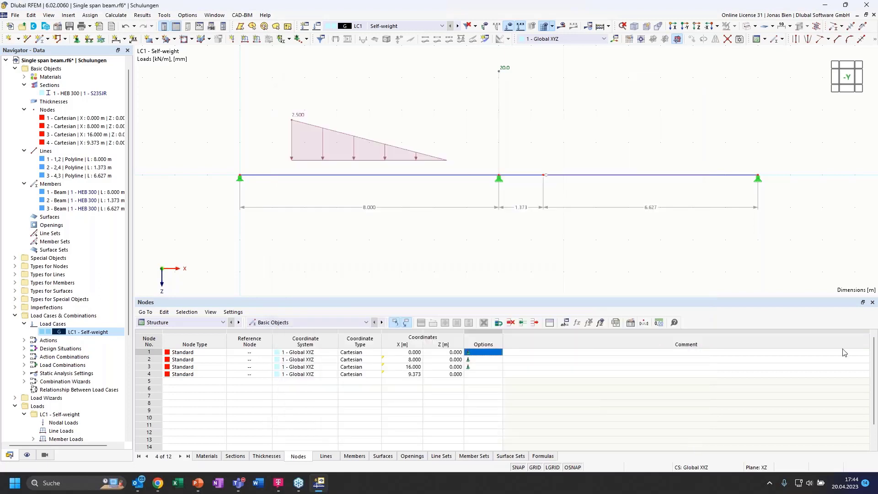
# Switch to the PowerPoint slides and advance to the two-hinged frame with tie rod example
pyautogui.moveTo(323, 488)
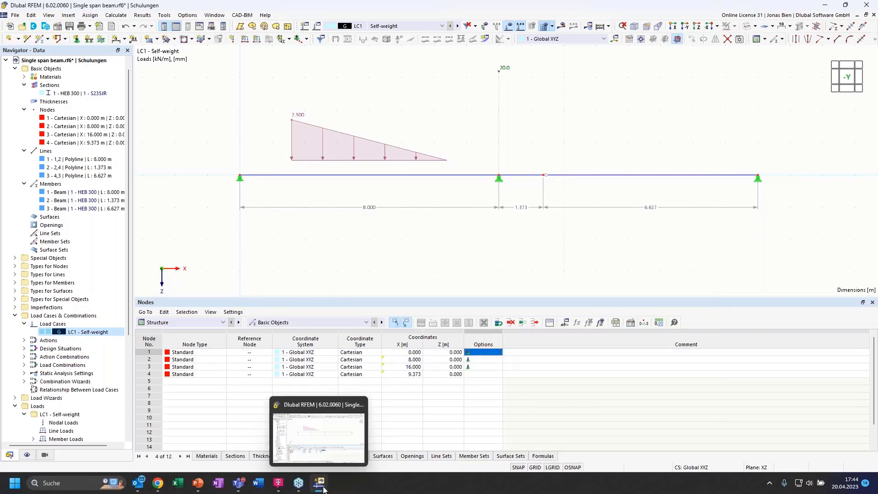
pyautogui.click(316, 462)
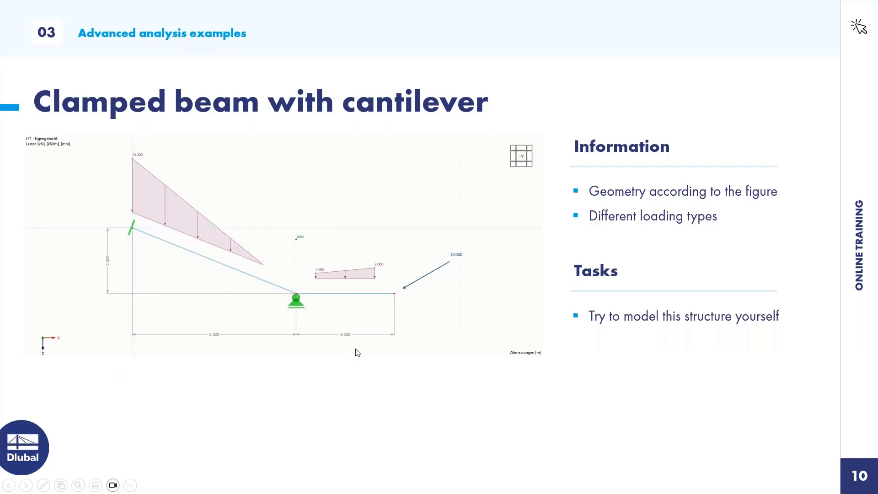
pyautogui.click(361, 374)
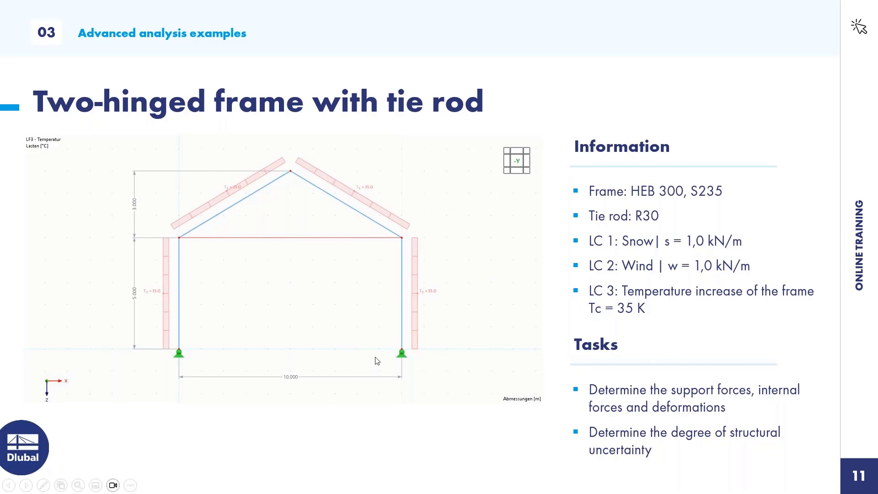
# Switch back to RFEM and delete the entire beam with its supports, loads and dimensions
pyautogui.hotkey('alt', 'Tab')
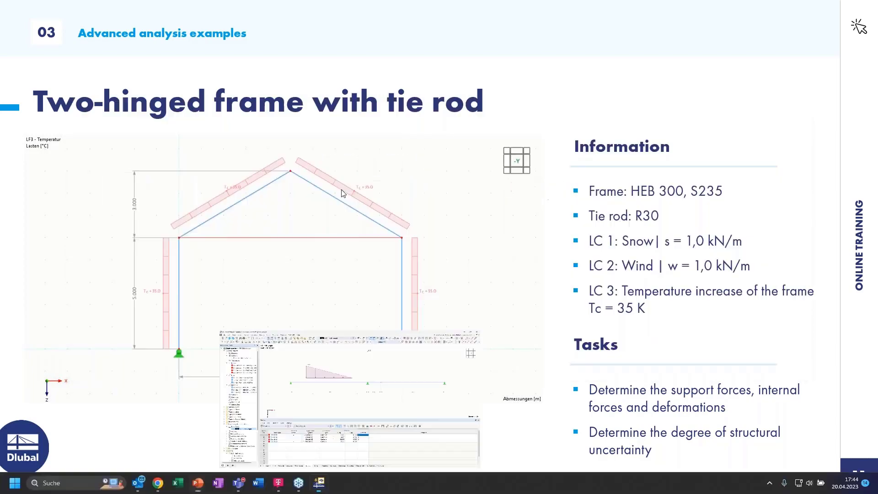
pyautogui.scroll(-2, 249, 151)
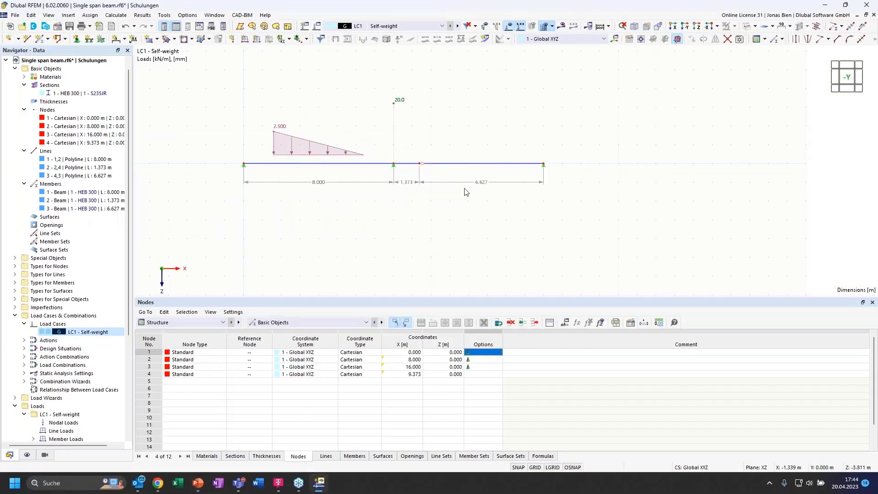
pyautogui.moveTo(215, 90); pyautogui.dragTo(602, 230)
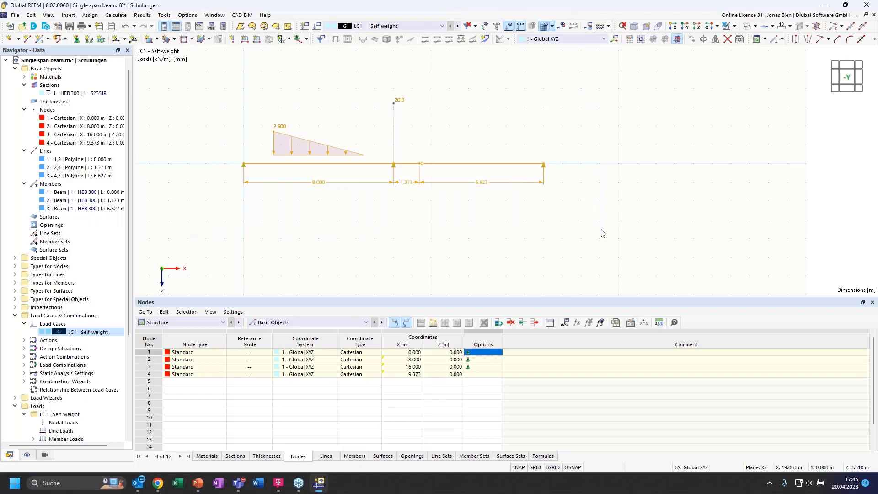
pyautogui.press('Delete')
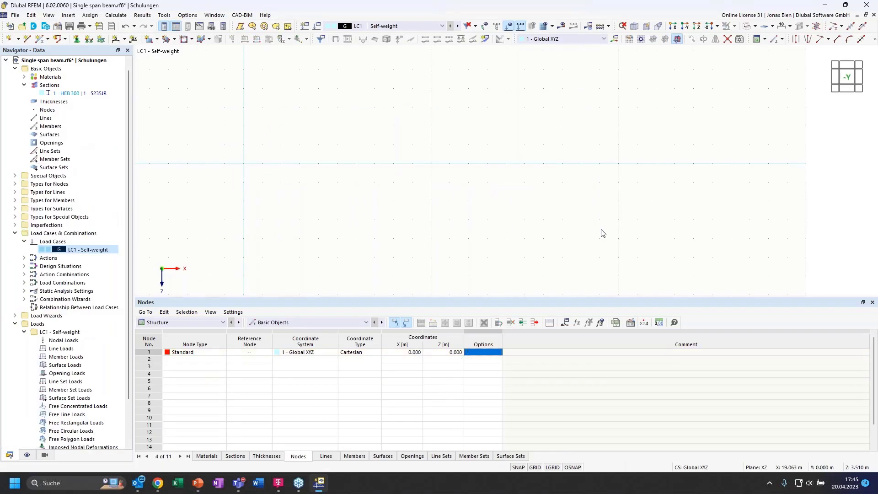
# Model the frame's first column as an HEB 300 beam member from the origin to X 0, Z -5 m
pyautogui.moveTo(373, 121); pyautogui.dragTo(380, 167, button='middle')
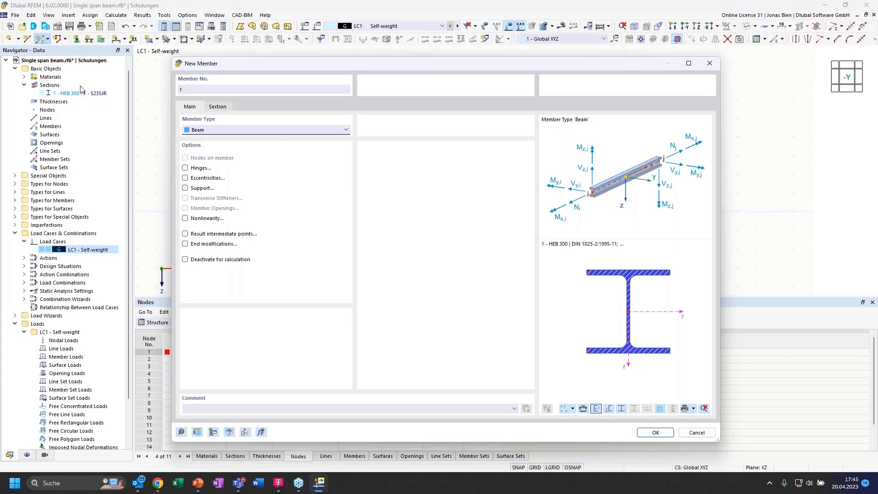
pyautogui.click(207, 107)
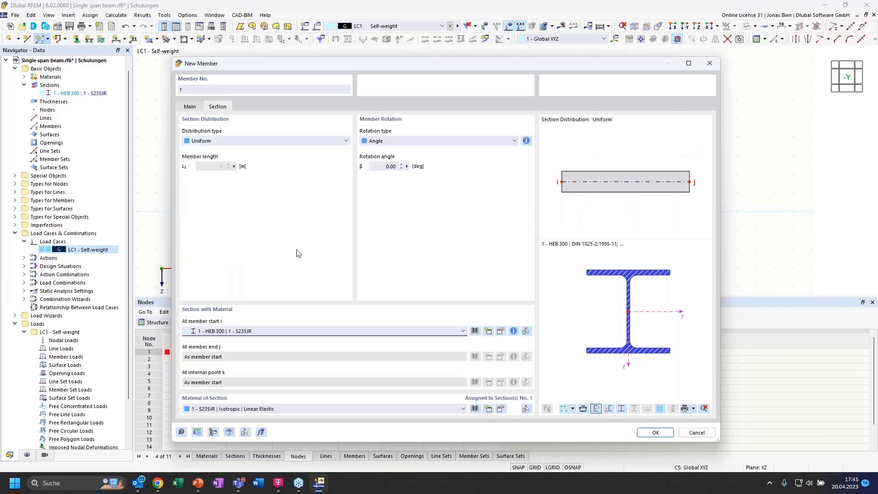
pyautogui.click(656, 432)
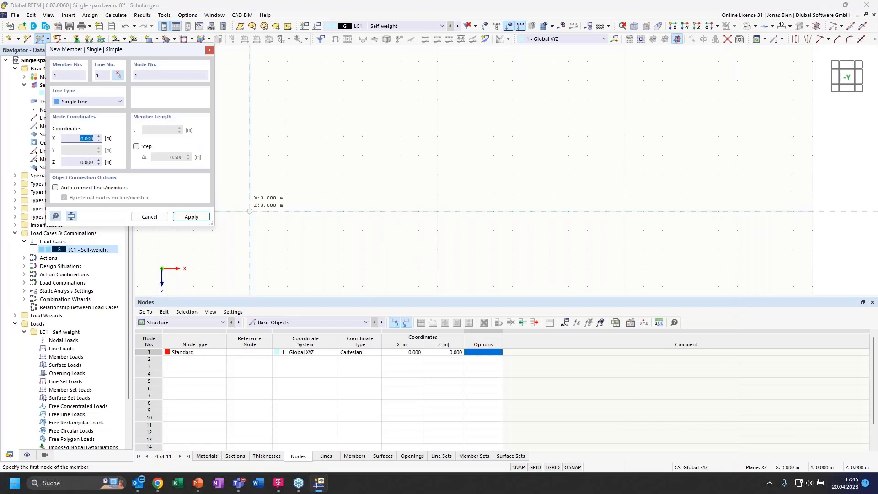
pyautogui.click(250, 212)
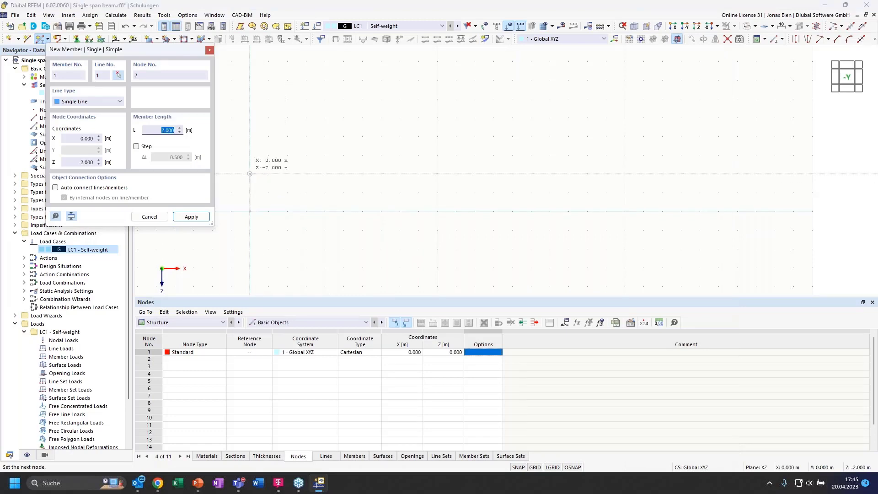
pyautogui.click(249, 118)
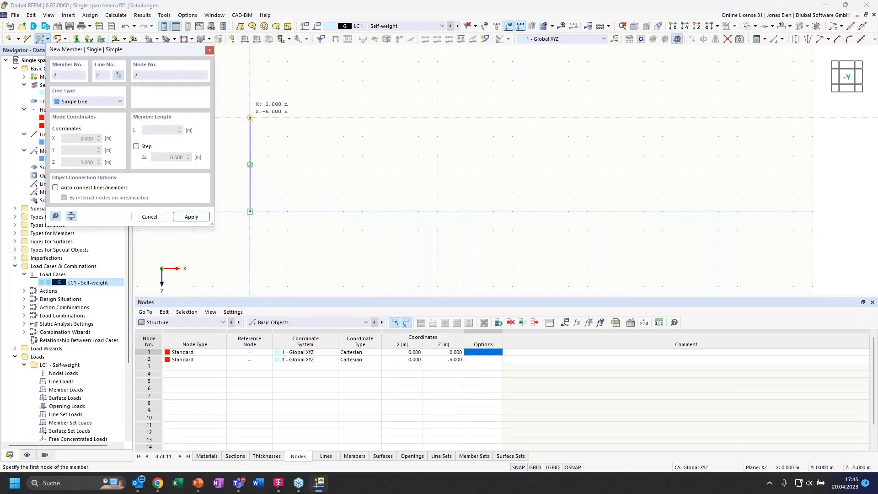
# Add a rafter from the column head to the ridge at X 5 m, Z -8 m with the same section
pyautogui.click(249, 117)
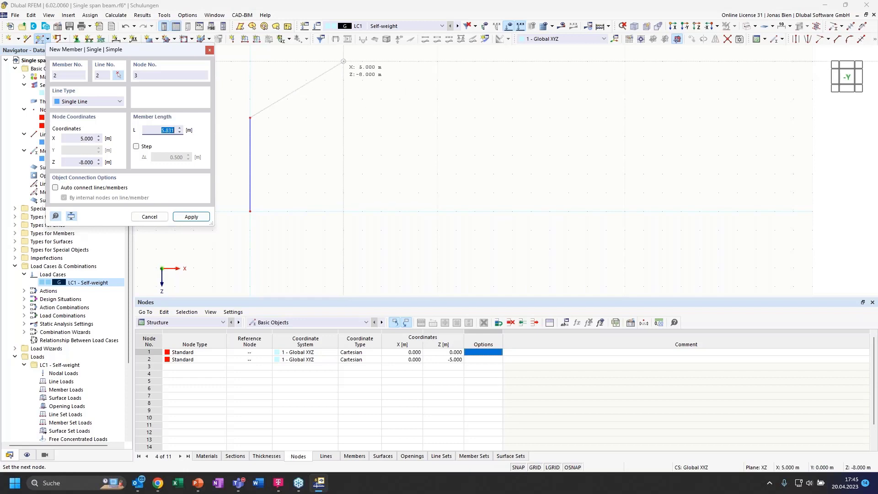
pyautogui.click(343, 61)
pyautogui.press('Escape')
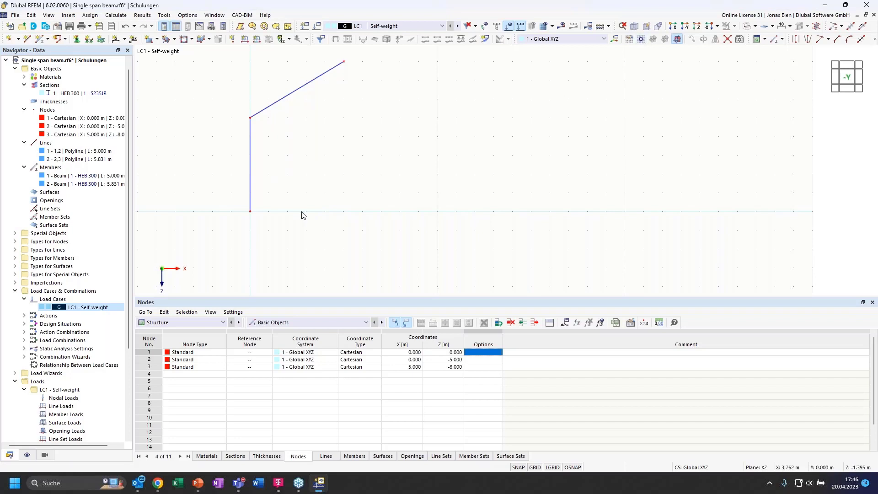
# Review the work plane orientation and the grid and snap settings
pyautogui.moveTo(325, 162); pyautogui.dragTo(320, 173, button='middle')
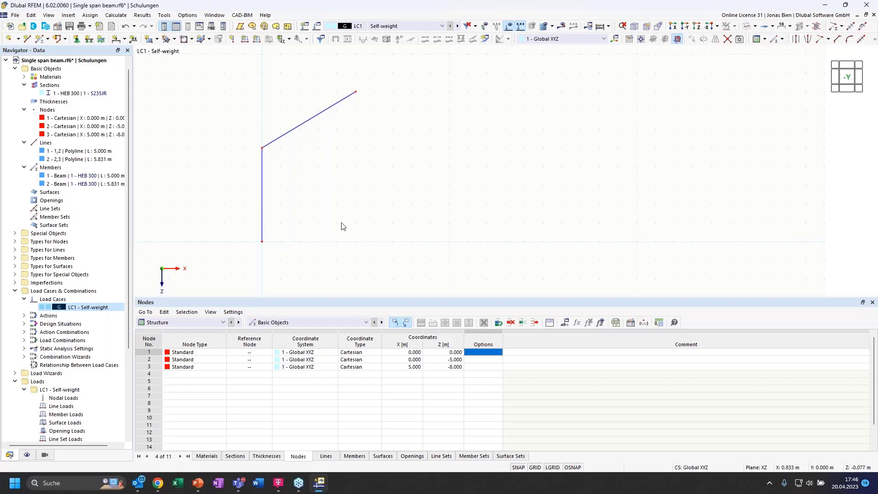
pyautogui.click(637, 40)
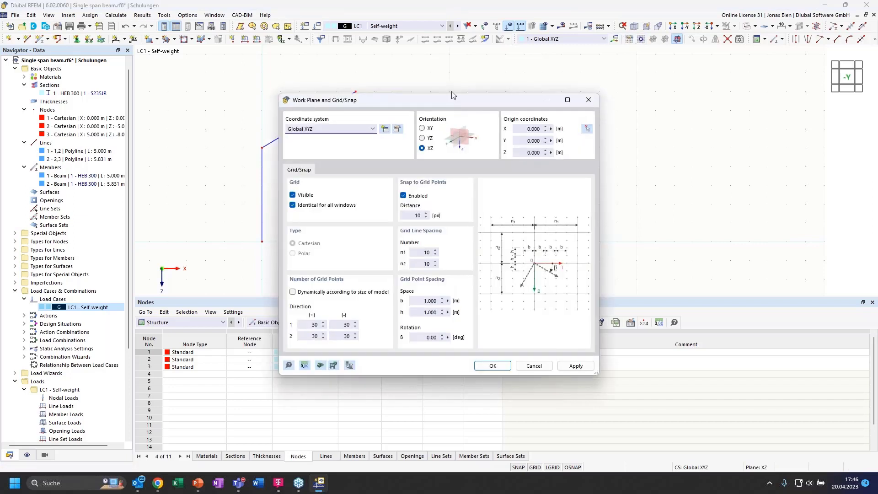
pyautogui.moveTo(452, 92); pyautogui.dragTo(459, 65)
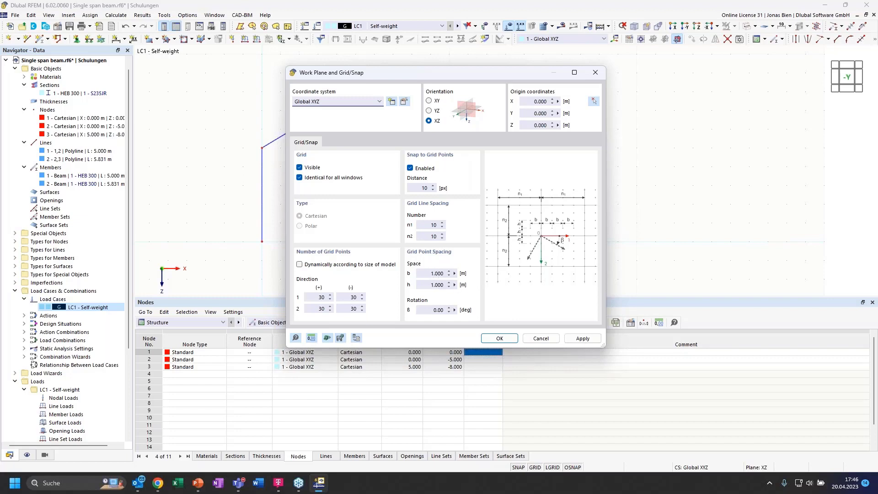
pyautogui.click(542, 339)
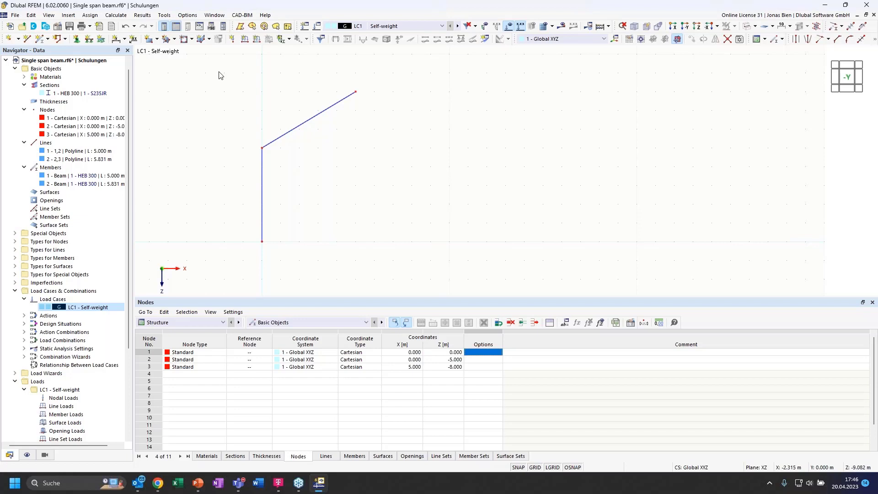
# Assign the hinged nodal support to node 1 at the column base
pyautogui.moveTo(218, 75); pyautogui.dragTo(430, 285)
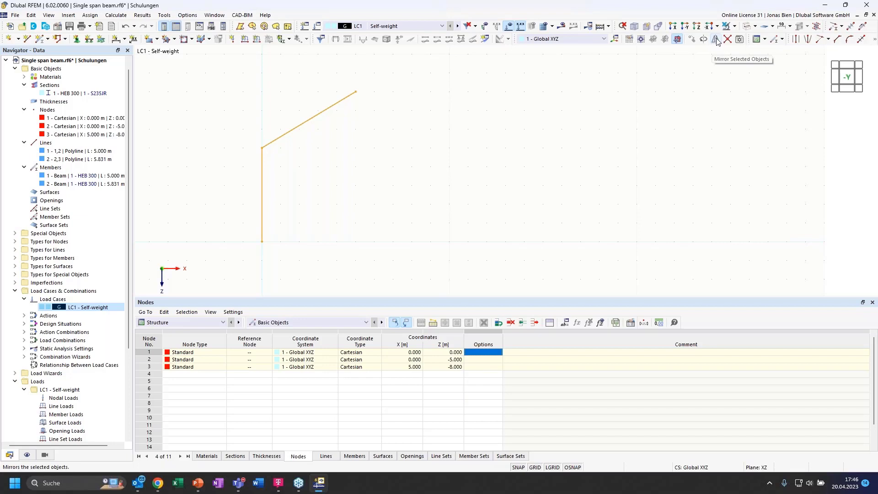
pyautogui.click(455, 196)
pyautogui.click(76, 40)
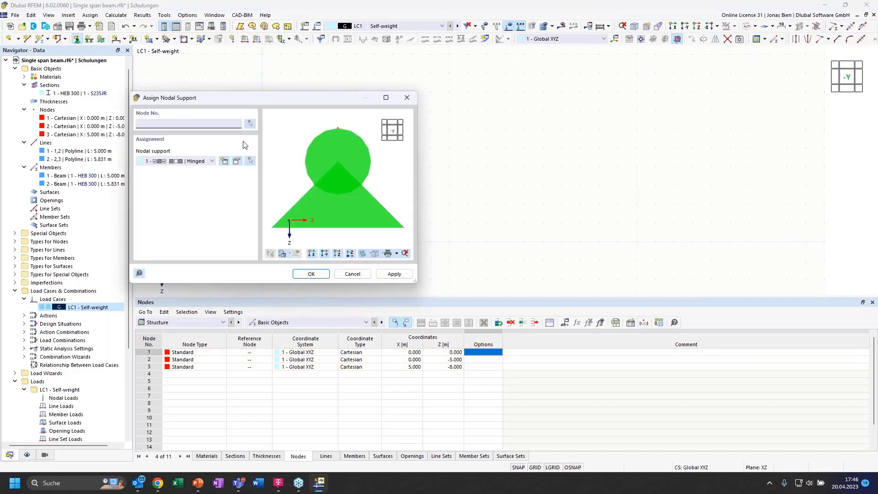
pyautogui.click(250, 123)
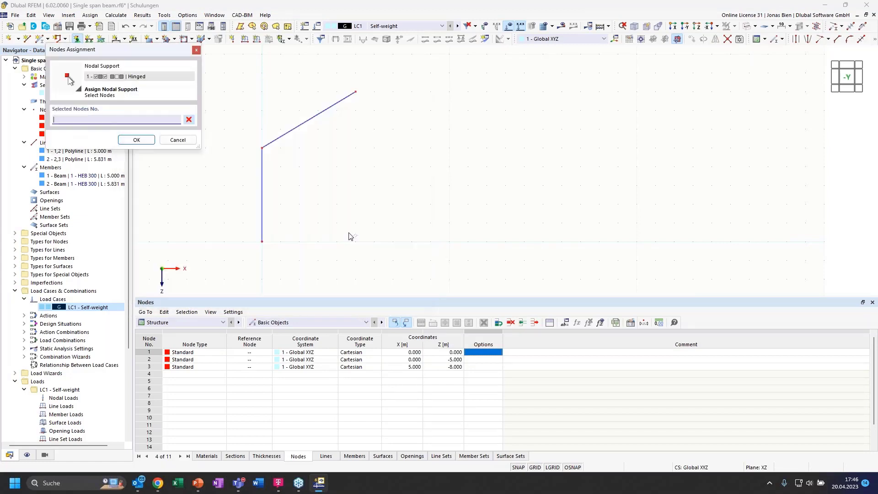
pyautogui.click(262, 241)
pyautogui.click(139, 142)
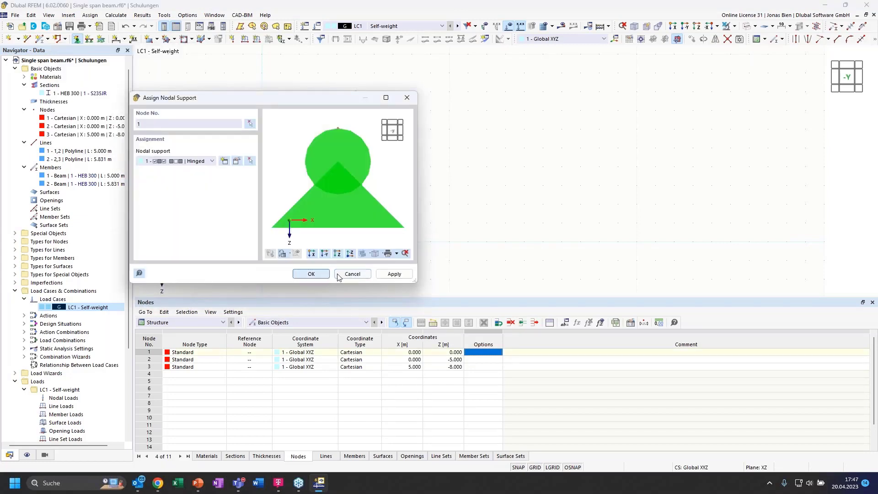
pyautogui.click(320, 274)
# Mirror the supported half frame as a copy about the YZ plane through the ridge node
pyautogui.moveTo(444, 274); pyautogui.dragTo(201, 86)
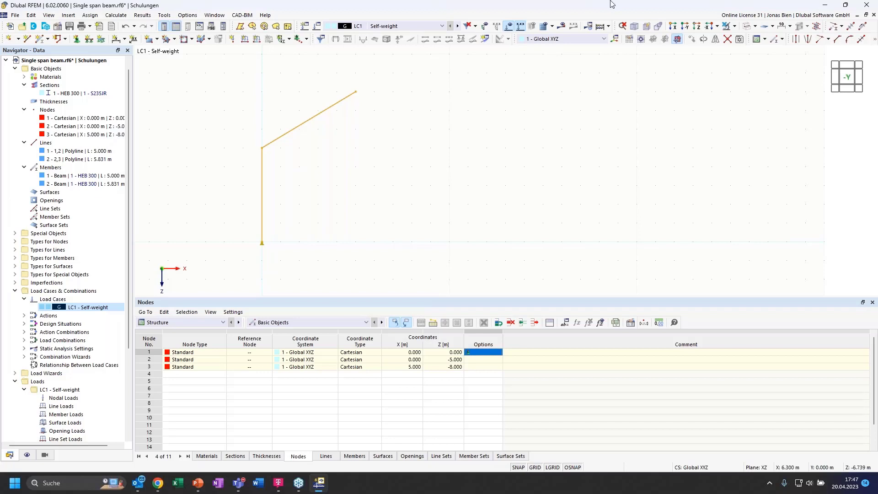
pyautogui.click(716, 39)
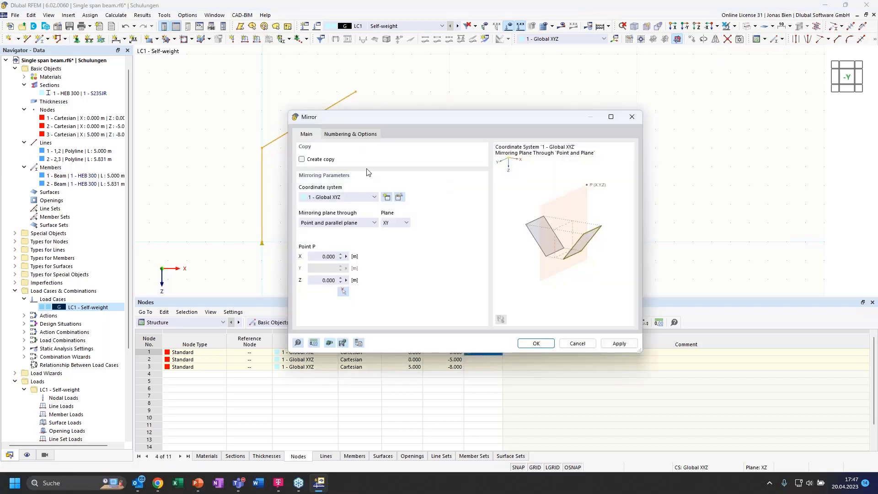
pyautogui.click(302, 160)
pyautogui.click(406, 225)
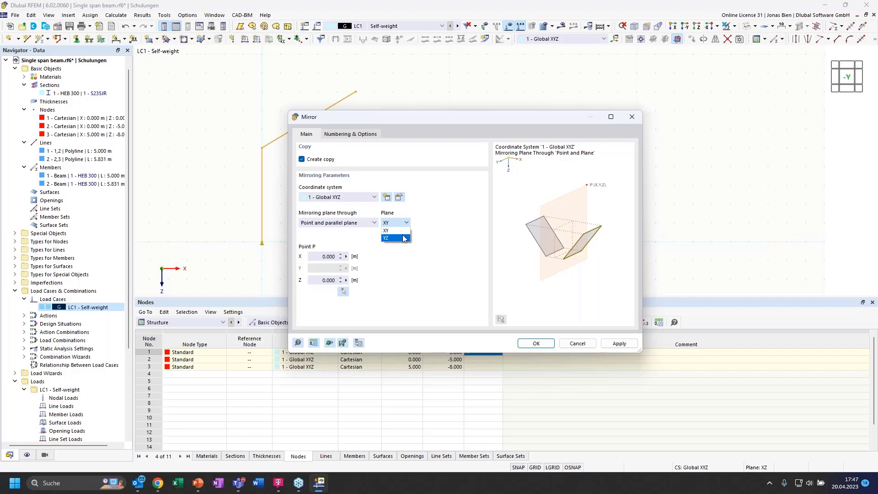
pyautogui.click(396, 238)
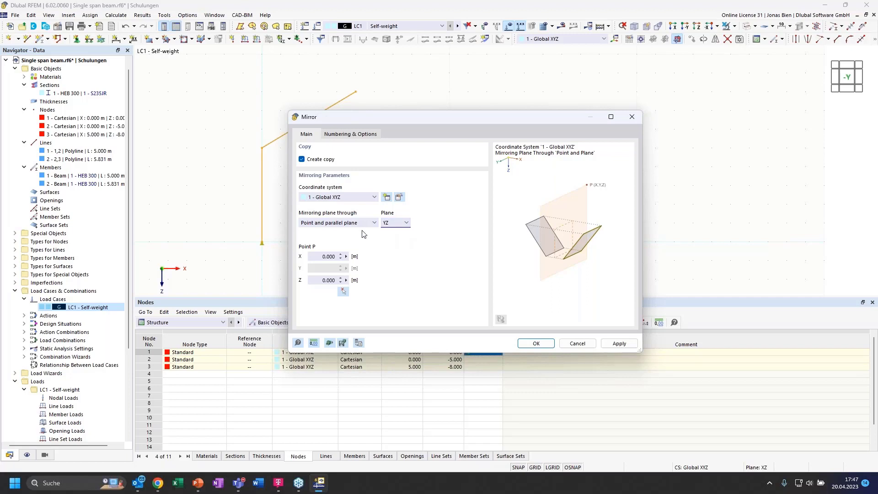
pyautogui.click(343, 292)
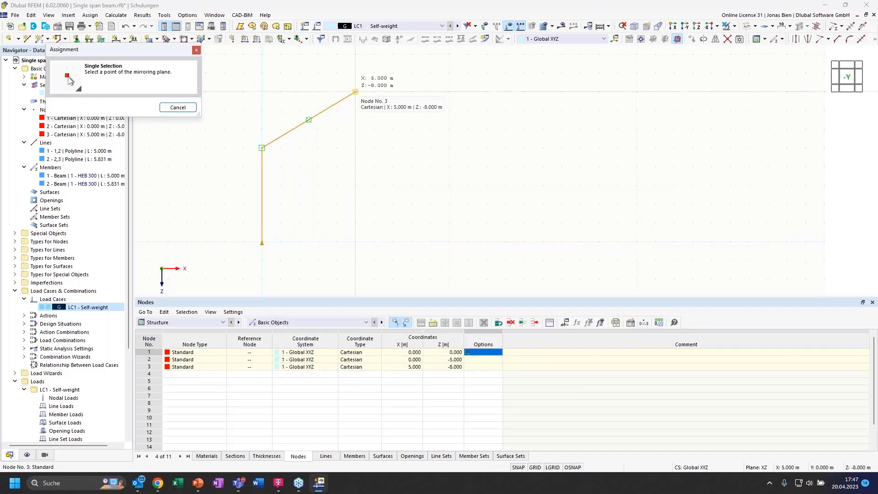
pyautogui.click(355, 92)
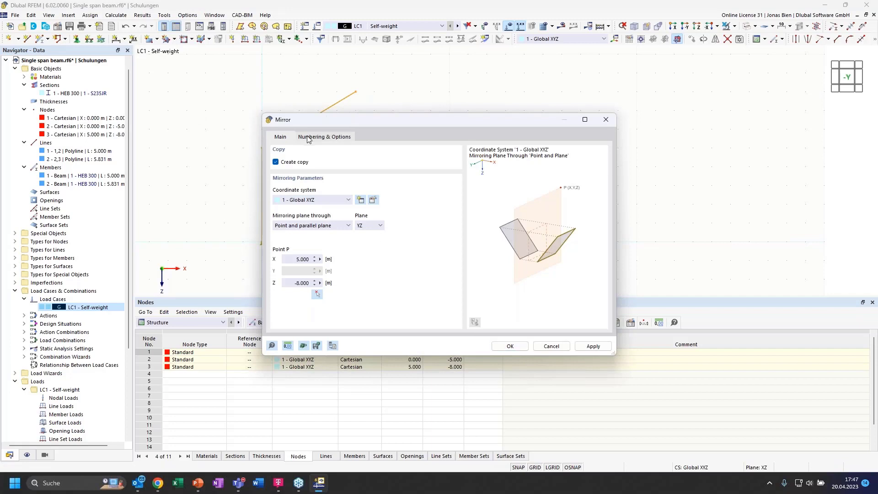
pyautogui.click(325, 136)
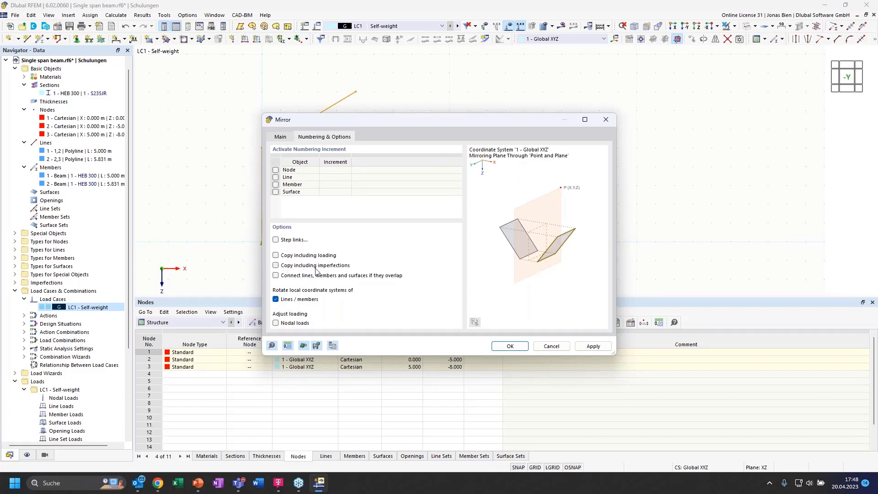
pyautogui.click(526, 349)
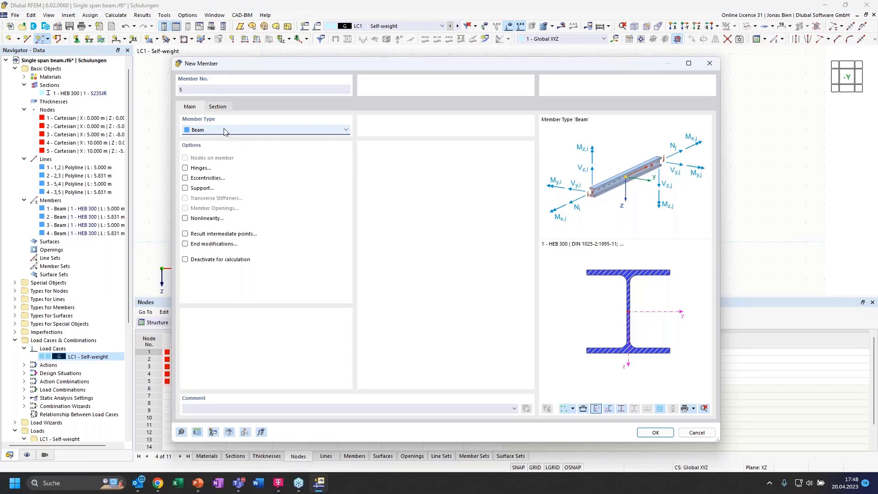
# Compare the Truss and Truss (only N) types for the new tie rod member and set its type to Tension
pyautogui.click(224, 131)
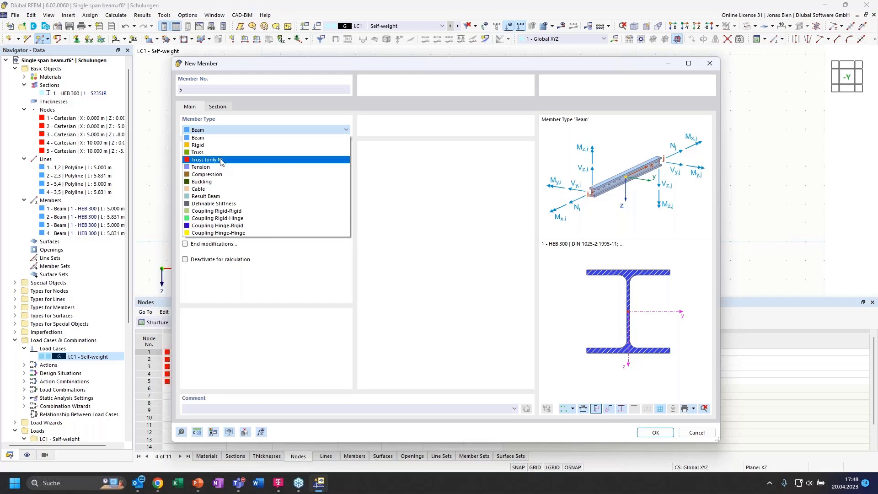
pyautogui.click(197, 154)
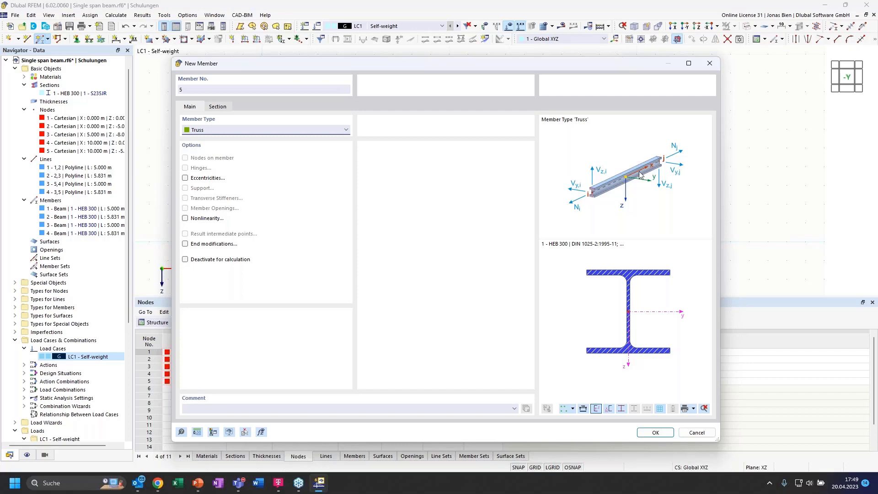
pyautogui.click(292, 129)
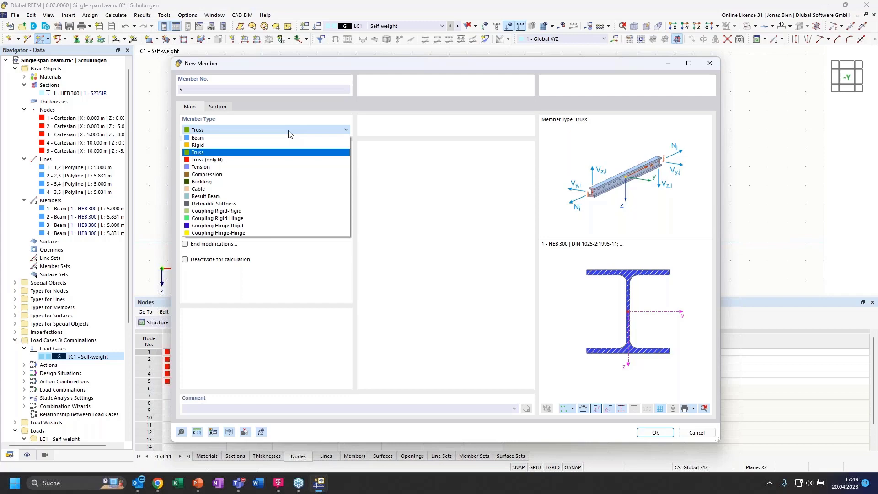
pyautogui.click(209, 159)
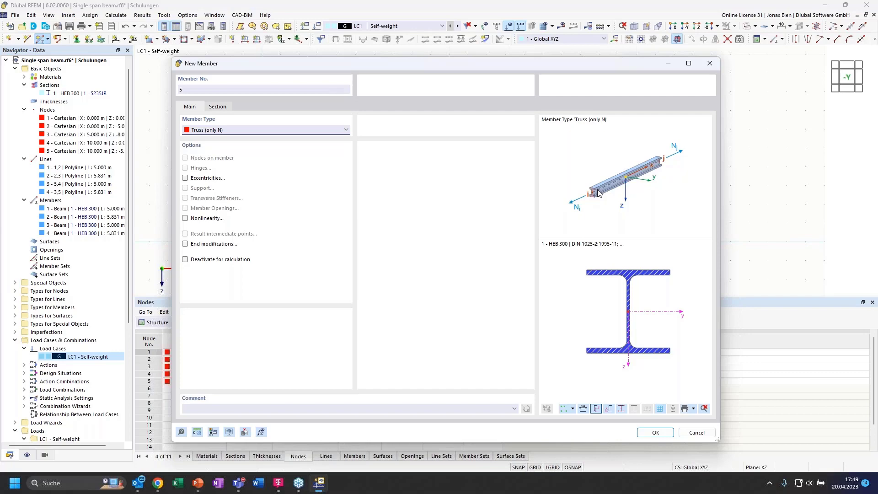
pyautogui.click(338, 131)
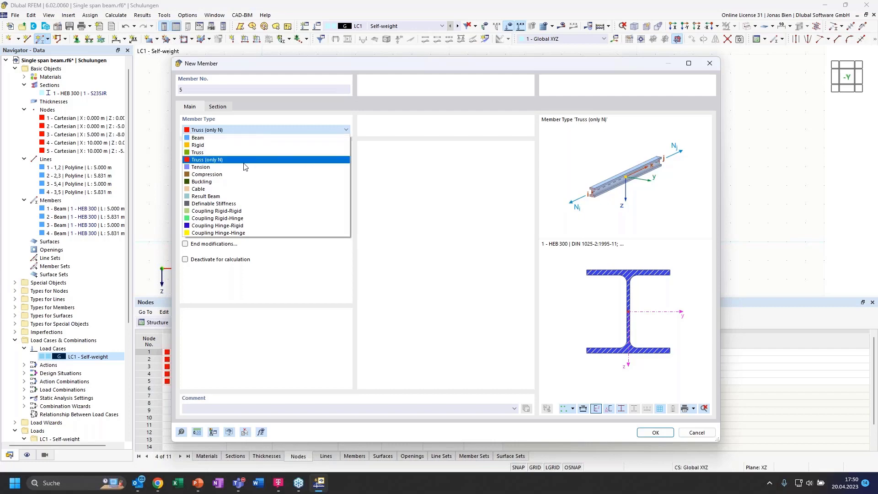
pyautogui.click(202, 168)
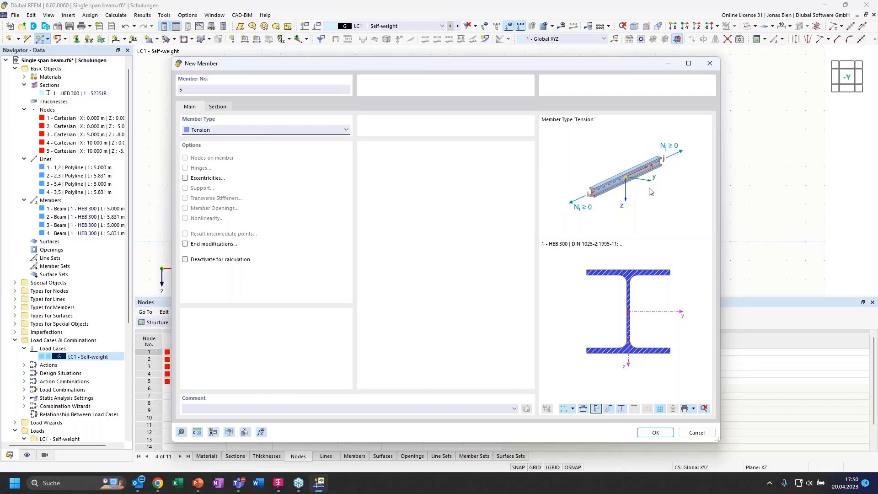
# Give the tie rod member a new round bar section in S235JR with a diameter of 30 mm
pyautogui.click(220, 107)
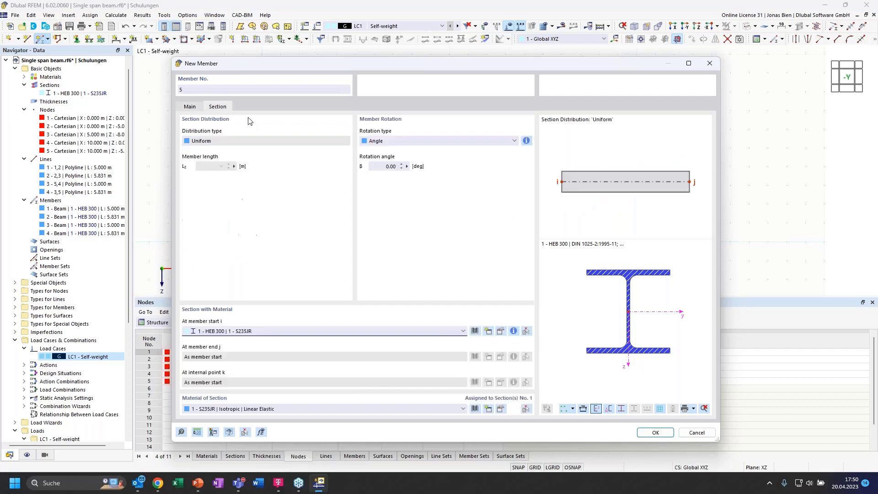
pyautogui.click(476, 333)
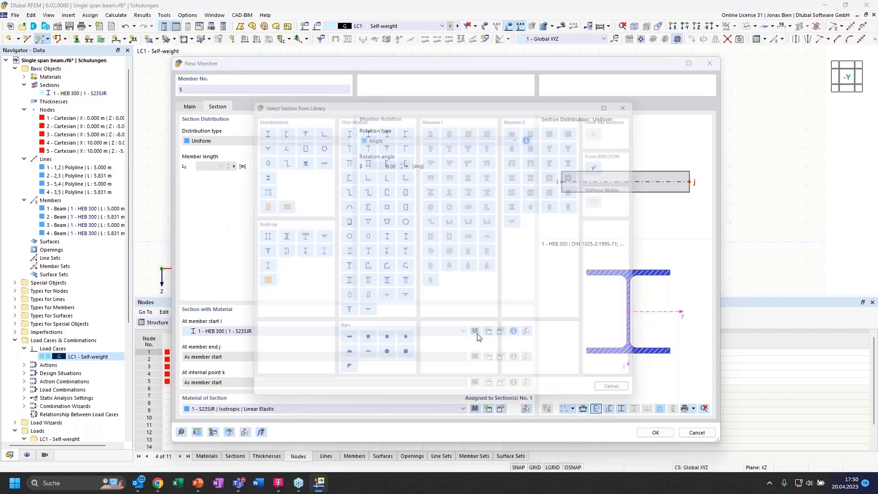
pyautogui.press('Escape')
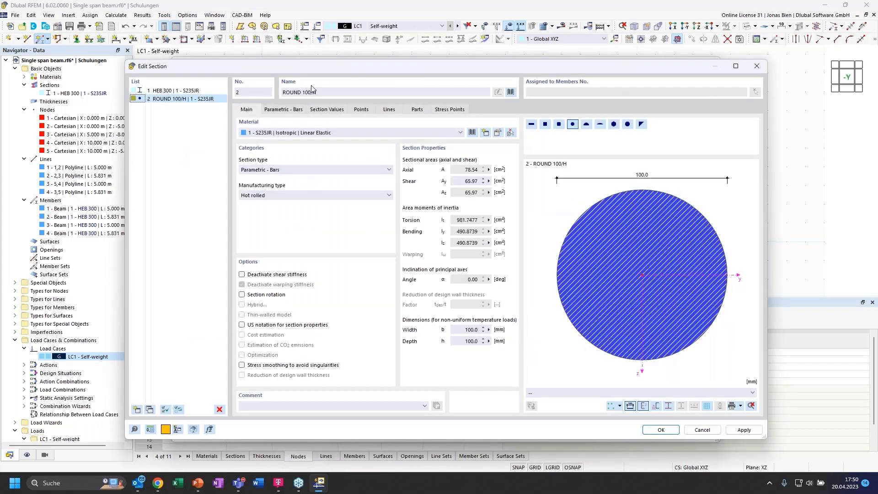
pyautogui.click(286, 111)
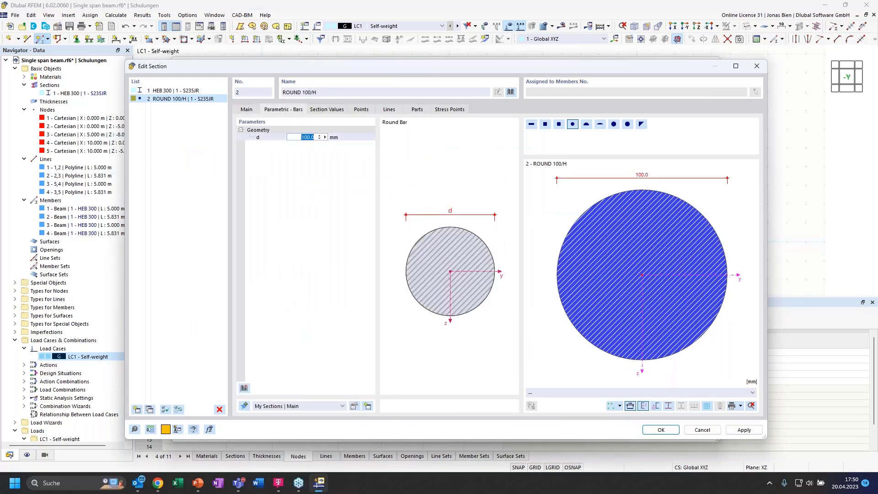
pyautogui.doubleClick(302, 138)
pyautogui.write('30')
pyautogui.click(245, 111)
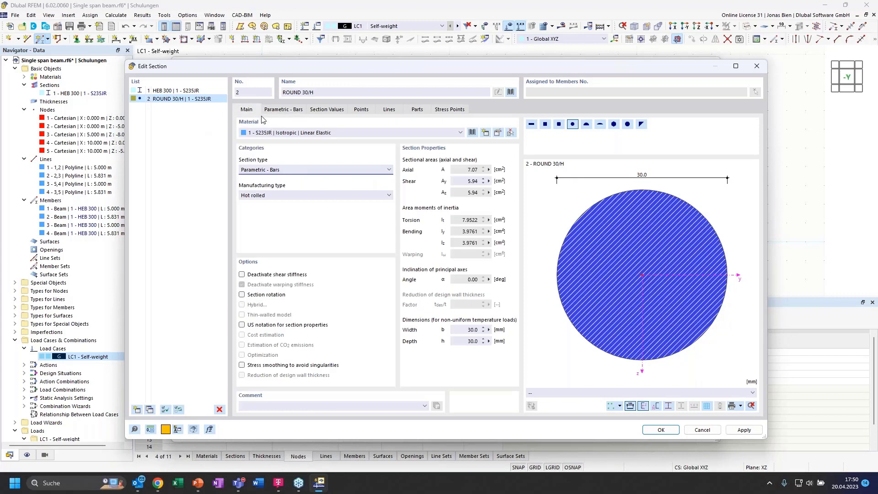
pyautogui.click(661, 429)
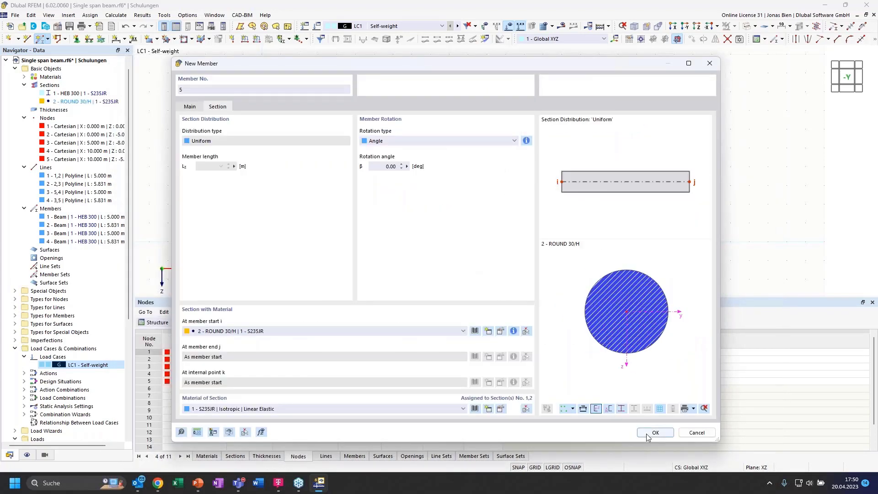
# Place the round-bar tension member between the two eaves nodes, 2 and 5, as the frame's tie rod
pyautogui.click(655, 433)
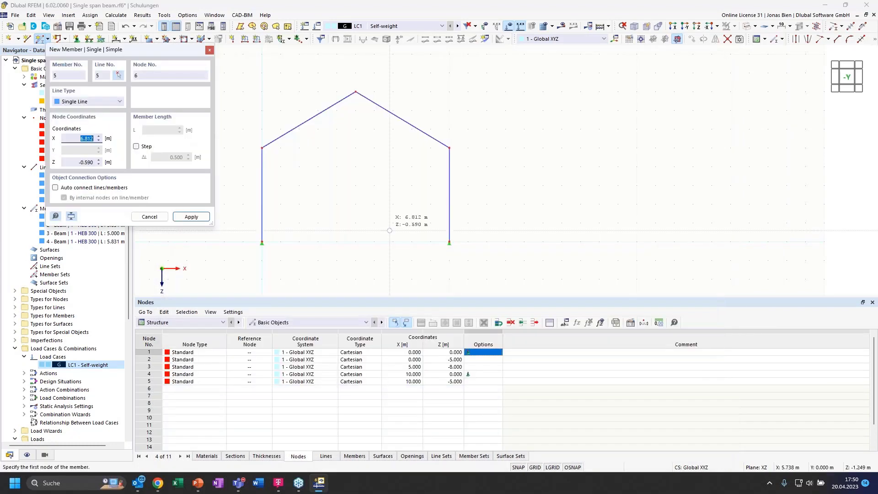
pyautogui.click(262, 148)
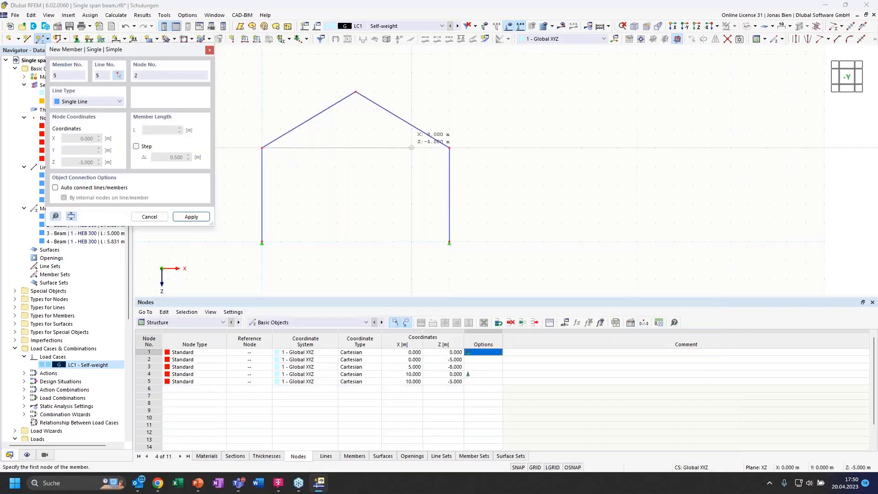
pyautogui.click(450, 147)
pyautogui.press('Escape')
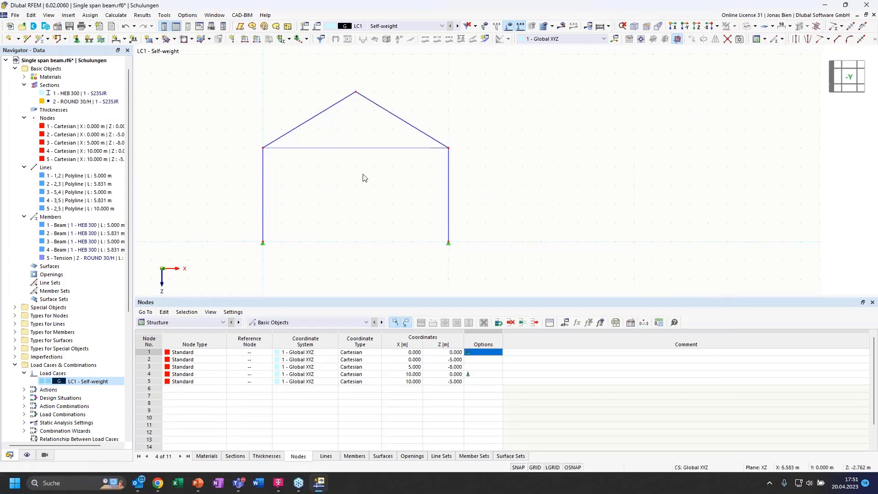
pyautogui.keyDown('ctrl'); pyautogui.moveTo(363, 176); pyautogui.dragTo(332, 176, button='middle'); pyautogui.keyUp('ctrl')
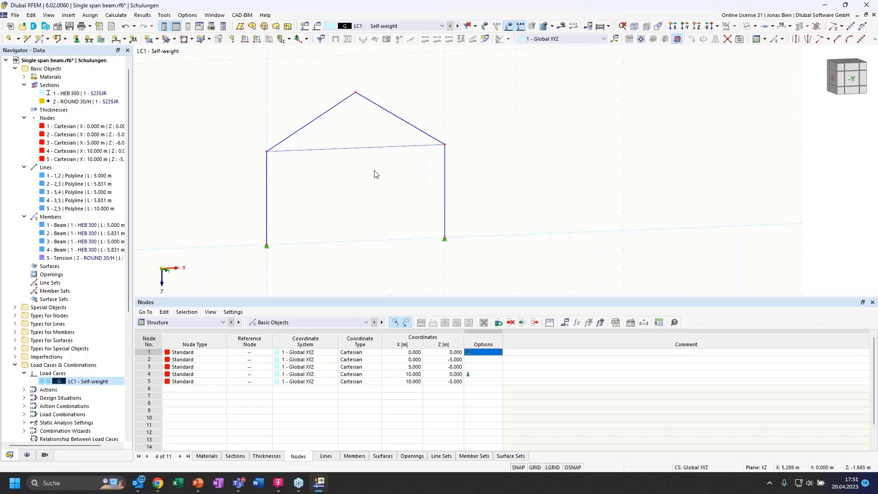
pyautogui.click(852, 83)
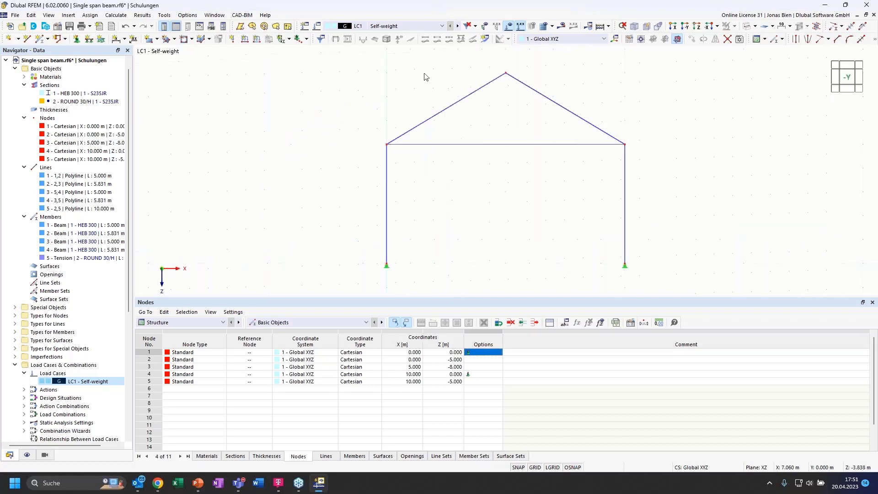
# Turn load case LC1 into Snow with the action category Snow/Ice loads - H <= 1000 m
pyautogui.doubleClick(64, 382)
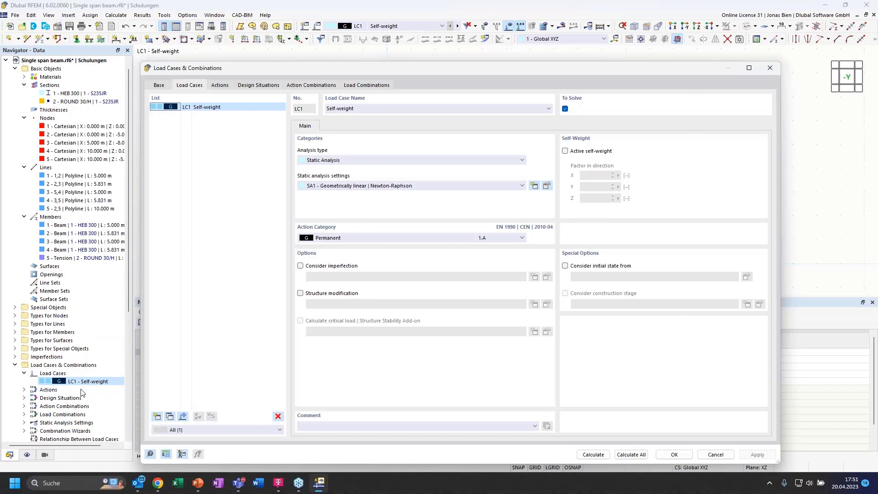
pyautogui.click(346, 237)
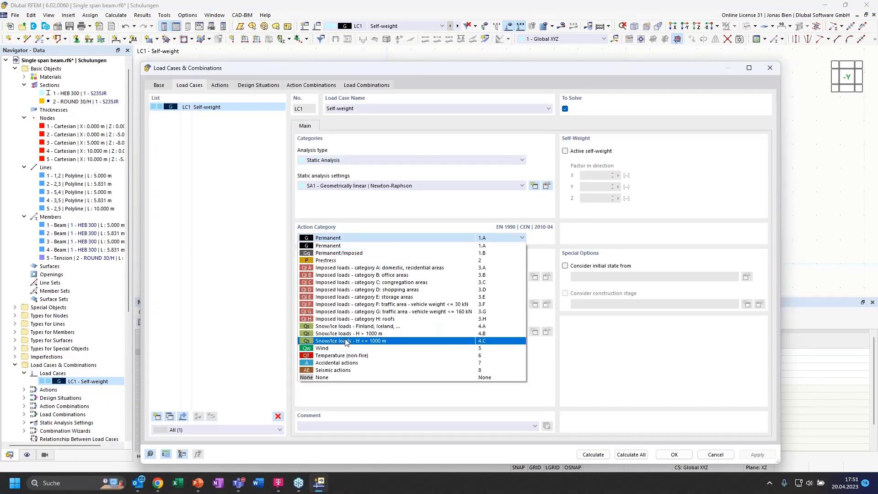
pyautogui.click(347, 341)
pyautogui.click(375, 110)
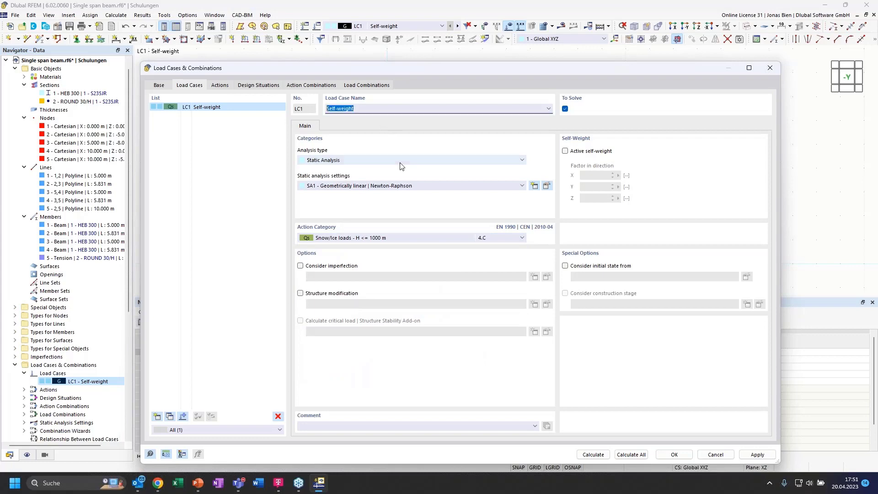
pyautogui.write('Snow')
pyautogui.click(250, 186)
# Copy the snow load case as LC2, name it Wind and assign it the Wind action category
pyautogui.click(169, 417)
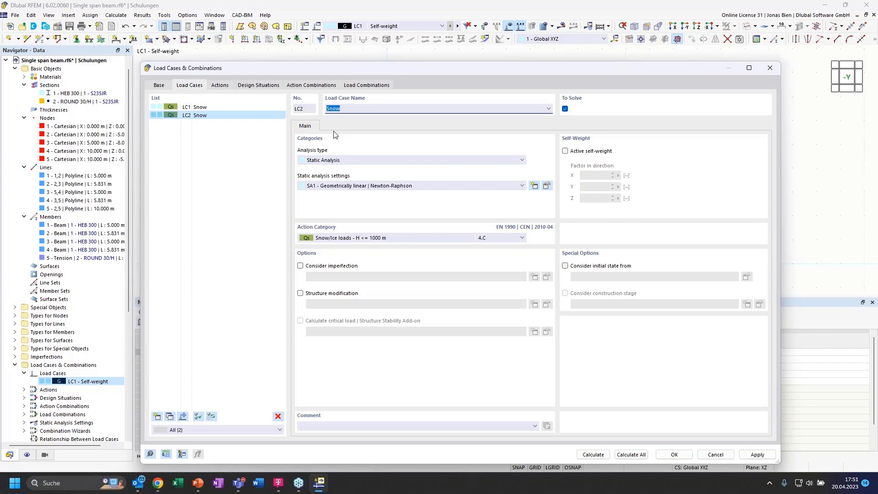
pyautogui.write('Wind')
pyautogui.click(362, 238)
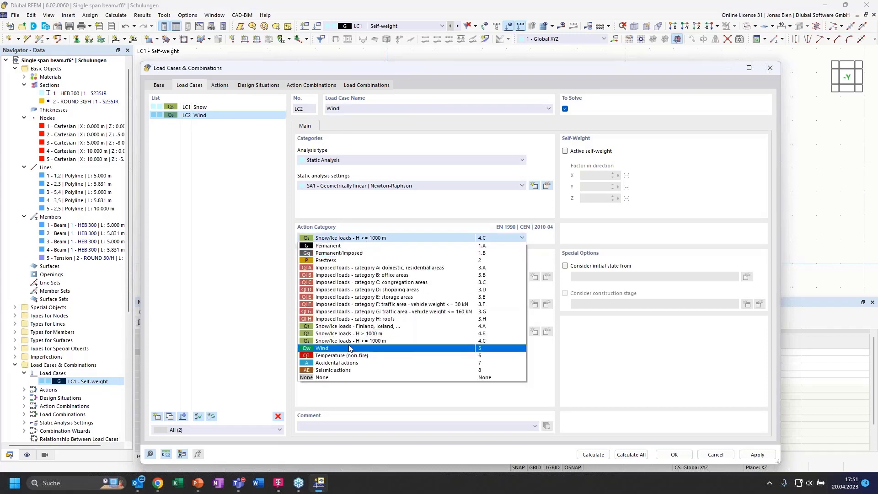
pyautogui.click(351, 349)
# Copy the wind load case as LC3, name it Temperature and assign it the Temperature (non-fire) action category
pyautogui.click(169, 417)
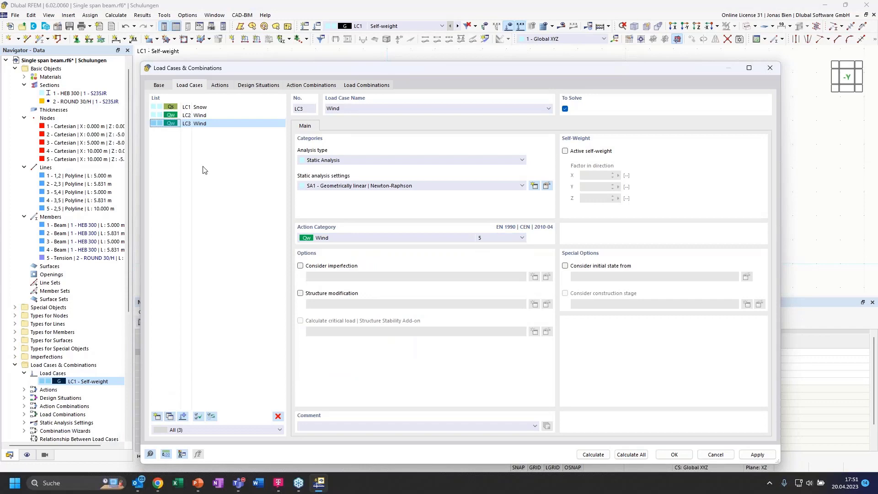
pyautogui.moveTo(346, 108); pyautogui.dragTo(308, 97)
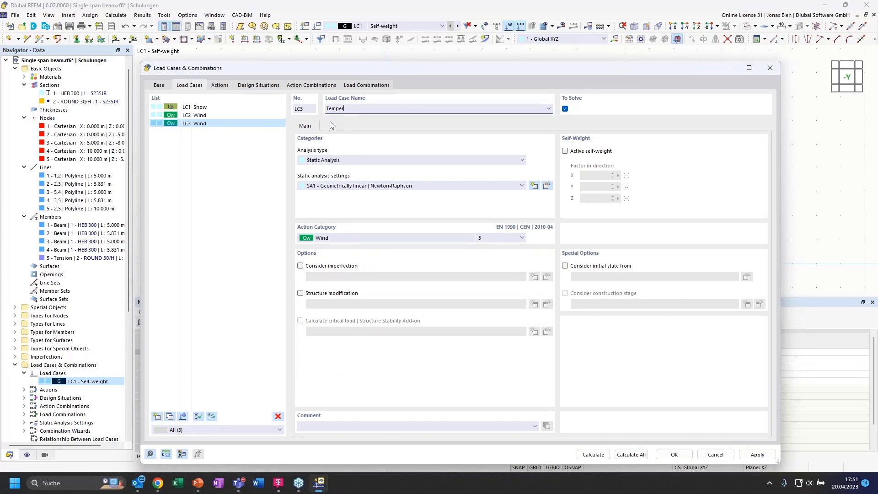
pyautogui.write('Temperature')
pyautogui.click(355, 238)
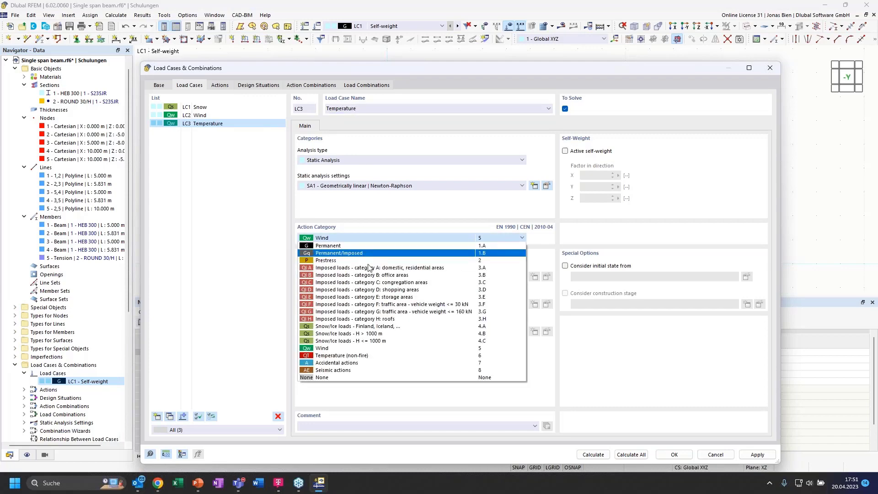
pyautogui.click(338, 357)
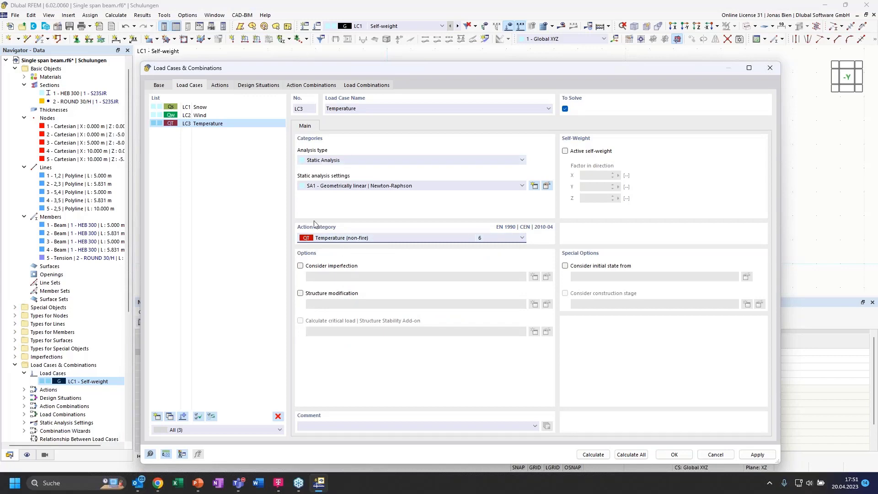
pyautogui.click(676, 460)
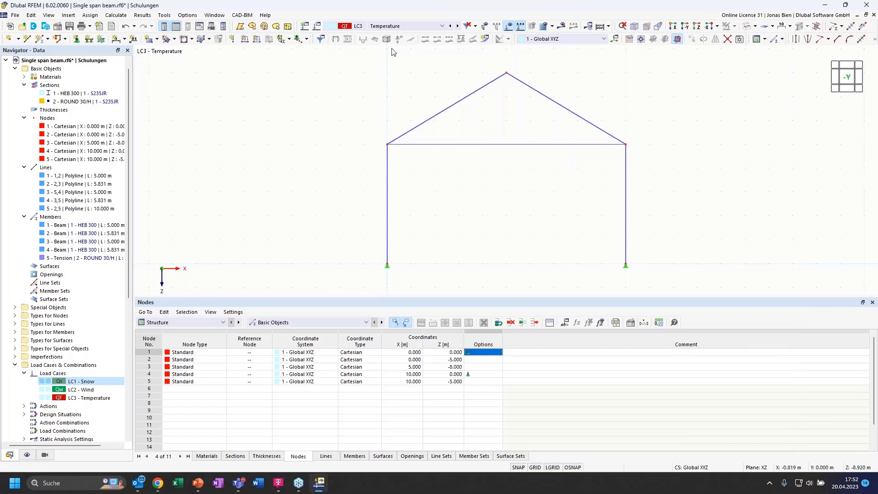
# Review the actions of the load cases and delete the ULS (STR/GEO) design situation DS1
pyautogui.click(24, 406)
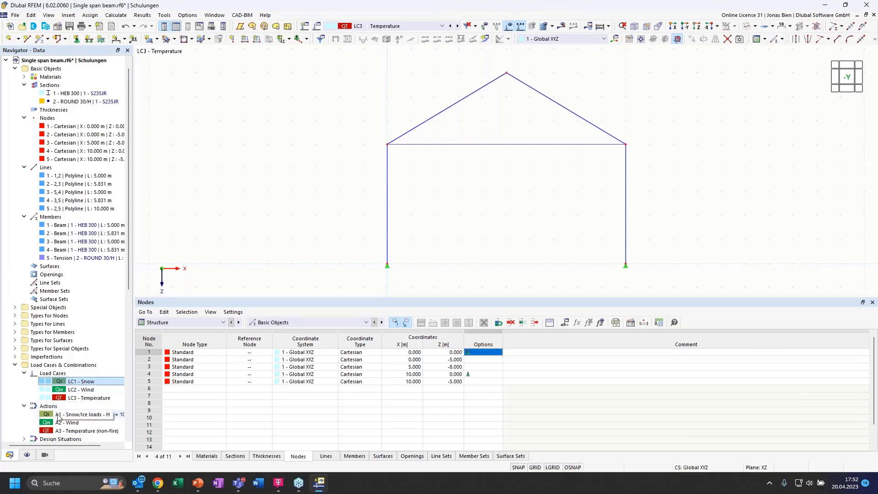
pyautogui.scroll(-2, 59, 417)
pyautogui.click(48, 374)
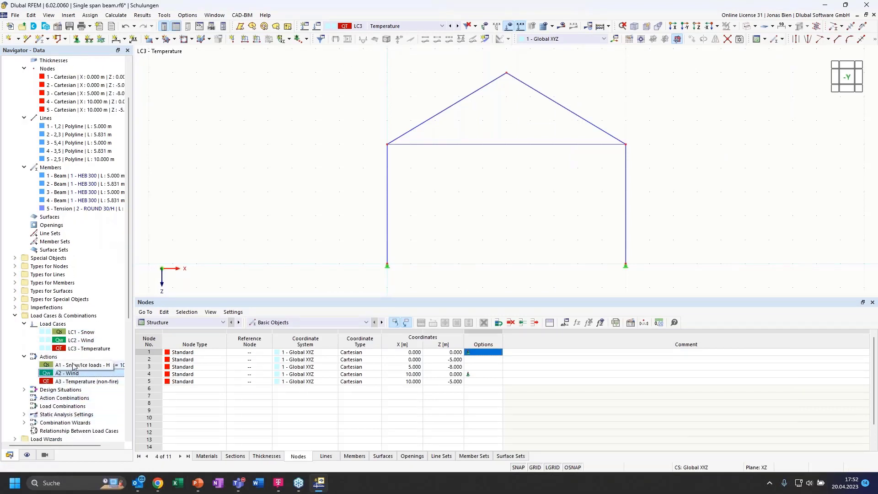
pyautogui.click(23, 389)
pyautogui.click(62, 397)
pyautogui.rightClick(62, 397)
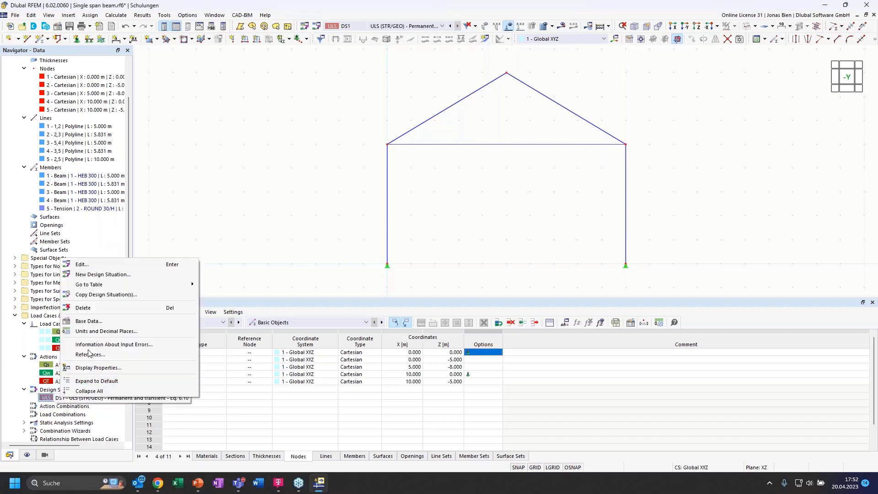
pyautogui.click(83, 307)
pyautogui.click(453, 273)
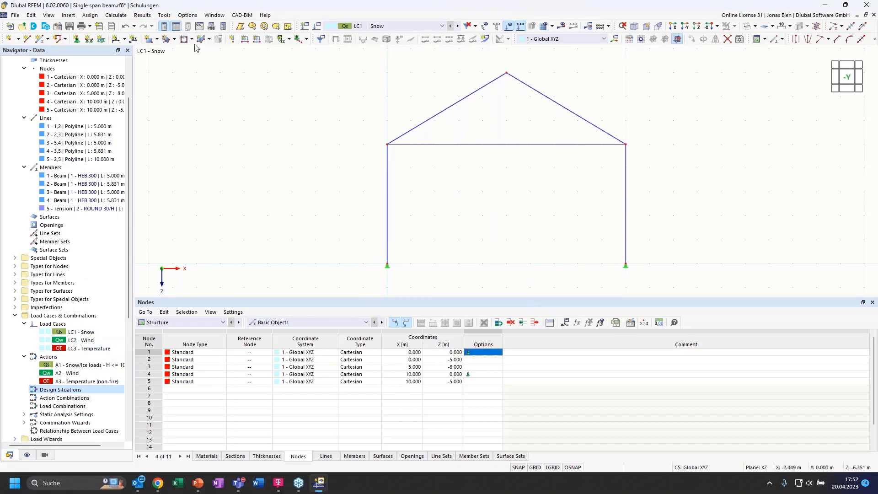
# Start a uniform member load of 1 kN/m in LC1 Snow on the two rafters, members 2 and 4
pyautogui.click(258, 39)
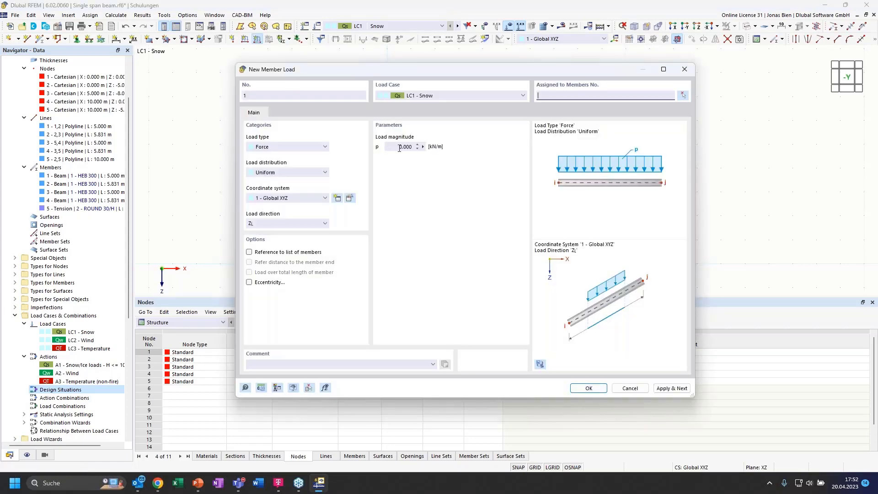
pyautogui.moveTo(436, 70); pyautogui.dragTo(422, 179)
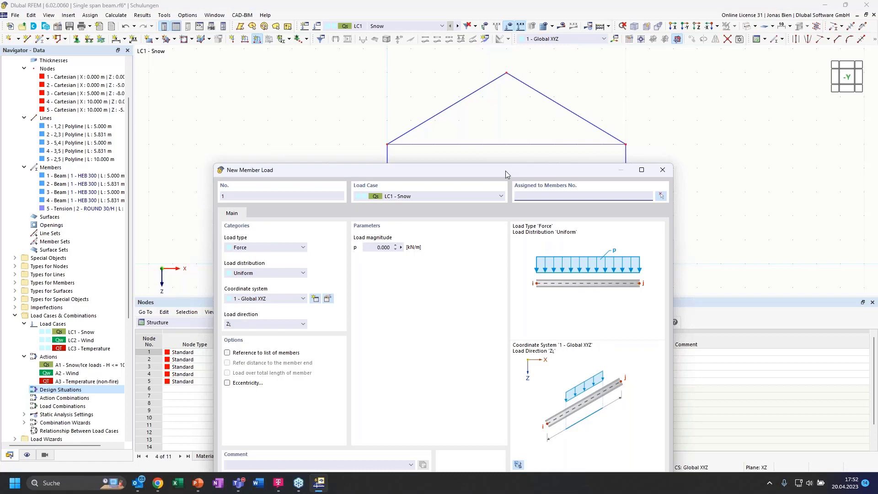
pyautogui.moveTo(506, 171); pyautogui.dragTo(353, 121)
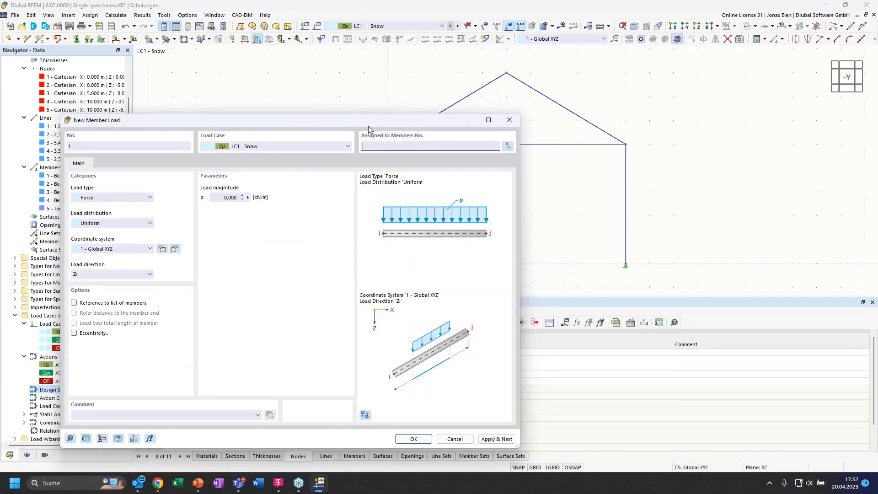
pyautogui.click(507, 146)
pyautogui.moveTo(598, 116); pyautogui.dragTo(434, 91)
pyautogui.write('1')
pyautogui.moveTo(290, 121); pyautogui.dragTo(539, 126)
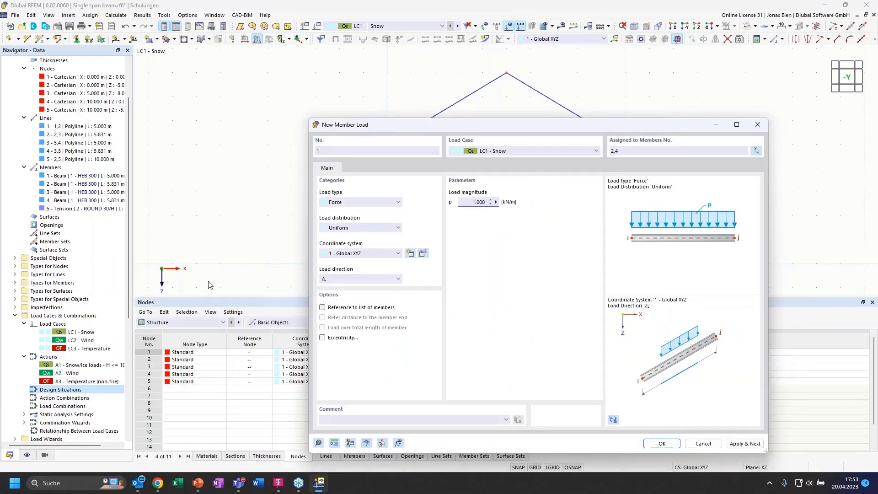
# Set the snow load's direction to global Z on projected length and create the load
pyautogui.click(385, 279)
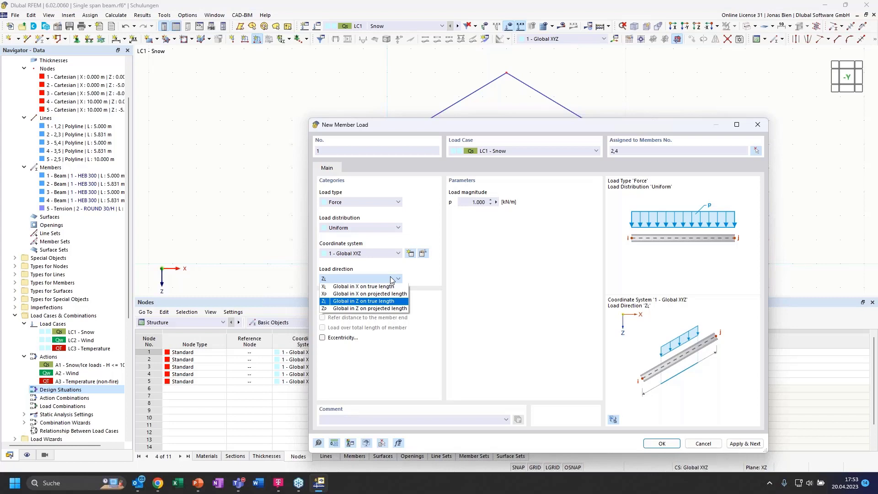
pyautogui.click(379, 310)
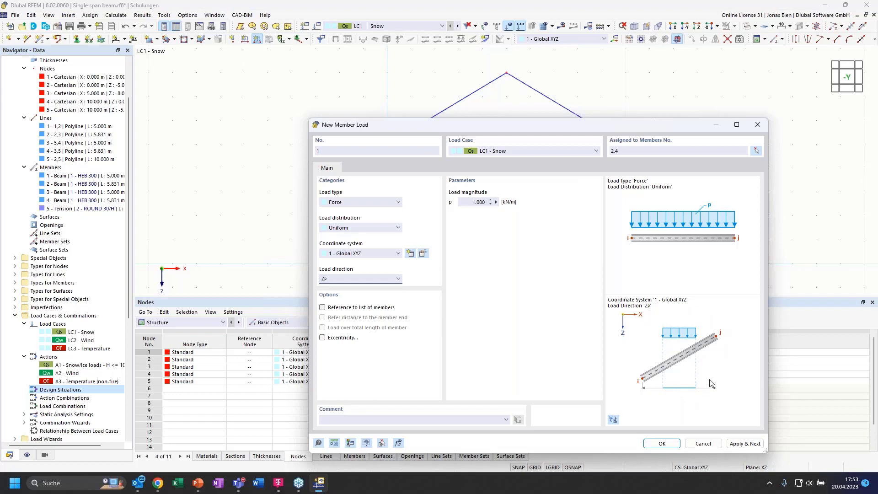
pyautogui.click(661, 444)
pyautogui.click(660, 446)
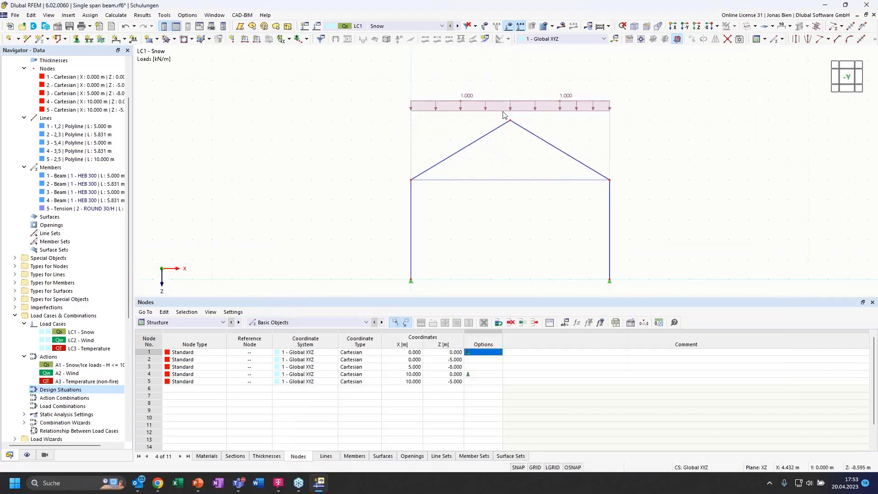
# Switch to load case LC2 Wind and start a new member load on column member 1 and rafter member 2
pyautogui.click(457, 26)
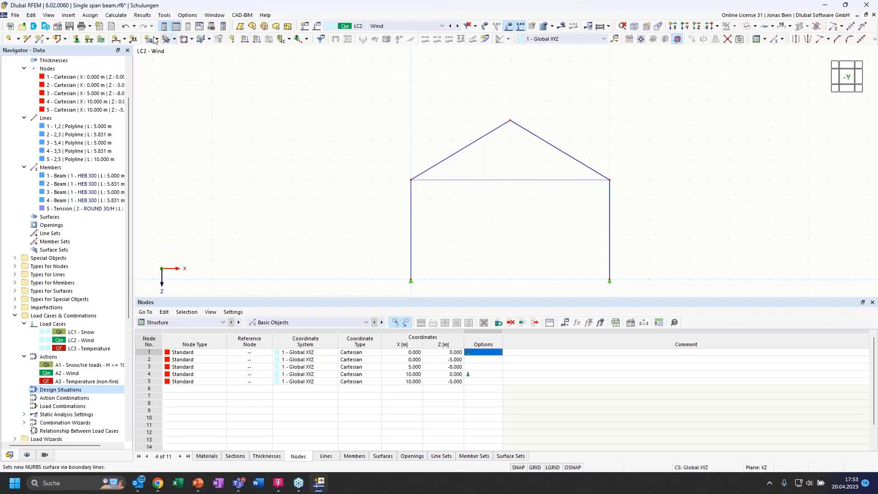
pyautogui.click(256, 38)
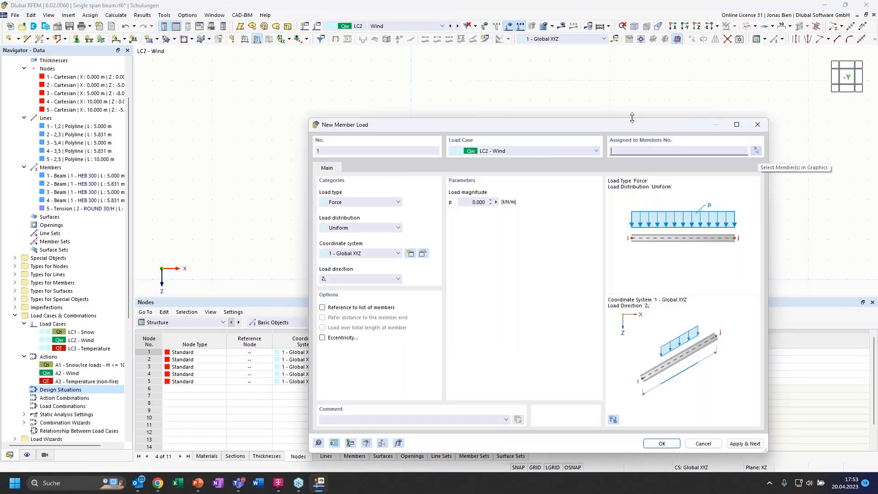
pyautogui.moveTo(632, 125); pyautogui.dragTo(743, 201)
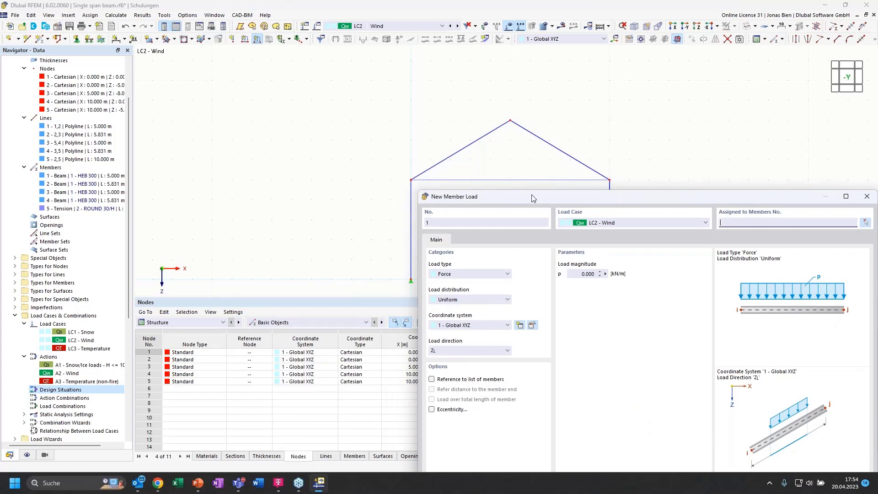
pyautogui.moveTo(532, 198); pyautogui.dragTo(539, 166)
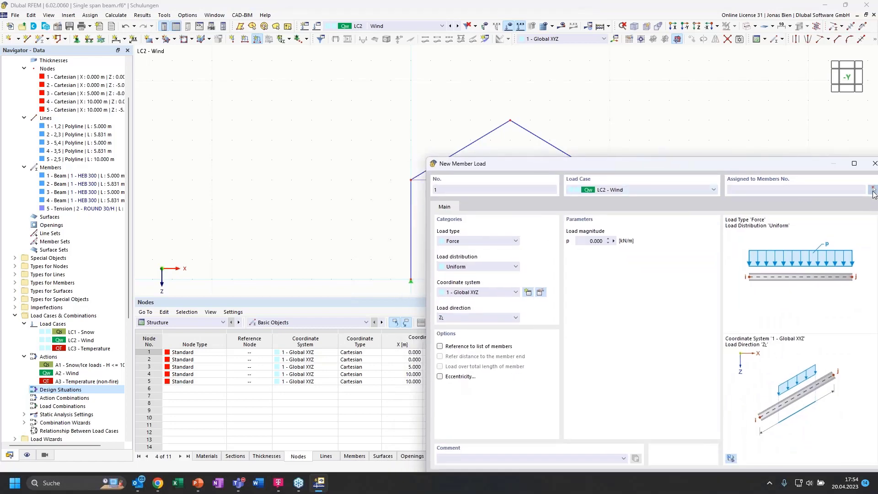
pyautogui.click(873, 189)
pyautogui.moveTo(431, 230); pyautogui.dragTo(399, 210)
pyautogui.moveTo(465, 163); pyautogui.dragTo(435, 143)
pyautogui.click(136, 133)
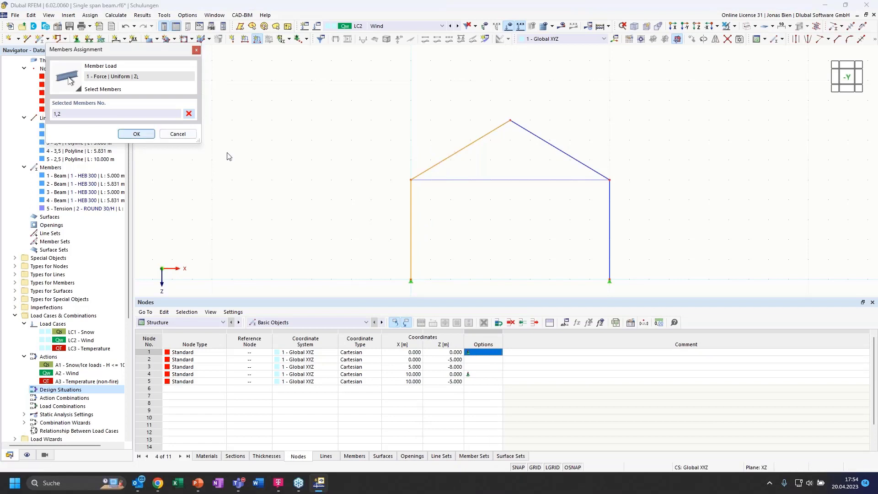
pyautogui.moveTo(598, 164); pyautogui.dragTo(533, 140)
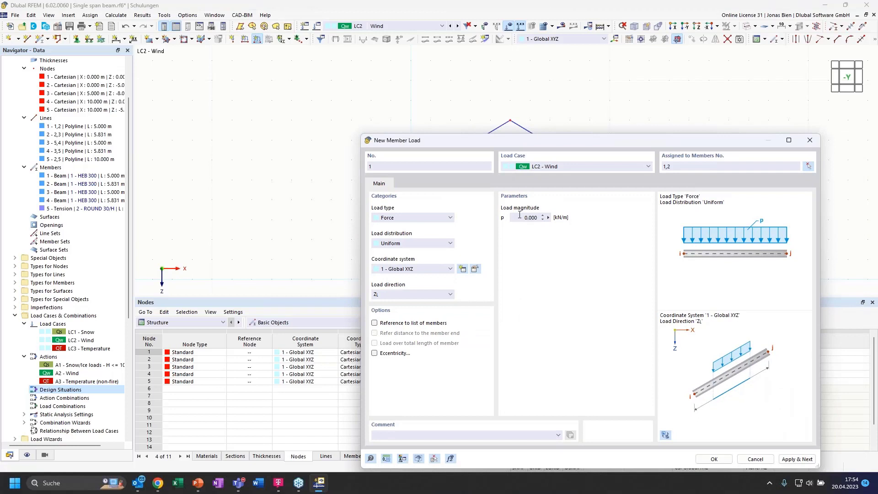
# Set the wind load on members 1 and 2 to 1 kN/m in the local z direction, preview it and create it
pyautogui.click(522, 216)
pyautogui.write('1')
pyautogui.moveTo(518, 143); pyautogui.dragTo(508, 105)
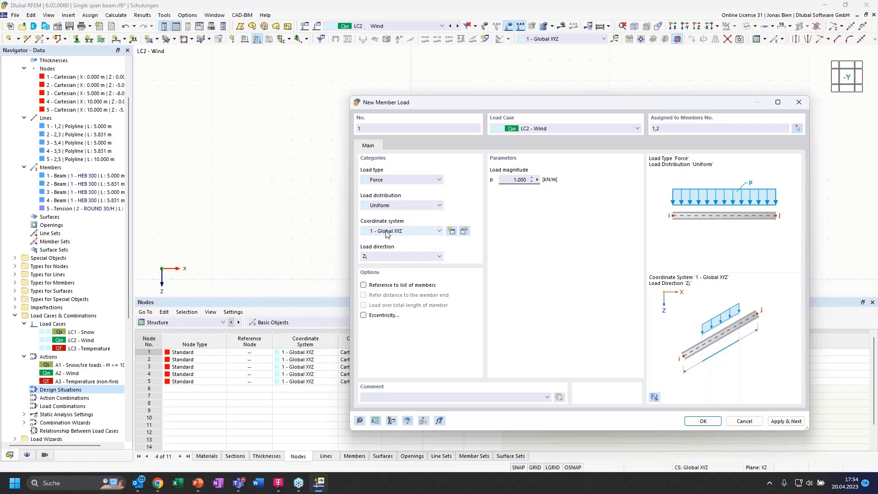
pyautogui.click(412, 232)
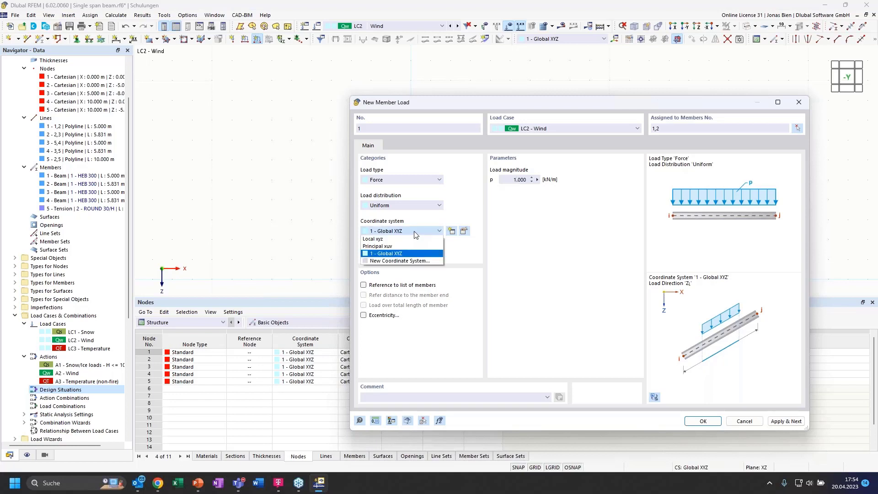
pyautogui.click(379, 239)
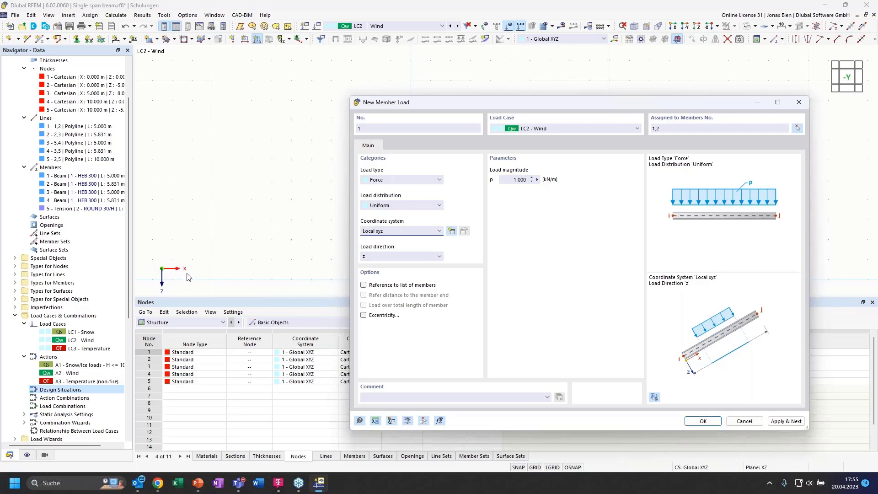
pyautogui.click(425, 257)
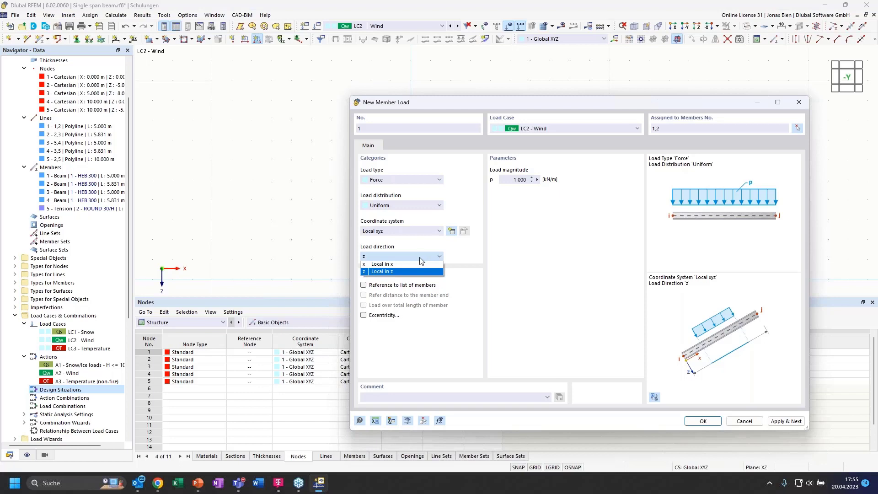
pyautogui.click(420, 258)
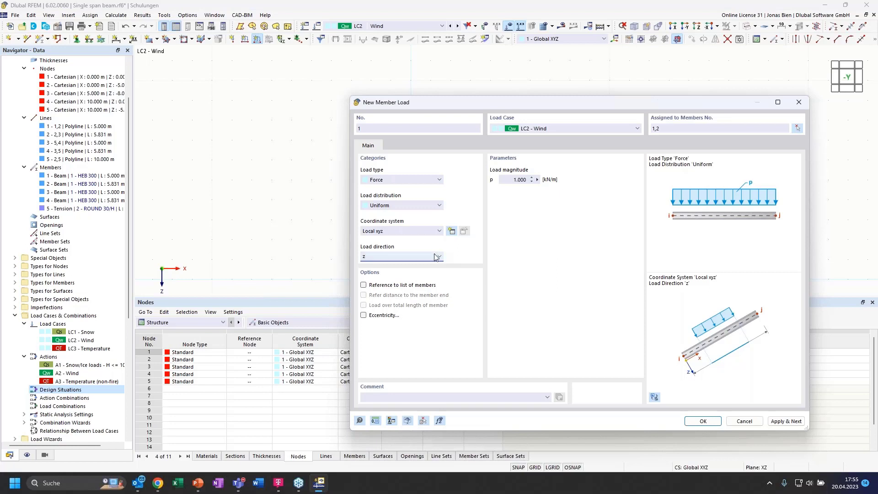
pyautogui.moveTo(501, 101); pyautogui.dragTo(400, 94)
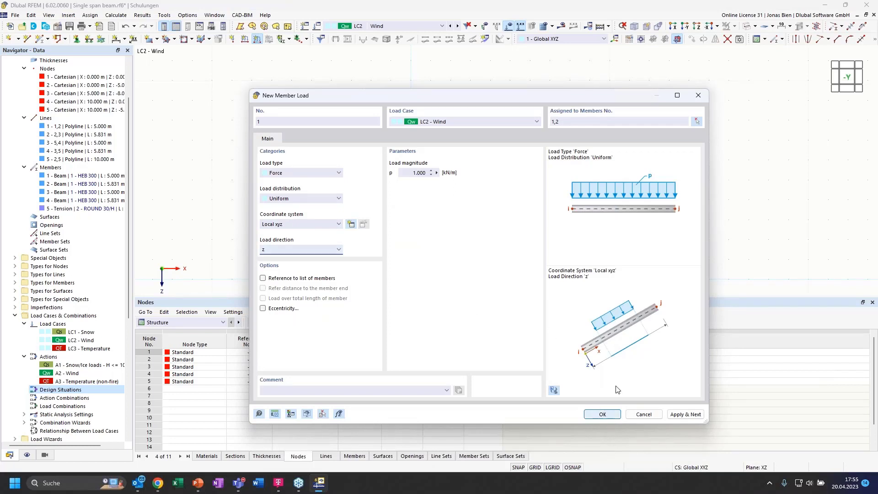
pyautogui.click(556, 389)
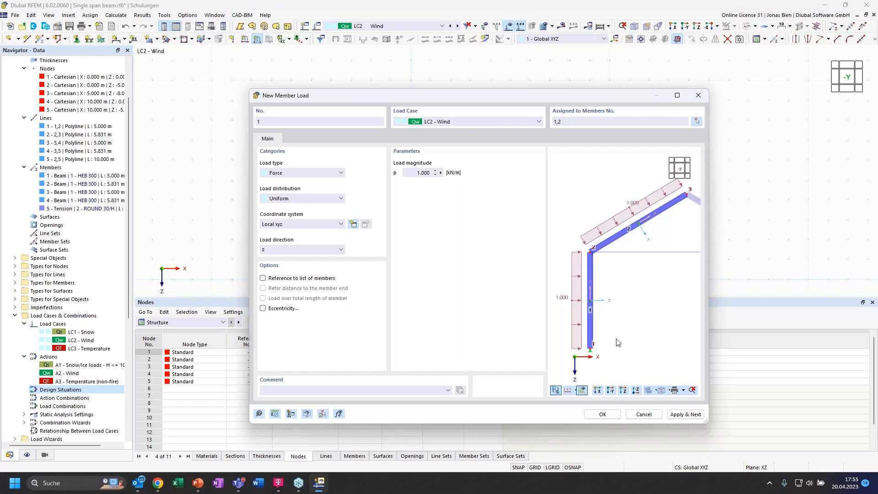
pyautogui.click(618, 415)
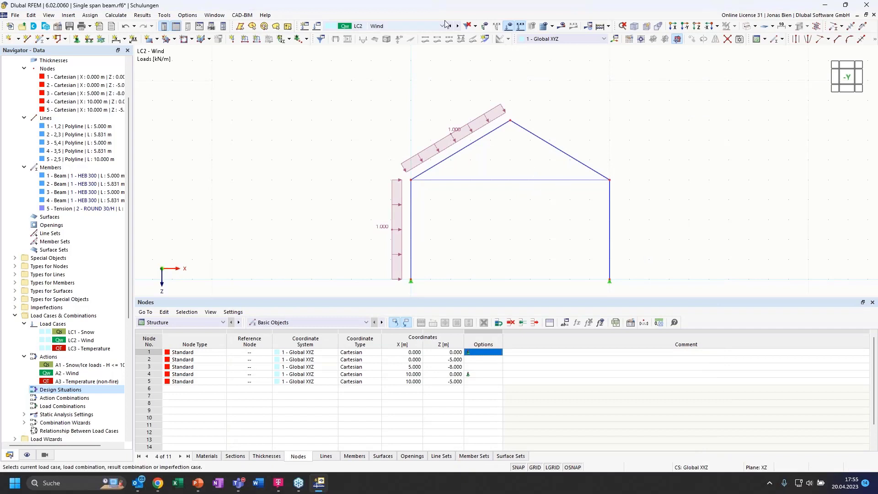
# Switch to load case LC3 Temperature and start a new member load on both columns and both rafters, members 1-4
pyautogui.click(457, 25)
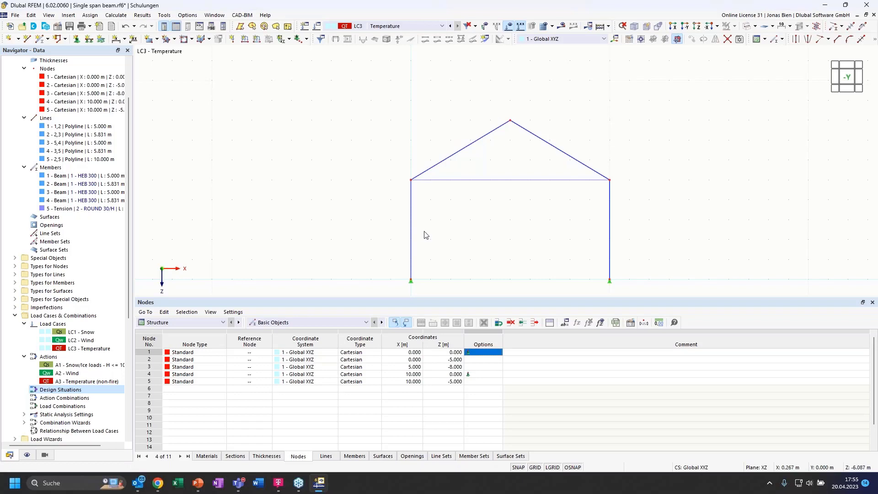
pyautogui.click(412, 205)
pyautogui.click(439, 163)
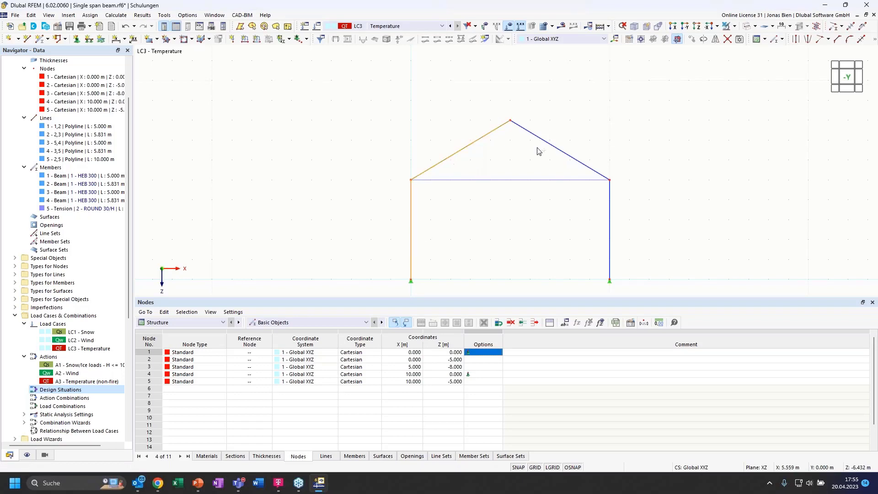
pyautogui.click(547, 142)
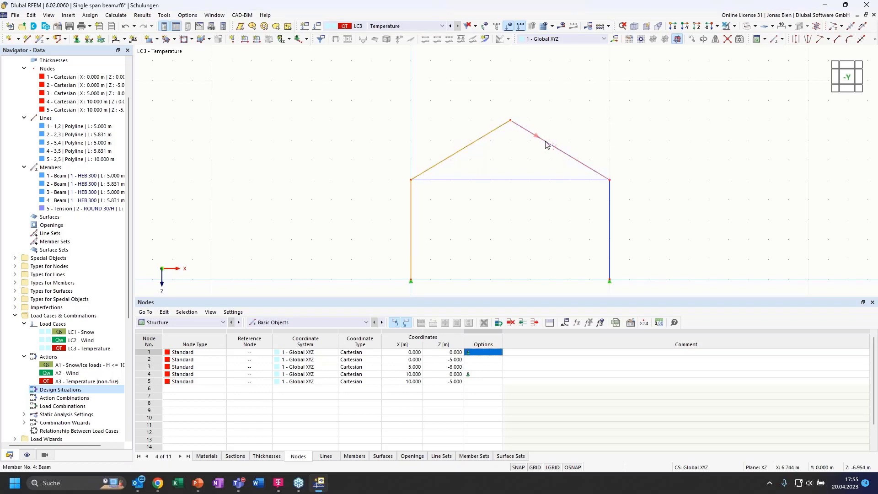
pyautogui.click(612, 232)
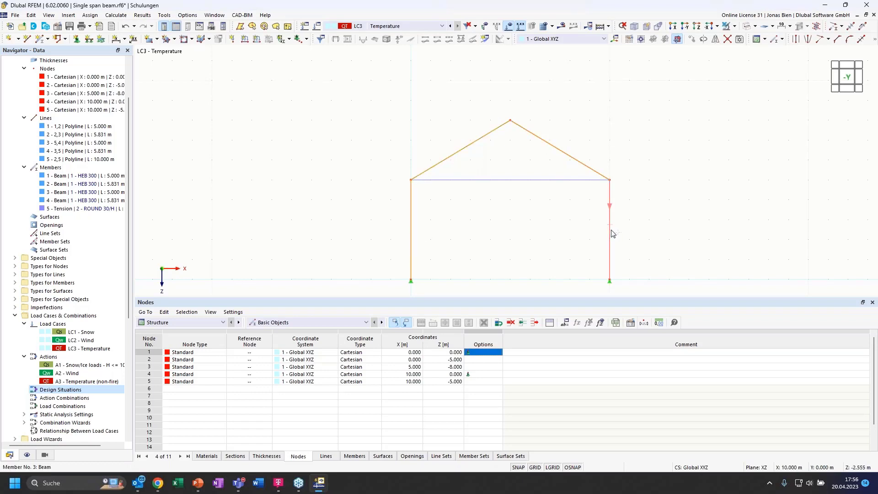
pyautogui.click(259, 41)
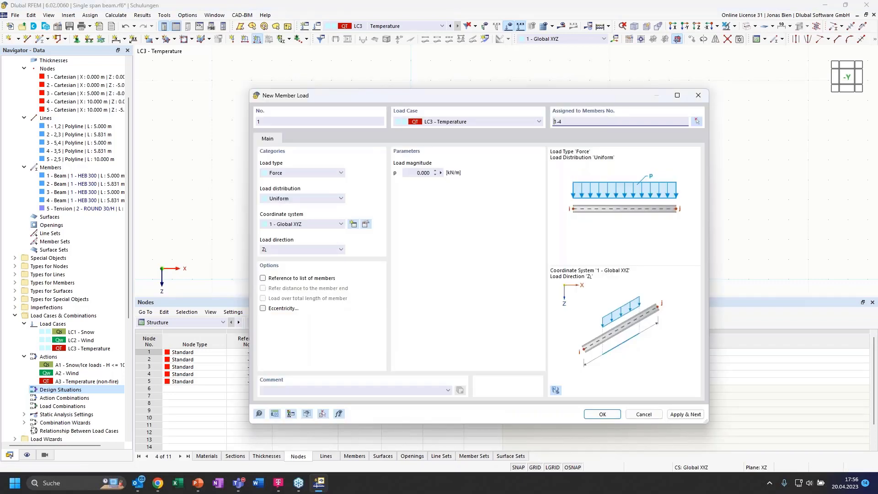
pyautogui.moveTo(523, 97); pyautogui.dragTo(598, 195)
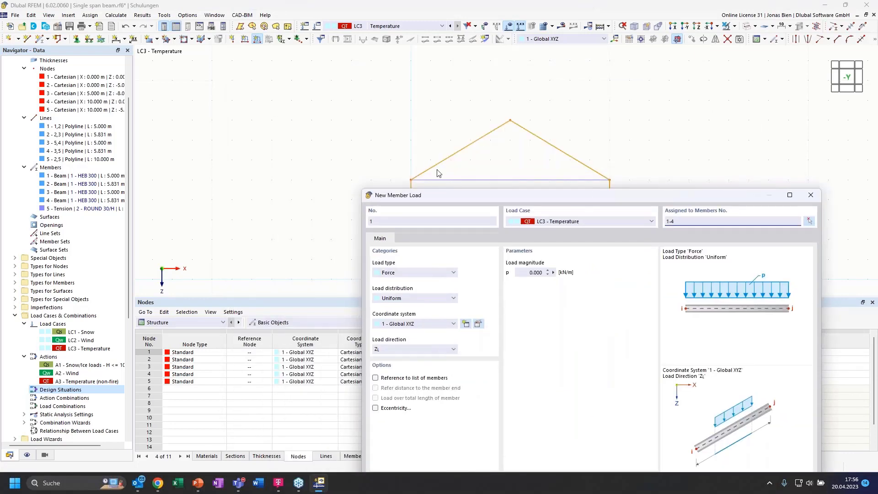
pyautogui.moveTo(440, 196); pyautogui.dragTo(393, 113)
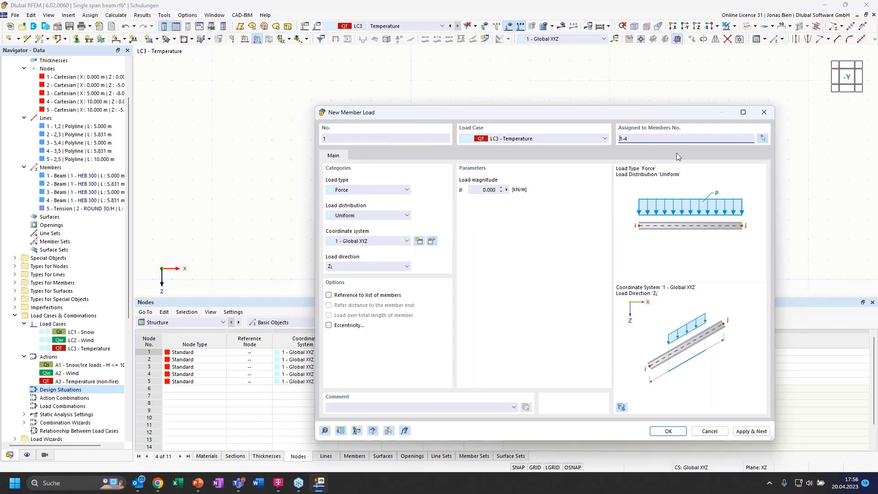
# Make the load a uniform Temperature load with a top temperature Tt of 35 °C and create it
pyautogui.click(355, 190)
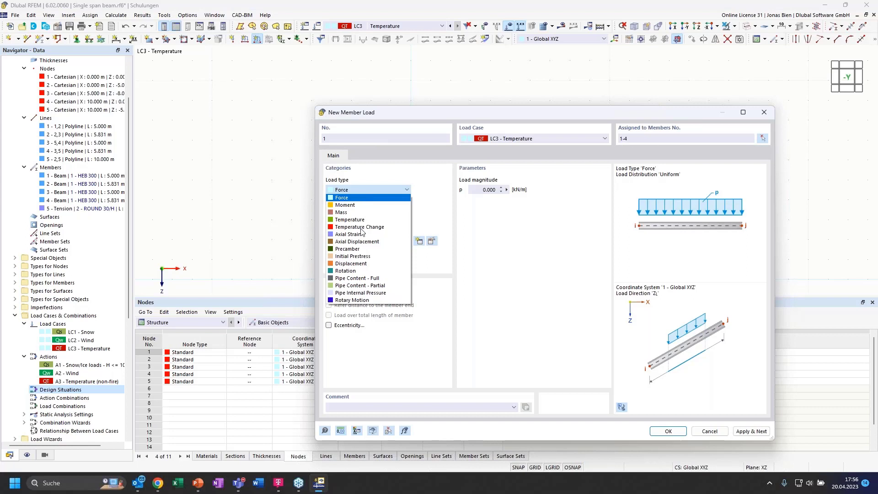
pyautogui.click(356, 190)
pyautogui.click(357, 190)
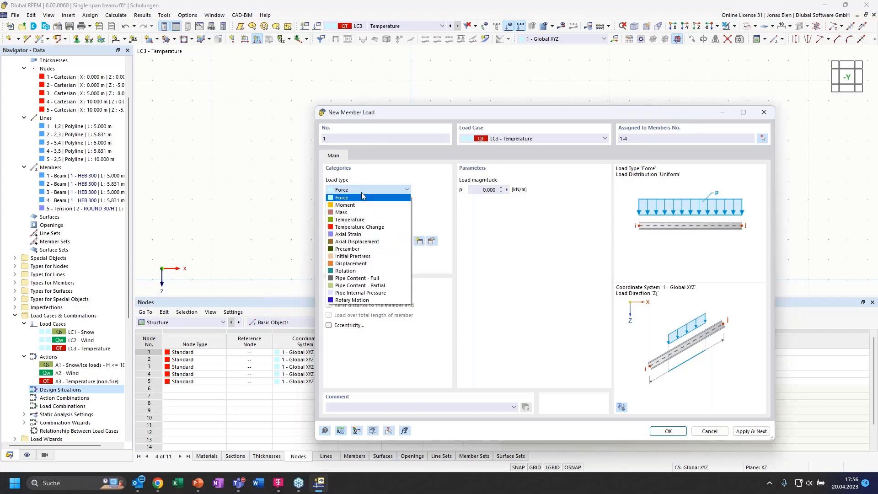
pyautogui.click(369, 220)
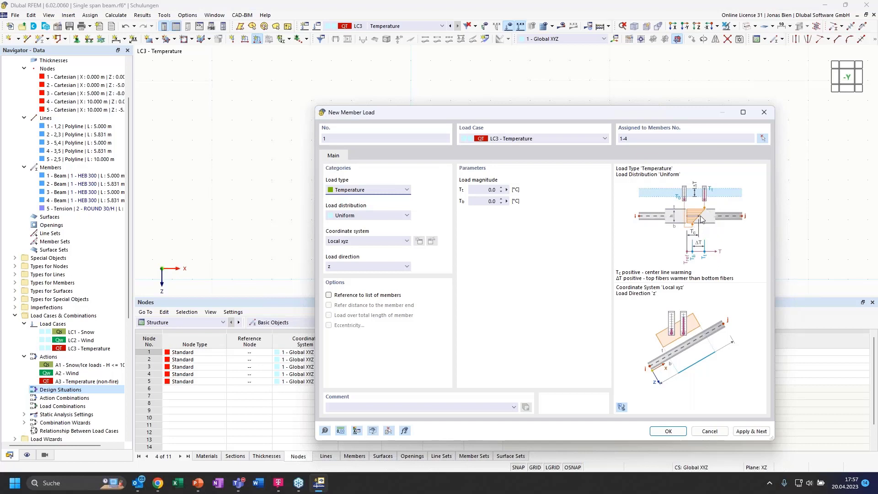
pyautogui.click(491, 190)
pyautogui.click(623, 408)
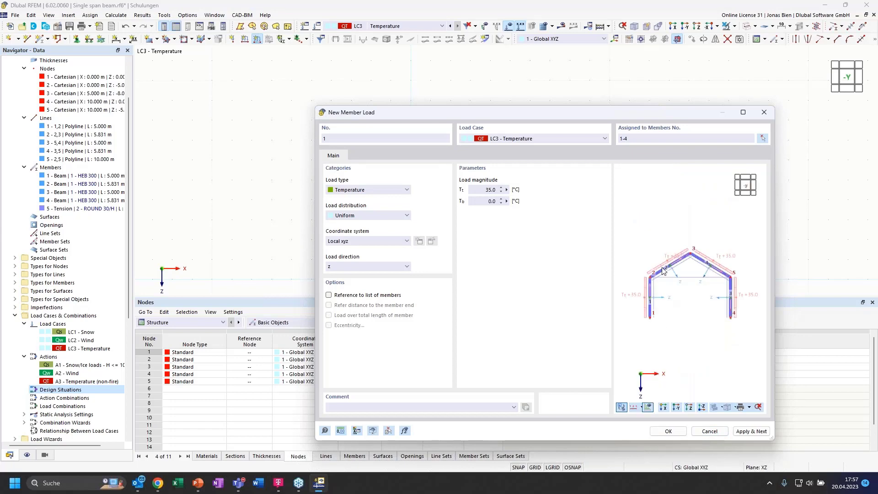
pyautogui.click(669, 431)
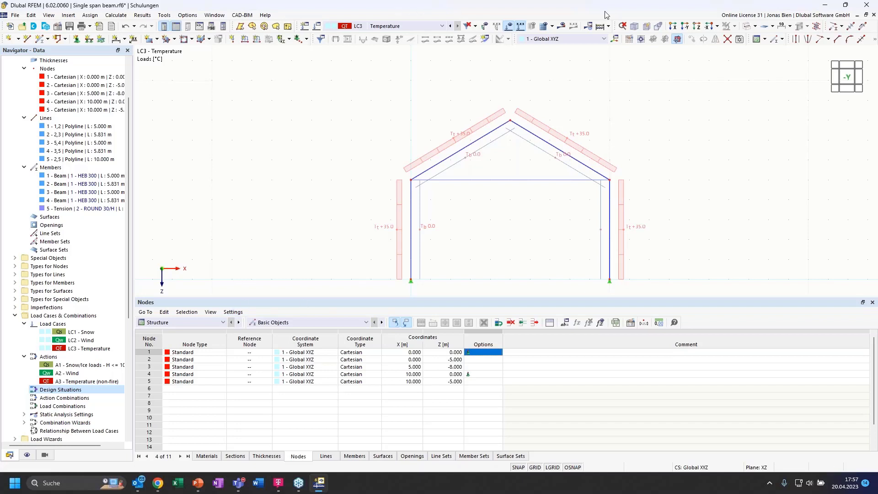
# Calculate all load cases and display the total global deformations |u| for LC3 Temperature
pyautogui.click(608, 26)
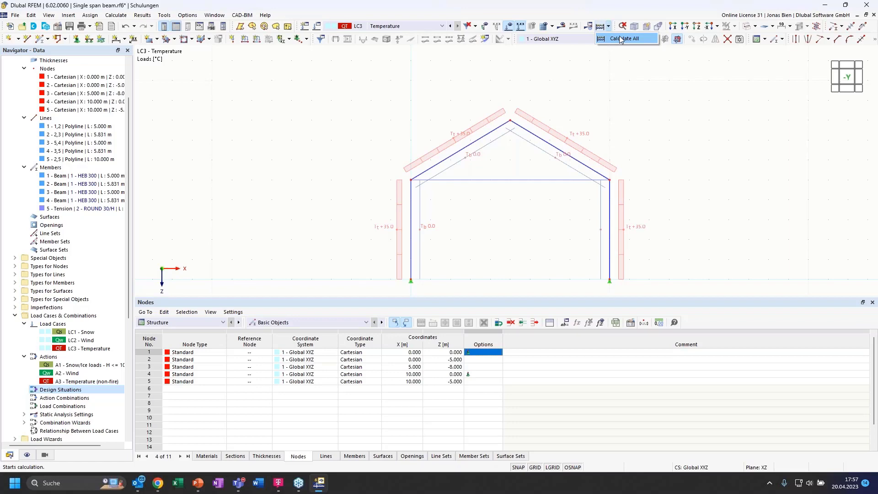
pyautogui.click(620, 39)
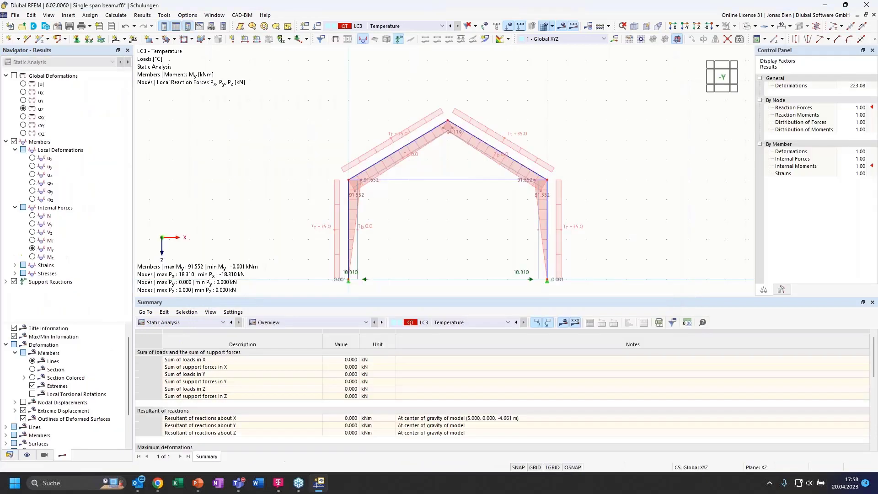
pyautogui.click(417, 29)
pyautogui.click(417, 28)
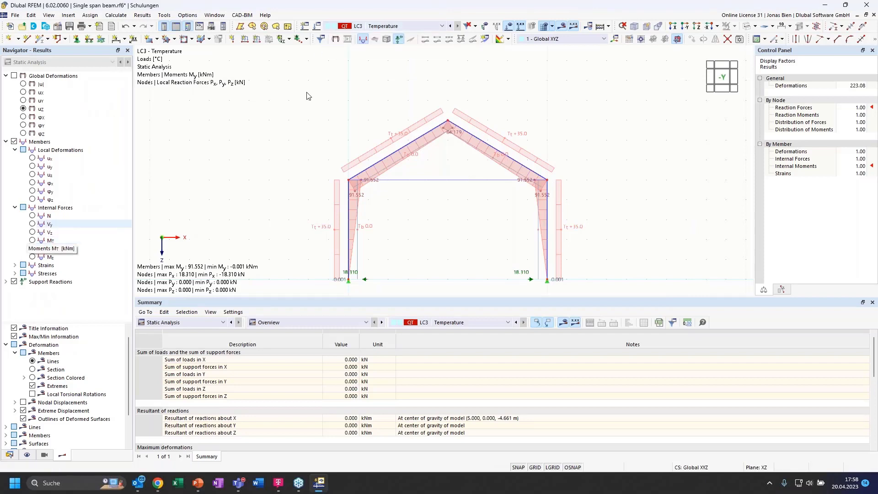
pyautogui.click(407, 26)
pyautogui.click(408, 28)
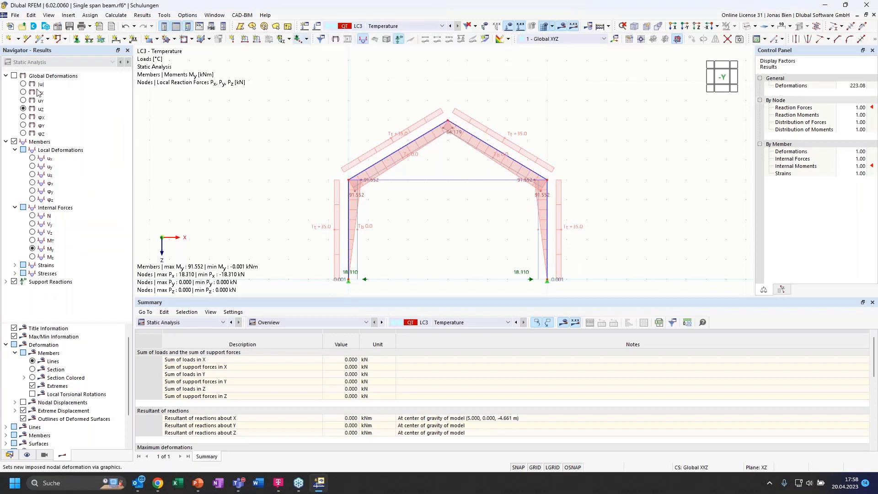
pyautogui.click(23, 84)
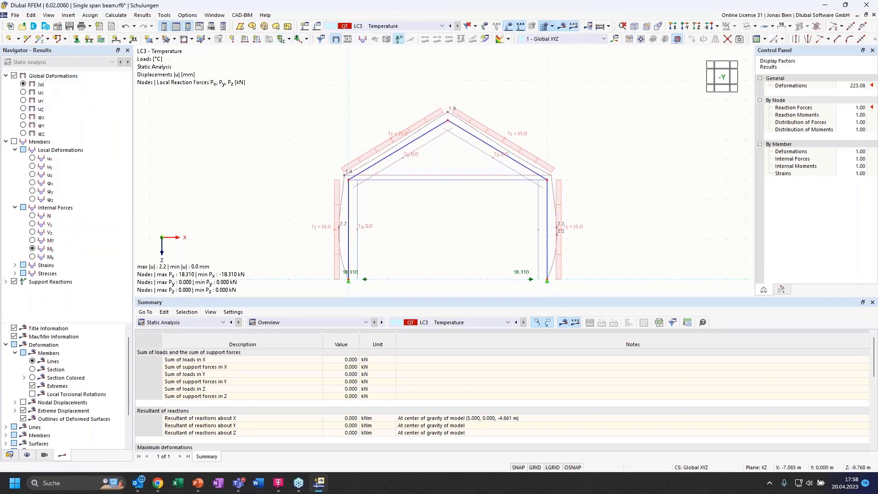
# Open the existing temperature member load of LC3 for editing from the model data
pyautogui.click(10, 455)
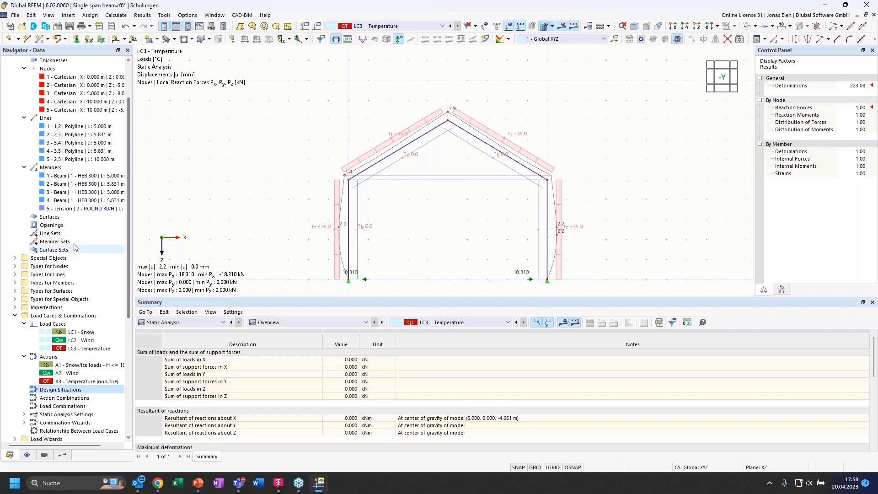
pyautogui.scroll(-7, 68, 387)
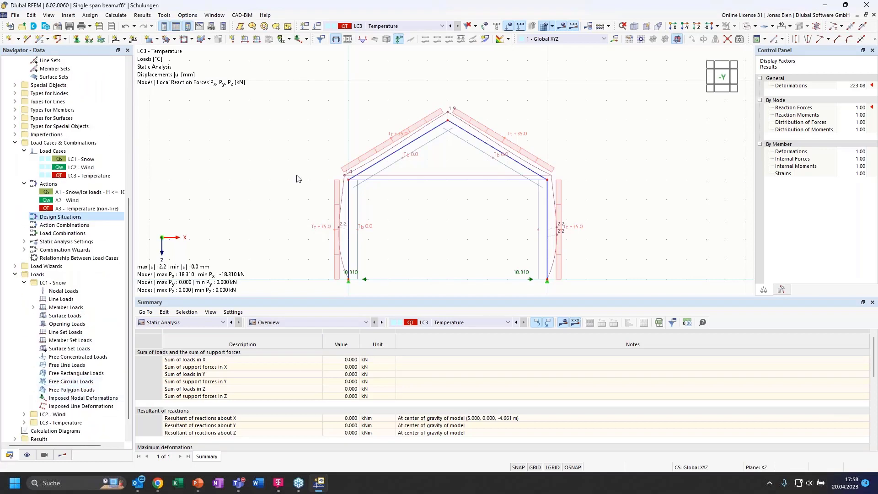
pyautogui.click(367, 159)
pyautogui.scroll(-1, 288, 245)
pyautogui.scroll(-1, 27, 337)
pyautogui.click(24, 398)
pyautogui.scroll(-3, 68, 399)
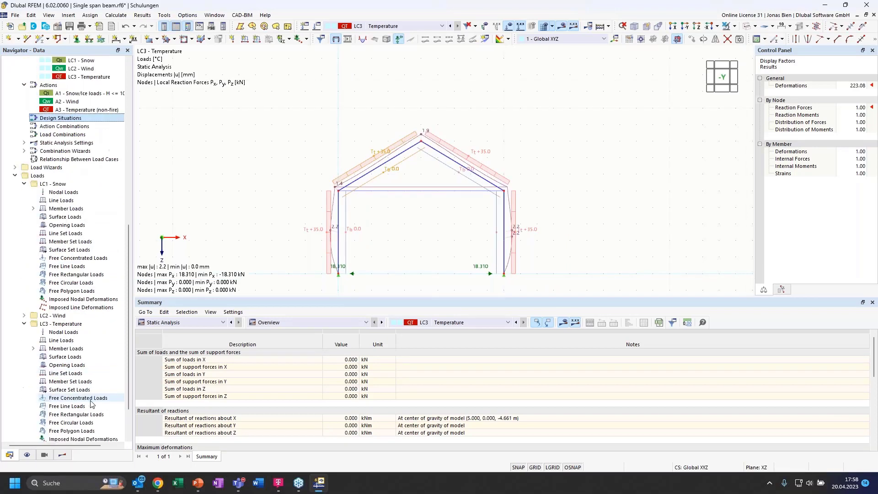
pyautogui.doubleClick(60, 349)
pyautogui.doubleClick(60, 358)
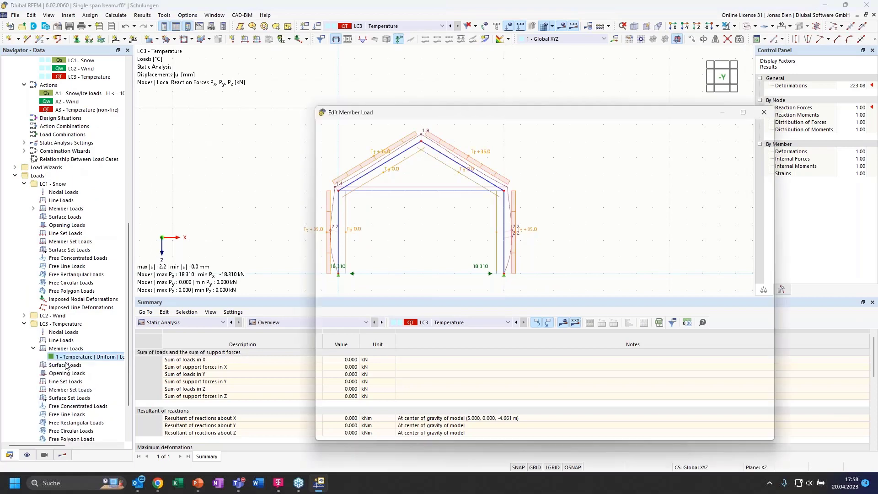
# Change the load type to Temperature Change with Tc of 35 °C, save the load and display load case LC3
pyautogui.click(378, 190)
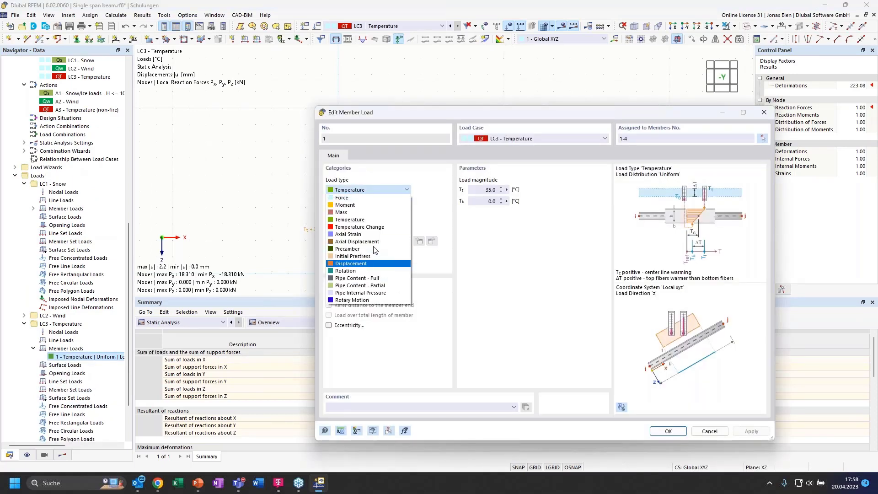
pyautogui.click(368, 227)
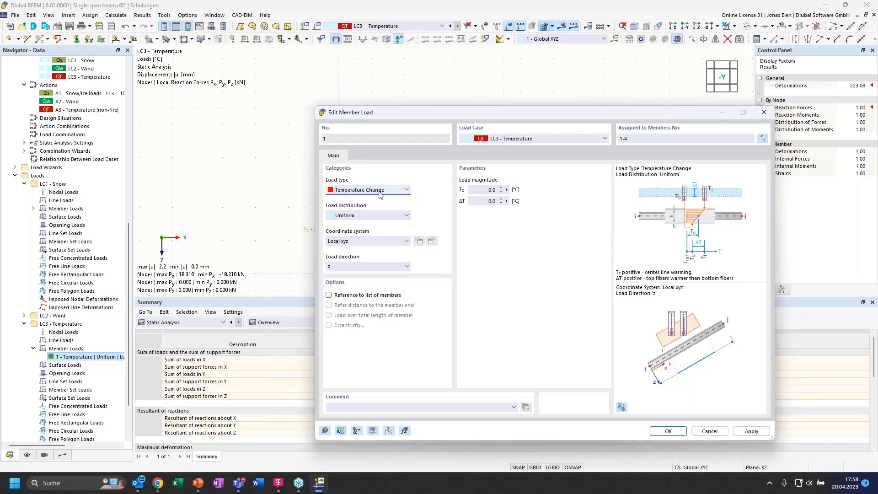
pyautogui.moveTo(469, 106); pyautogui.dragTo(441, 66)
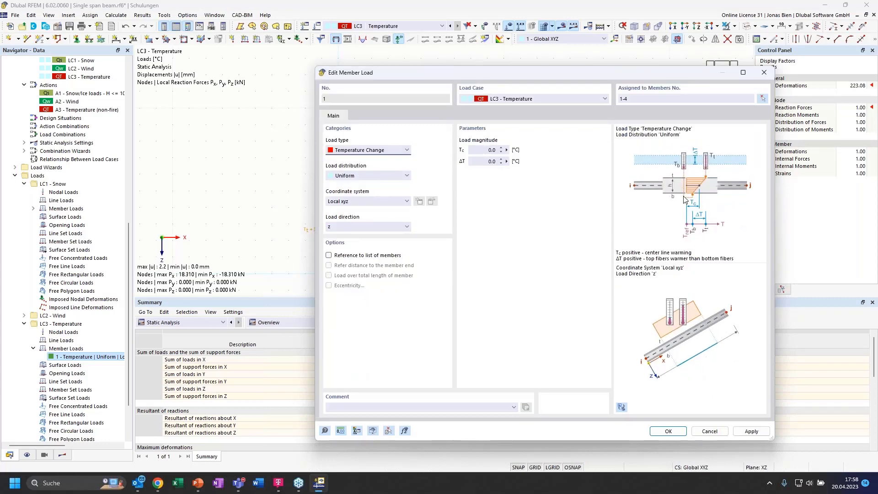
pyautogui.click(490, 151)
pyautogui.write('35')
pyautogui.moveTo(376, 75); pyautogui.dragTo(230, 82)
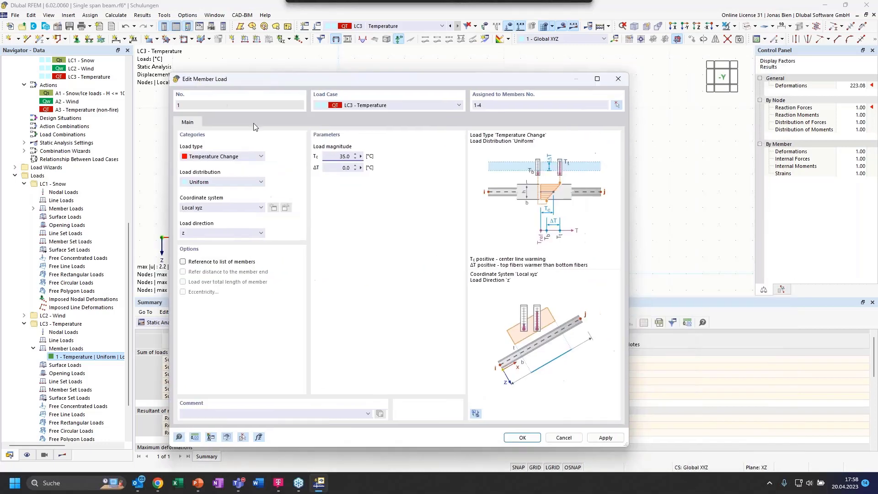
pyautogui.click(528, 439)
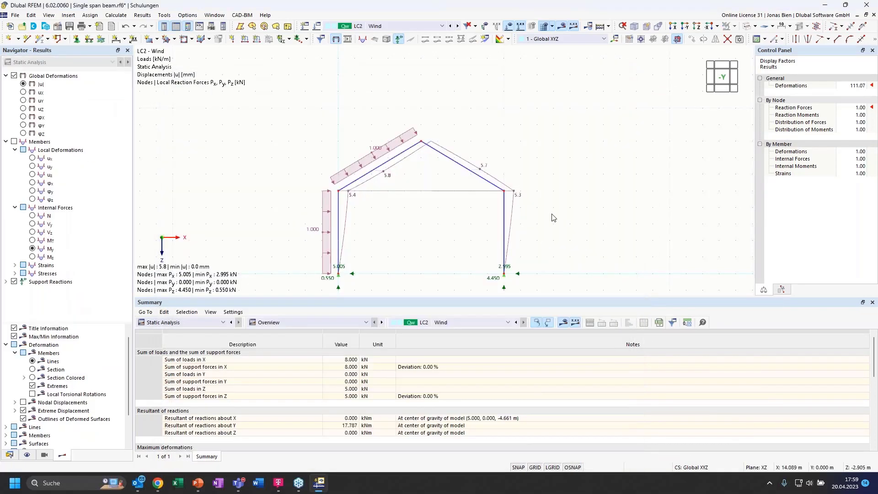
pyautogui.click(457, 26)
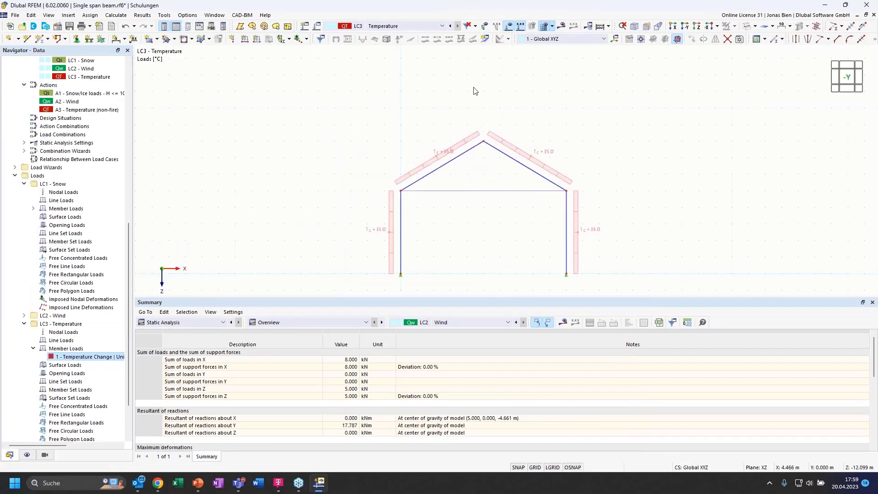
# Calculate load case LC3 Temperature and display the members' axial forces N to examine the tie rod
pyautogui.click(562, 26)
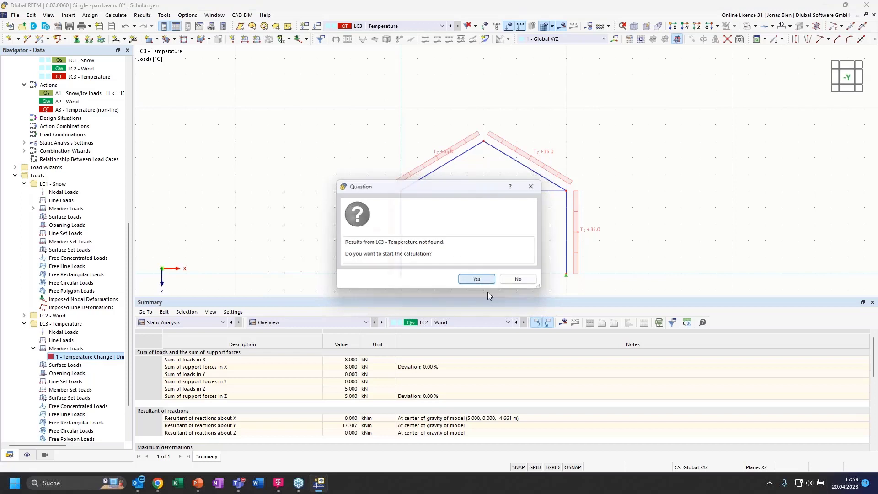
pyautogui.click(477, 279)
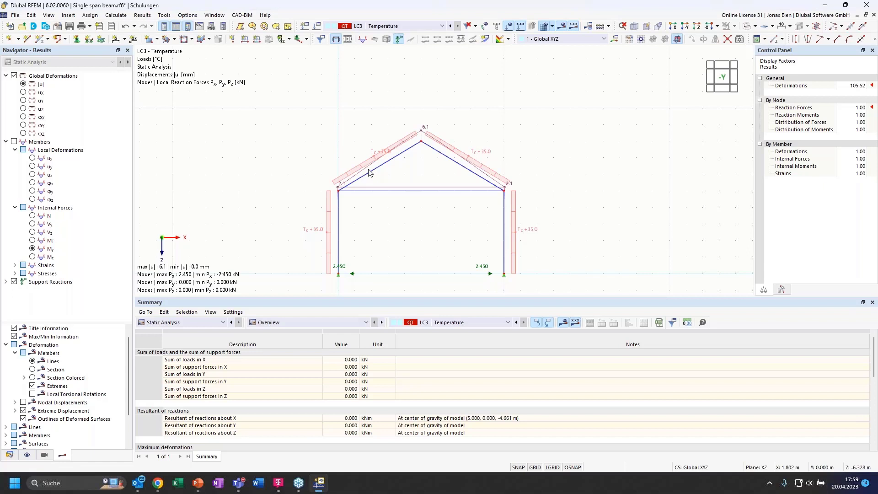
pyautogui.click(33, 216)
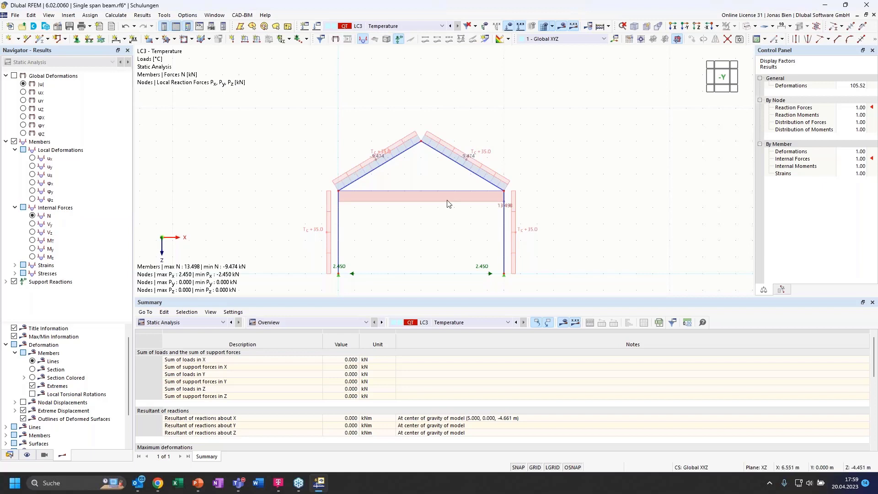
pyautogui.scroll(2, 431, 201)
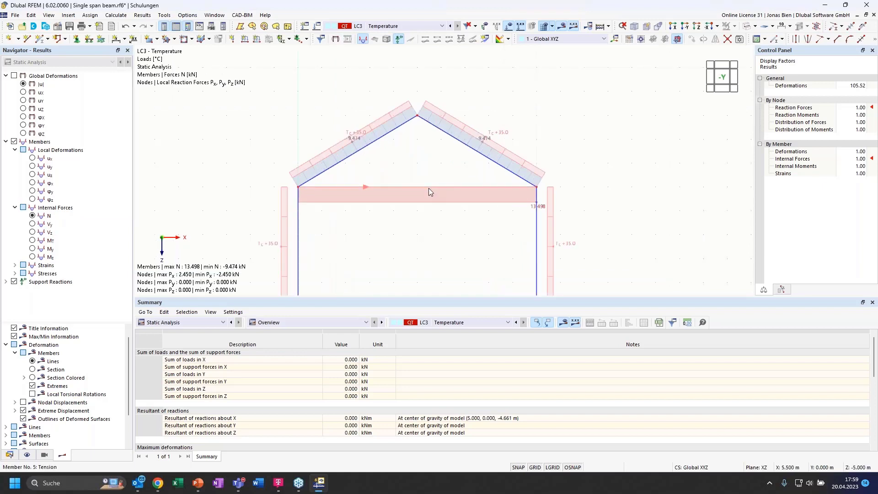
pyautogui.moveTo(429, 191)
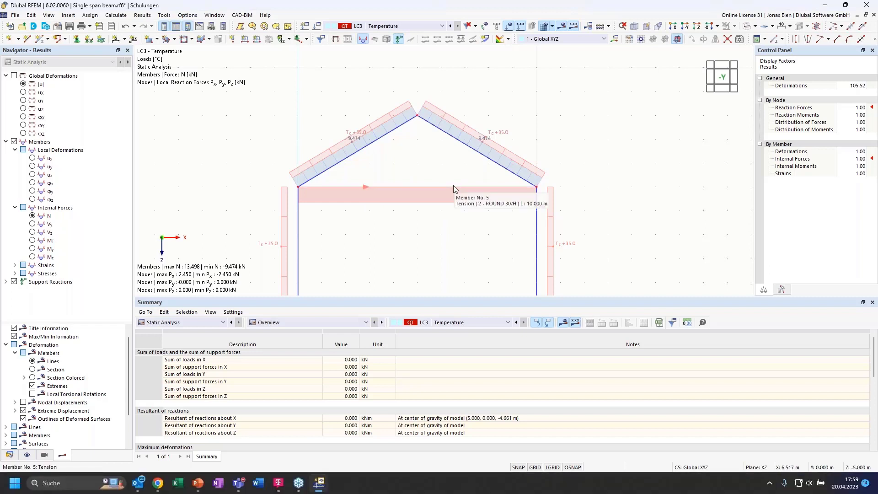
# Display the axial forces N for LC1 Snow, followed by those for LC2 Wind
pyautogui.click(426, 29)
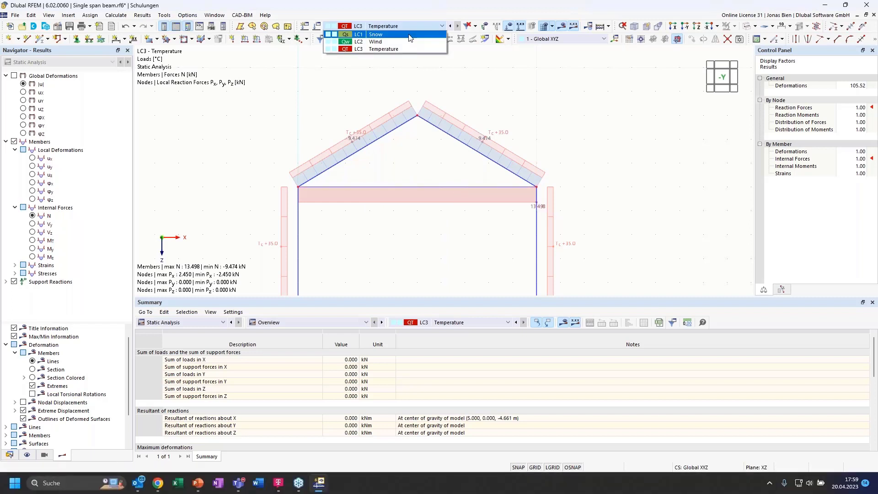
pyautogui.click(409, 35)
pyautogui.scroll(-1, 473, 71)
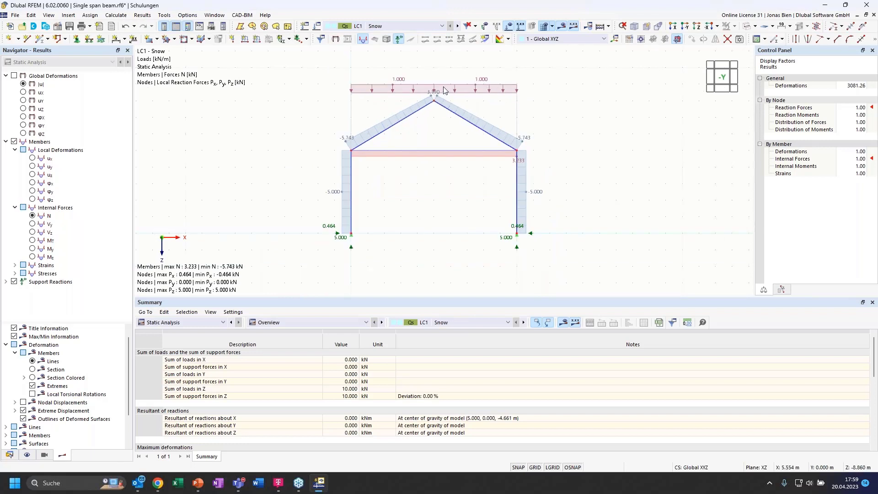
pyautogui.scroll(1, 444, 91)
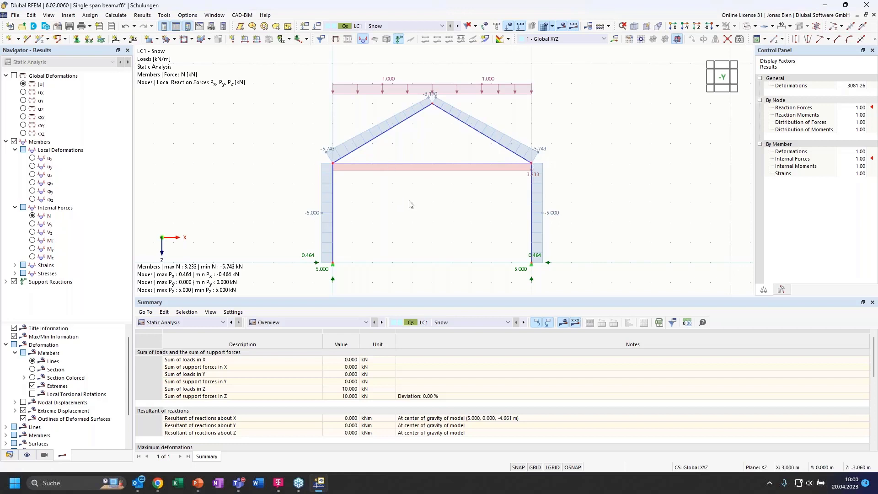
pyautogui.click(401, 28)
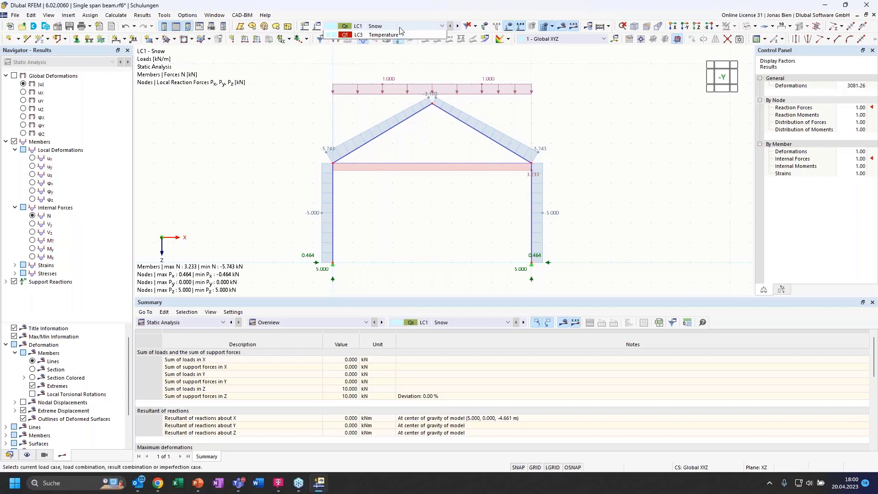
pyautogui.click(398, 40)
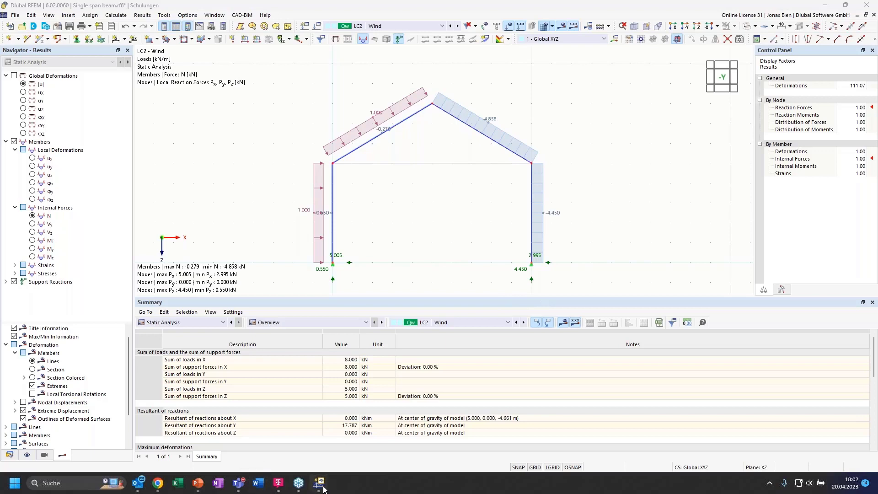
# Switch to the slide presentation and advance to the Coffee Break slide
pyautogui.moveTo(323, 485)
pyautogui.click(238, 434)
pyautogui.press('Right')
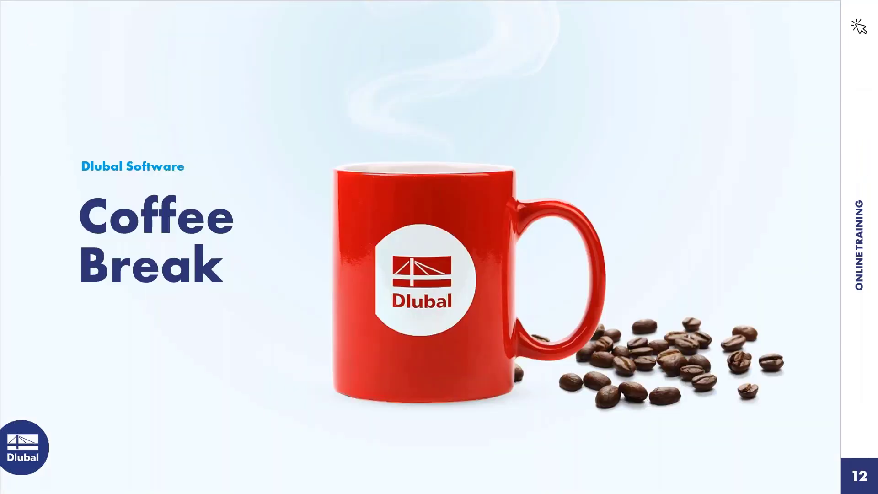
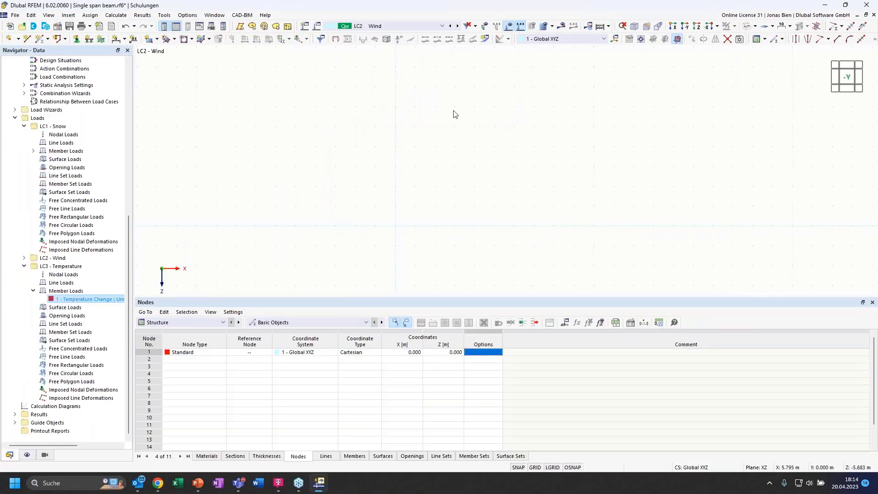
# Delete the Temperature Change member load from LC3 and collapse the LC3 loads in the model data
pyautogui.rightClick(98, 300)
pyautogui.click(138, 353)
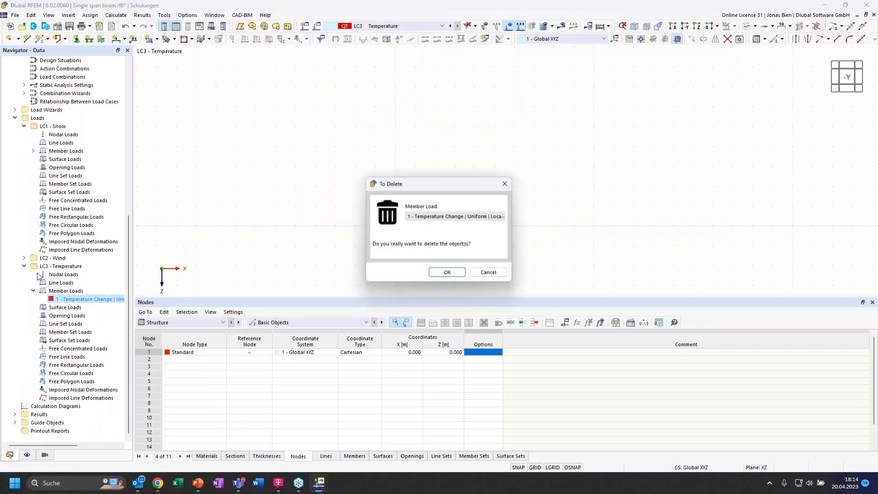
pyautogui.press('Return')
pyautogui.click(24, 275)
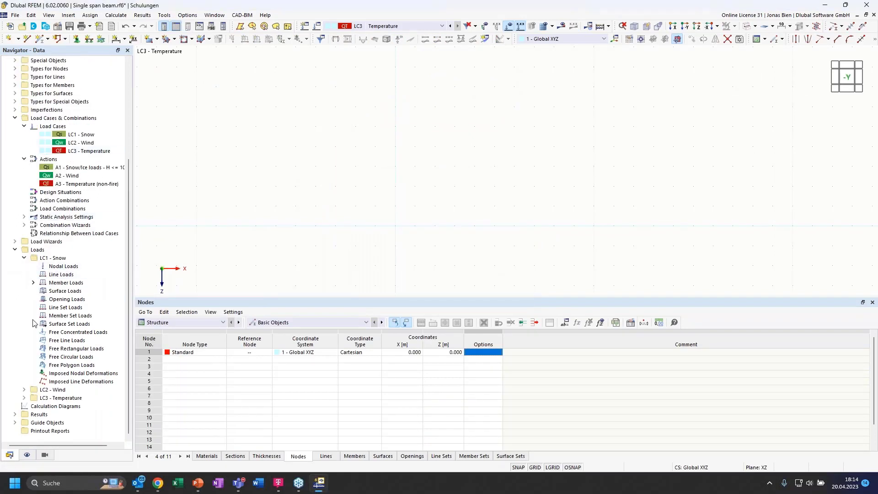
# Delete the load cases LC2 - Wind and LC3 - Temperature together with their associated actions
pyautogui.click(52, 390)
pyautogui.click(64, 398)
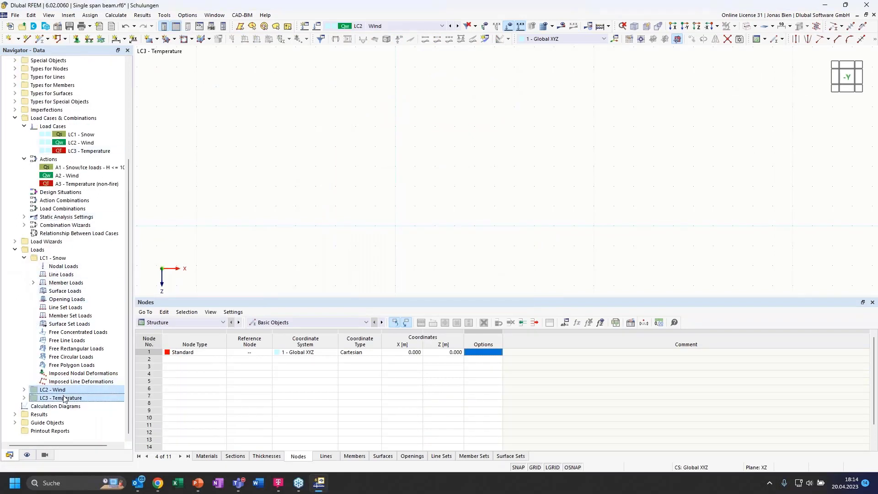
pyautogui.rightClick(64, 397)
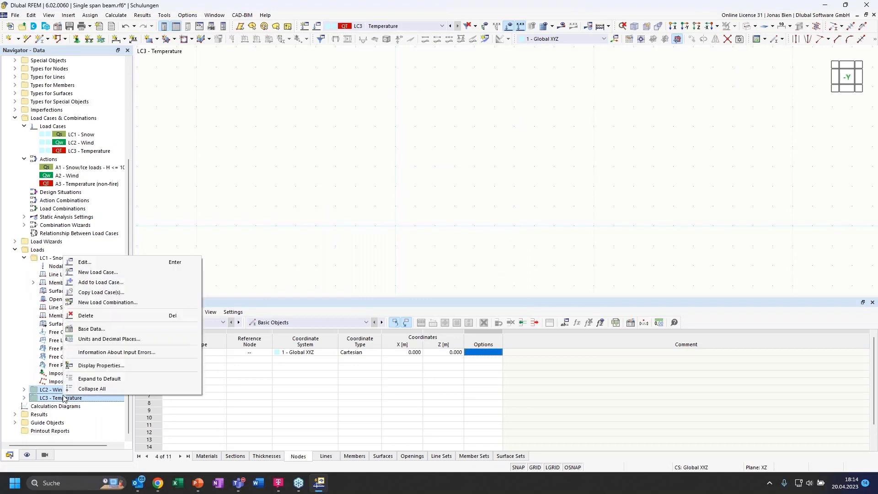
pyautogui.click(85, 316)
pyautogui.click(452, 273)
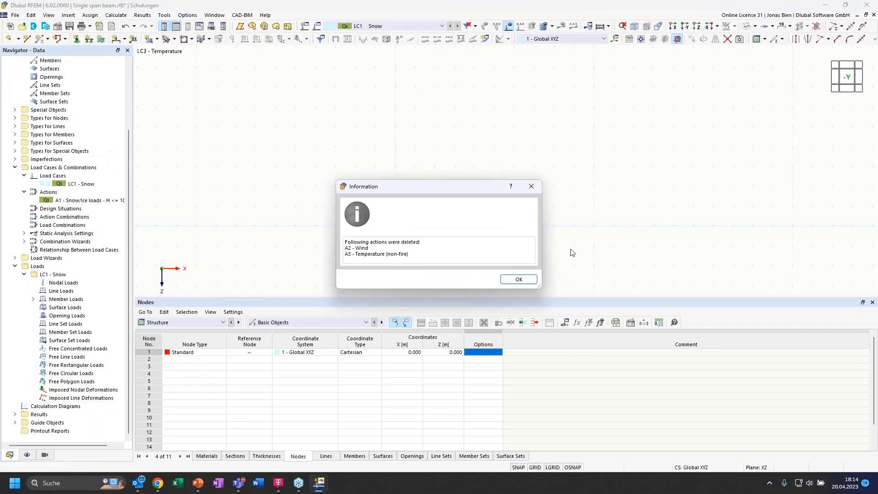
pyautogui.click(511, 280)
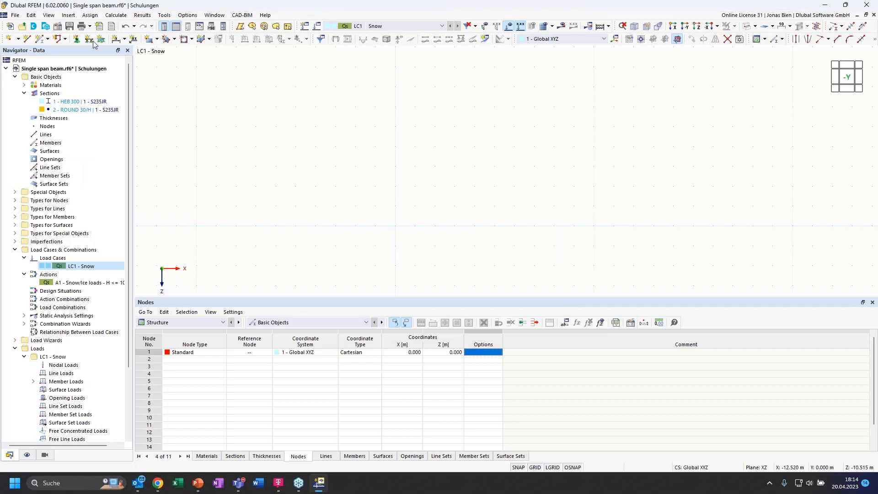
pyautogui.doubleClick(49, 39)
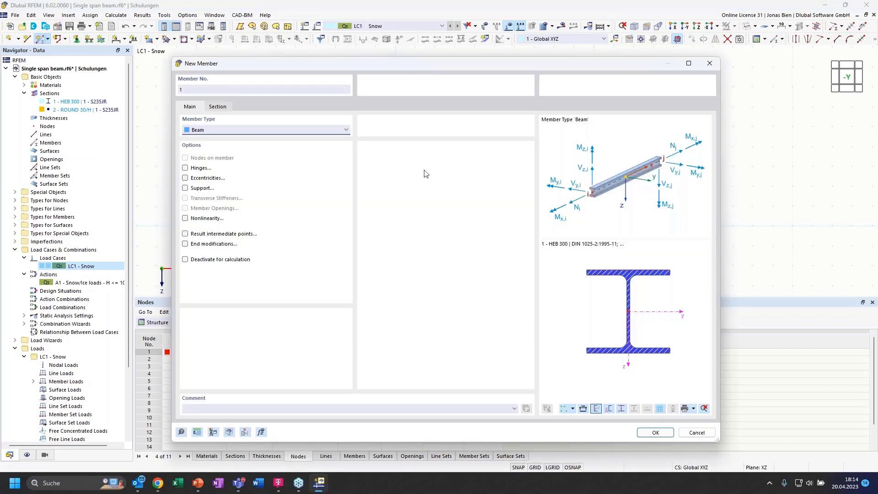
pyautogui.click(216, 106)
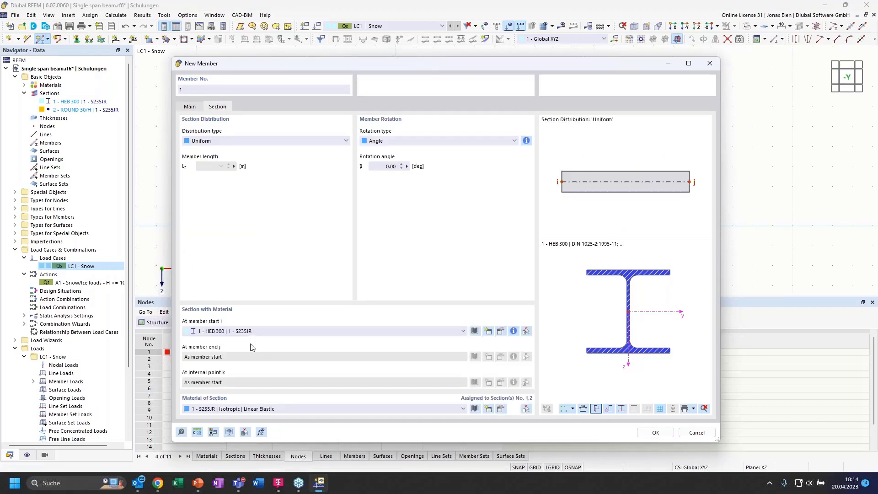
pyautogui.click(645, 433)
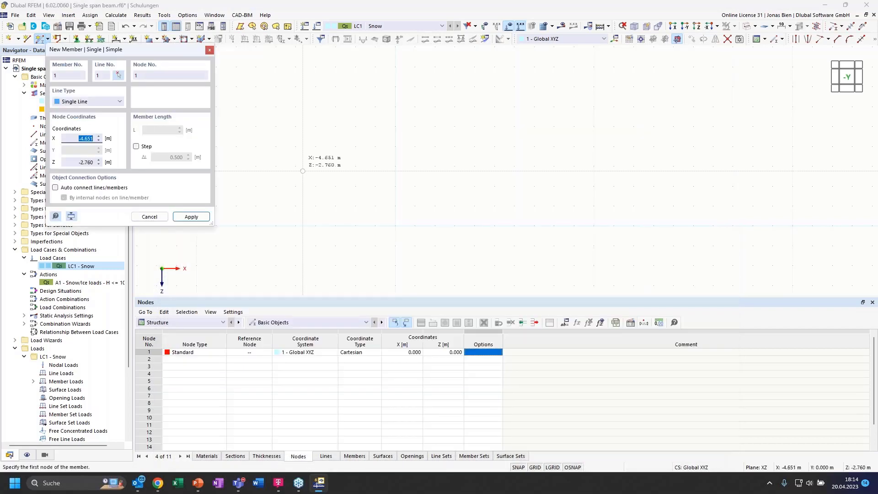
pyautogui.press('Escape')
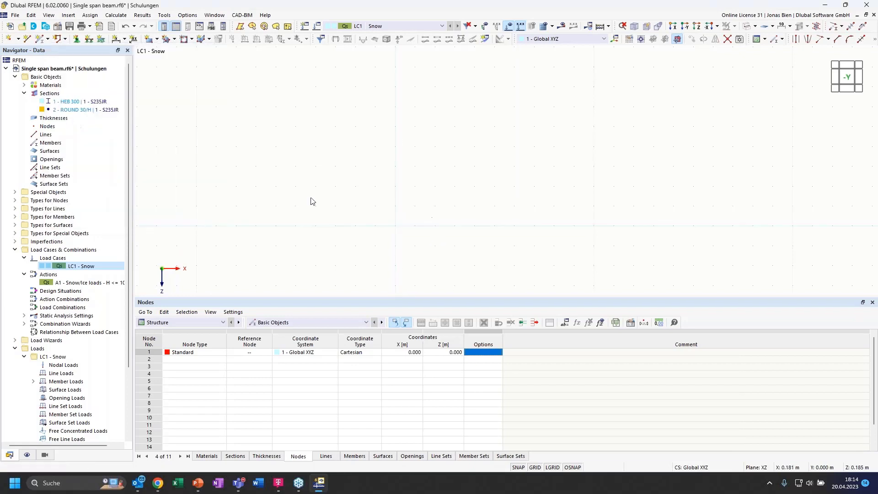
# Create a single HEB 300 beam member from the origin with a length of 3 m at a 150° angle in the work plane
pyautogui.click(49, 40)
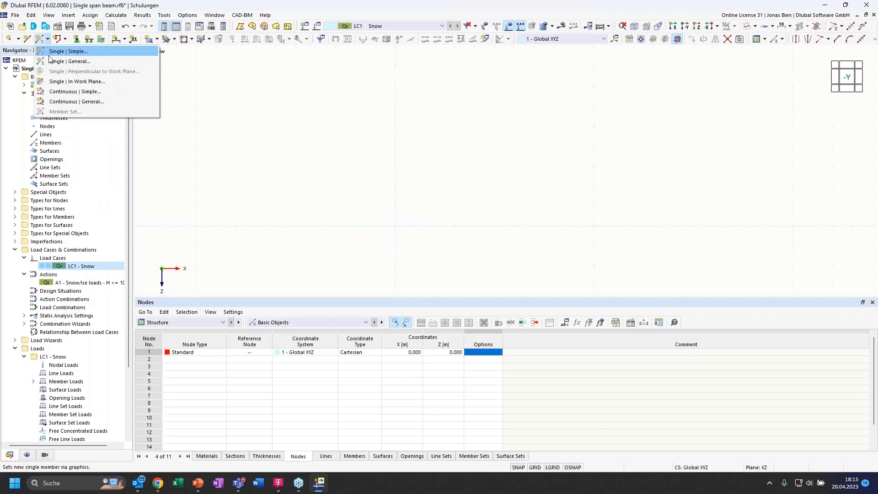
pyautogui.click(70, 62)
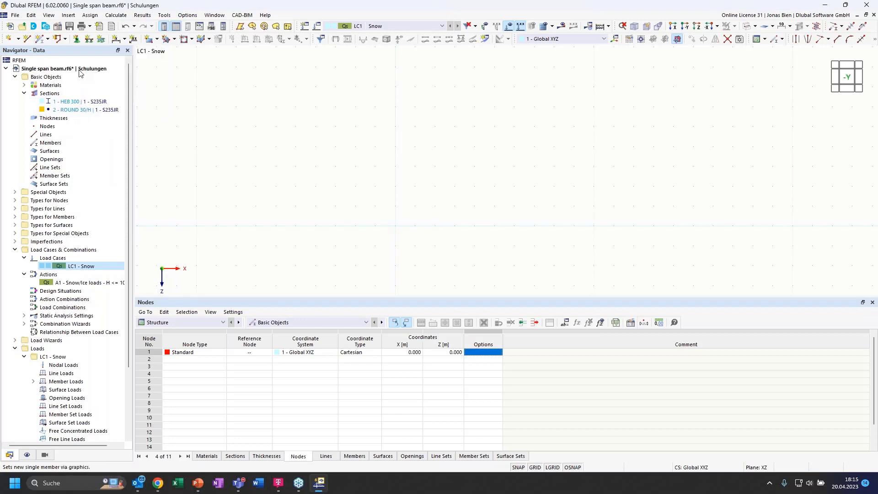
pyautogui.moveTo(218, 65); pyautogui.dragTo(200, 63)
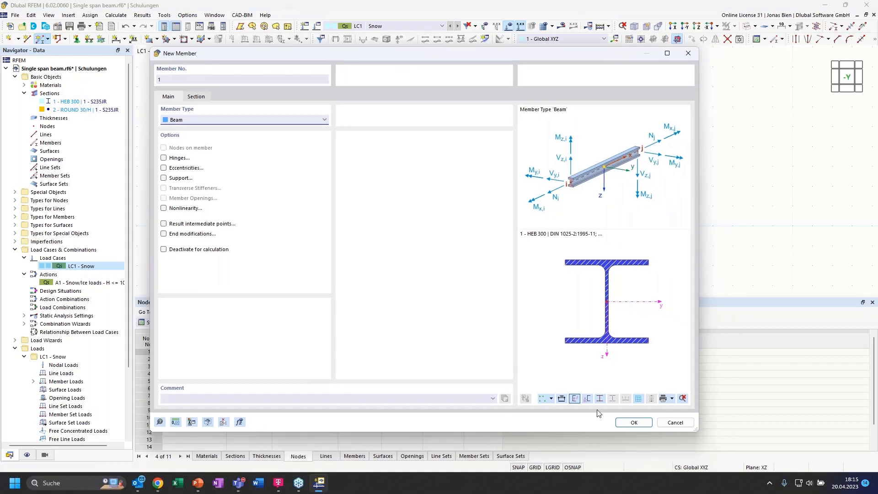
pyautogui.click(633, 423)
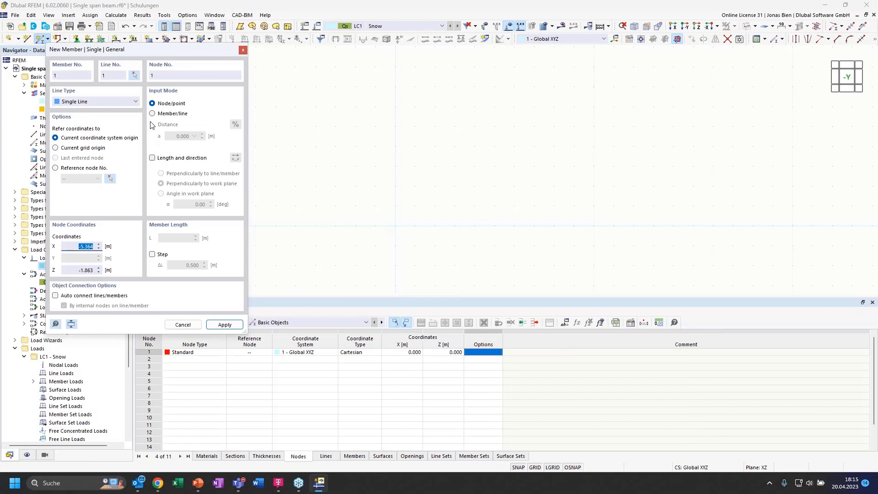
pyautogui.click(152, 157)
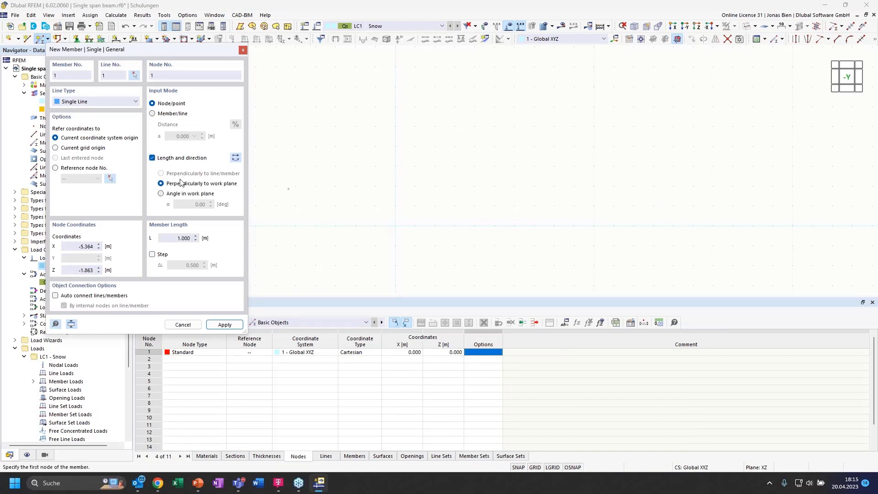
pyautogui.doubleClick(180, 237)
pyautogui.click(161, 194)
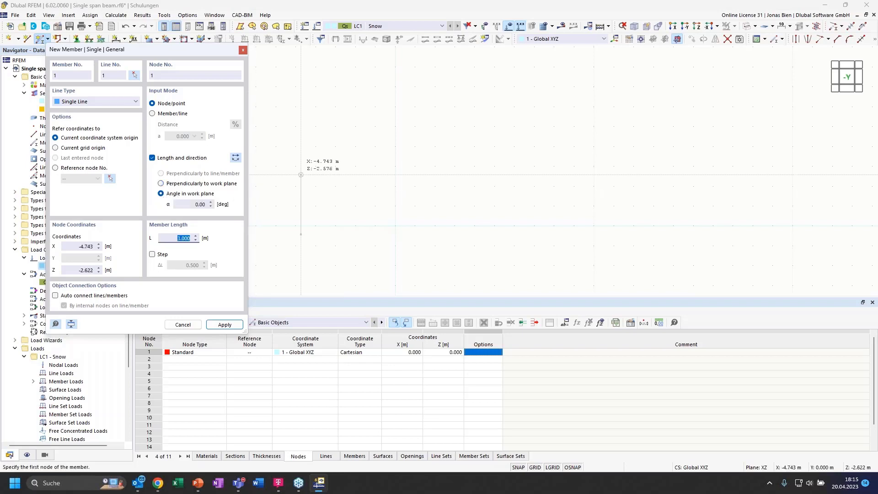
pyautogui.click(197, 204)
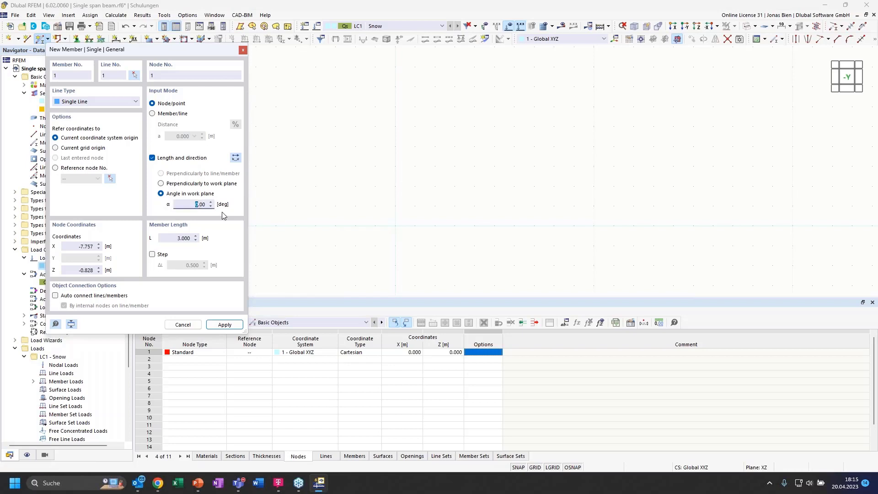
pyautogui.write('150')
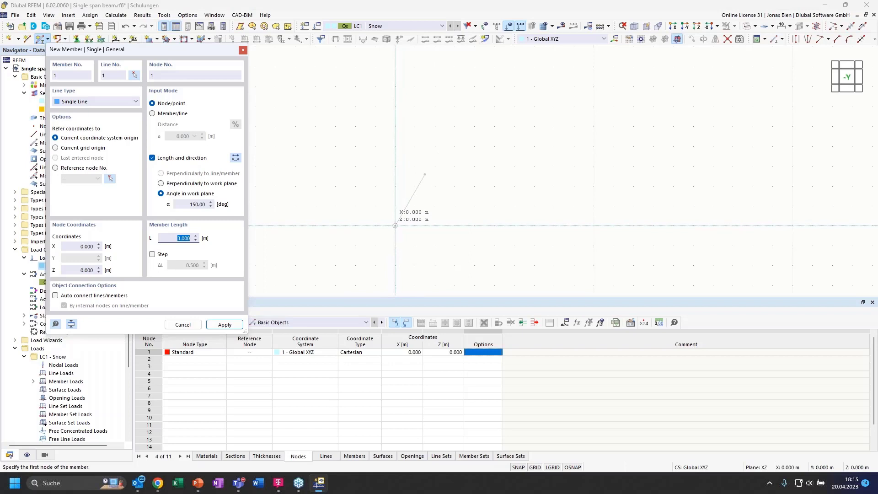
pyautogui.click(395, 225)
pyautogui.press('Escape')
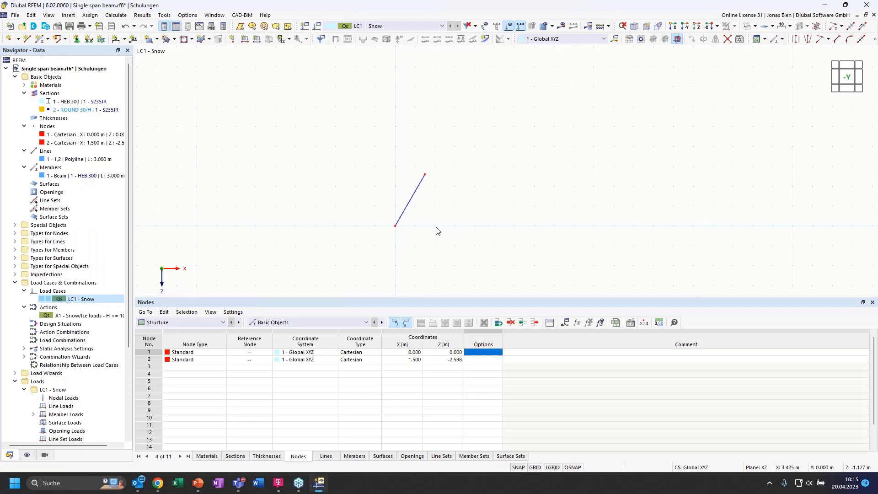
# Mirror a copy of the inclined member about the YZ plane through its upper node
pyautogui.moveTo(462, 242); pyautogui.dragTo(378, 168)
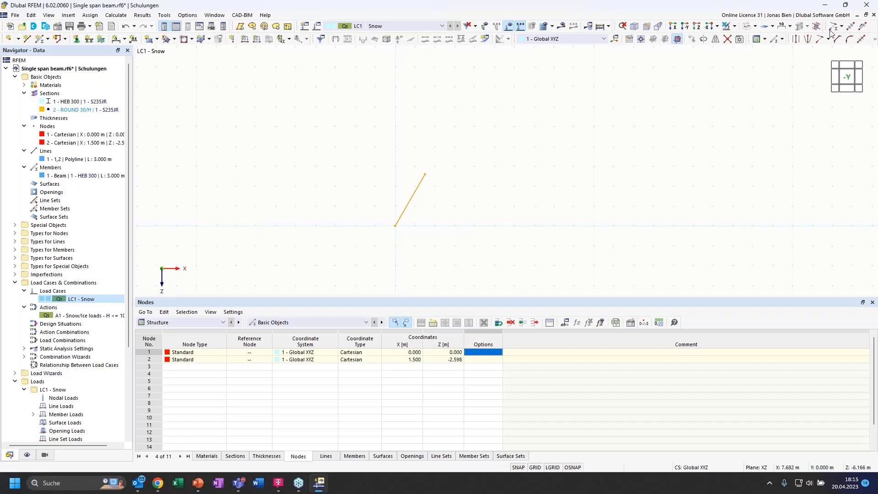
pyautogui.click(717, 40)
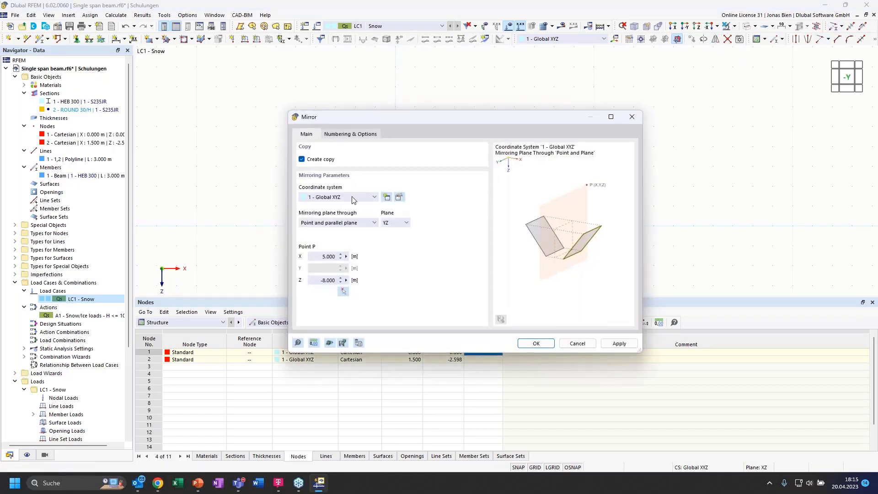
pyautogui.moveTo(360, 116); pyautogui.dragTo(536, 90)
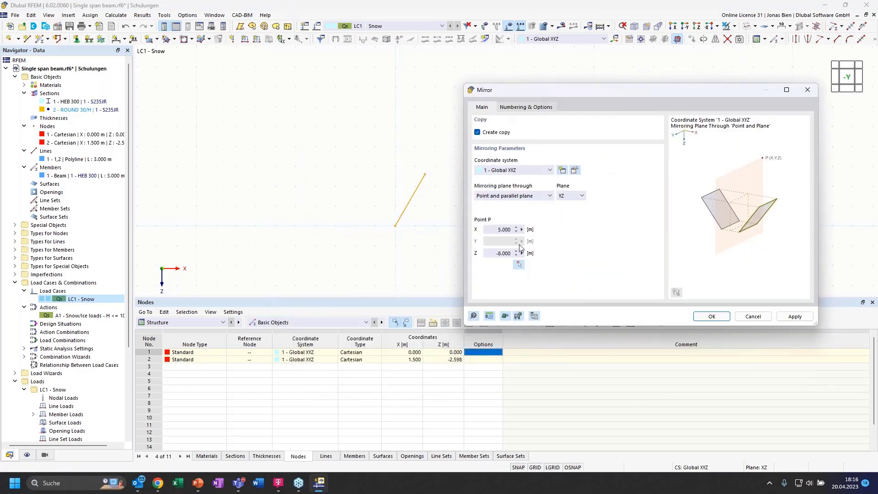
pyautogui.click(519, 264)
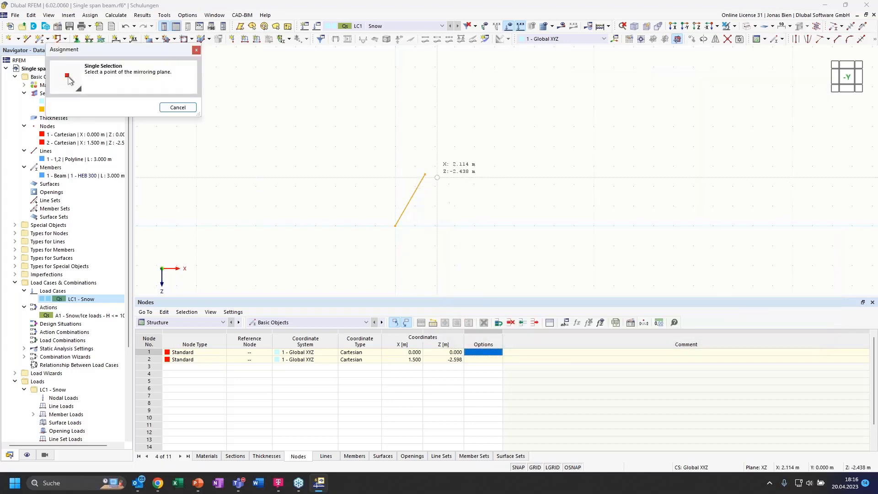
pyautogui.click(425, 174)
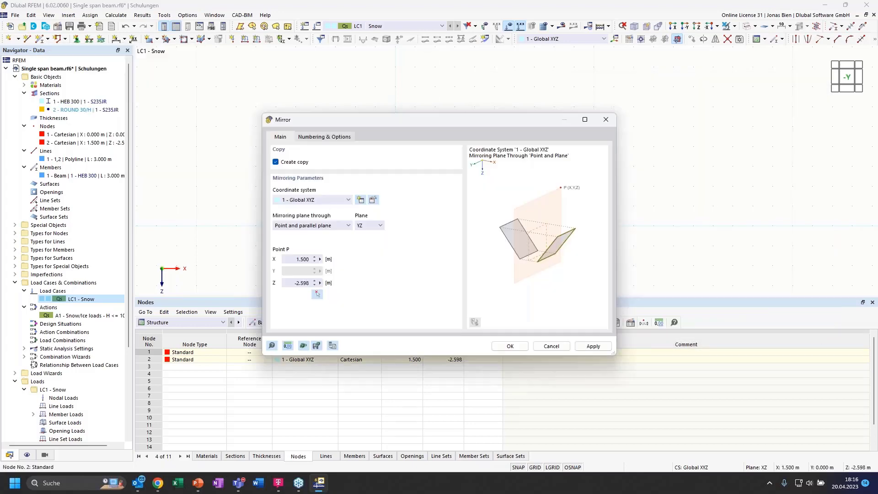
pyautogui.click(511, 346)
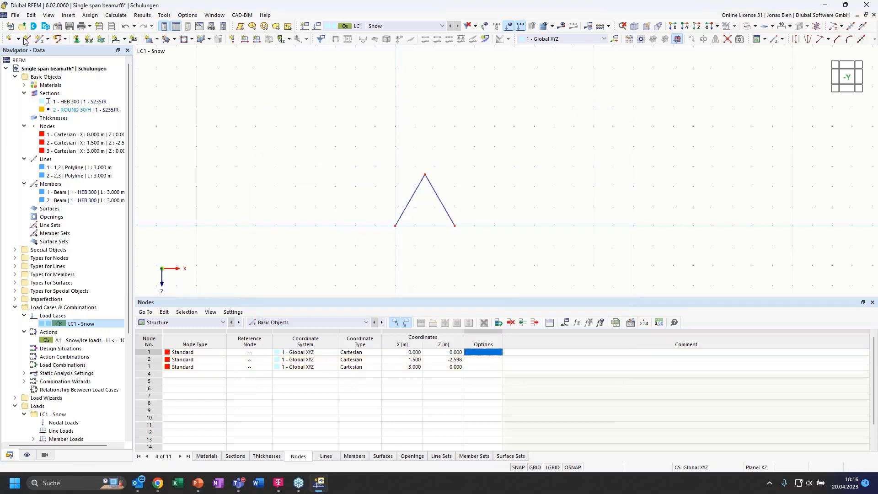
# Add a horizontal HEB 300 beam member between the two lower nodes to close the triangle
pyautogui.click(41, 38)
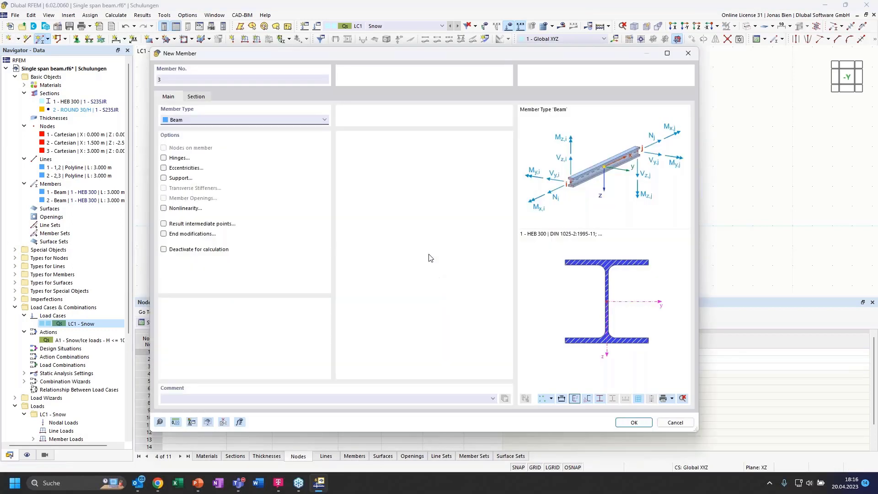
pyautogui.click(630, 422)
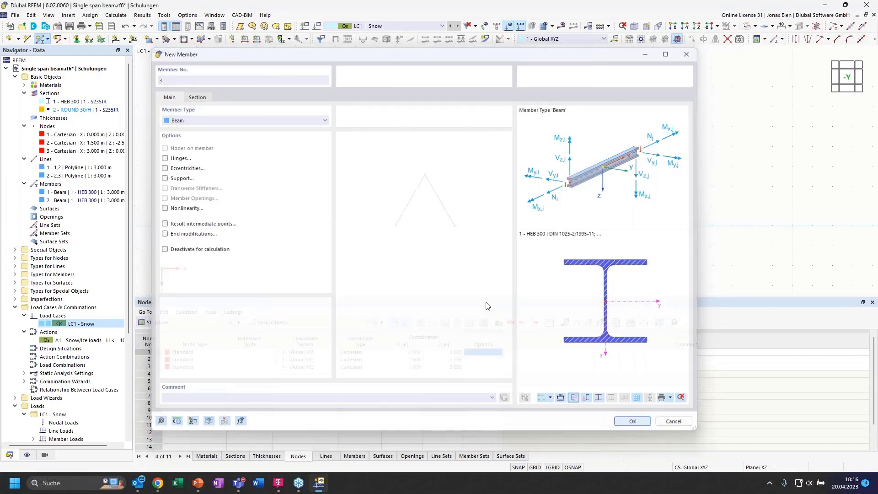
pyautogui.click(455, 226)
pyautogui.click(396, 225)
pyautogui.press('Escape')
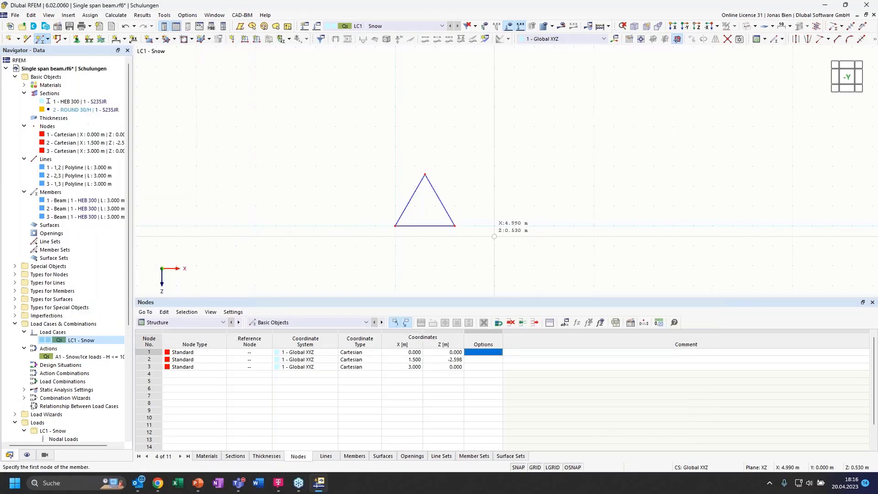
# Copy the whole triangle 3 m along X so the copy starts at its lower node at X = 3 m
pyautogui.moveTo(500, 255); pyautogui.dragTo(378, 155)
pyautogui.scroll(1, 419, 199)
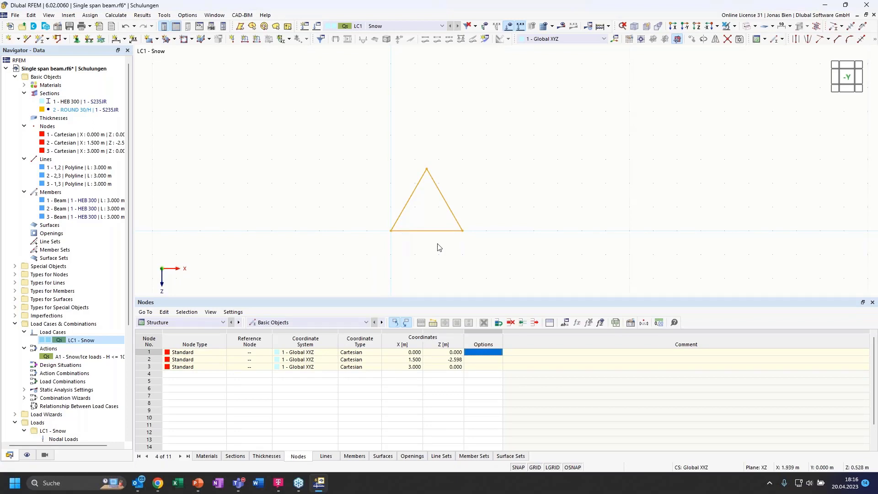
pyautogui.moveTo(502, 255); pyautogui.dragTo(351, 125)
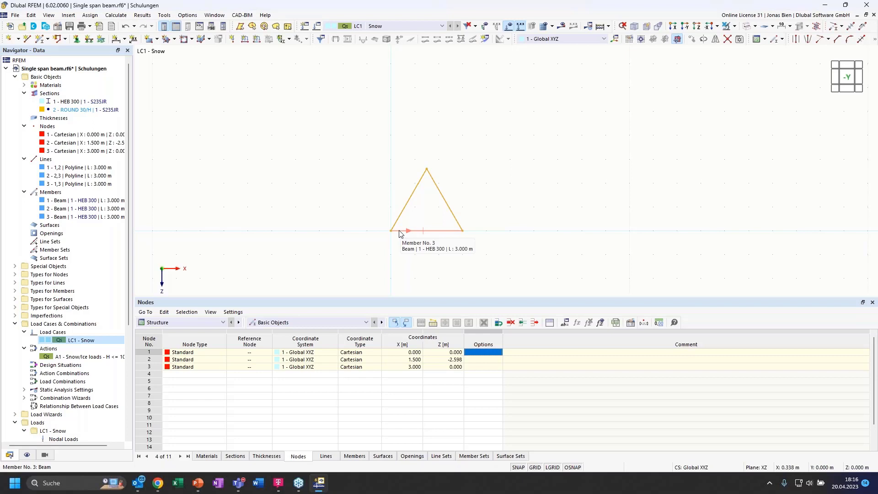
pyautogui.keyDown('ctrl'); pyautogui.moveTo(399, 234); pyautogui.dragTo(464, 235); pyautogui.keyUp('ctrl')
pyautogui.click(578, 267)
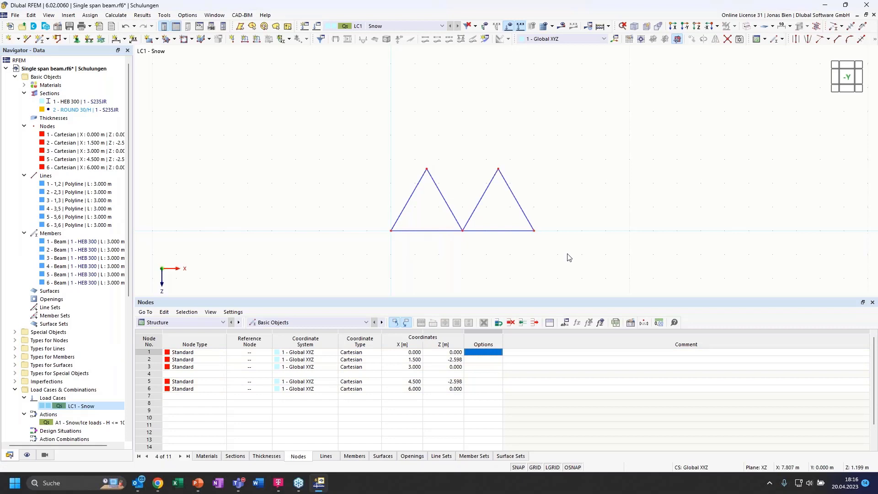
# Copy both triangles 6 m along X from the origin node and delete the surplus fourth triangle
pyautogui.moveTo(581, 258); pyautogui.dragTo(474, 155)
pyautogui.moveTo(591, 249); pyautogui.dragTo(354, 133)
pyautogui.keyDown('ctrl'); pyautogui.moveTo(403, 230); pyautogui.dragTo(536, 234); pyautogui.keyUp('ctrl')
pyautogui.moveTo(749, 257); pyautogui.dragTo(611, 146)
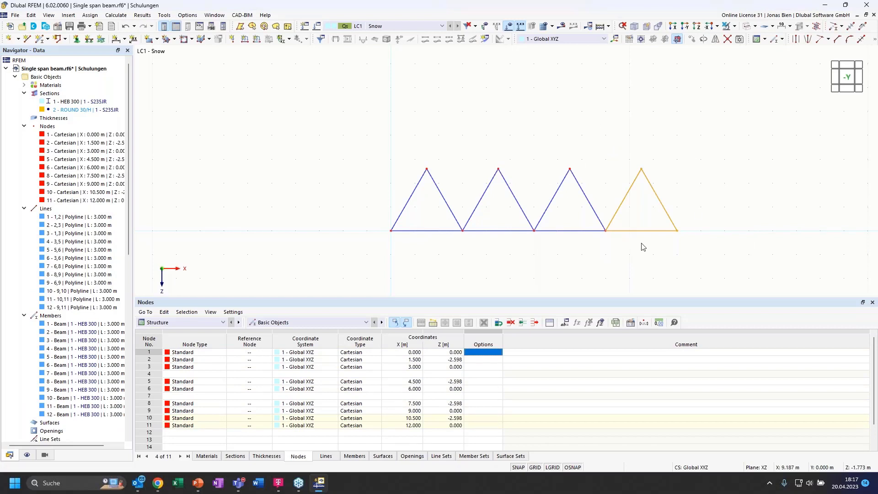
pyautogui.press('Delete')
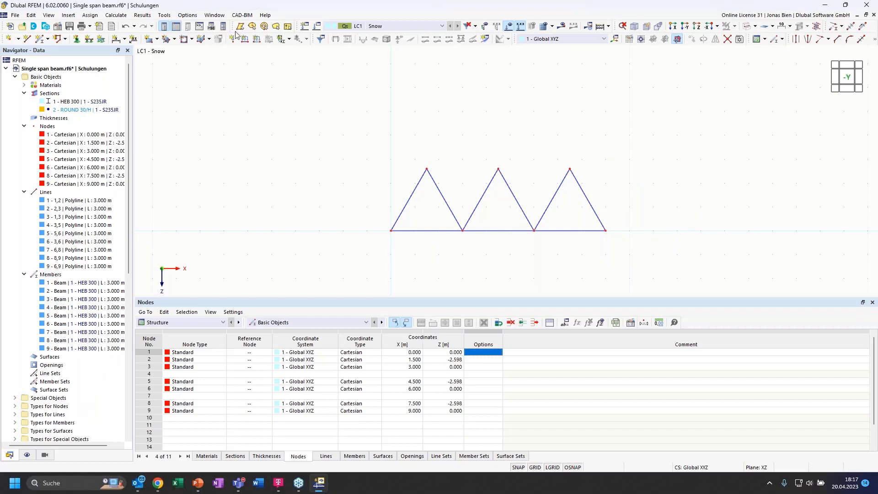
# Add two horizontal HEB 300 beam members connecting the three apex nodes as the truss's top chord
pyautogui.click(40, 38)
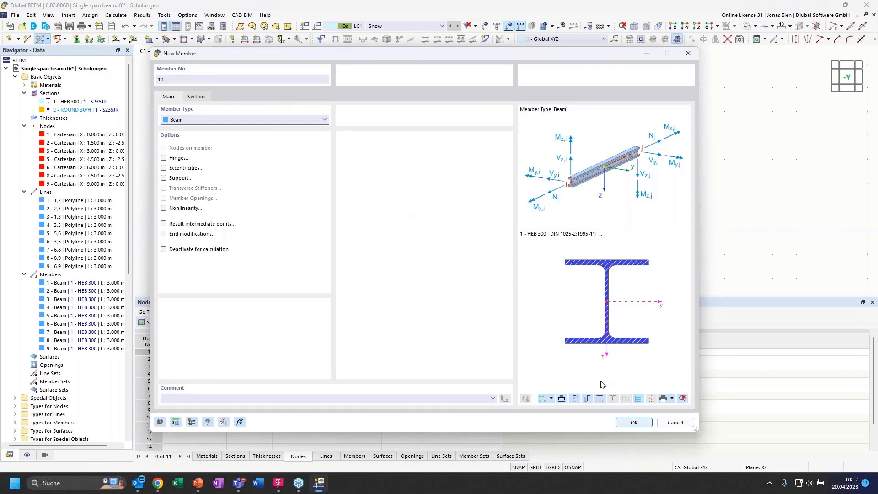
pyautogui.click(631, 423)
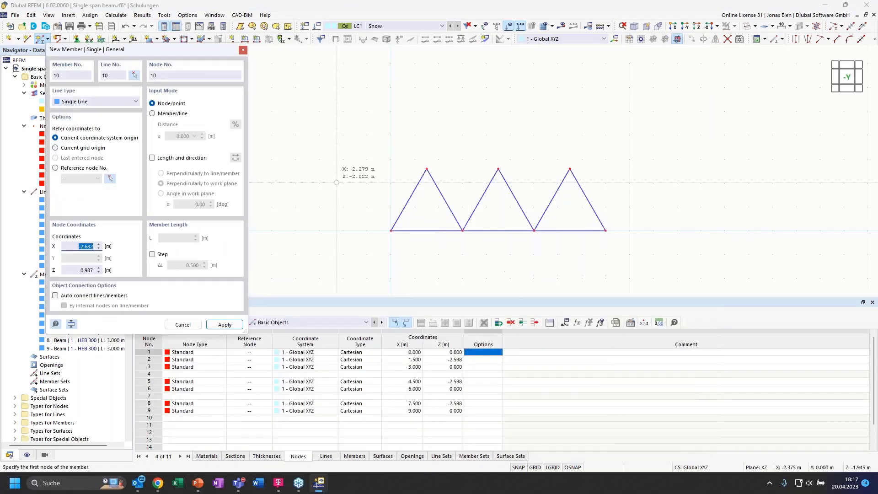
pyautogui.click(499, 169)
pyautogui.press('Return')
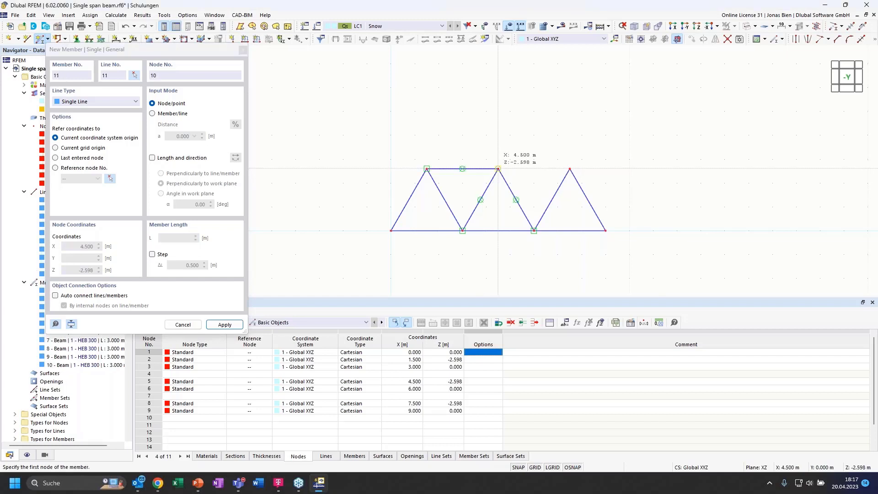
pyautogui.click(569, 169)
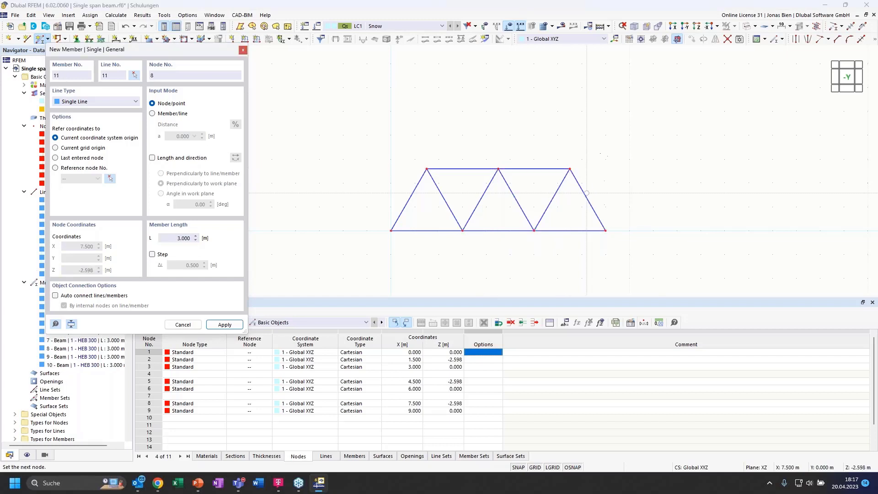
# Add a vertical HEB 300 beam member from the first apex node down to the bottom chord at X = 1.5 m, Z = 0
pyautogui.scroll(1, 544, 191)
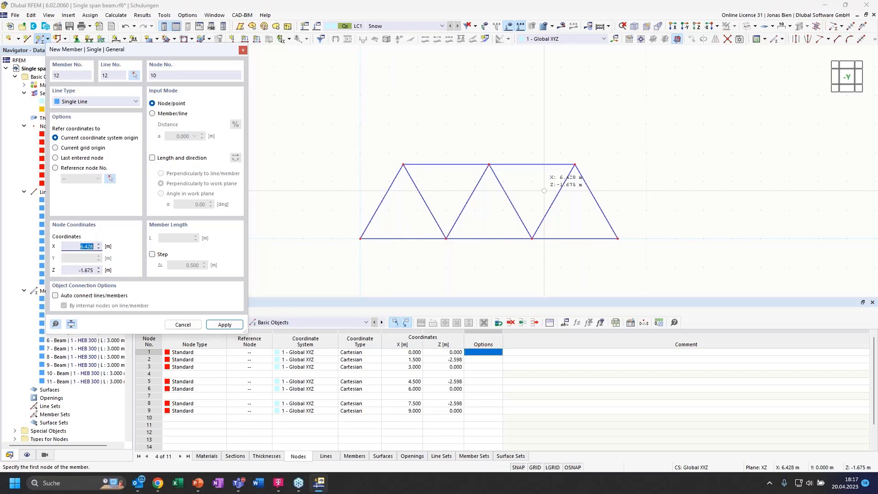
pyautogui.press('Escape')
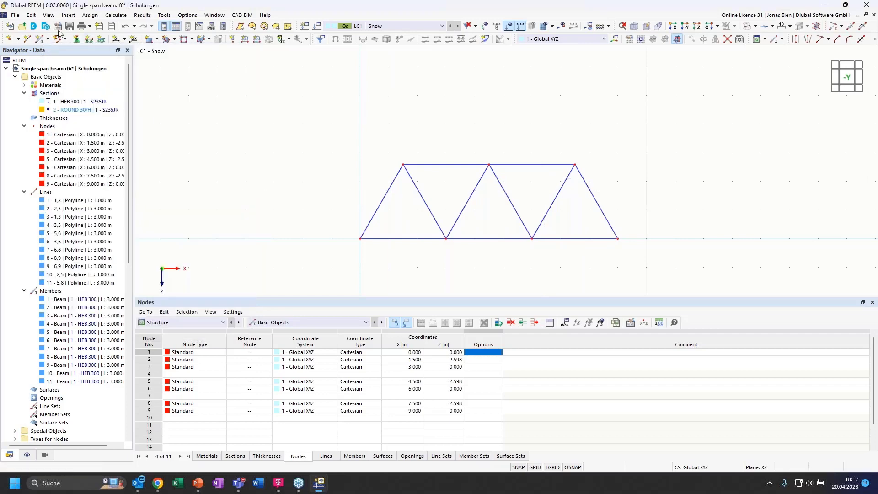
pyautogui.click(40, 39)
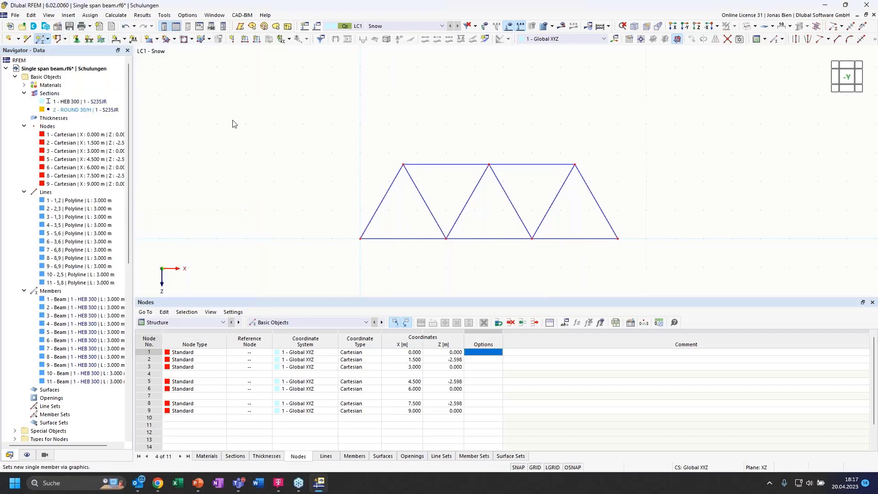
pyautogui.click(196, 96)
pyautogui.click(168, 97)
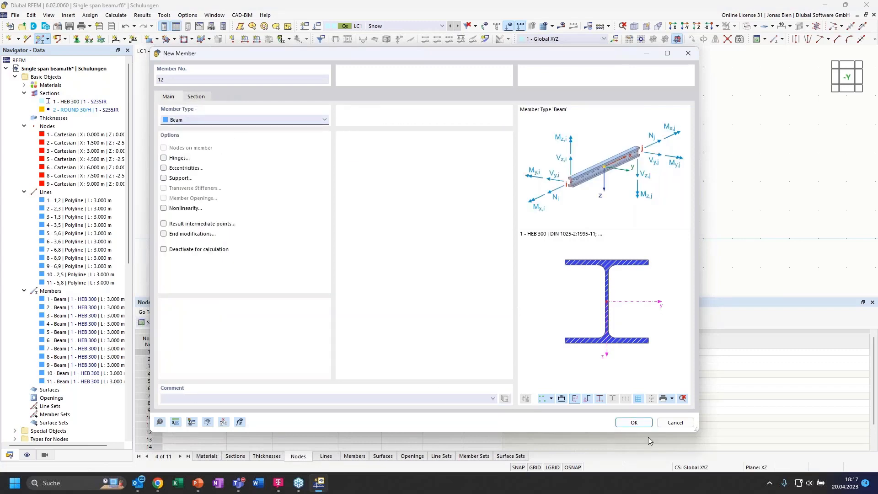
pyautogui.click(634, 422)
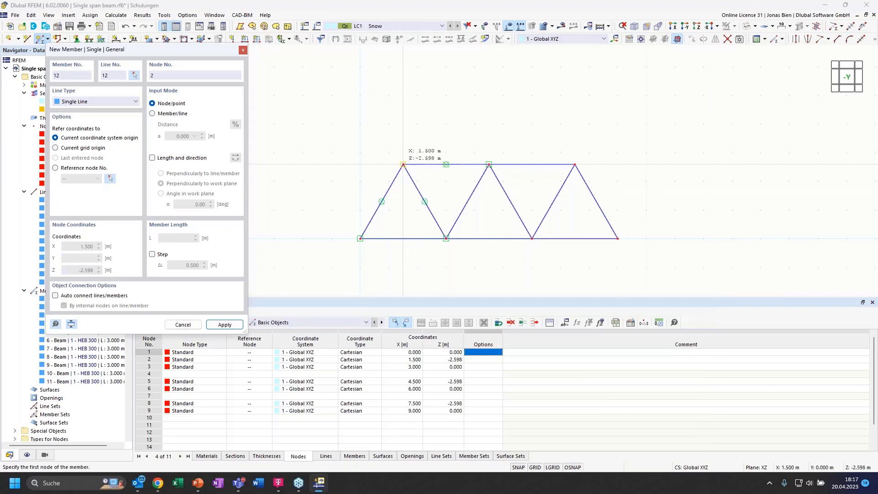
pyautogui.click(403, 164)
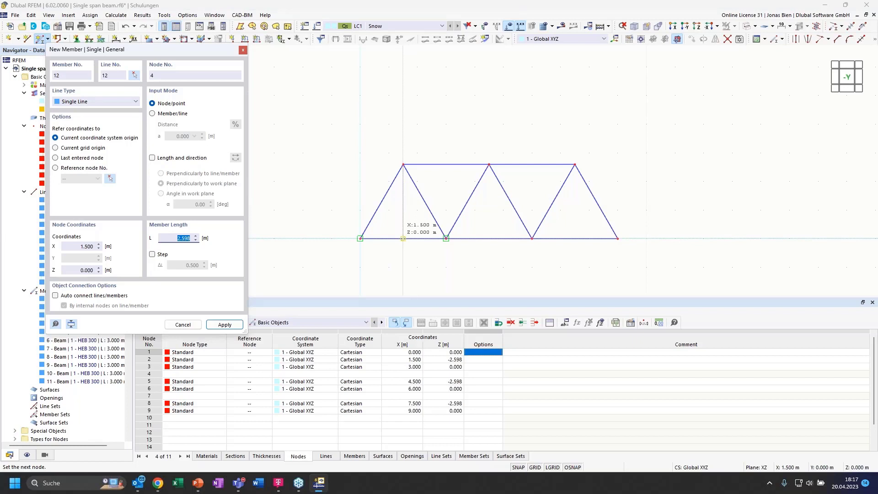
pyautogui.scroll(3, 395, 226)
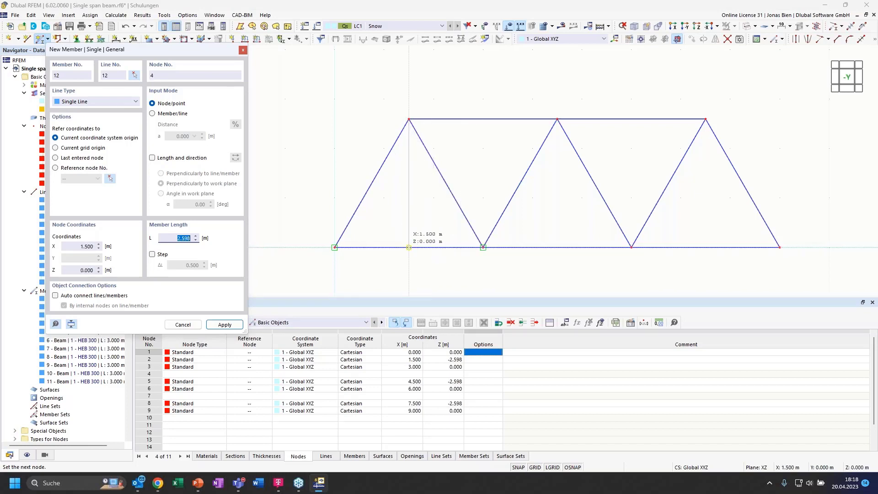
pyautogui.click(409, 247)
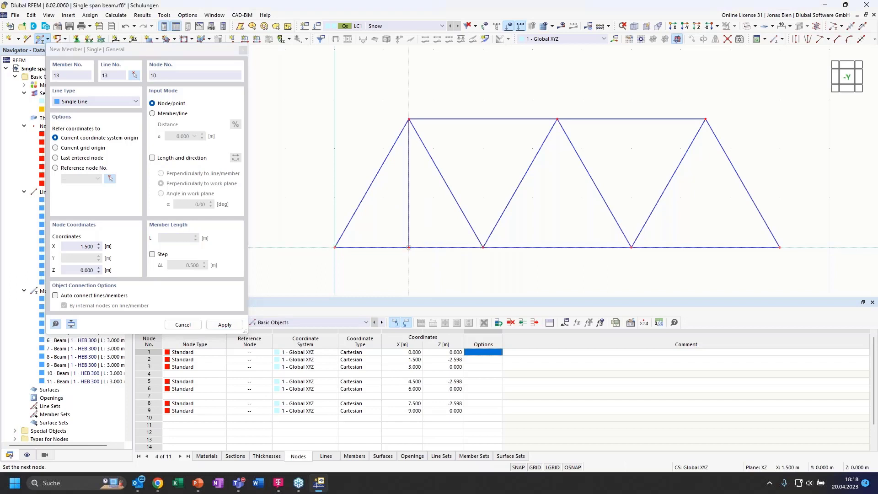
pyautogui.press('Escape')
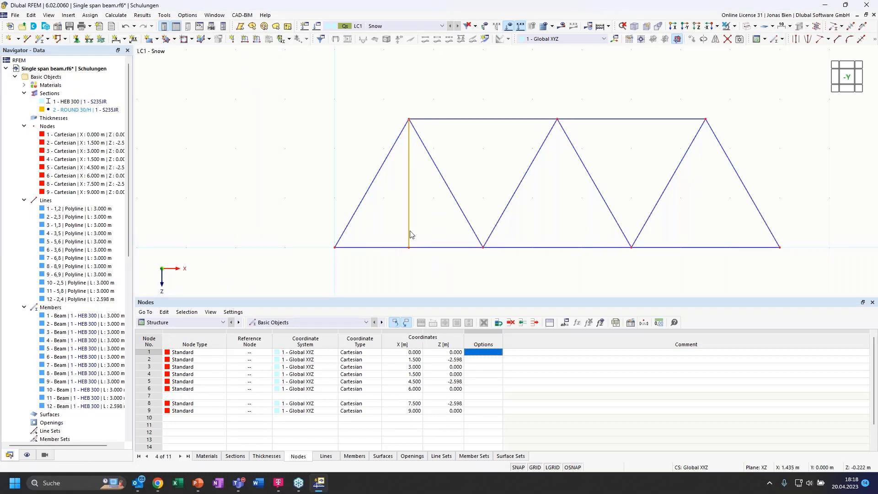
# Copy the vertical member in 4 steps of 1.5 m along X, taking the displacement from its lower node to the adjacent bottom chord node
pyautogui.click(409, 198)
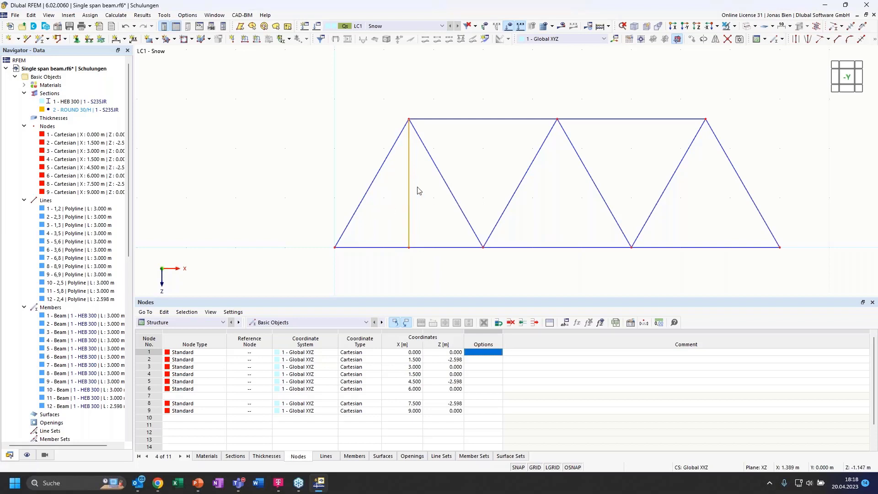
pyautogui.click(691, 39)
pyautogui.click(305, 160)
pyautogui.click(410, 168)
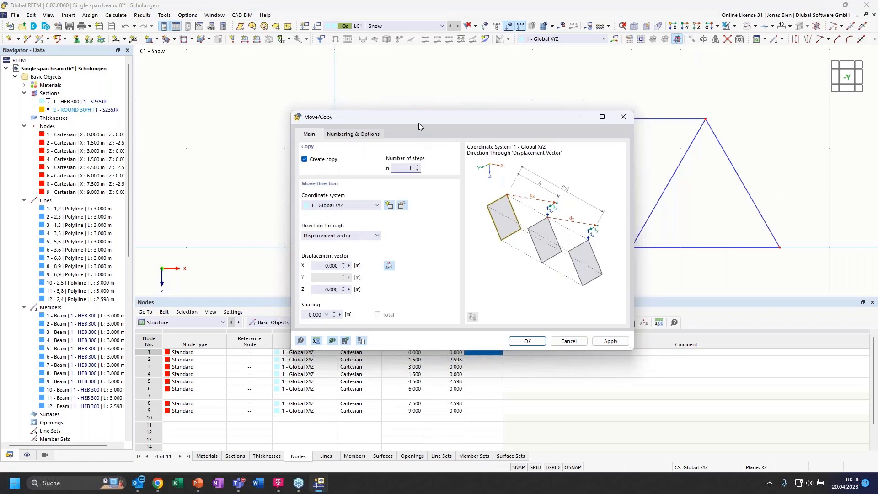
pyautogui.moveTo(418, 122); pyautogui.dragTo(166, 84)
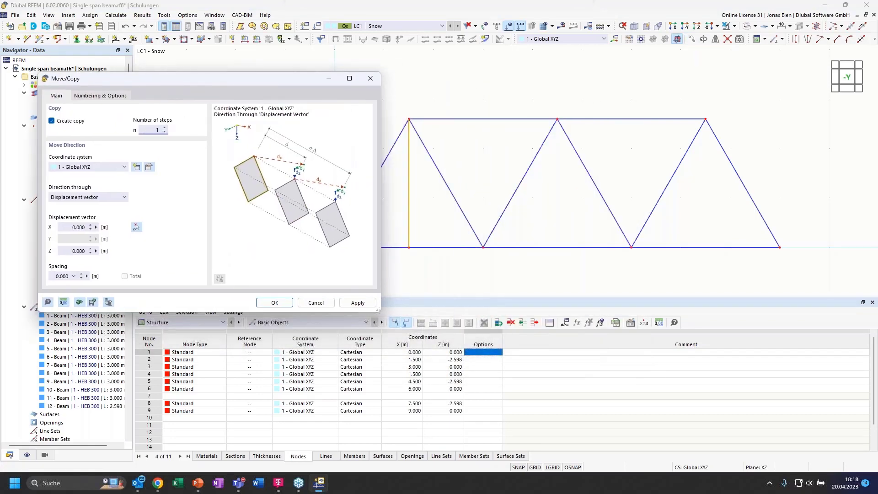
pyautogui.doubleClick(157, 130)
pyautogui.write('4')
pyautogui.click(137, 228)
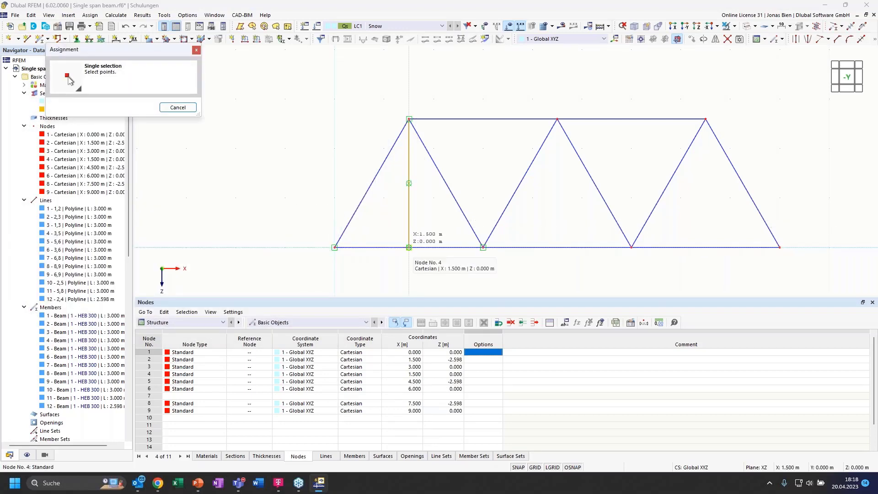
pyautogui.click(409, 248)
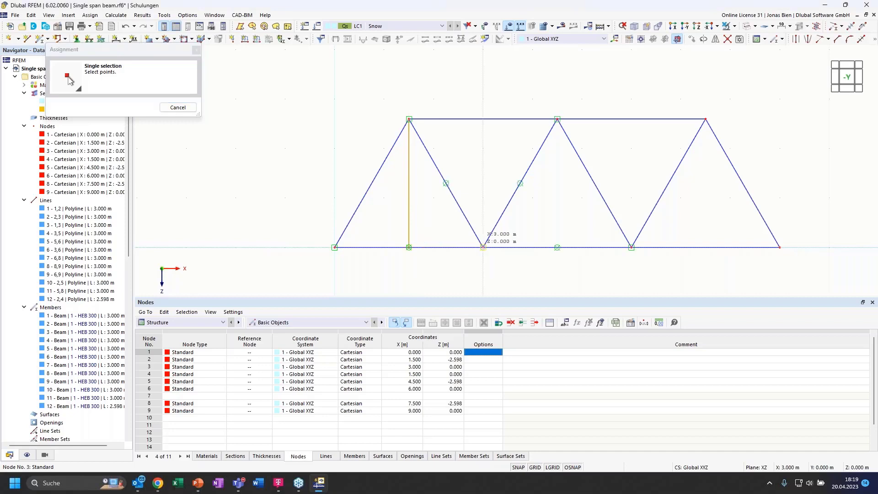
pyautogui.click(483, 248)
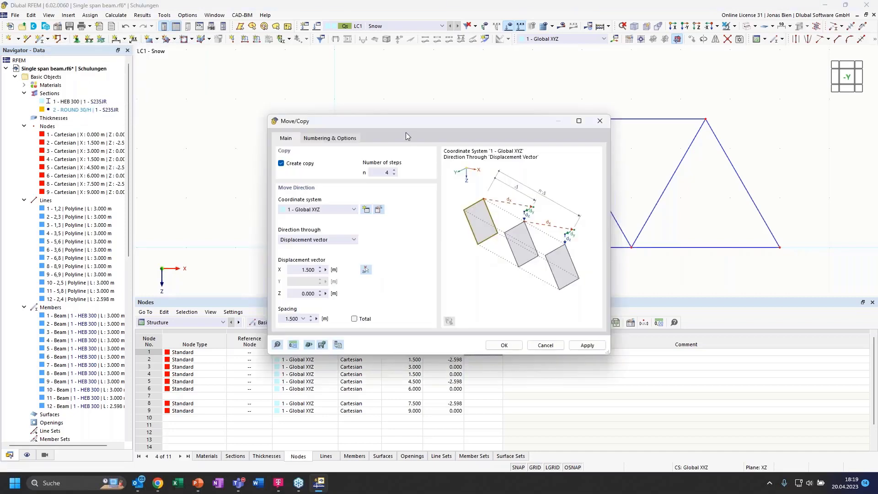
pyautogui.moveTo(332, 119); pyautogui.dragTo(198, 110)
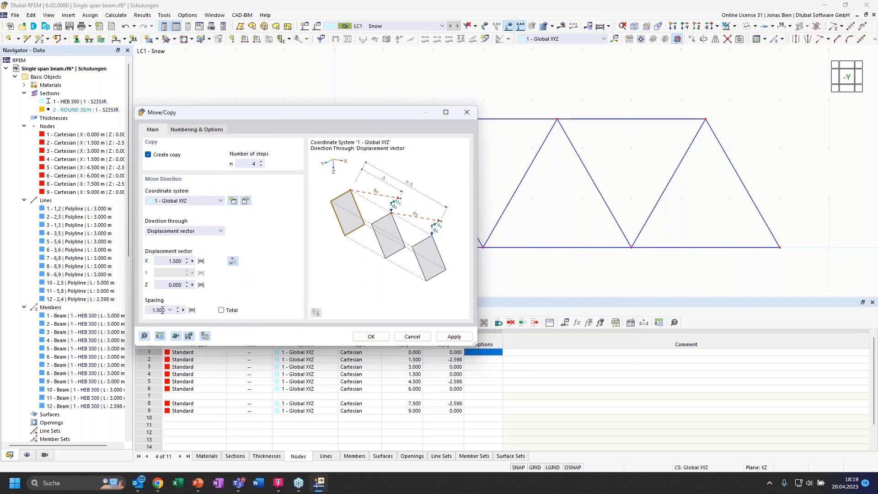
pyautogui.click(368, 337)
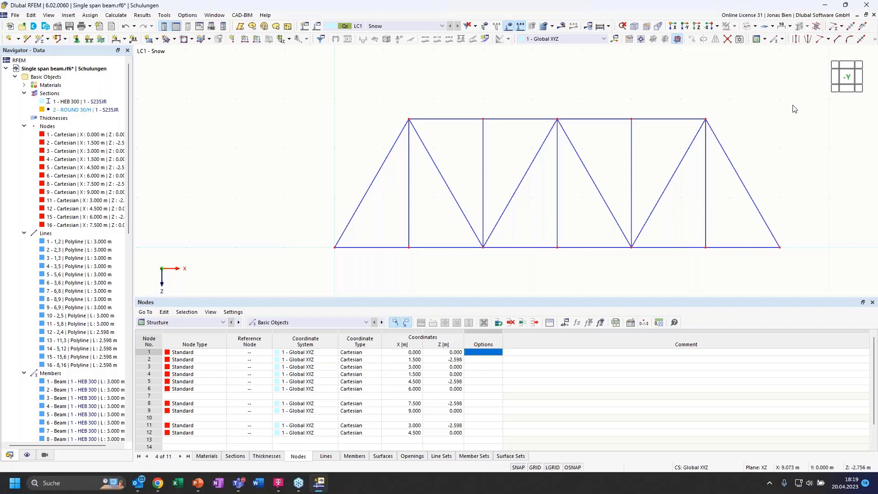
# Select the whole truss and set the member type of all its members to Truss (only N)
pyautogui.moveTo(793, 105); pyautogui.dragTo(344, 222)
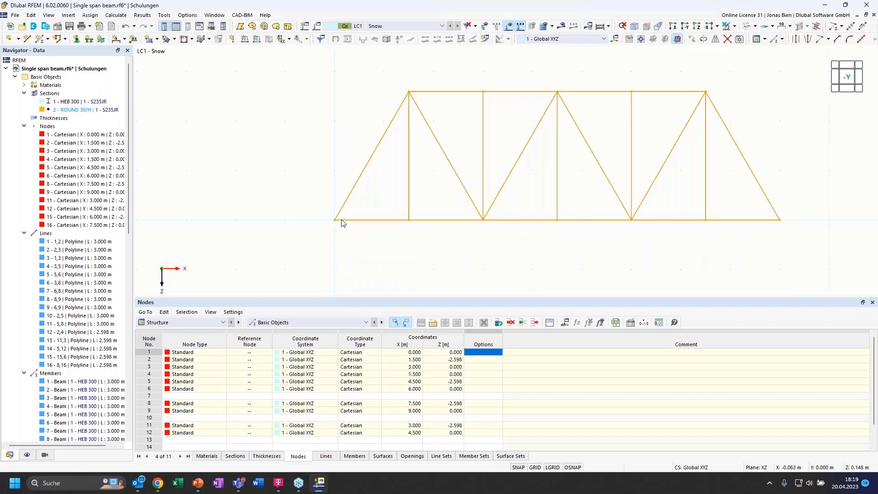
pyautogui.rightClick(345, 221)
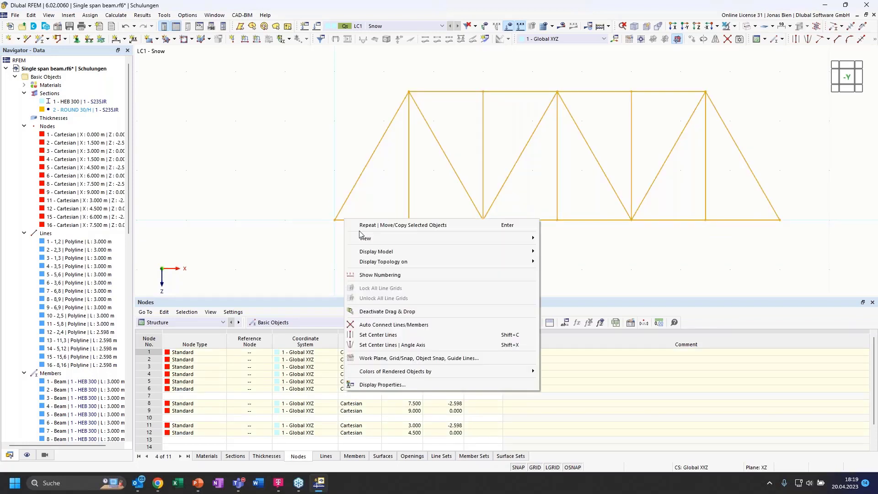
pyautogui.rightClick(354, 185)
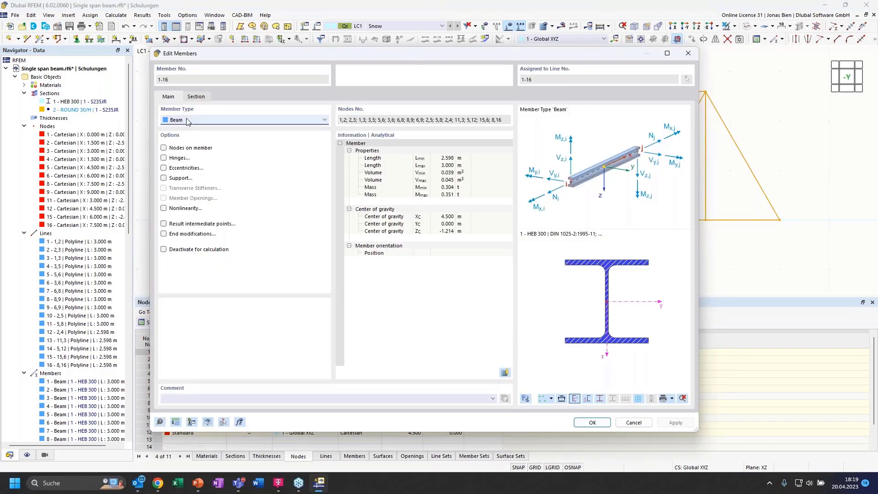
pyautogui.click(188, 121)
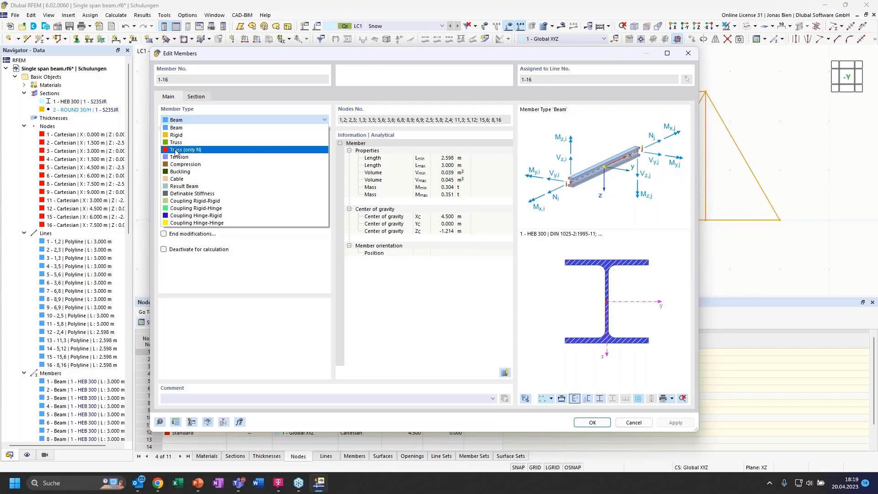
pyautogui.click(202, 151)
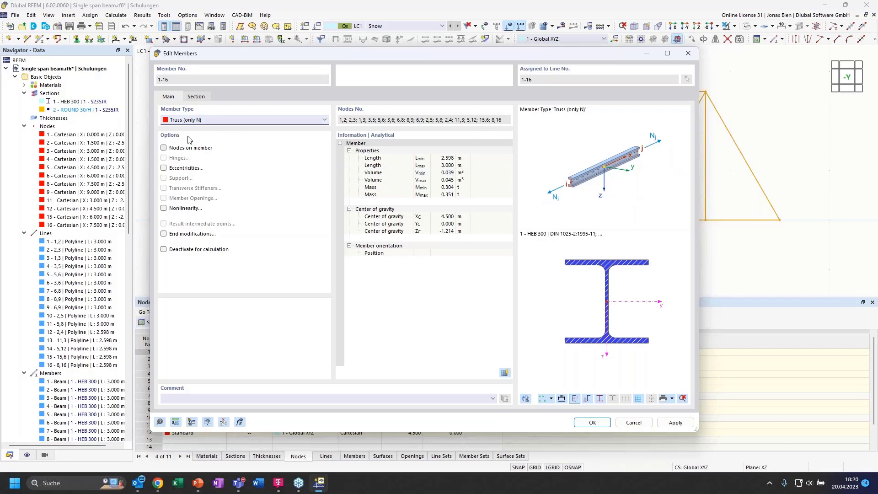
pyautogui.click(195, 121)
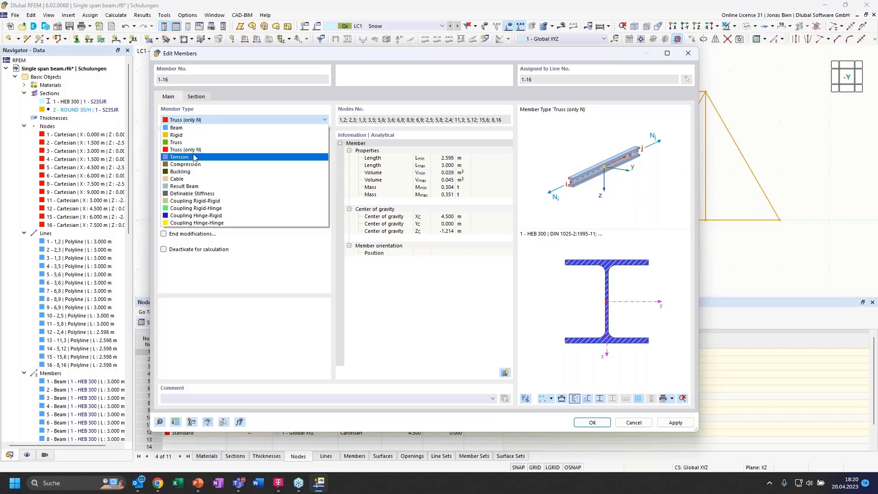
pyautogui.click(194, 150)
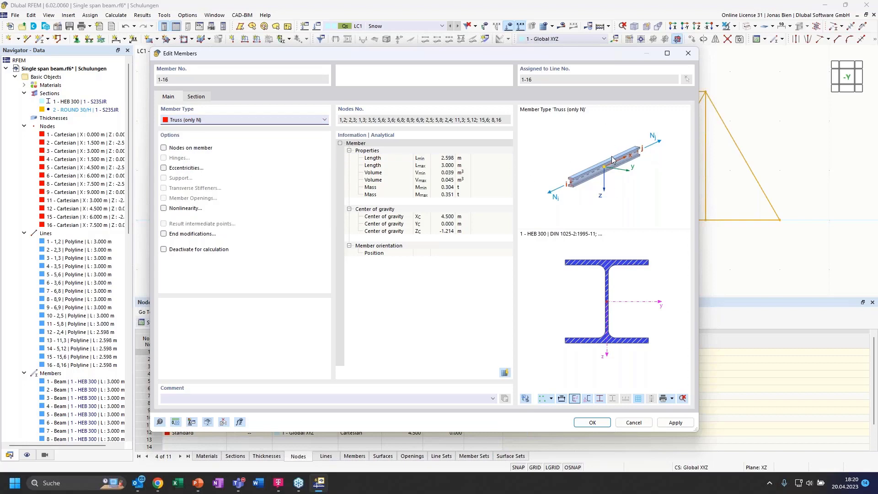
# Open the online manual page on members in the browser and examine the descriptions of the Truss and Truss (only N) member types
pyautogui.click(160, 422)
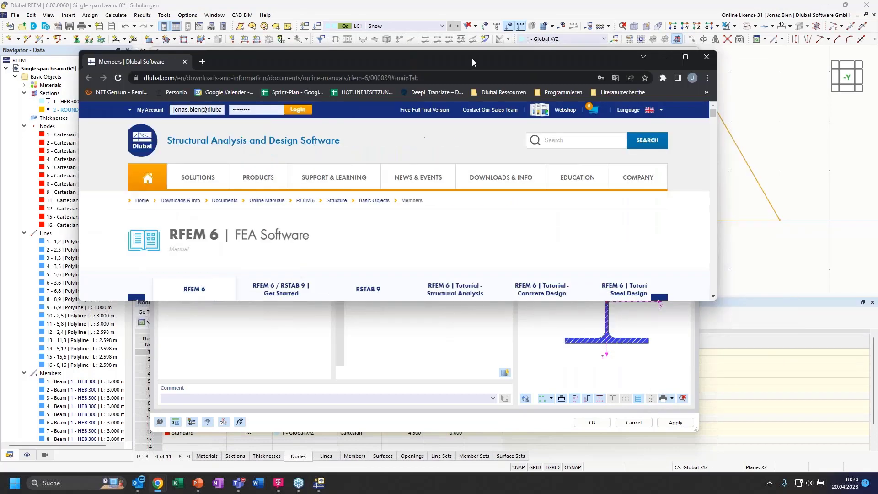
pyautogui.doubleClick(472, 59)
pyautogui.scroll(-9, 446, 319)
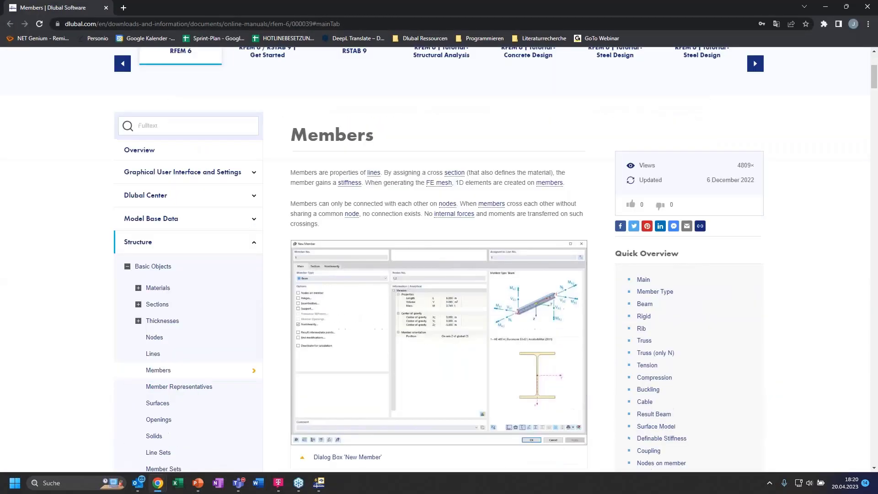
pyautogui.scroll(10, 446, 319)
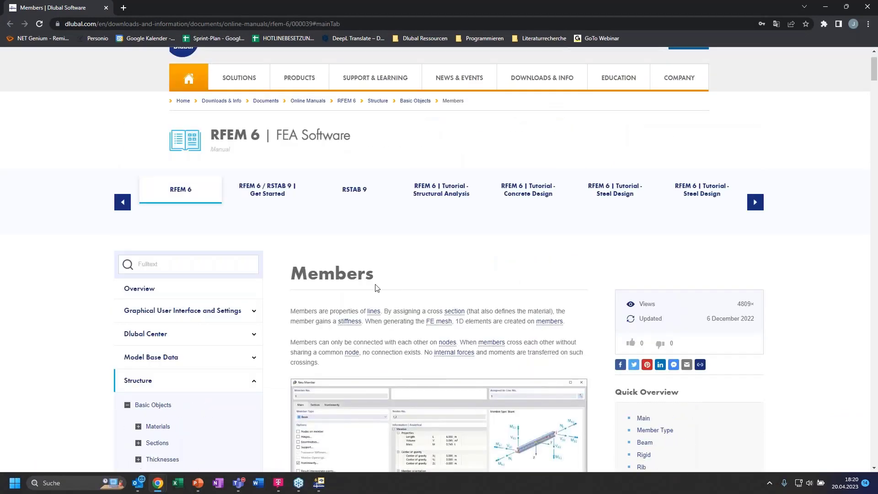
pyautogui.scroll(-2, 372, 281)
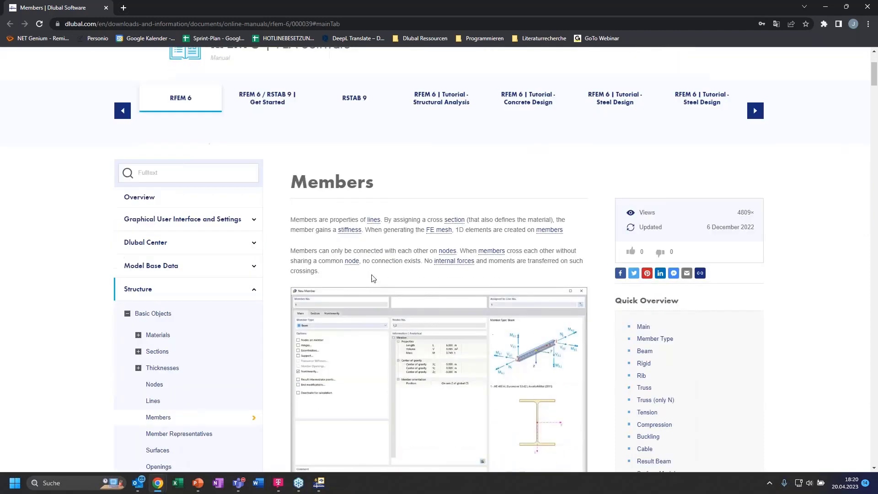
pyautogui.scroll(-2, 369, 277)
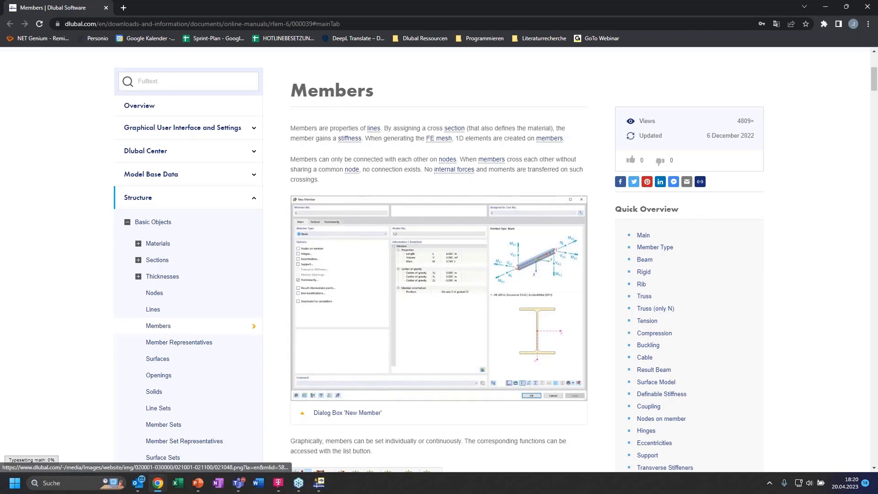
pyautogui.scroll(-3, 401, 213)
pyautogui.scroll(-20, 402, 213)
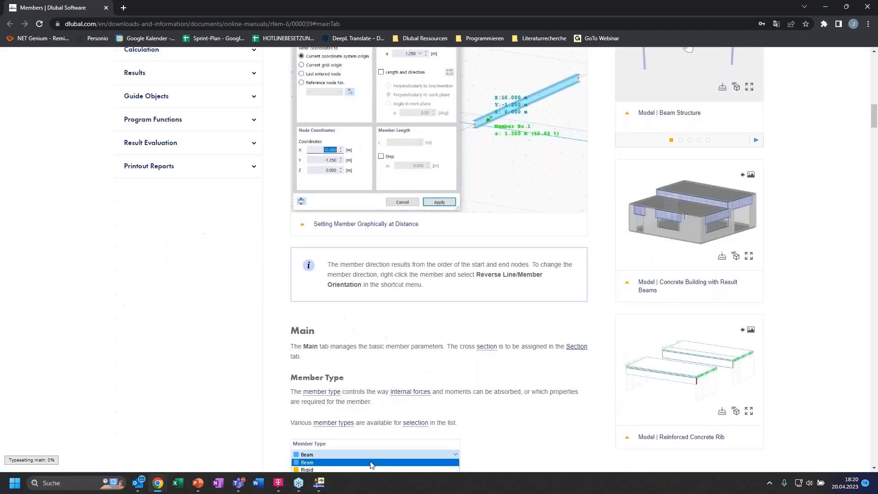
pyautogui.scroll(-6, 371, 127)
pyautogui.scroll(8, 316, 189)
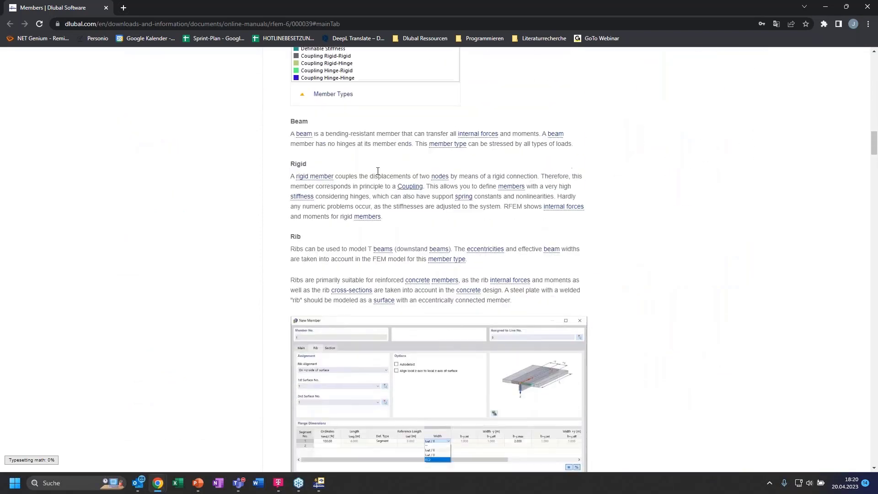
pyautogui.scroll(2, 319, 187)
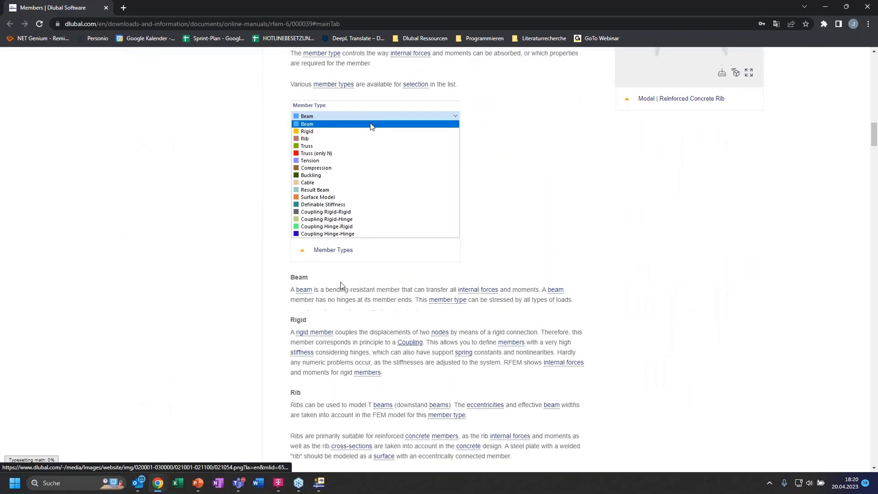
pyautogui.scroll(-1, 346, 284)
pyautogui.scroll(-10, 345, 296)
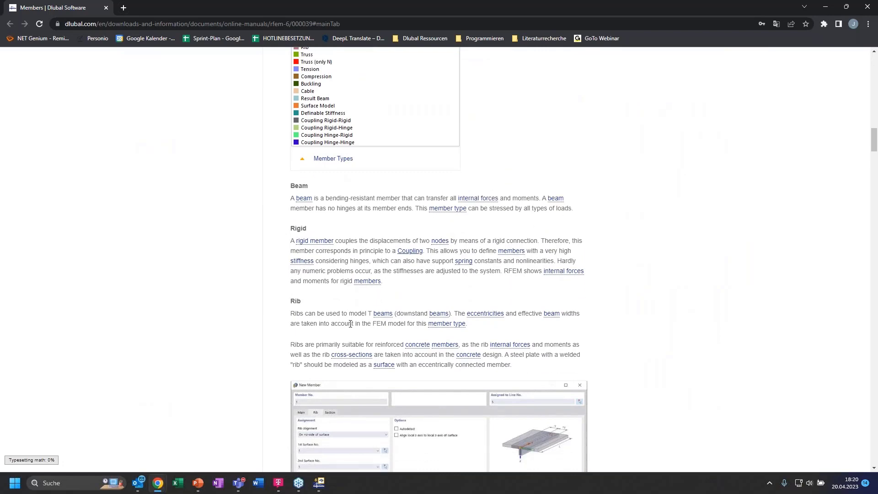
pyautogui.scroll(-6, 345, 330)
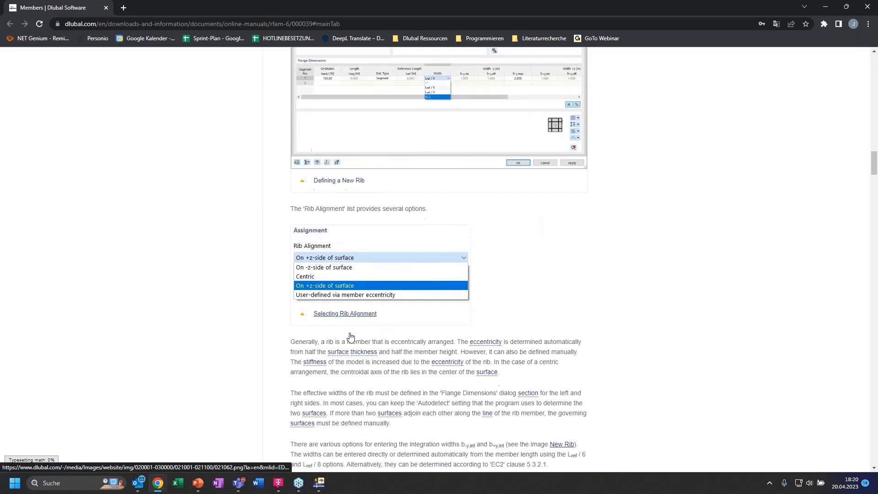
pyautogui.scroll(-3, 345, 328)
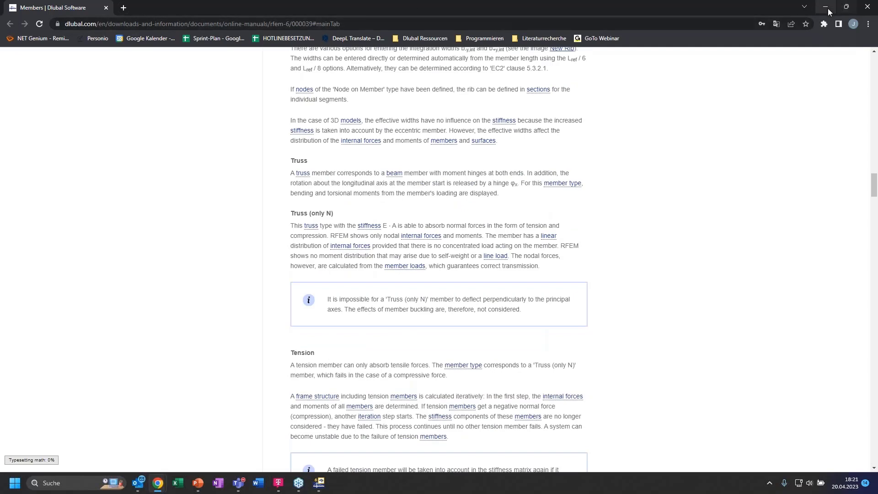
# Return to RFEM and confirm the Truss (only N) type for all truss members
pyautogui.click(826, 7)
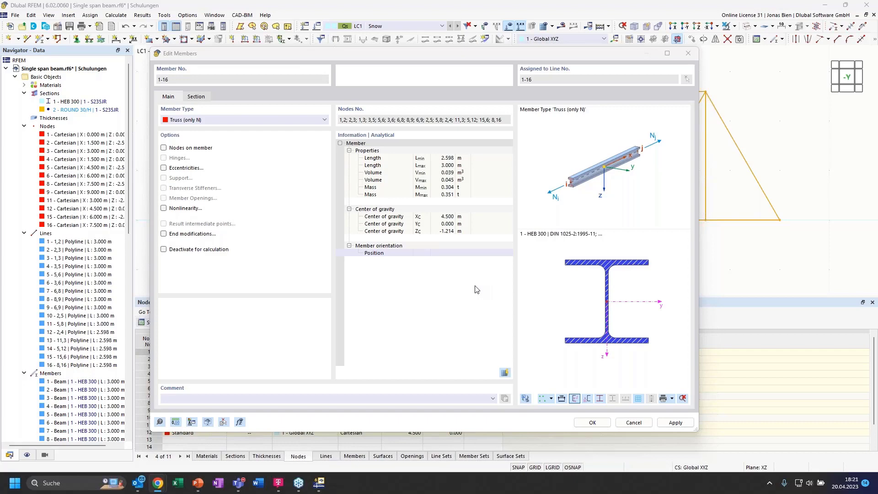
pyautogui.click(591, 422)
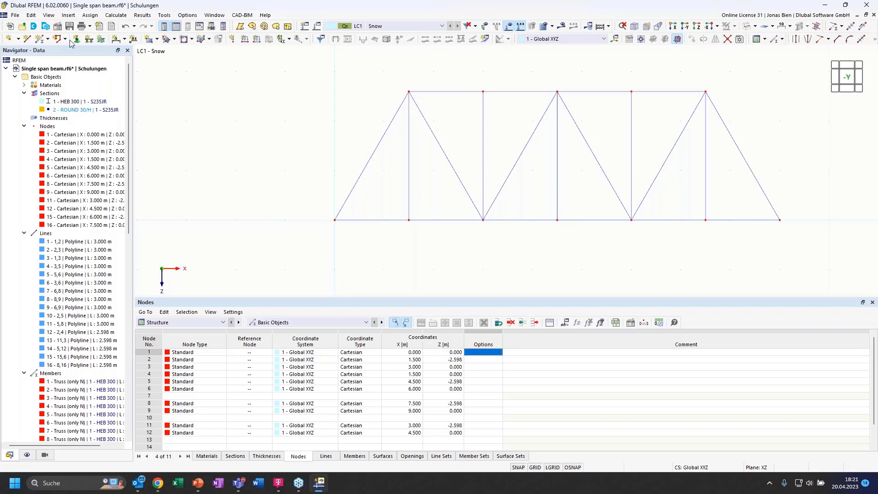
# Assign a Hinged nodal support to the bottom chord node at X = 0, Z = 0
pyautogui.doubleClick(335, 221)
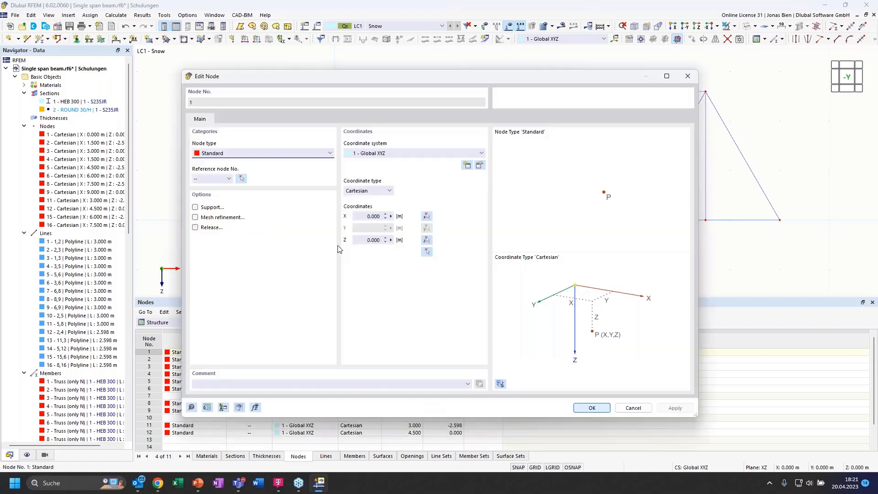
pyautogui.click(195, 207)
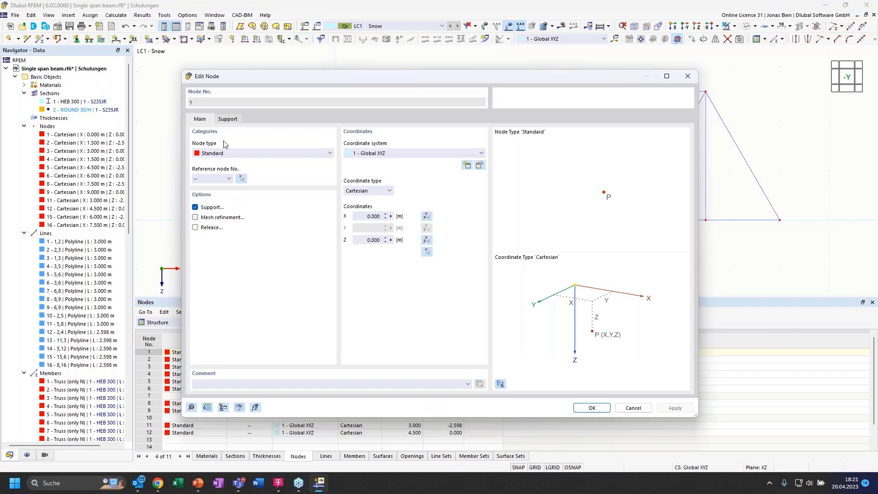
pyautogui.click(228, 119)
pyautogui.click(269, 157)
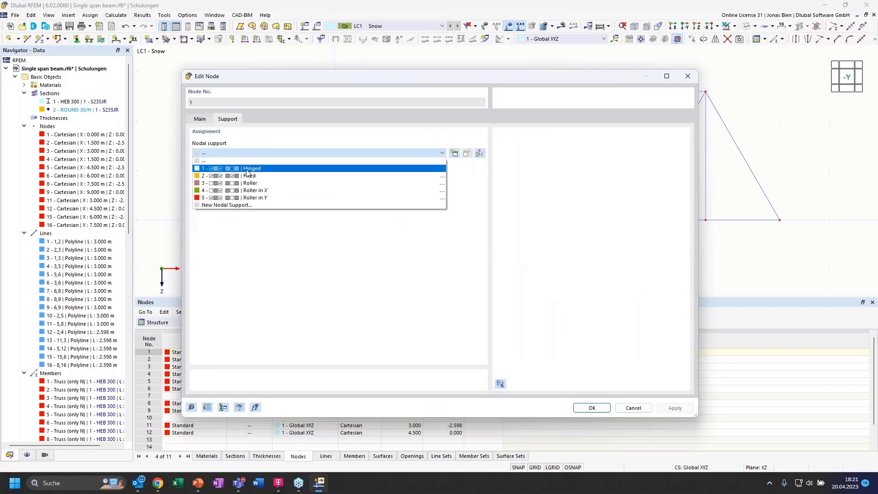
pyautogui.click(249, 168)
pyautogui.click(592, 408)
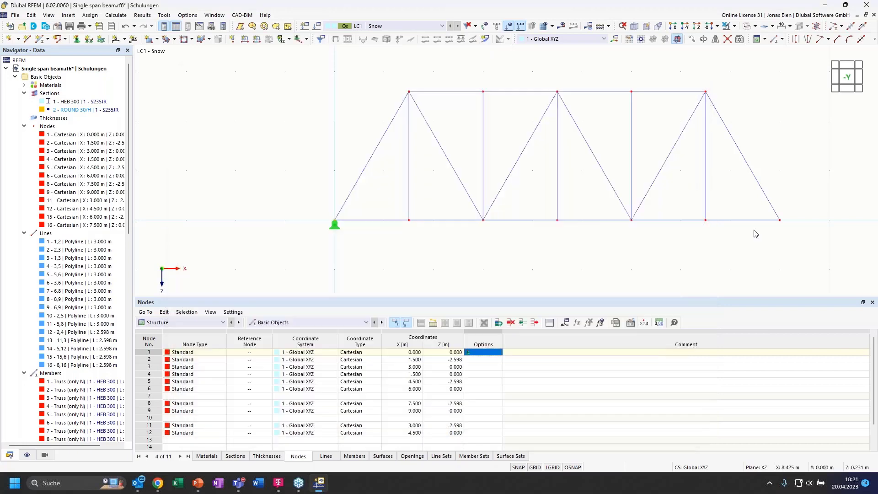
# Assign a Roller in X' nodal support to the bottom chord end node at X = 9 m, Z = 0
pyautogui.doubleClick(782, 222)
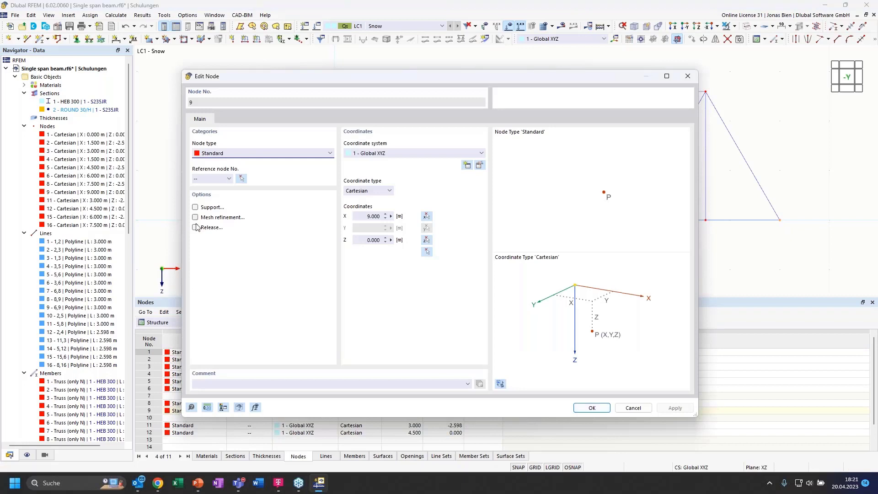
pyautogui.click(196, 207)
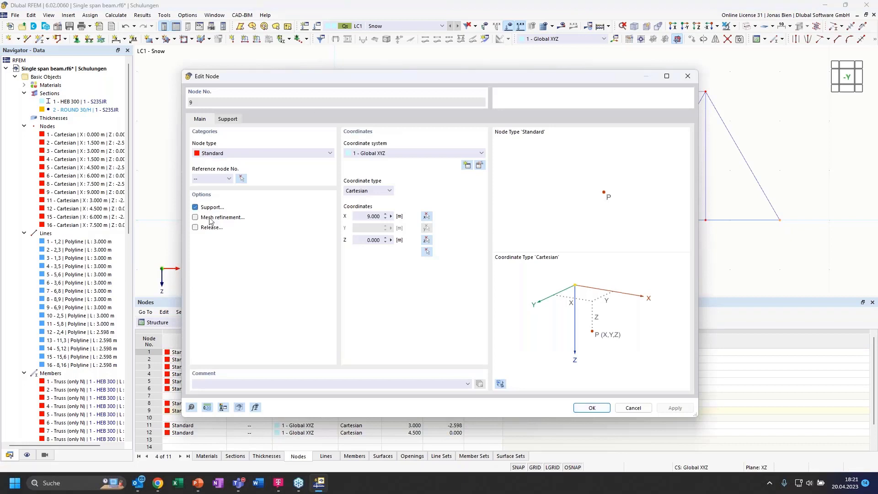
pyautogui.click(228, 119)
pyautogui.click(252, 154)
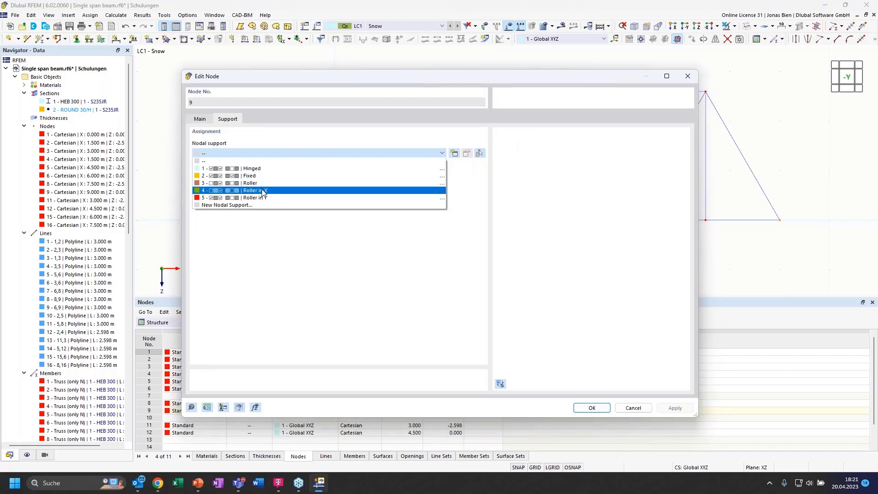
pyautogui.click(269, 194)
pyautogui.click(593, 408)
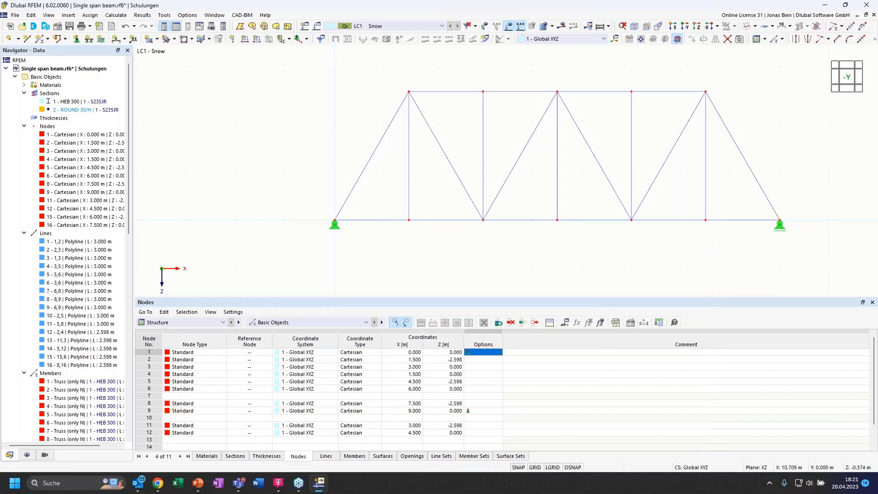
# Switch the truss display from lines to solid member sections
pyautogui.moveTo(596, 68); pyautogui.dragTo(574, 94, button='middle')
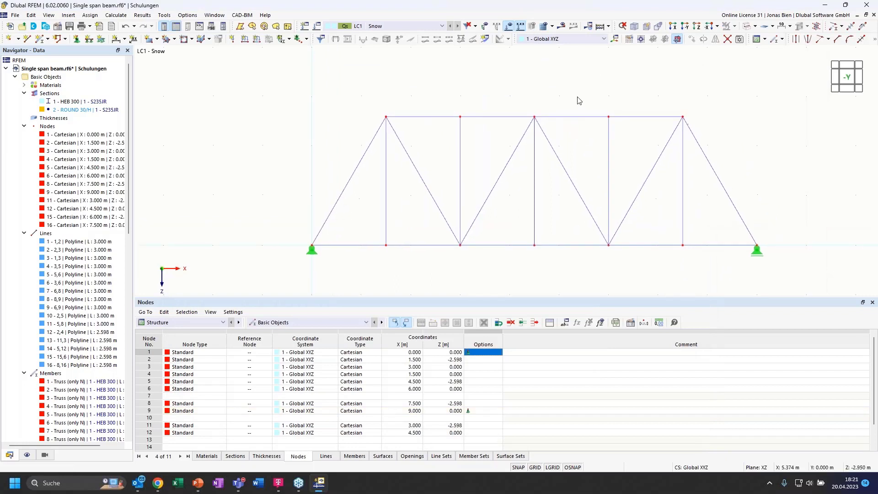
pyautogui.click(748, 26)
pyautogui.moveTo(728, 87); pyautogui.dragTo(714, 108, button='middle')
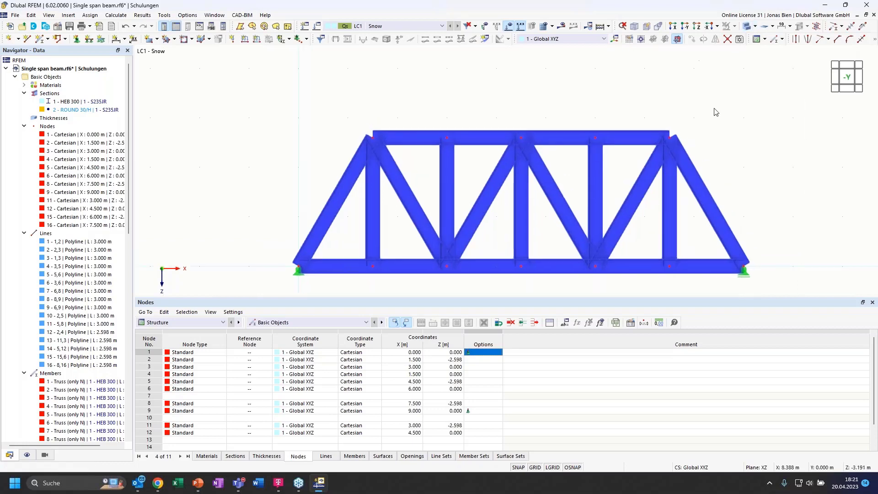
# Apply a 10 kN nodal force in Z to the apex nodes at X = 1.5 m and X = 4.5 m in the snow load case
pyautogui.click(236, 41)
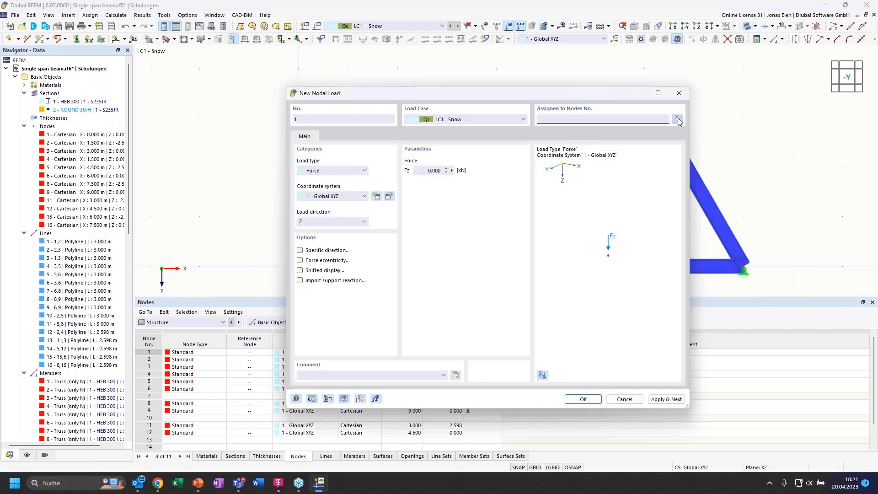
pyautogui.click(670, 122)
pyautogui.click(364, 131)
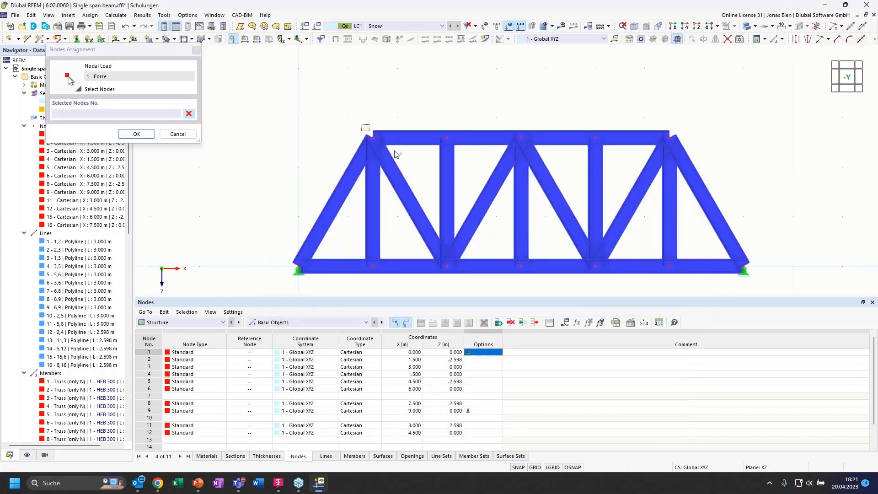
pyautogui.moveTo(495, 119); pyautogui.dragTo(535, 147)
pyautogui.click(136, 133)
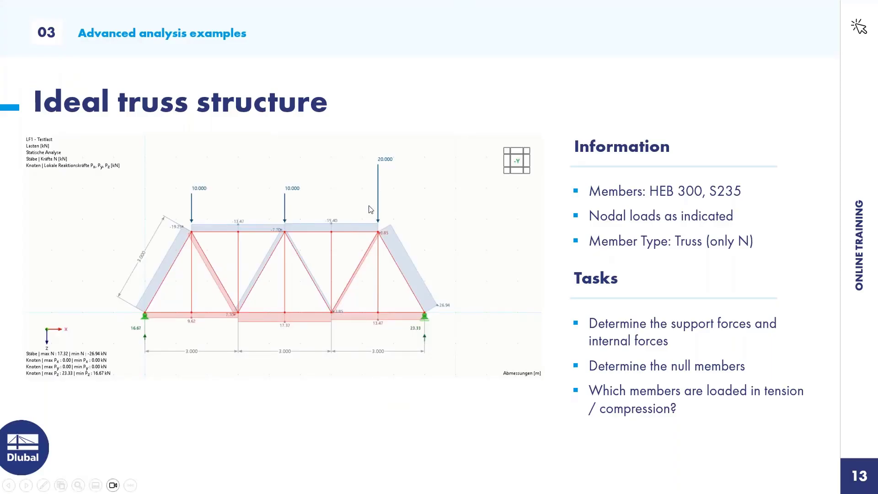
pyautogui.hotkey('alt', 'Tab')
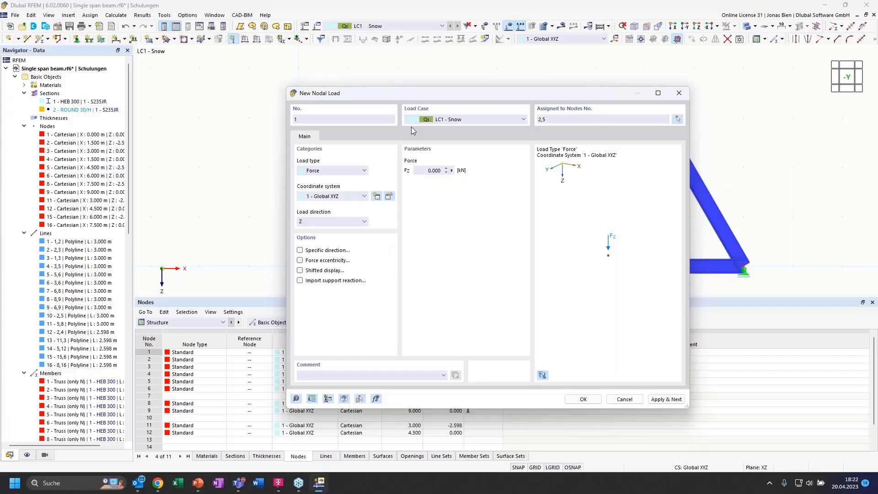
pyautogui.click(429, 170)
pyautogui.write('1')
pyautogui.click(596, 402)
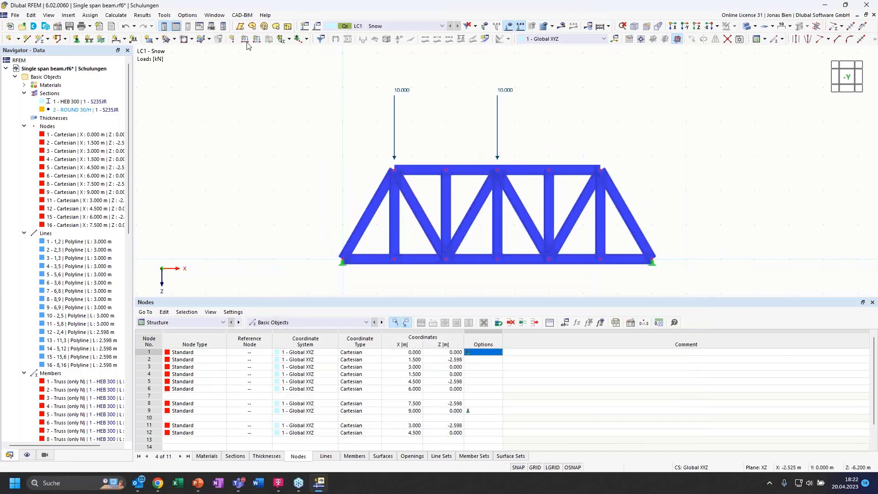
# Apply a 20 kN nodal force in Z to the last apex node at X = 7.5 m in the snow load case
pyautogui.click(233, 39)
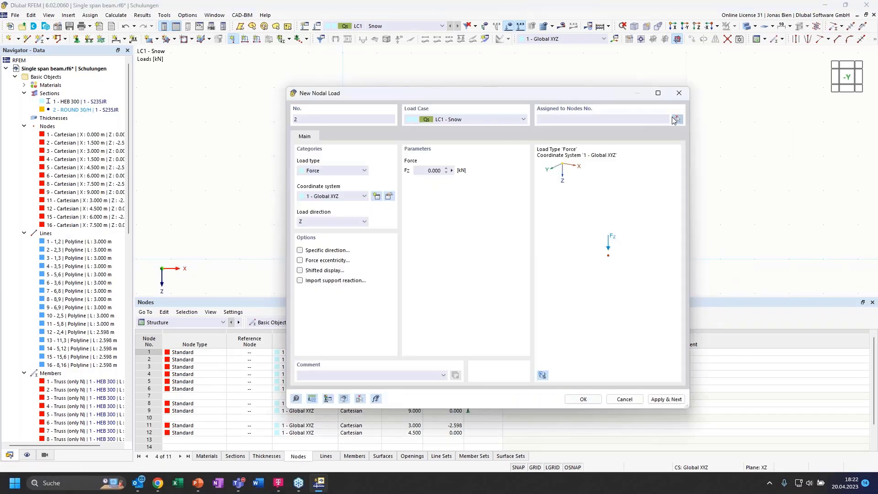
pyautogui.click(675, 118)
pyautogui.click(600, 170)
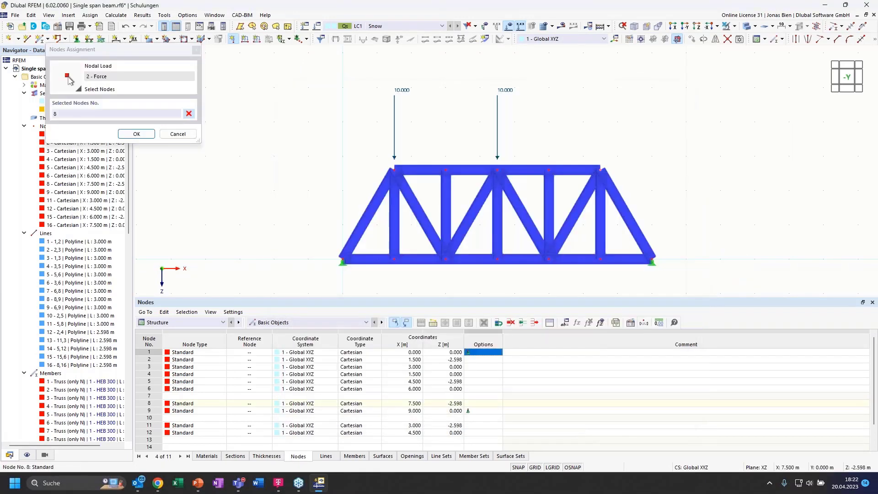
pyautogui.click(139, 133)
pyautogui.click(429, 171)
pyautogui.click(583, 399)
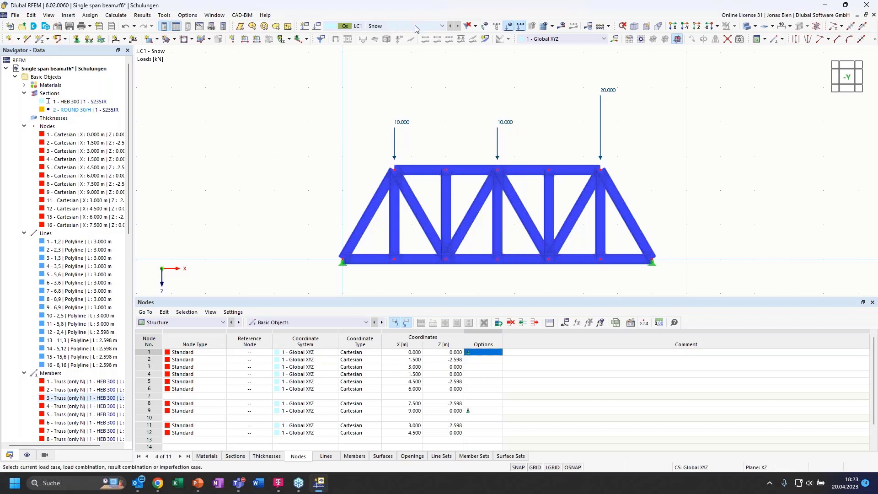
# Calculate the snow load case and display the member normal forces and support reactions on the wireframe truss
pyautogui.click(562, 25)
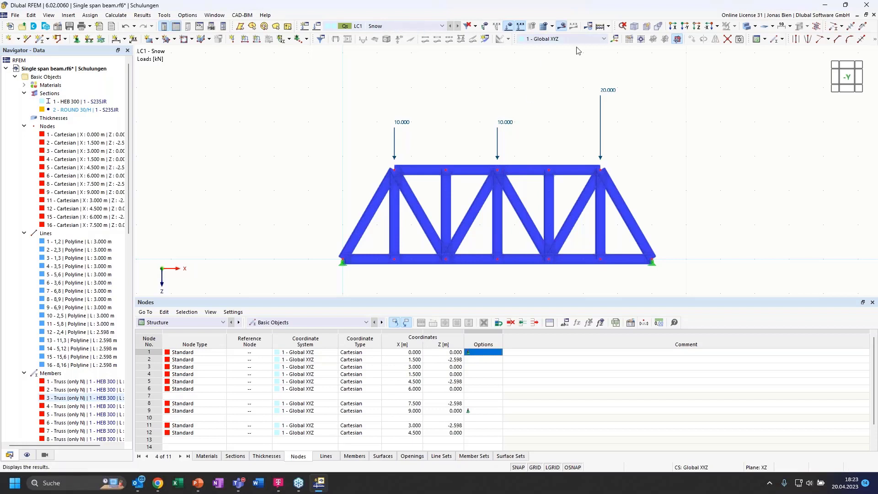
pyautogui.click(477, 279)
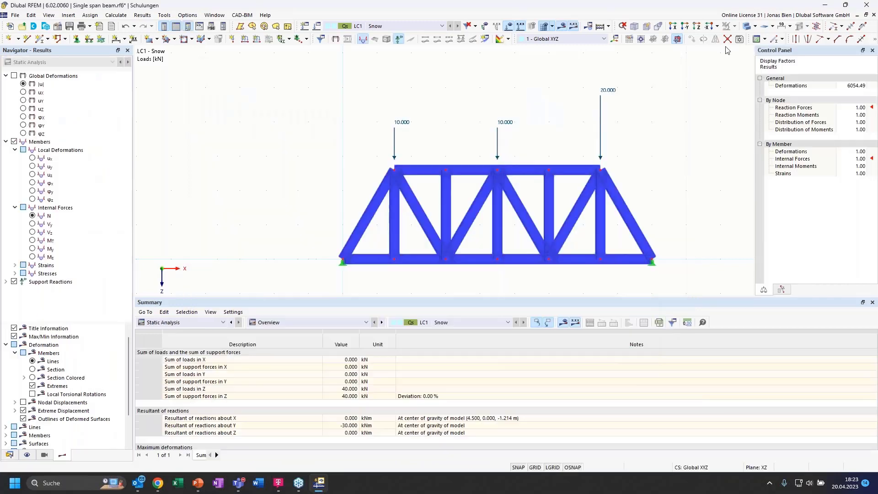
pyautogui.click(746, 27)
pyautogui.click(746, 26)
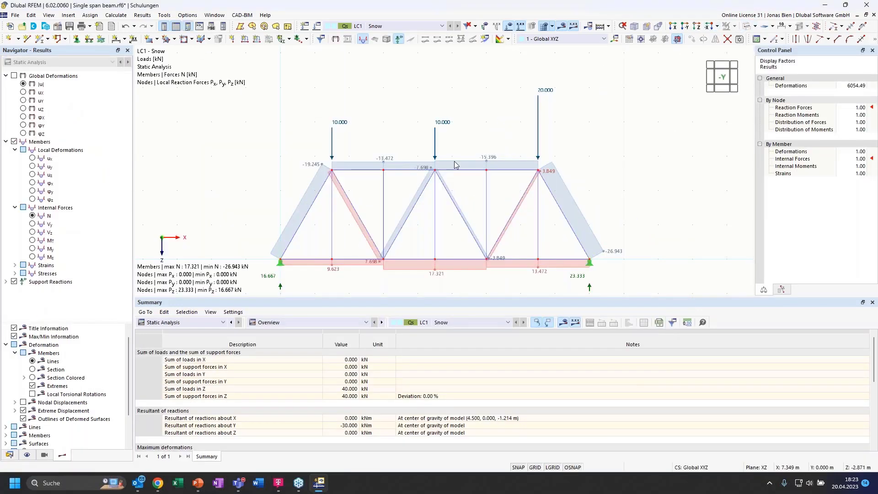
pyautogui.moveTo(569, 171); pyautogui.dragTo(563, 153, button='middle')
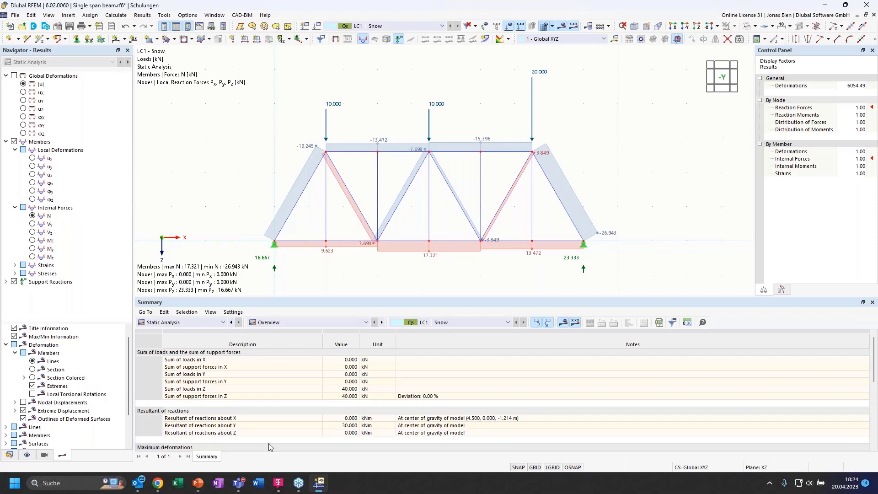
# Switch to the PowerPoint slide on the generated truss structure, examine its sections, dimensions and tasks, and return to RFEM
pyautogui.moveTo(198, 483)
pyautogui.click(237, 433)
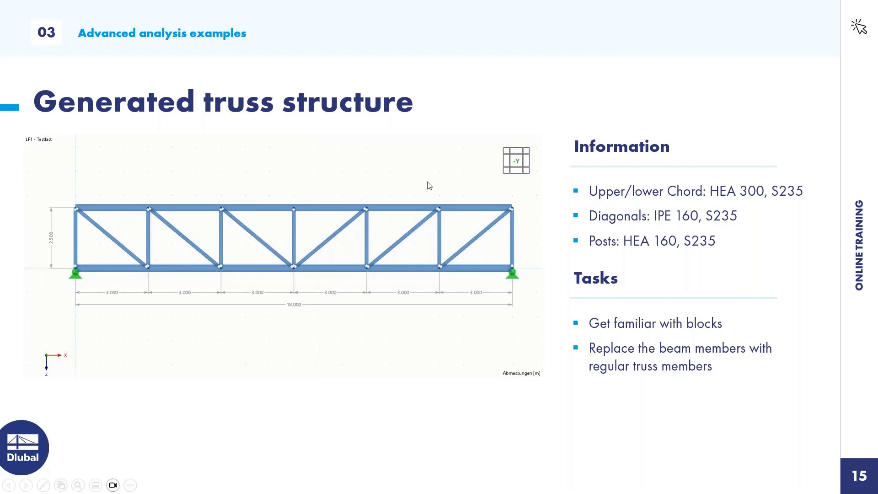
pyautogui.hotkey('alt', 'Tab')
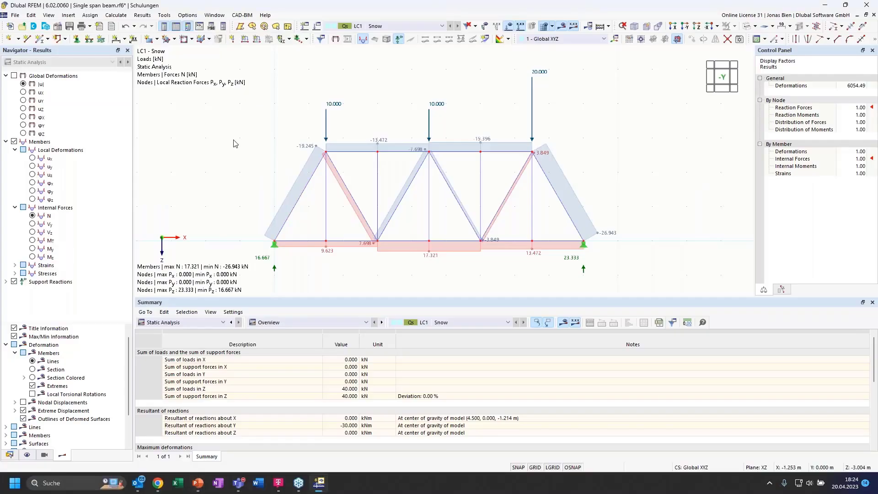
# Select the whole truss and delete it together with its supports and loads
pyautogui.scroll(-2, 234, 144)
pyautogui.moveTo(213, 101)
pyautogui.mouseDown()
pyautogui.moveTo(455, 239)
pyautogui.moveTo(486, 246)
pyautogui.moveTo(478, 218)
pyautogui.moveTo(220, 108)
pyautogui.mouseUp()
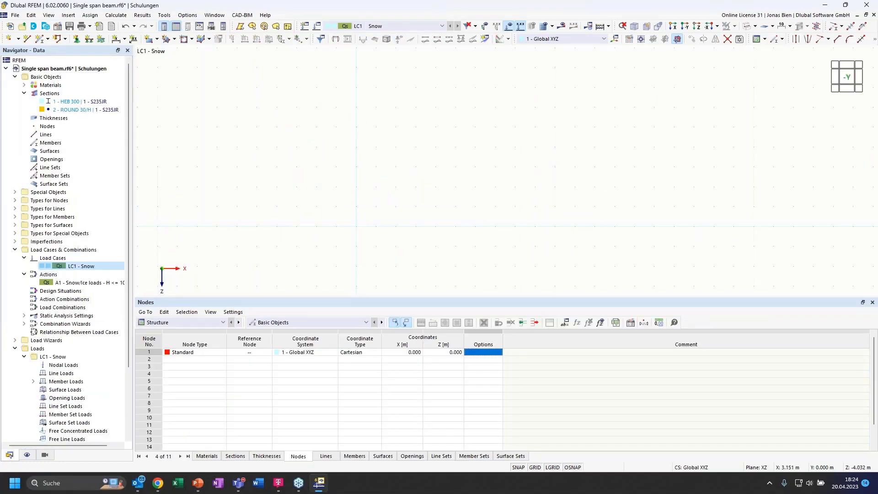
# Open the block library and browse the Buildings, Silos and Storage Tanks, and Photovoltaic Cells categories
pyautogui.click(46, 28)
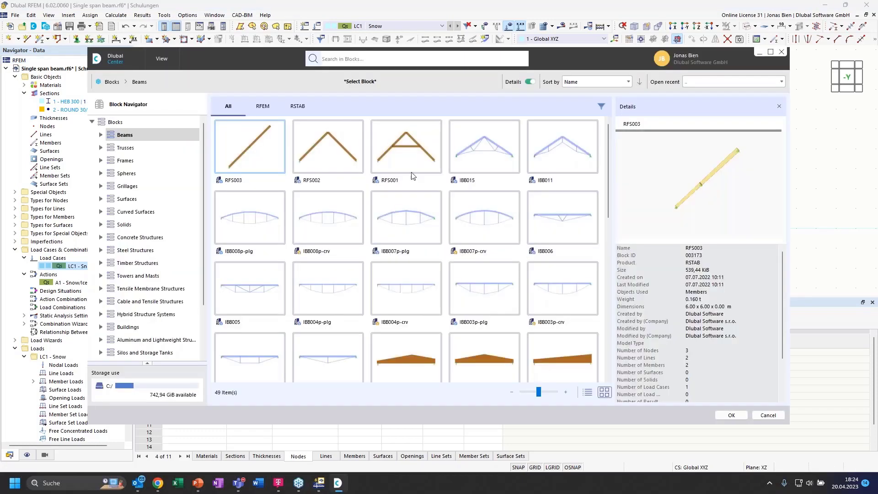
pyautogui.scroll(5, 461, 186)
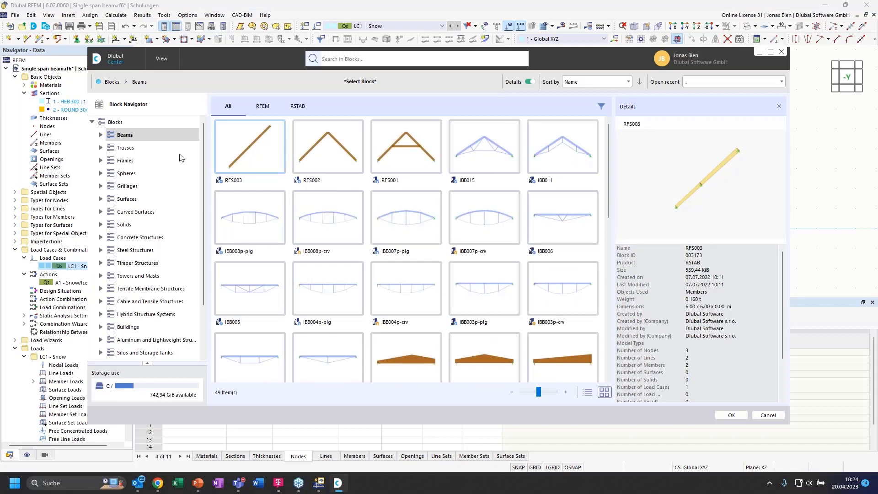
pyautogui.scroll(-2, 156, 192)
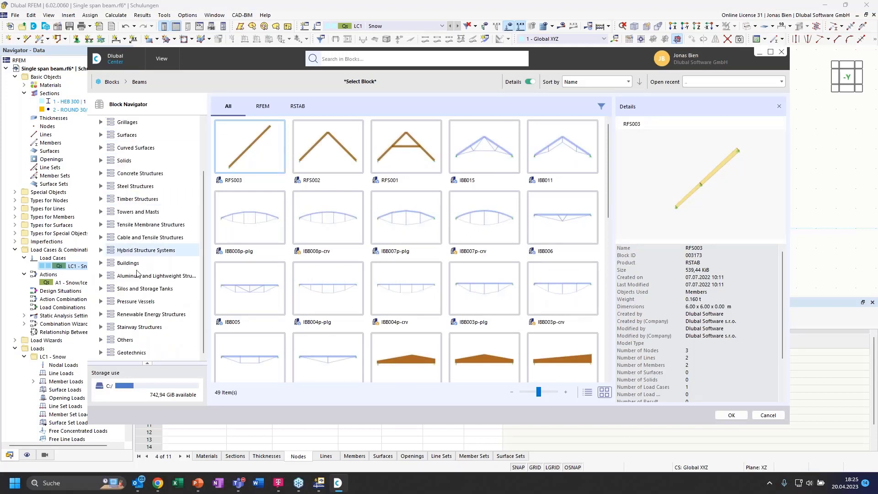
pyautogui.click(123, 263)
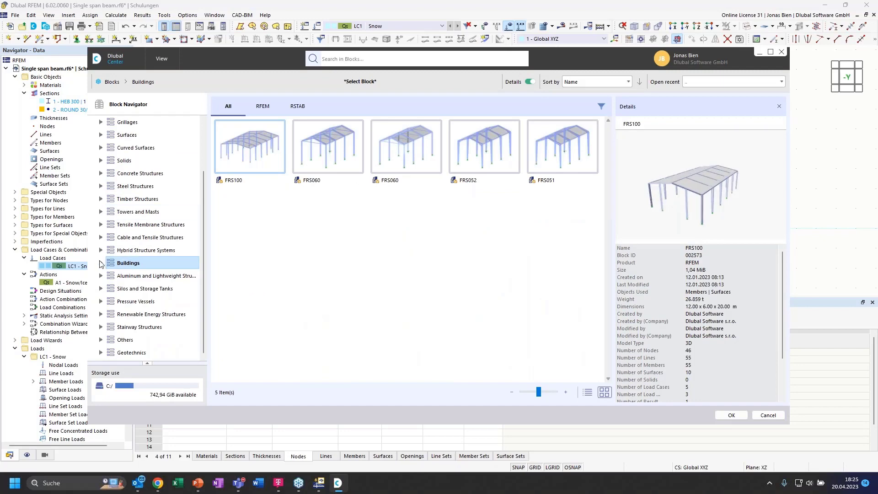
pyautogui.click(101, 288)
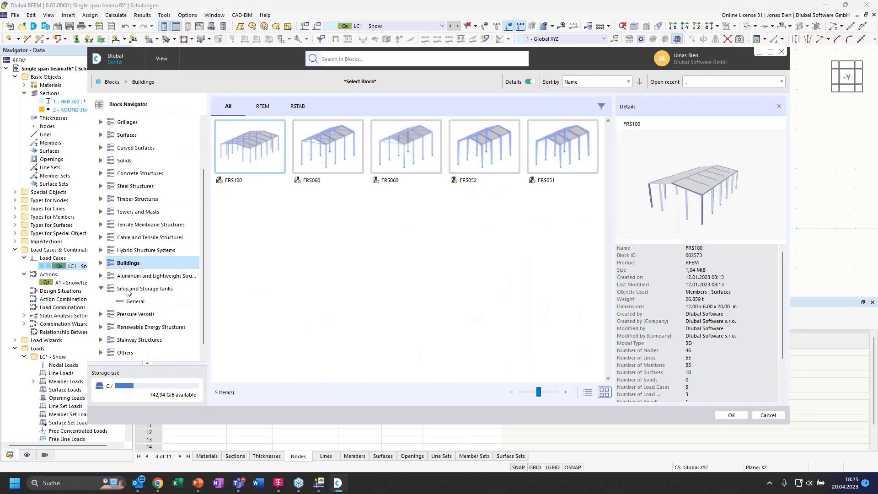
pyautogui.click(137, 301)
pyautogui.scroll(-3, 235, 317)
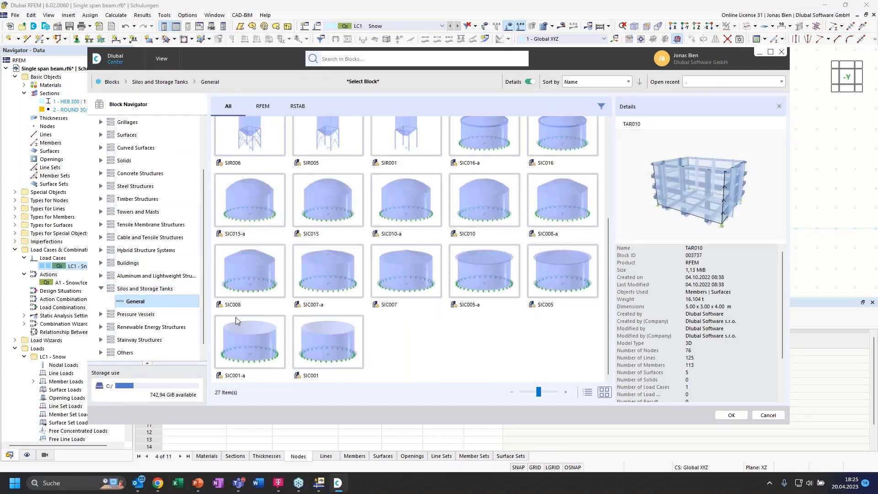
pyautogui.click(101, 326)
pyautogui.click(147, 340)
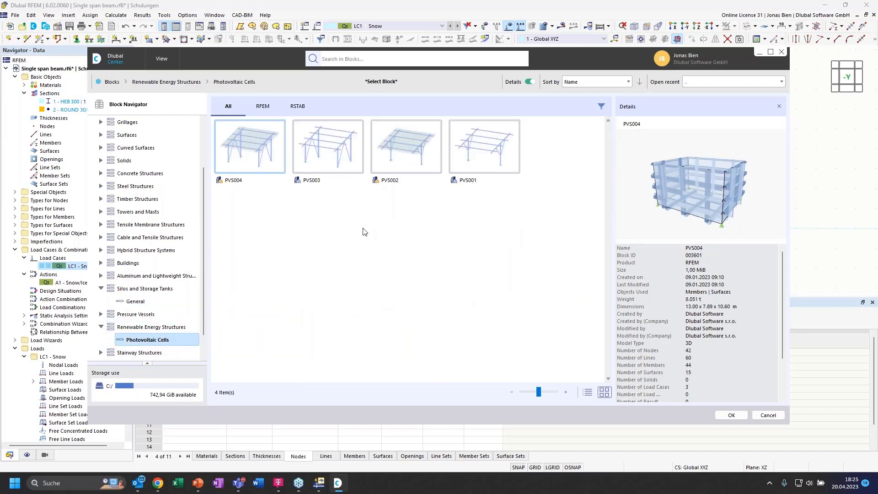
pyautogui.scroll(-1, 141, 315)
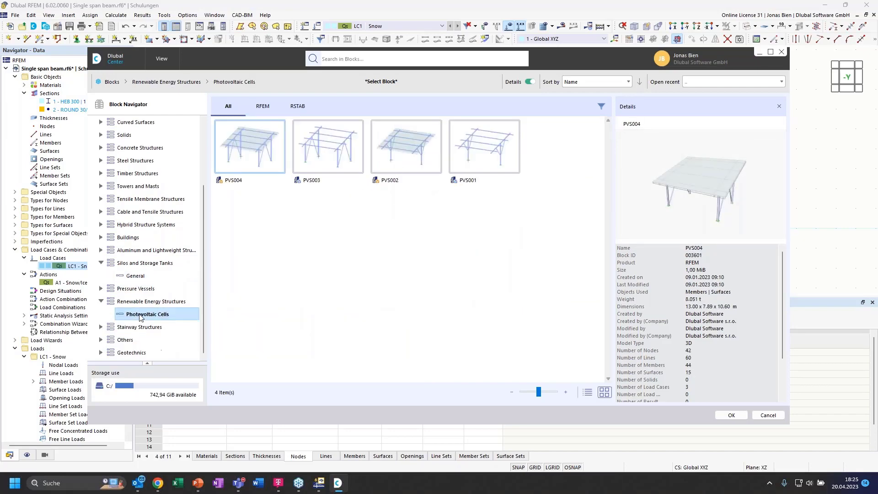
# Browse the steel stair blocks in the Stairway Structures category of the block library
pyautogui.click(101, 327)
pyautogui.scroll(-1, 152, 339)
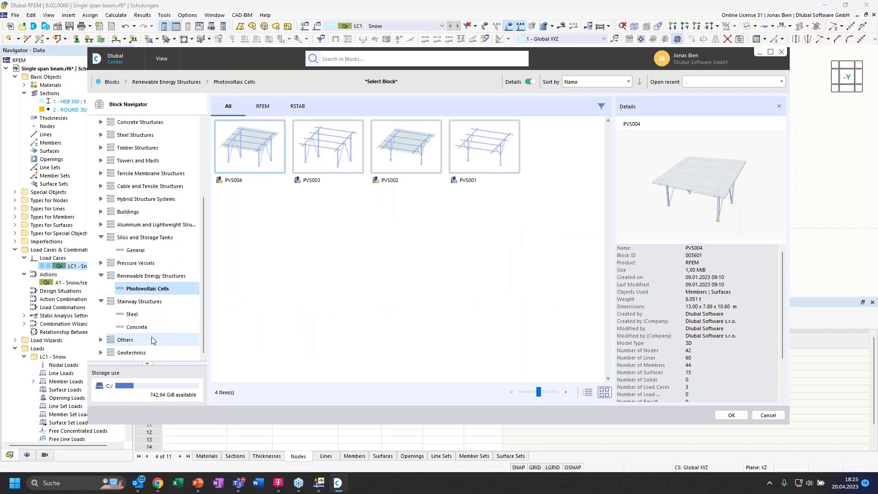
pyautogui.click(153, 315)
pyautogui.scroll(-5, 462, 332)
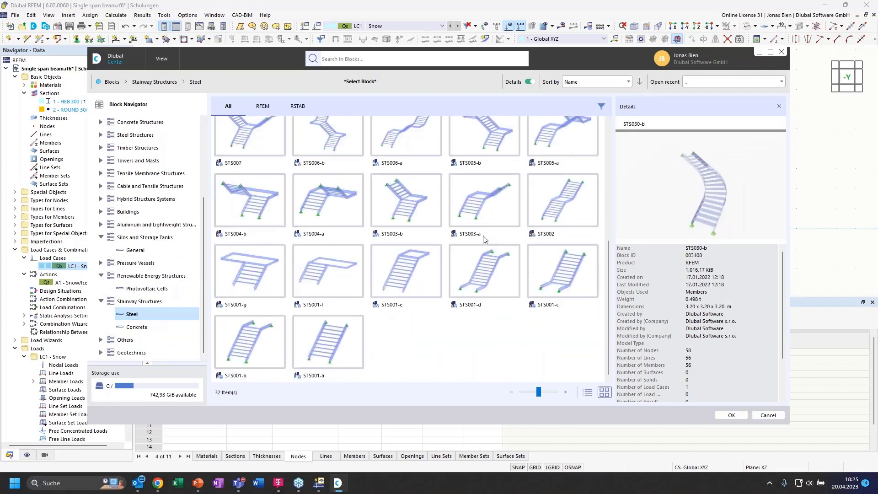
pyautogui.scroll(5, 474, 333)
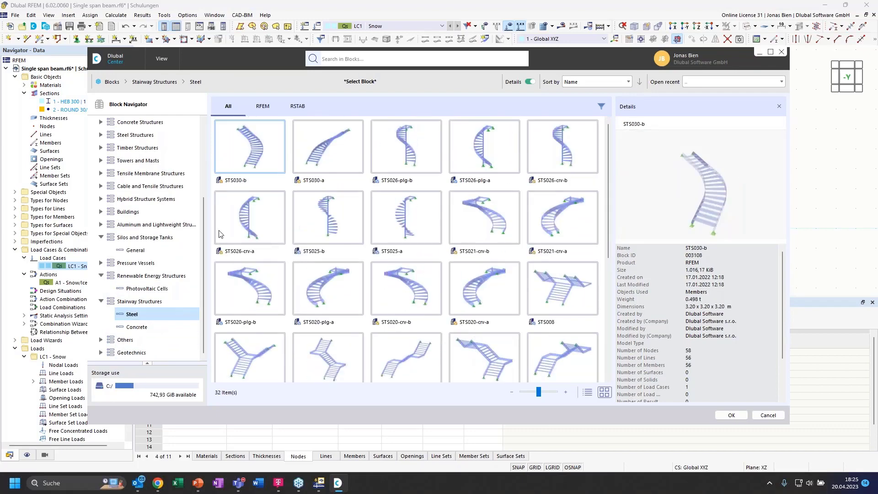
pyautogui.scroll(4, 166, 219)
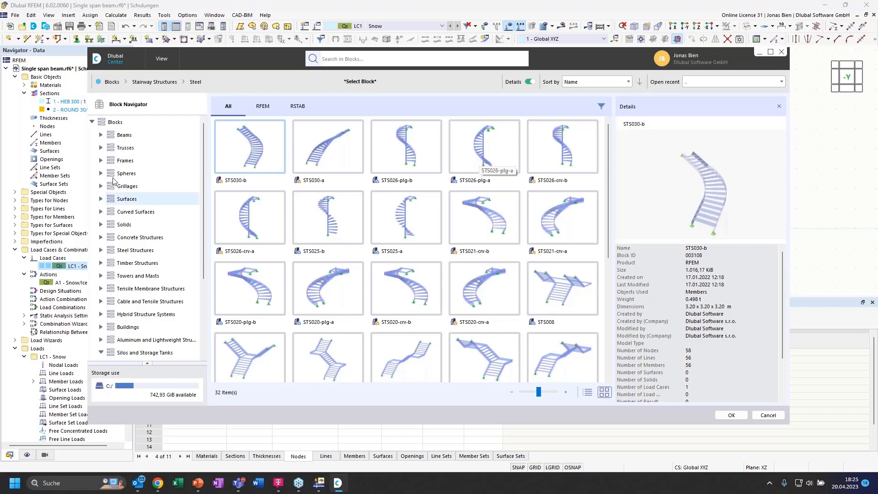
# Insert the 2D truss block FT001-a from the Trusses category and accept changing the model type to 3D
pyautogui.click(101, 148)
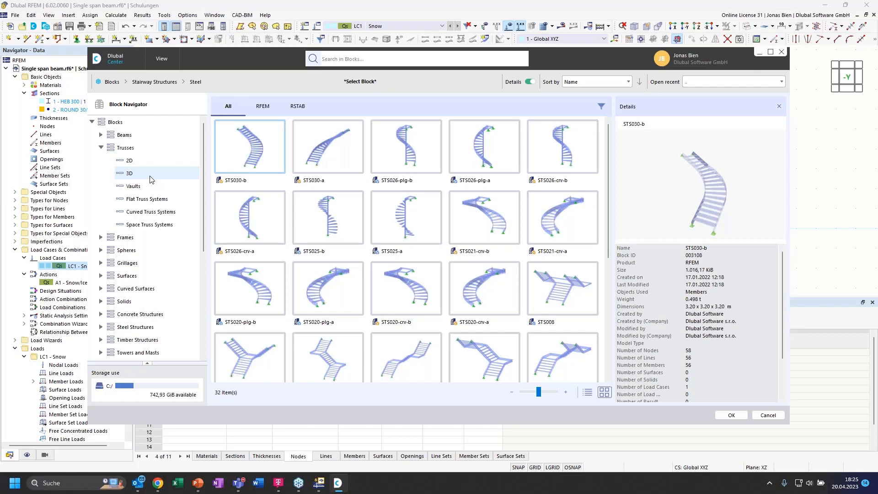
pyautogui.click(148, 161)
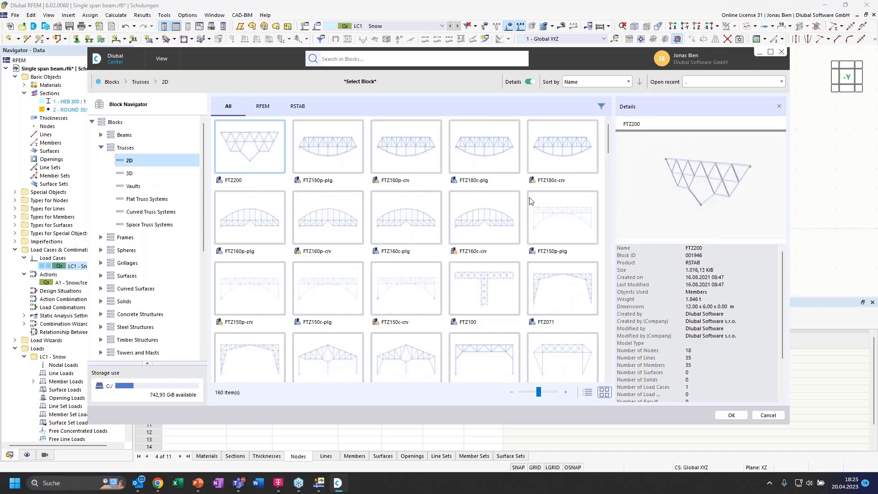
pyautogui.scroll(-10, 531, 202)
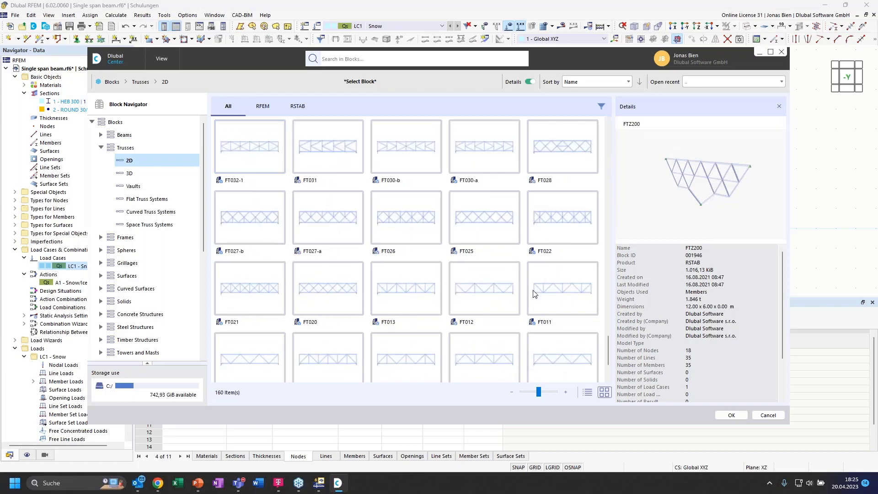
pyautogui.scroll(-2, 527, 257)
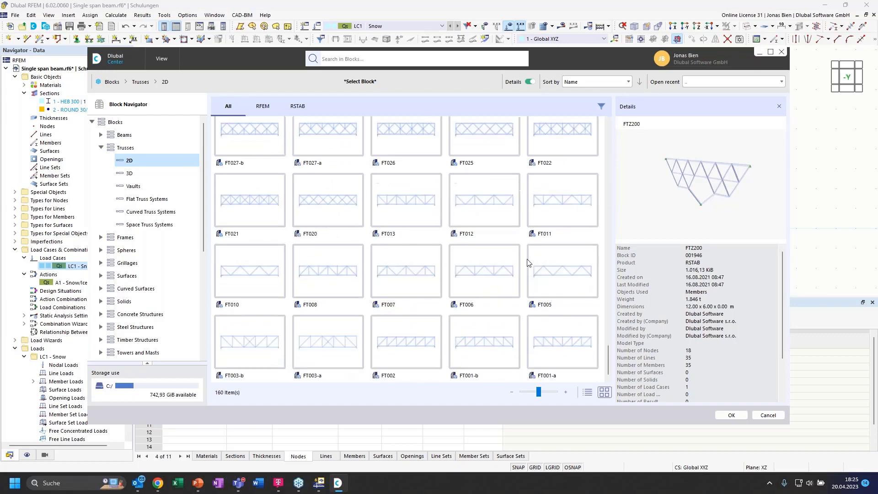
pyautogui.click(553, 350)
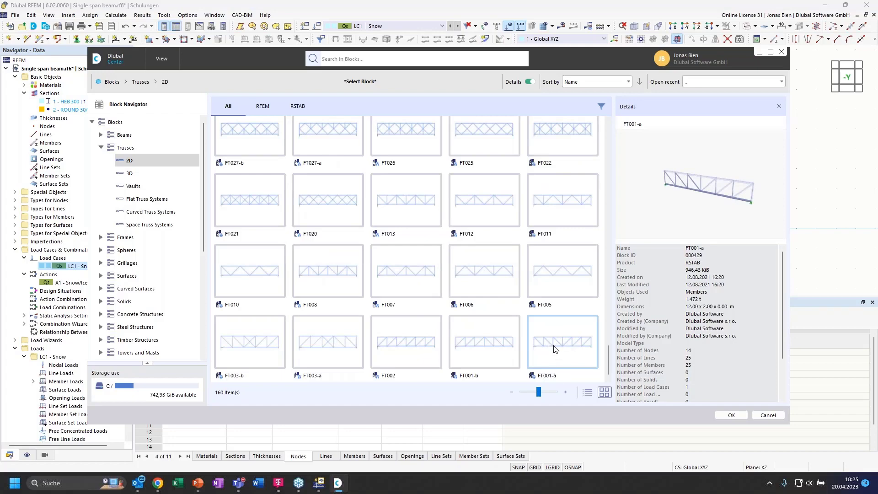
pyautogui.doubleClick(554, 350)
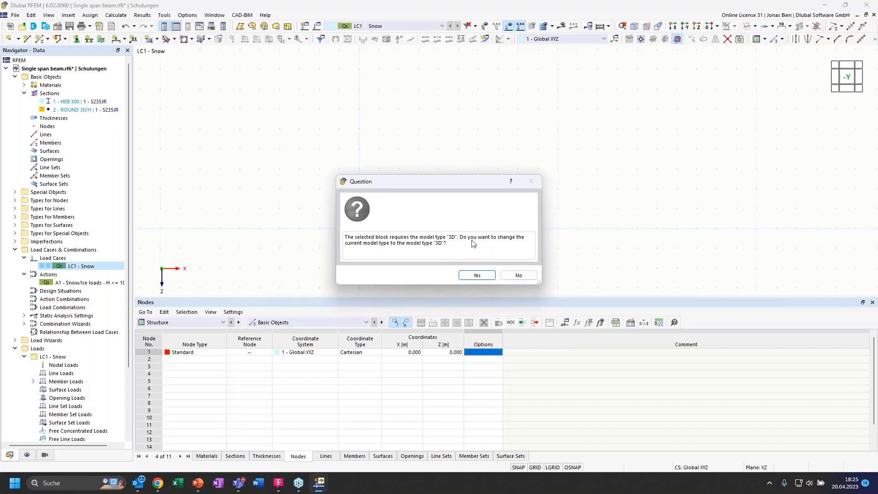
pyautogui.click(477, 276)
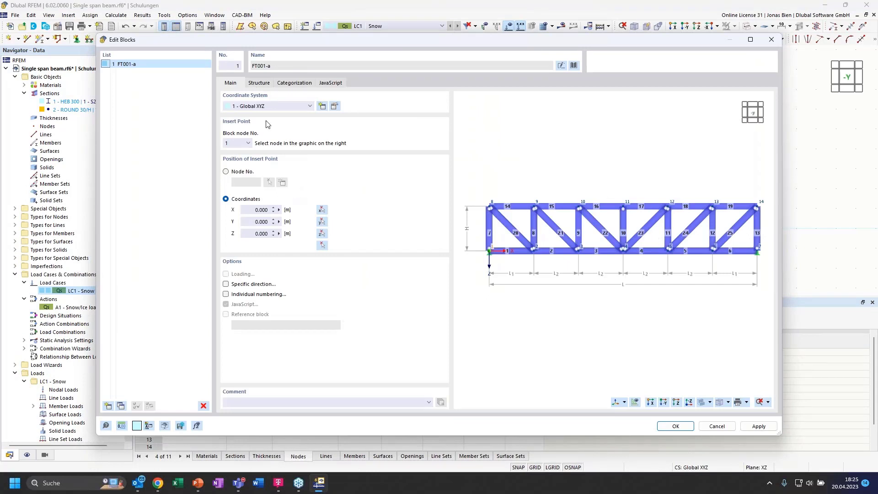
# Set the number of bays of the truss block to 4 in its structure parameters
pyautogui.click(259, 85)
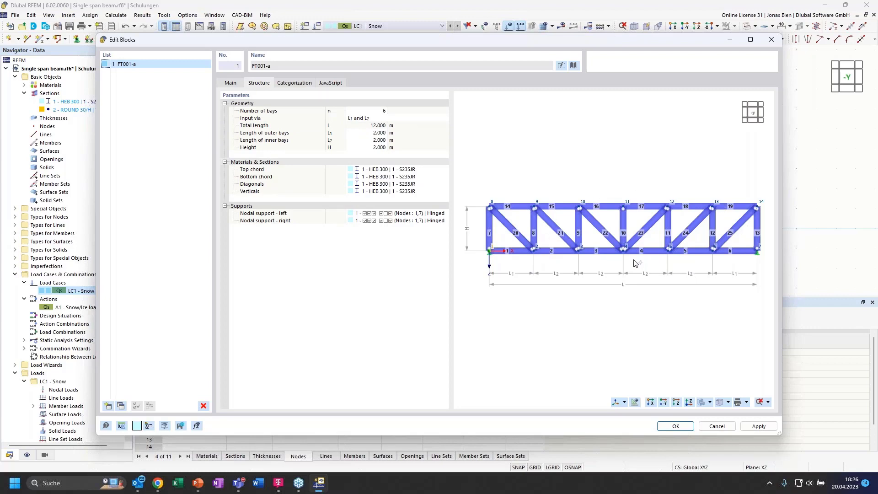
pyautogui.click(369, 111)
pyautogui.write('5')
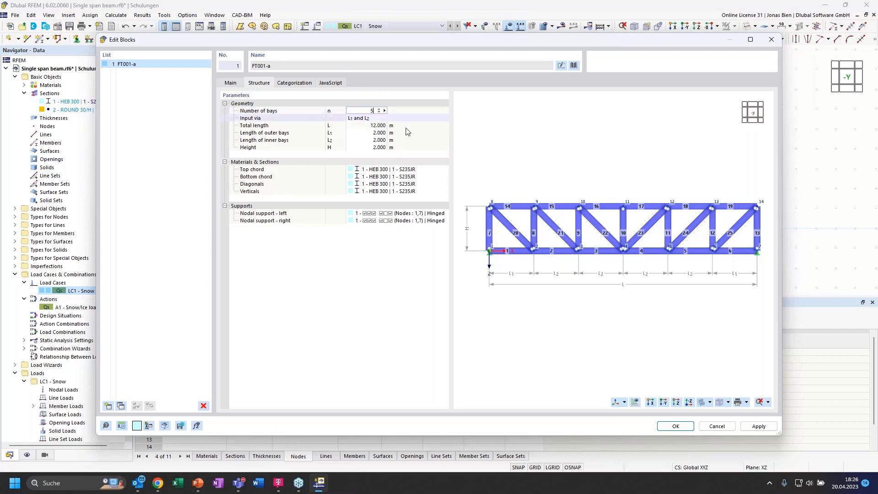
pyautogui.doubleClick(371, 111)
pyautogui.write('4')
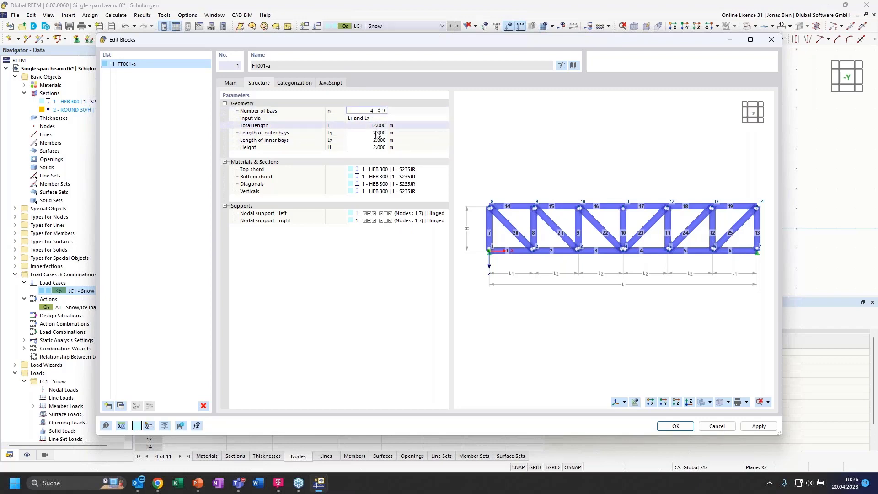
pyautogui.press('Return')
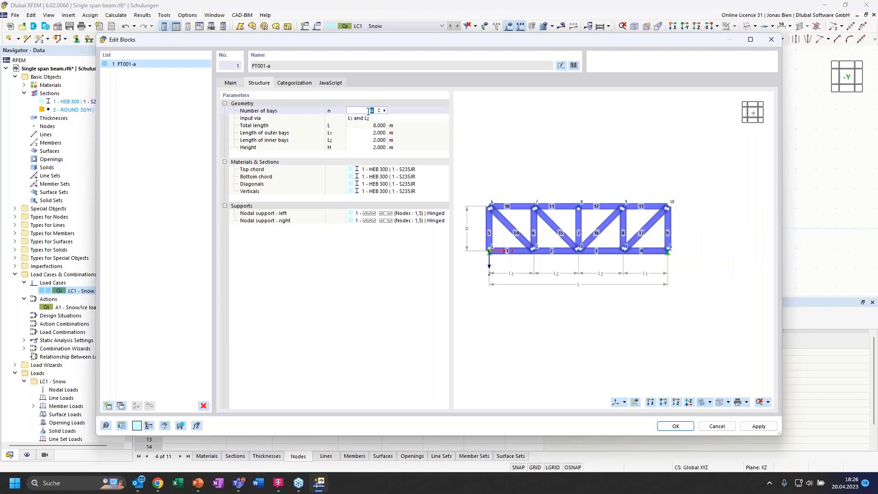
# Set the outer and inner bay lengths to 3 m and the truss height to 2.5 m
pyautogui.click(369, 133)
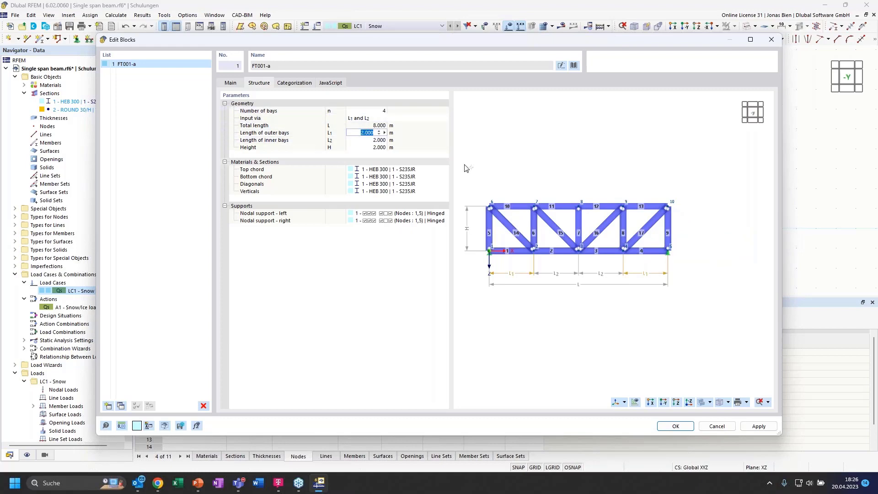
pyautogui.write('3')
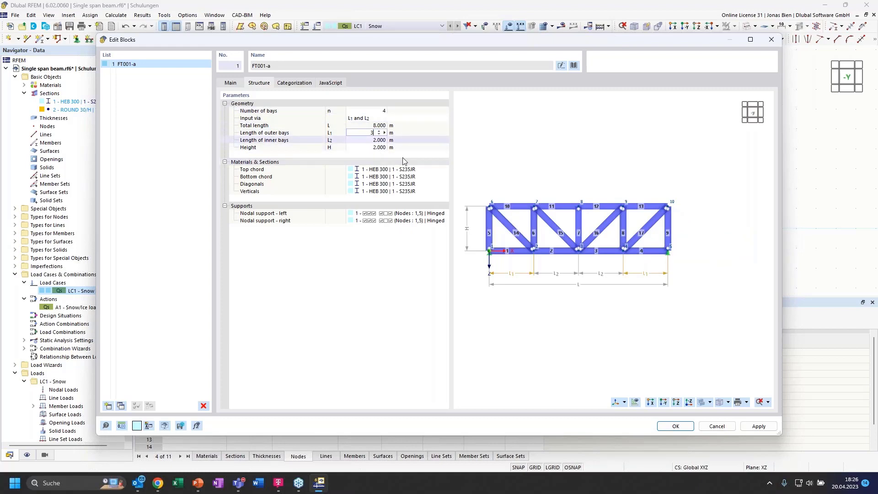
pyautogui.press('Return')
pyautogui.click(369, 140)
pyautogui.write('3')
pyautogui.press('Return')
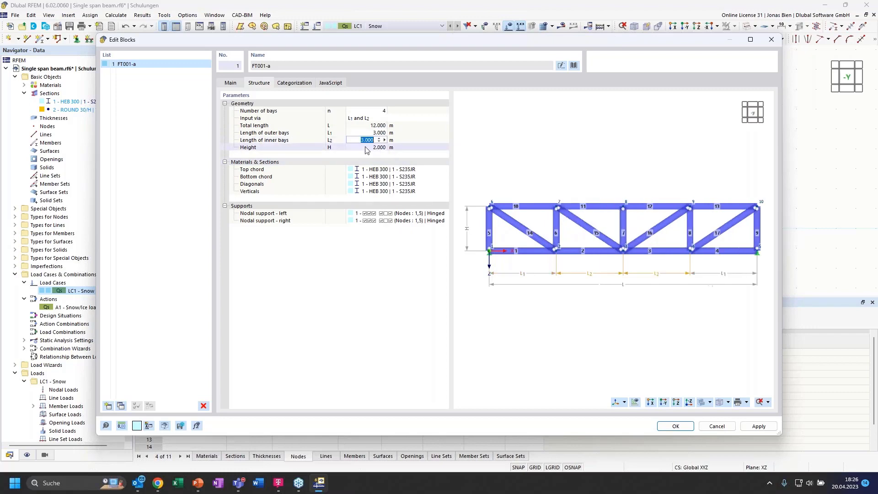
pyautogui.click(368, 147)
pyautogui.write('2.5')
pyautogui.press('Return')
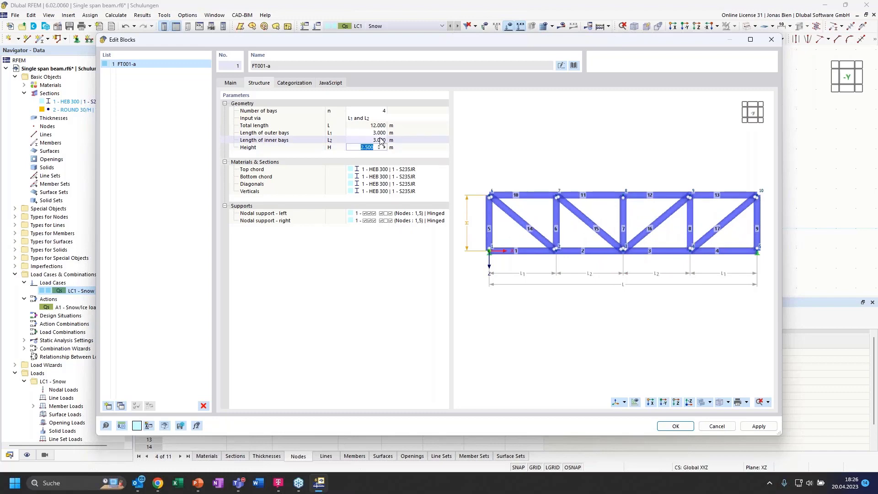
# Edit the section assigned to the diagonals and change its profile to IPE 160
pyautogui.click(380, 170)
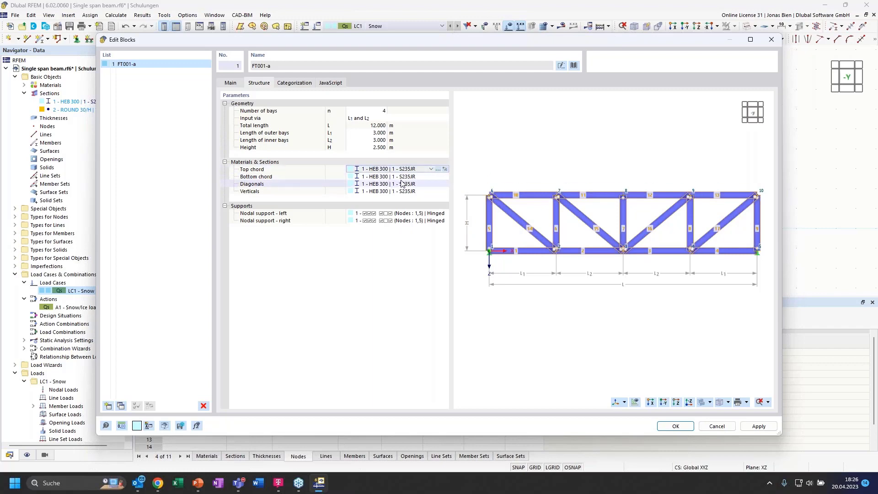
pyautogui.click(403, 184)
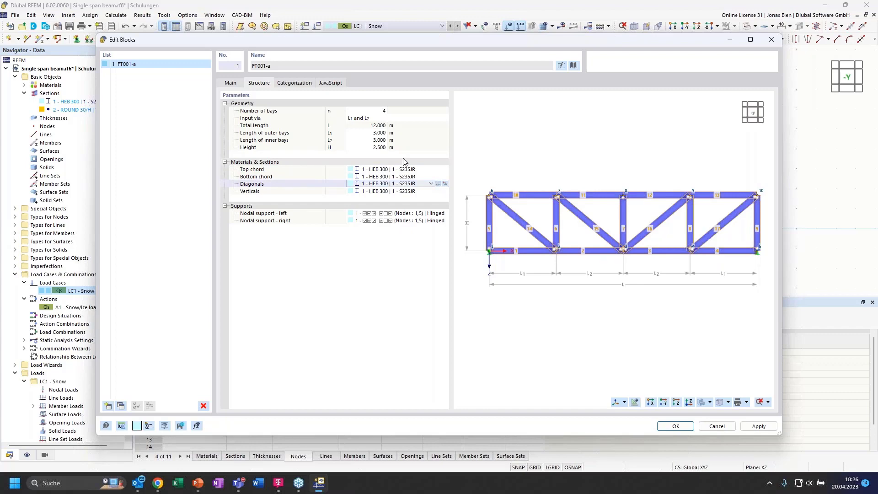
pyautogui.click(439, 184)
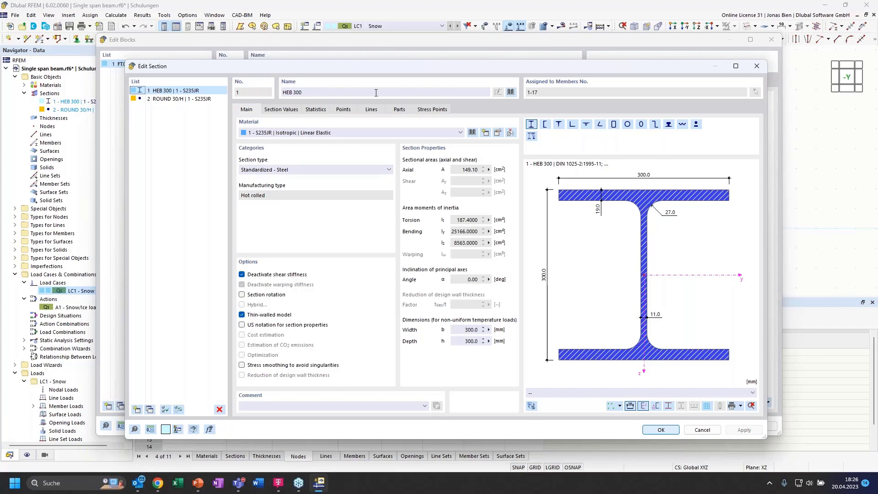
pyautogui.moveTo(398, 93); pyautogui.dragTo(238, 82)
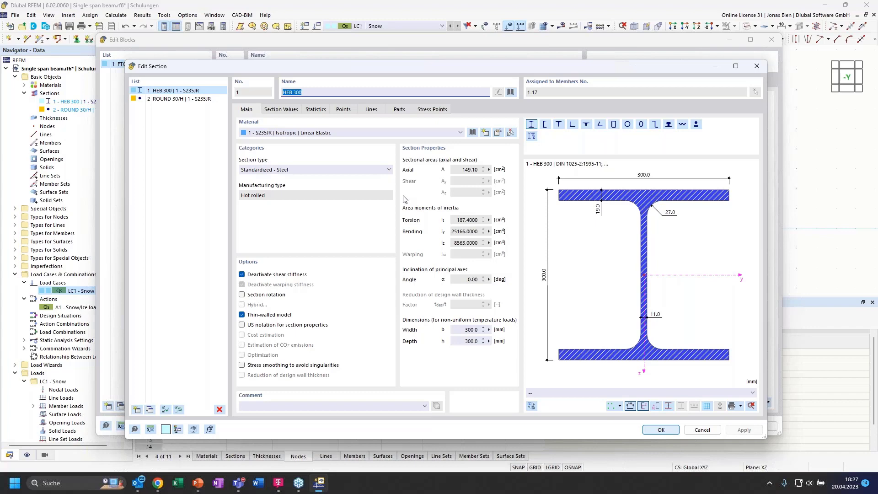
pyautogui.write('IPE 160')
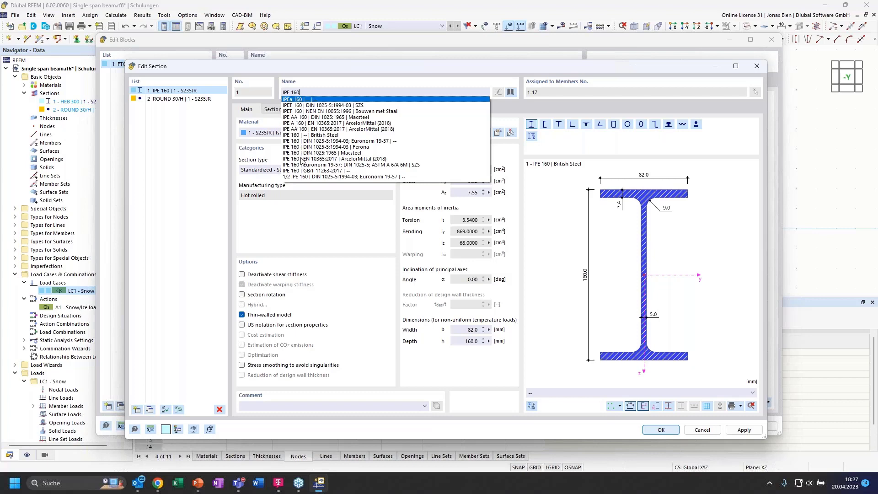
pyautogui.click(298, 93)
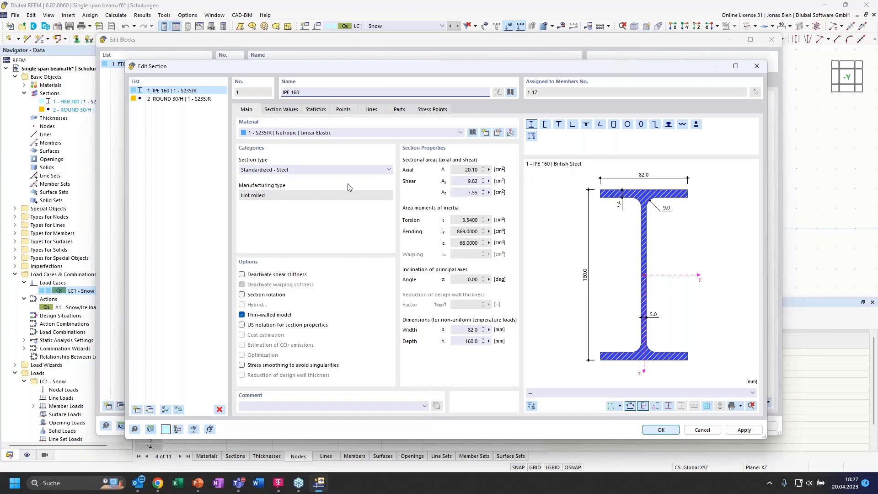
pyautogui.moveTo(300, 92); pyautogui.dragTo(284, 92)
pyautogui.click(661, 430)
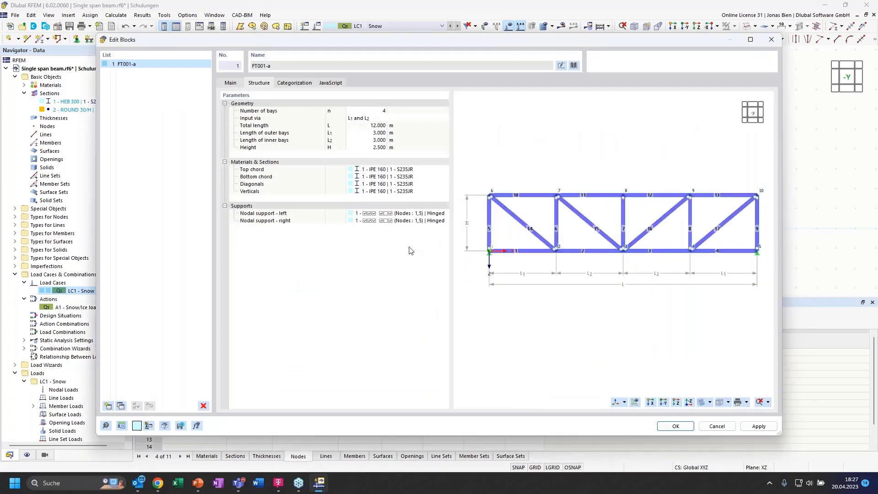
# Open the bottom chord's section for editing and duplicate the IPE 160 section as section 3
pyautogui.click(431, 176)
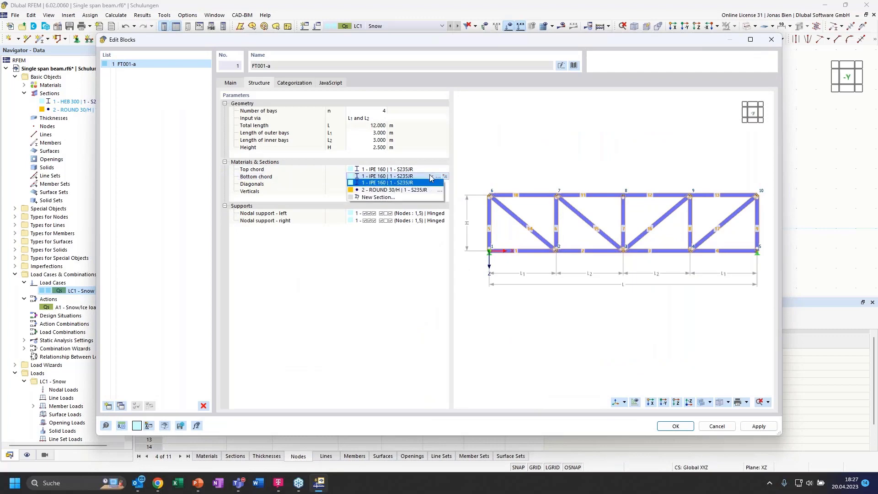
pyautogui.click(431, 178)
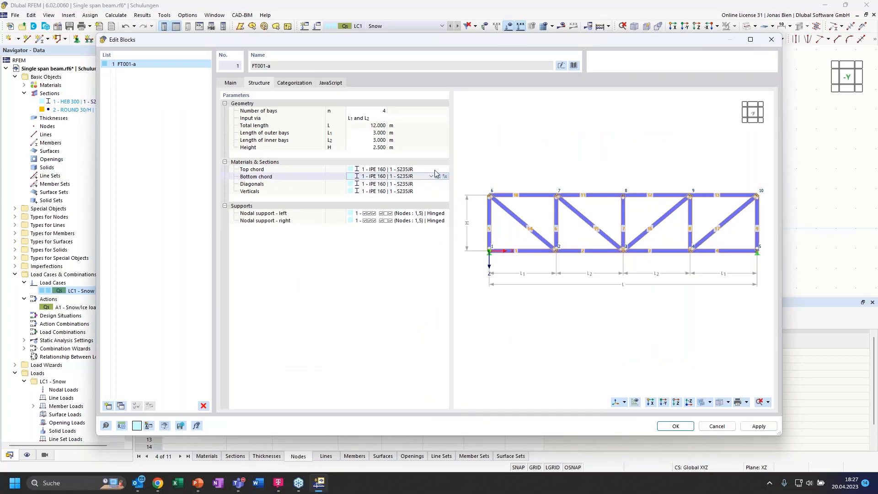
pyautogui.click(438, 176)
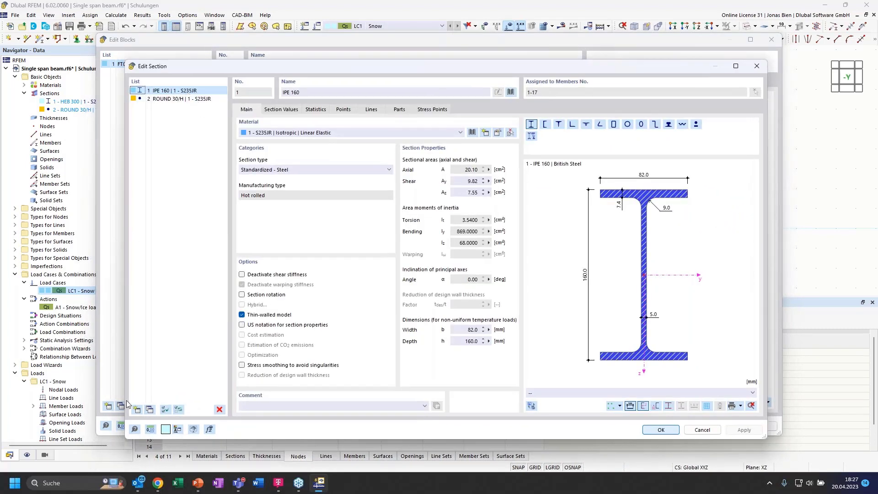
pyautogui.click(150, 409)
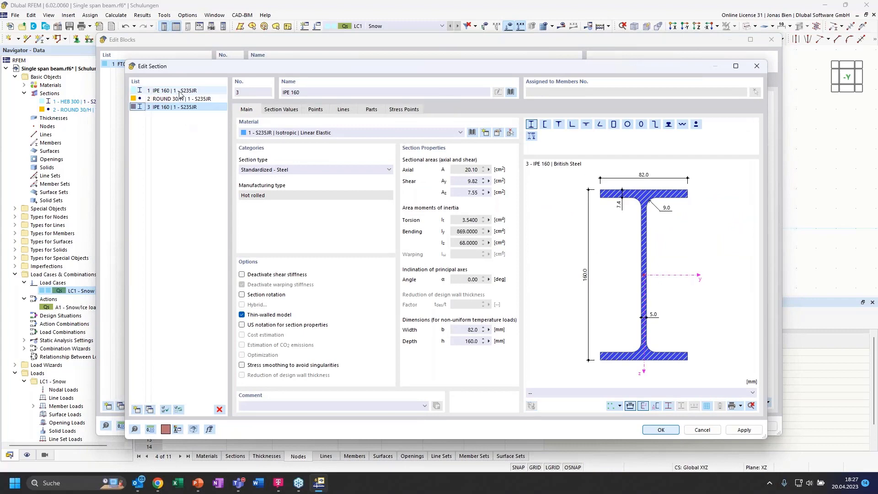
# Change the profile of section 1 to HEB 300
pyautogui.tripleClick(296, 92)
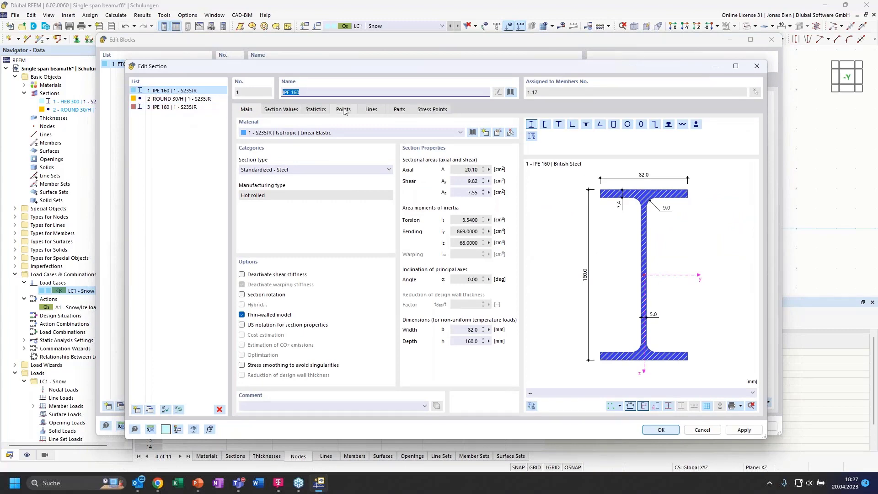
pyautogui.write('HEB 399')
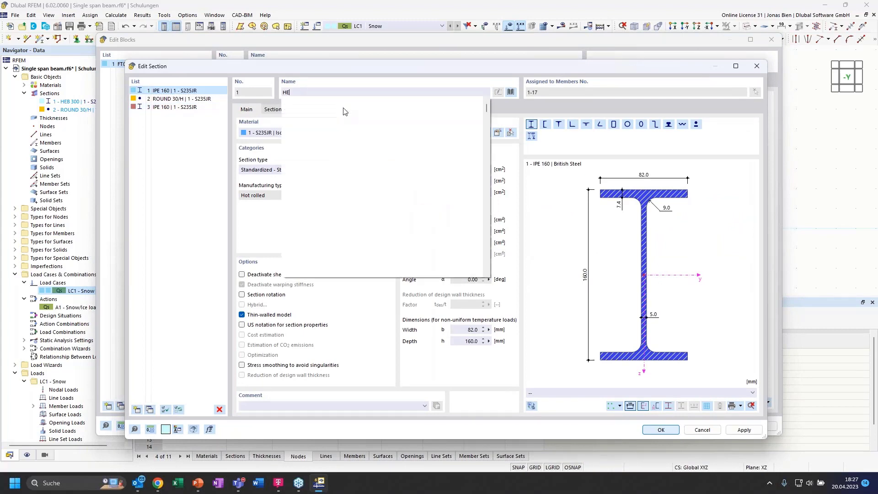
pyautogui.press('BackSpace')
pyautogui.press('BackSpace')
pyautogui.write('00')
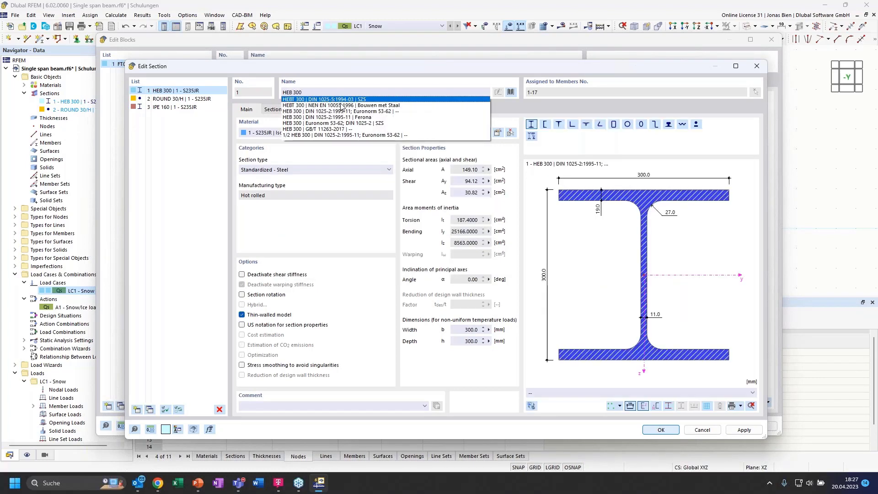
# Search for the exact name "HEB 300" and assign the Euronorm 53-62; DIN 1025-2 | SZS variant to section 1
pyautogui.click(284, 92)
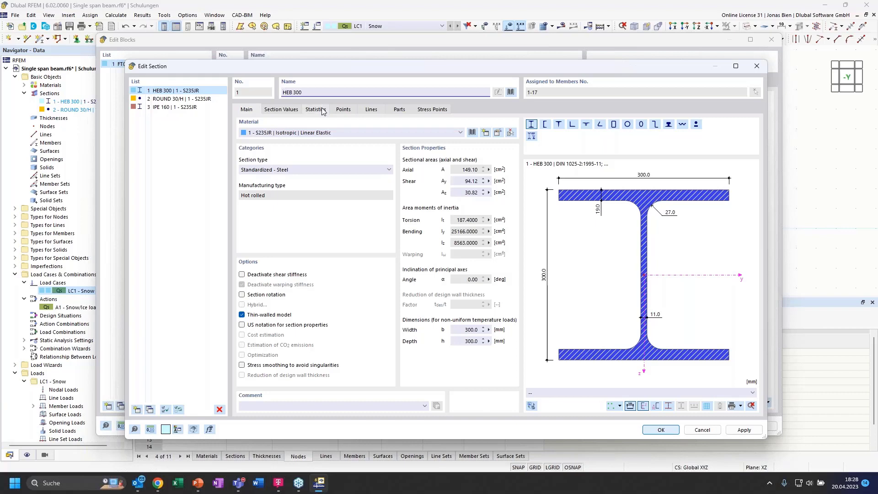
pyautogui.write("'")
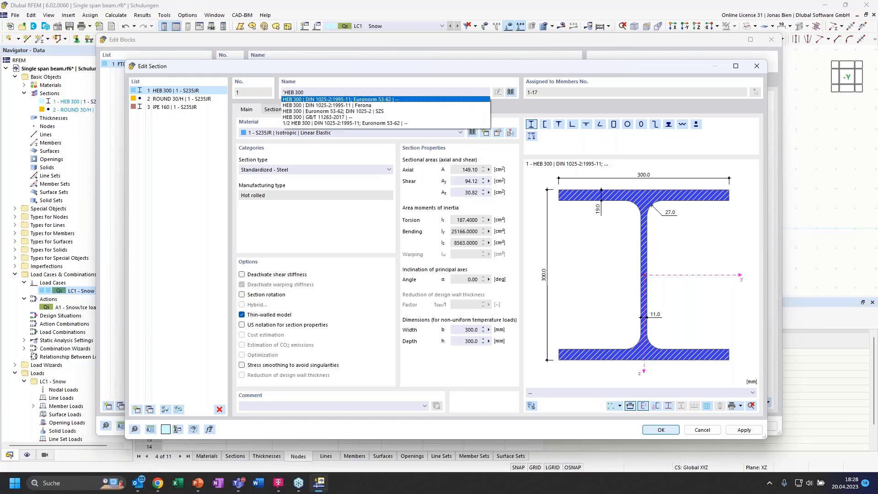
pyautogui.write("'")
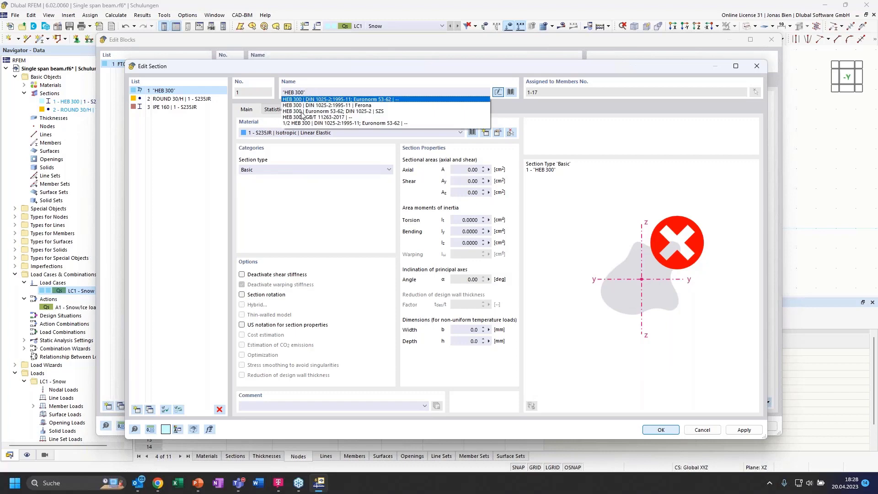
pyautogui.click(302, 111)
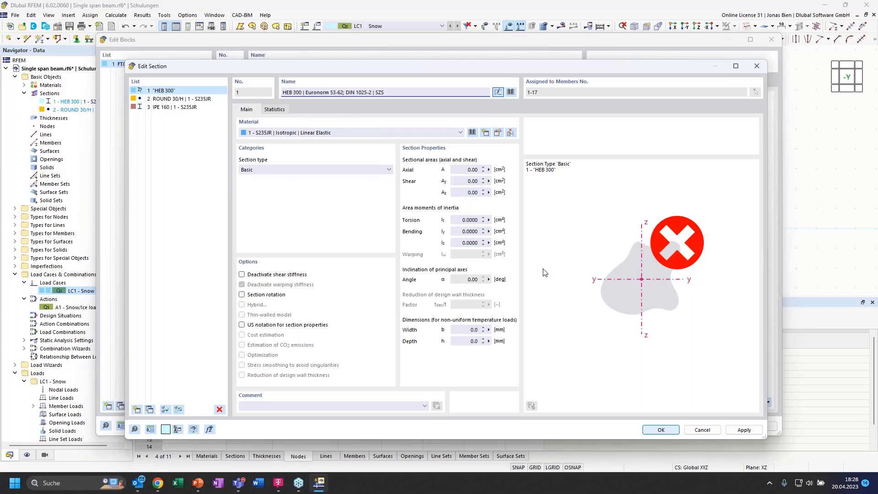
pyautogui.click(661, 430)
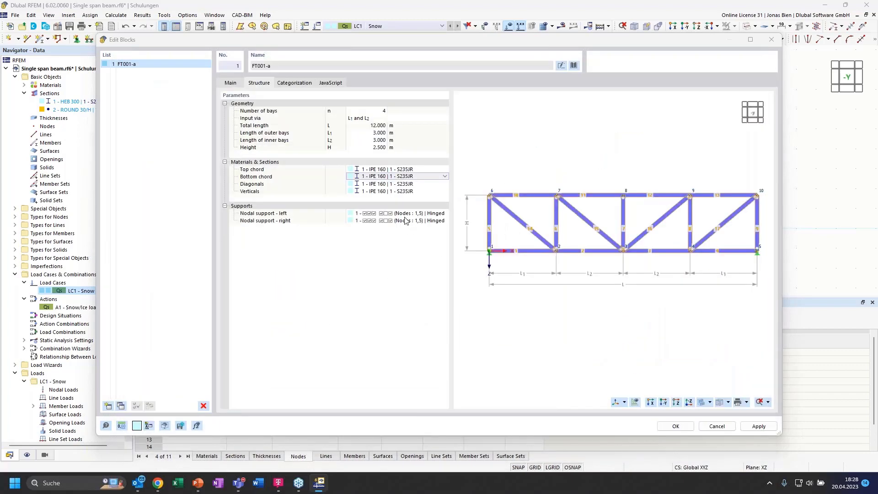
# Assign section 3, IPE 160, to the verticals and diagonals of the truss block and finish the block
pyautogui.click(378, 183)
pyautogui.click(431, 184)
pyautogui.click(397, 204)
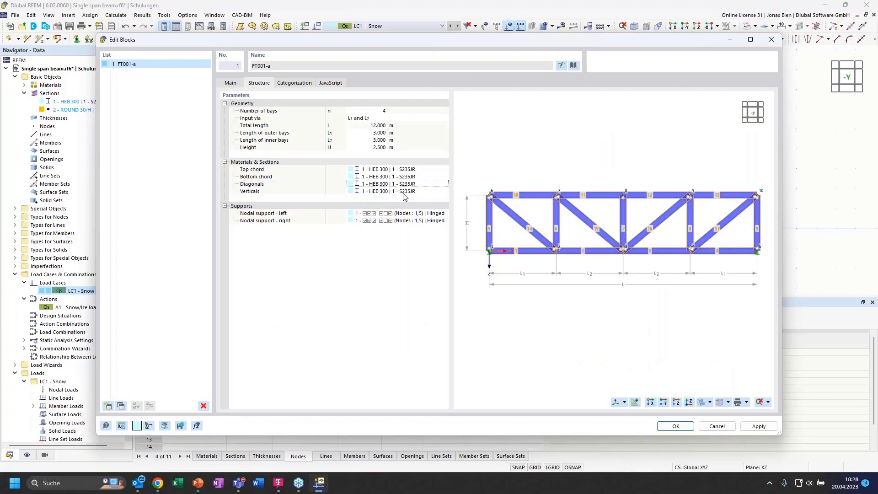
pyautogui.click(399, 192)
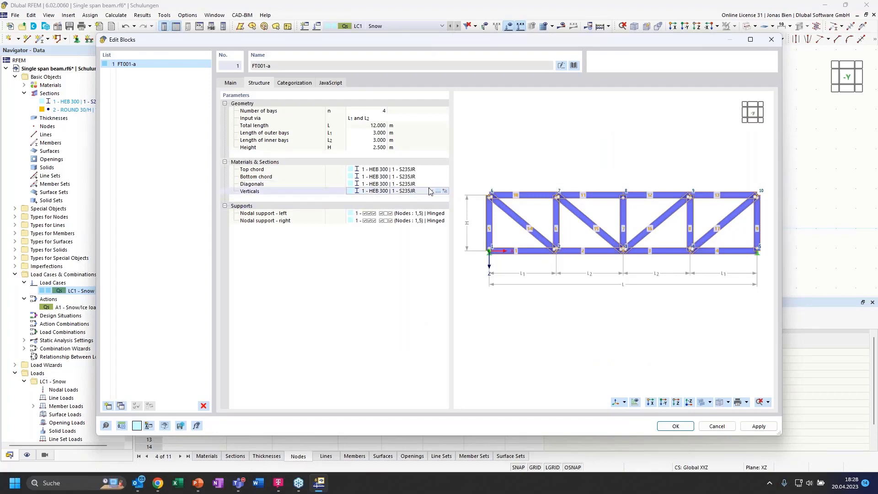
pyautogui.click(430, 191)
pyautogui.click(405, 212)
pyautogui.click(398, 184)
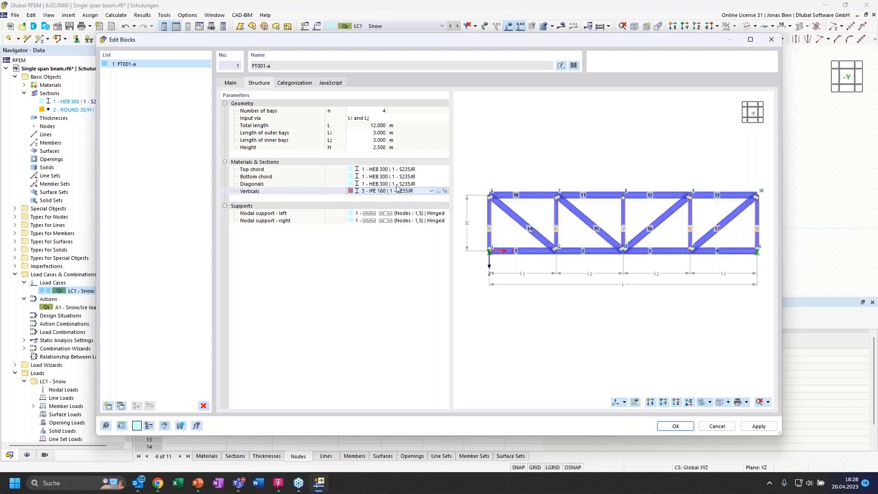
pyautogui.click(431, 183)
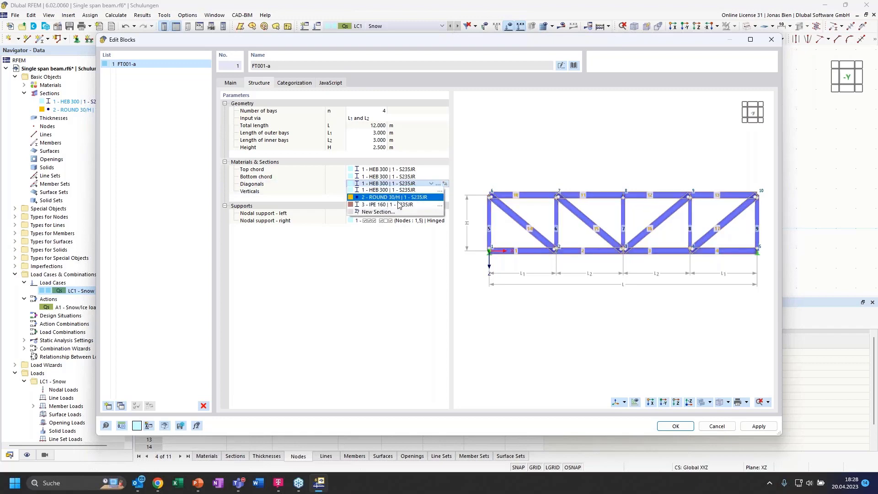
pyautogui.click(399, 206)
pyautogui.click(395, 240)
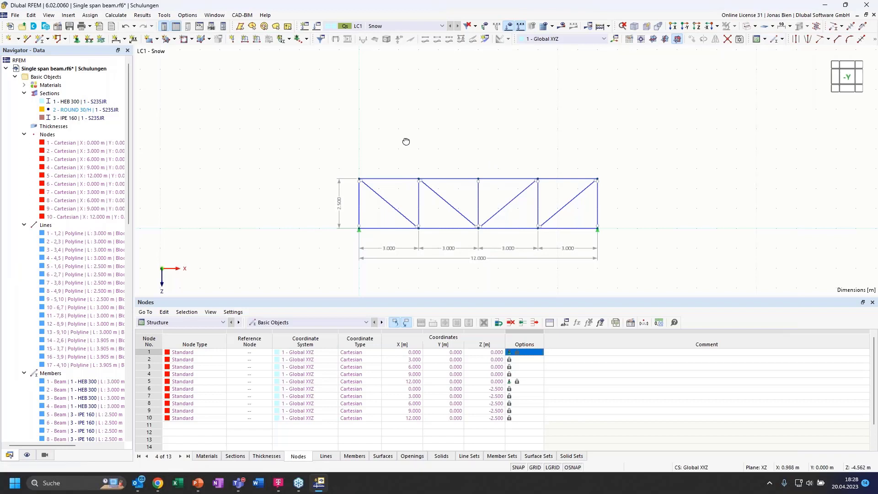
# Examine the inserted truss and its nodes, lines and members in the model tree
pyautogui.keyDown('ctrl'); pyautogui.moveTo(406, 141); pyautogui.dragTo(489, 176, button='middle'); pyautogui.keyUp('ctrl')
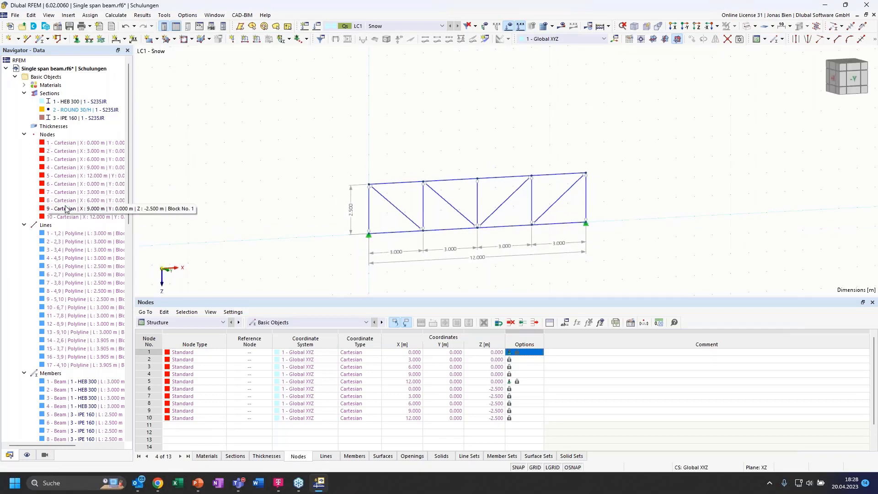
pyautogui.scroll(-3, 72, 283)
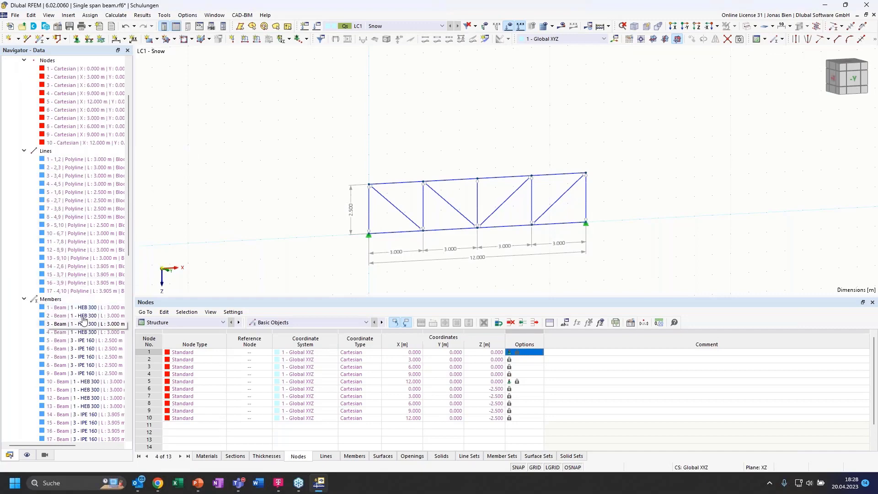
pyautogui.scroll(-3, 62, 332)
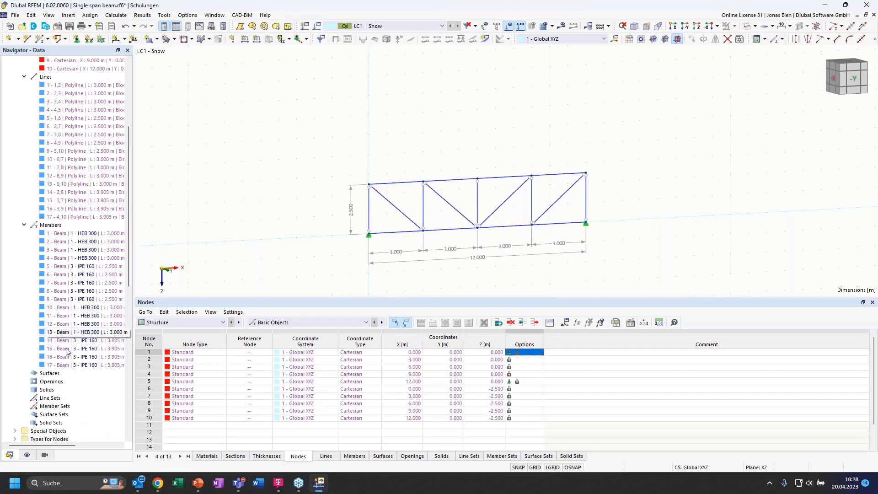
pyautogui.scroll(6, 58, 234)
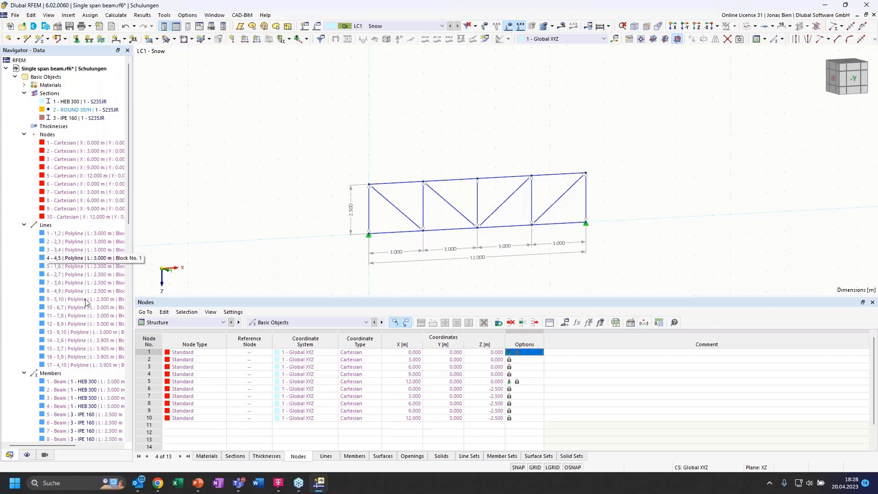
pyautogui.scroll(-5, 59, 311)
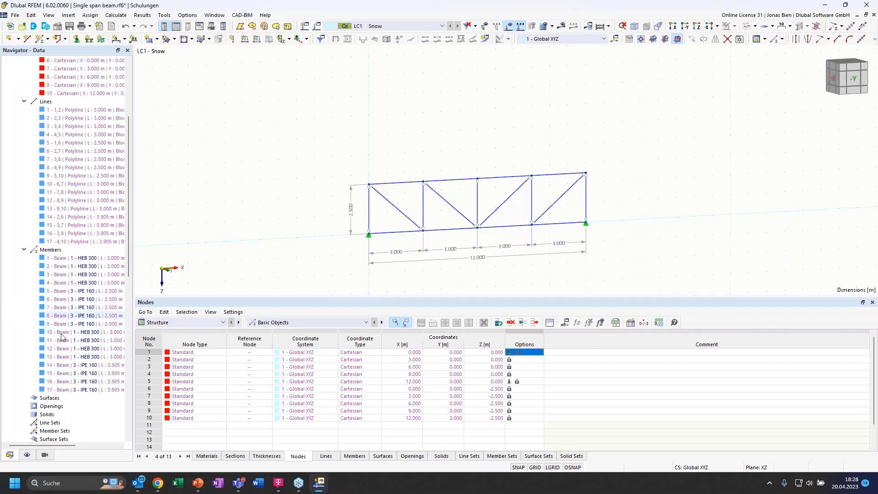
pyautogui.scroll(5, 58, 161)
# Tidy the basic objects in the model tree and locate the FT001-a block among the special objects
pyautogui.click(23, 134)
pyautogui.click(24, 142)
pyautogui.click(23, 151)
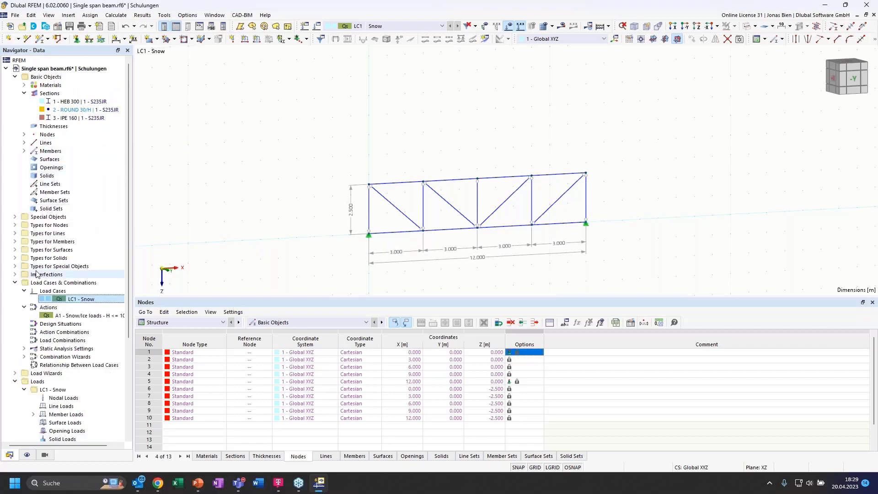
pyautogui.click(14, 216)
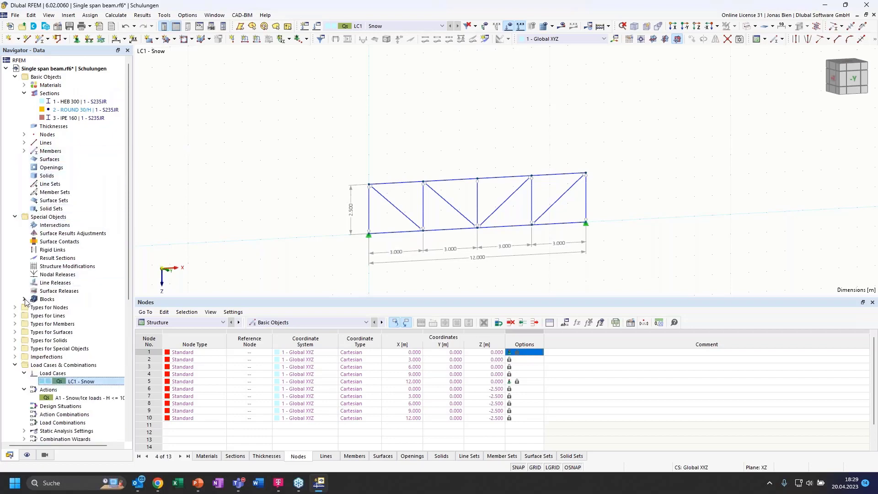
pyautogui.click(23, 299)
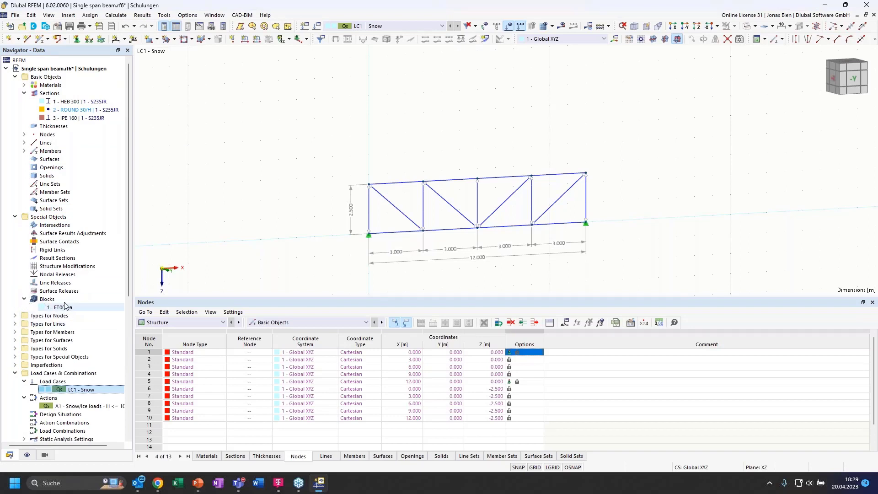
pyautogui.click(24, 134)
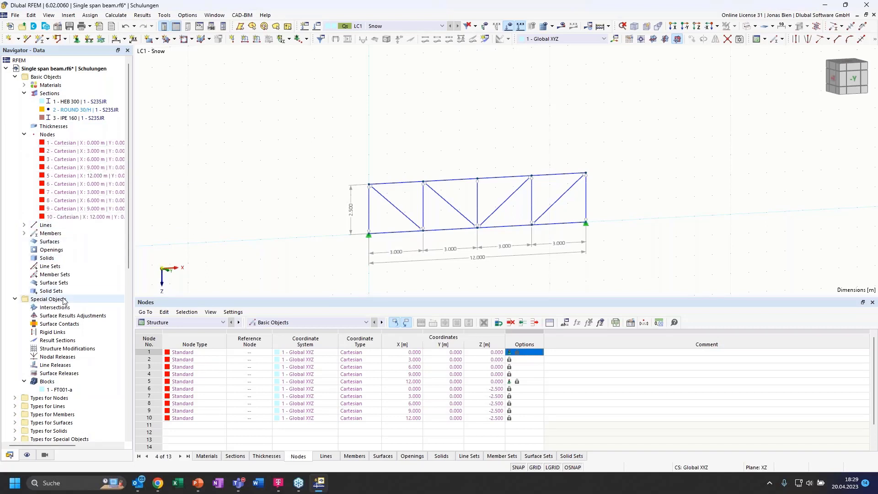
# Open the FT001-a block for editing and review its structure parameters, categorization and JavaScript
pyautogui.doubleClick(60, 389)
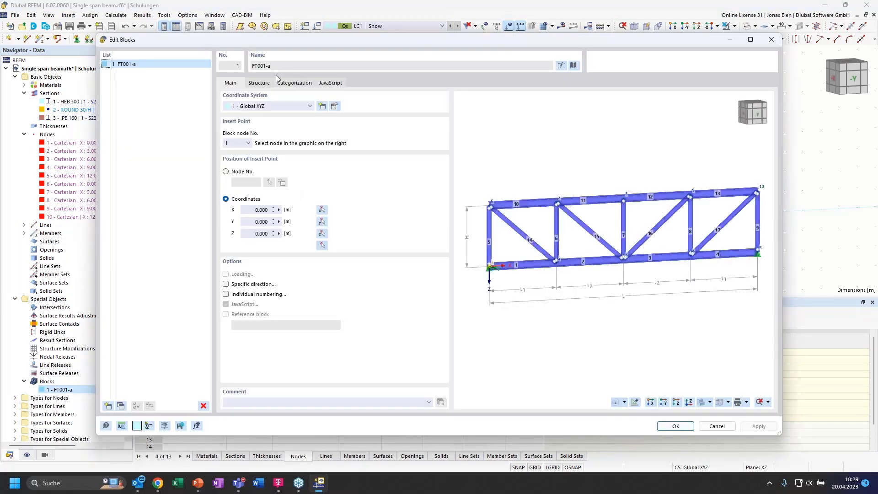
pyautogui.click(259, 83)
pyautogui.click(297, 83)
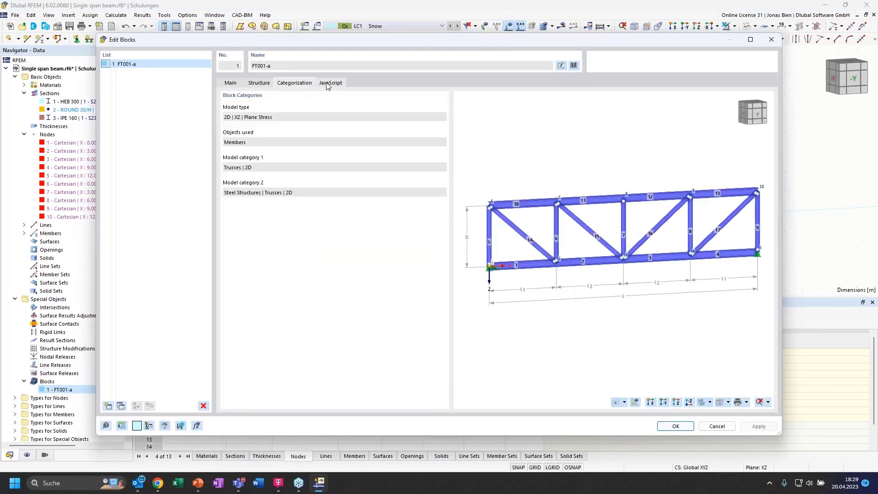
pyautogui.click(328, 85)
pyautogui.click(265, 84)
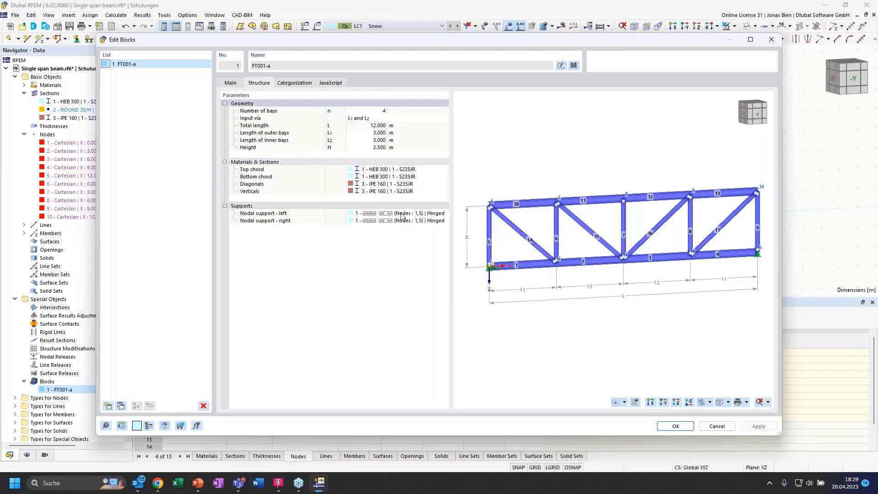
pyautogui.click(676, 426)
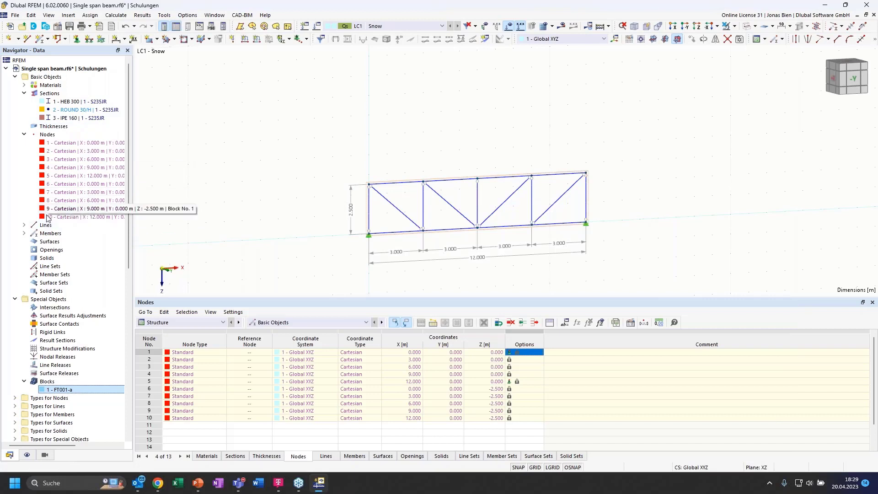
# Convert the truss block into normal geometry and inspect its nodes, lines and members in the model tree
pyautogui.rightClick(402, 185)
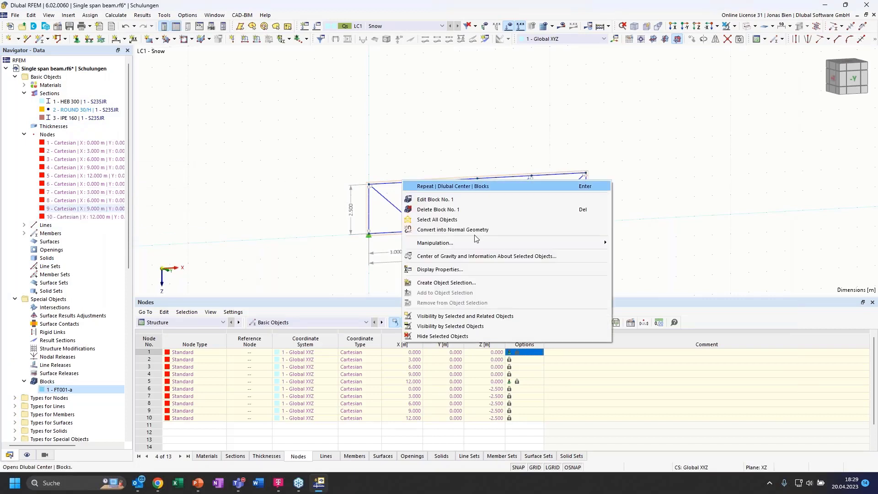
pyautogui.click(451, 230)
pyautogui.click(23, 224)
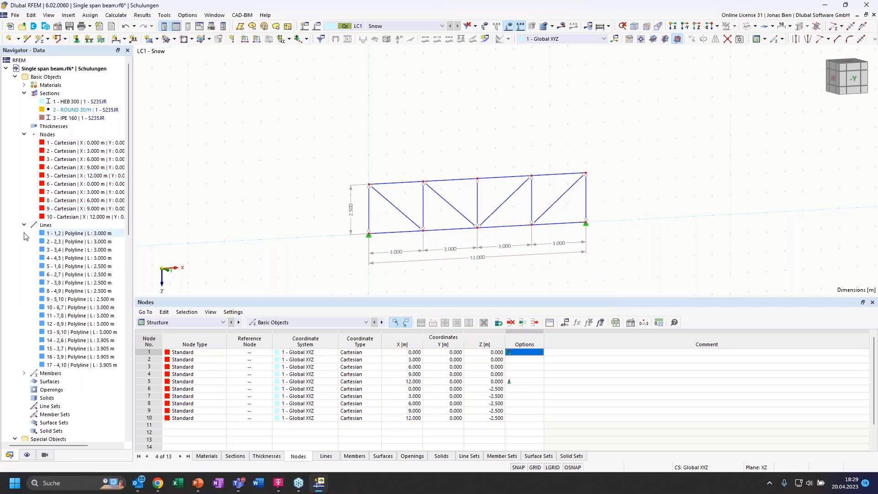
pyautogui.click(24, 373)
pyautogui.scroll(-3, 66, 325)
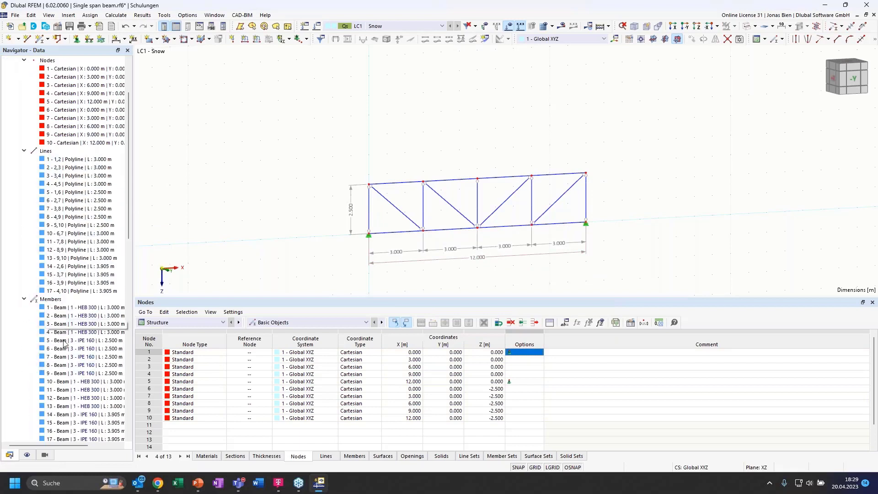
pyautogui.scroll(3, 68, 218)
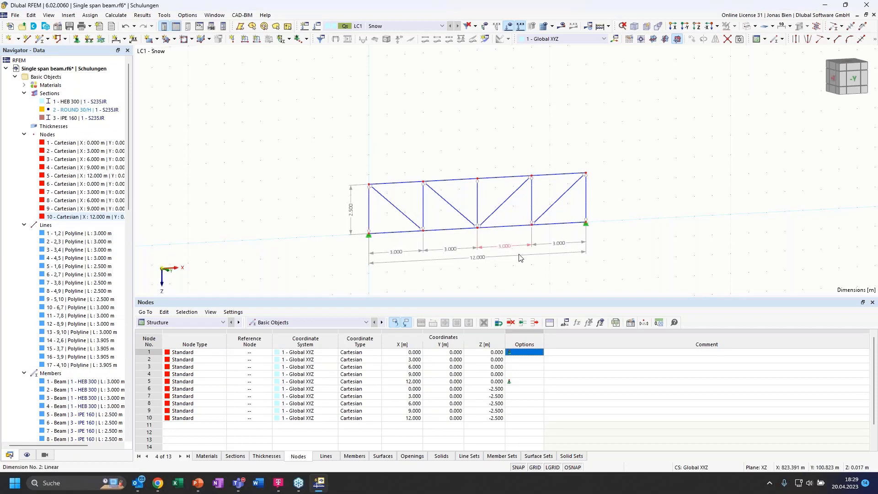
pyautogui.keyDown('ctrl'); pyautogui.moveTo(424, 123); pyautogui.dragTo(417, 123, button='middle'); pyautogui.keyUp('ctrl')
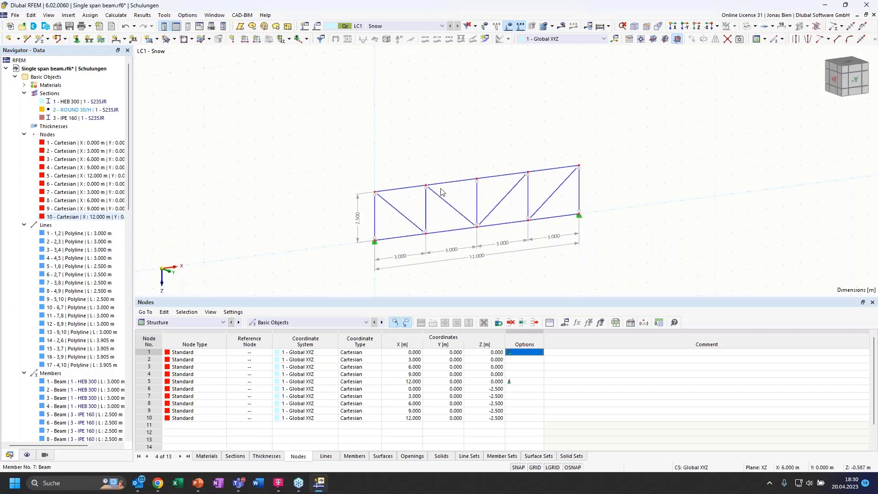
pyautogui.scroll(-11, 73, 249)
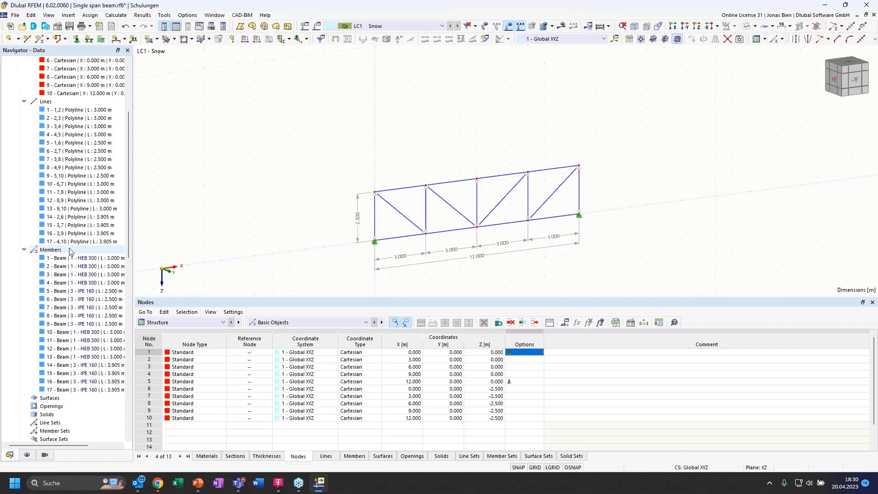
pyautogui.scroll(-1, 77, 252)
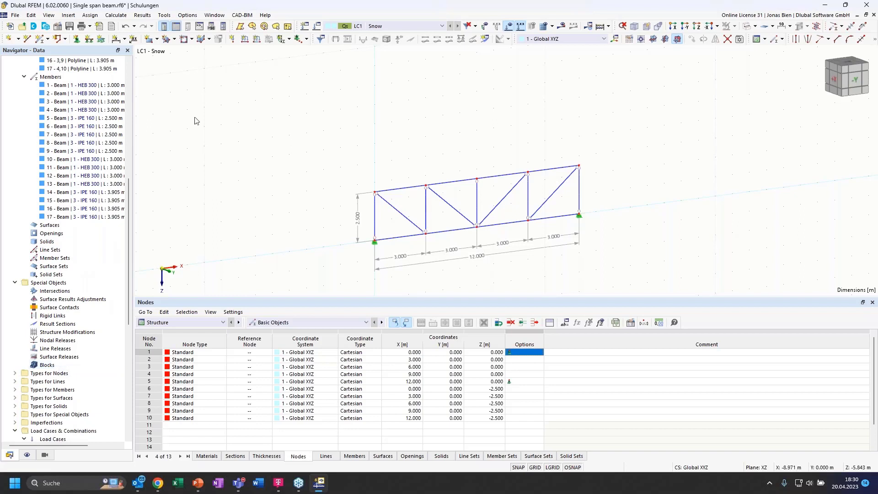
# Load the FTZ150c-crv block from the 2D trusses category of the block library
pyautogui.click(47, 25)
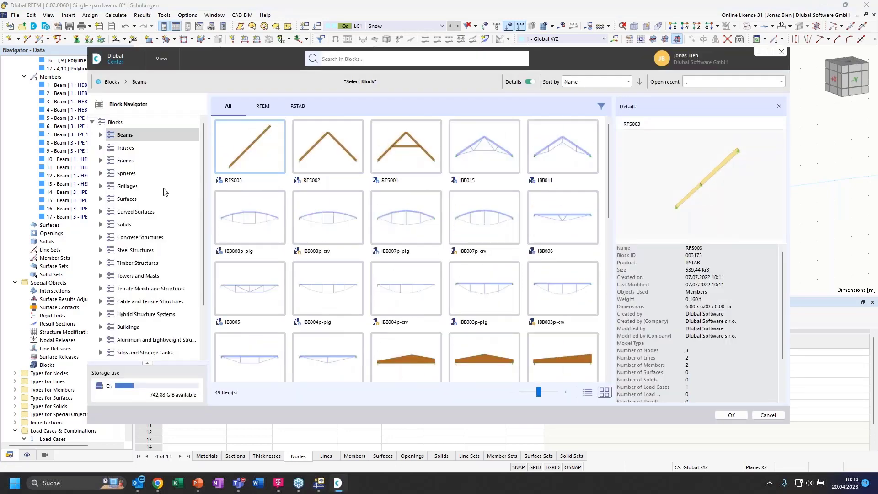
pyautogui.click(101, 147)
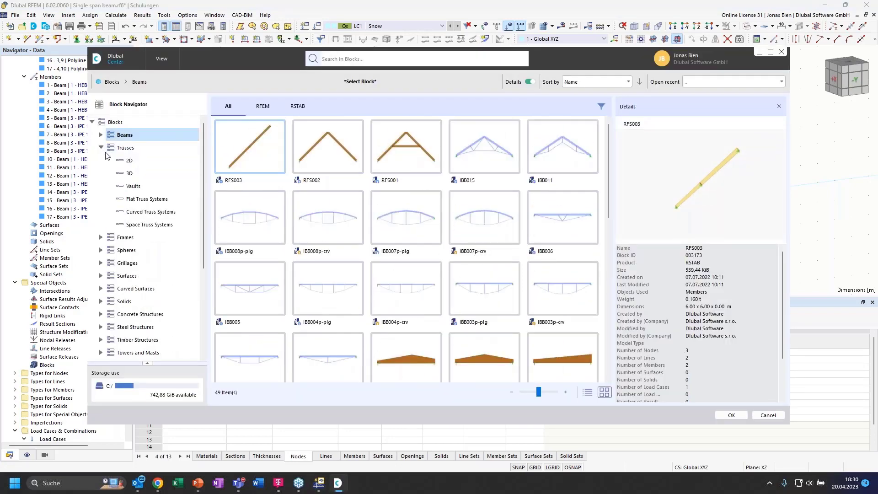
pyautogui.click(146, 164)
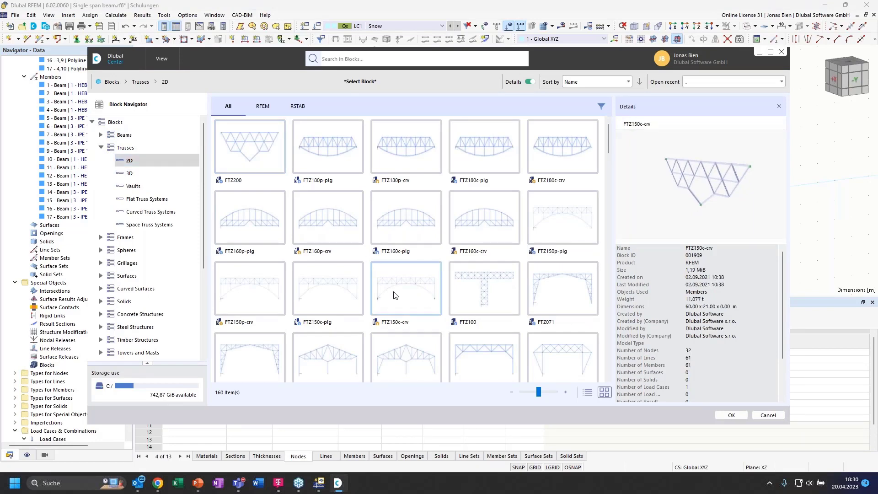
pyautogui.press('Escape')
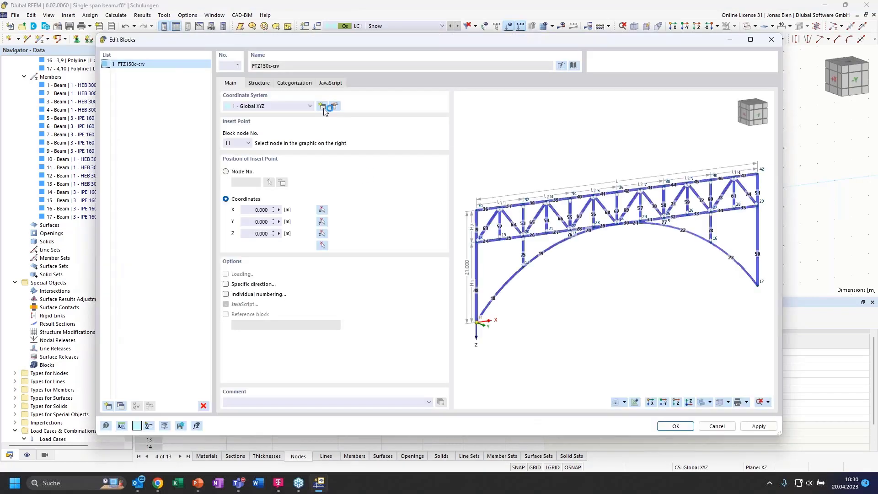
# Examine the FTZ150c-crv block's JavaScript, from the input parameters to the creation of nodes and members
pyautogui.click(329, 82)
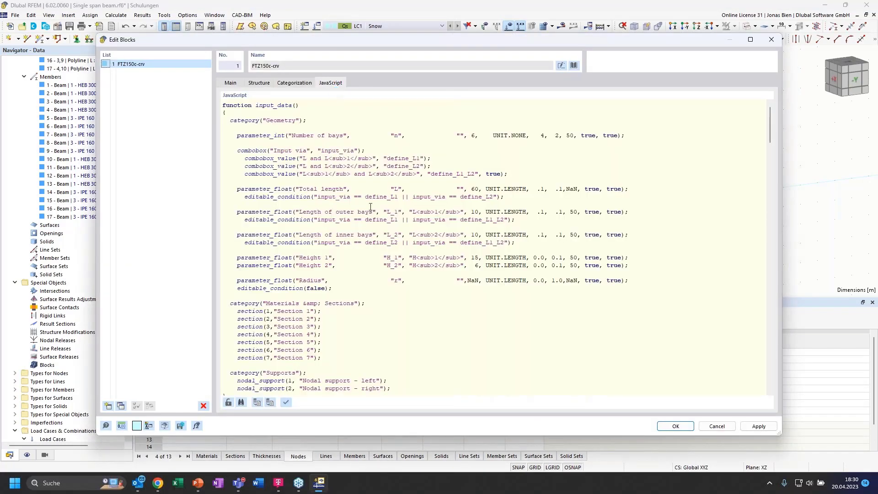
pyautogui.scroll(-14, 397, 204)
pyautogui.scroll(-7, 403, 235)
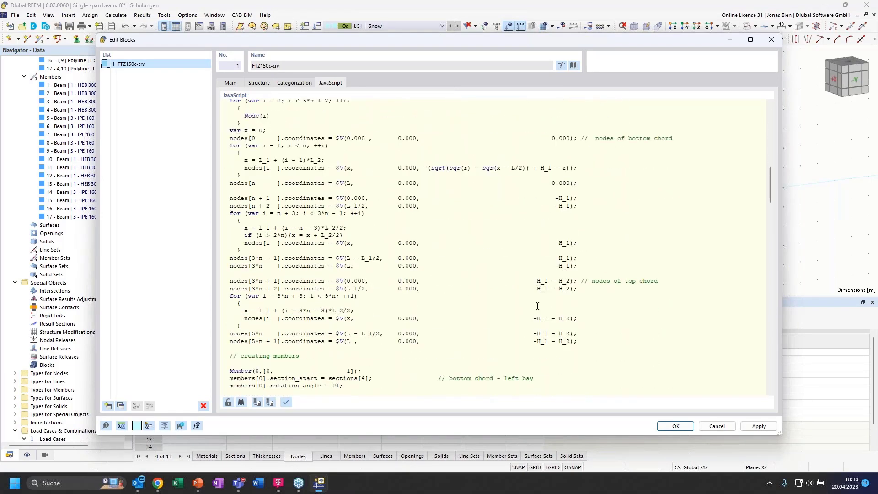
pyautogui.scroll(-6, 614, 335)
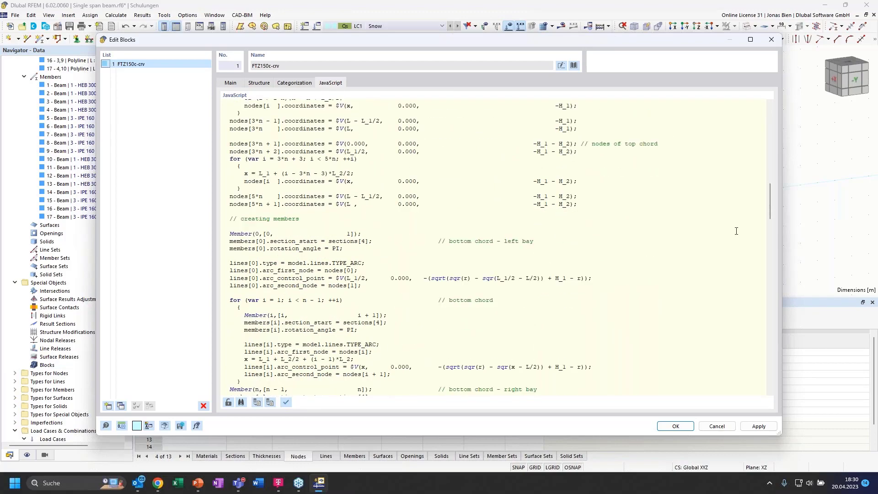
pyautogui.moveTo(769, 195); pyautogui.dragTo(770, 104)
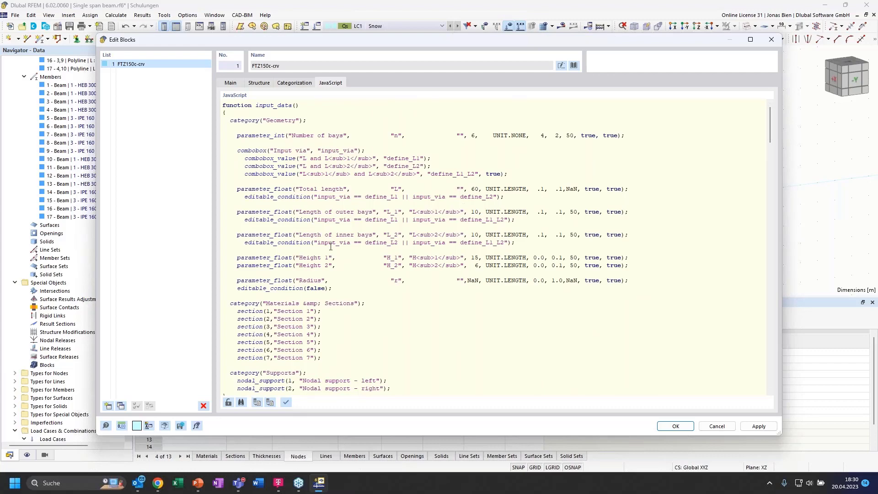
# Compare the block's categorization and structure parameters with its JavaScript, and close the block editor without inserting the block
pyautogui.click(291, 83)
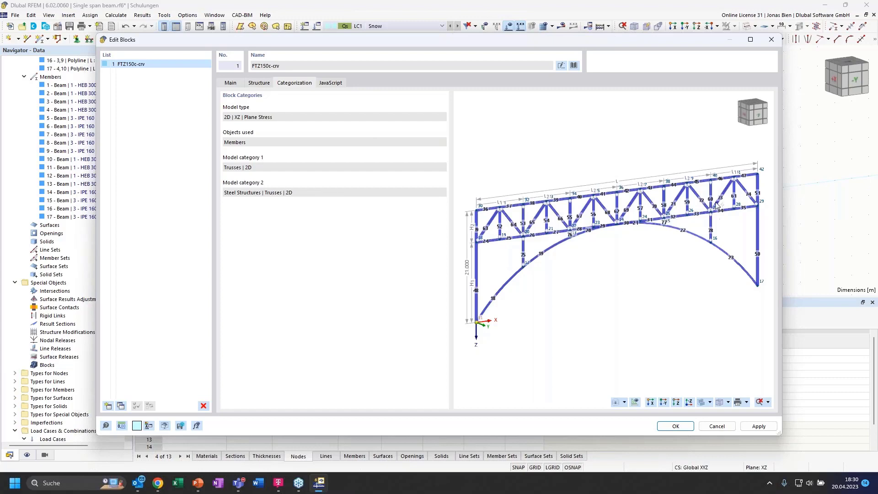
pyautogui.click(330, 84)
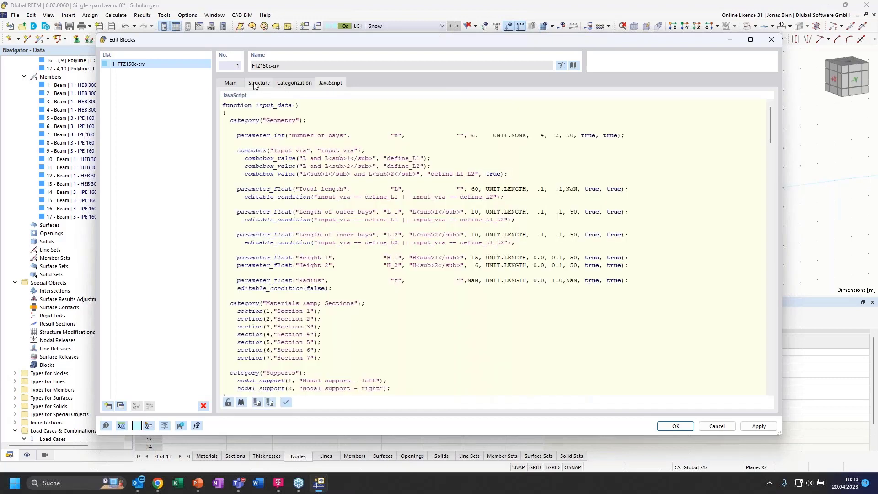
pyautogui.click(259, 83)
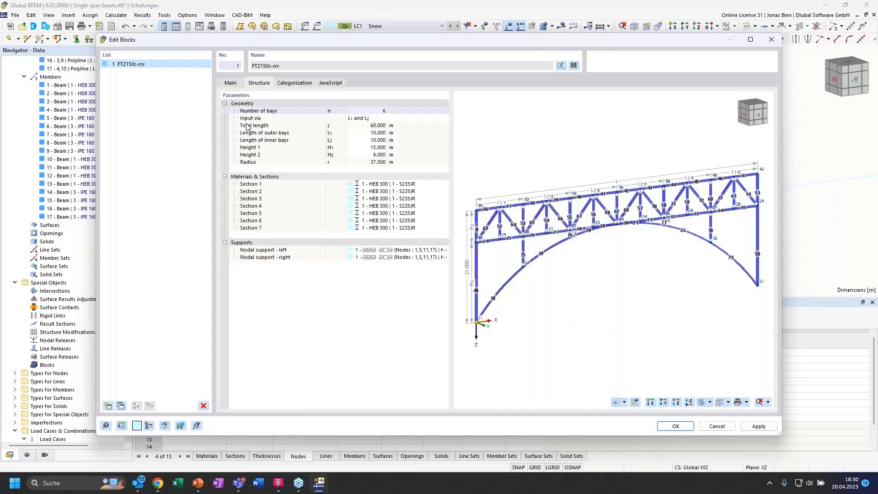
pyautogui.click(330, 83)
pyautogui.scroll(-6, 375, 237)
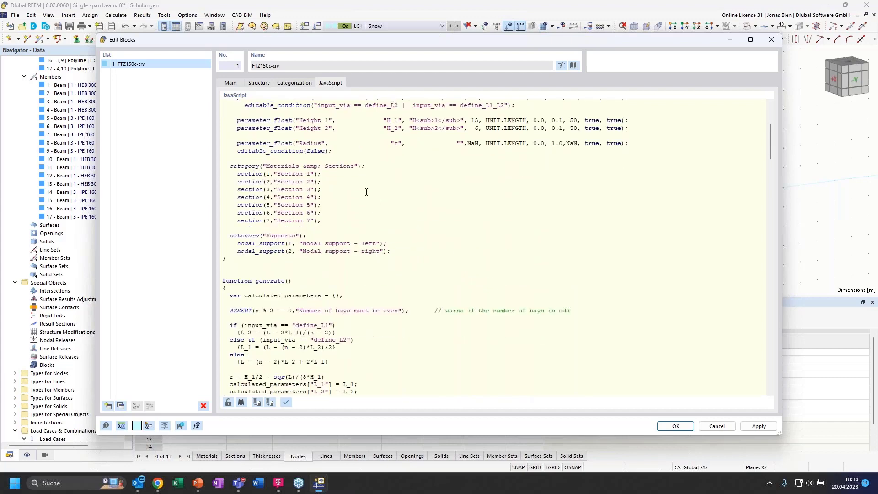
pyautogui.scroll(-6, 364, 250)
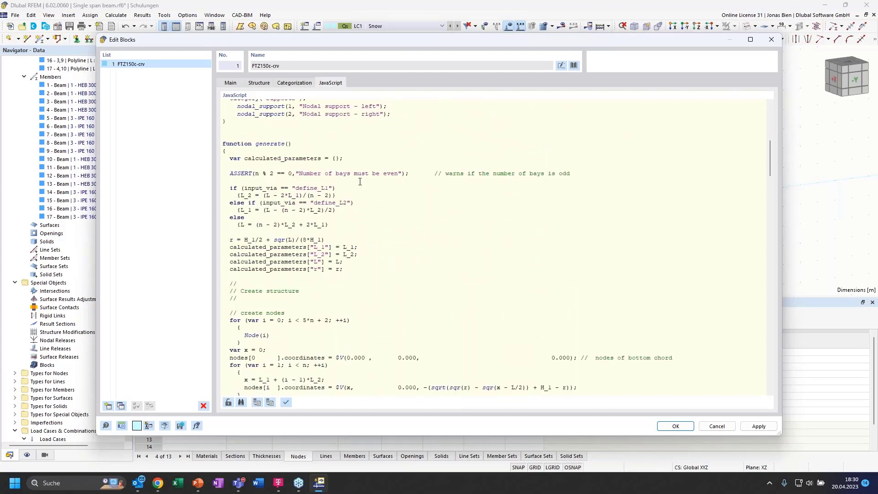
pyautogui.scroll(4, 360, 181)
pyautogui.click(778, 40)
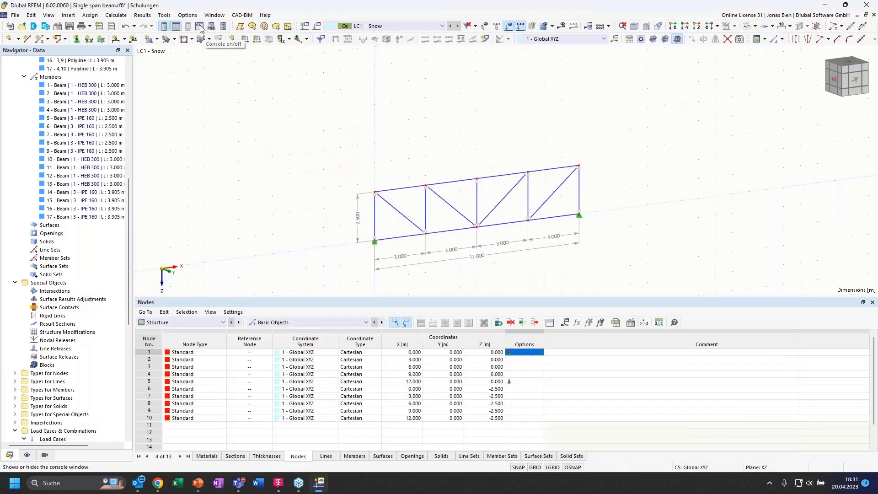
# Show the console and look up code suggestions for "node", clearing the entry without running it
pyautogui.click(211, 27)
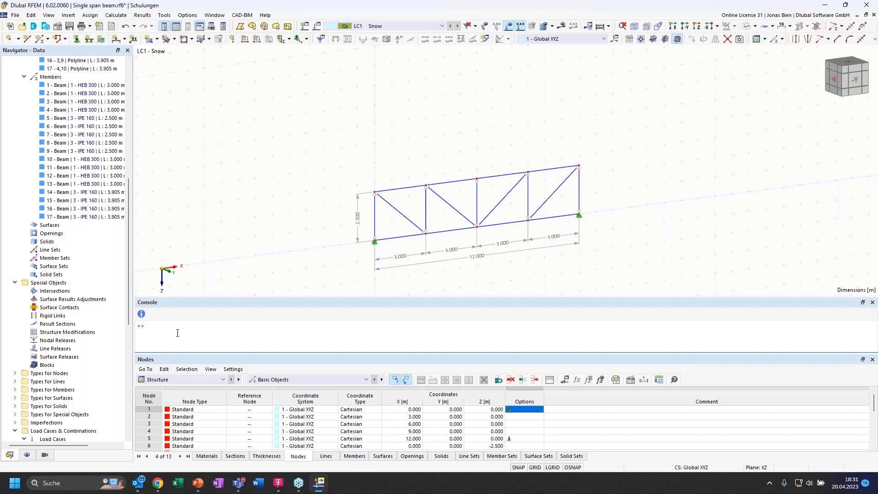
pyautogui.write('nod')
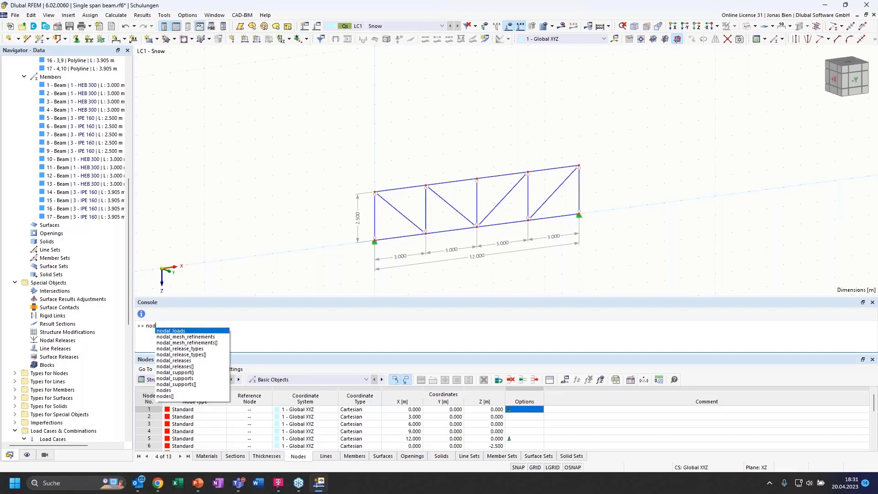
pyautogui.write('e')
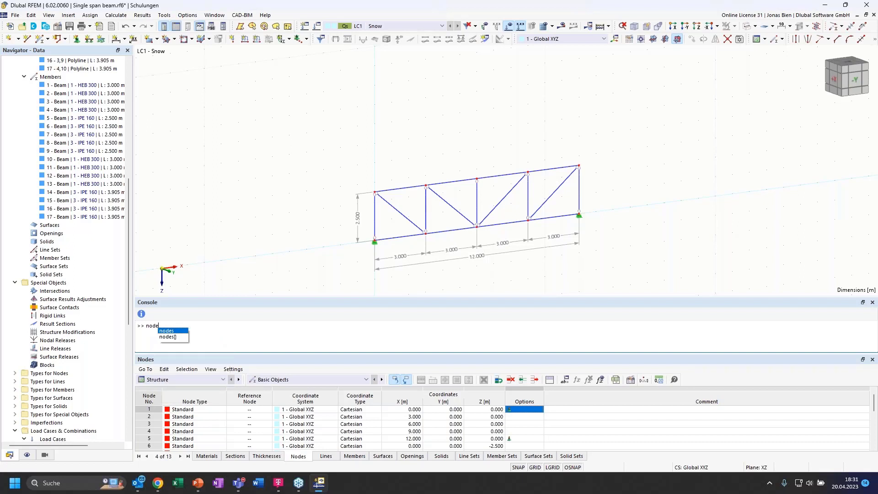
pyautogui.click(160, 325)
pyautogui.moveTo(159, 325); pyautogui.dragTo(137, 328)
pyautogui.press('BackSpace')
# Browse the object properties available for console commands, cancel the insertion and hide the console
pyautogui.click(141, 316)
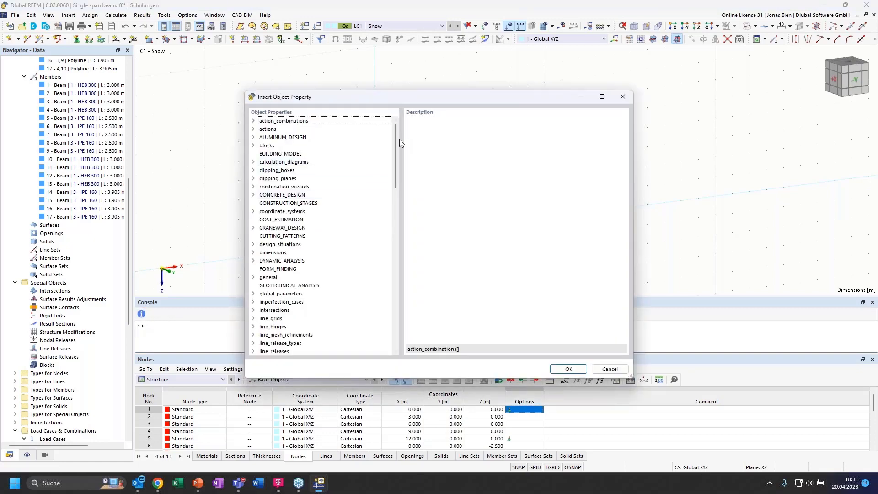
pyautogui.moveTo(395, 152); pyautogui.dragTo(393, 128)
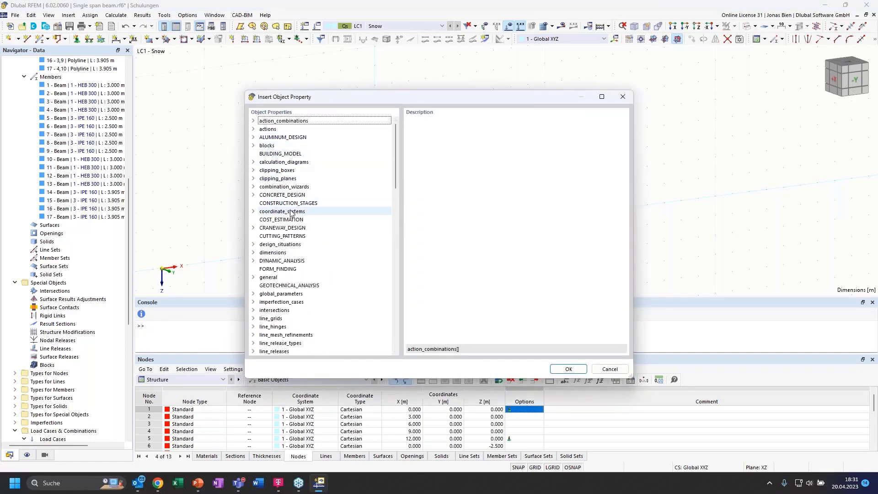
pyautogui.click(609, 369)
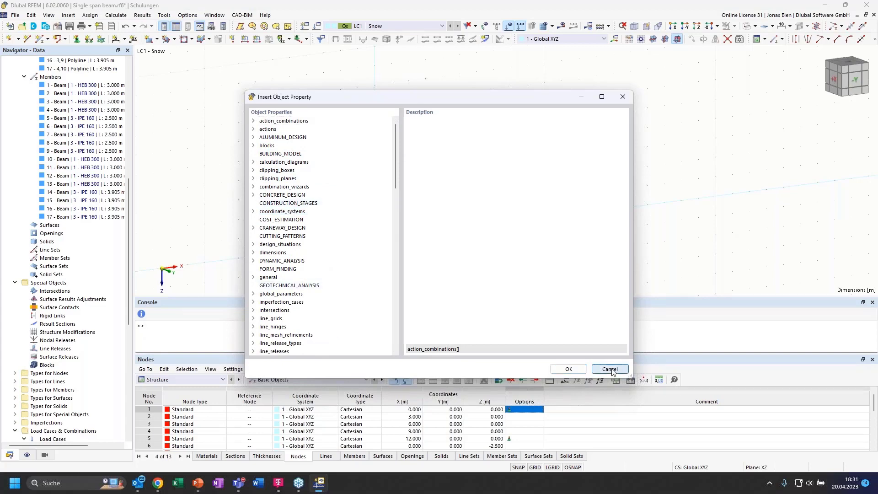
pyautogui.click(872, 303)
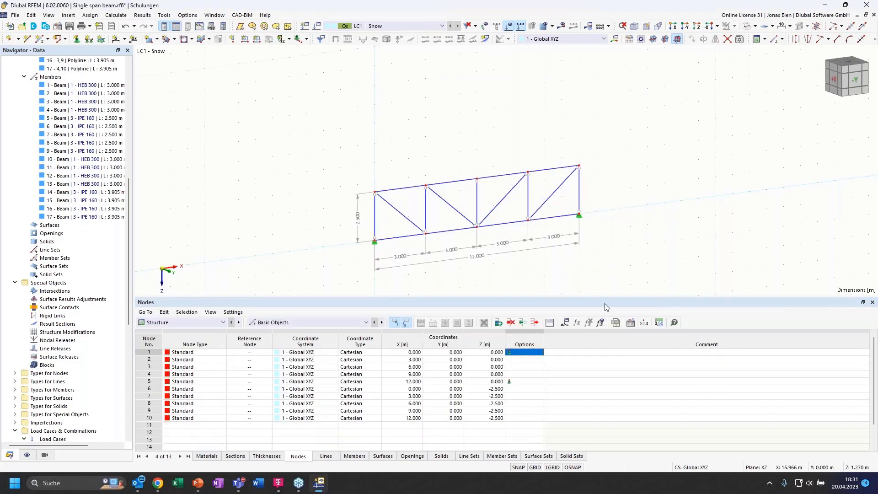
# Enlarge the model view by shrinking the Nodes table and show the truss from the -Y direction
pyautogui.moveTo(598, 303); pyautogui.dragTo(599, 332)
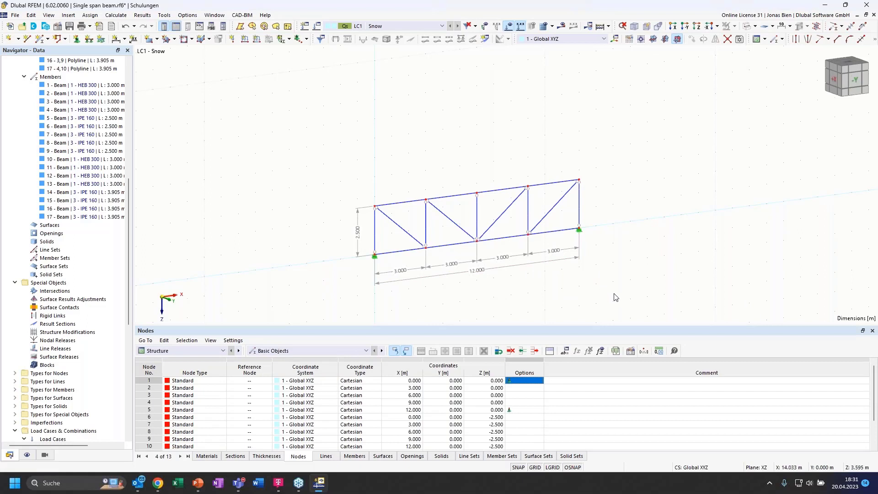
pyautogui.keyDown('ctrl'); pyautogui.moveTo(661, 240); pyautogui.dragTo(600, 265, button='middle'); pyautogui.keyUp('ctrl')
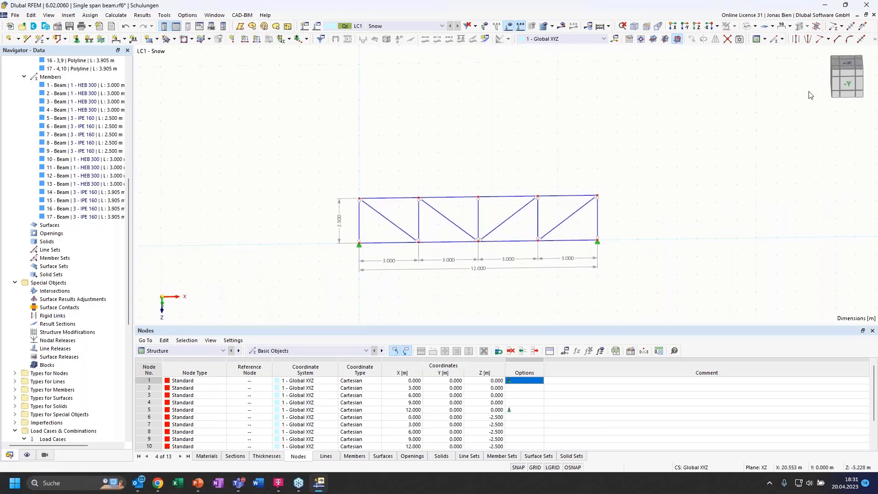
pyautogui.click(848, 84)
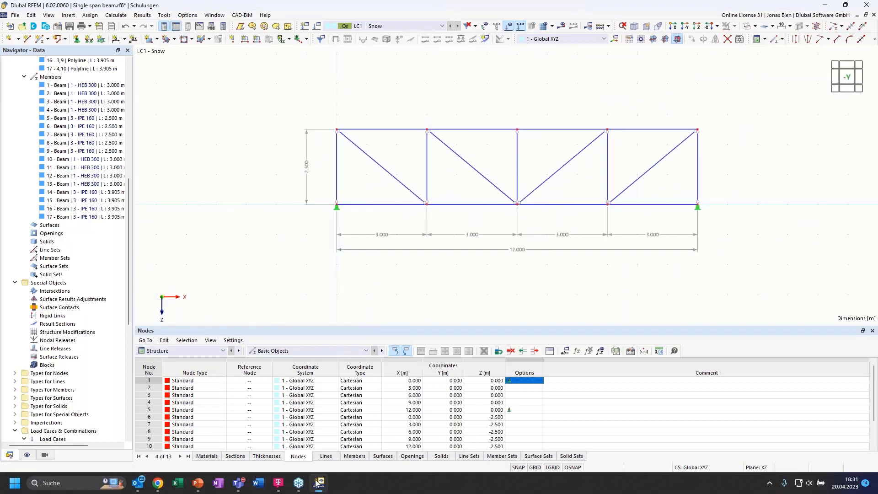
# Switch to the PowerPoint presentation and advance to the fixed column slide on 1st and 2nd order theory
pyautogui.moveTo(322, 486)
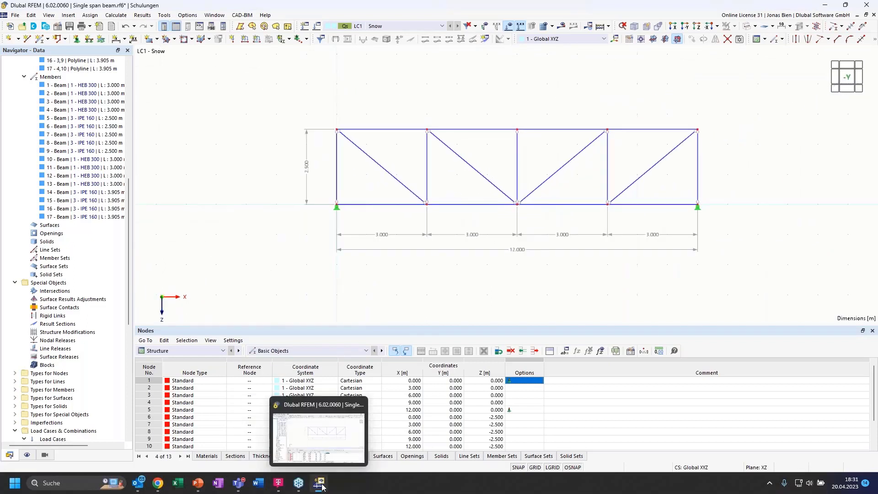
pyautogui.click(195, 486)
pyautogui.click(246, 437)
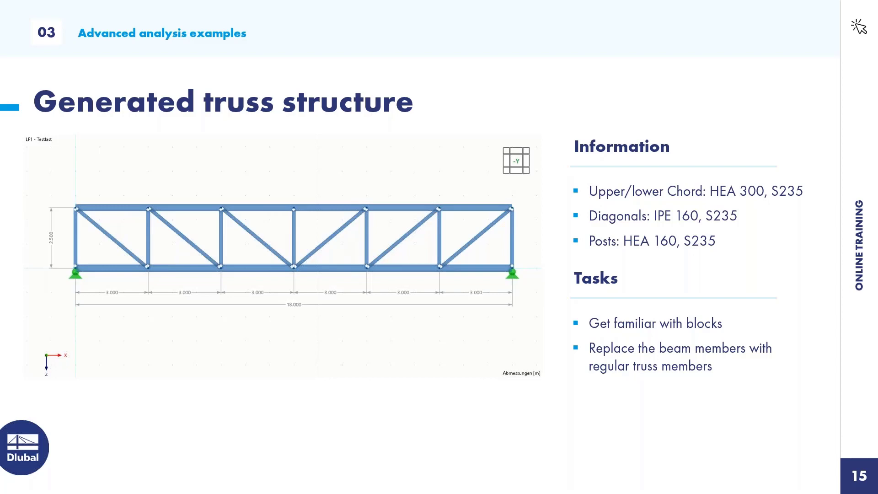
pyautogui.click(501, 316)
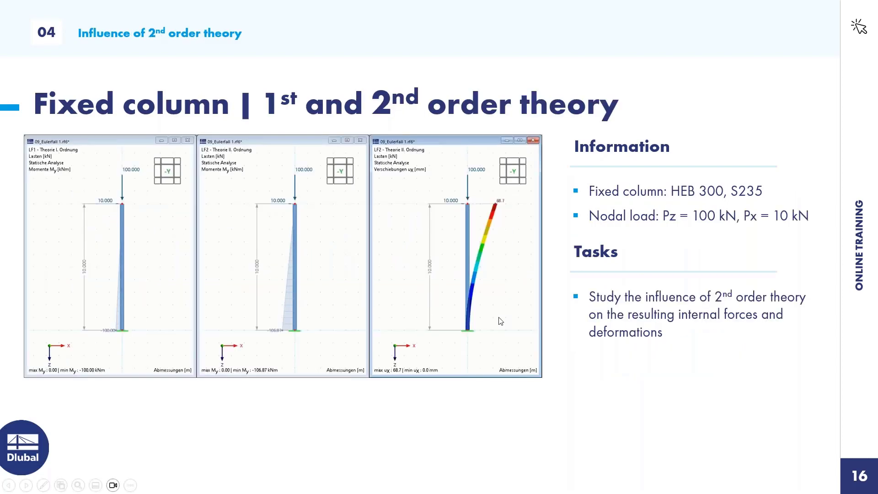
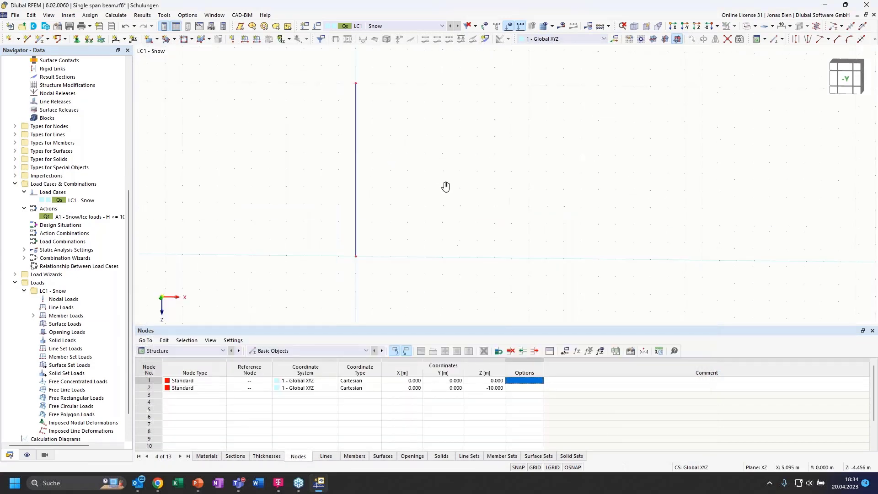
# Assign the Fixed nodal support to the node at the column's base
pyautogui.doubleClick(360, 267)
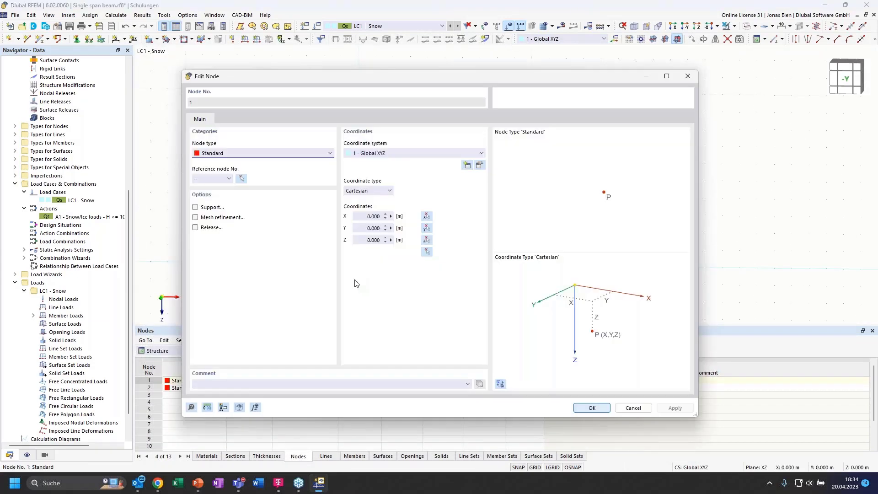
pyautogui.click(197, 207)
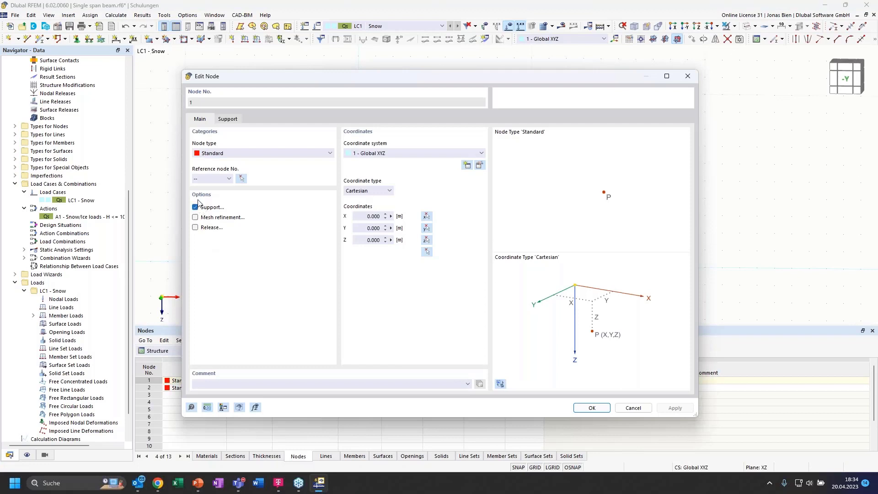
pyautogui.click(234, 120)
pyautogui.click(241, 153)
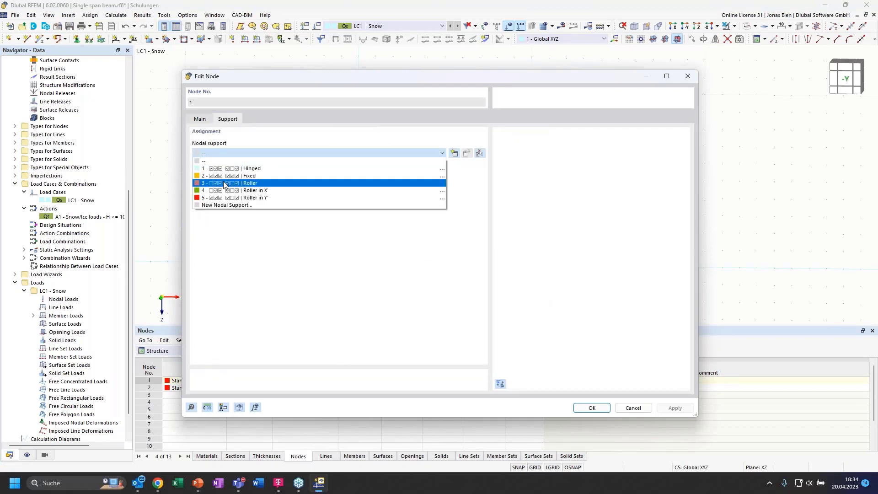
pyautogui.click(249, 161)
pyautogui.click(592, 407)
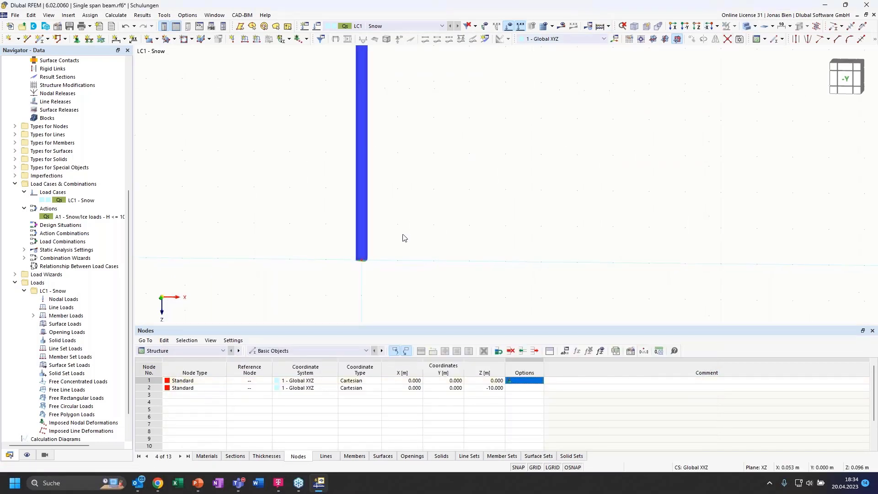
# Inspect the column's base and check the nodal support type assigned to its base node
pyautogui.keyDown('ctrl'); pyautogui.moveTo(386, 235); pyautogui.dragTo(351, 251, button='middle'); pyautogui.keyUp('ctrl')
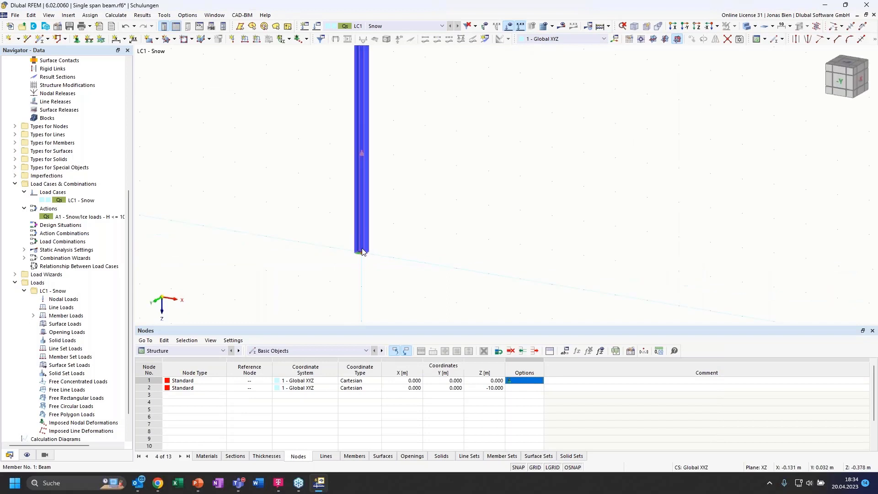
pyautogui.scroll(3, 360, 250)
pyautogui.doubleClick(361, 263)
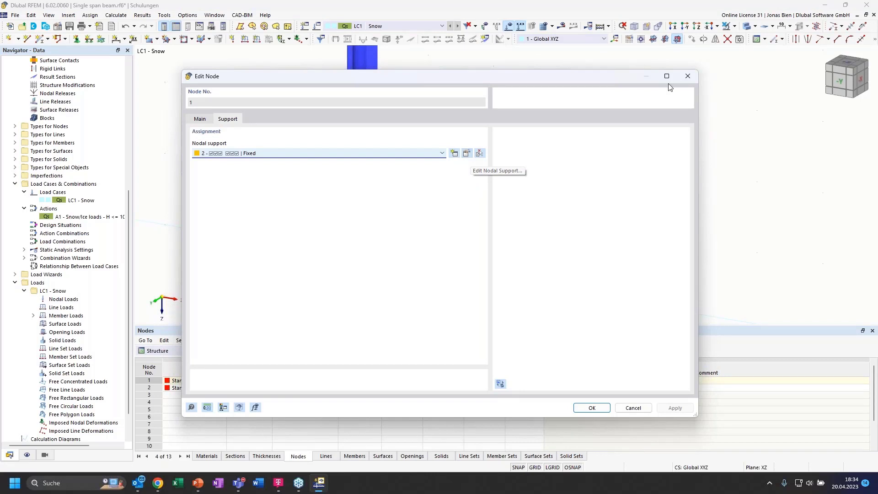
pyautogui.click(688, 76)
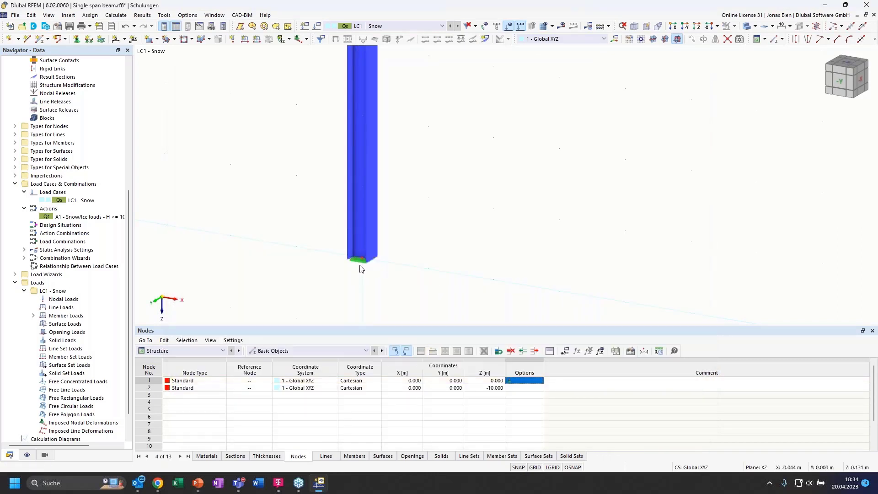
# Enlarge the graphic of the nodal support at the column's base
pyautogui.scroll(-3, 381, 274)
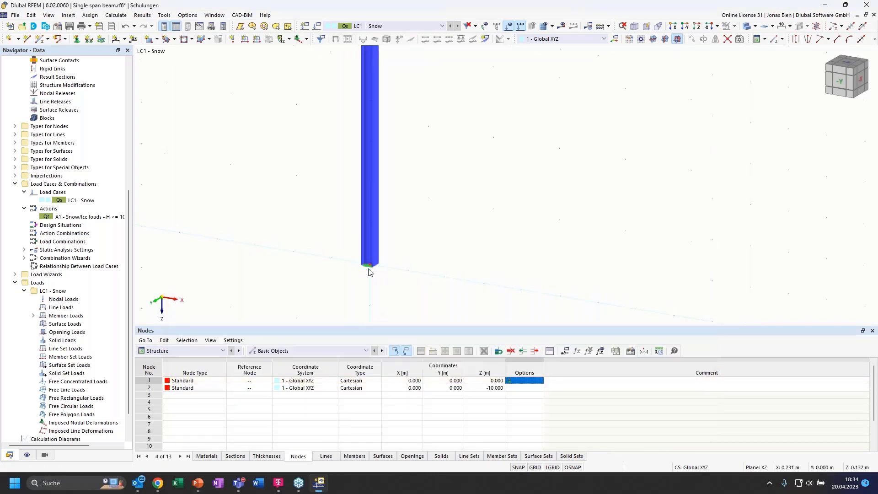
pyautogui.rightClick(368, 268)
pyautogui.moveTo(419, 352); pyautogui.dragTo(508, 355)
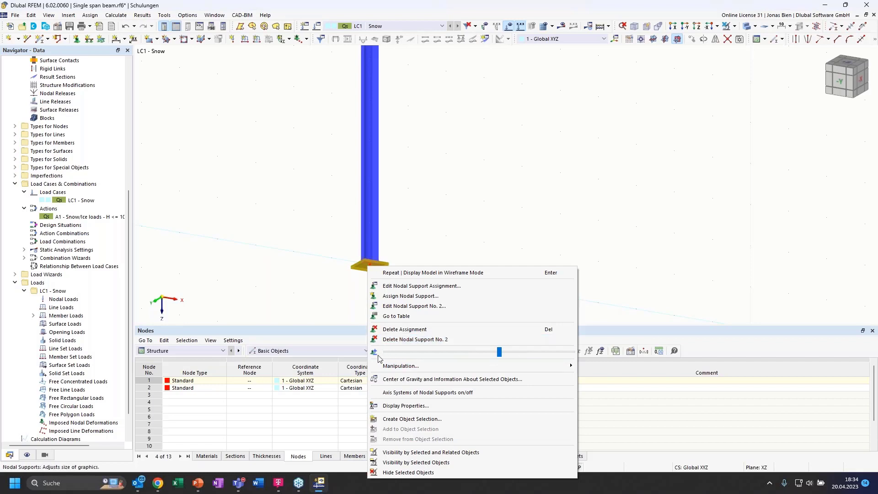
pyautogui.click(487, 191)
# Start a new nodal load in load case LC1 and set its load type to Components
pyautogui.keyDown('ctrl'); pyautogui.moveTo(462, 178); pyautogui.dragTo(463, 197, button='middle'); pyautogui.keyUp('ctrl')
pyautogui.scroll(-1, 463, 198)
pyautogui.moveTo(451, 103); pyautogui.dragTo(449, 97, button='middle')
pyautogui.scroll(-1, 468, 125)
pyautogui.moveTo(384, 64); pyautogui.dragTo(495, 166, button='middle')
pyautogui.scroll(-1, 496, 166)
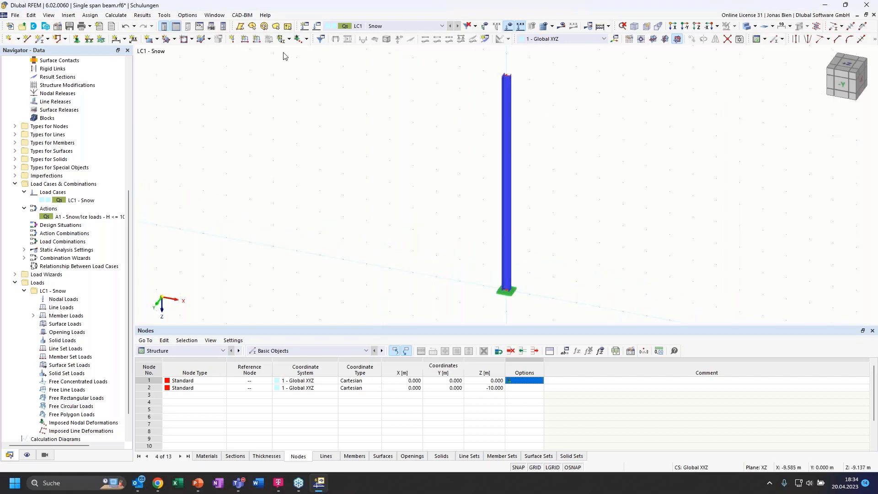
pyautogui.click(231, 39)
pyautogui.click(429, 170)
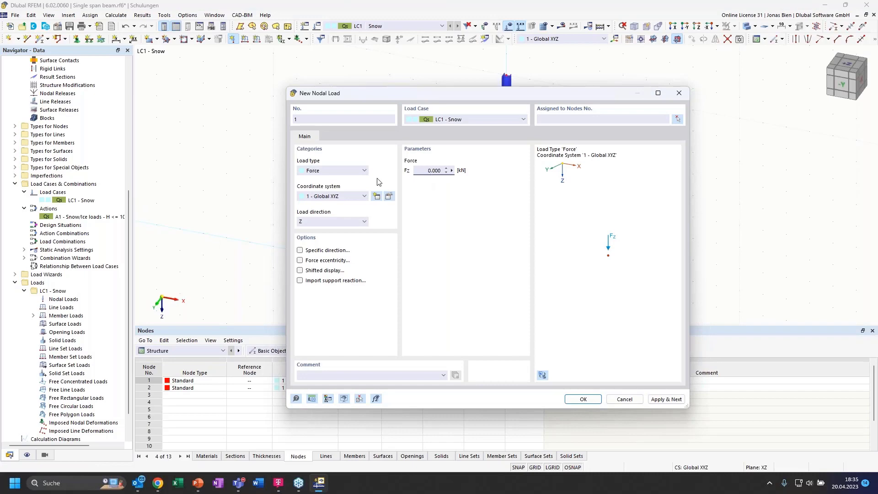
pyautogui.moveTo(407, 92); pyautogui.dragTo(345, 107)
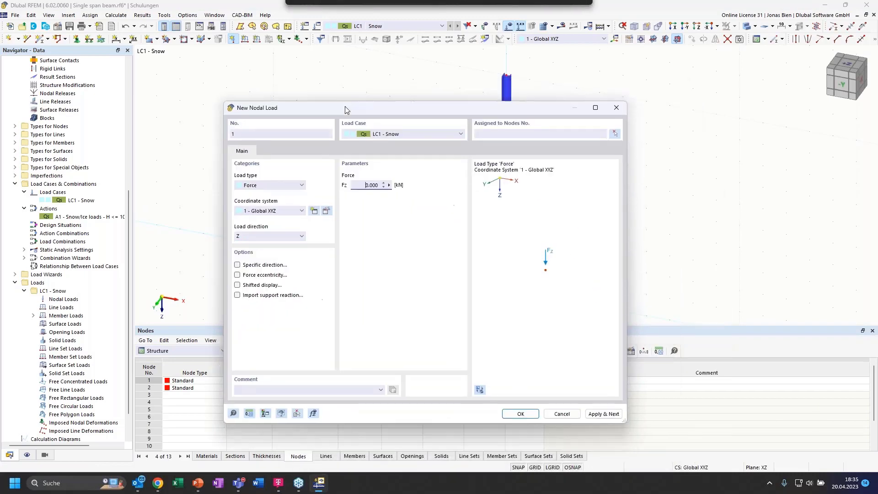
pyautogui.click(272, 186)
pyautogui.click(261, 208)
# Set the nodal load to Fx 10 kN and Fz 100 kN and apply it to the column's top node
pyautogui.click(366, 205)
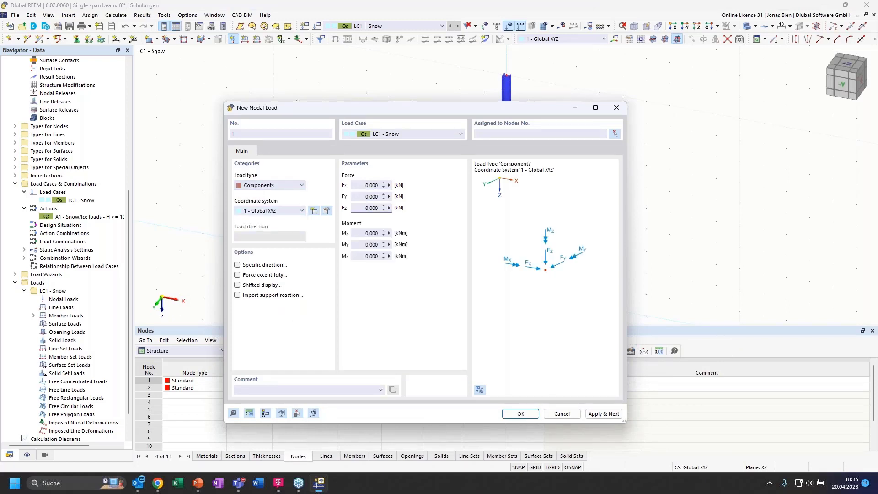
pyautogui.click(366, 185)
pyautogui.click(521, 414)
pyautogui.click(517, 101)
pyautogui.click(143, 135)
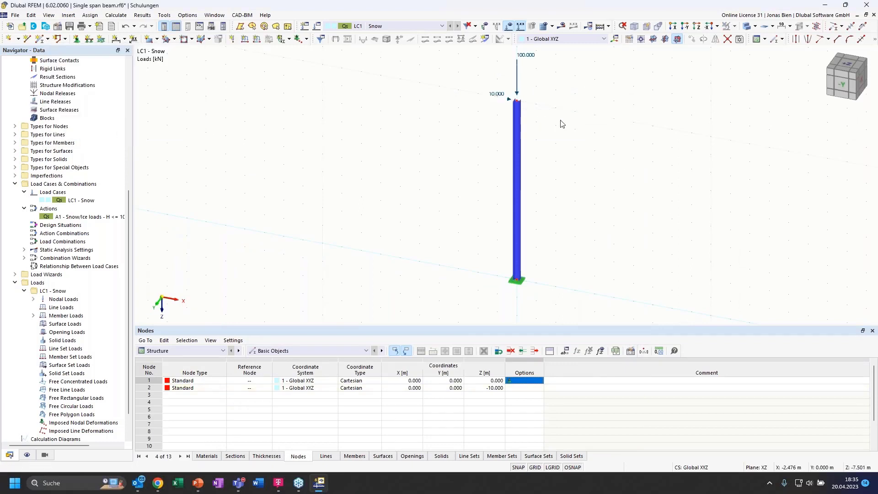
# Open load case LC1 - Snow for editing and select SA1 - Geometrically linear as its static analysis settings
pyautogui.keyDown('ctrl'); pyautogui.moveTo(594, 89); pyautogui.dragTo(628, 128, button='middle'); pyautogui.keyUp('ctrl')
pyautogui.scroll(-1, 629, 129)
pyautogui.scroll(1, 617, 61)
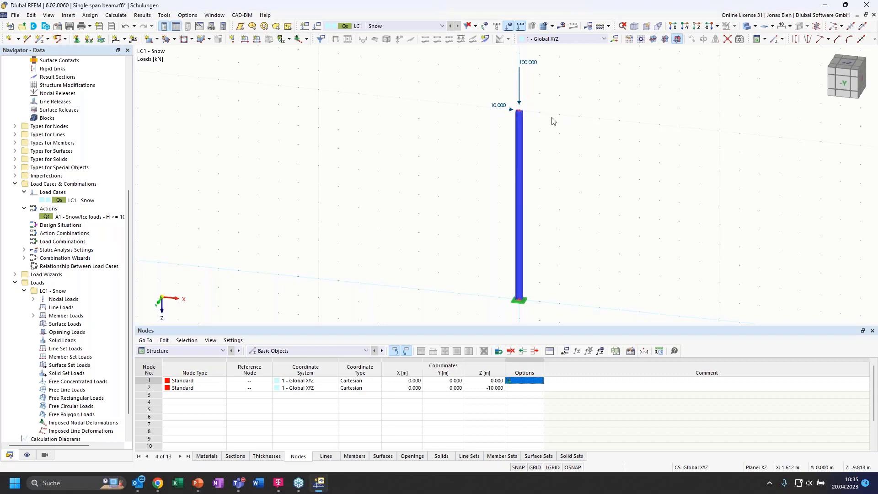
pyautogui.scroll(2, 554, 120)
pyautogui.scroll(1, 553, 110)
pyautogui.moveTo(553, 109); pyautogui.dragTo(554, 121, button='middle')
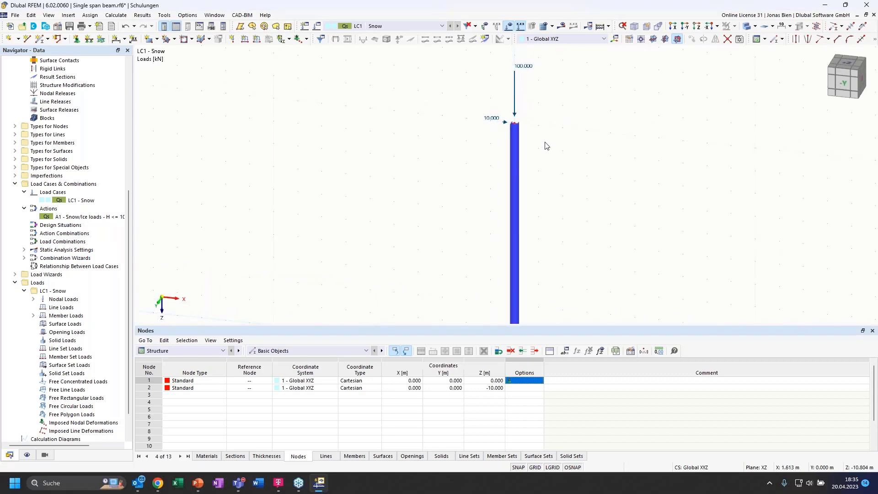
pyautogui.click(87, 201)
pyautogui.doubleClick(86, 201)
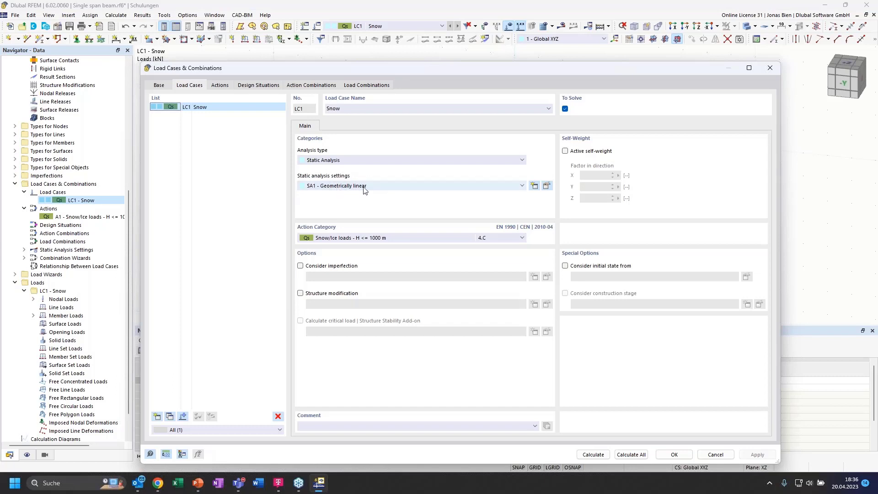
pyautogui.click(478, 185)
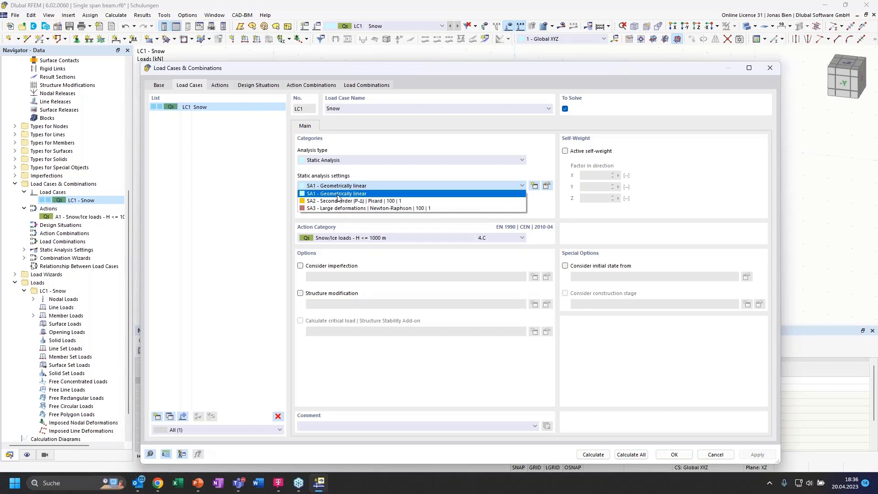
pyautogui.click(338, 194)
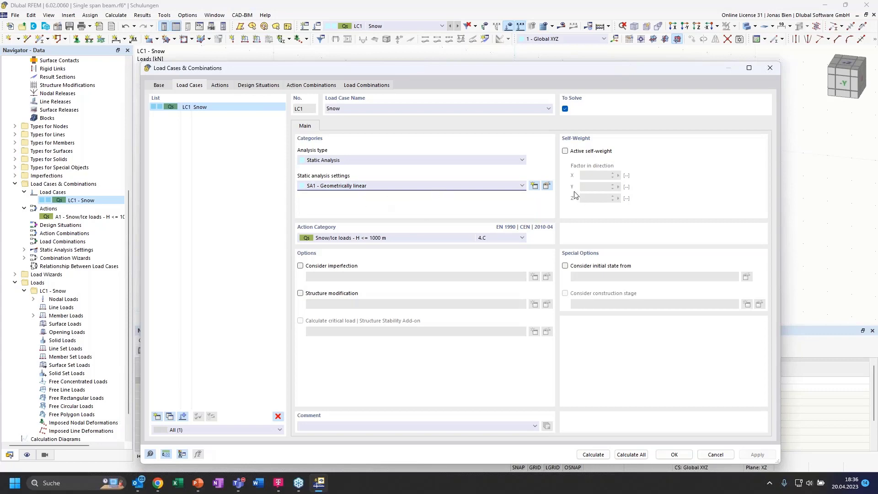
# Review the main and basic settings of SA1, accept the load case, and list the available static analysis settings
pyautogui.click(547, 185)
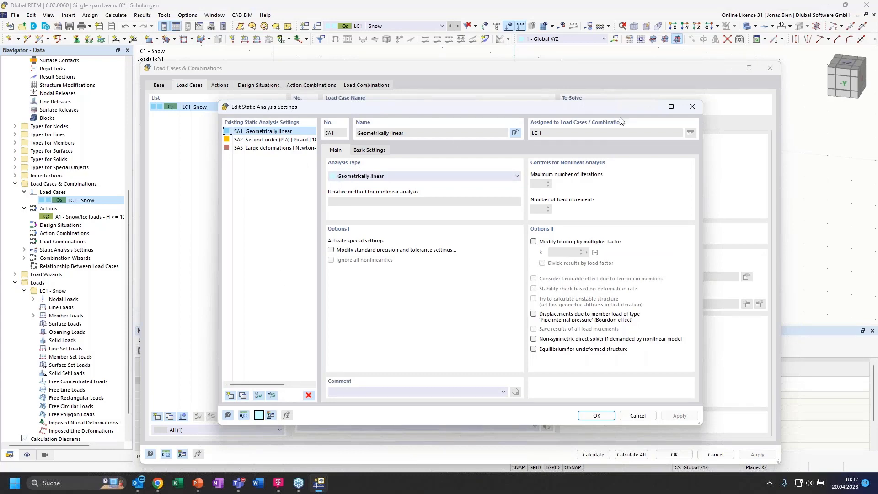
pyautogui.click(373, 152)
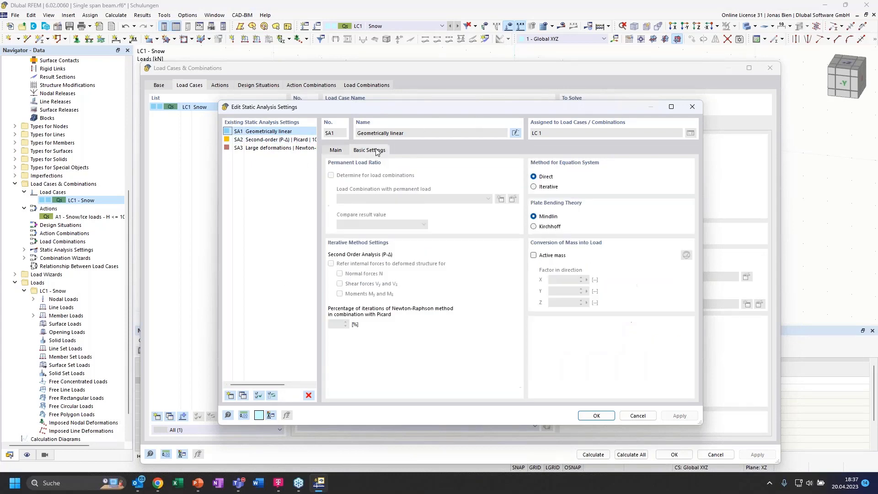
pyautogui.press('Escape')
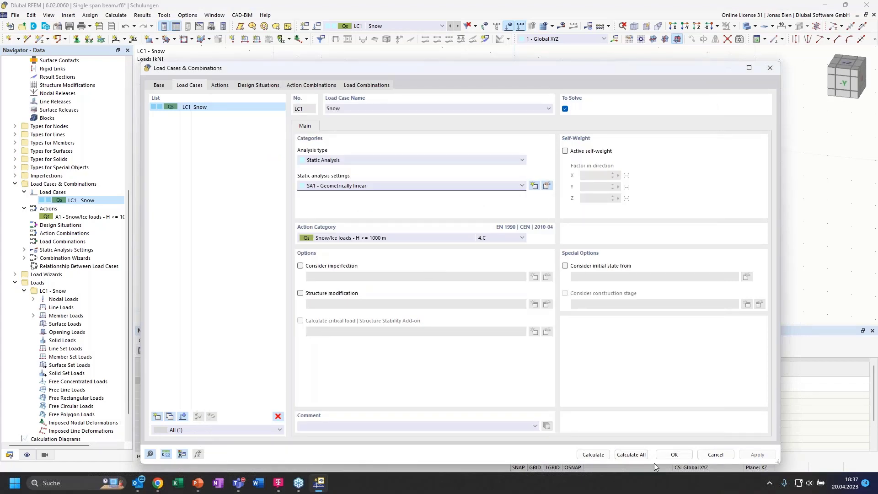
pyautogui.click(674, 455)
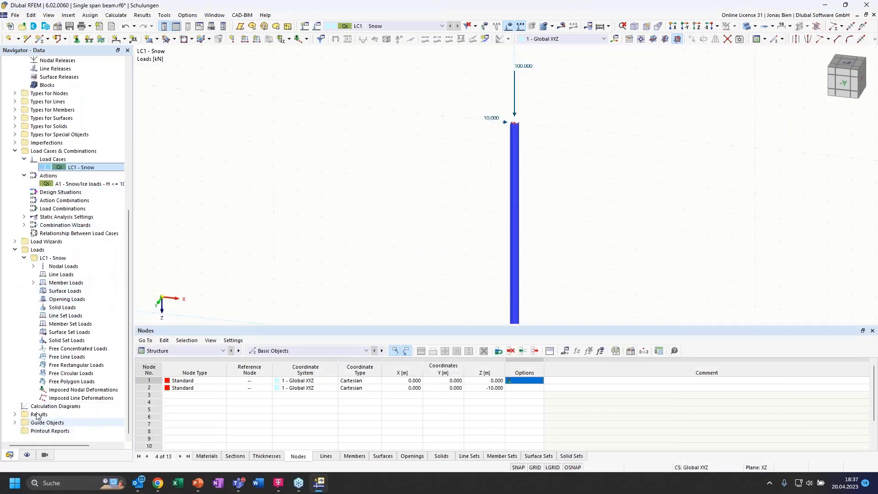
pyautogui.scroll(2, 47, 406)
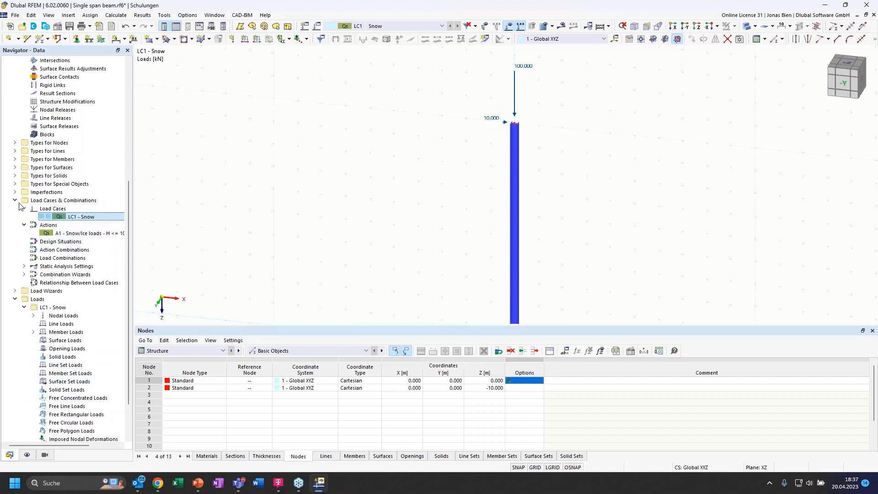
pyautogui.click(24, 266)
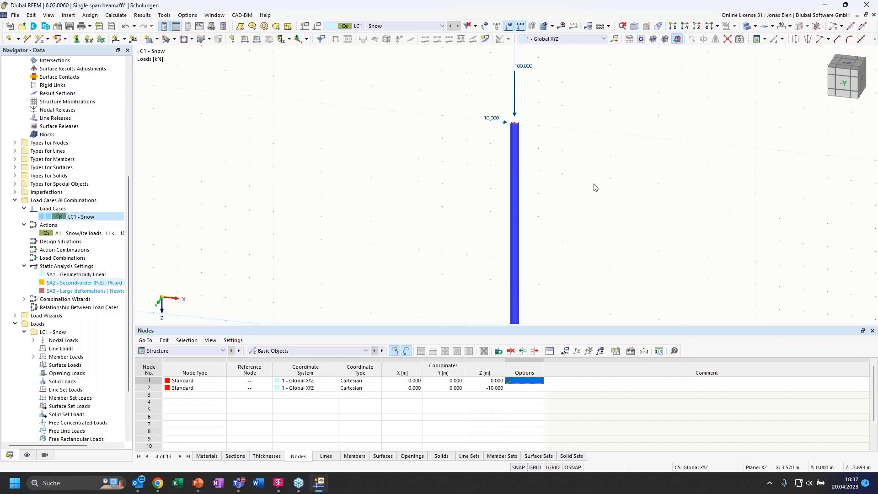
# Calculate LC1 and display its results on the wireframe column from the -Y direction
pyautogui.keyDown('ctrl'); pyautogui.moveTo(593, 189); pyautogui.dragTo(559, 193, button='middle'); pyautogui.keyUp('ctrl')
pyautogui.scroll(-1, 563, 210)
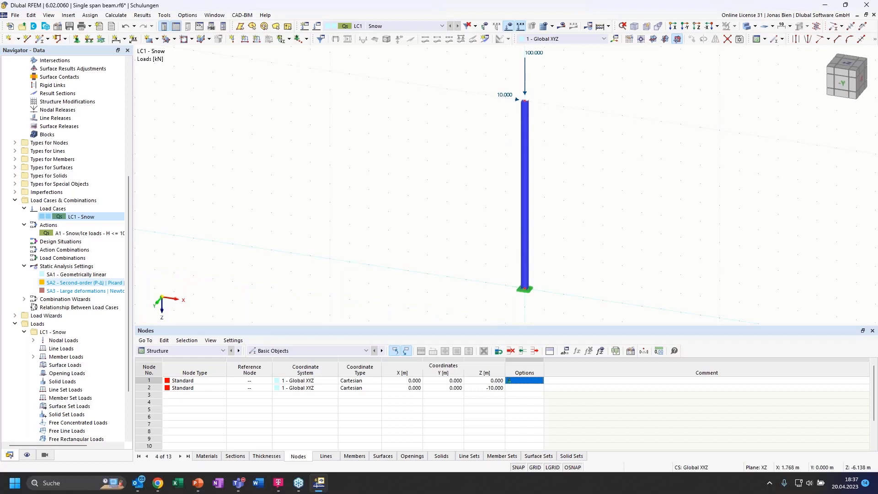
pyautogui.click(564, 28)
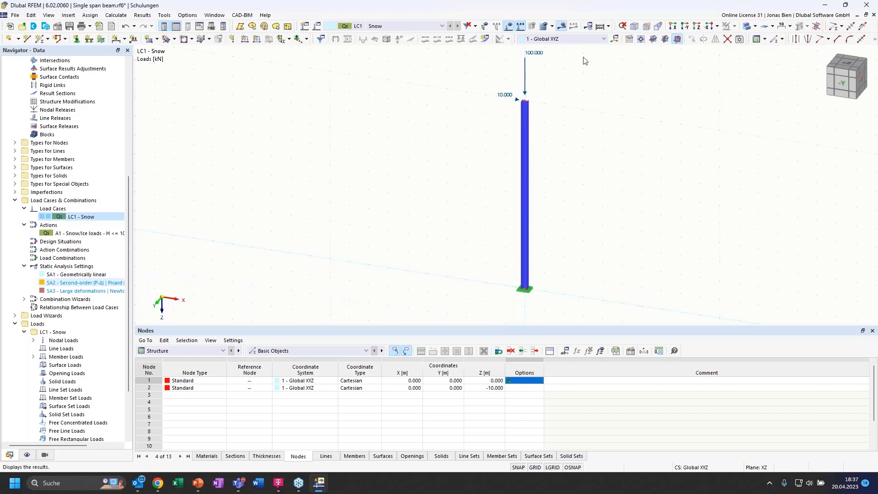
pyautogui.click(477, 278)
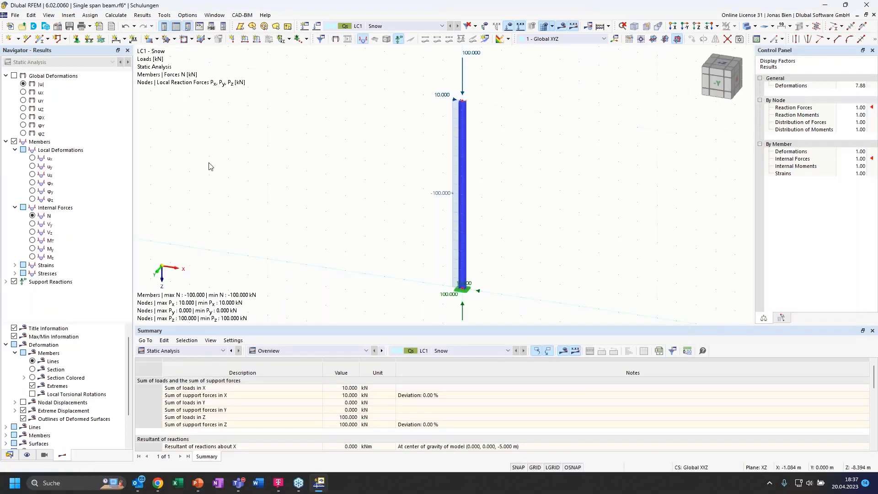
pyautogui.click(746, 27)
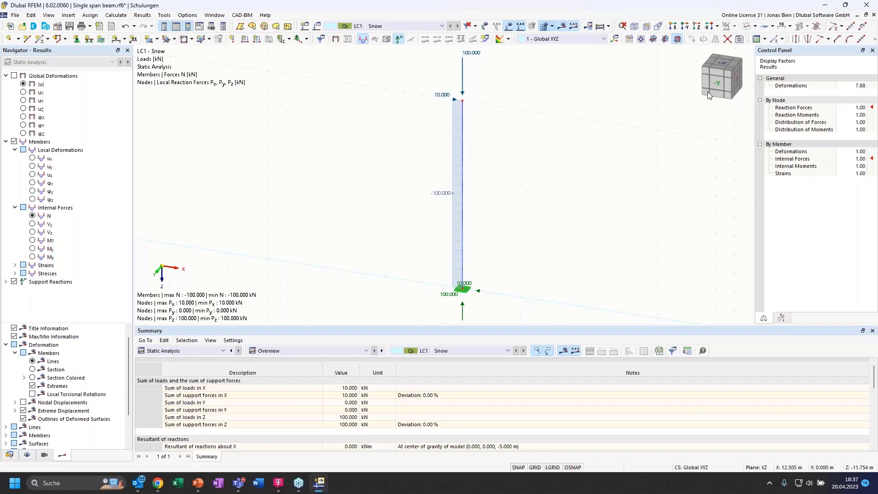
pyautogui.click(717, 85)
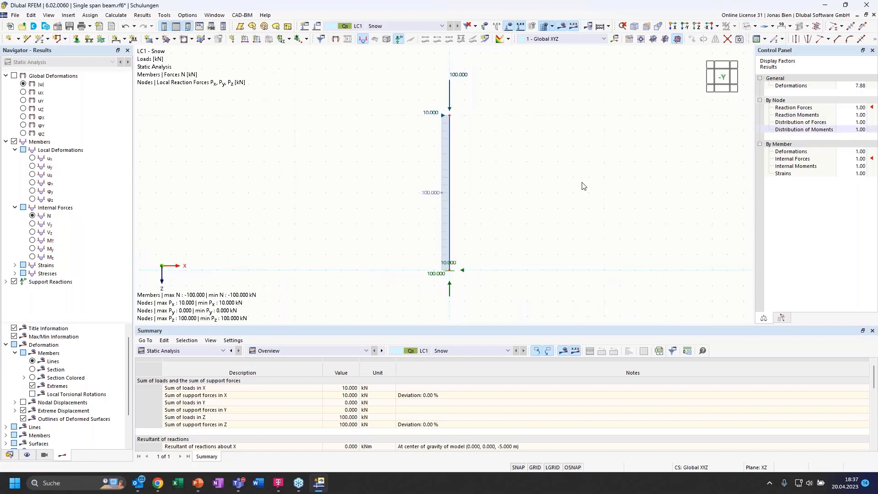
pyautogui.scroll(1, 439, 161)
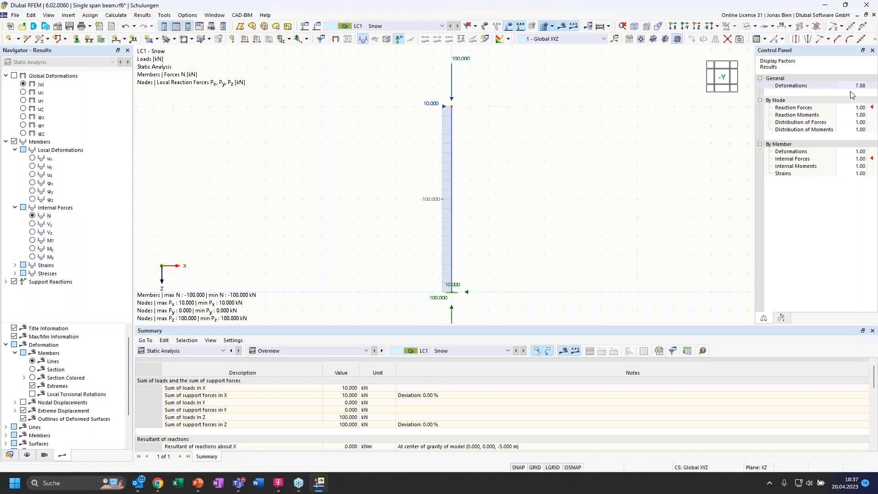
# Set the member display factors for internal forces and internal moments to 4
pyautogui.click(851, 159)
pyautogui.write('4')
pyautogui.press('Return')
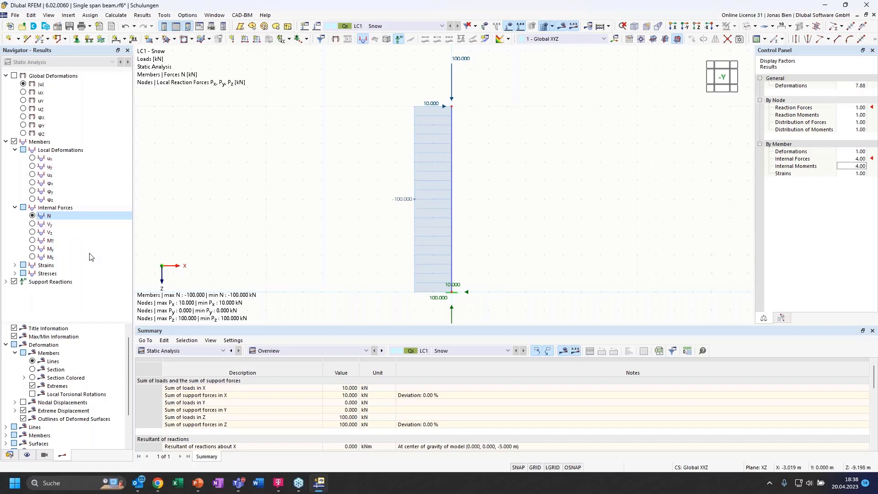
# Display the column's shear force Vz and its bending moment My to examine both diagrams
pyautogui.click(32, 233)
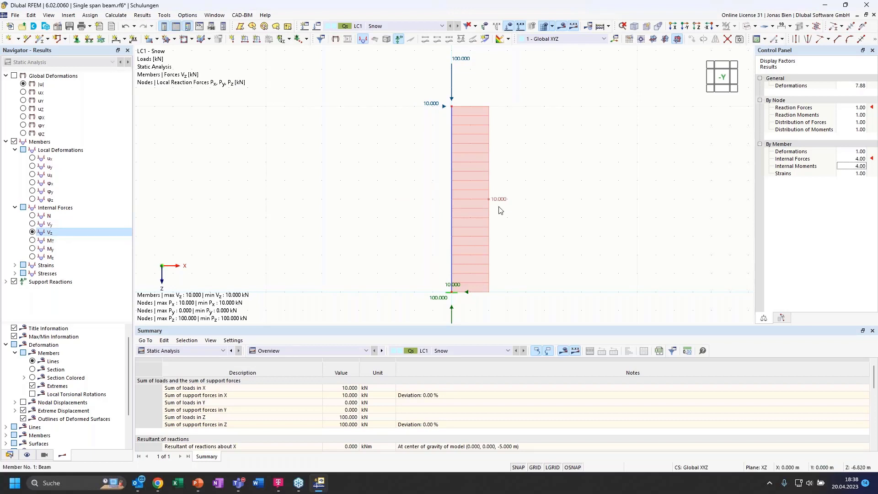
pyautogui.click(50, 249)
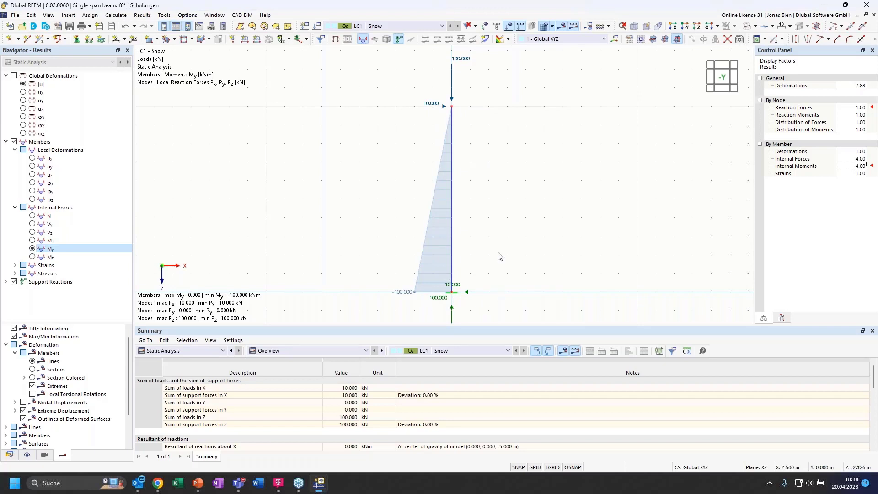
pyautogui.scroll(-1, 499, 253)
pyautogui.scroll(1, 456, 287)
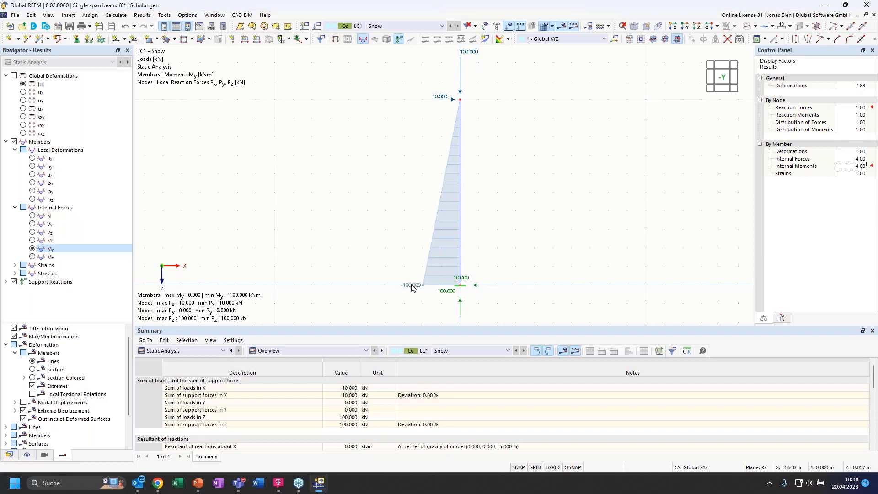
# Include the nodal support moments Mx, My and Mz in the results, then hide all support reactions
pyautogui.click(6, 282)
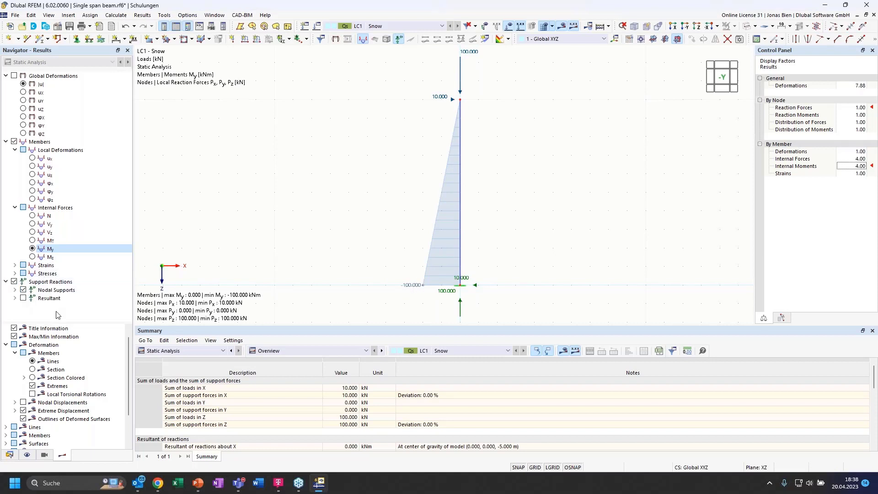
pyautogui.click(14, 291)
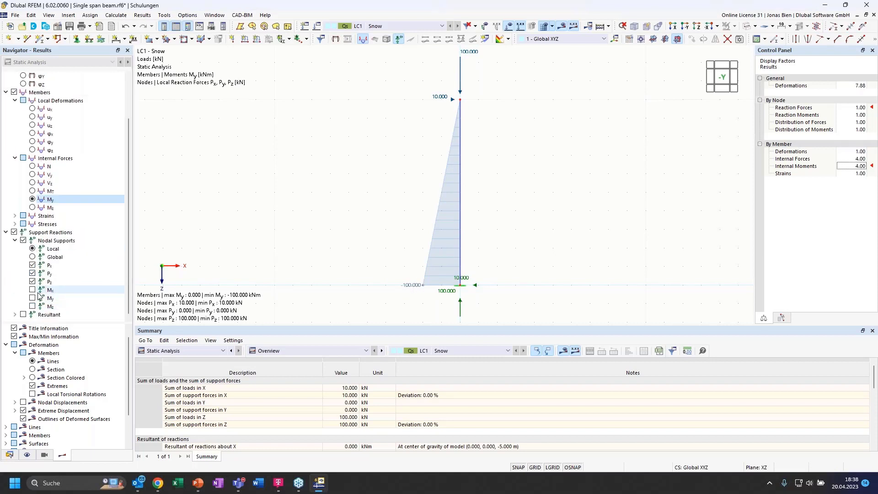
pyautogui.click(32, 289)
pyautogui.click(32, 297)
pyautogui.click(32, 306)
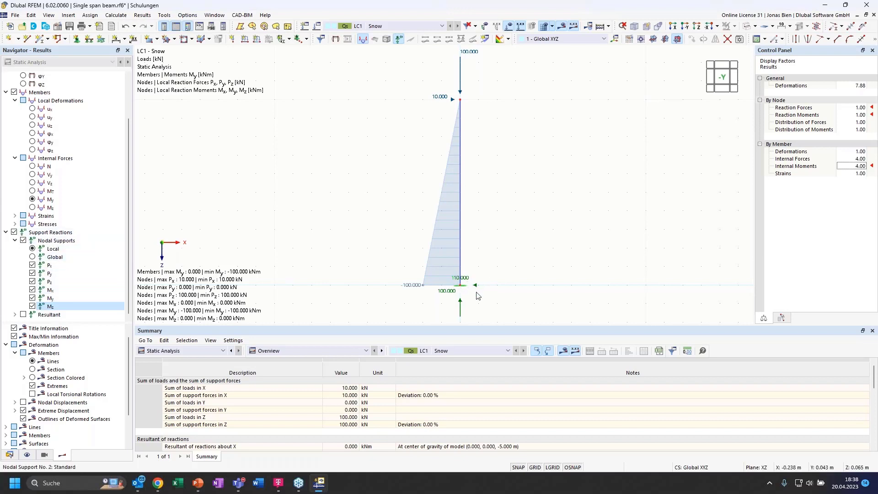
pyautogui.click(14, 232)
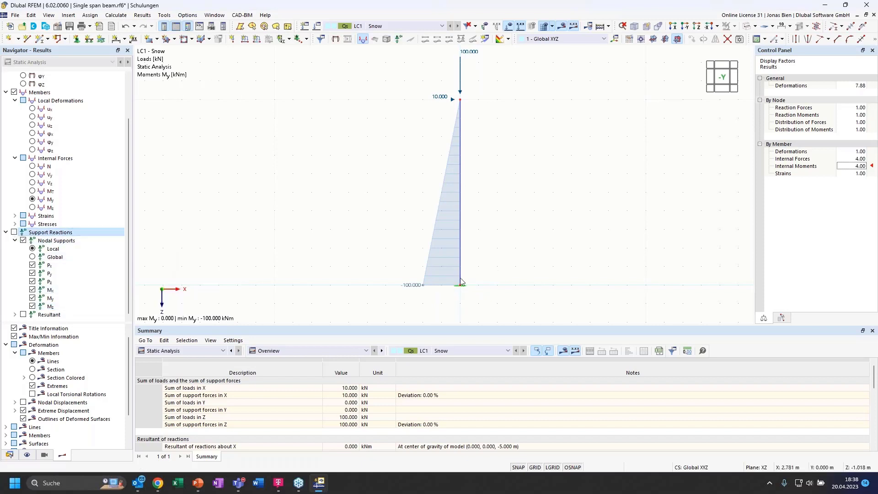
# Display LC1's local member deformation ux and its global deformation uX to examine the displacement at the column head
pyautogui.moveTo(505, 202); pyautogui.dragTo(506, 208, button='middle')
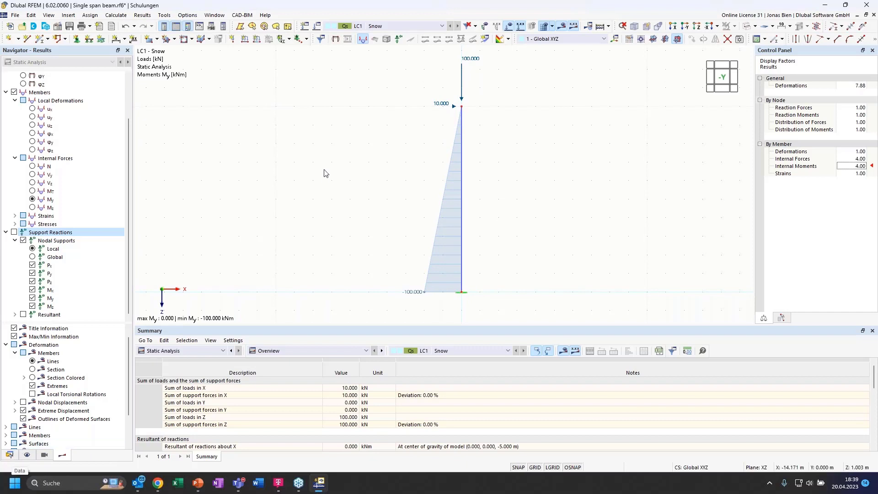
pyautogui.click(33, 109)
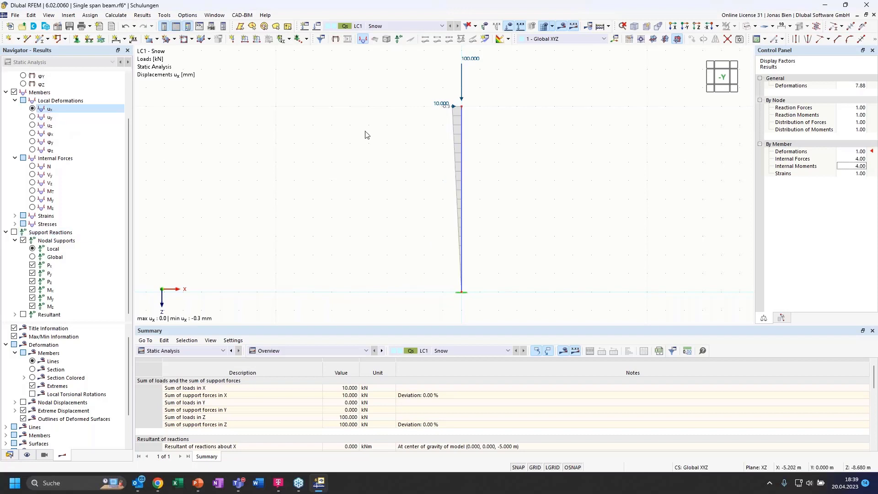
pyautogui.scroll(2, 41, 97)
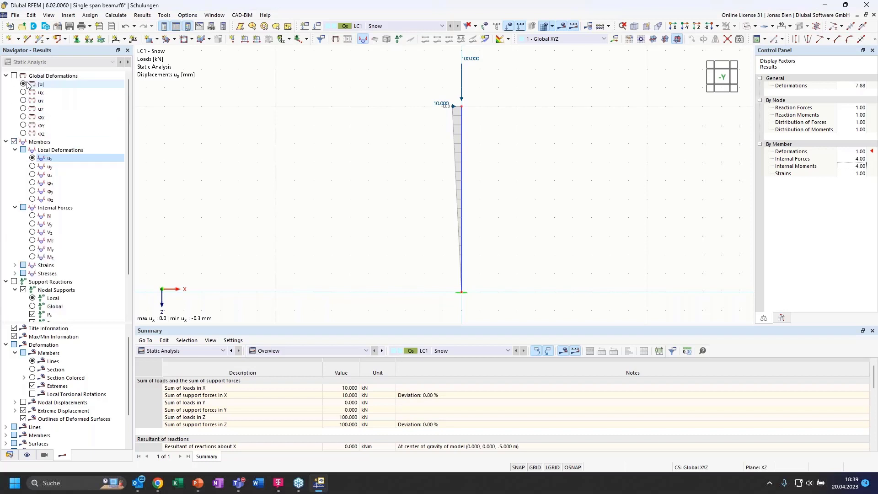
pyautogui.click(40, 92)
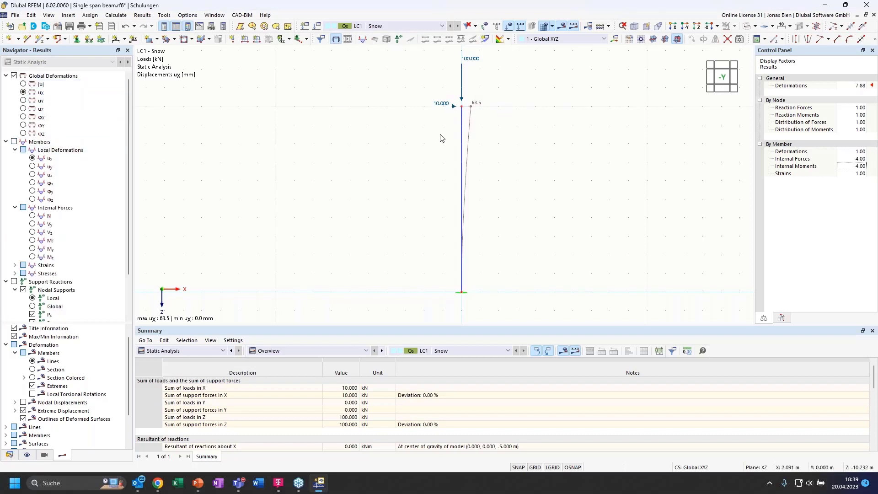
pyautogui.scroll(1, 494, 105)
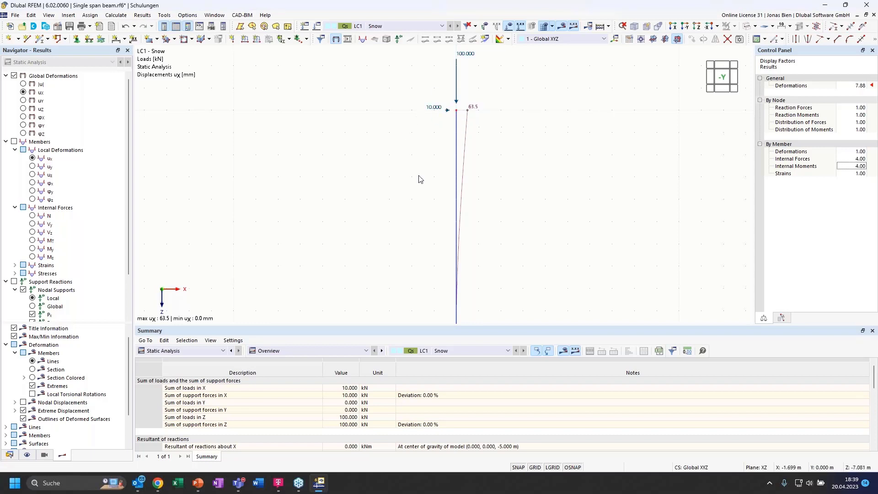
pyautogui.scroll(-1, 421, 142)
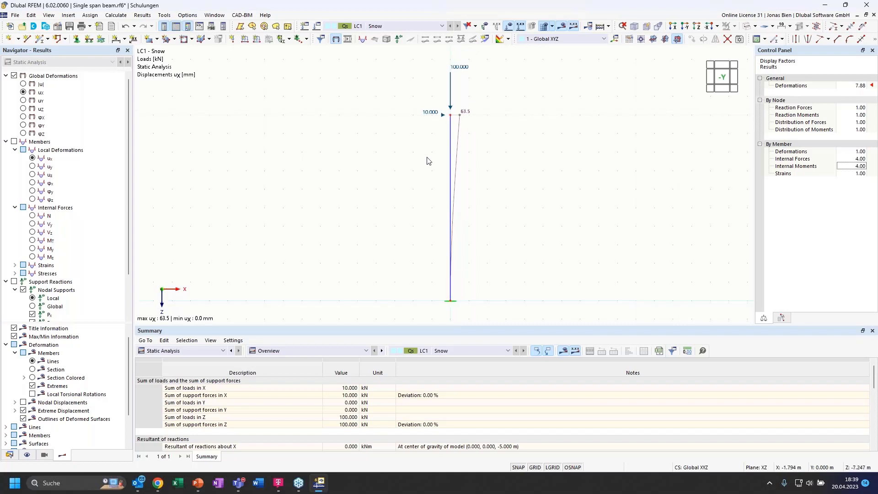
# Copy load case LC1 as LC2 and assign it the static analysis settings SA2 - Second-order (P-Δ) | Picard
pyautogui.click(9, 455)
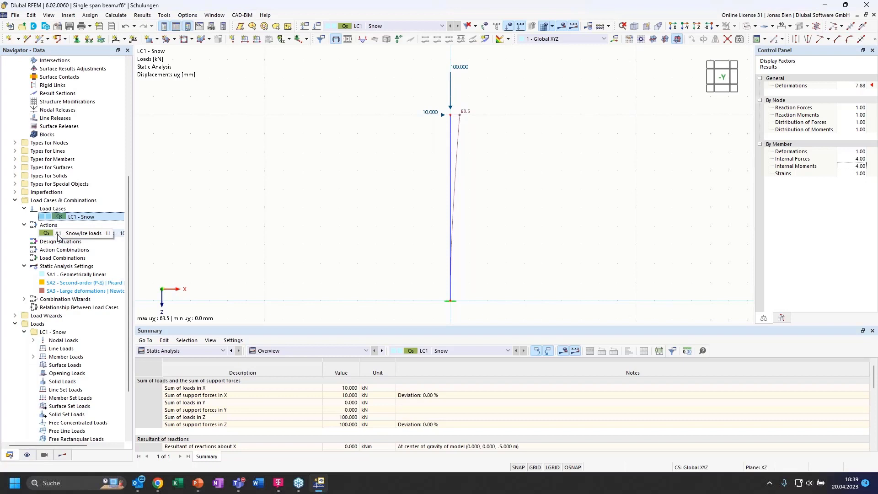
pyautogui.doubleClick(59, 217)
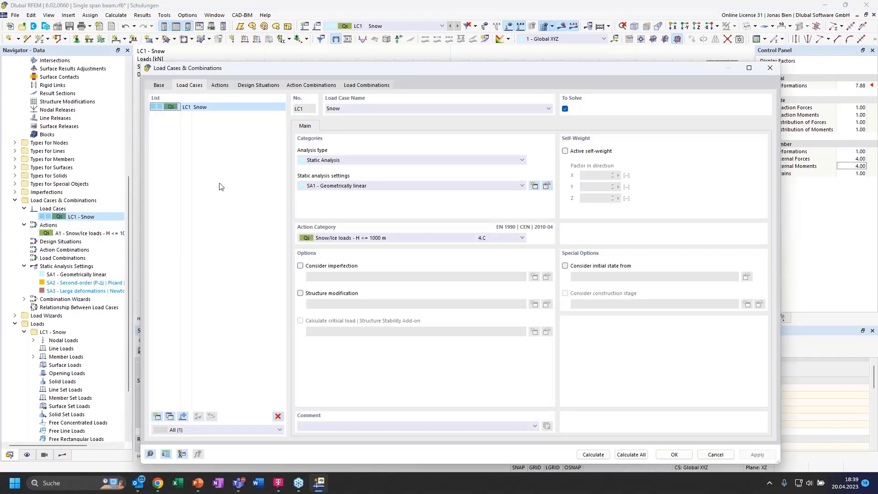
pyautogui.click(170, 417)
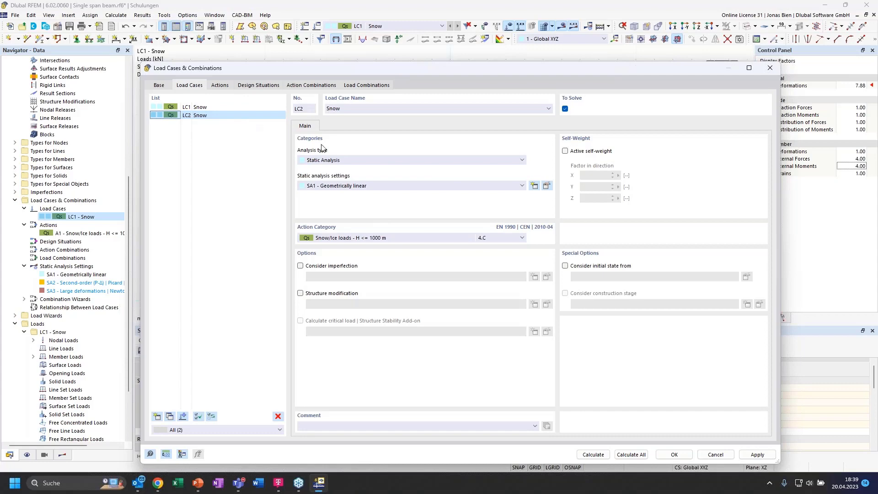
pyautogui.click(360, 186)
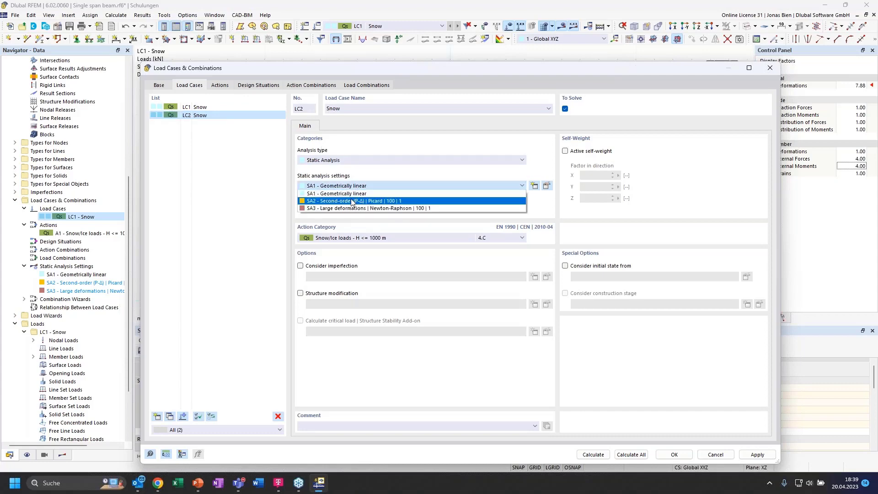
pyautogui.click(352, 201)
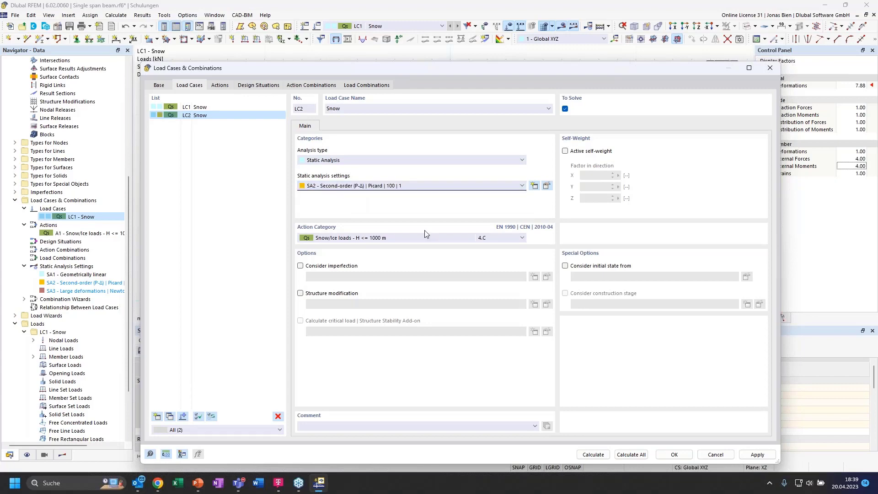
pyautogui.click(686, 458)
# Calculate LC2 and display its global deformation uX on the column
pyautogui.click(520, 26)
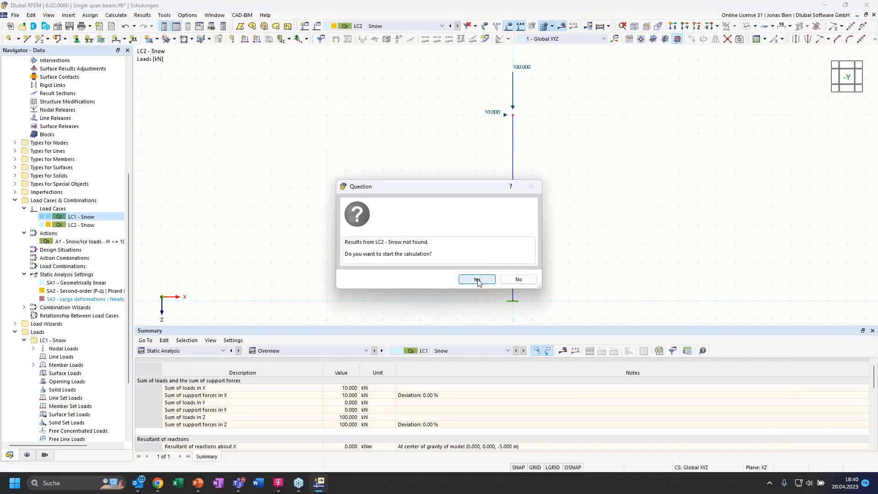
pyautogui.click(477, 280)
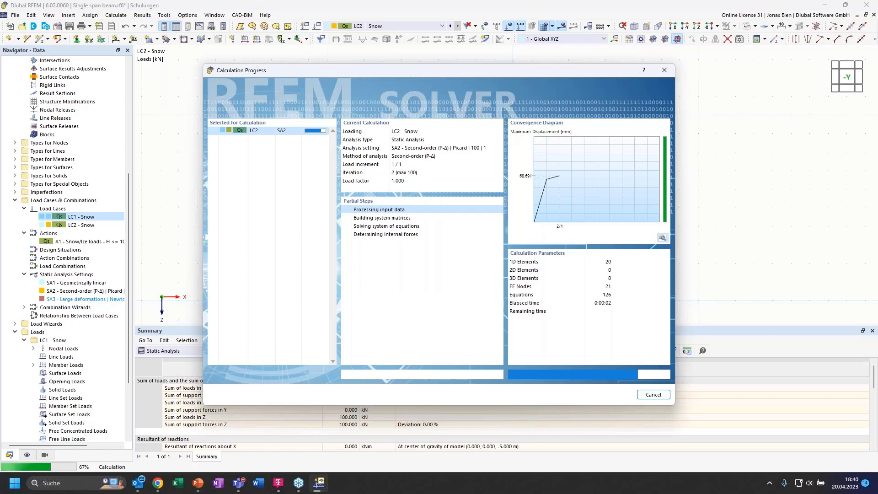
pyautogui.click(24, 92)
pyautogui.click(26, 92)
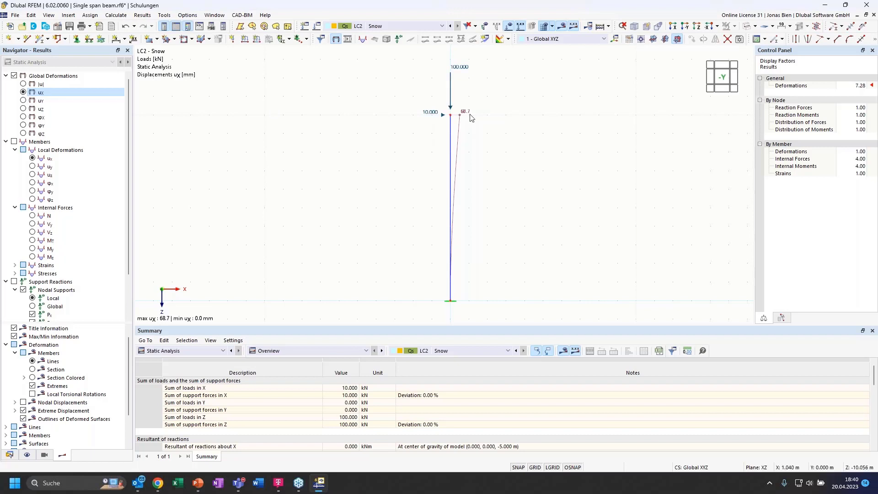
pyautogui.scroll(1, 471, 118)
pyautogui.scroll(-1, 472, 110)
# Display LC2's axial force N, shear forces Vy and Vz, and bending moment My to examine the second-order diagrams
pyautogui.click(33, 216)
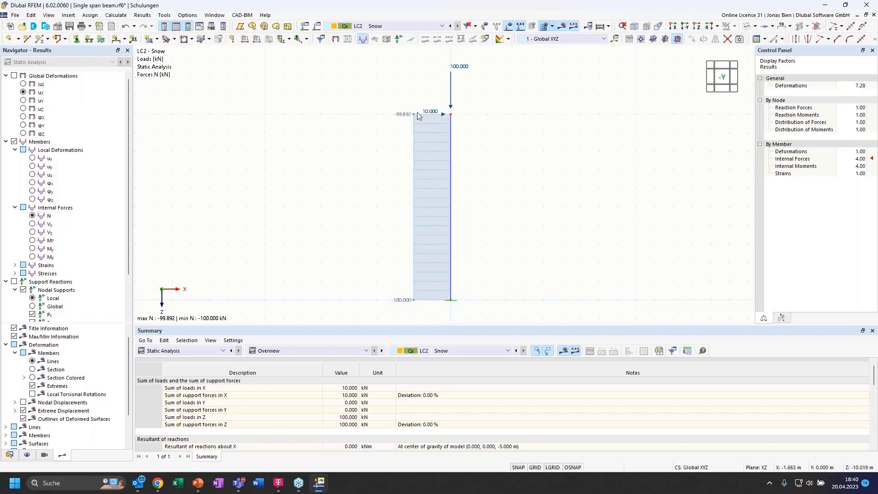
pyautogui.click(32, 224)
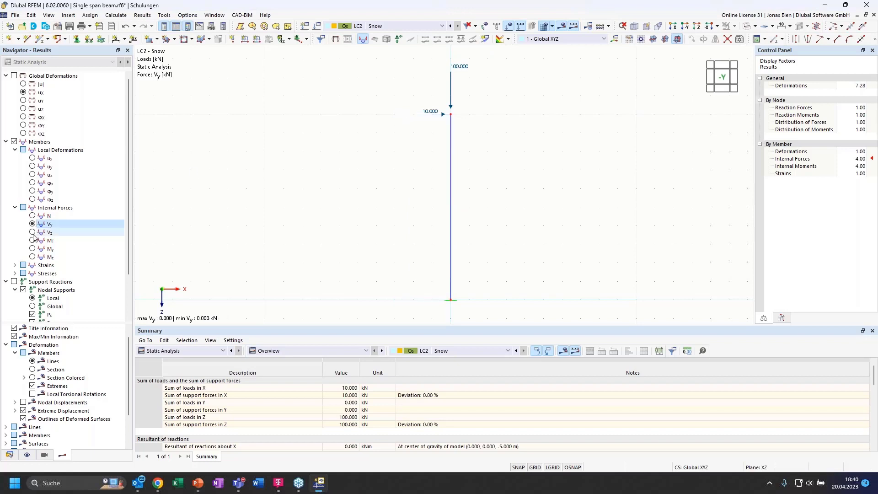
pyautogui.click(32, 233)
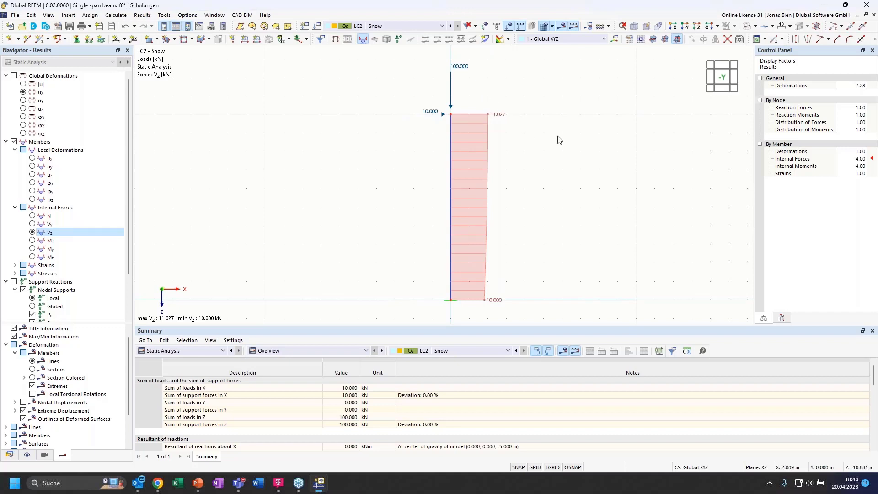
pyautogui.click(32, 249)
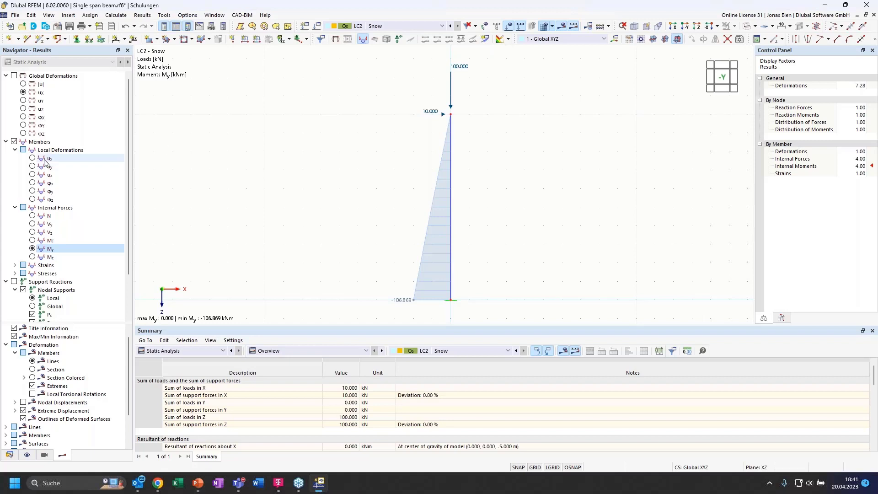
# Compare LC2's global deformation uX at the column head with its bending moment My diagram
pyautogui.click(26, 92)
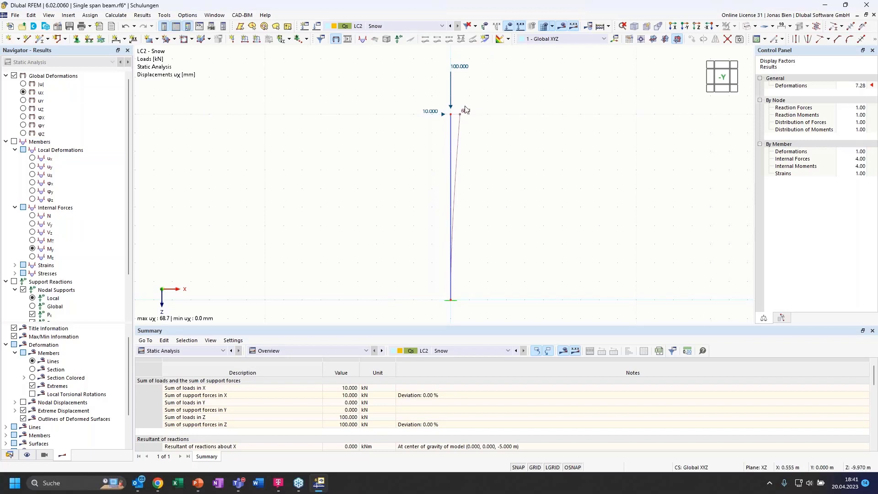
pyautogui.click(438, 112)
pyautogui.moveTo(453, 118)
pyautogui.click(78, 249)
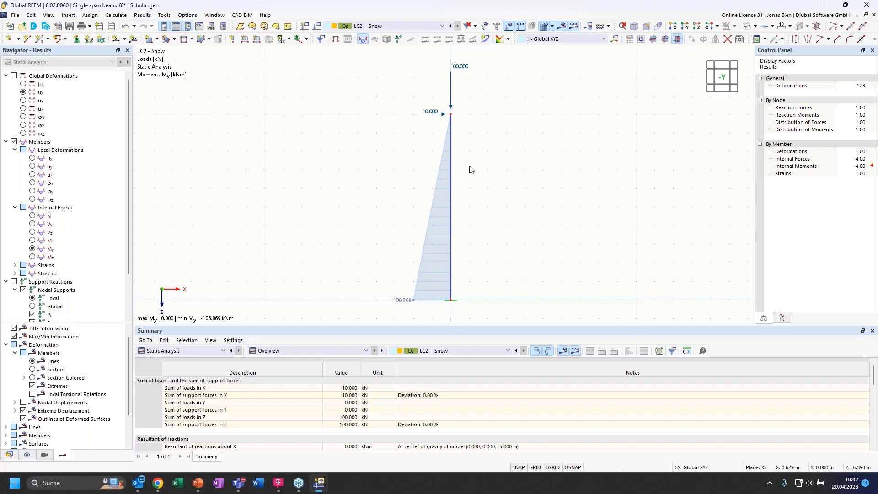
# Set LC2's nodal load at the column head to 20 kN horizontal and 200 kN vertical, and recalculate LC2
pyautogui.doubleClick(452, 93)
pyautogui.moveTo(365, 182); pyautogui.dragTo(360, 209)
pyautogui.write('200.000')
pyautogui.click(520, 414)
pyautogui.click(458, 26)
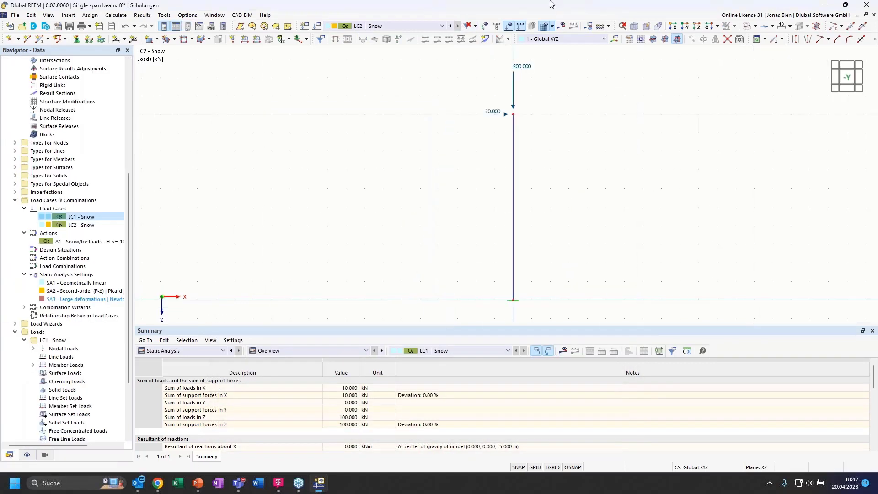
pyautogui.click(561, 25)
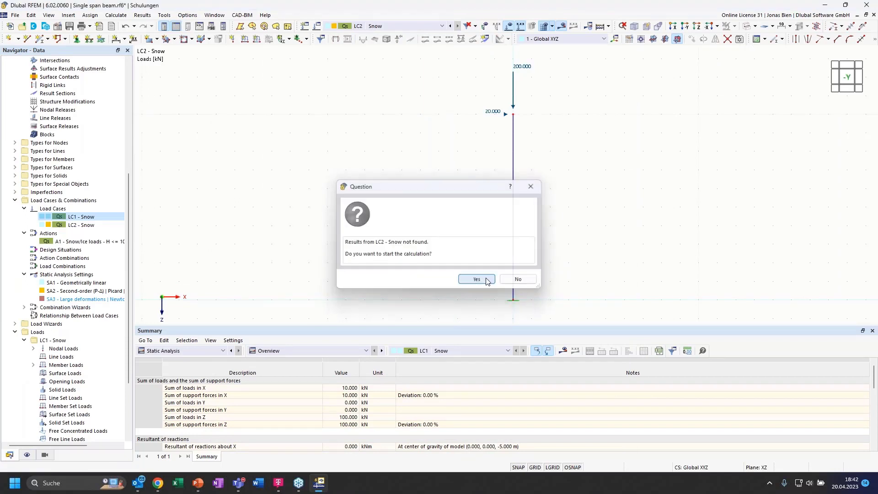
pyautogui.click(478, 279)
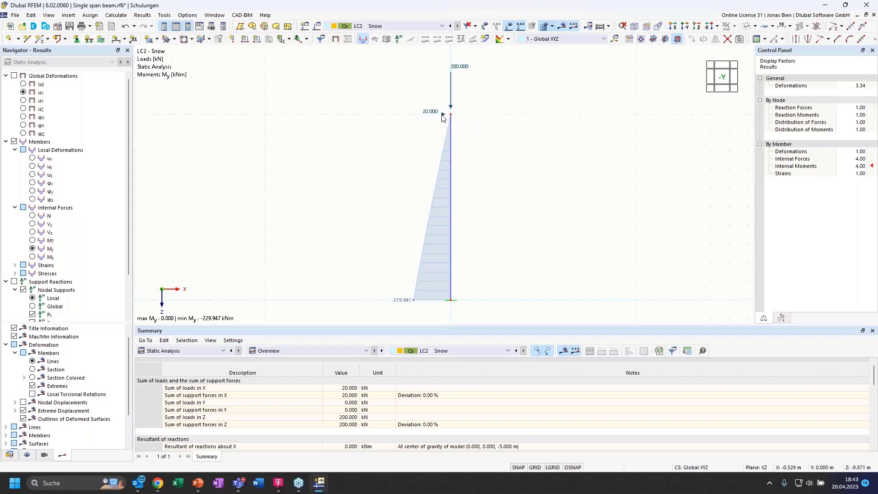
# Set LC2's nodal load at the column head to 50 kN horizontal and 500 kN vertical
pyautogui.moveTo(443, 115)
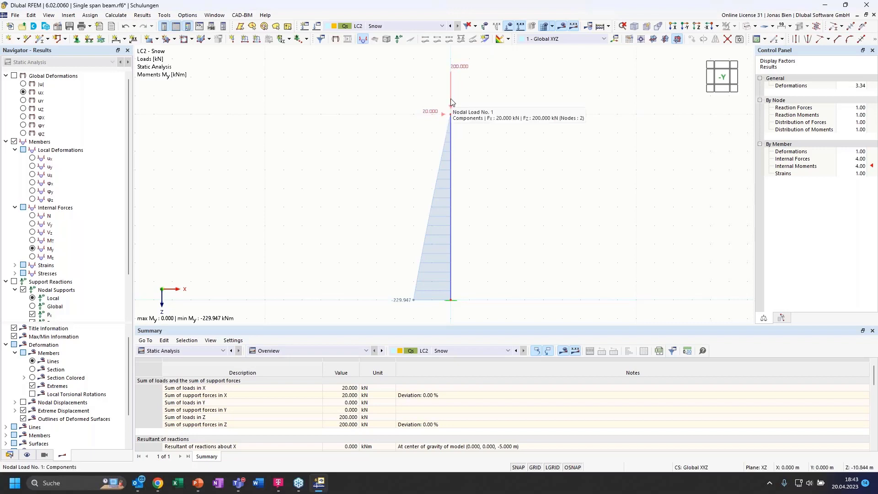
pyautogui.doubleClick(451, 98)
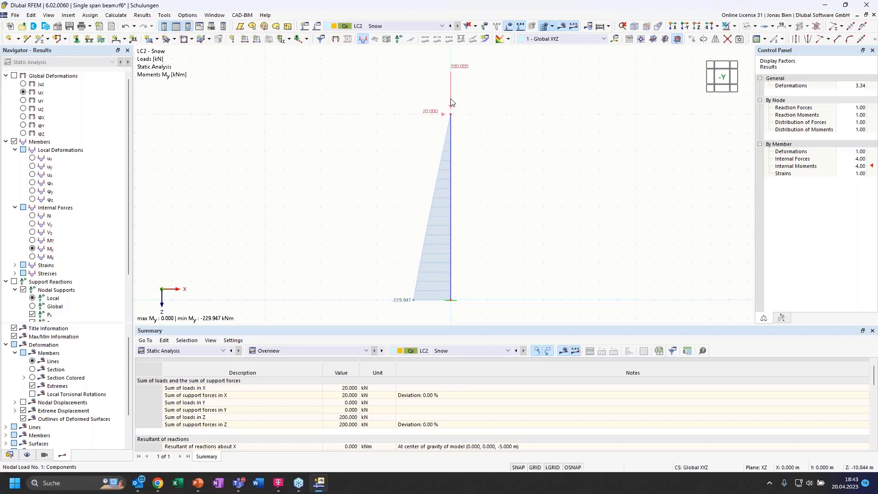
pyautogui.click(367, 184)
pyautogui.press('BackSpace')
pyautogui.write('50.000')
pyautogui.click(365, 209)
pyautogui.press('BackSpace')
pyautogui.write('5')
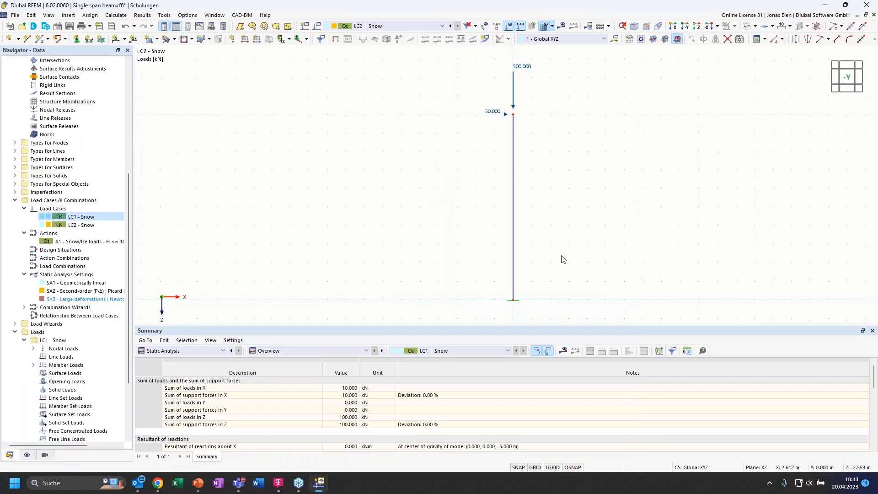
# Try to recalculate LC2 with the increased nodal load
pyautogui.click(563, 26)
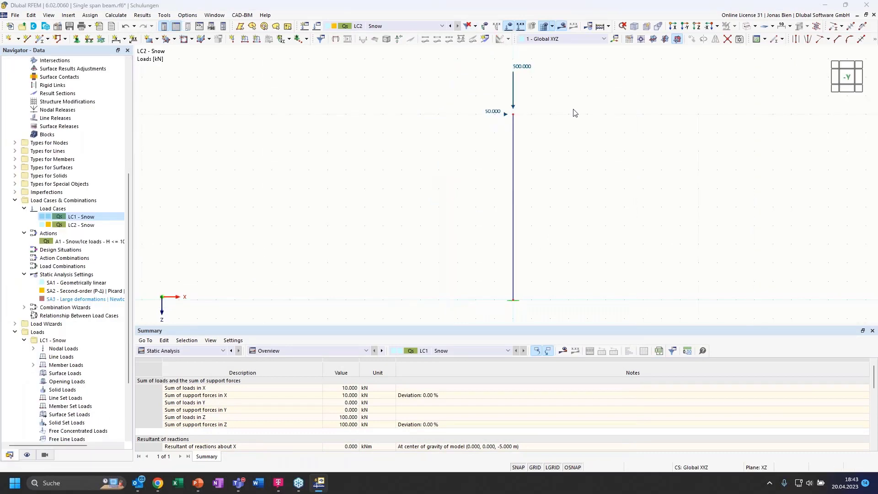
pyautogui.press('Return')
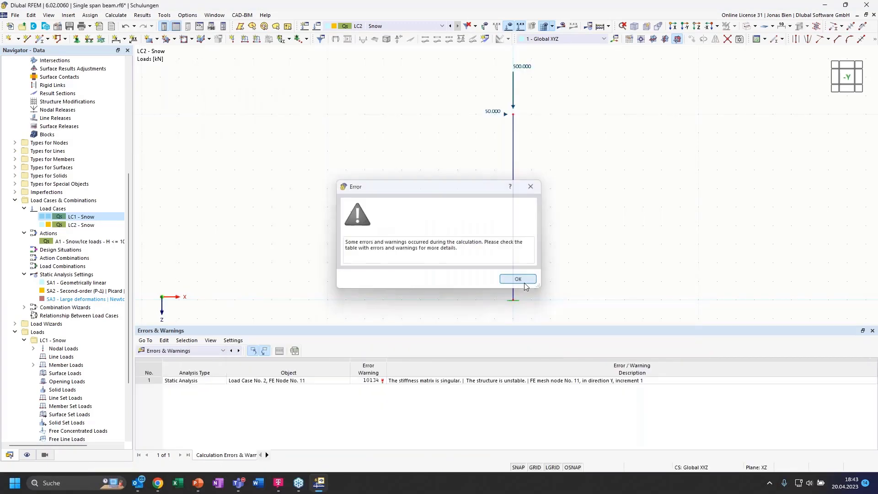
pyautogui.click(521, 280)
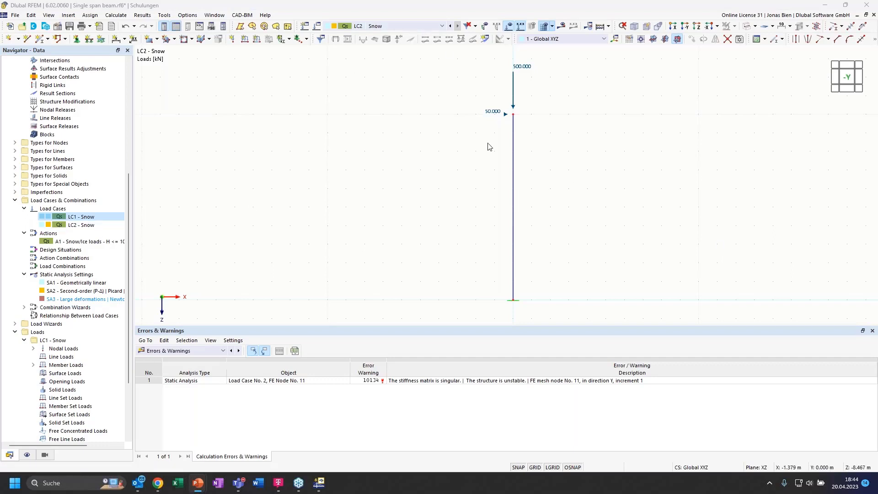
# Delete the second-order load case LC2
pyautogui.rightClick(79, 224)
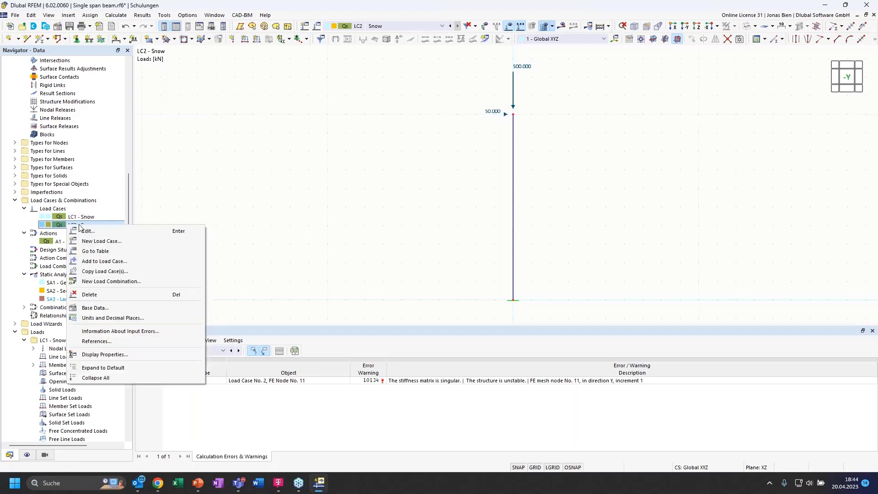
pyautogui.click(137, 295)
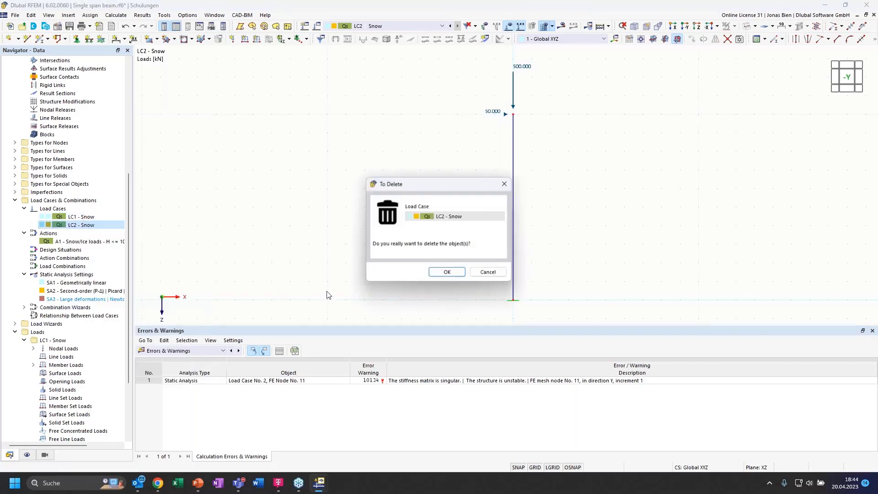
pyautogui.click(436, 272)
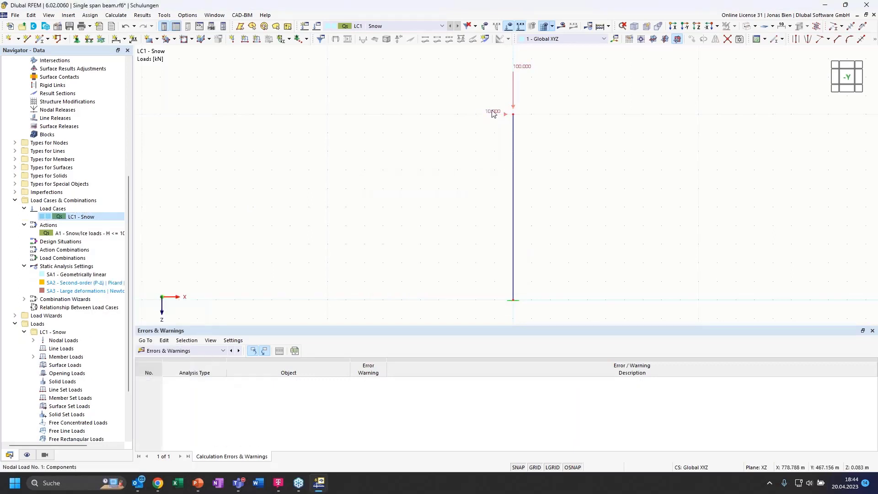
# Set the horizontal force component of LC1's nodal load at the column head to 0
pyautogui.doubleClick(493, 114)
pyautogui.doubleClick(376, 185)
pyautogui.write('0')
pyautogui.click(520, 413)
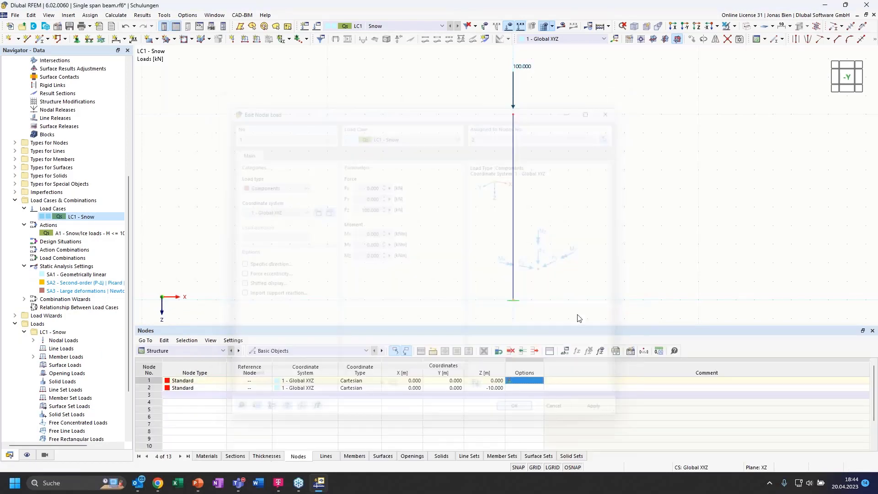
# Show the column as a solid rendered model in an oblique view to examine its upper part
pyautogui.keyDown('ctrl'); pyautogui.moveTo(570, 207); pyautogui.dragTo(591, 216, button='middle'); pyautogui.keyUp('ctrl')
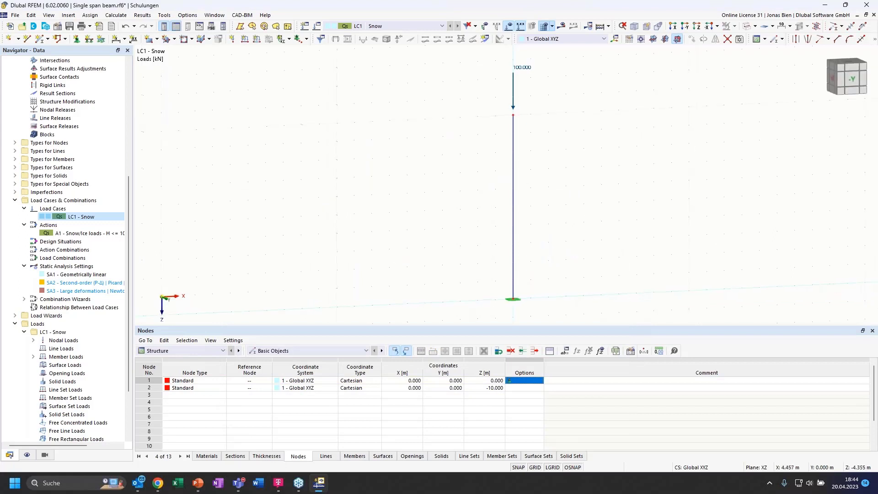
pyautogui.click(749, 28)
pyautogui.scroll(2, 529, 158)
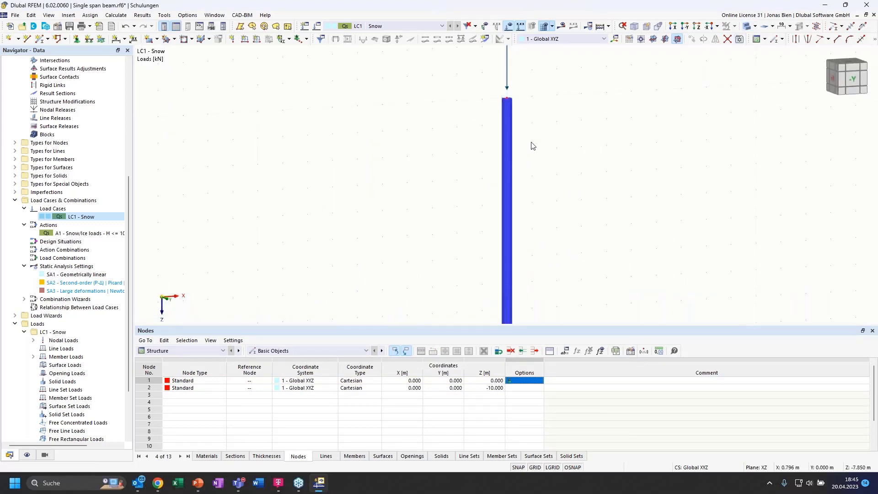
# Activate the Structure Stability add-on in the model's base data
pyautogui.scroll(-2, 532, 141)
pyautogui.moveTo(540, 142)
pyautogui.keyDown('ctrl'); pyautogui.mouseDown(button='middle')
pyautogui.moveTo(563, 153)
pyautogui.moveTo(547, 158)
pyautogui.mouseUp(button='middle'); pyautogui.keyUp('ctrl')
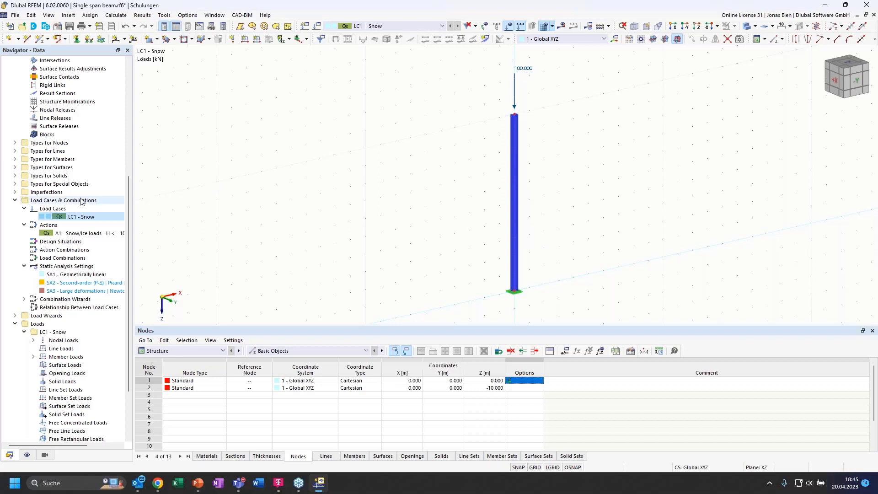
pyautogui.scroll(8, 81, 202)
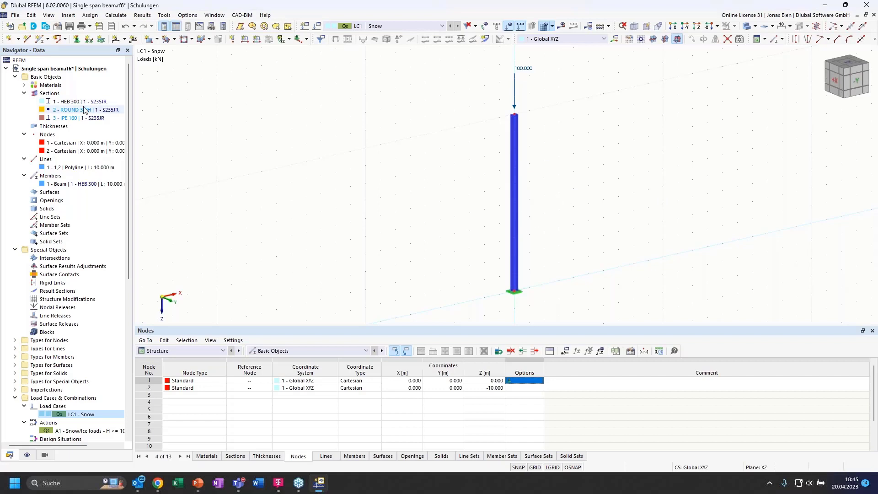
pyautogui.rightClick(49, 70)
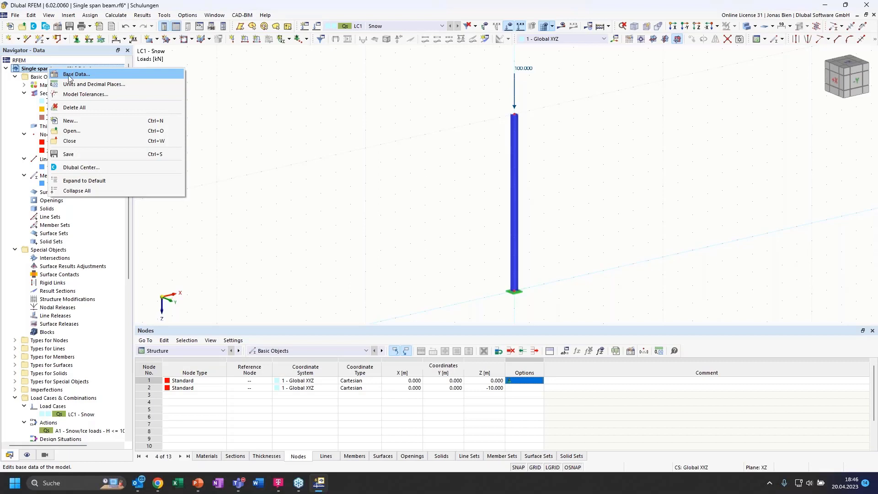
pyautogui.click(72, 75)
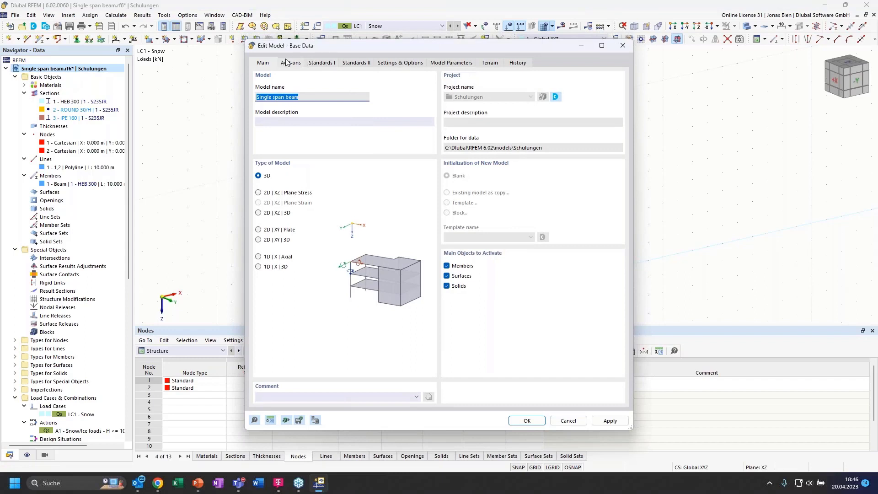
pyautogui.click(290, 62)
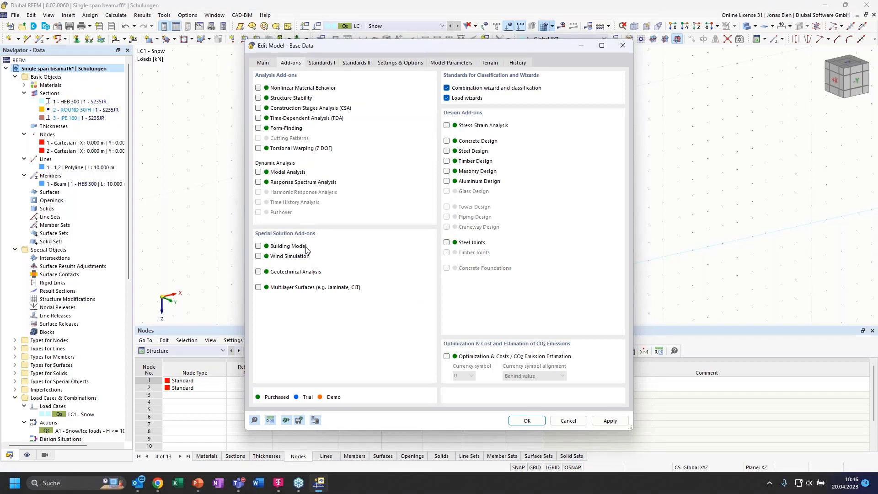
pyautogui.click(258, 97)
pyautogui.click(527, 421)
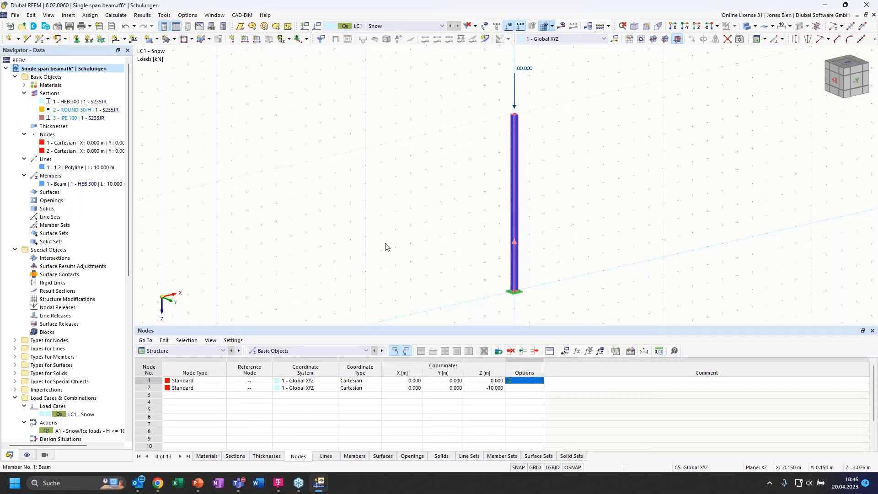
# Enable the critical load calculation for LC1 with stability settings ST1, the linear Lanczos eigenvalue method with 4 eigenvalues
pyautogui.scroll(-2, 72, 366)
pyautogui.click(71, 365)
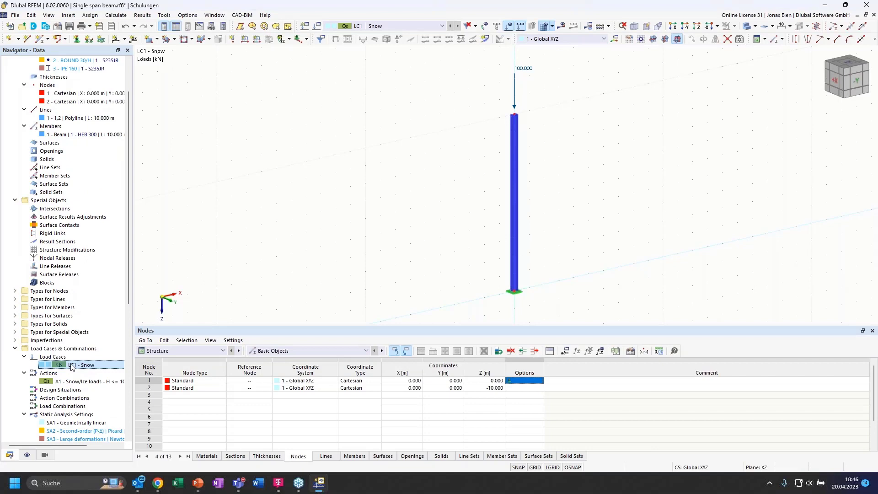
pyautogui.doubleClick(72, 365)
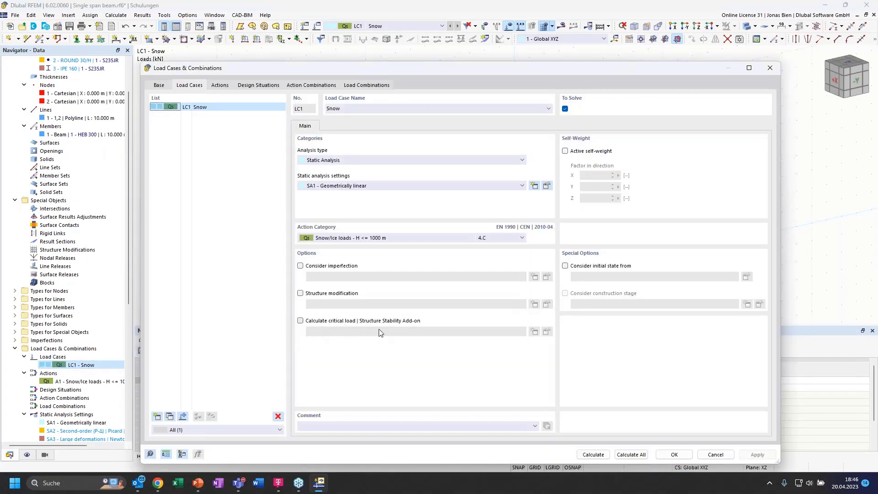
pyautogui.click(300, 321)
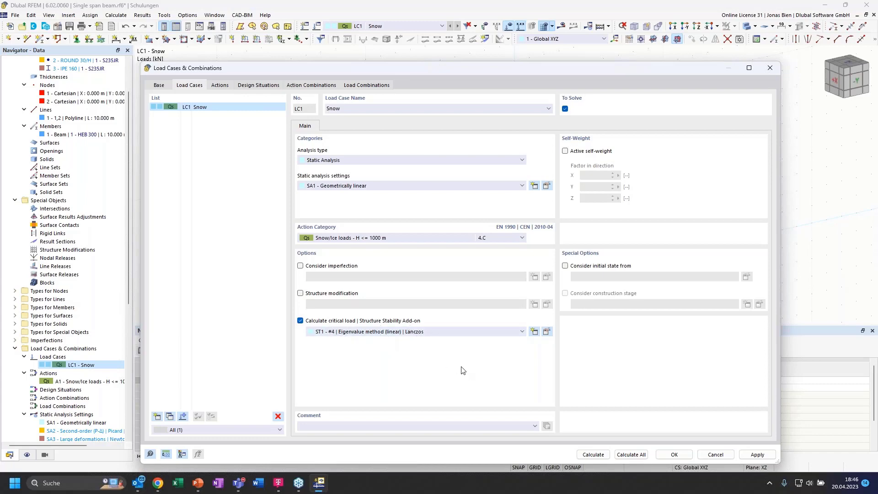
pyautogui.click(440, 333)
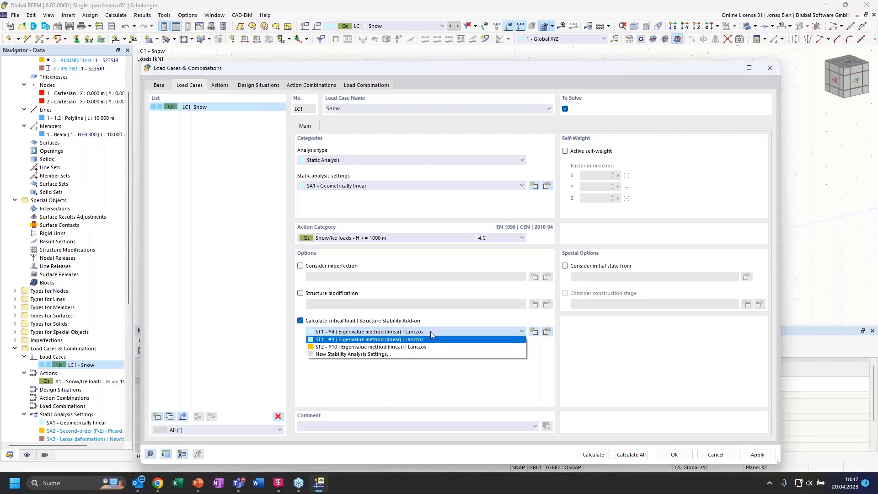
pyautogui.click(430, 331)
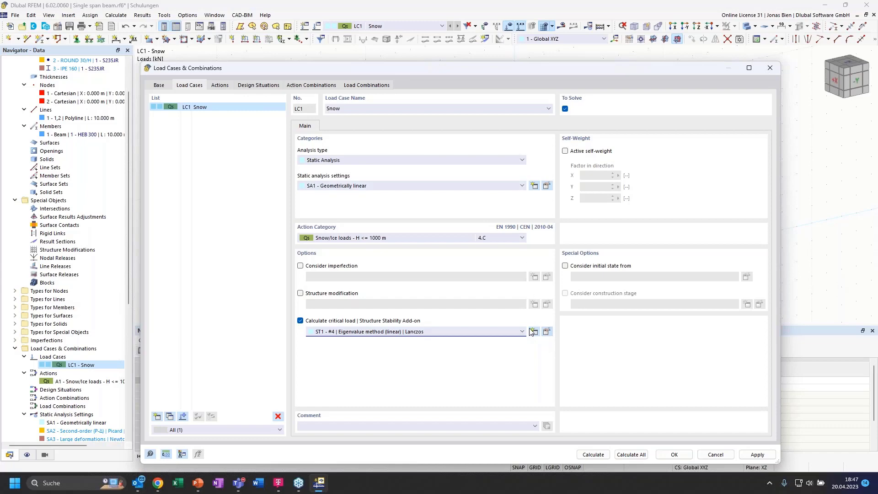
# Review the stability analysis settings ST1 and ST2, keeping ST1 assigned to LC1
pyautogui.click(548, 332)
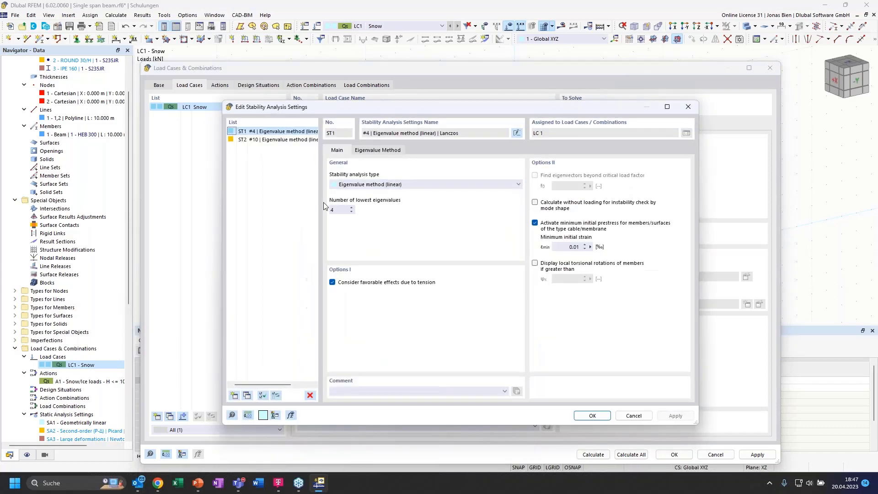
pyautogui.click(266, 139)
pyautogui.click(266, 132)
pyautogui.click(592, 415)
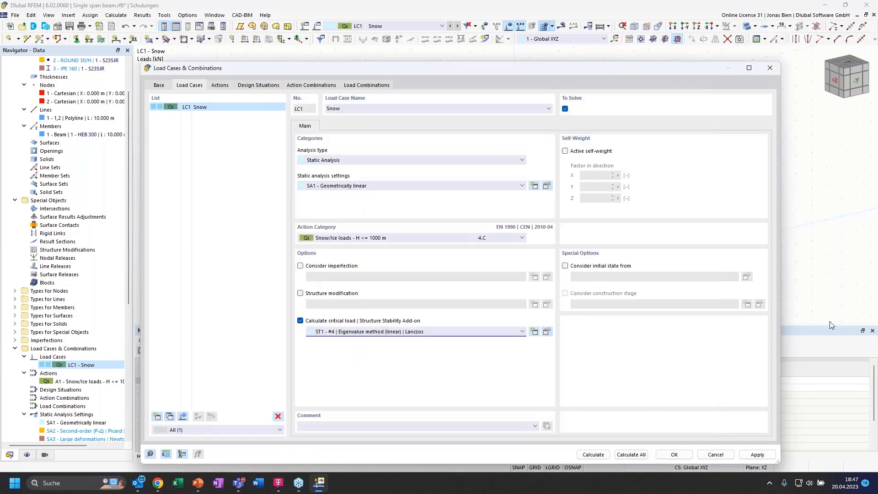
# Calculate LC1 and switch the displayed results to the stability analysis
pyautogui.click(593, 453)
pyautogui.click(592, 454)
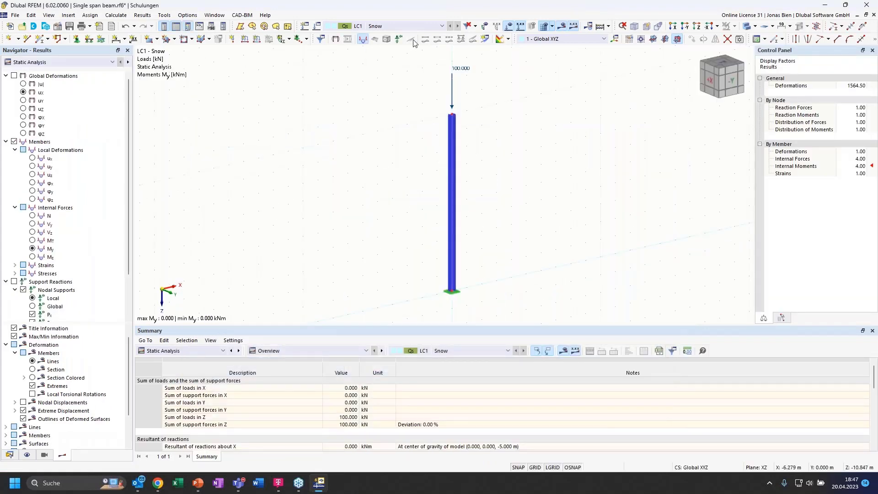
pyautogui.click(384, 27)
pyautogui.click(384, 26)
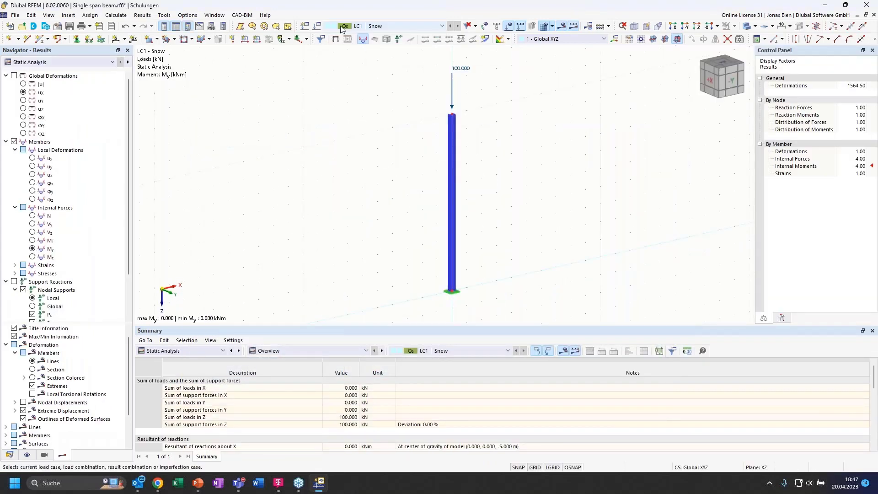
pyautogui.click(72, 60)
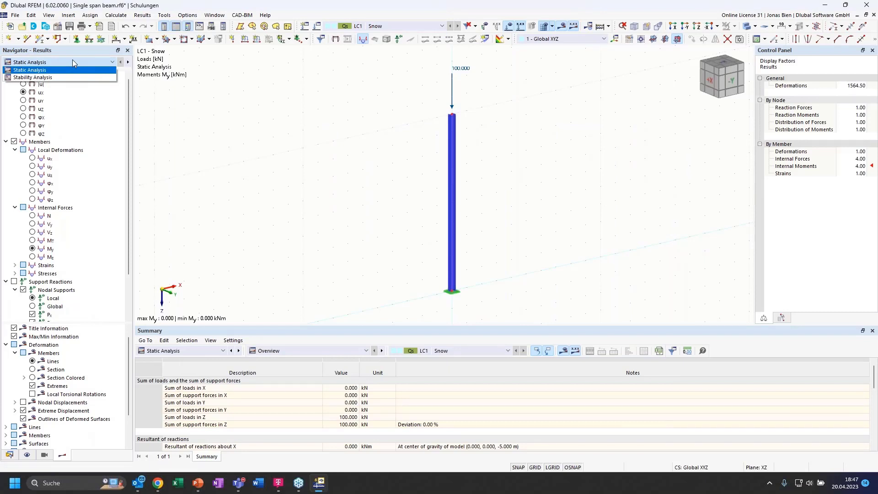
pyautogui.click(45, 77)
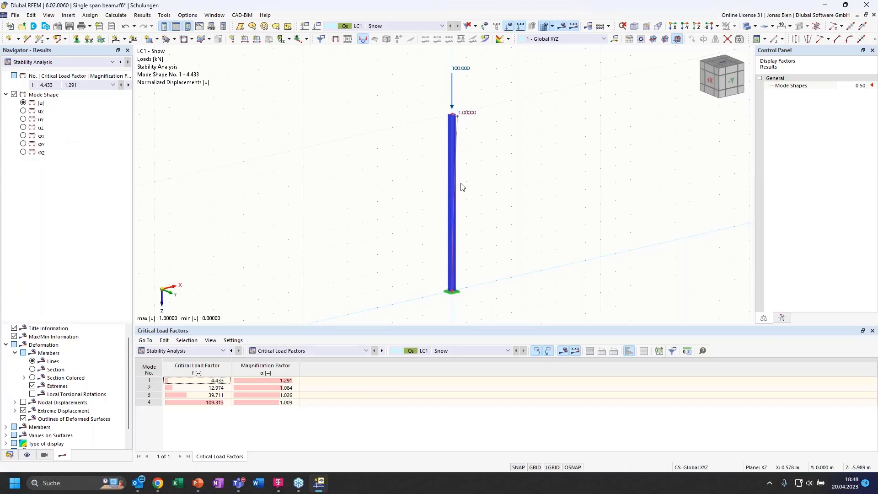
pyautogui.keyDown('ctrl'); pyautogui.moveTo(501, 179); pyautogui.dragTo(515, 179, button='middle'); pyautogui.keyUp('ctrl')
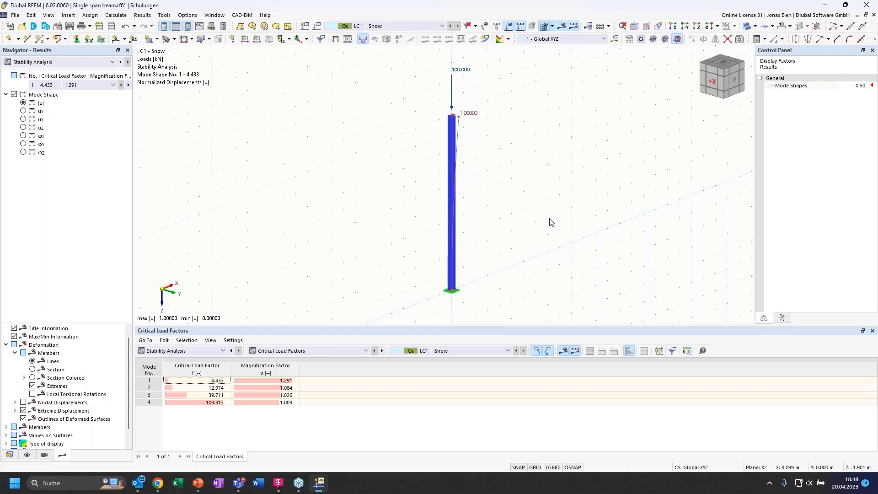
pyautogui.click(337, 431)
pyautogui.moveTo(590, 153)
pyautogui.keyDown('ctrl'); pyautogui.mouseDown(button='middle')
pyautogui.moveTo(548, 158)
pyautogui.moveTo(560, 143)
pyautogui.moveTo(578, 147)
pyautogui.mouseUp(button='middle'); pyautogui.keyUp('ctrl')
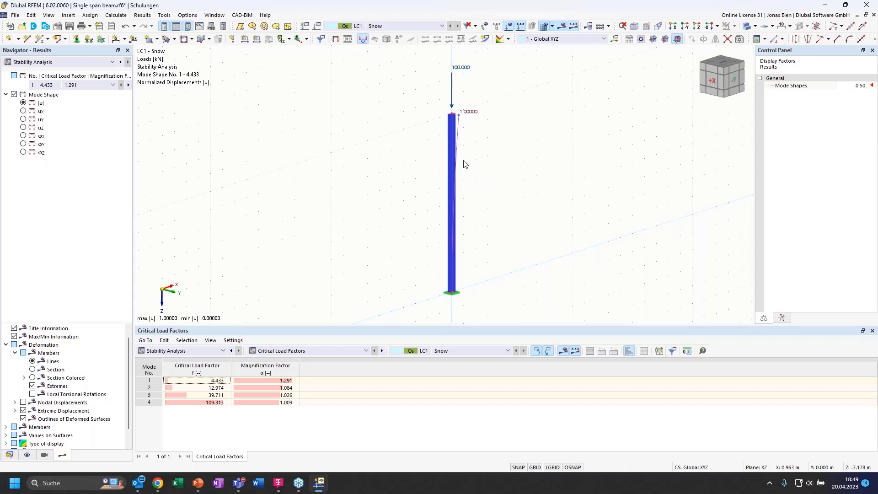
# Display the member deformation as a coloured section and examine mode shape 1 at the column head
pyautogui.click(32, 369)
pyautogui.click(33, 377)
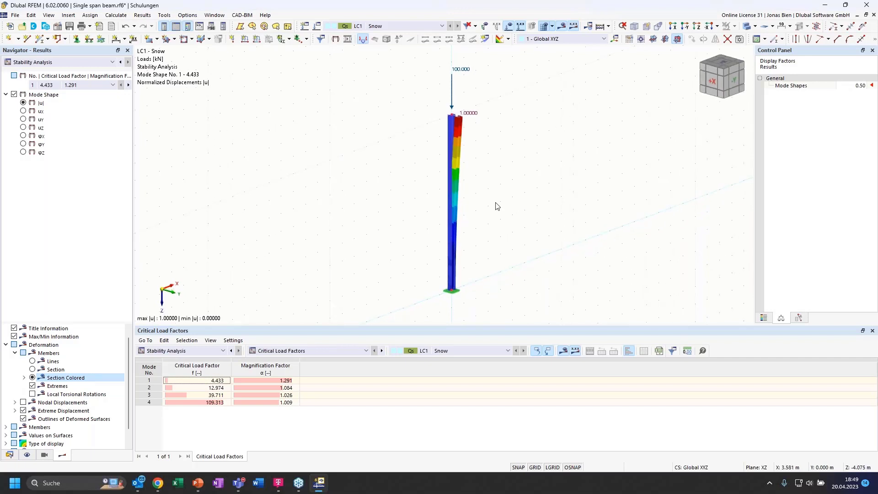
pyautogui.scroll(2, 458, 122)
pyautogui.scroll(1, 458, 123)
pyautogui.click(162, 381)
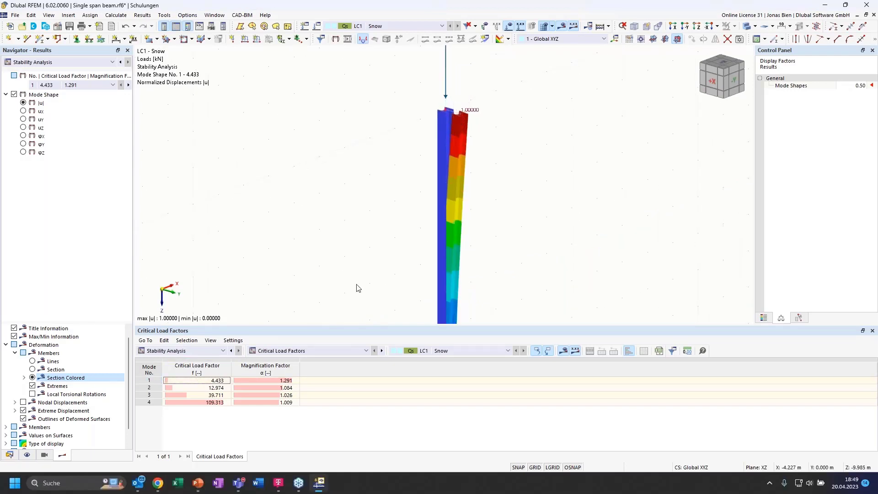
pyautogui.scroll(-1, 406, 226)
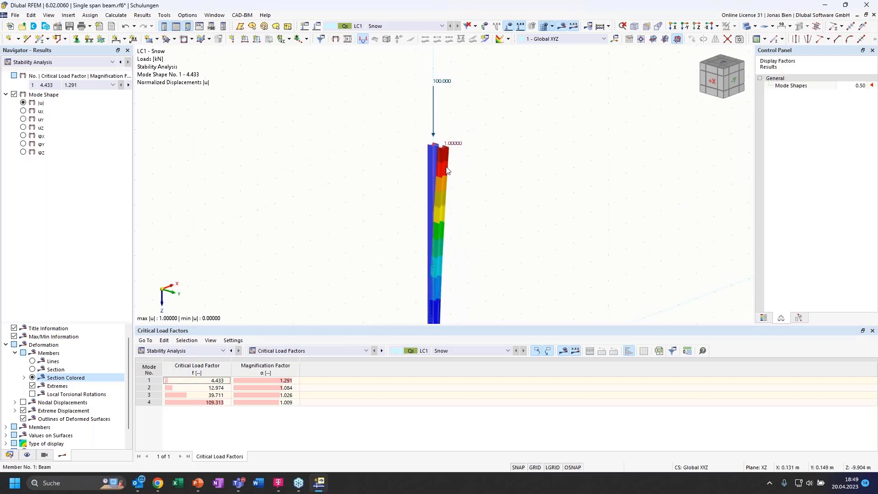
pyautogui.scroll(1, 438, 160)
pyautogui.scroll(-1, 437, 149)
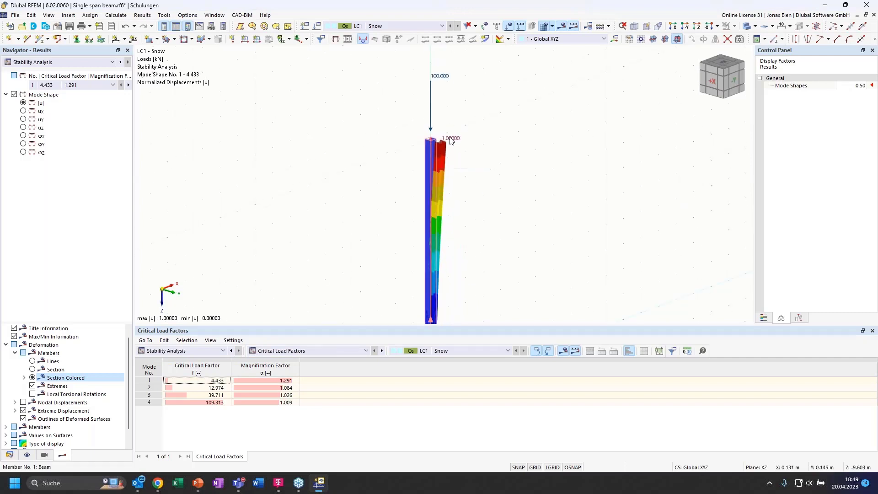
pyautogui.scroll(1, 448, 151)
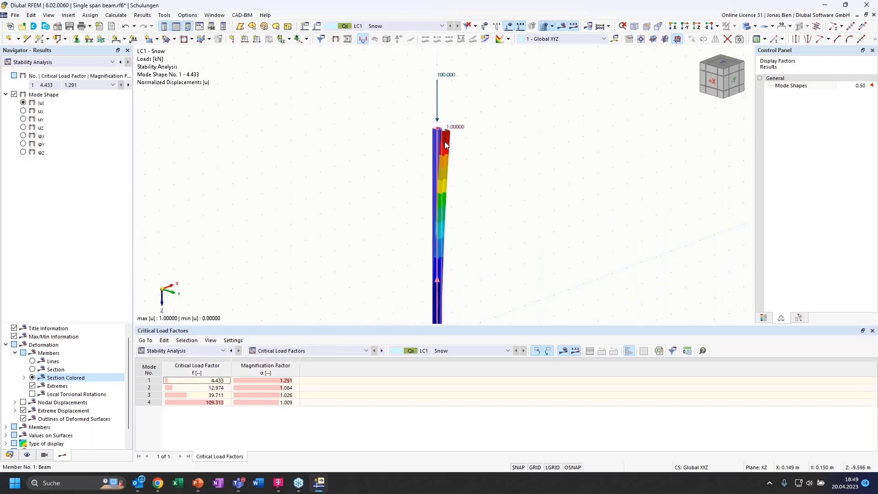
pyautogui.scroll(1, 446, 148)
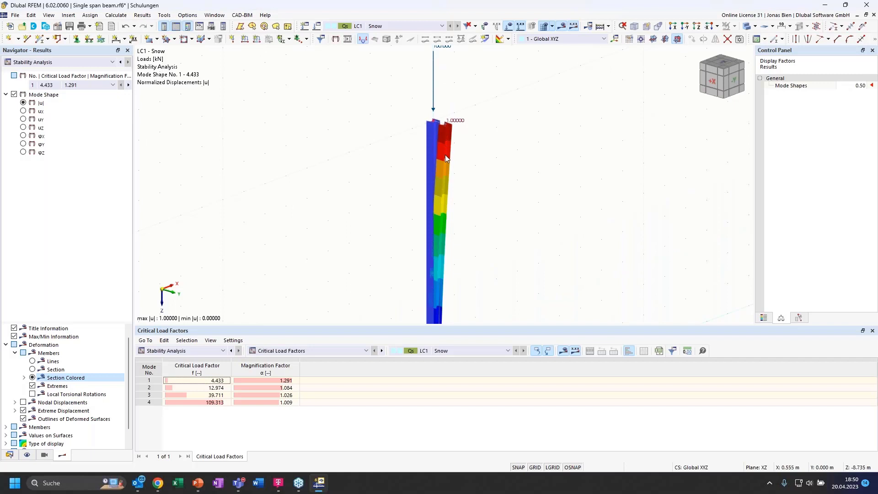
# Display mode shape 2 and examine the column's buckling direction from an oblique view
pyautogui.click(173, 388)
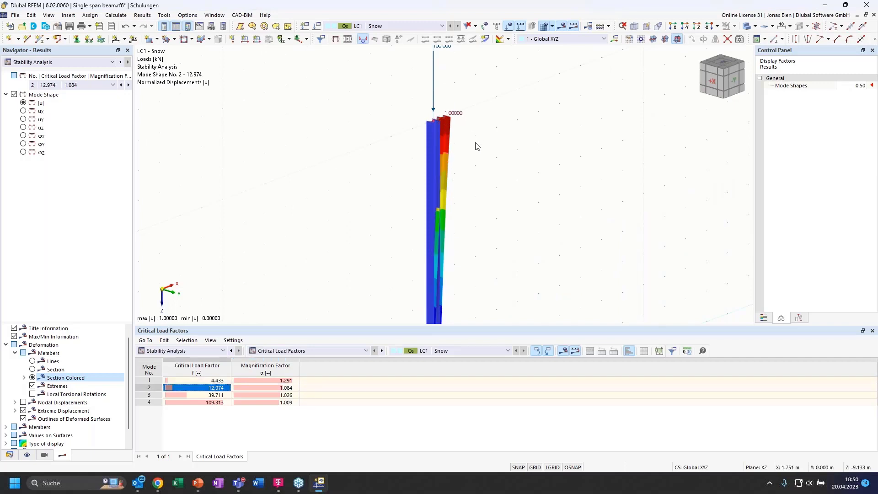
pyautogui.keyDown('ctrl'); pyautogui.moveTo(507, 158); pyautogui.dragTo(462, 157, button='middle'); pyautogui.keyUp('ctrl')
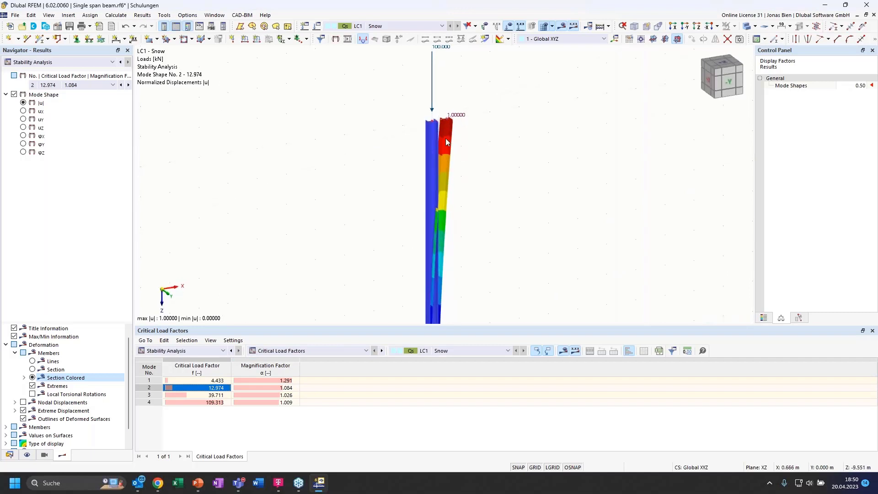
pyautogui.scroll(-1, 454, 153)
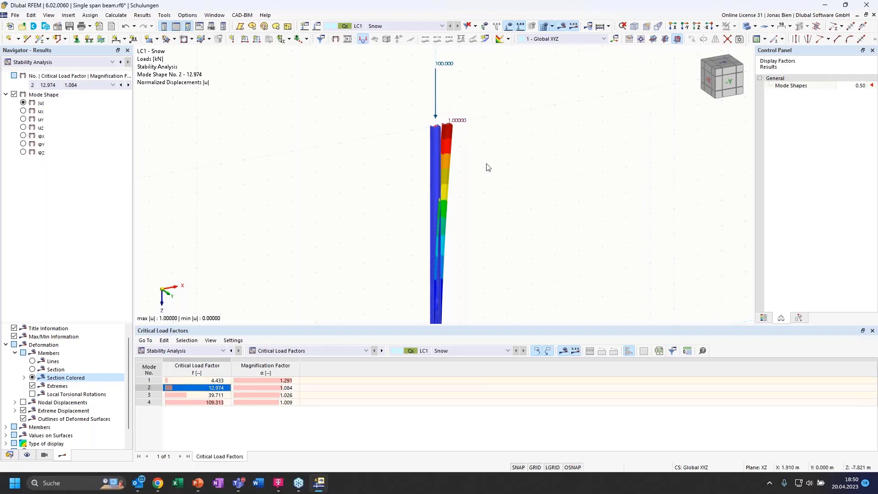
pyautogui.scroll(-1, 488, 167)
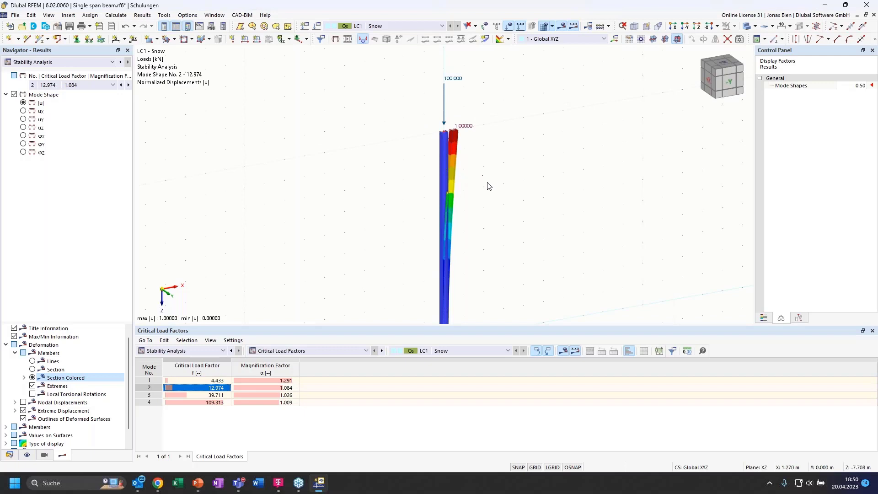
pyautogui.scroll(-2, 471, 141)
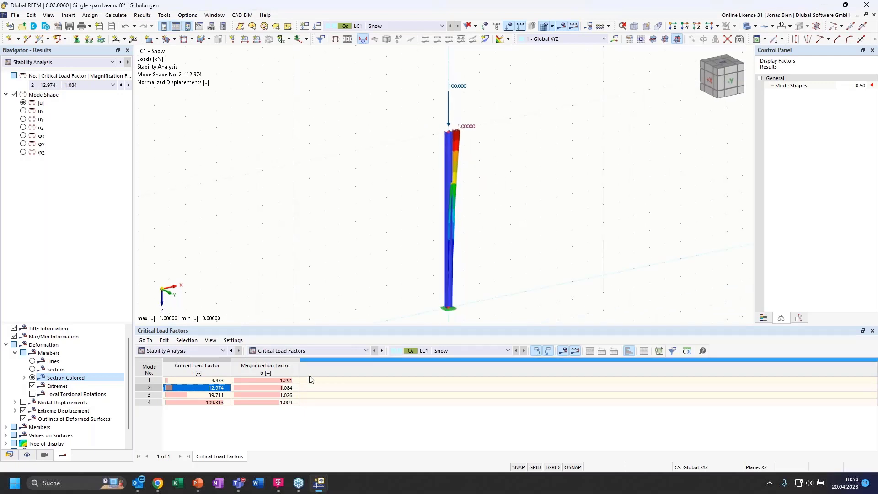
# Compare mode shapes 4 and 2 of the column, ending with mode shape 1 displayed in an oblique view
pyautogui.click(209, 403)
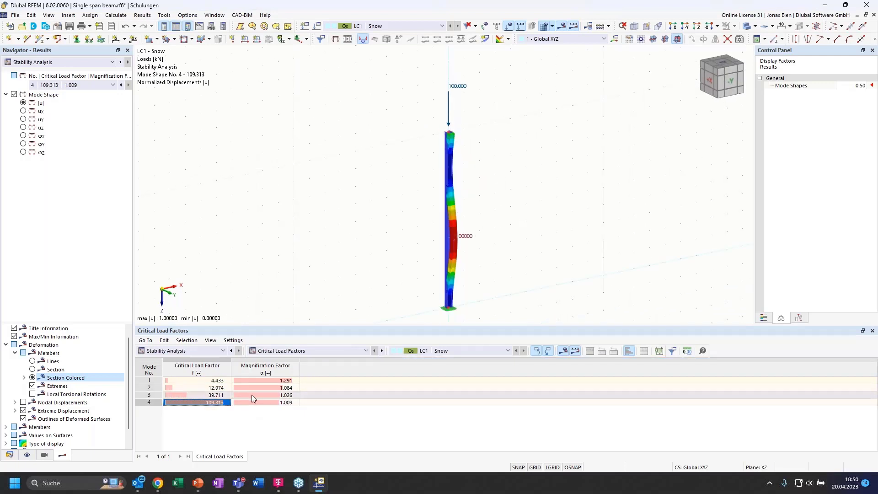
pyautogui.click(209, 388)
pyautogui.click(208, 380)
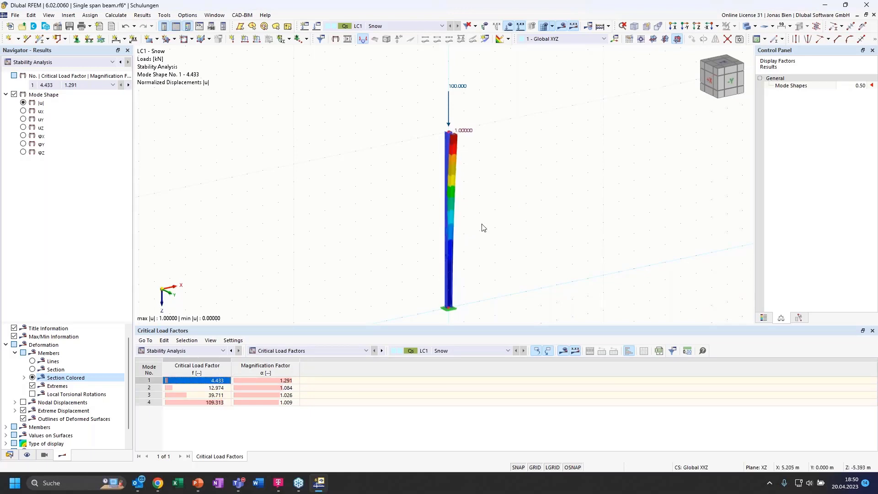
pyautogui.keyDown('ctrl'); pyautogui.moveTo(483, 224); pyautogui.dragTo(523, 227, button='middle'); pyautogui.keyUp('ctrl')
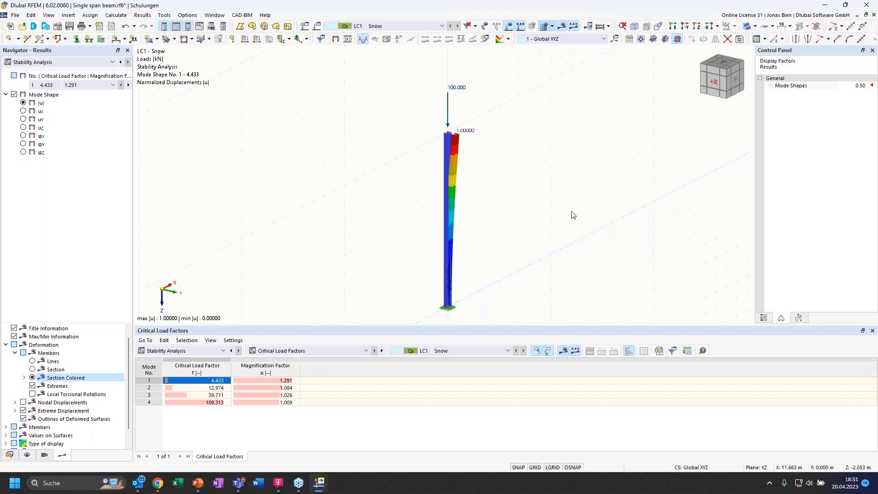
# Show the stability analysis results table by member
pyautogui.click(289, 351)
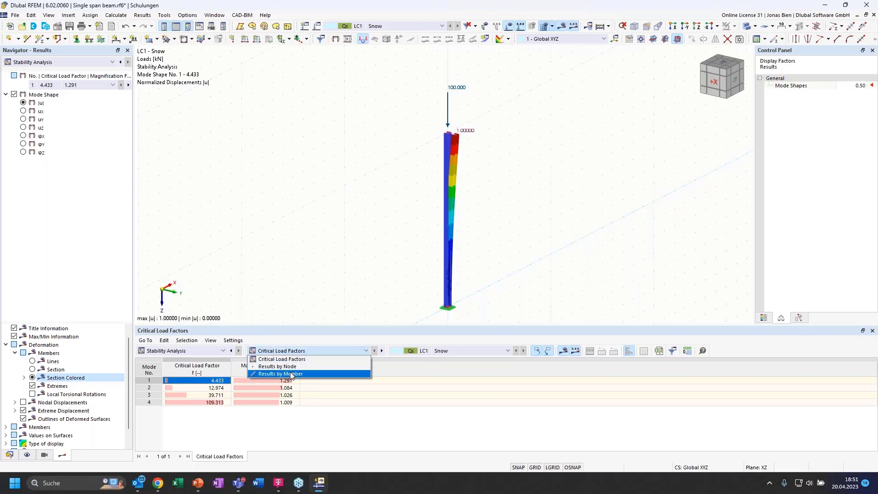
pyautogui.click(291, 375)
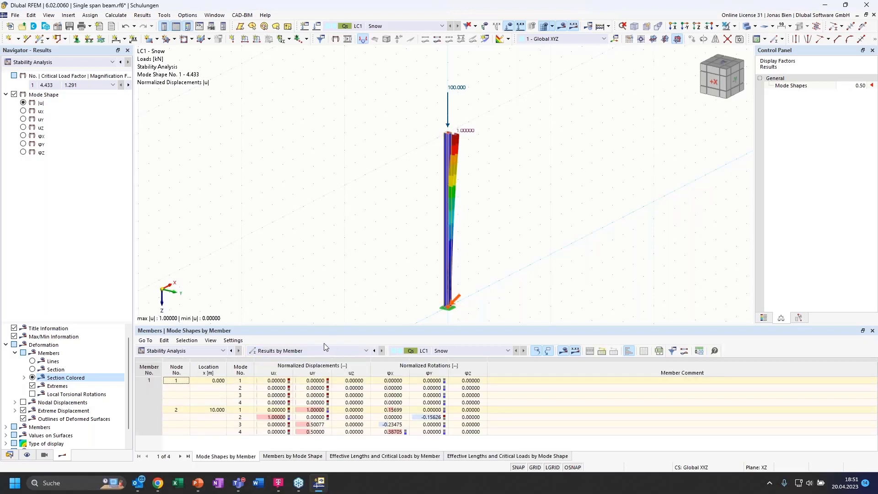
# Show the effective lengths and critical loads by member and by mode shape, checking the effective length factors of modes 1 and 2
pyautogui.click(312, 351)
pyautogui.click(303, 374)
pyautogui.click(372, 458)
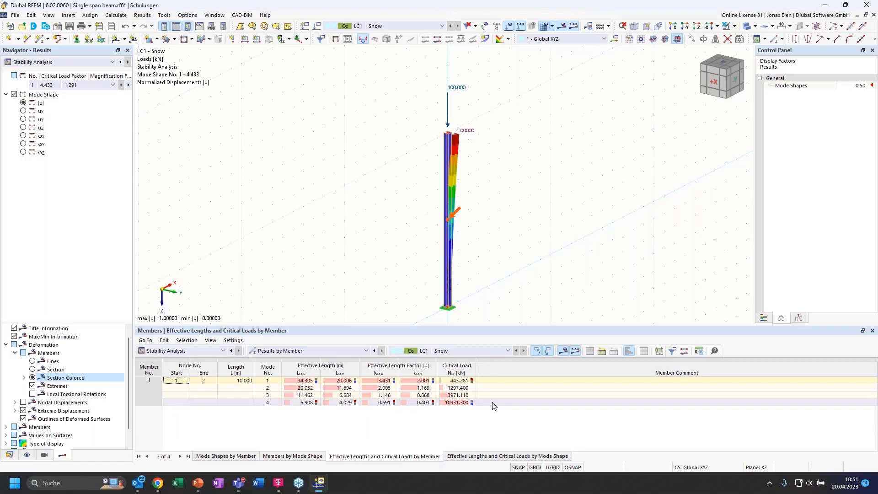
pyautogui.click(504, 456)
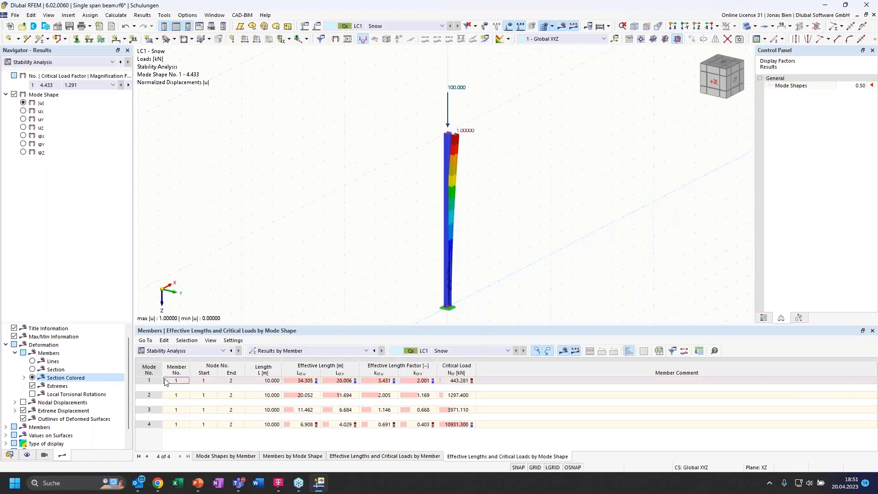
pyautogui.click(421, 382)
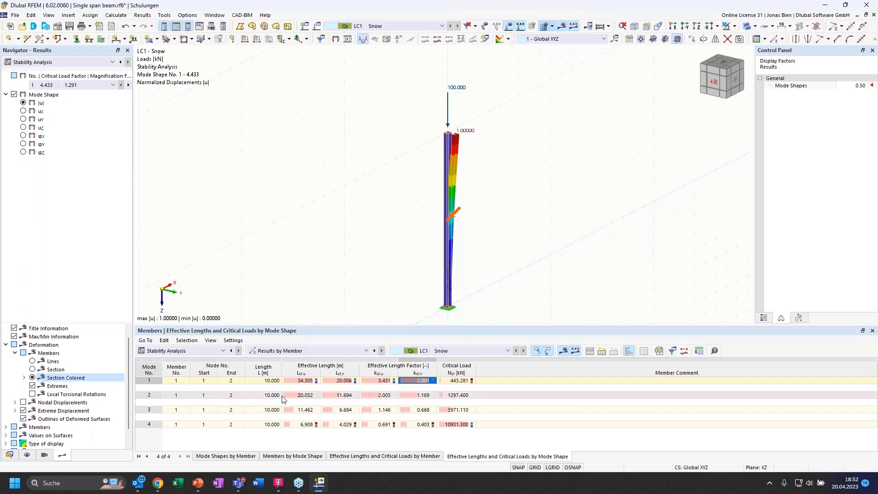
pyautogui.click(383, 396)
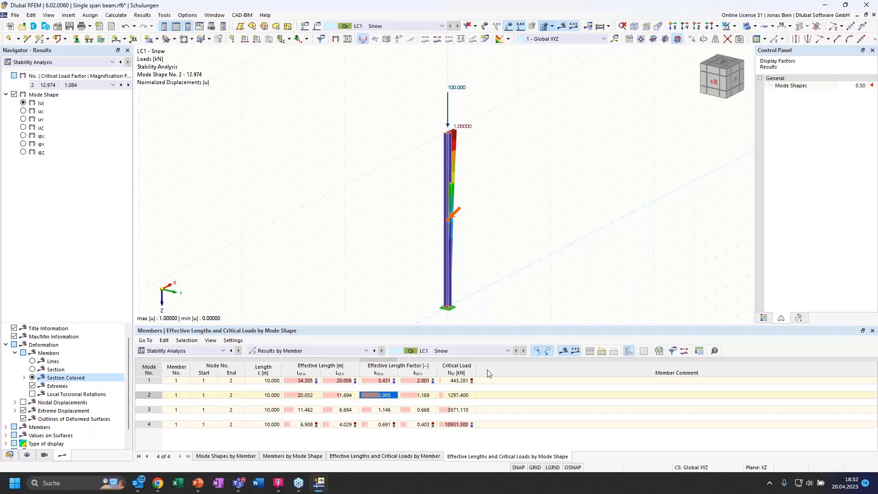
# Examine the column's mode shape 2 buckling direction from the column head down to the fixed base
pyautogui.keyDown('ctrl'); pyautogui.moveTo(546, 235); pyautogui.dragTo(511, 233, button='middle'); pyautogui.keyUp('ctrl')
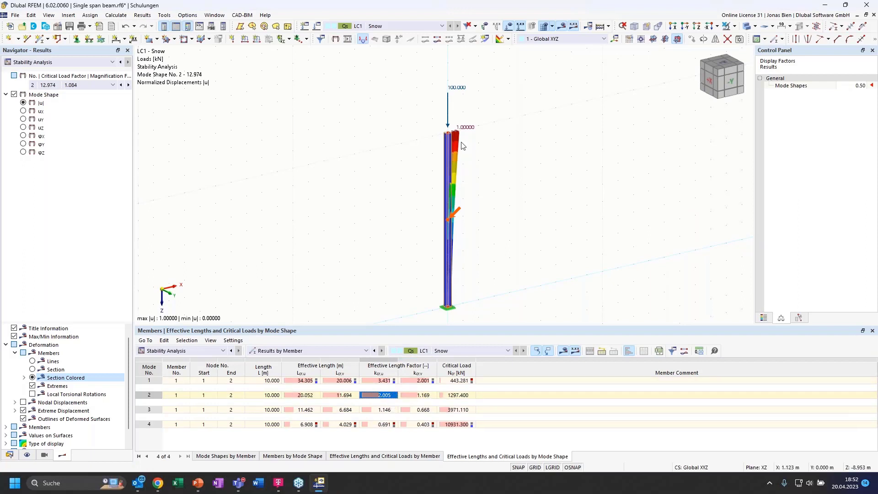
pyautogui.scroll(3, 466, 149)
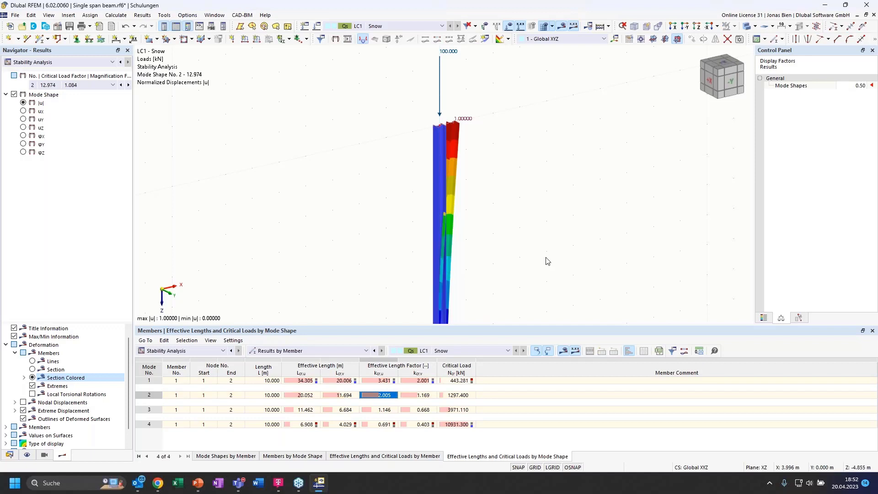
pyautogui.scroll(-1, 546, 260)
pyautogui.keyDown('ctrl'); pyautogui.moveTo(519, 228); pyautogui.dragTo(511, 240, button='middle'); pyautogui.keyUp('ctrl')
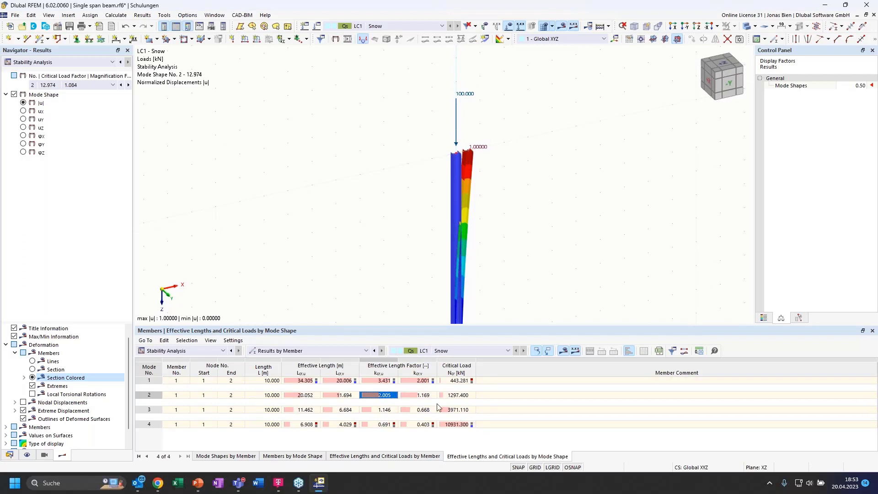
pyautogui.scroll(-1, 562, 221)
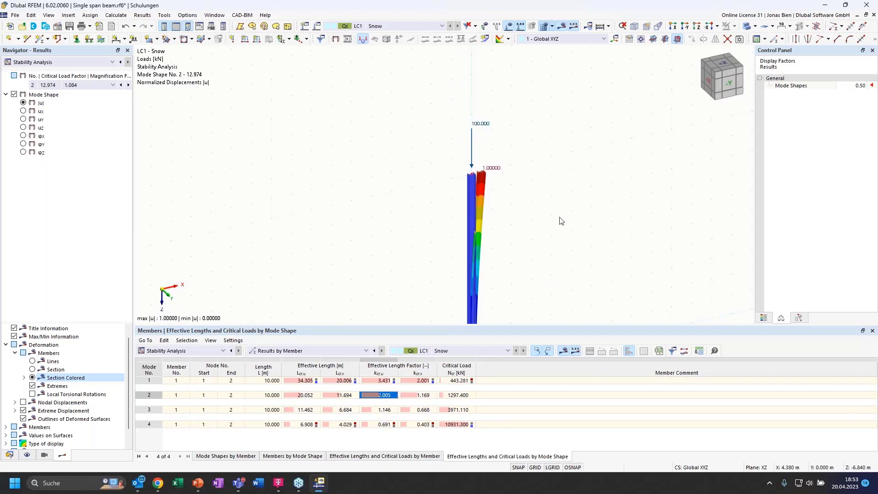
pyautogui.scroll(-1, 562, 221)
pyautogui.keyDown('ctrl'); pyautogui.moveTo(506, 256); pyautogui.dragTo(485, 247, button='middle'); pyautogui.keyUp('ctrl')
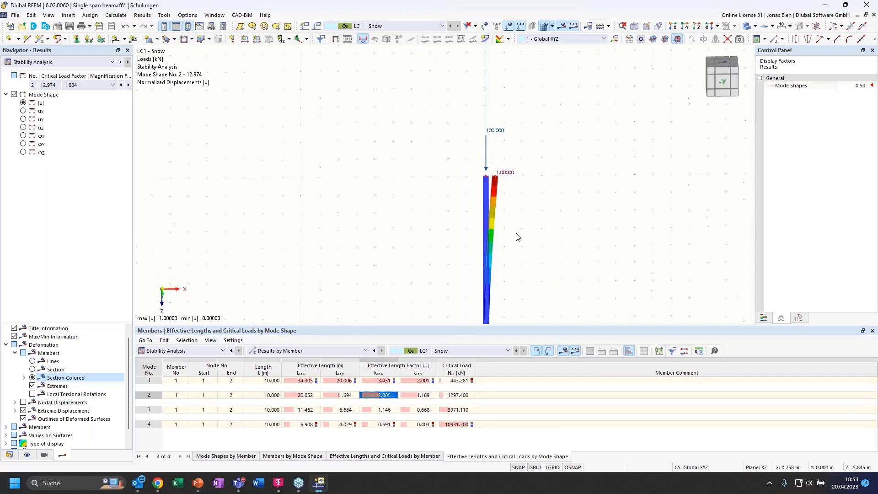
pyautogui.scroll(-1, 562, 187)
pyautogui.keyDown('ctrl'); pyautogui.moveTo(562, 229); pyautogui.dragTo(525, 234, button='middle'); pyautogui.keyUp('ctrl')
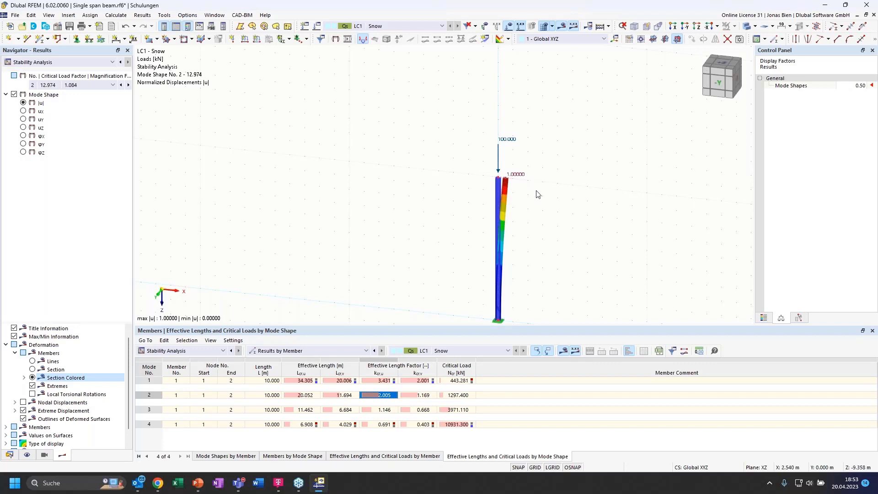
pyautogui.keyDown('ctrl'); pyautogui.moveTo(557, 211); pyautogui.dragTo(528, 220, button='middle'); pyautogui.keyUp('ctrl')
pyautogui.moveTo(530, 270); pyautogui.dragTo(520, 180, button='middle')
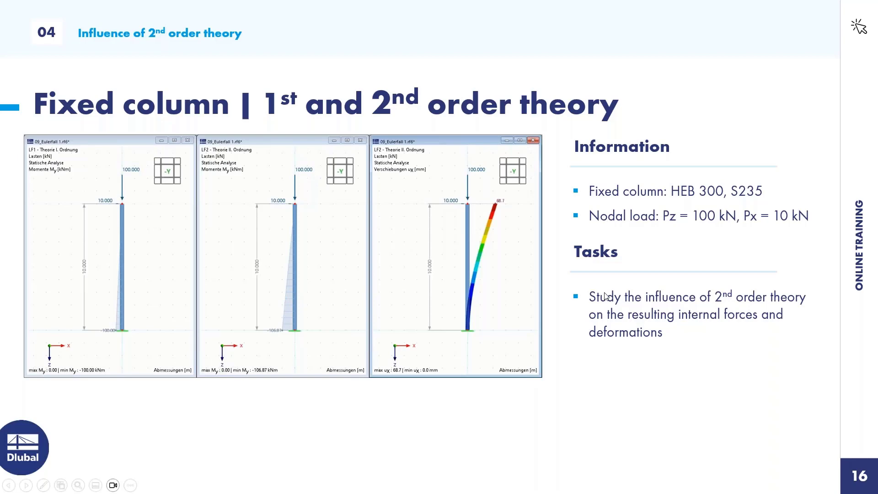
# Advance the presentation to the "Fixed frame | Mode shapes" slide, read the task and switch back to RFEM
pyautogui.click(607, 296)
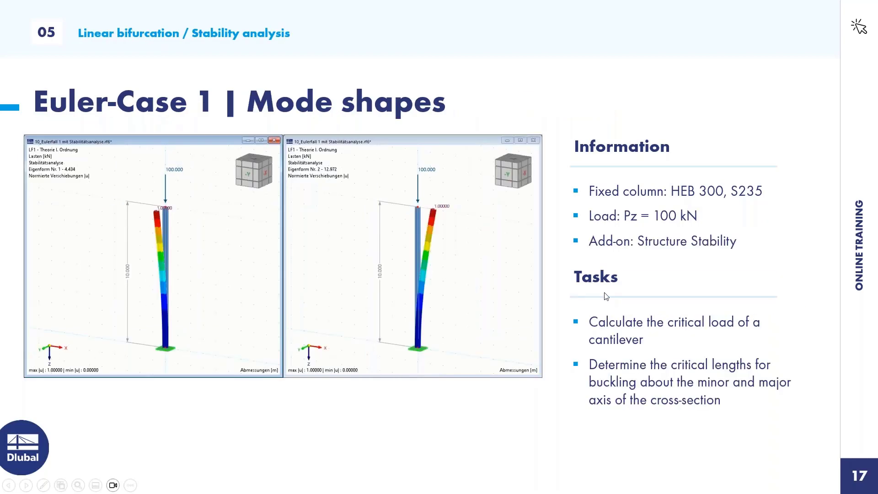
pyautogui.press('Right')
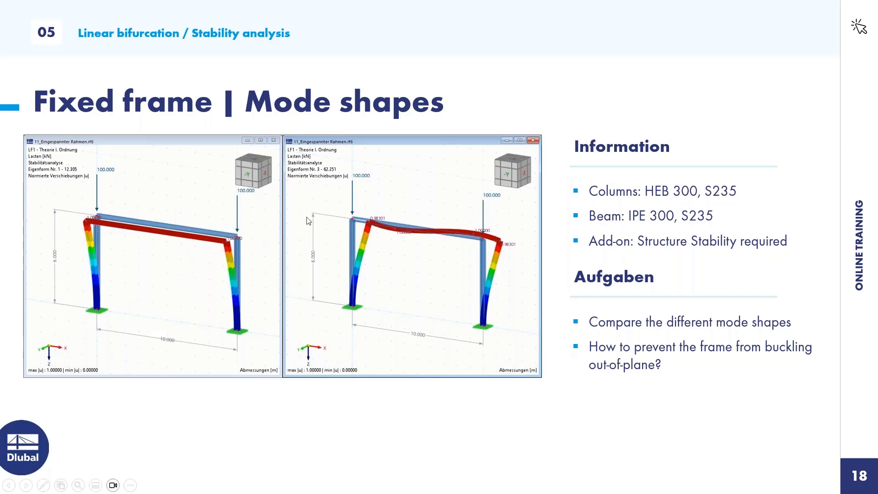
pyautogui.hotkey('alt', 'Tab')
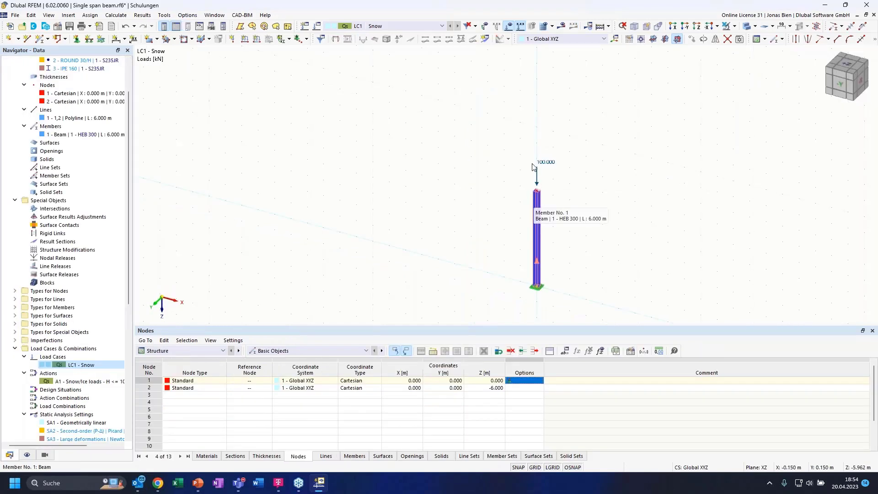
# Copy the 6 m column once by 10 m in the X direction, including its loading
pyautogui.moveTo(385, 110); pyautogui.dragTo(570, 289)
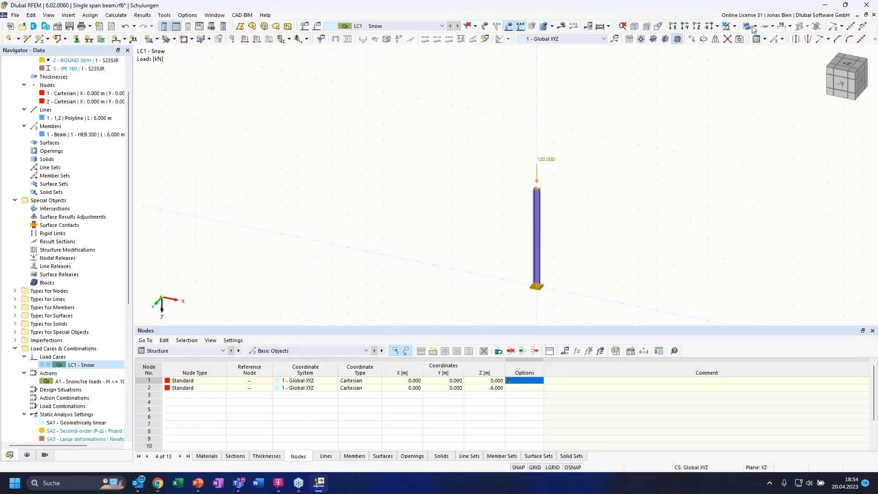
pyautogui.click(692, 39)
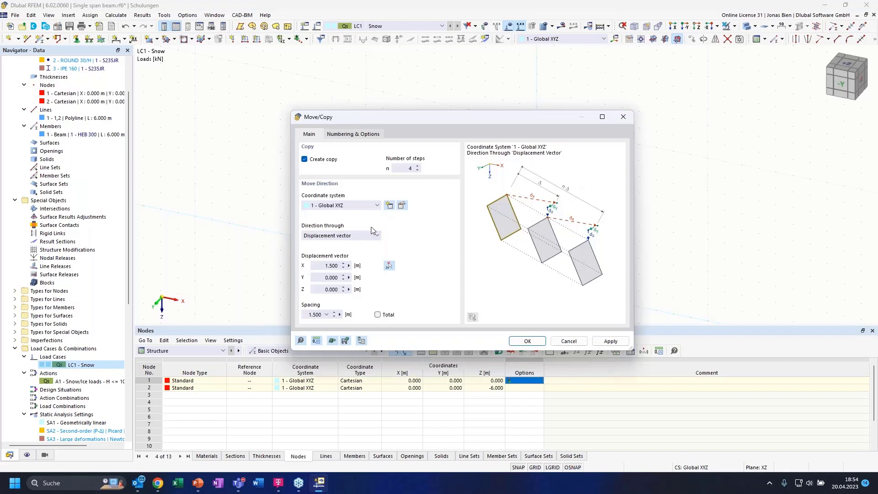
pyautogui.doubleClick(410, 168)
pyautogui.write('1')
pyautogui.doubleClick(321, 265)
pyautogui.click(350, 135)
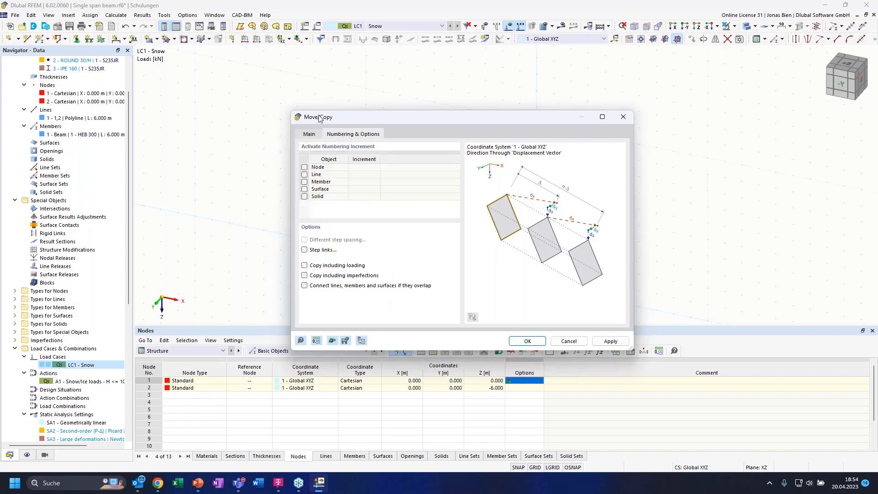
pyautogui.click(305, 266)
pyautogui.click(527, 341)
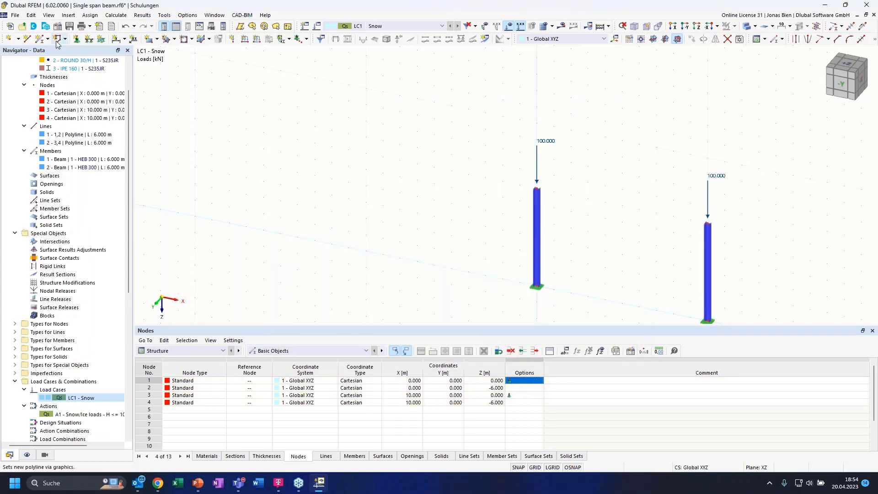
# Add a horizontal HEB 300 beam member connecting the heads of the two columns
pyautogui.click(41, 38)
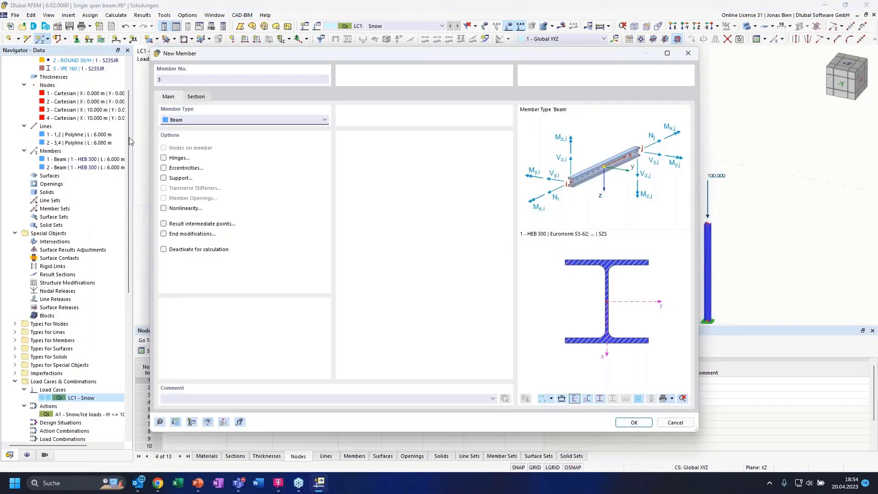
pyautogui.click(199, 98)
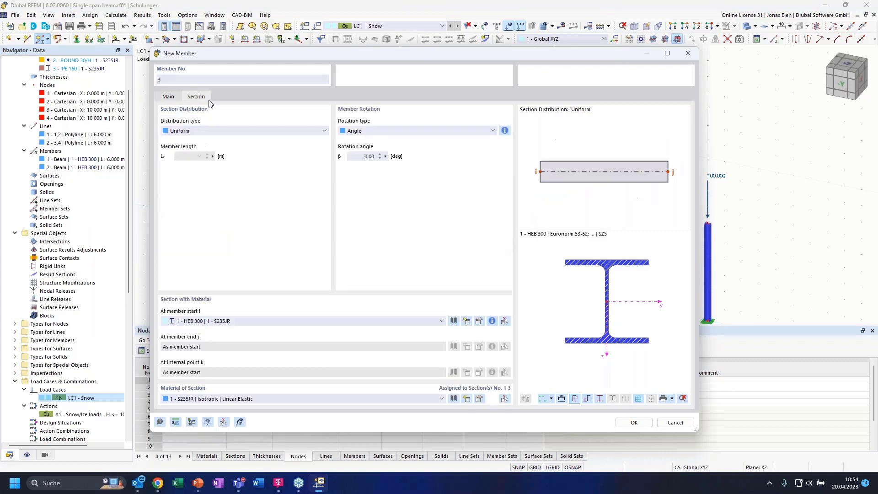
pyautogui.click(168, 97)
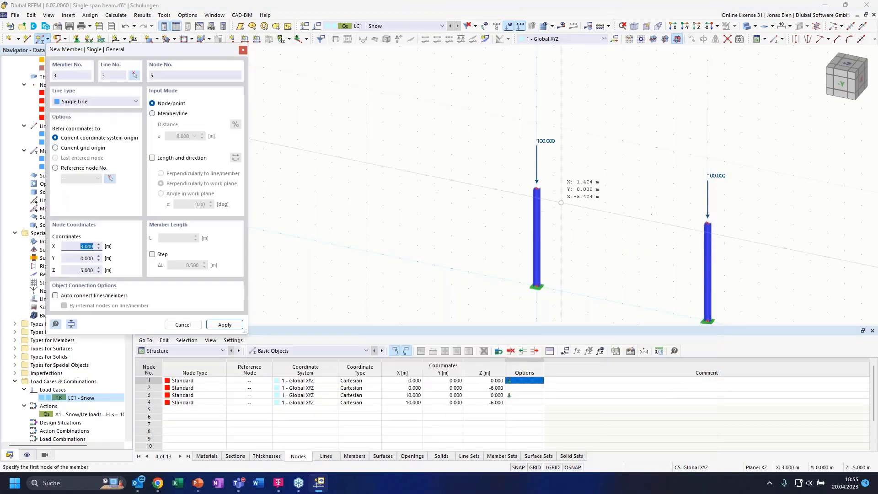
pyautogui.click(537, 188)
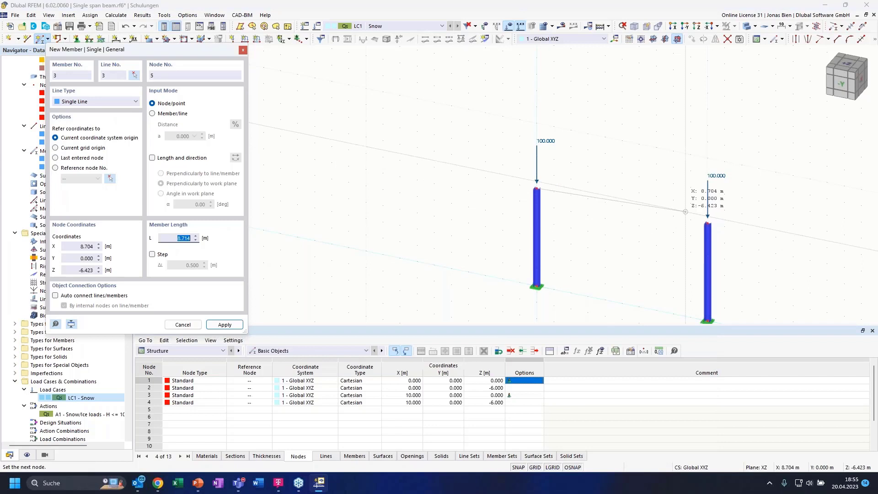
pyautogui.click(708, 223)
pyautogui.press('Escape')
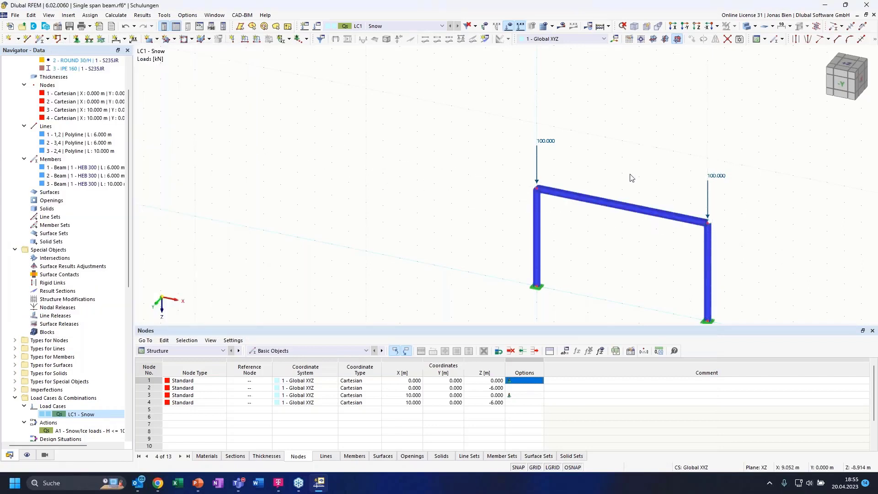
# Calculate the frame under LC1 and display its stability analysis results
pyautogui.moveTo(603, 139); pyautogui.dragTo(553, 81, button='middle')
pyautogui.moveTo(628, 159); pyautogui.dragTo(586, 161, button='middle')
pyautogui.scroll(-4, 78, 332)
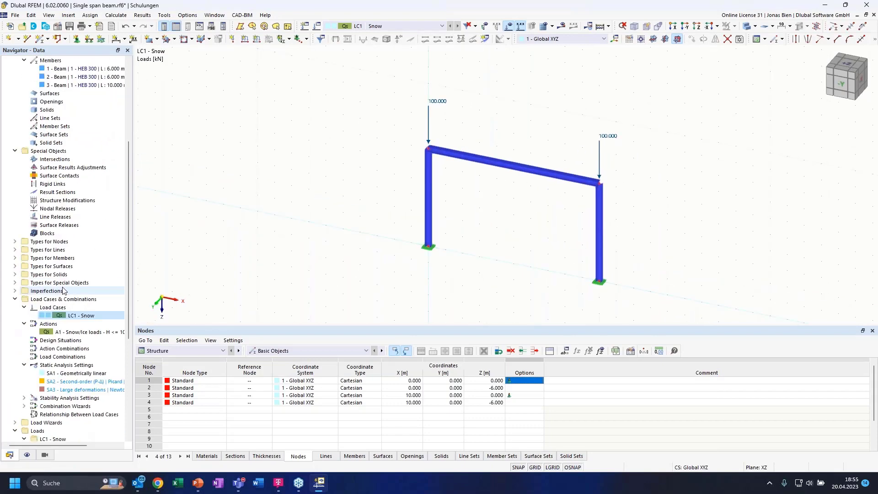
pyautogui.scroll(-7, 78, 333)
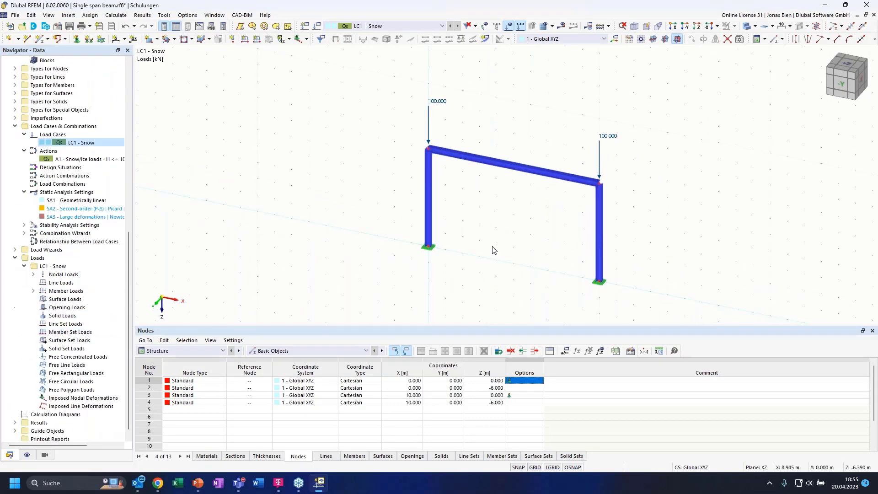
pyautogui.click(562, 26)
pyautogui.click(475, 280)
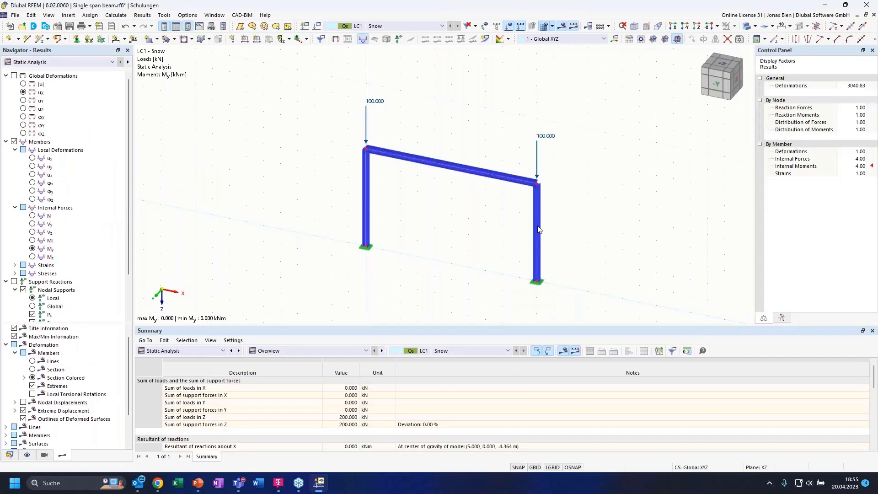
pyautogui.click(65, 63)
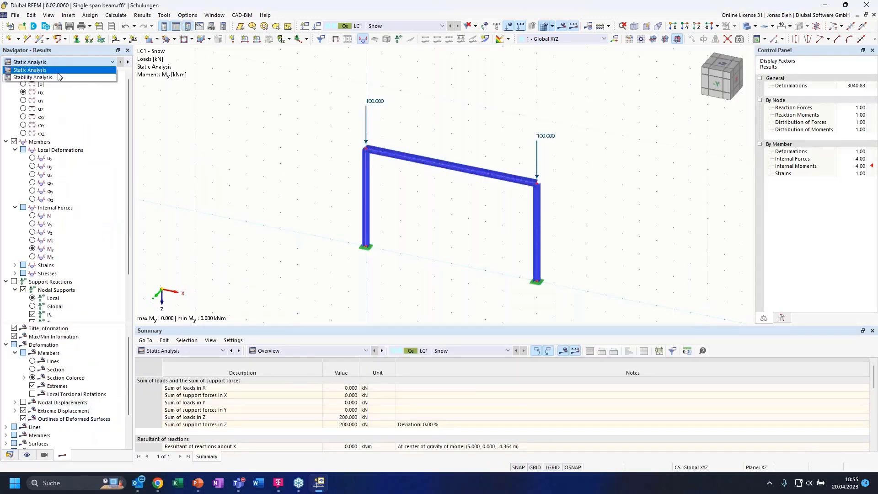
pyautogui.click(42, 77)
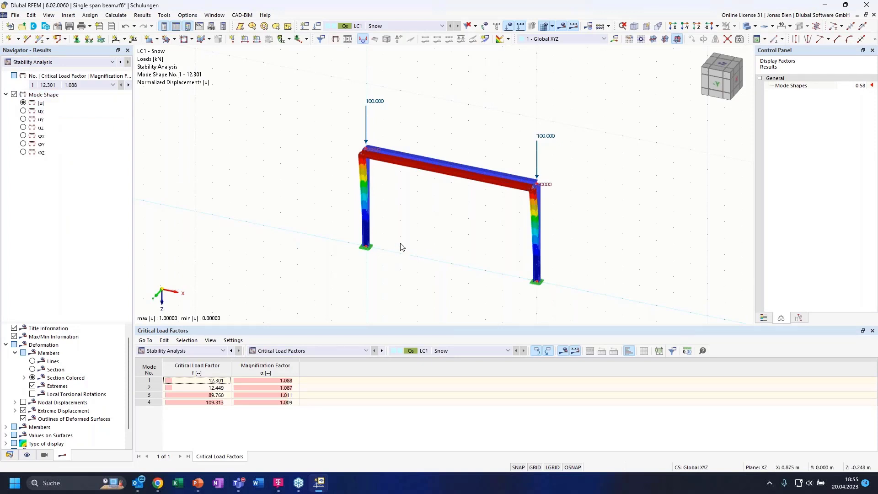
# Examine the frame's mode shape 1 from several oblique angles and compare it with mode shape 2
pyautogui.keyDown('ctrl'); pyautogui.moveTo(614, 198); pyautogui.dragTo(556, 220, button='middle'); pyautogui.keyUp('ctrl')
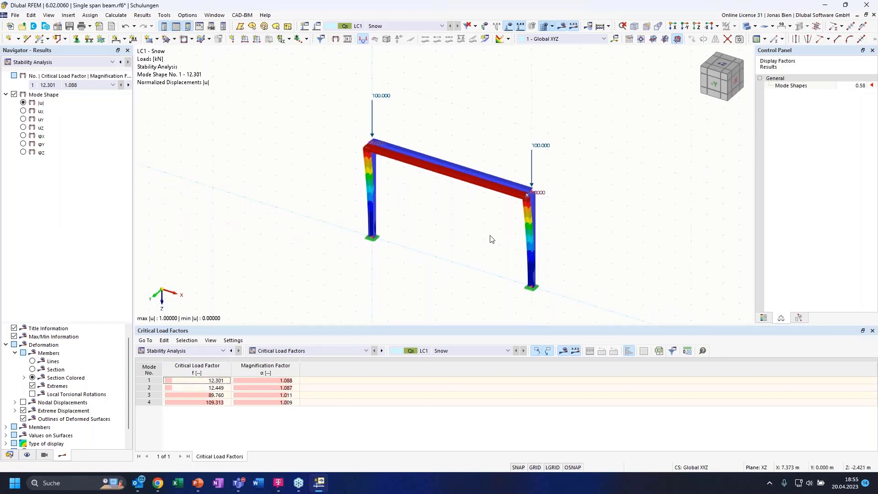
pyautogui.scroll(3, 492, 239)
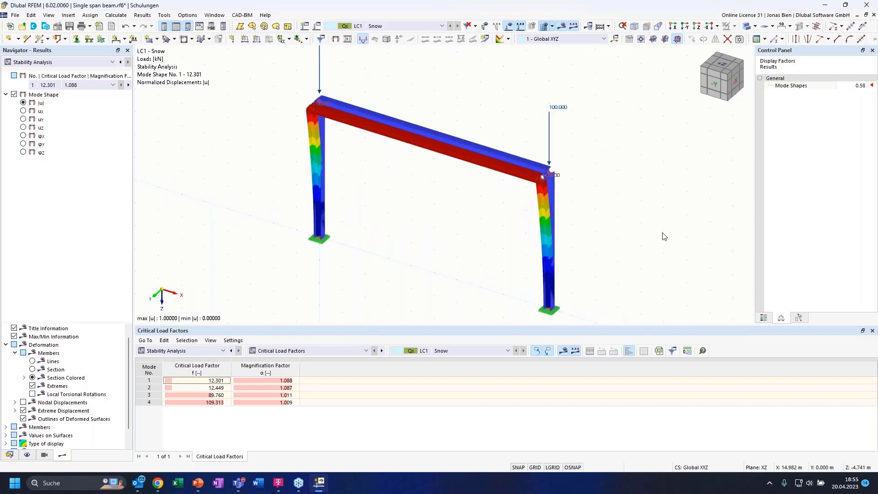
pyautogui.keyDown('ctrl'); pyautogui.moveTo(658, 234); pyautogui.dragTo(644, 247, button='middle'); pyautogui.keyUp('ctrl')
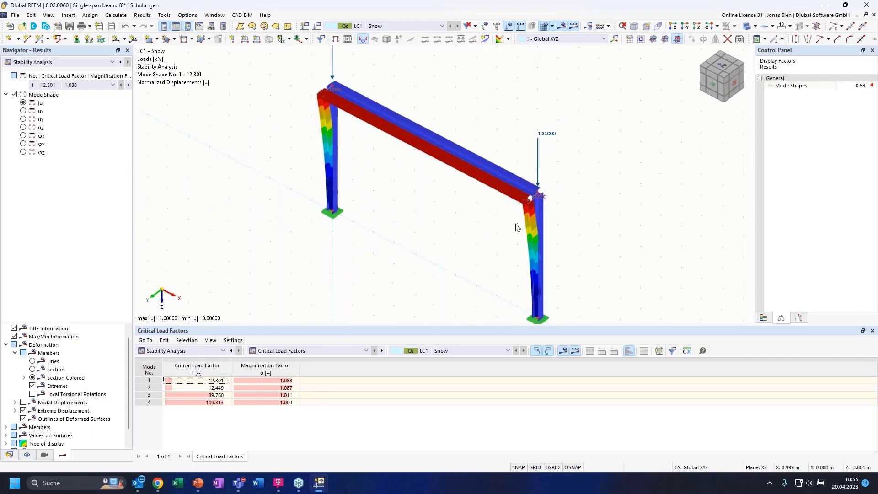
pyautogui.keyDown('ctrl'); pyautogui.moveTo(609, 223); pyautogui.dragTo(616, 216, button='middle'); pyautogui.keyUp('ctrl')
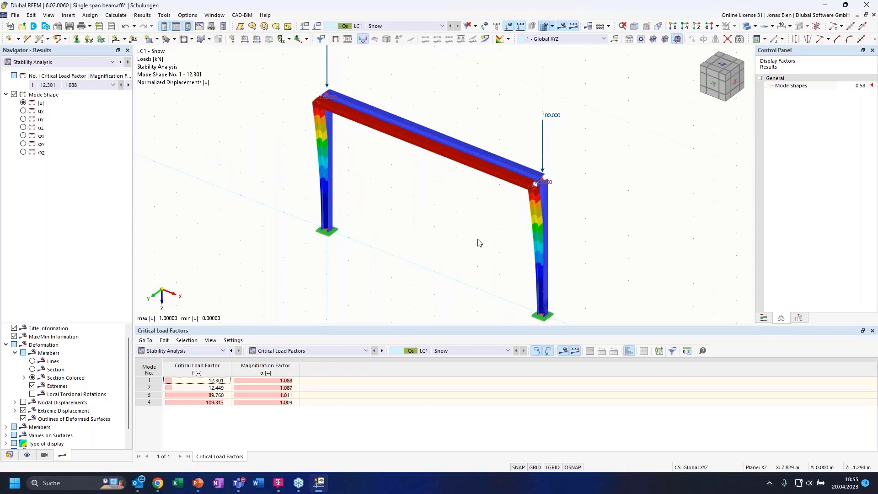
pyautogui.keyDown('ctrl'); pyautogui.moveTo(464, 92); pyautogui.dragTo(526, 122, button='middle'); pyautogui.keyUp('ctrl')
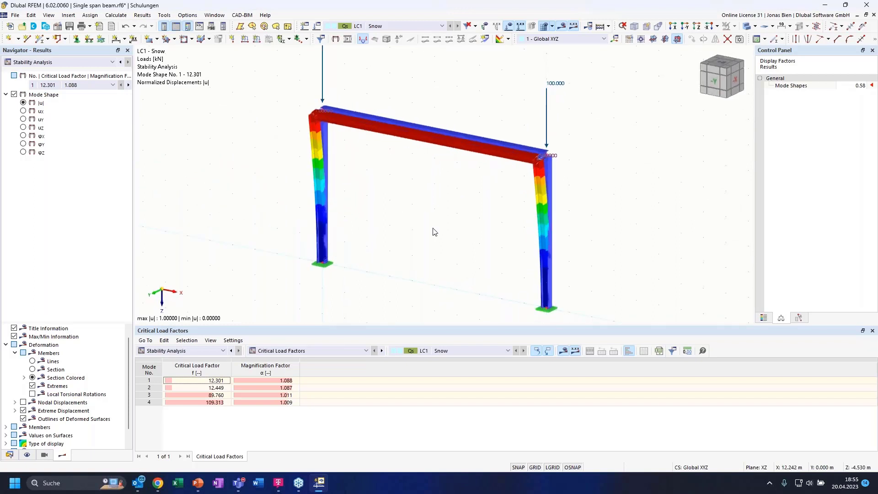
pyautogui.click(178, 381)
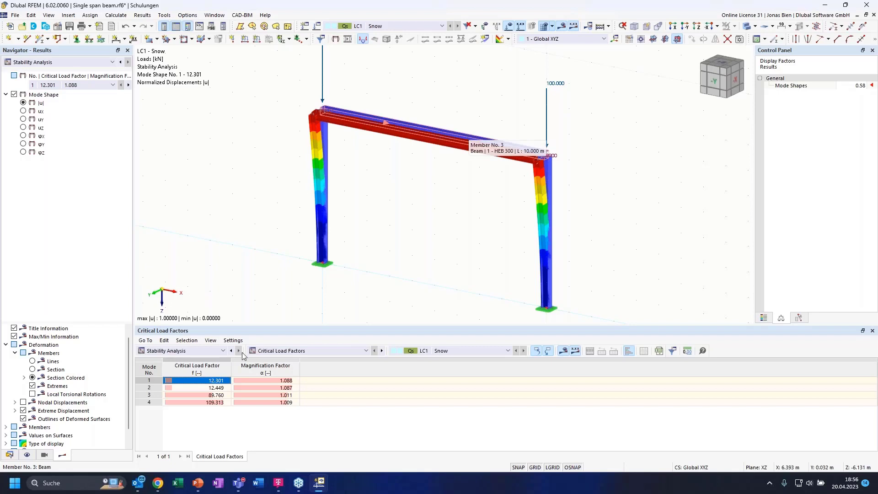
pyautogui.click(196, 388)
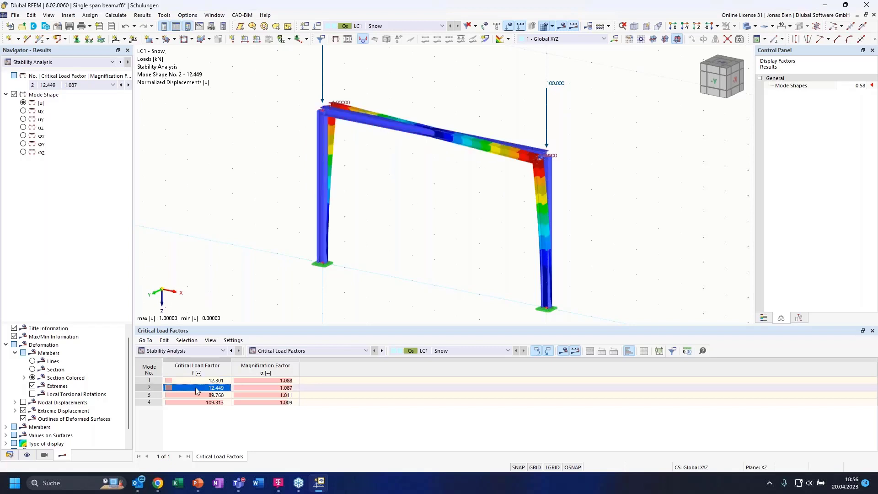
# Compare the frame's mode shapes 1 and 3, examining mode shape 3 in the frame plane and from oblique angles
pyautogui.click(201, 381)
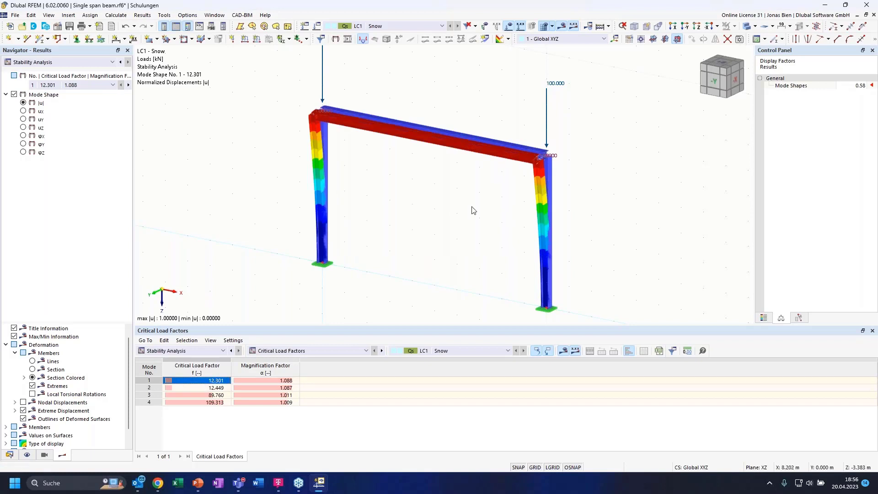
pyautogui.keyDown('ctrl'); pyautogui.moveTo(424, 202); pyautogui.dragTo(394, 211, button='middle'); pyautogui.keyUp('ctrl')
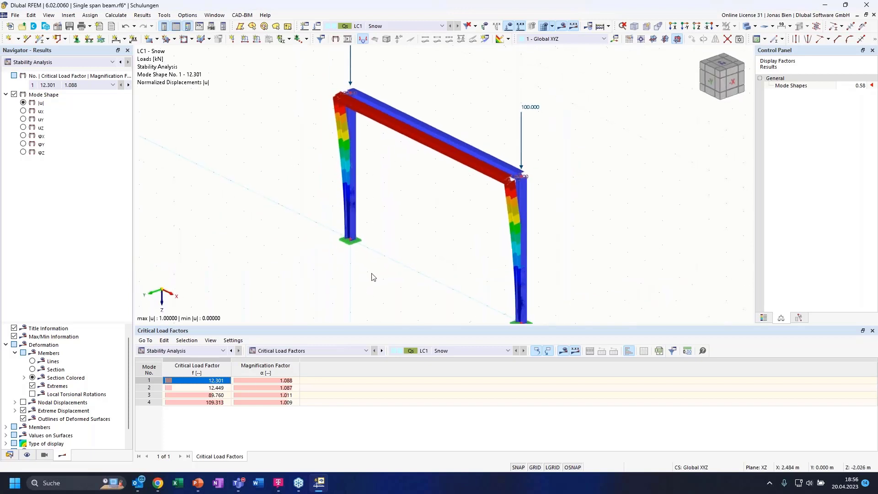
pyautogui.click(209, 395)
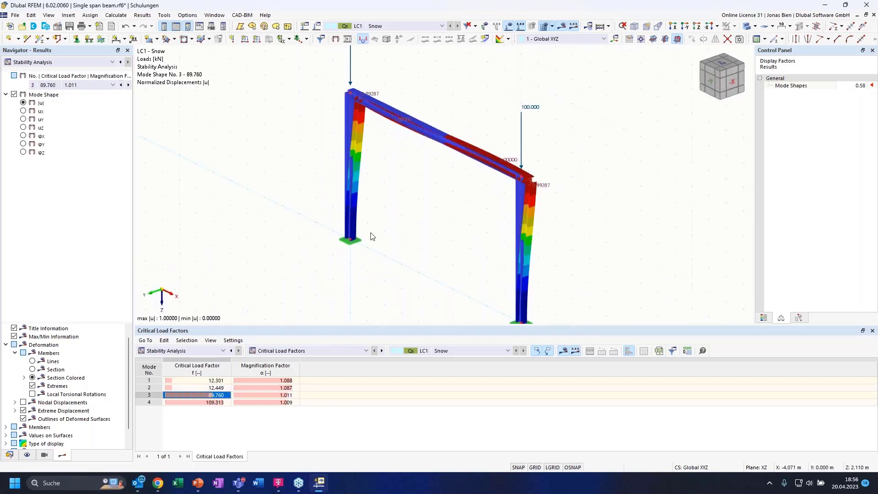
pyautogui.keyDown('ctrl'); pyautogui.moveTo(425, 237); pyautogui.dragTo(475, 206, button='middle'); pyautogui.keyUp('ctrl')
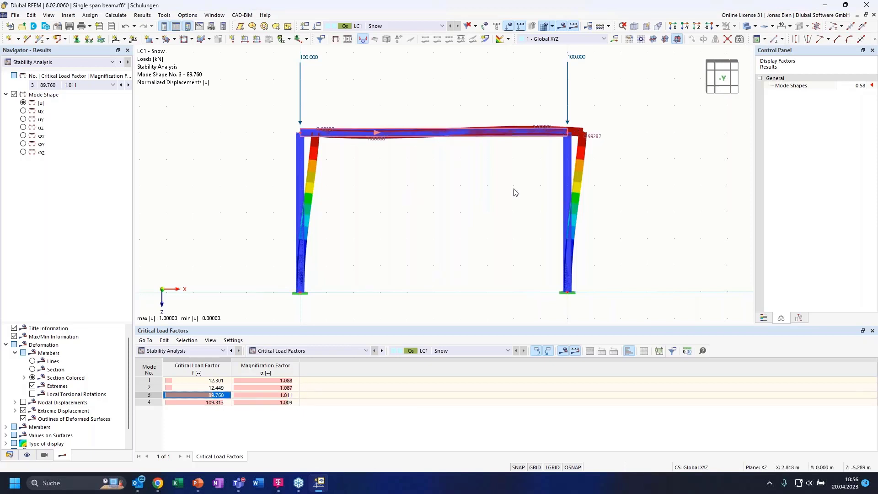
pyautogui.keyDown('ctrl'); pyautogui.moveTo(493, 188); pyautogui.dragTo(513, 190, button='middle'); pyautogui.keyUp('ctrl')
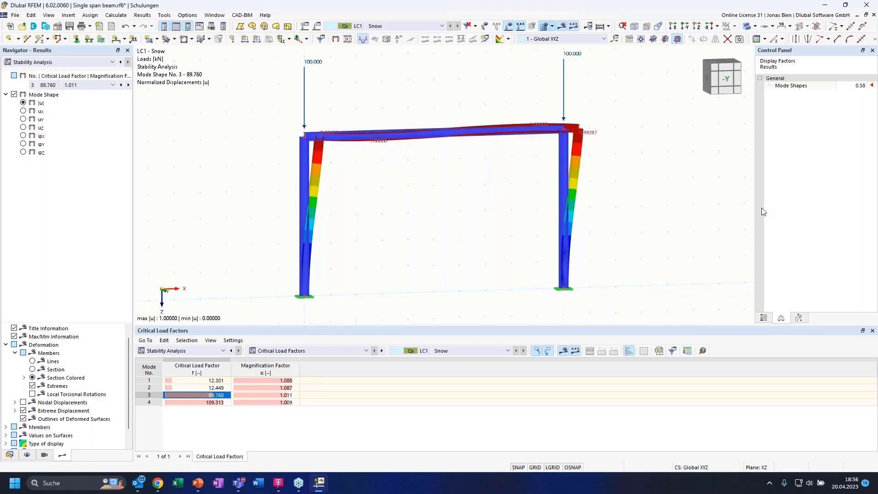
pyautogui.keyDown('ctrl'); pyautogui.moveTo(736, 209); pyautogui.dragTo(654, 197, button='middle'); pyautogui.keyUp('ctrl')
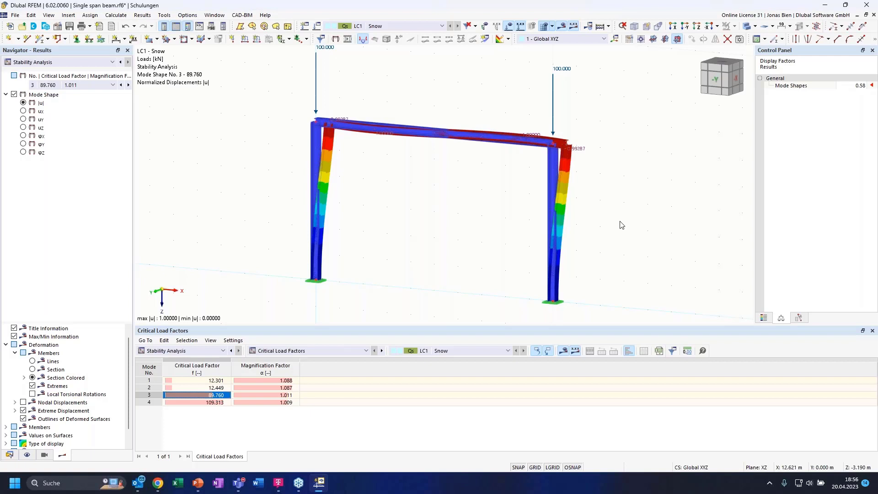
pyautogui.keyDown('ctrl'); pyautogui.moveTo(470, 176); pyautogui.dragTo(482, 200, button='middle'); pyautogui.keyUp('ctrl')
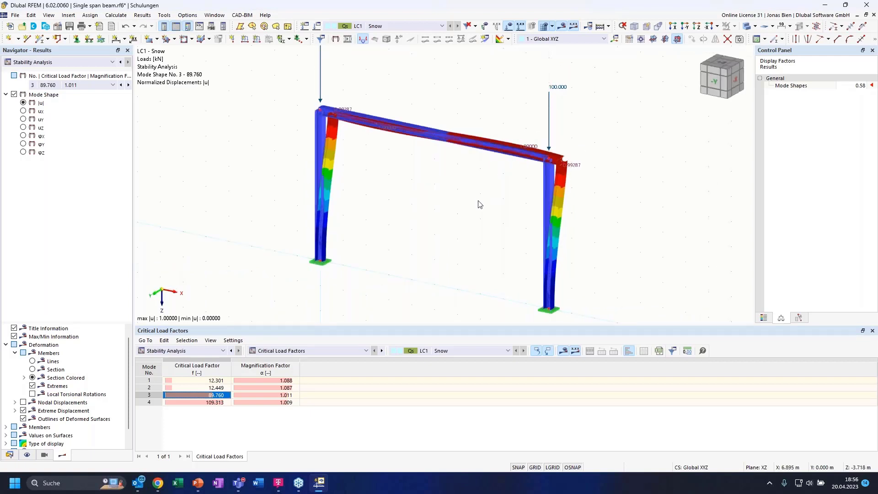
# Check mode shape 2 against mode shape 1 and examine the out-of-plane sway of the column heads in mode shape 1
pyautogui.click(217, 382)
pyautogui.click(218, 388)
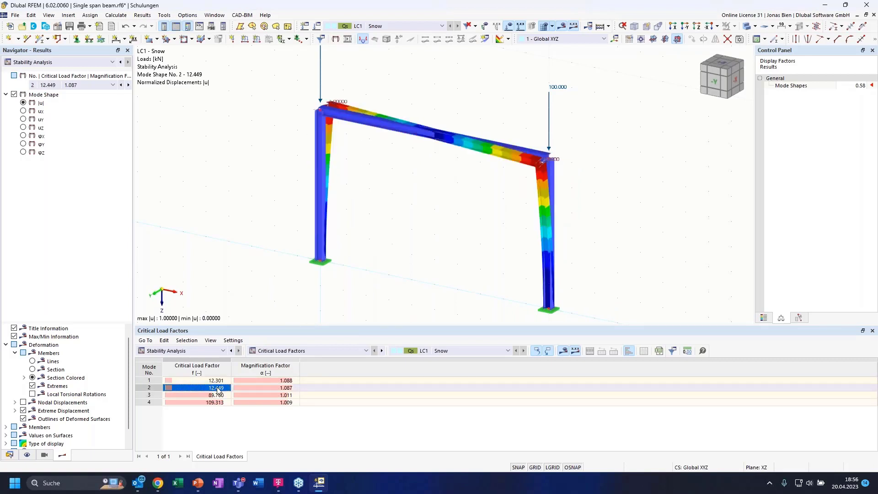
pyautogui.press('Up')
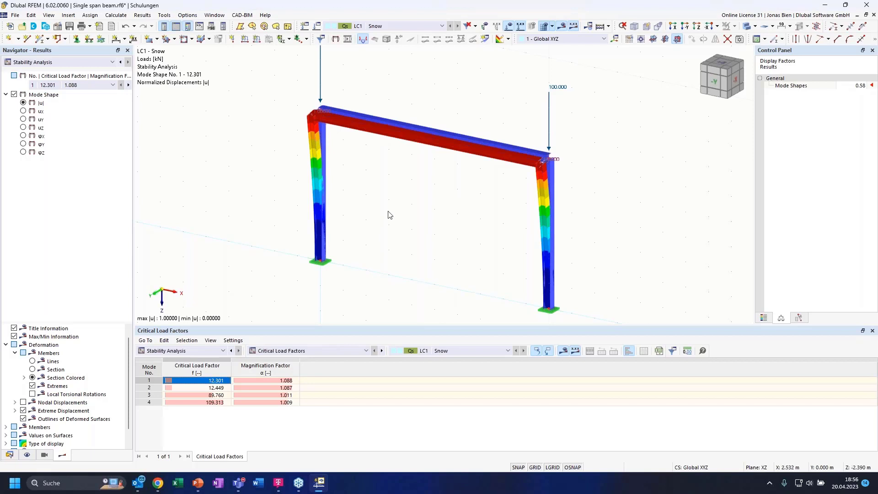
pyautogui.keyDown('ctrl'); pyautogui.moveTo(490, 216); pyautogui.dragTo(375, 192, button='middle'); pyautogui.keyUp('ctrl')
pyautogui.scroll(-3, 360, 149)
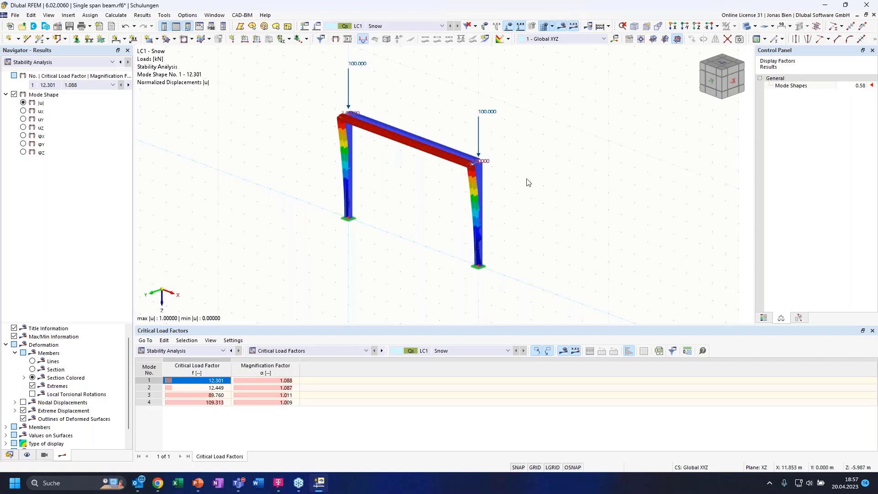
pyautogui.keyDown('ctrl'); pyautogui.moveTo(528, 183); pyautogui.dragTo(531, 184, button='middle'); pyautogui.keyUp('ctrl')
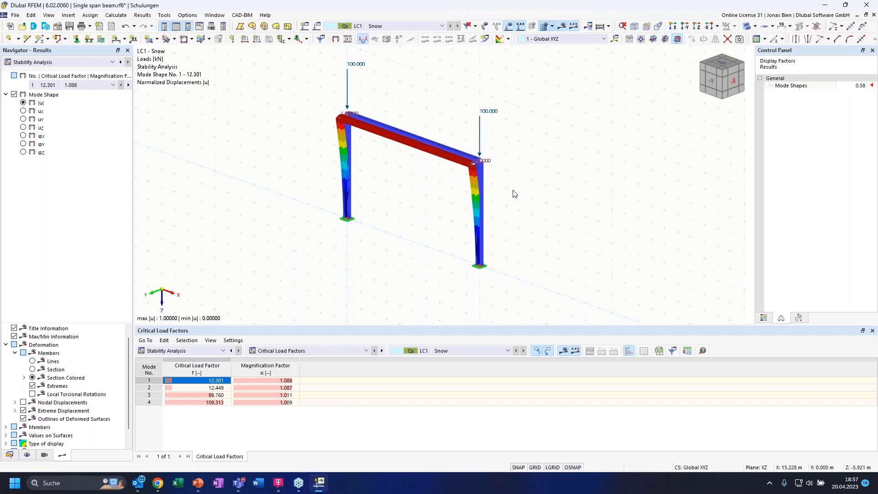
pyautogui.keyDown('ctrl'); pyautogui.moveTo(513, 192); pyautogui.dragTo(535, 209, button='middle'); pyautogui.keyUp('ctrl')
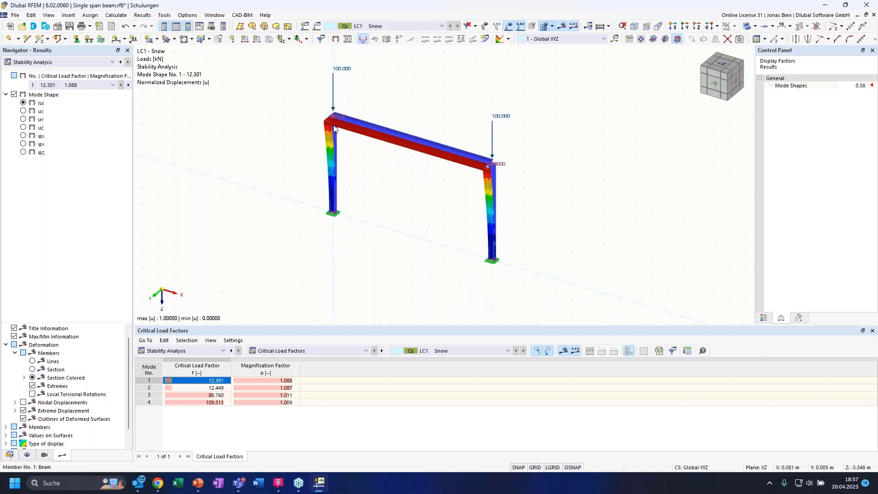
pyautogui.scroll(2, 484, 160)
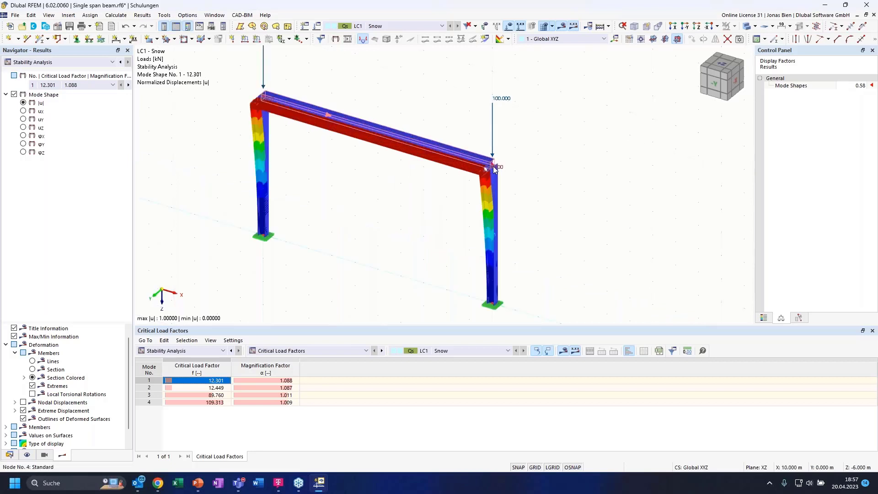
pyautogui.keyDown('ctrl'); pyautogui.moveTo(561, 197); pyautogui.dragTo(544, 214, button='middle'); pyautogui.keyUp('ctrl')
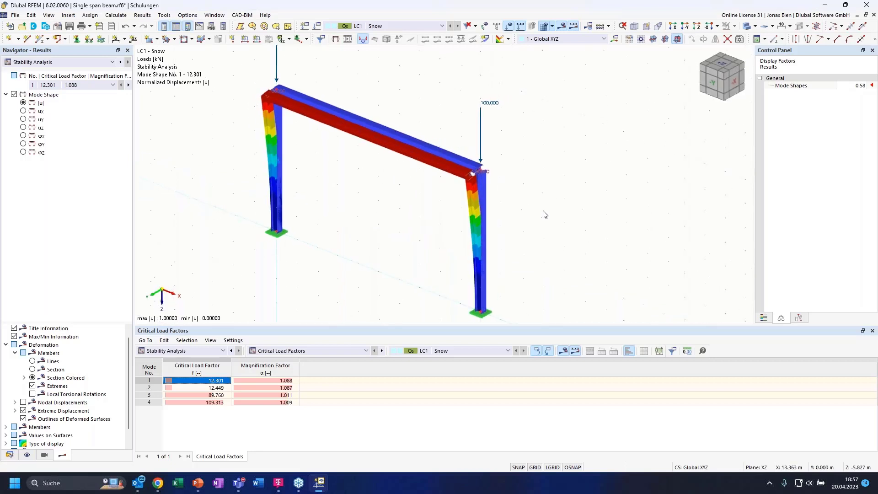
# Define a new nodal support that restrains only translation in Y, with all other translations and rotations free
pyautogui.click(77, 39)
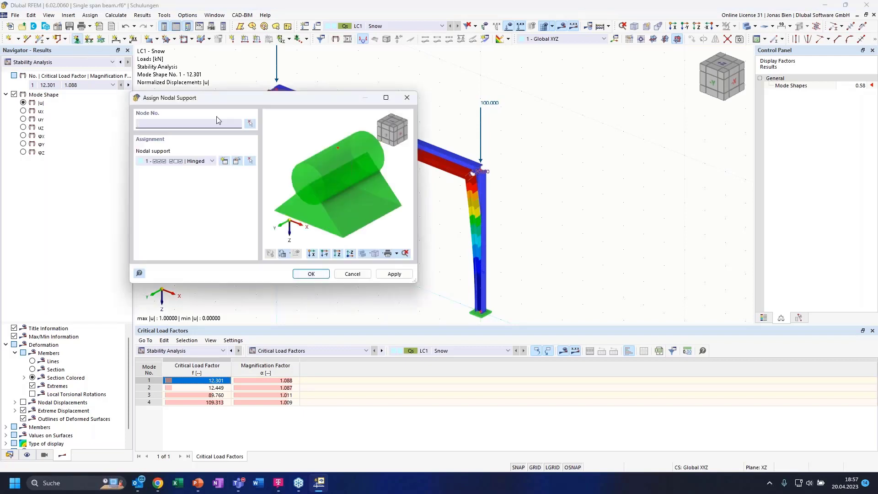
pyautogui.click(204, 163)
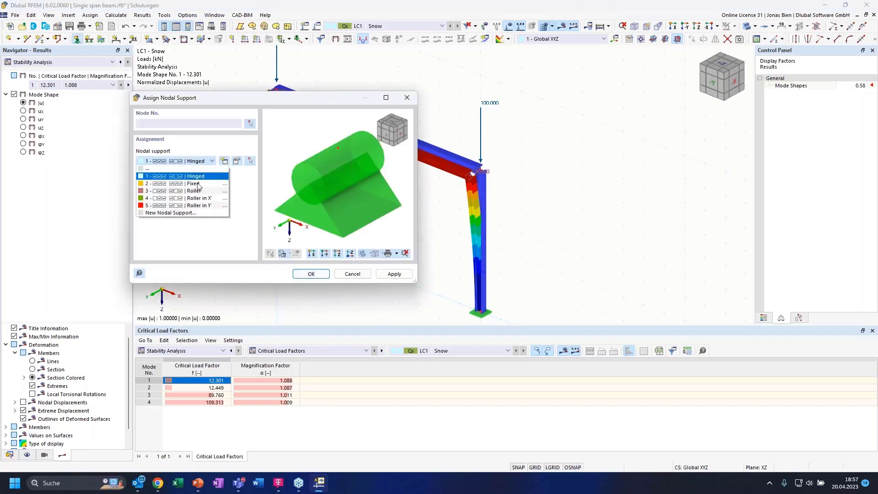
pyautogui.click(185, 218)
pyautogui.click(224, 160)
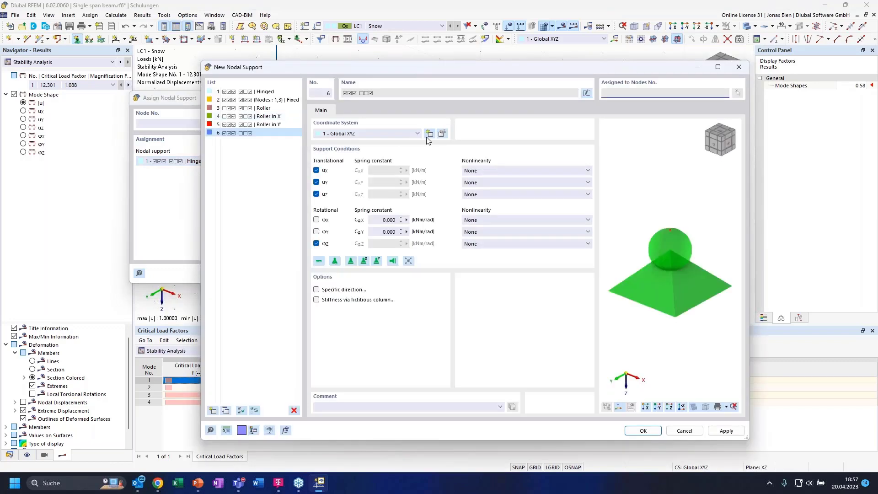
pyautogui.click(316, 194)
pyautogui.click(316, 243)
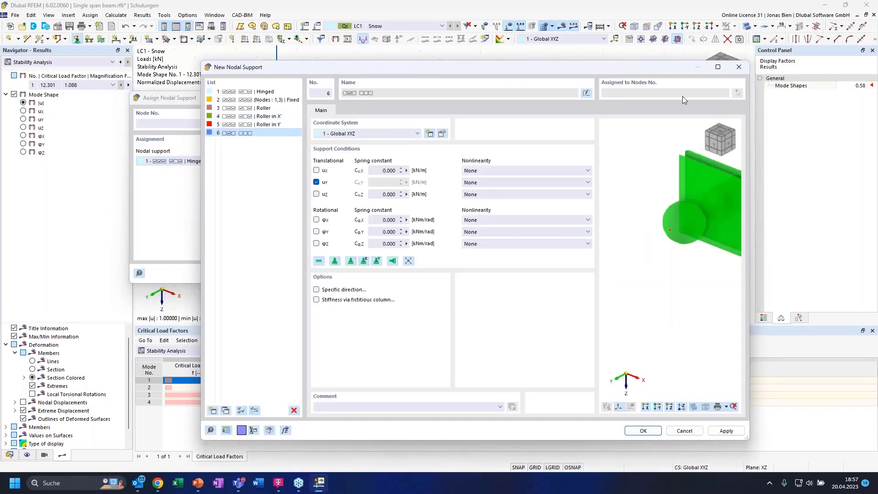
pyautogui.click(643, 430)
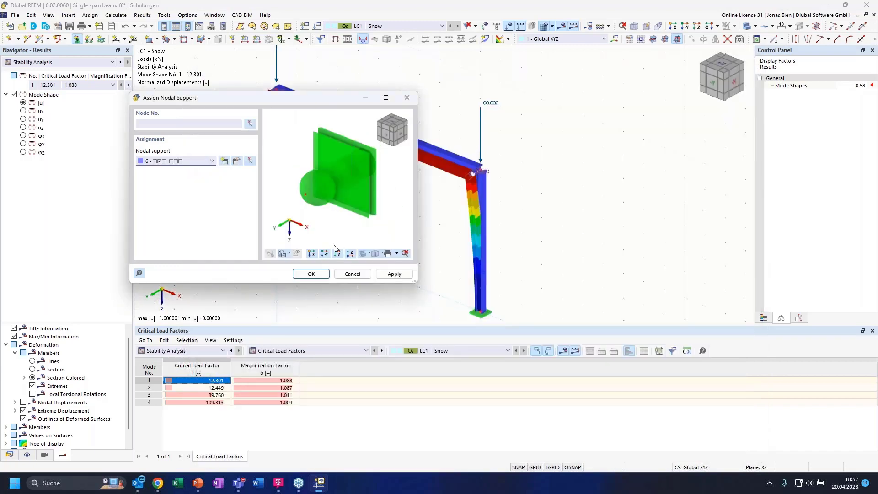
# Assign the Y-only nodal support to both column heads, nodes 2 and 4
pyautogui.click(249, 123)
pyautogui.moveTo(460, 148); pyautogui.dragTo(519, 190)
pyautogui.moveTo(244, 72); pyautogui.dragTo(303, 117)
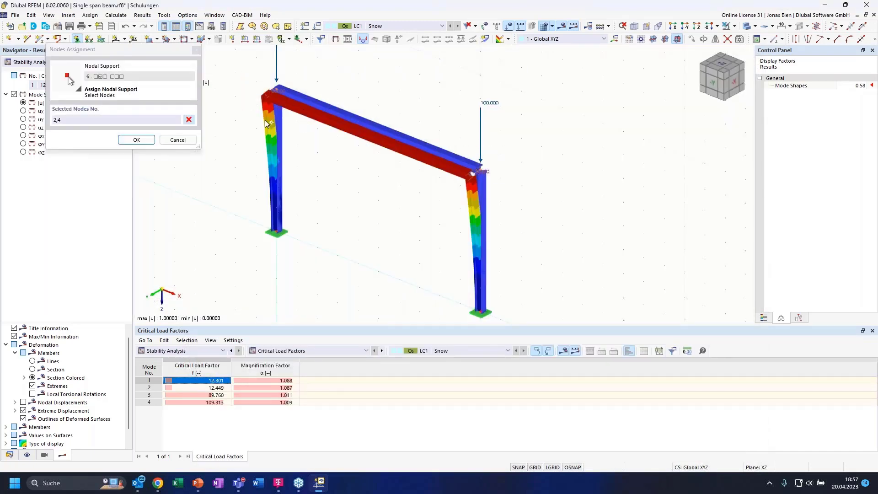
pyautogui.click(140, 140)
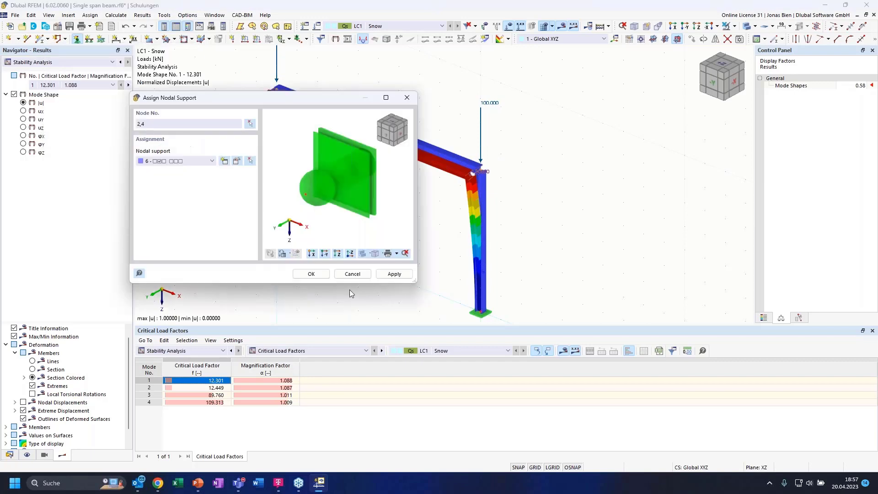
pyautogui.click(308, 274)
# Recalculate the laterally supported frame and display its stability analysis results
pyautogui.keyDown('ctrl'); pyautogui.moveTo(602, 171); pyautogui.dragTo(613, 194, button='middle'); pyautogui.keyUp('ctrl')
pyautogui.click(562, 27)
pyautogui.click(477, 279)
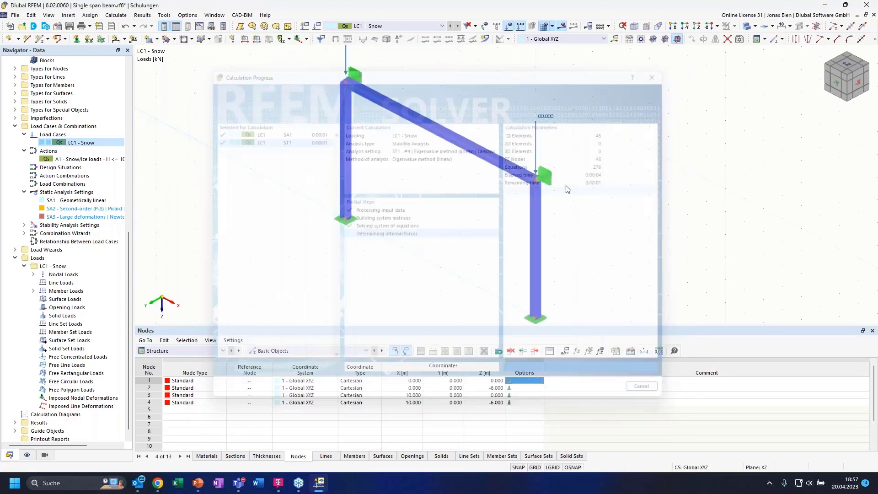
pyautogui.click(196, 351)
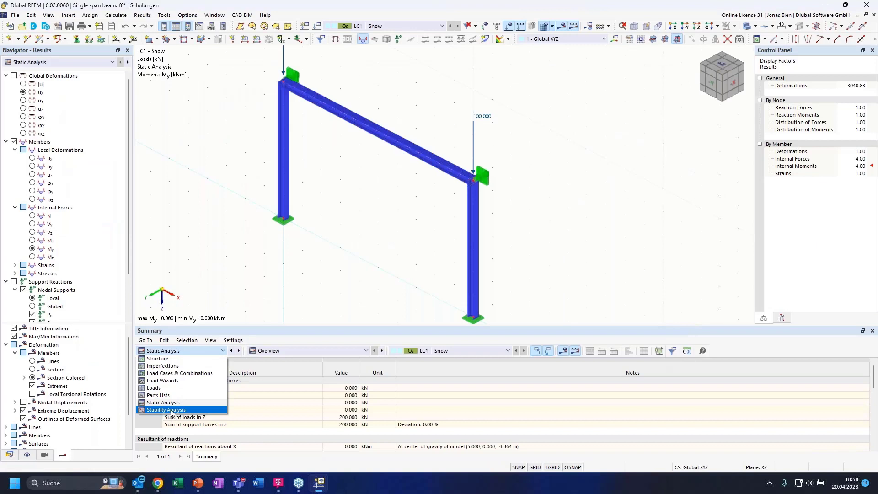
pyautogui.click(172, 411)
# Compare mode shapes 1 to 3 of the laterally supported frame and examine mode shape 1 from several angles
pyautogui.keyDown('ctrl'); pyautogui.moveTo(377, 234); pyautogui.dragTo(395, 221, button='middle'); pyautogui.keyUp('ctrl')
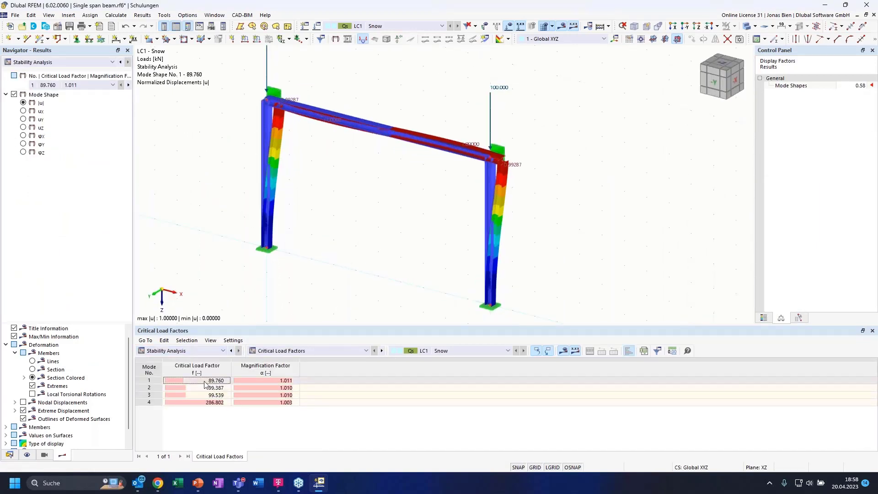
pyautogui.click(204, 389)
pyautogui.click(201, 394)
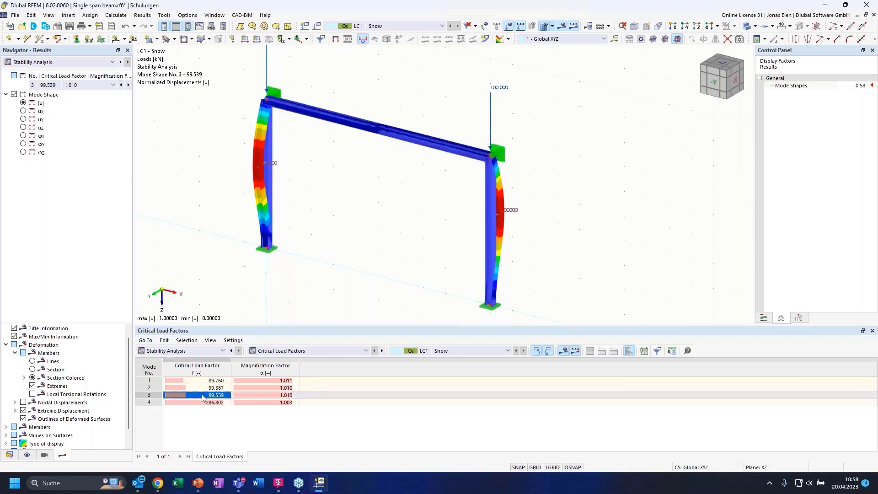
pyautogui.click(201, 380)
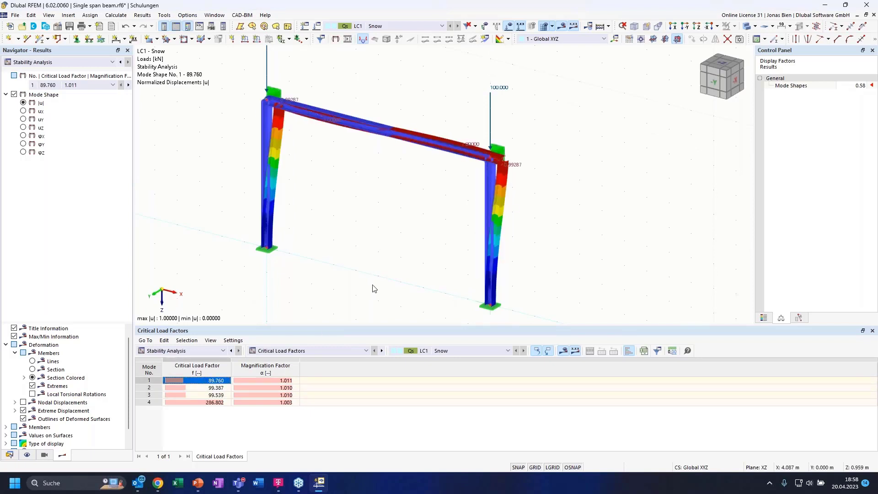
pyautogui.keyDown('ctrl'); pyautogui.moveTo(375, 271); pyautogui.dragTo(345, 261, button='middle'); pyautogui.keyUp('ctrl')
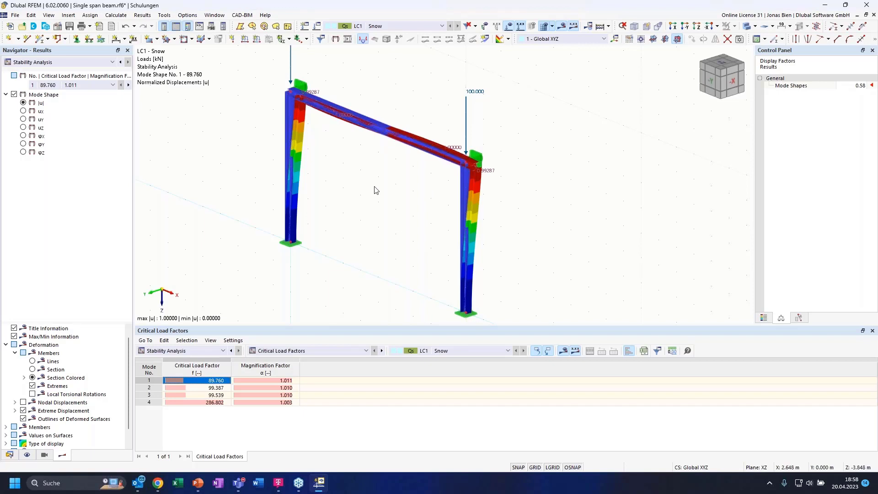
pyautogui.keyDown('ctrl'); pyautogui.moveTo(407, 184); pyautogui.dragTo(423, 176, button='middle'); pyautogui.keyUp('ctrl')
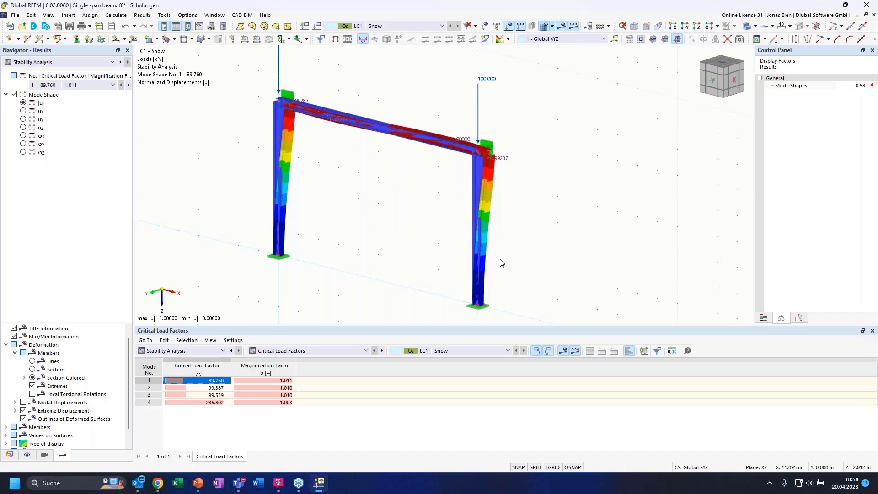
pyautogui.moveTo(566, 182); pyautogui.dragTo(595, 160, button='middle')
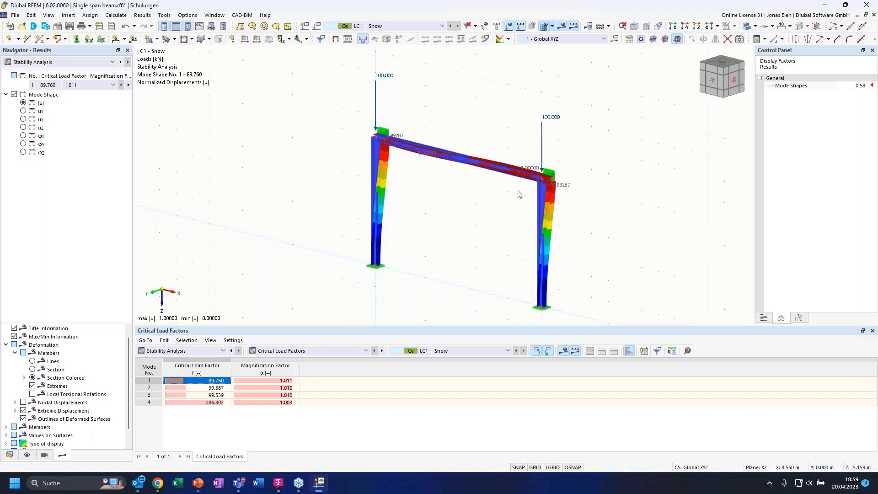
pyautogui.keyDown('ctrl'); pyautogui.moveTo(486, 227); pyautogui.dragTo(517, 219, button='middle'); pyautogui.keyUp('ctrl')
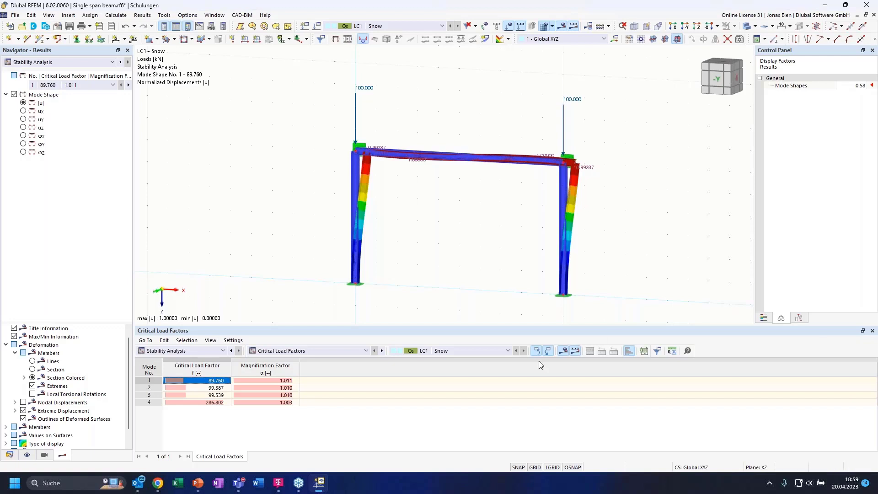
# Switch to Excel and leave its start screen
pyautogui.click(319, 483)
pyautogui.click(199, 484)
pyautogui.hotkey('alt', 'Tab')
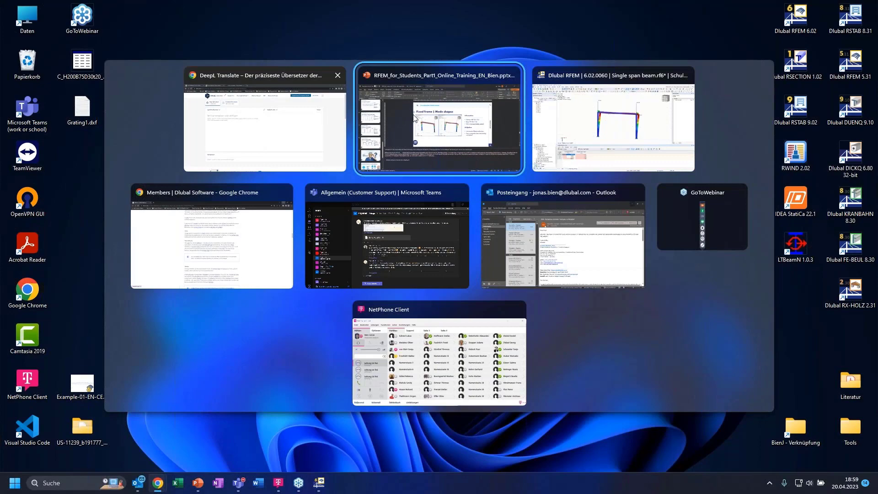
pyautogui.press('Tab')
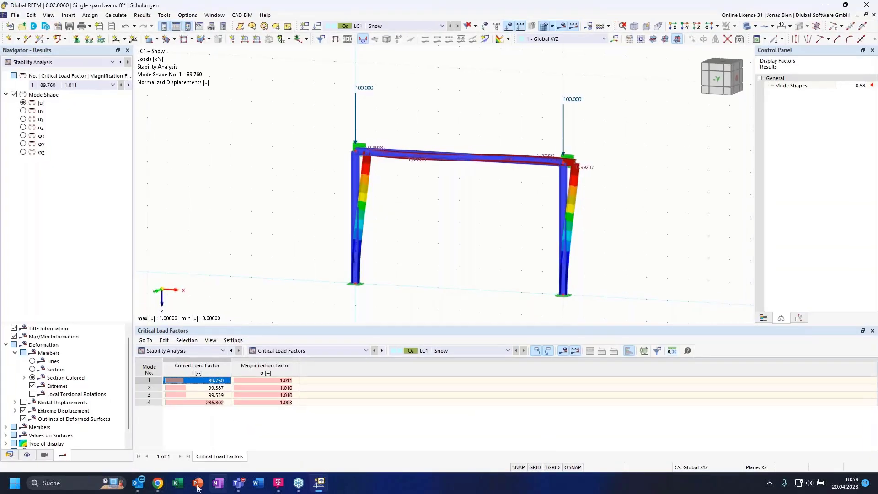
pyautogui.click(177, 482)
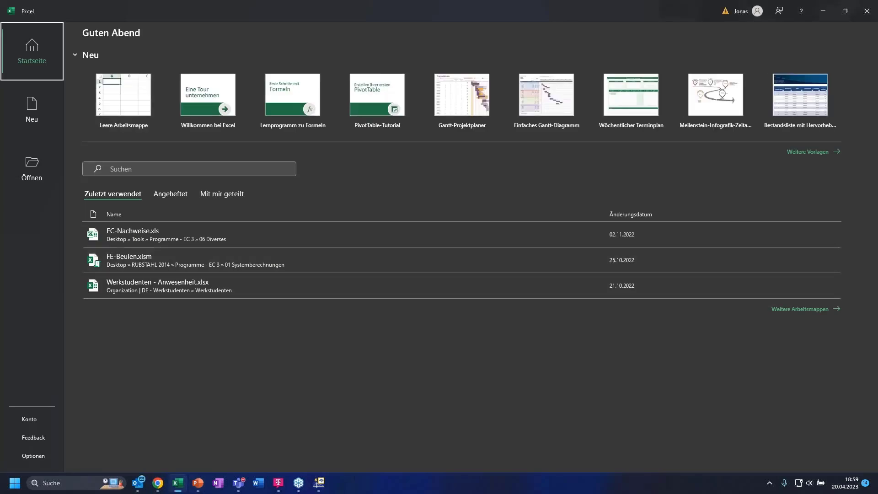
pyautogui.press('Escape')
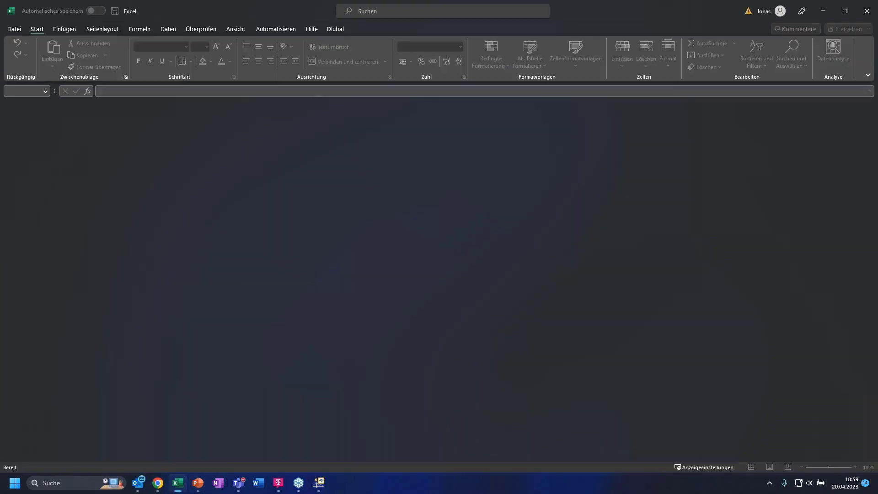